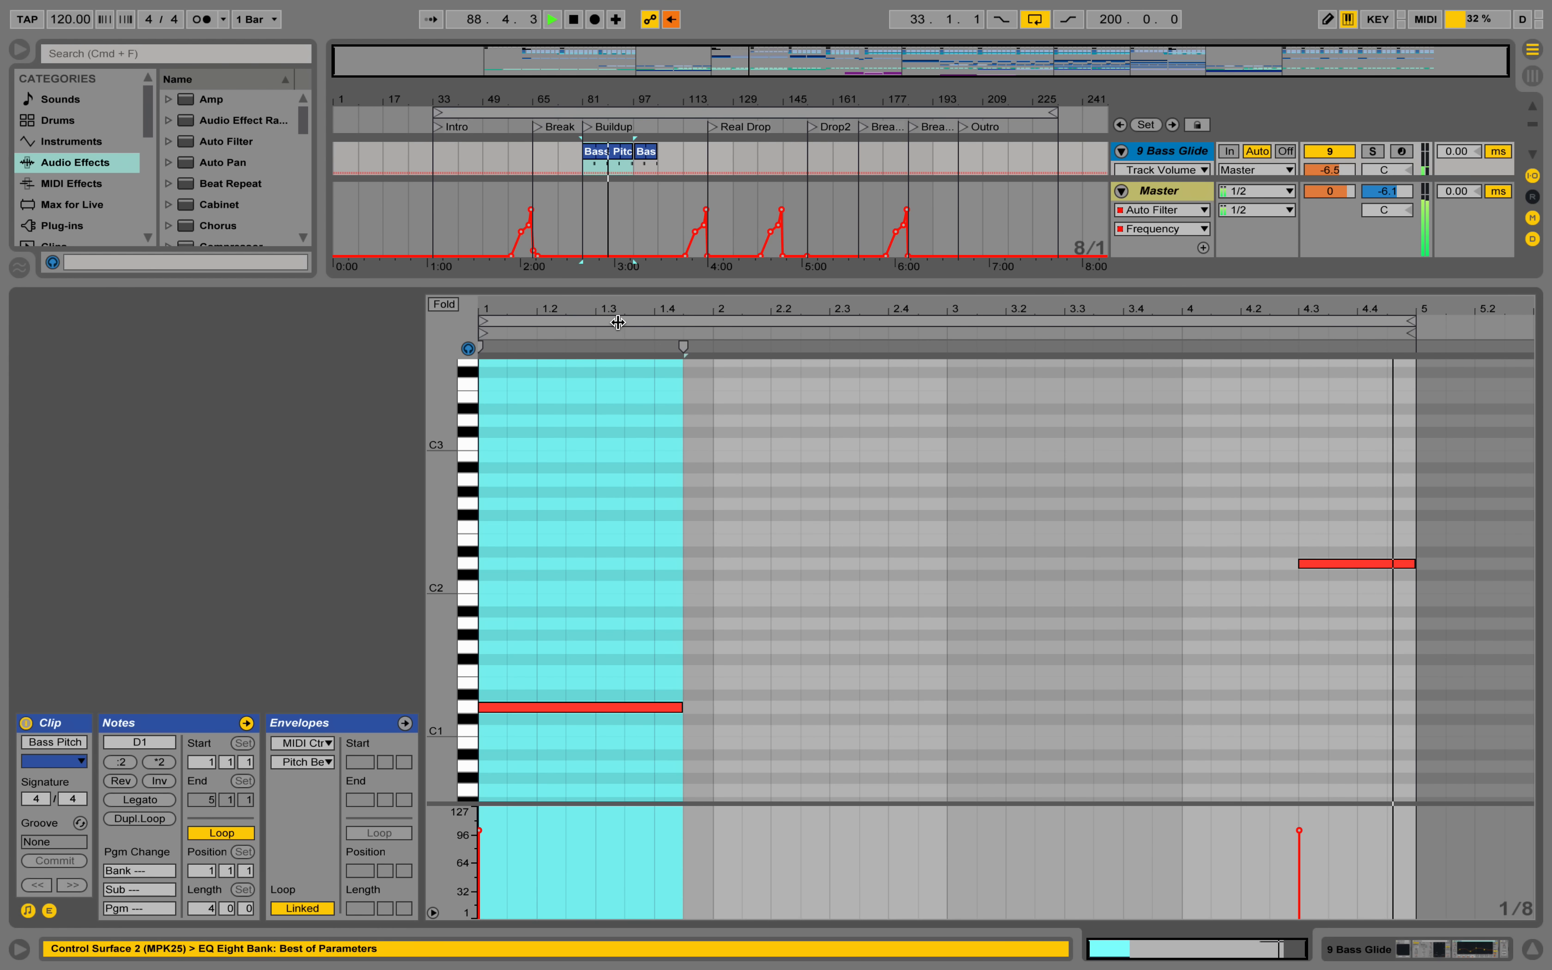
Show the 9 Bass Glide track's device chain and jump playback to the Real Drop marker.
left_click(756, 482)
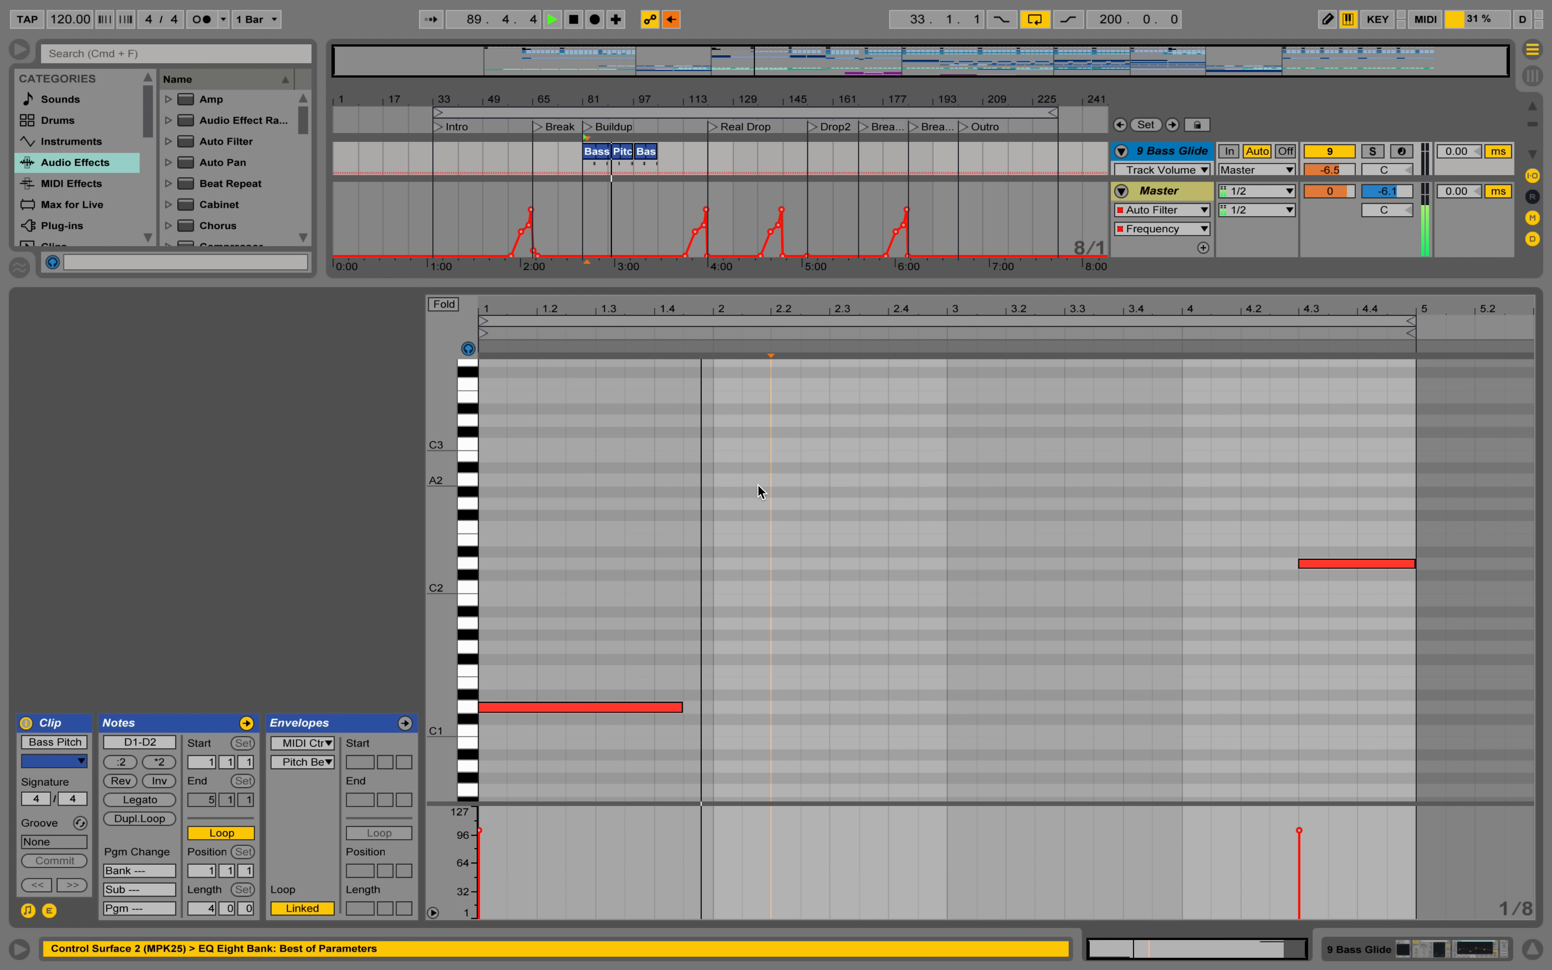
left_click(1439, 948)
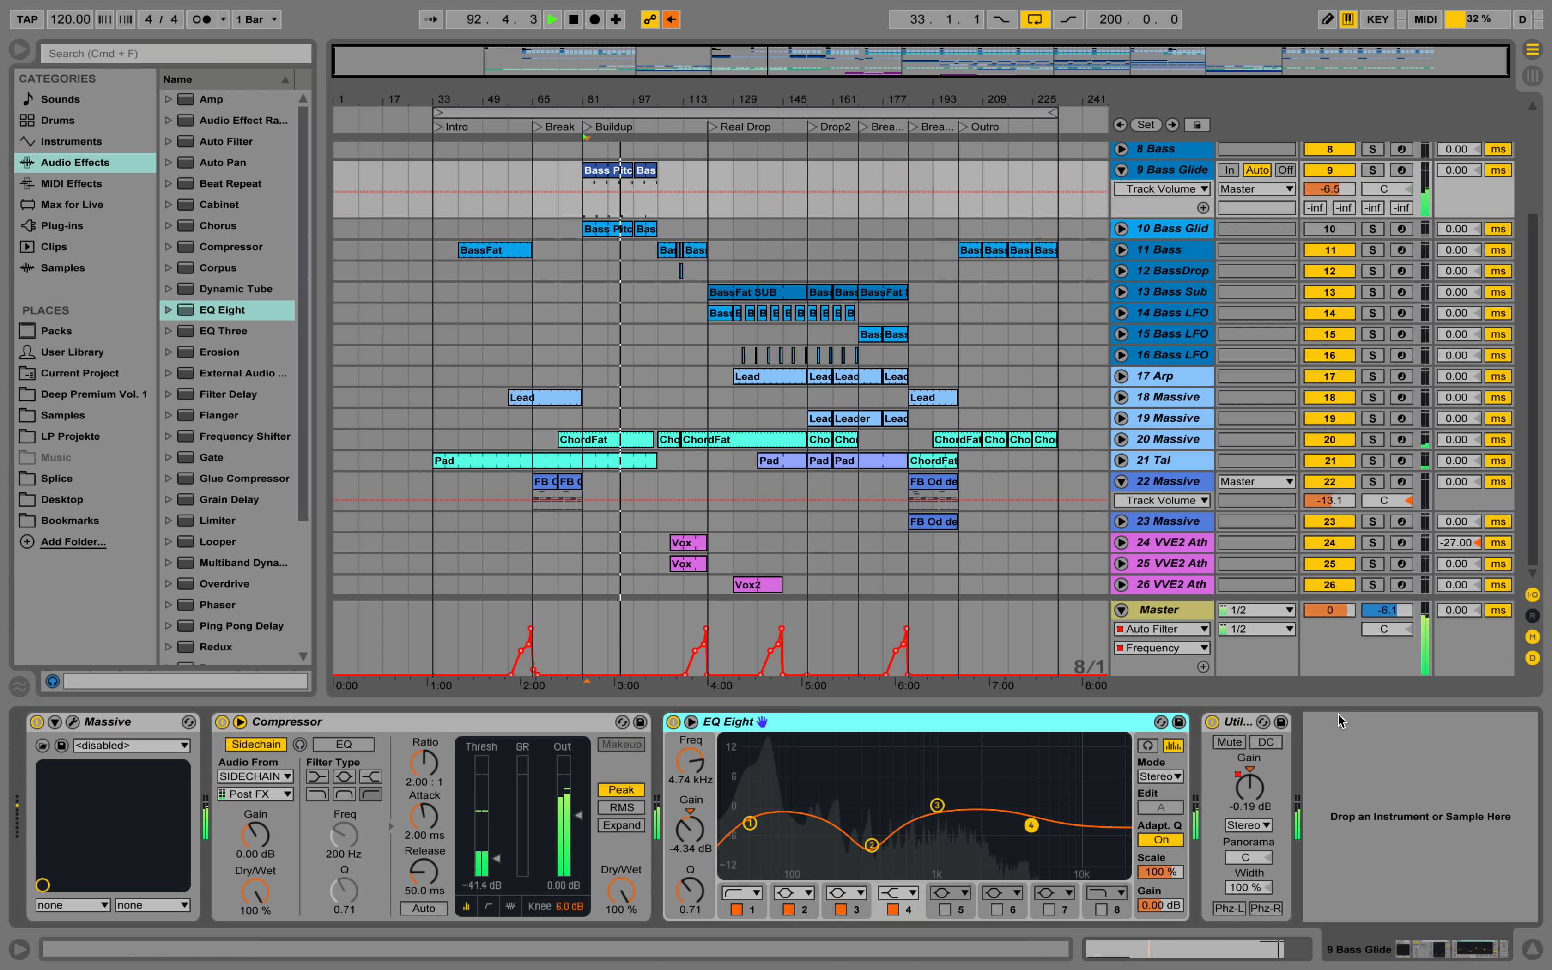
scroll(1311, 448, "up", 3)
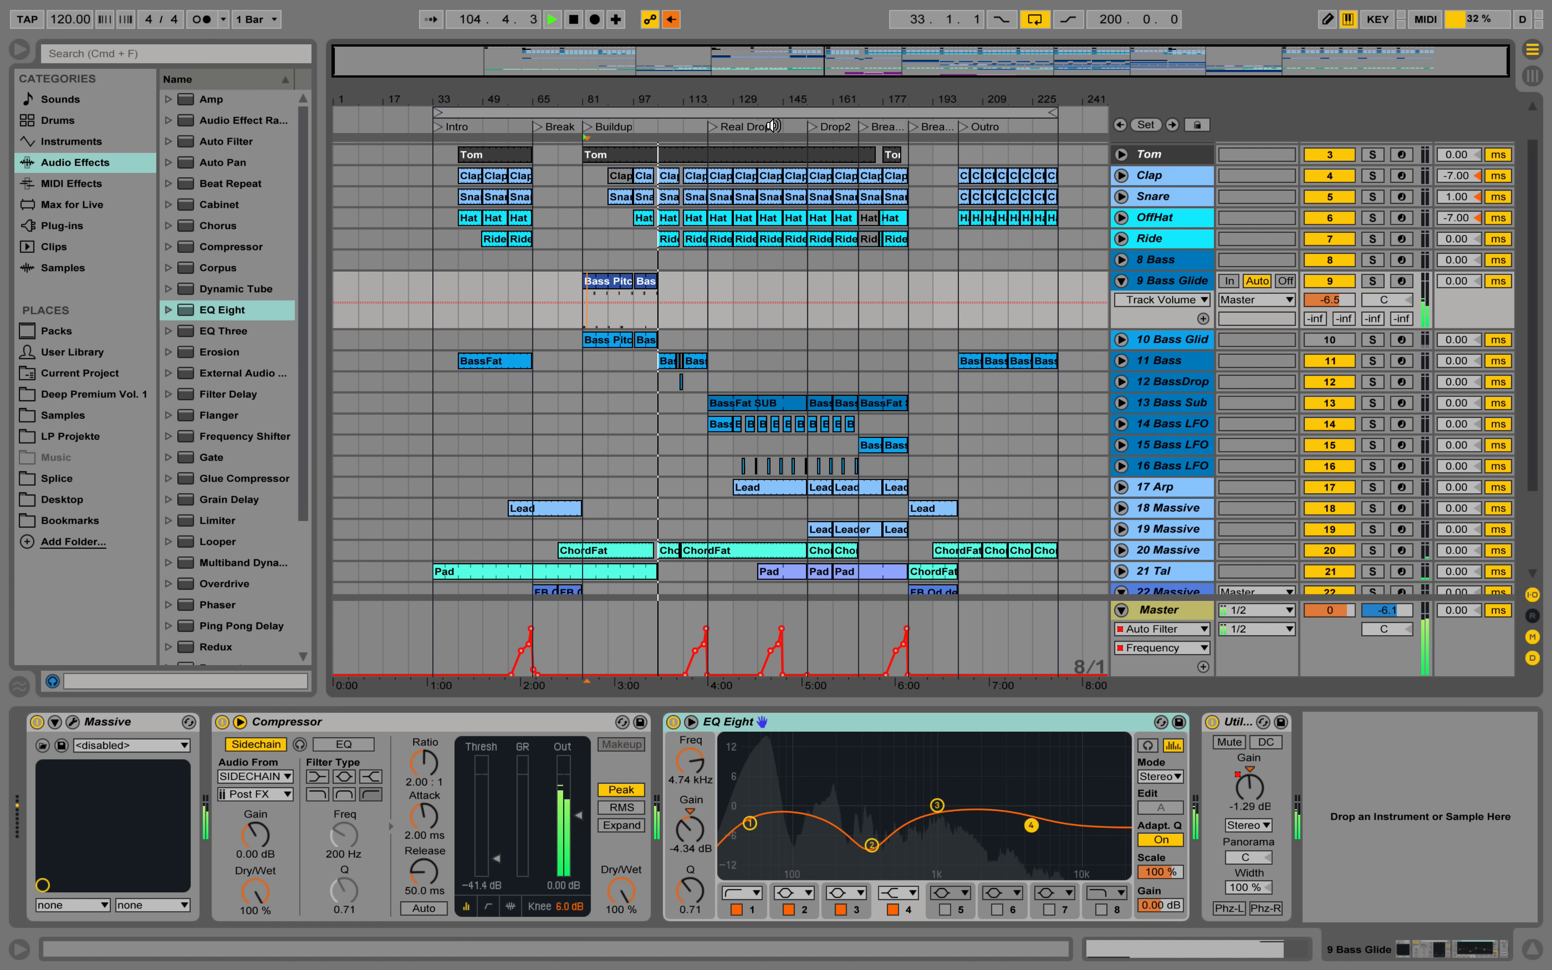
left_click(714, 127)
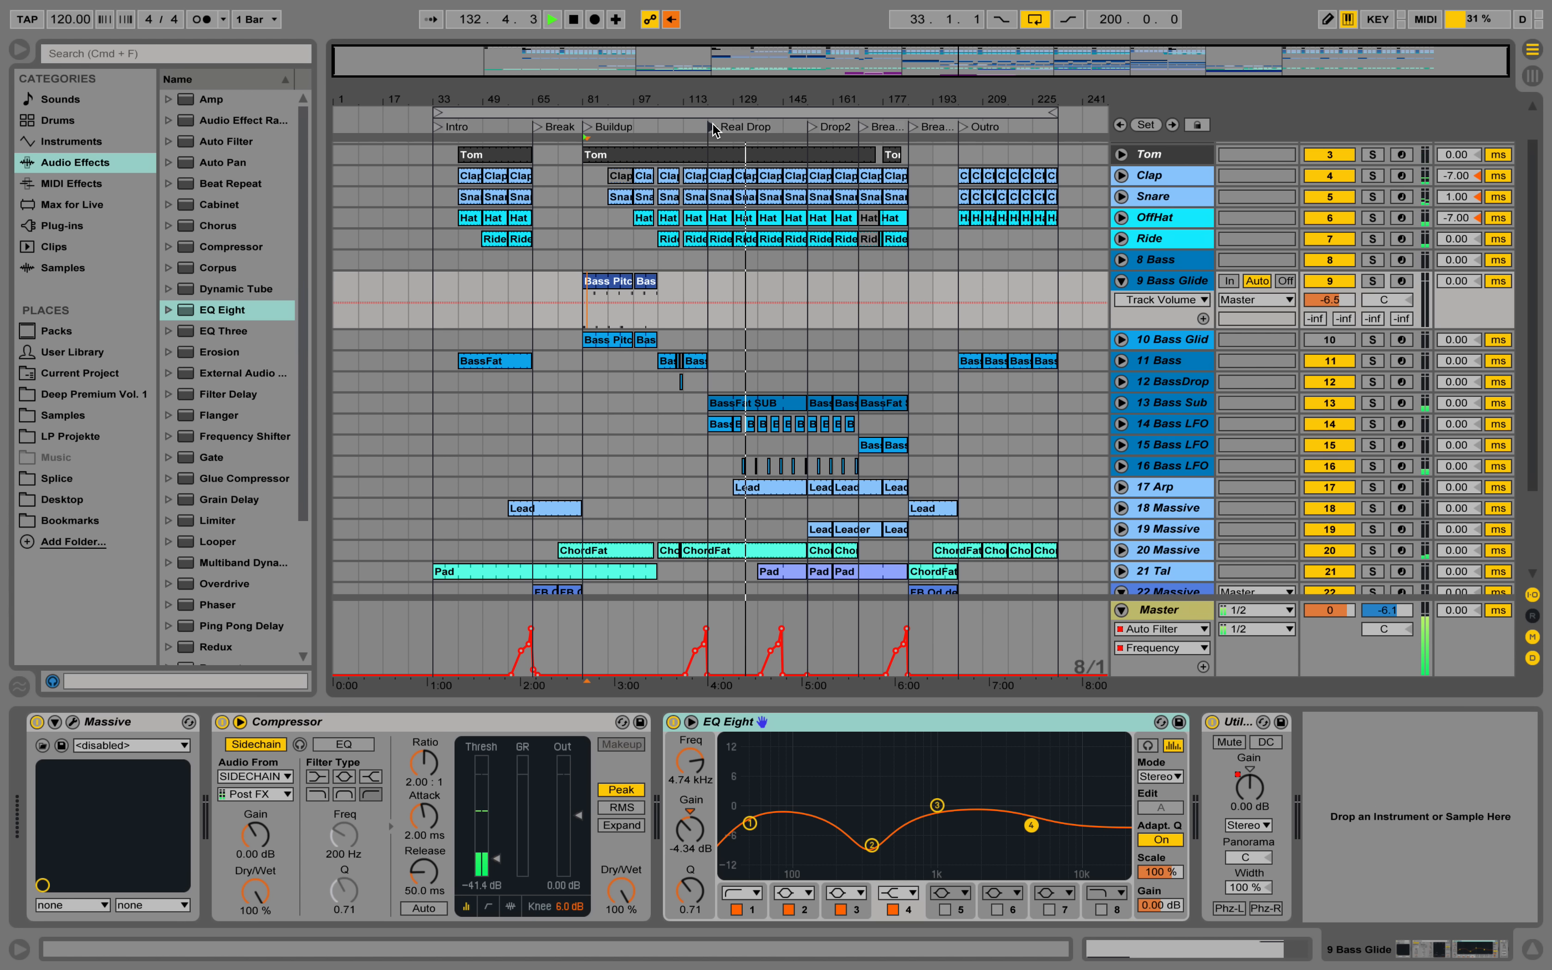
Unfold the 17 Arp track and display the Gain automation of the Utility at the end of its device chain.
left_click(1122, 487)
left_click(1171, 445)
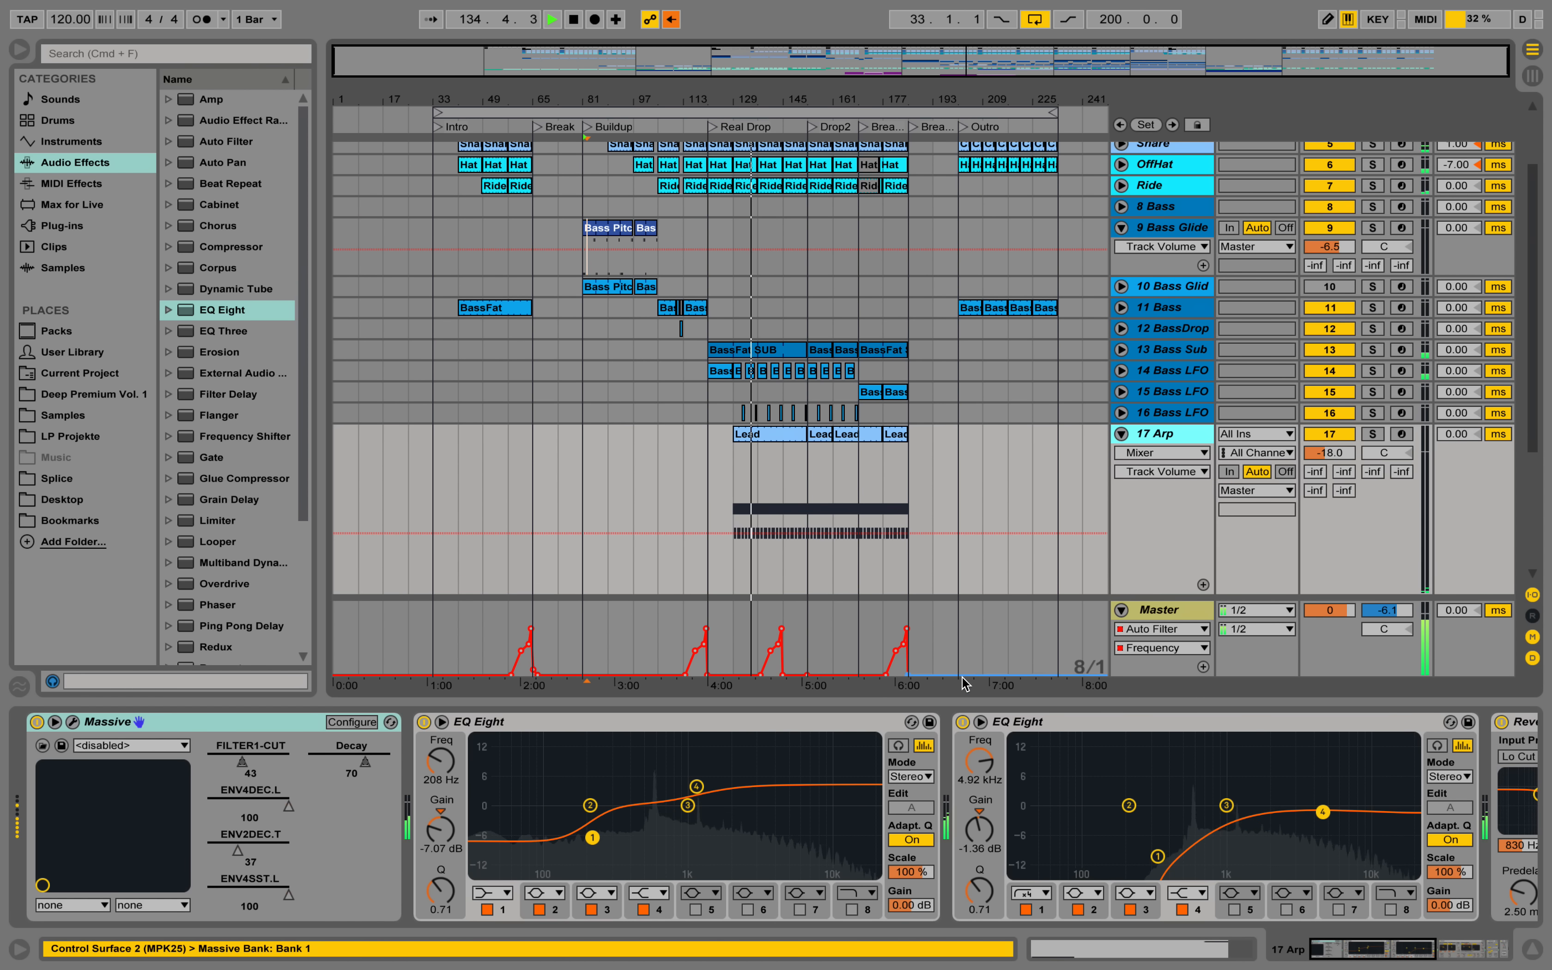
left_click(1501, 954)
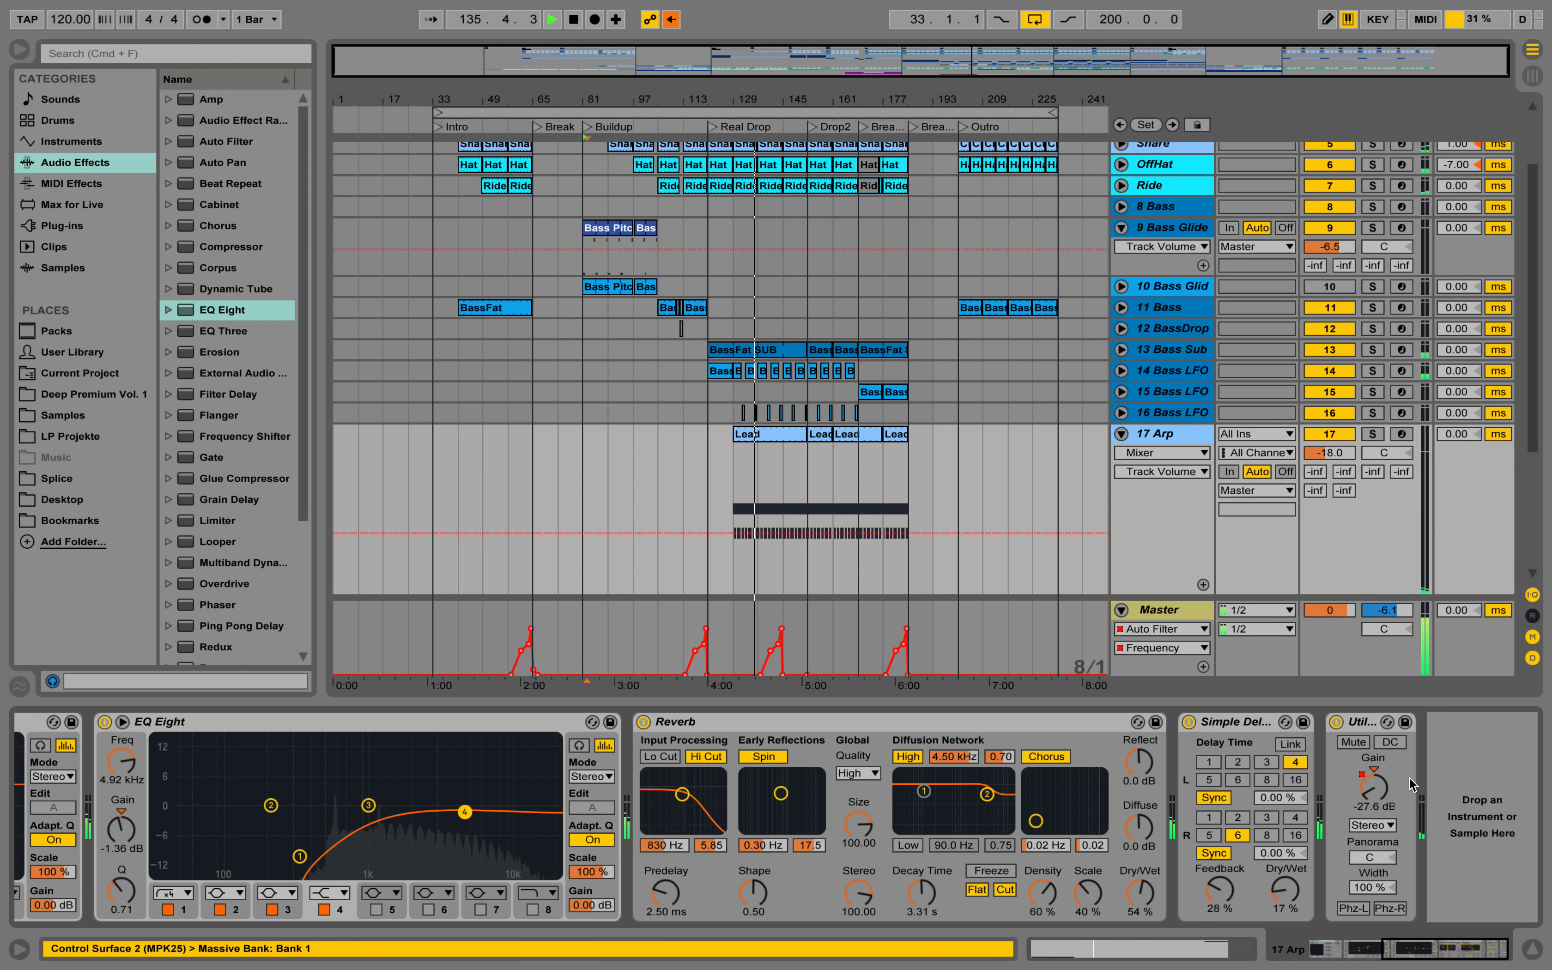
left_click(1376, 796)
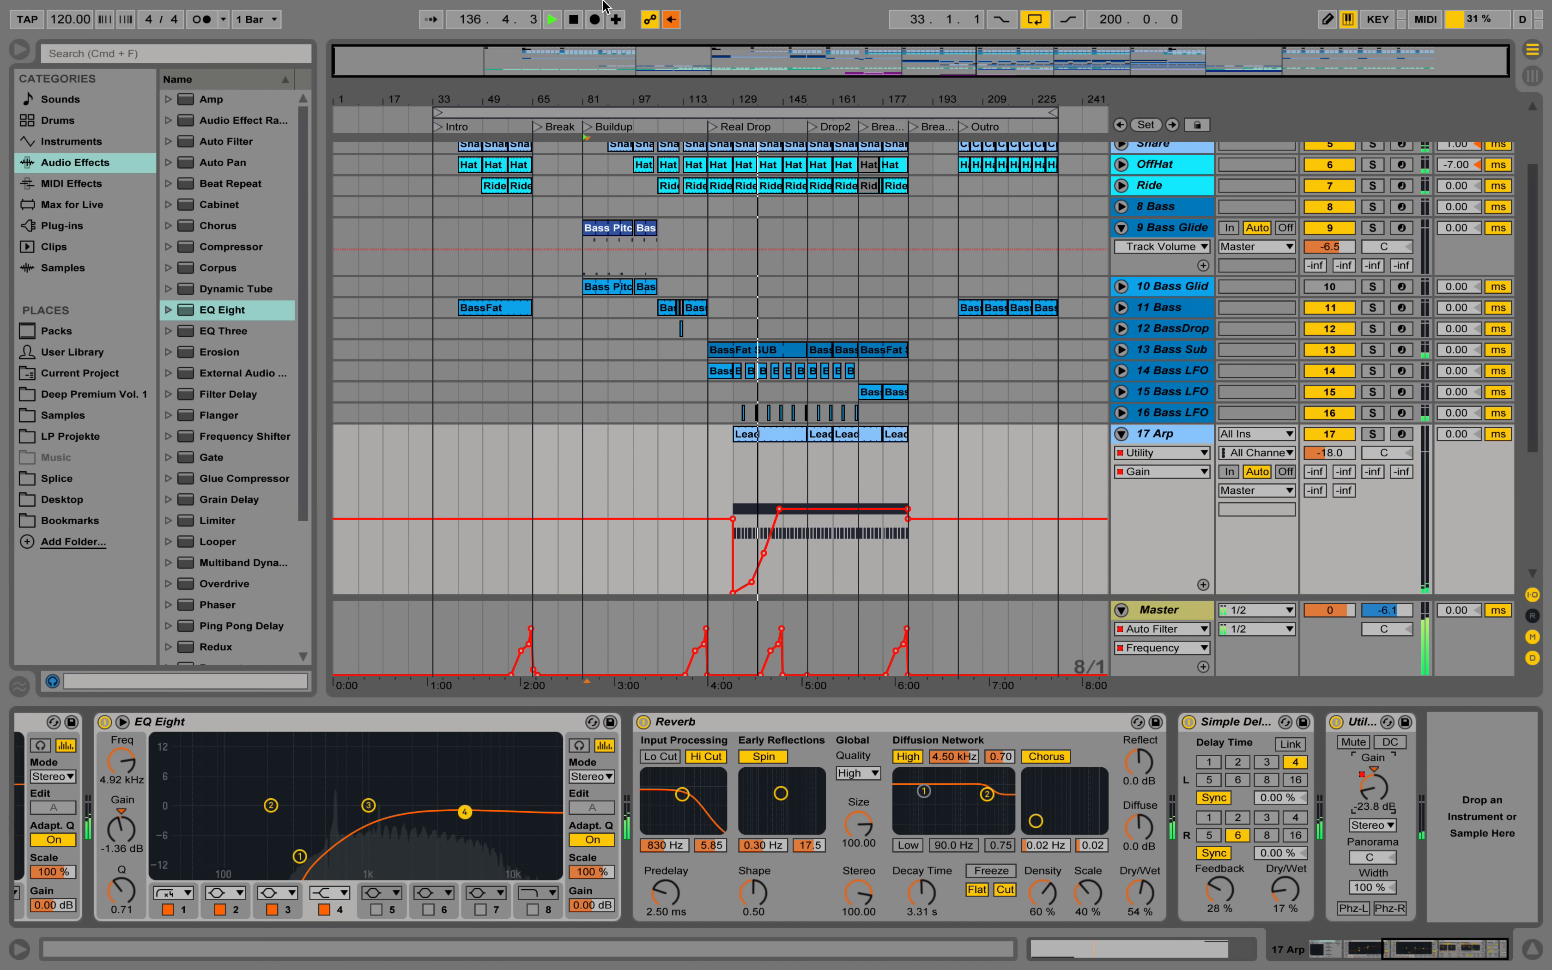
Return all tracks to arrangement playback and stop the song.
left_click(674, 20)
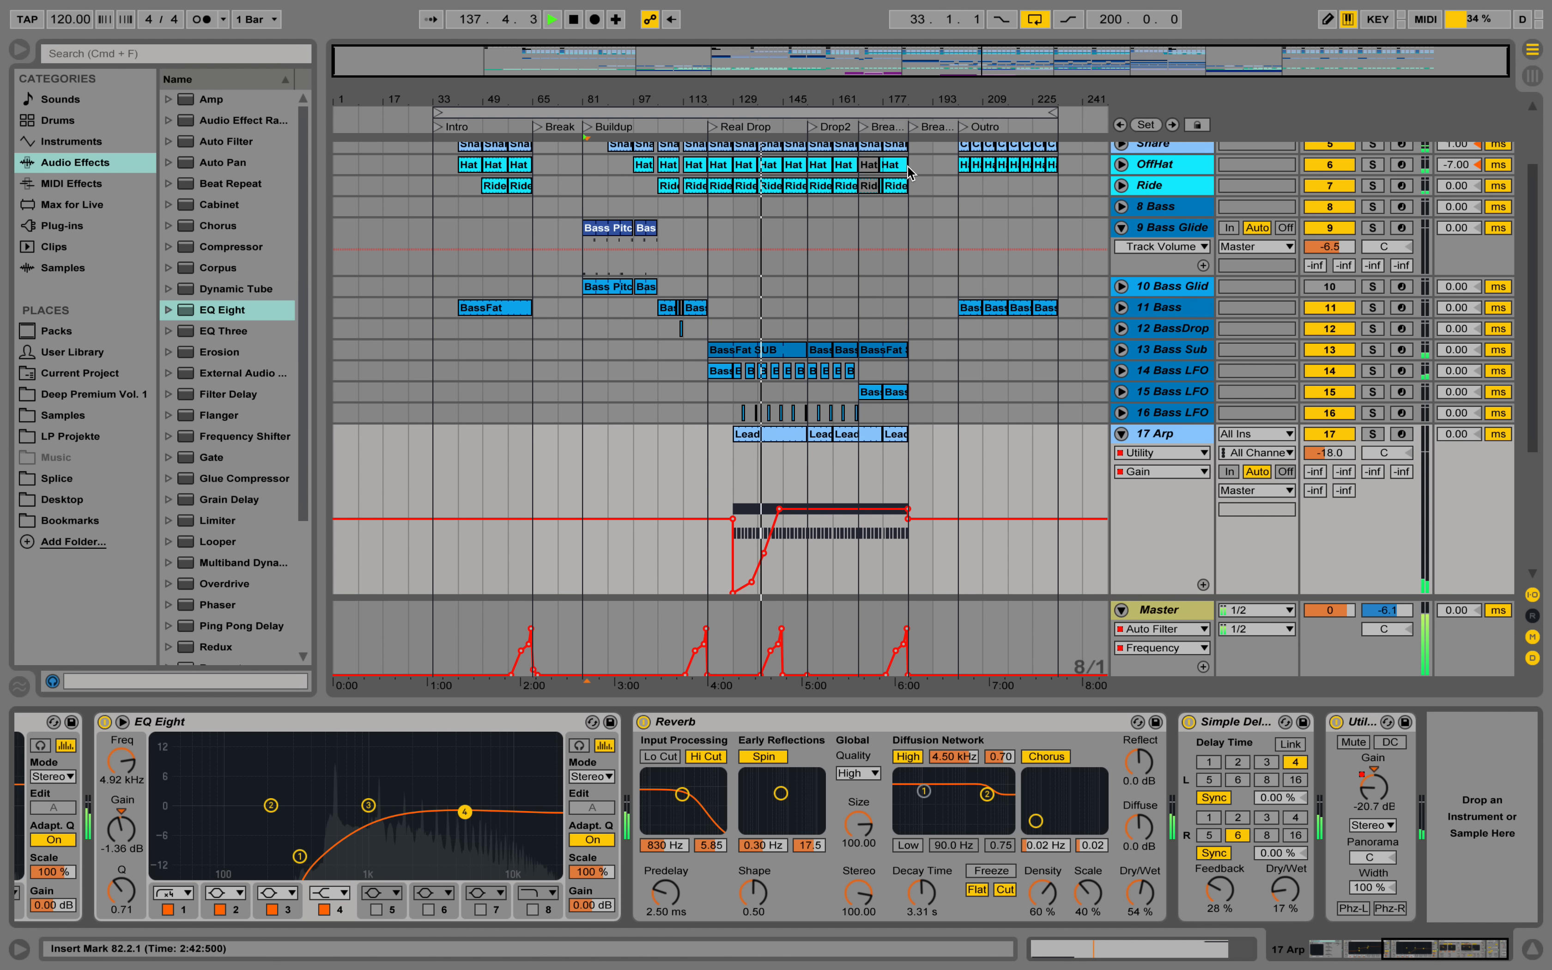
key("space")
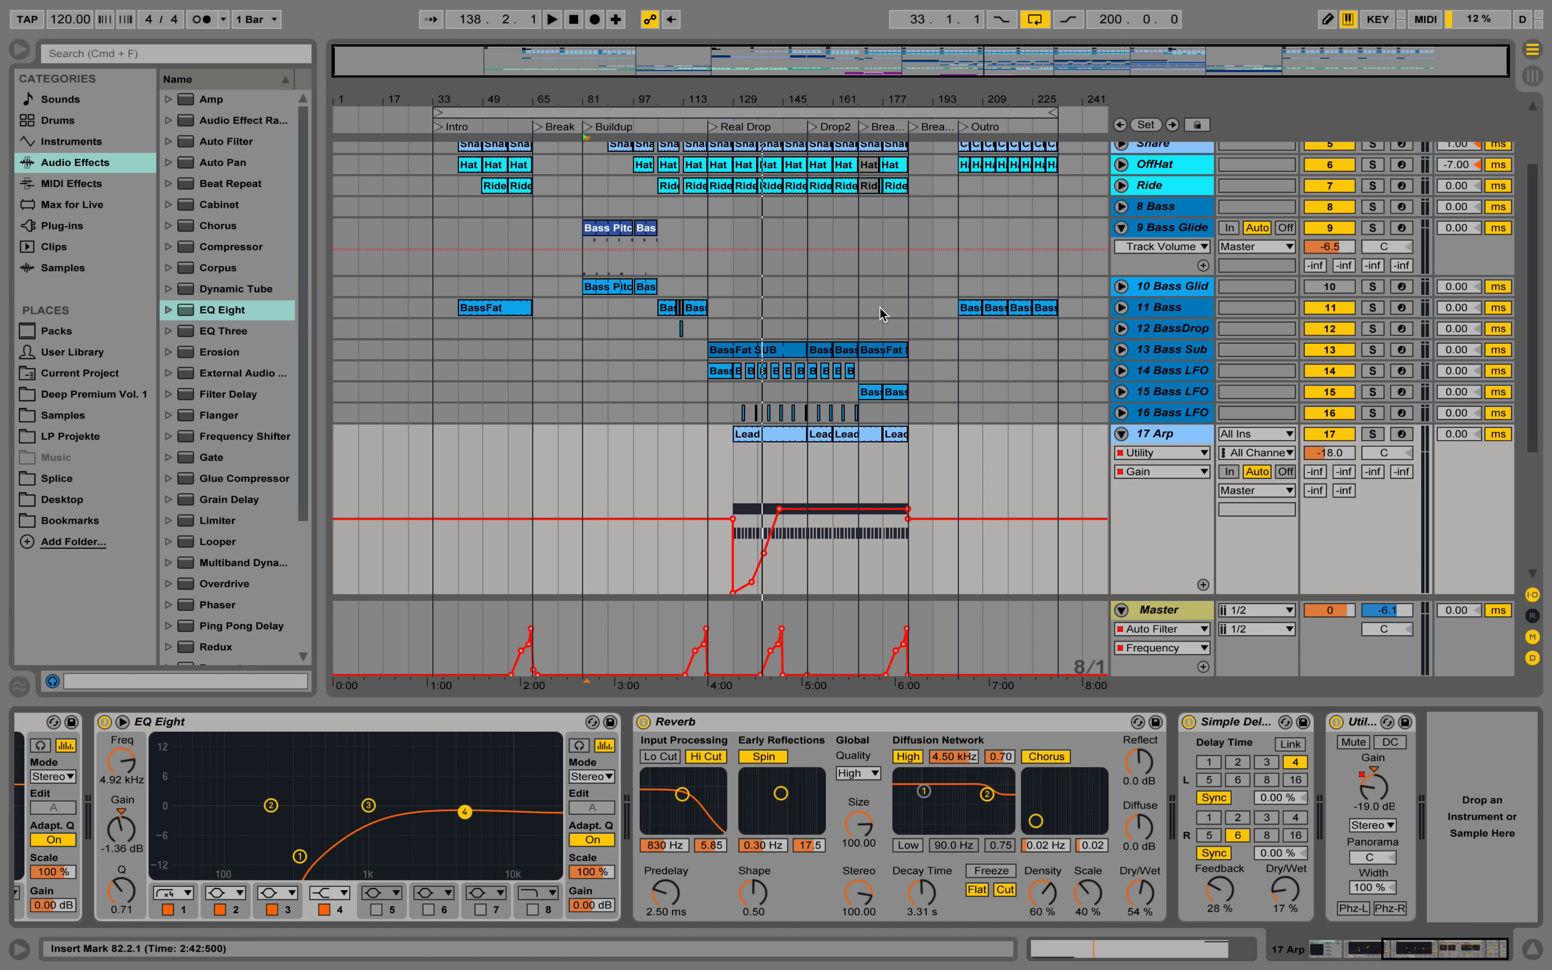
Show the SIDECHAIN track's sampler and select its SC 2 clip in the Outro.
scroll(881, 311, "up", 3)
key("super+alt+l")
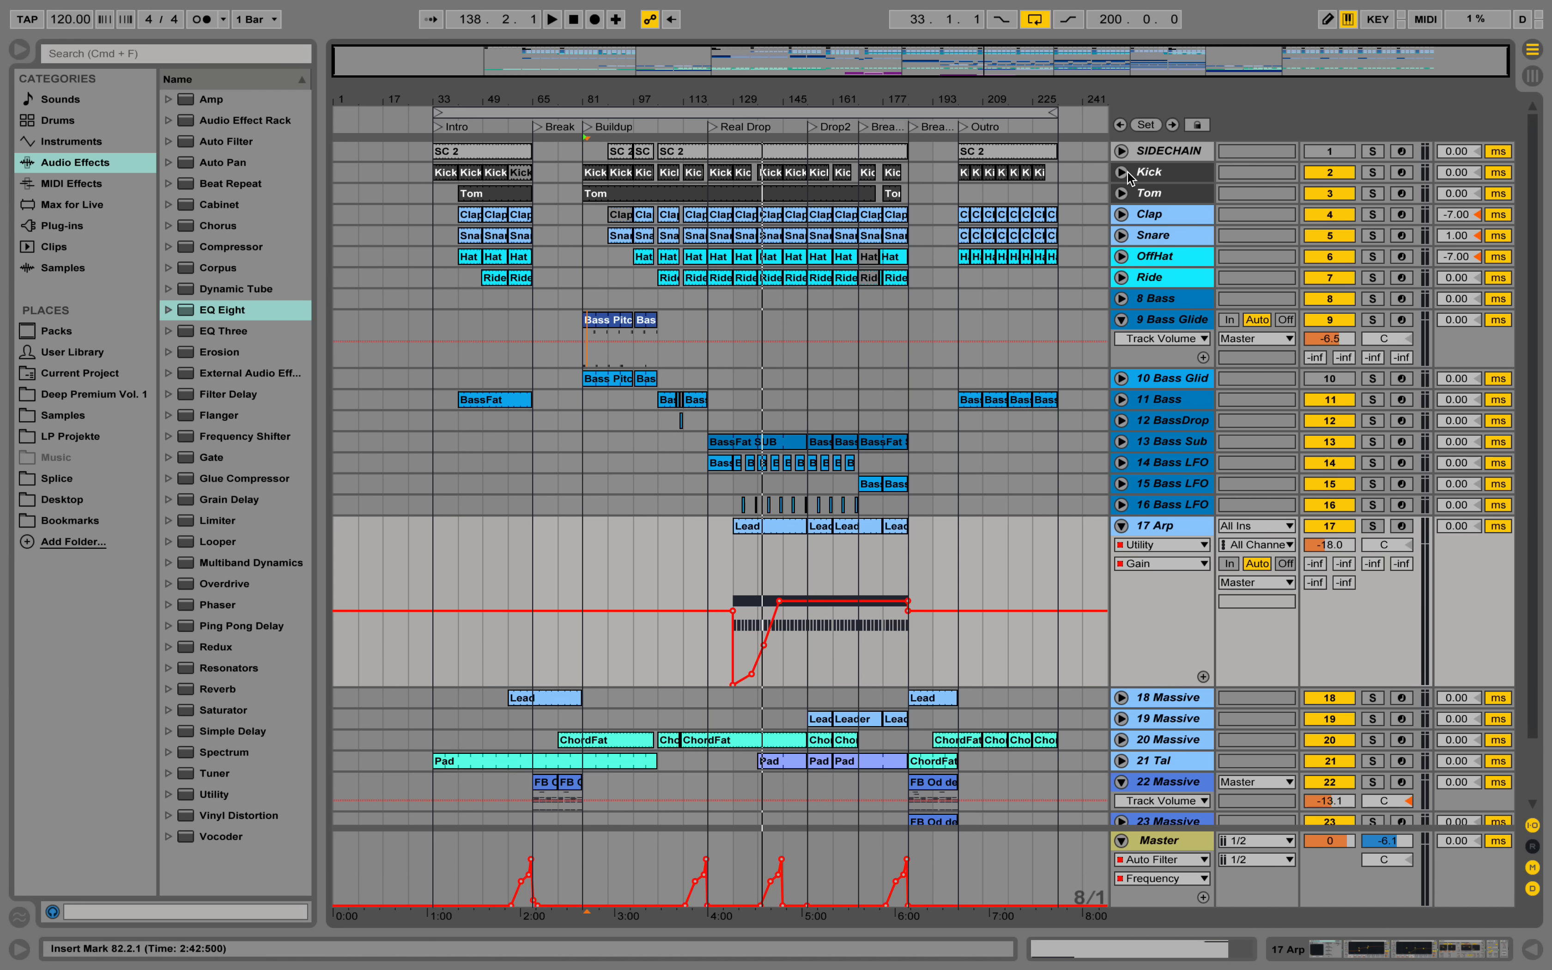
left_click(1169, 151)
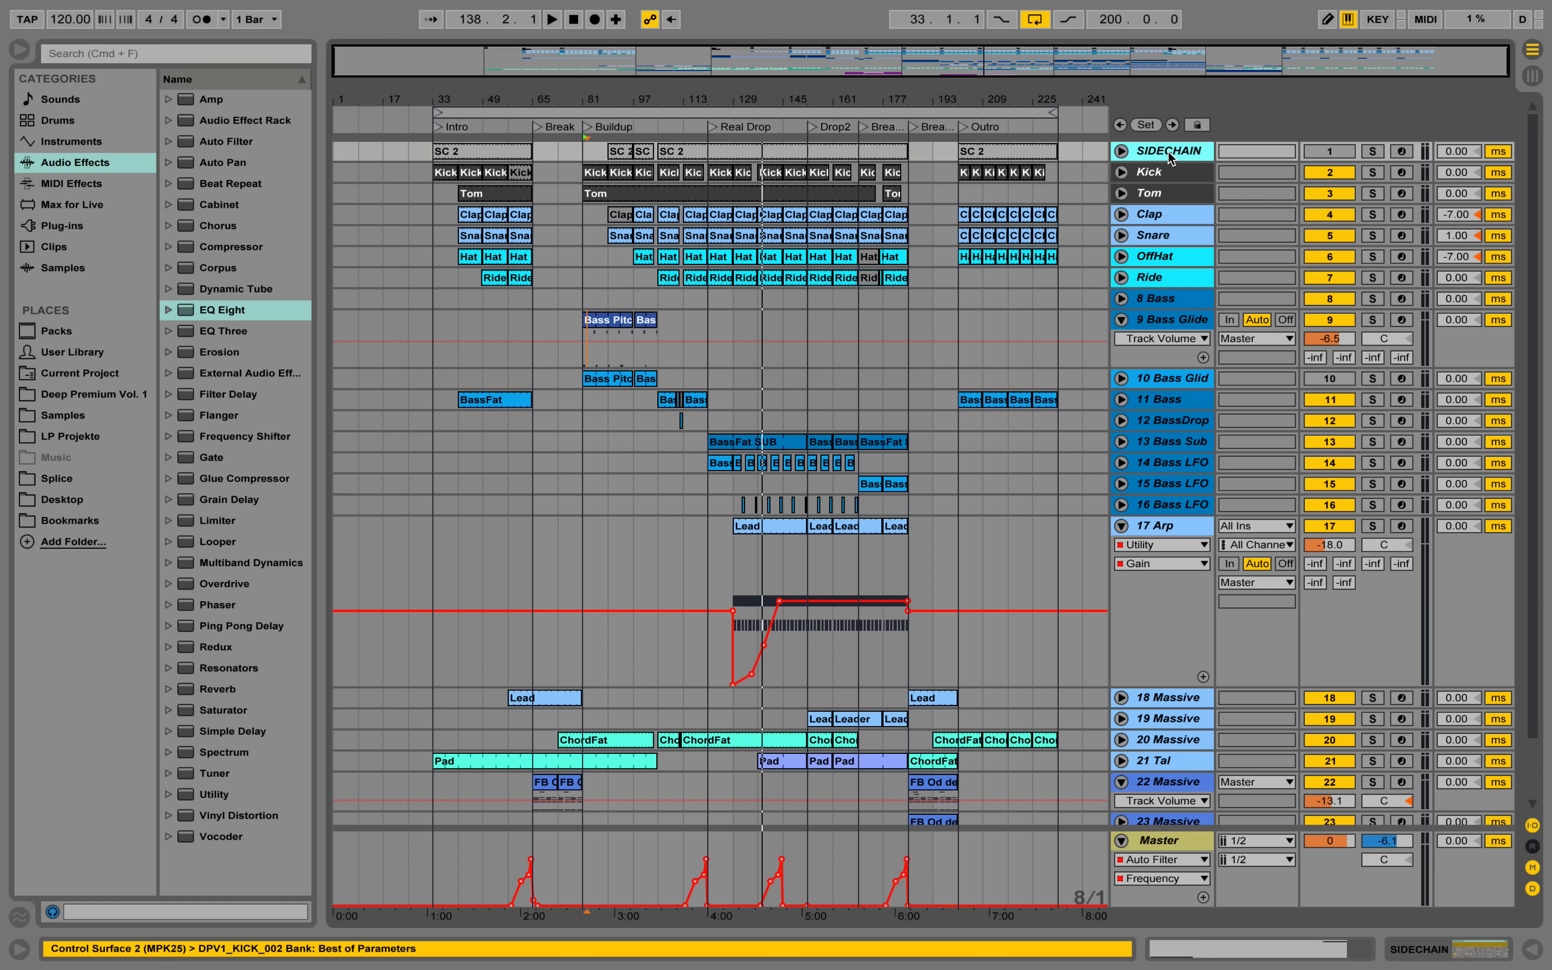
double_click(1169, 153)
left_click(1032, 153)
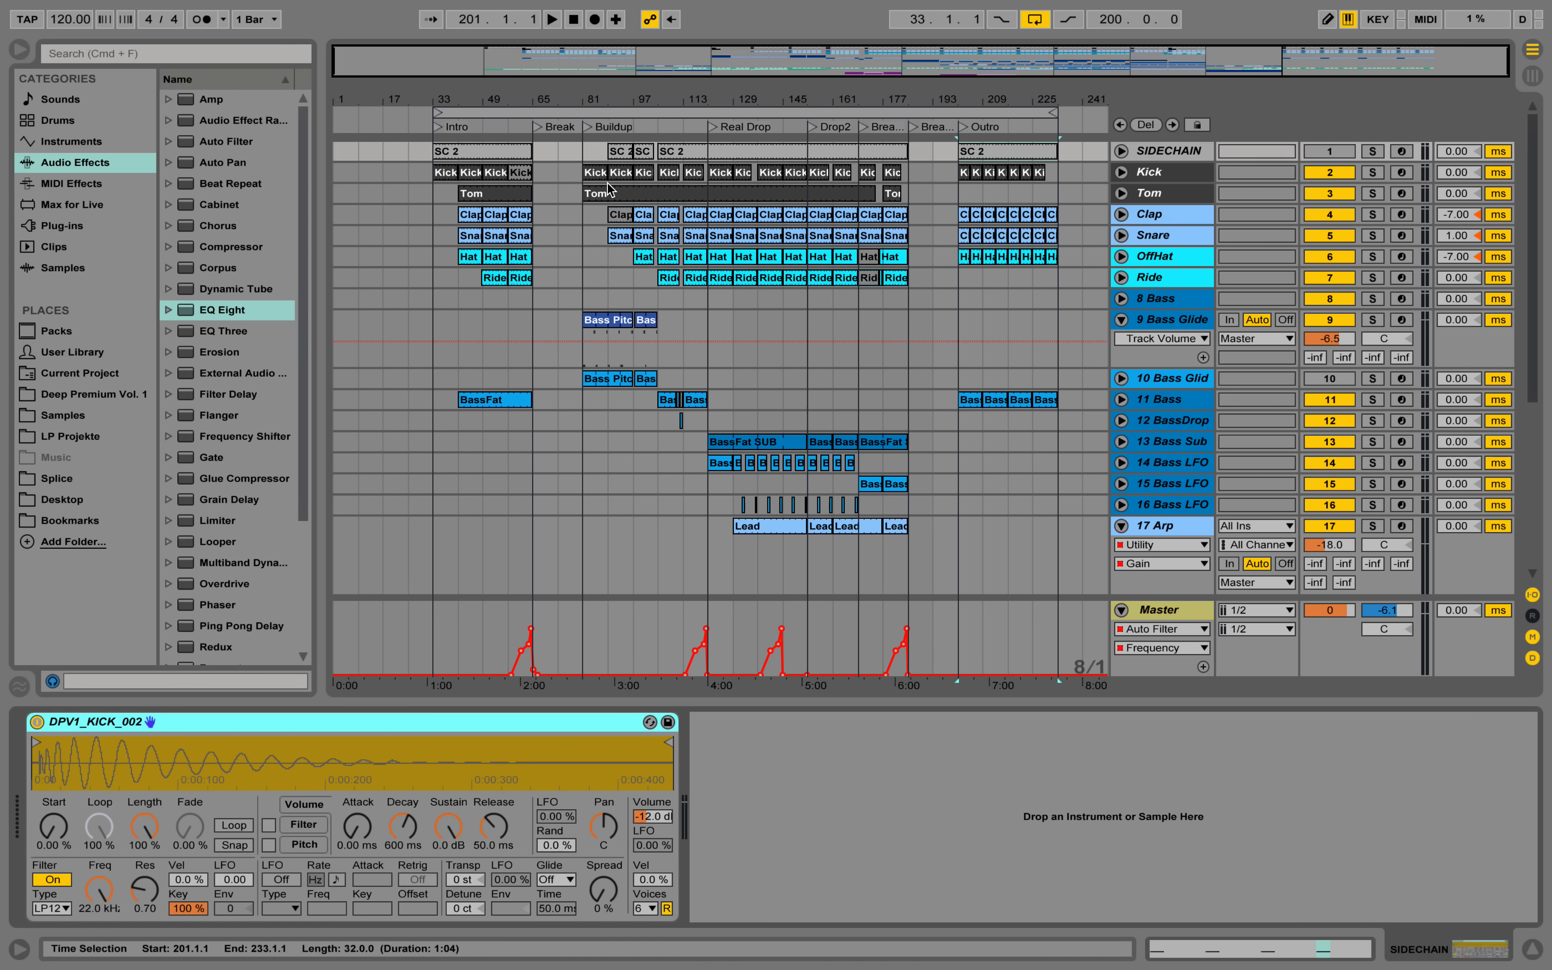
Select the Kick track and show its sampler and EQ Eight.
left_click(598, 172)
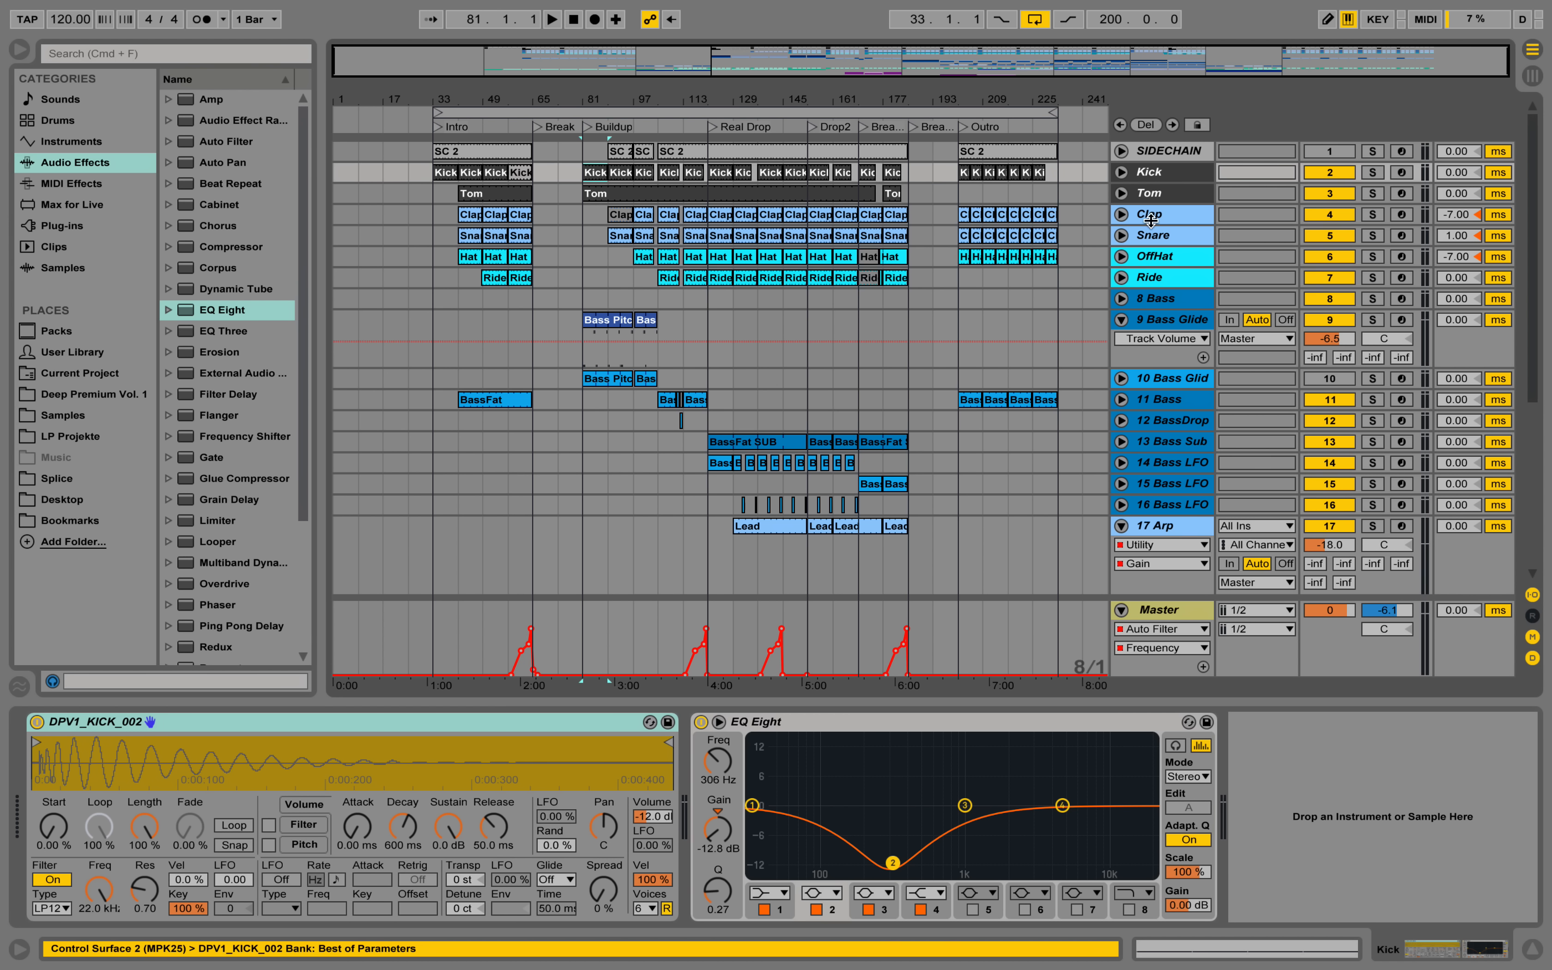
left_click(1150, 172)
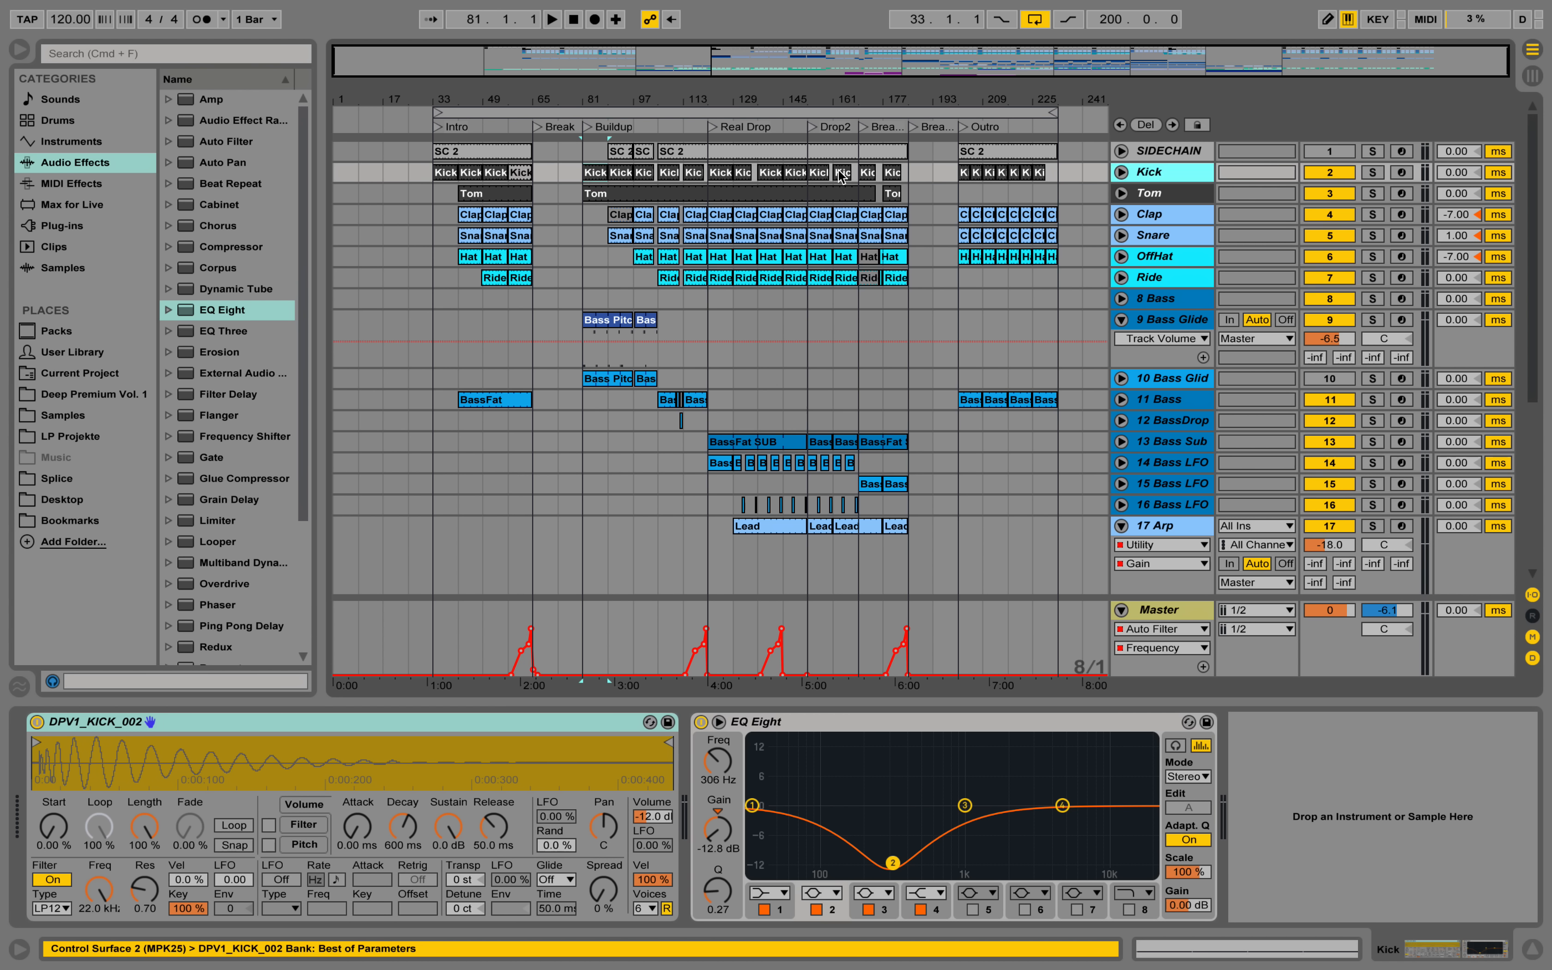
left_click(721, 179)
Loop the Kick clip that starts at bar 89 and audition the looped section.
left_click(620, 173)
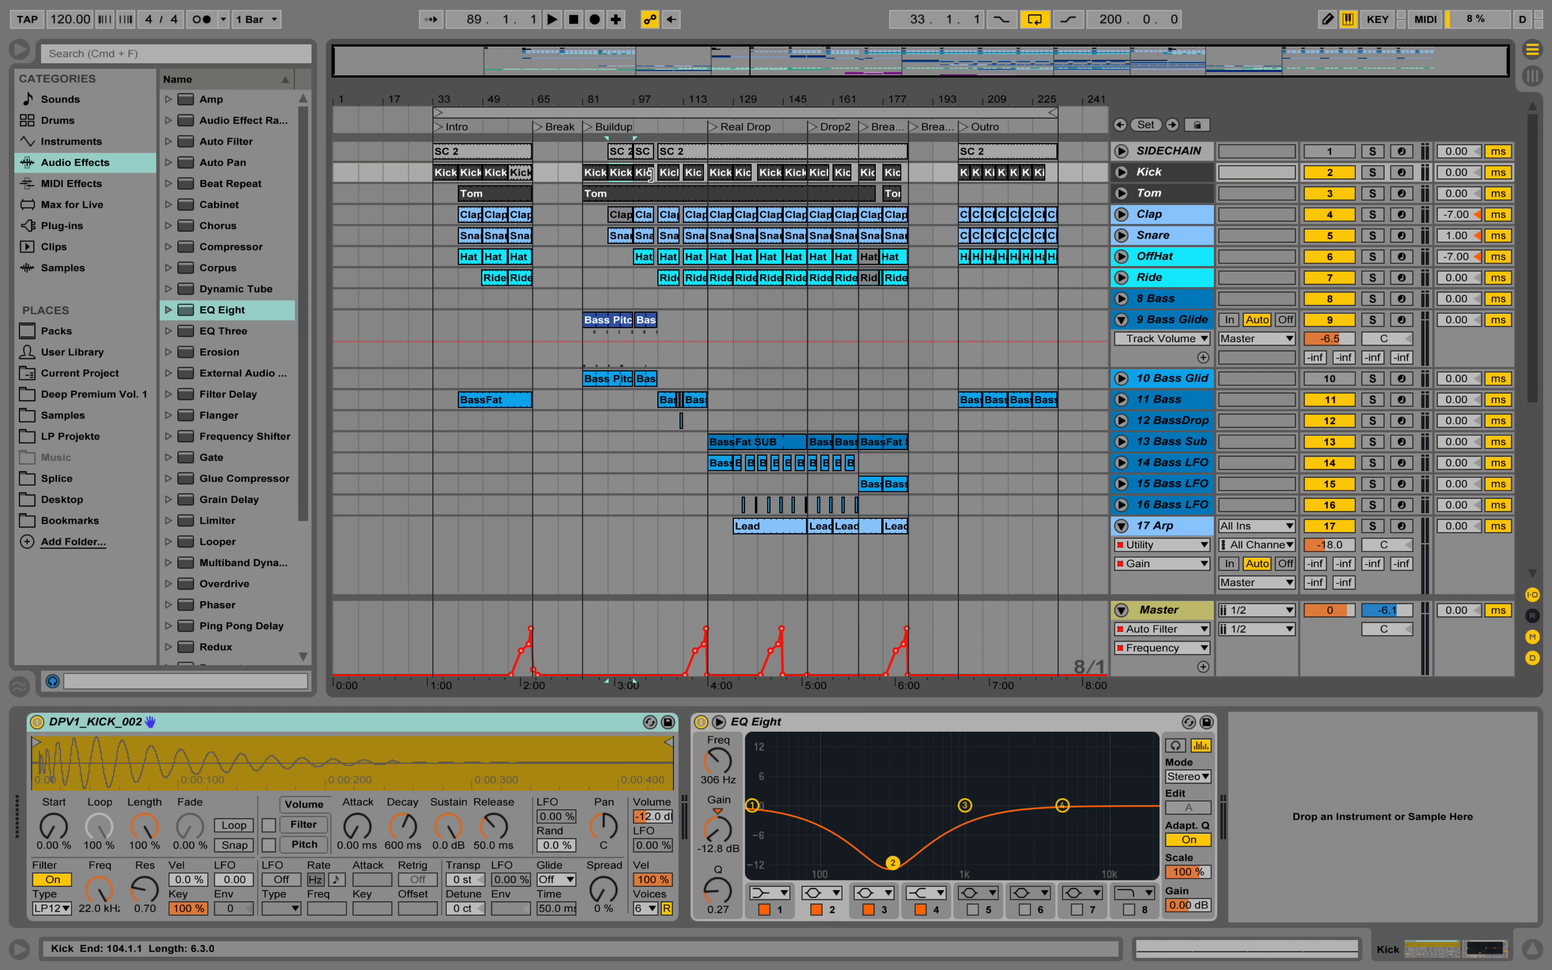
key("super+l")
key("space")
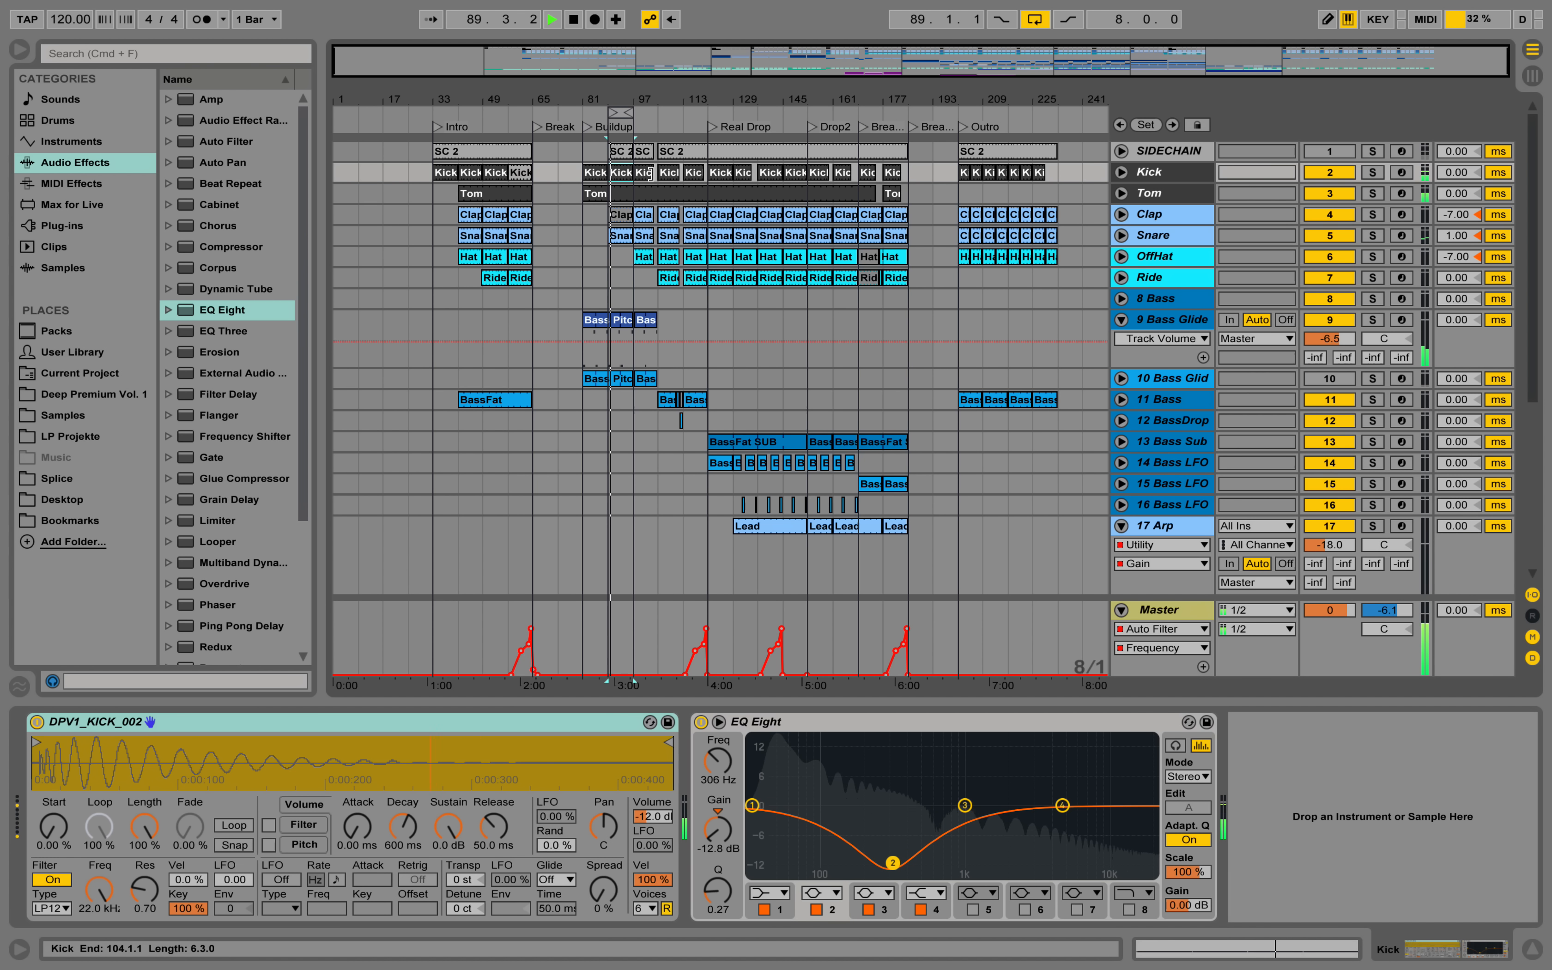
key("plus")
key("plus")
key("plus")
left_click_drag(620, 97, 620, 110)
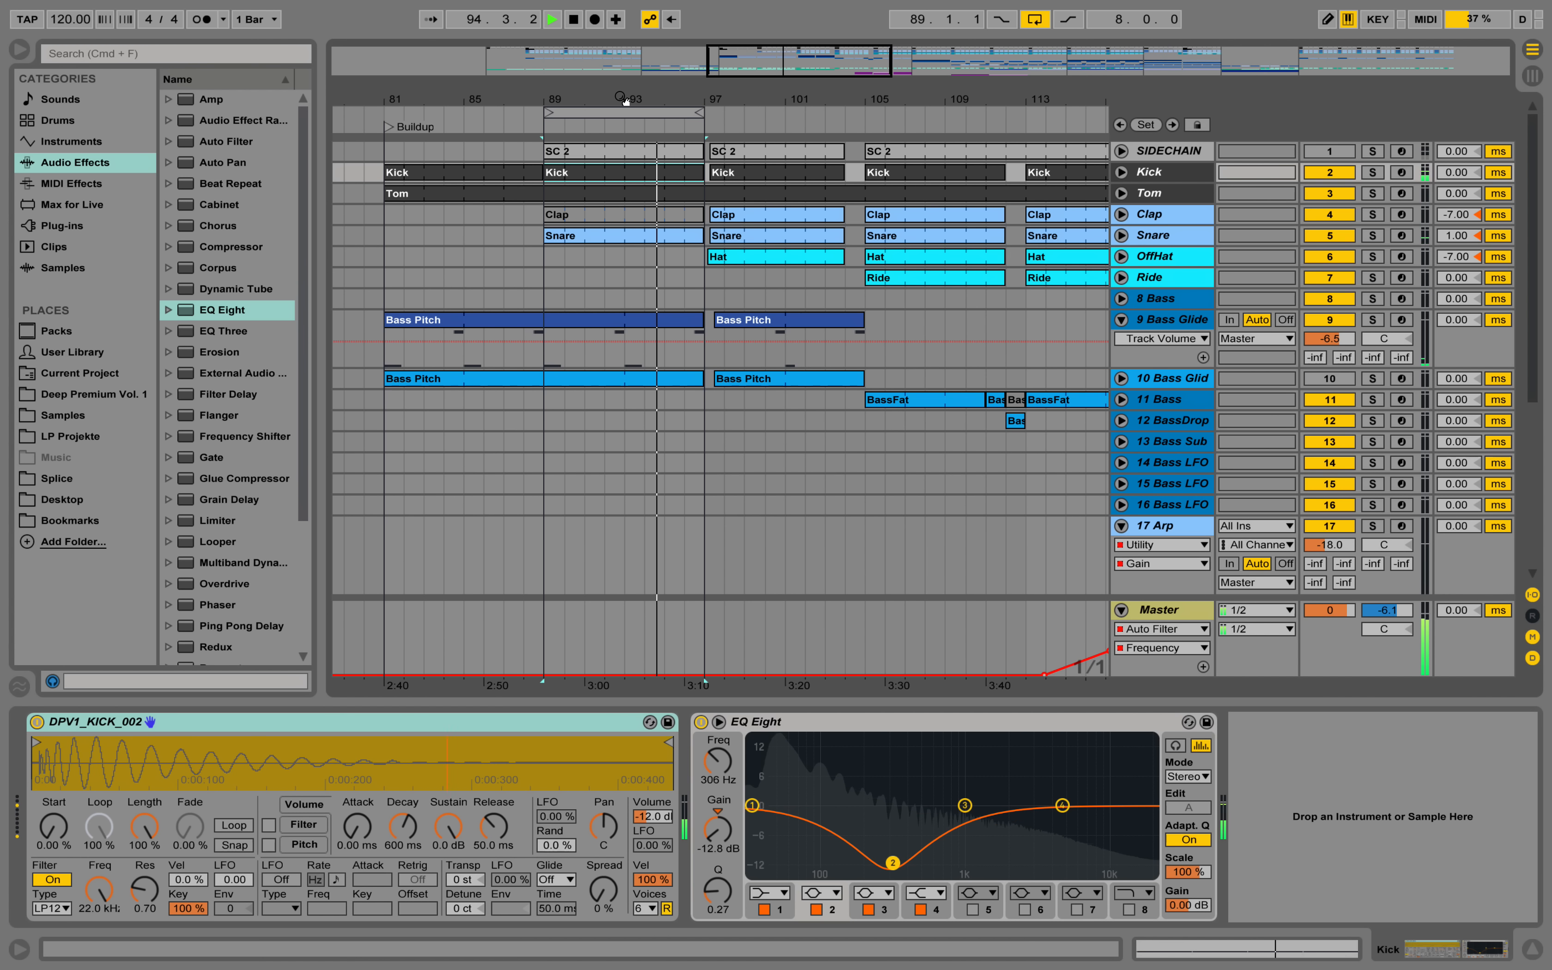
key("space")
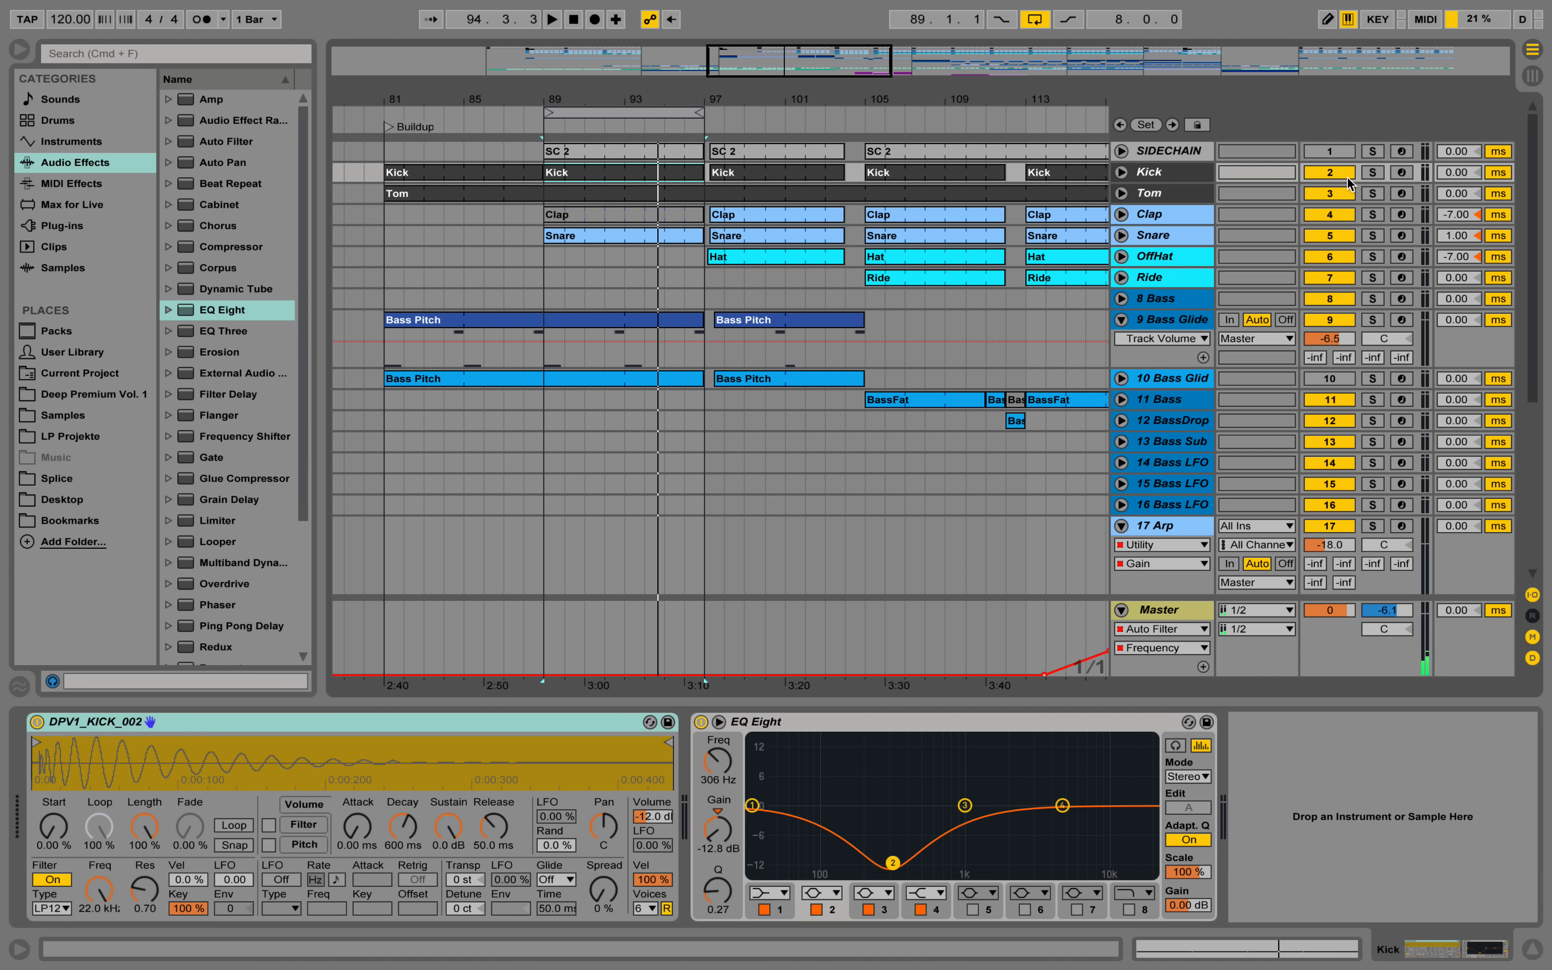
Solo the Kick track and audition its clip in the looped section from bar 89.
left_click(1372, 172)
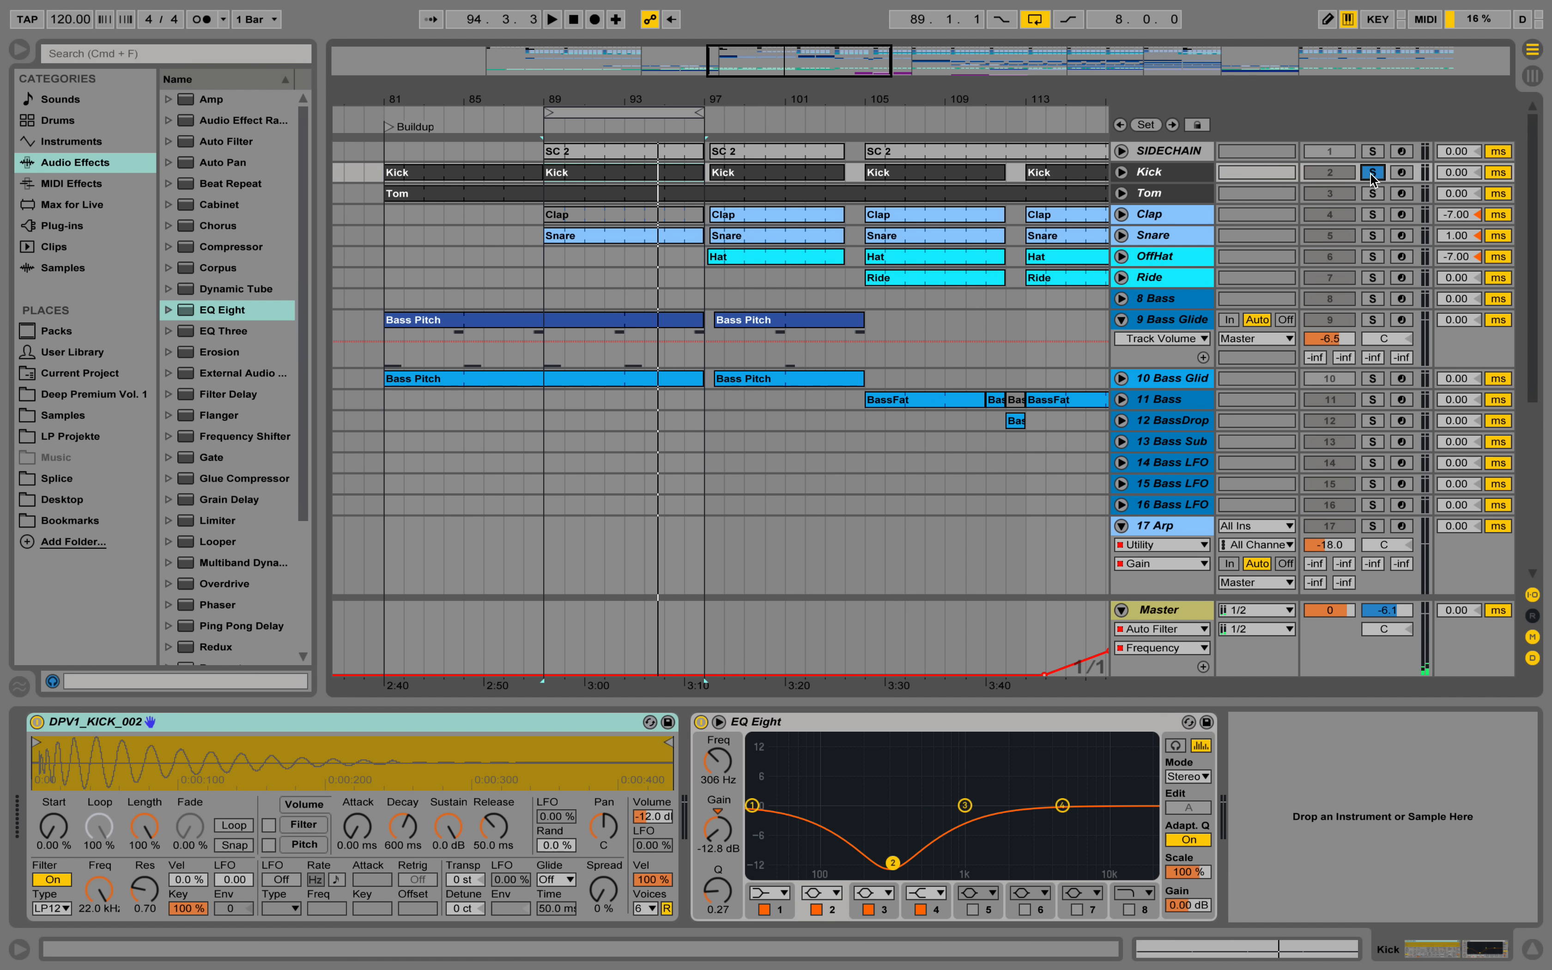
left_click(1190, 174)
key("space")
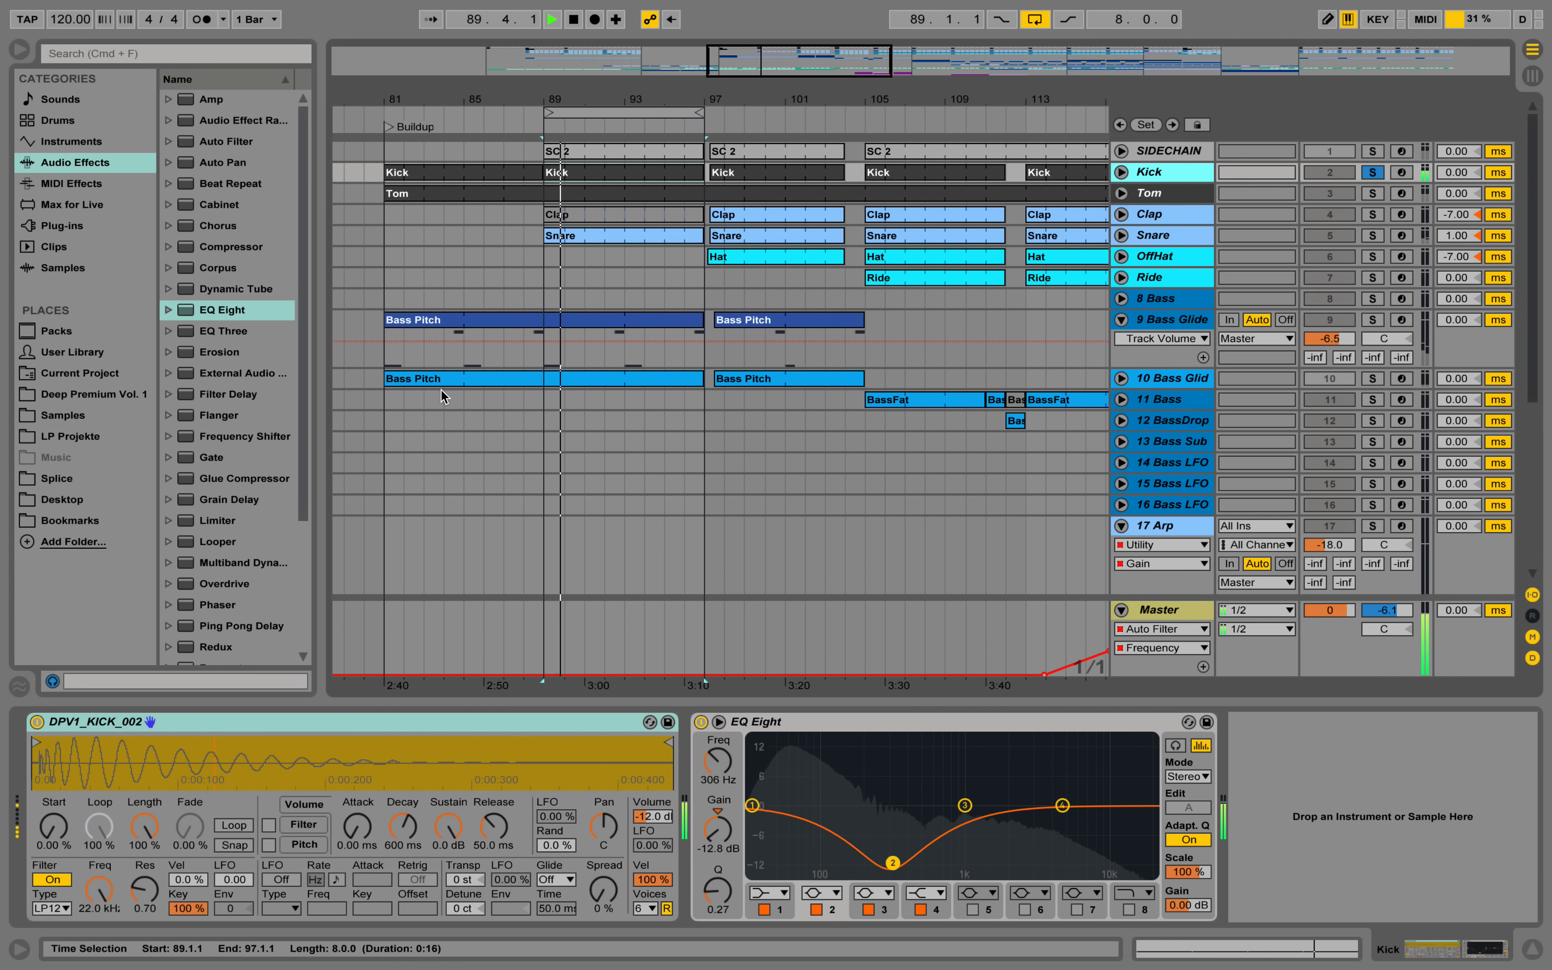
double_click(616, 162)
left_click_drag(444, 772, 477, 475)
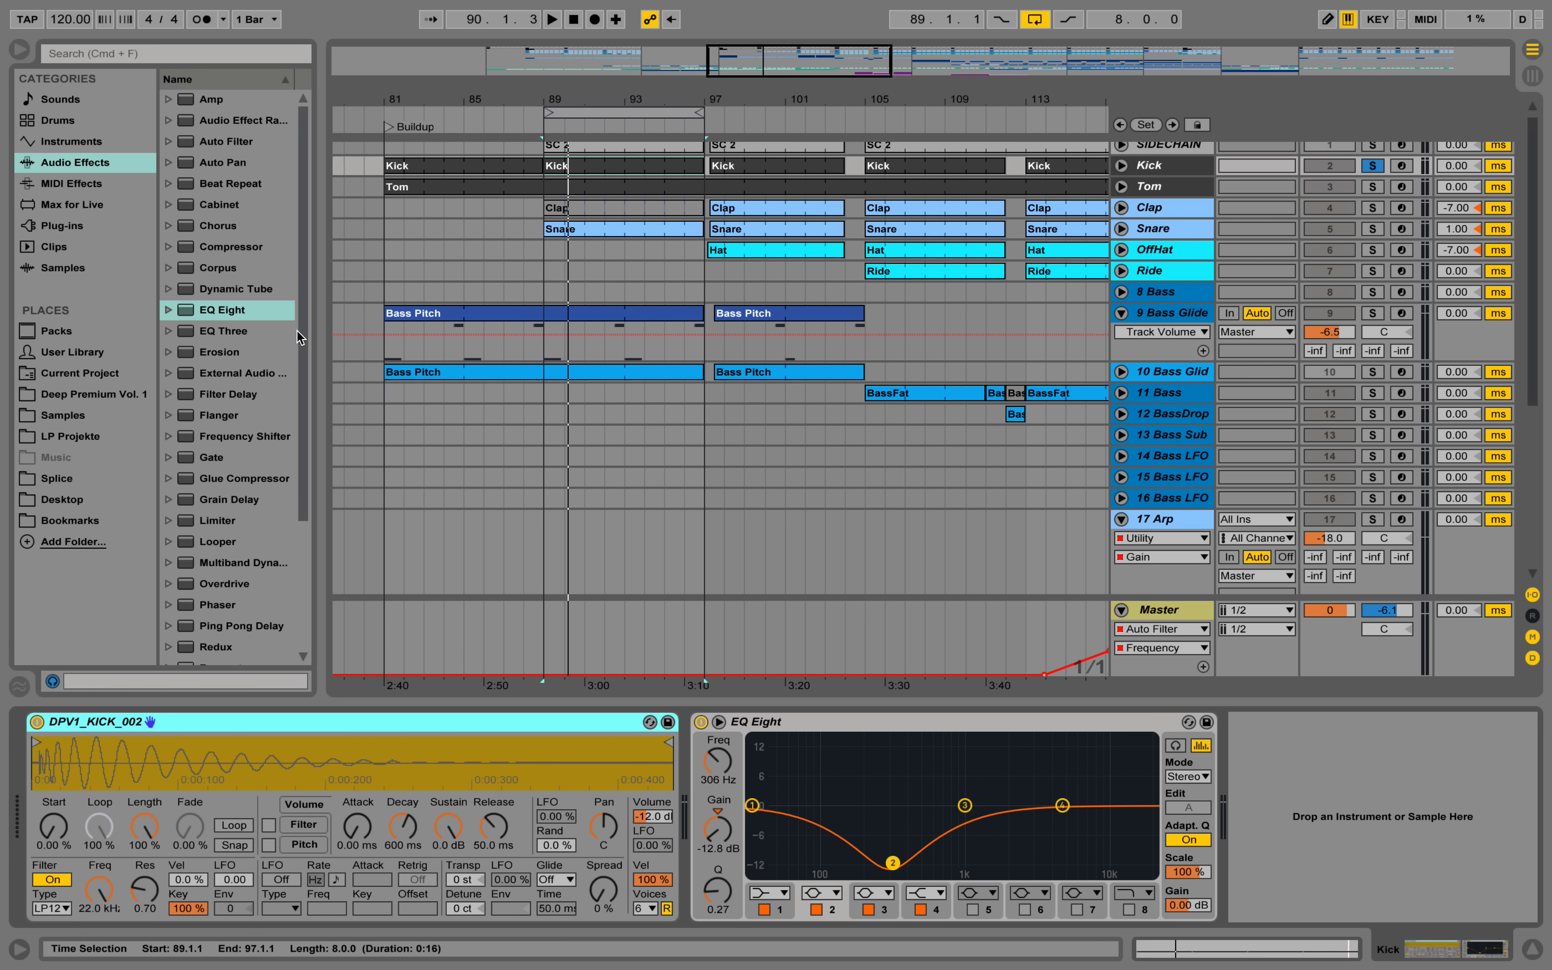
Widen the browser and preview DPV1_KICK_002.wav in the KICK folder of Deep Premium Vol. 1.
left_click_drag(321, 228, 355, 228)
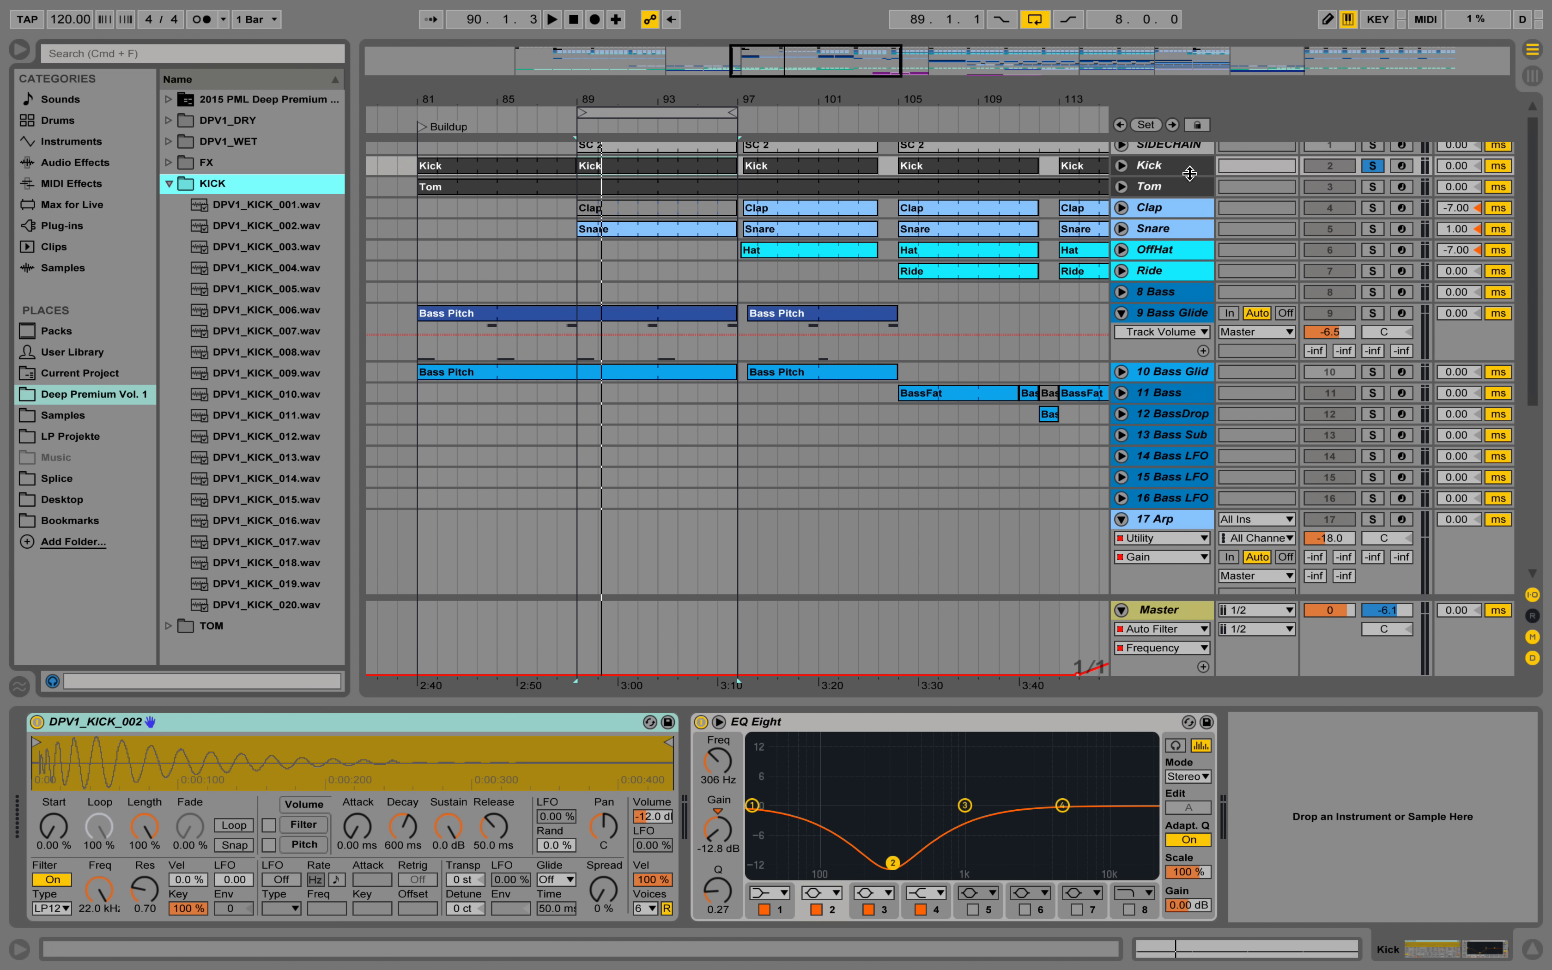
left_click(259, 228)
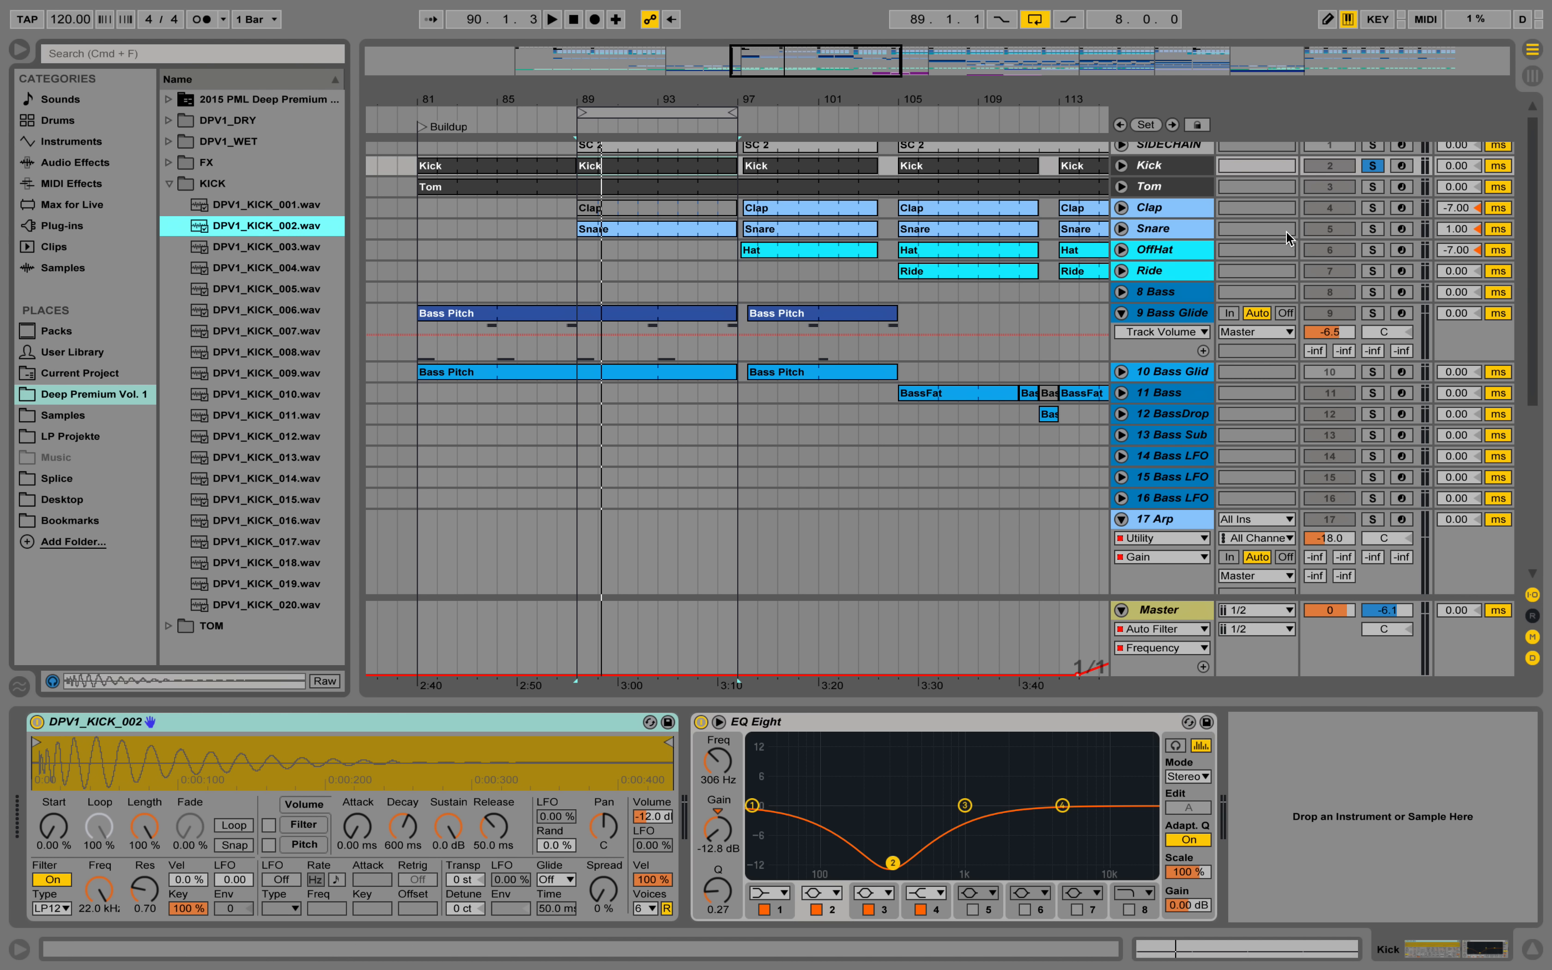
Solo and unfold the Tom track, and open its Tom clip in the note editor.
left_click(1373, 187)
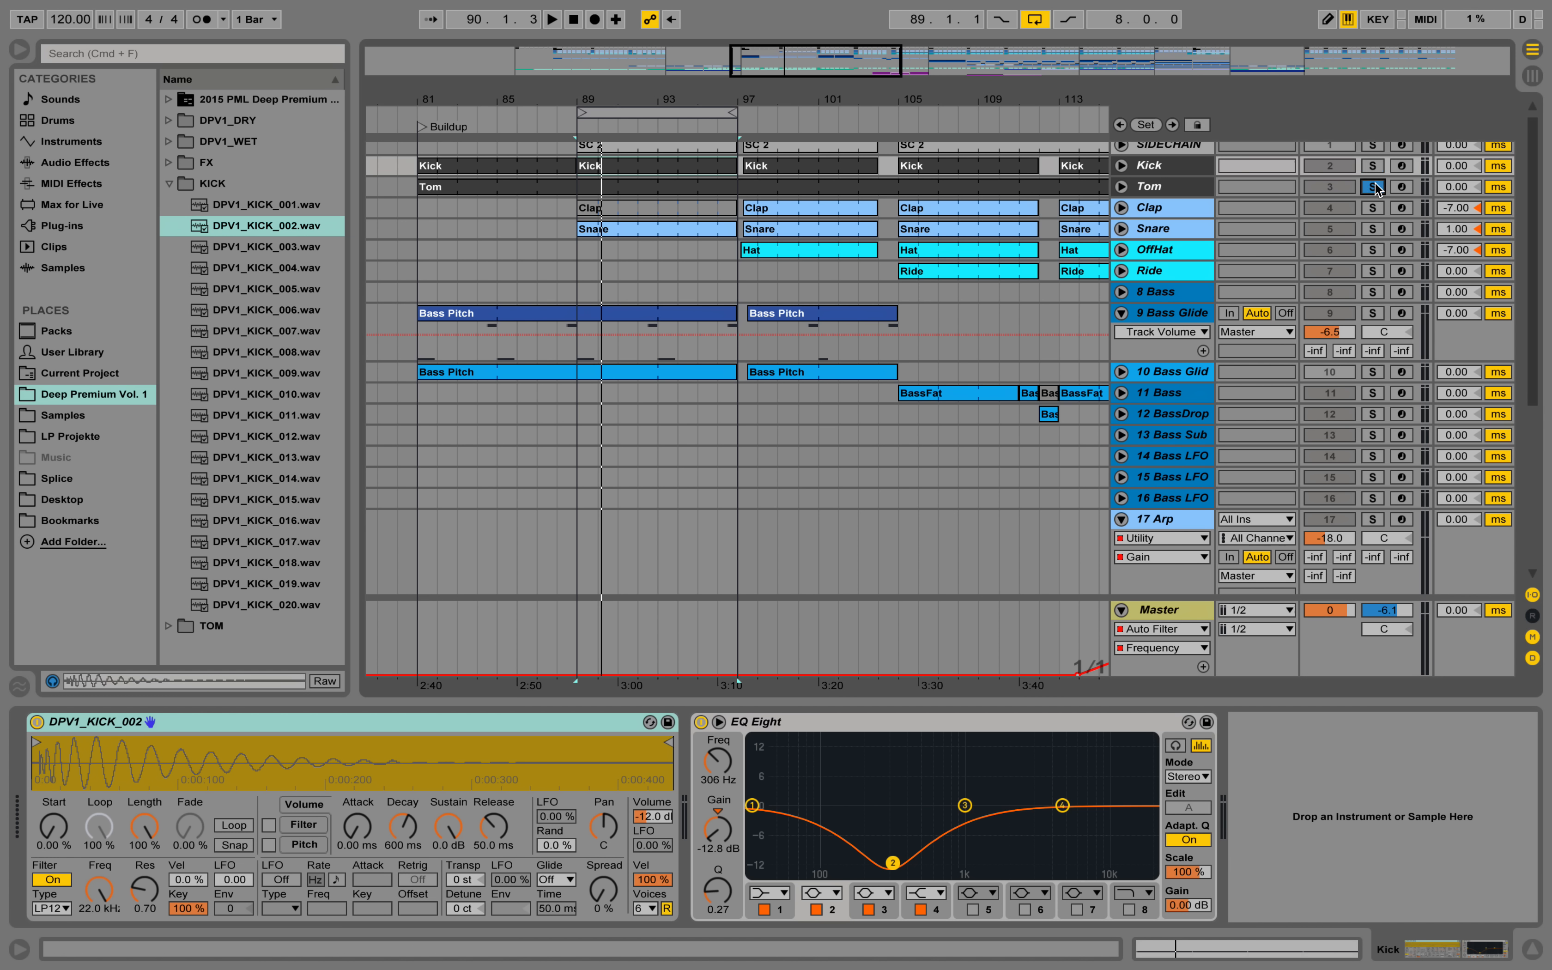
left_click(1199, 191)
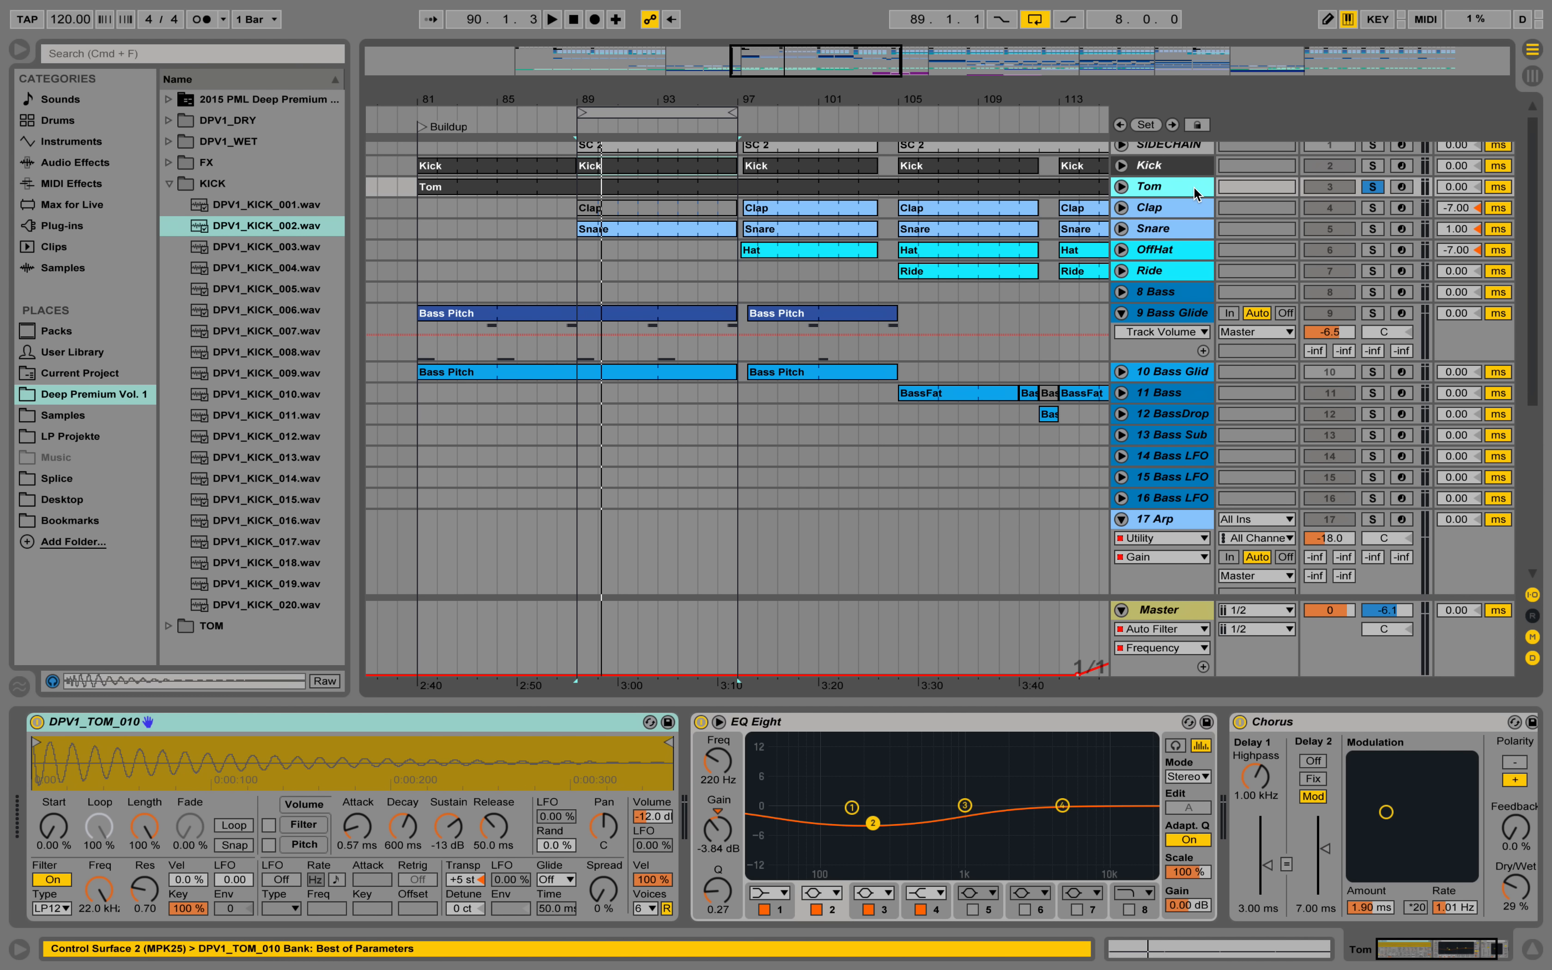
left_click(1121, 187)
double_click(649, 187)
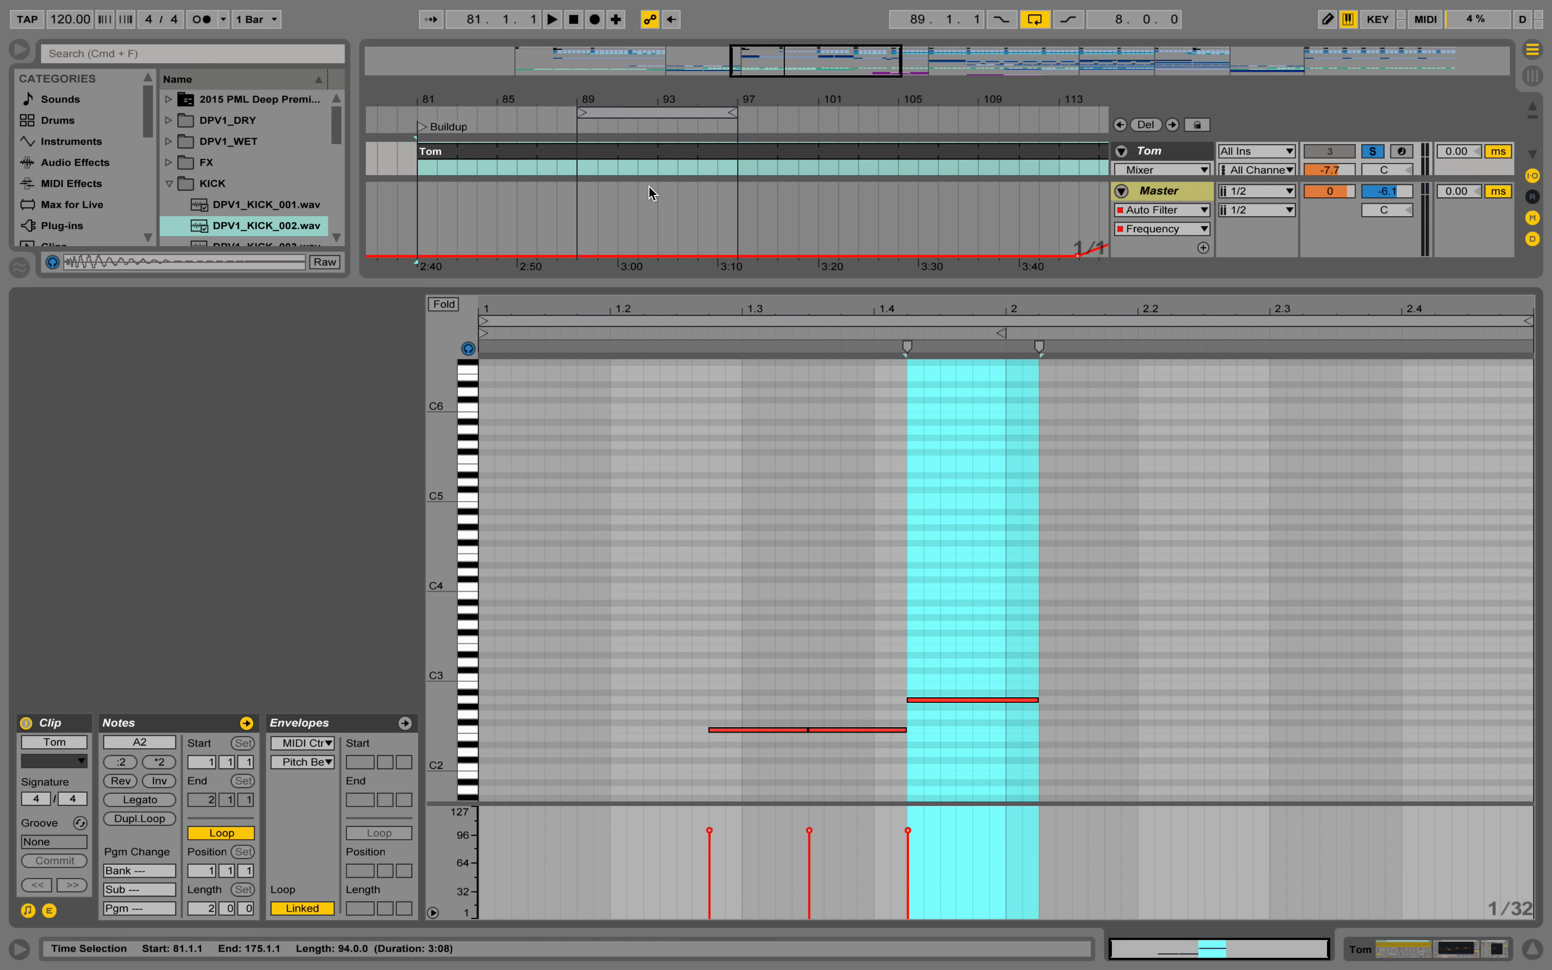
left_click(791, 646)
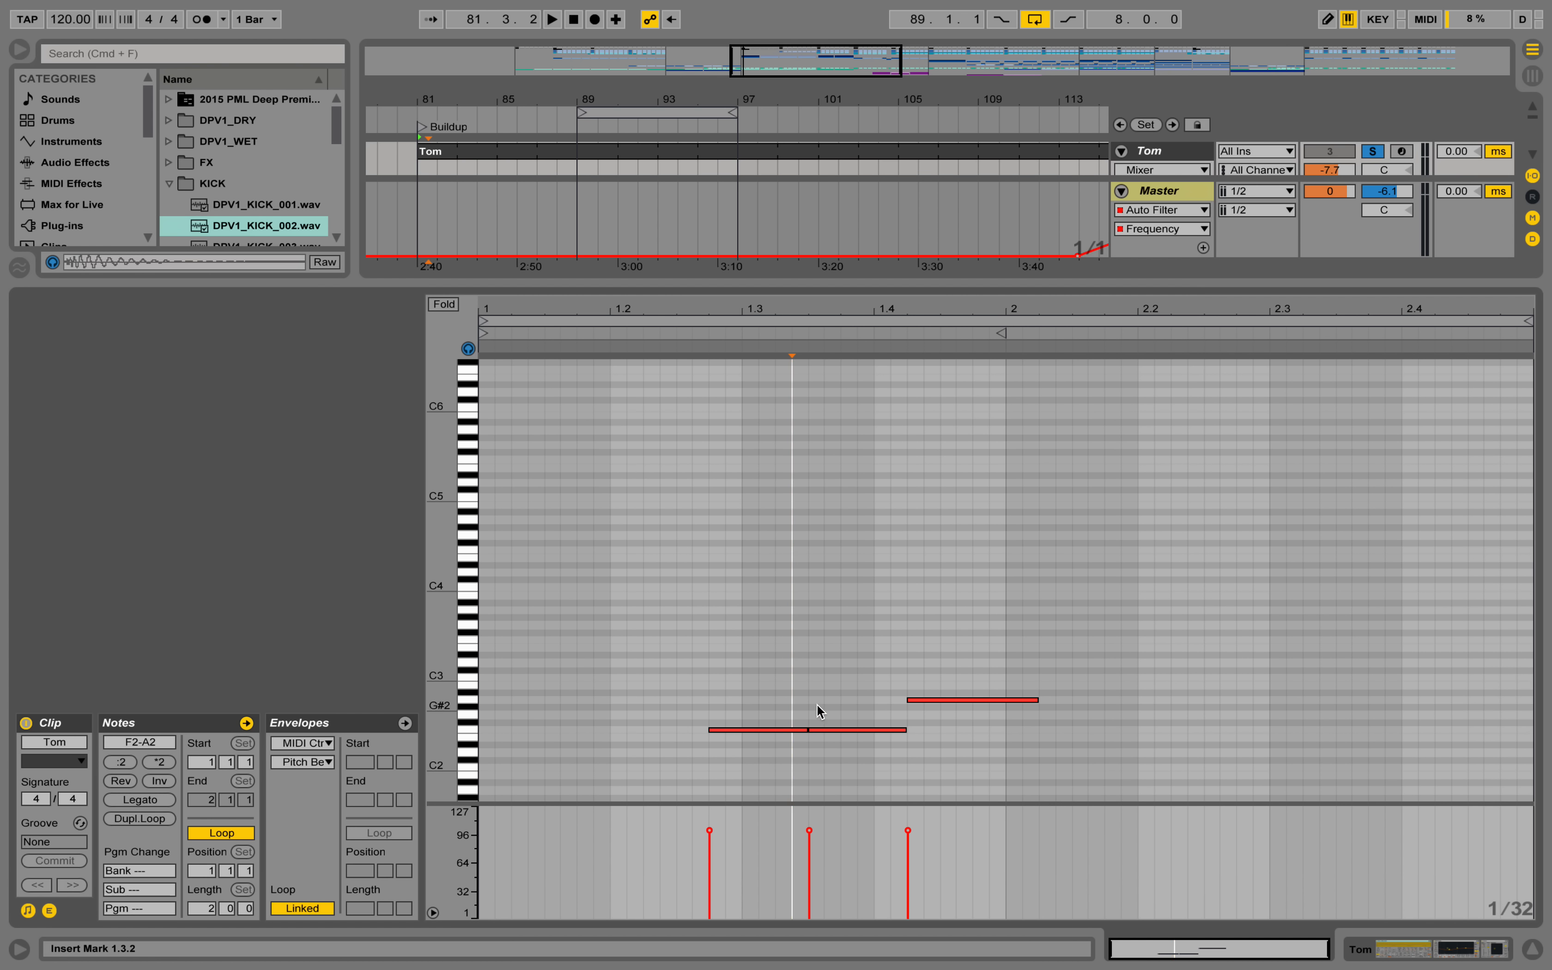
Examine the Tom track's device chain and preview DPV1_TOM_010.wav in the TOM sample folder.
left_click(1366, 947)
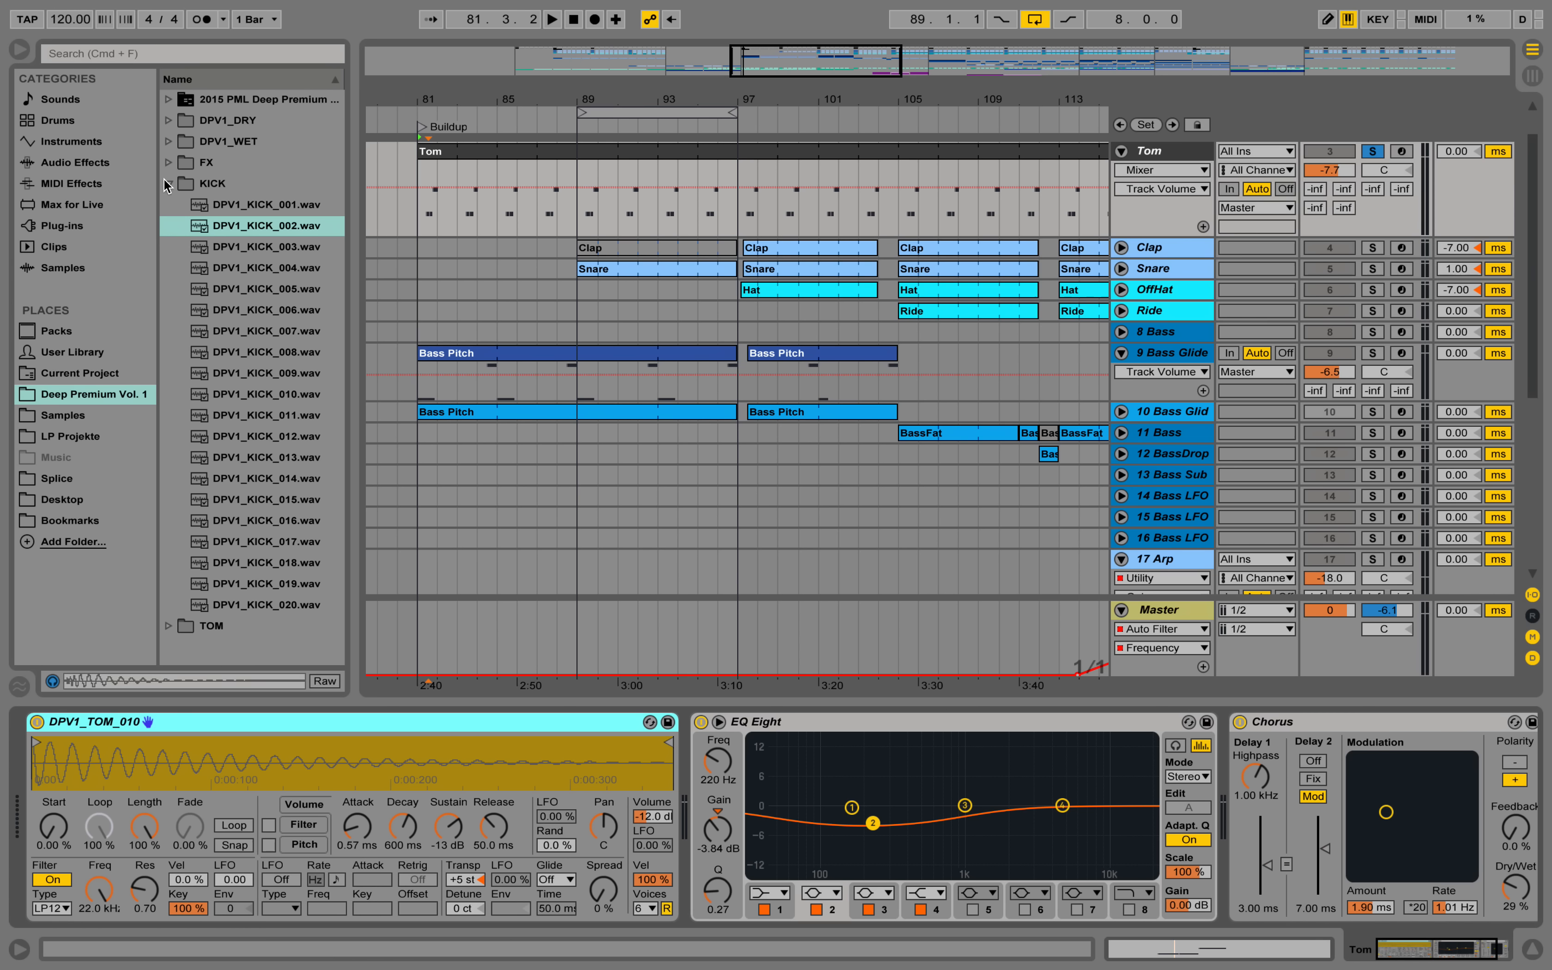
left_click(170, 626)
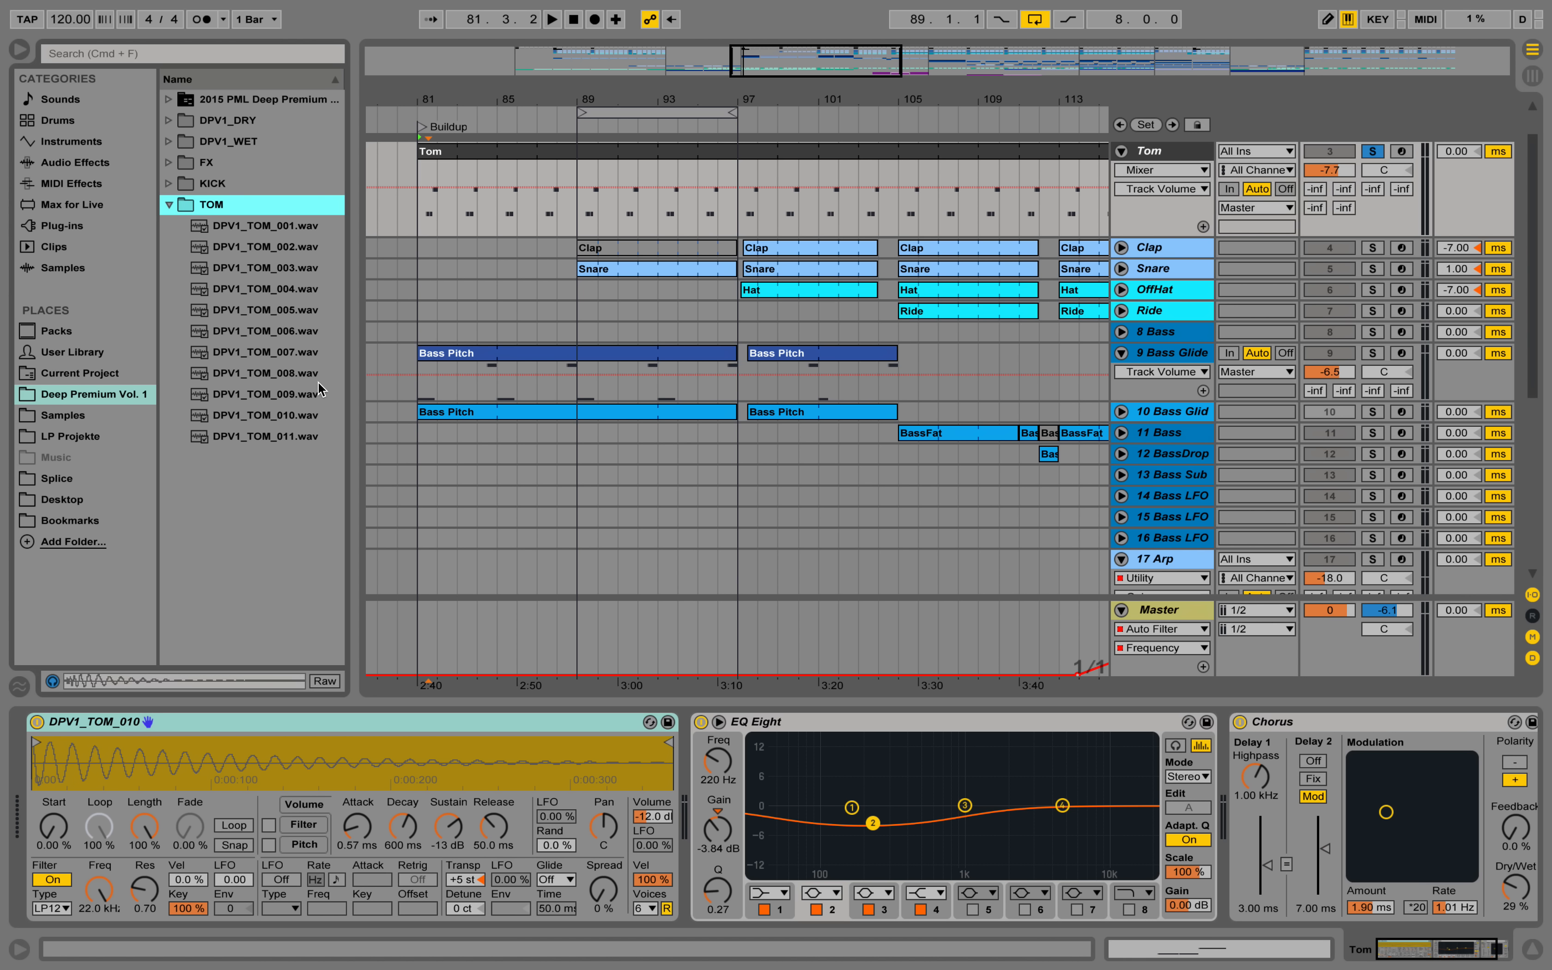
left_click(272, 417)
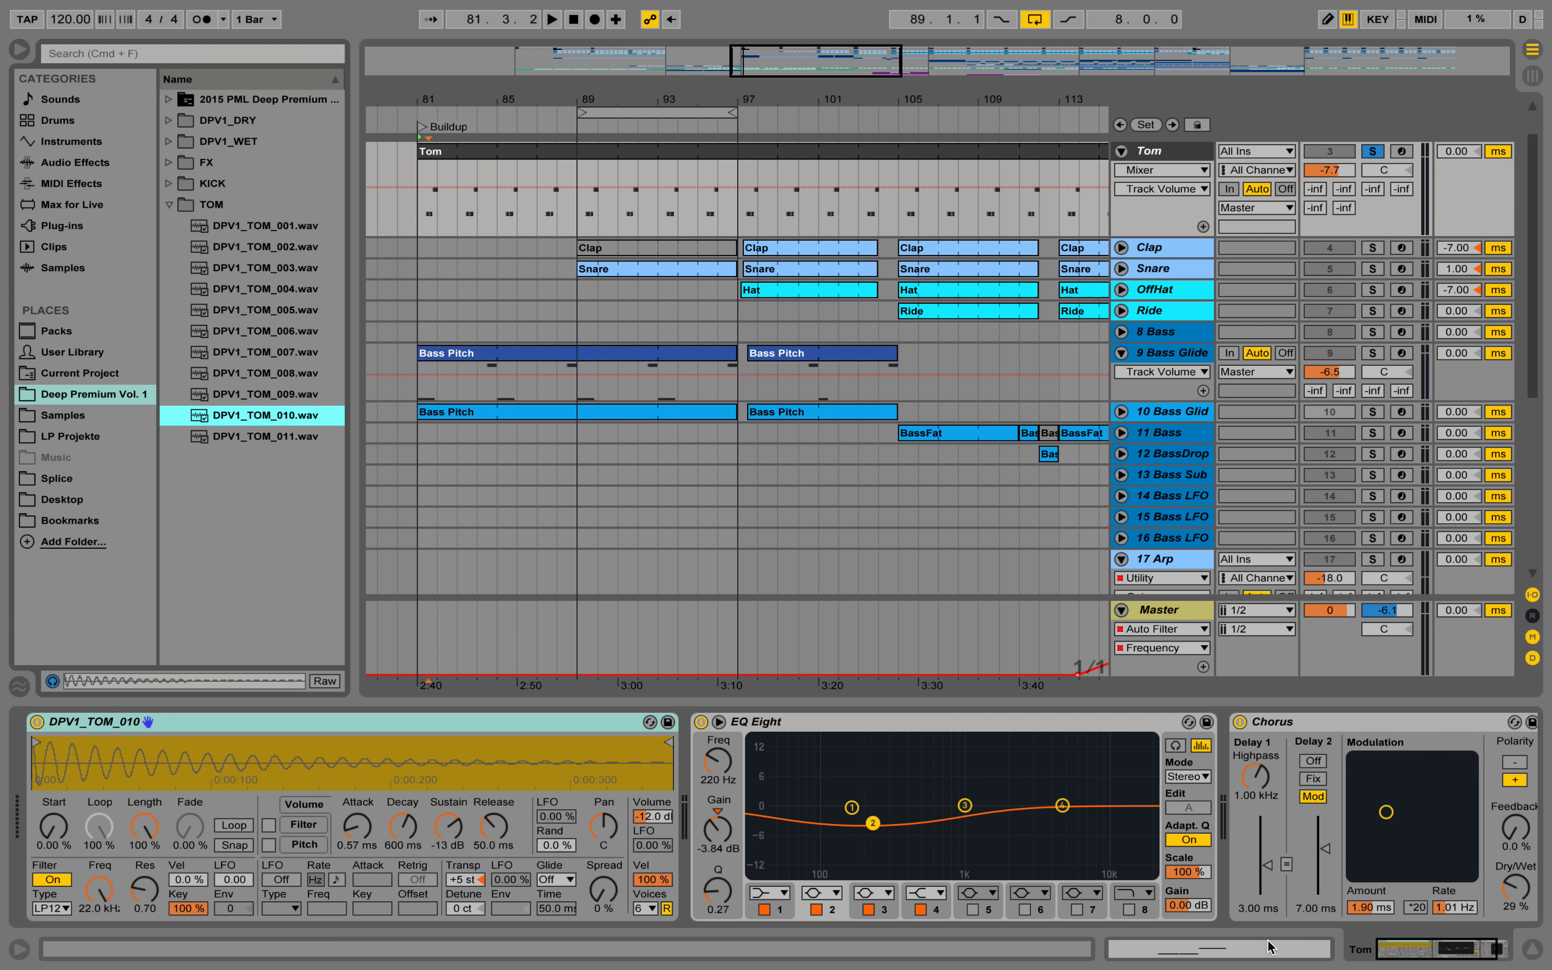
left_click_drag(1414, 959, 1435, 959)
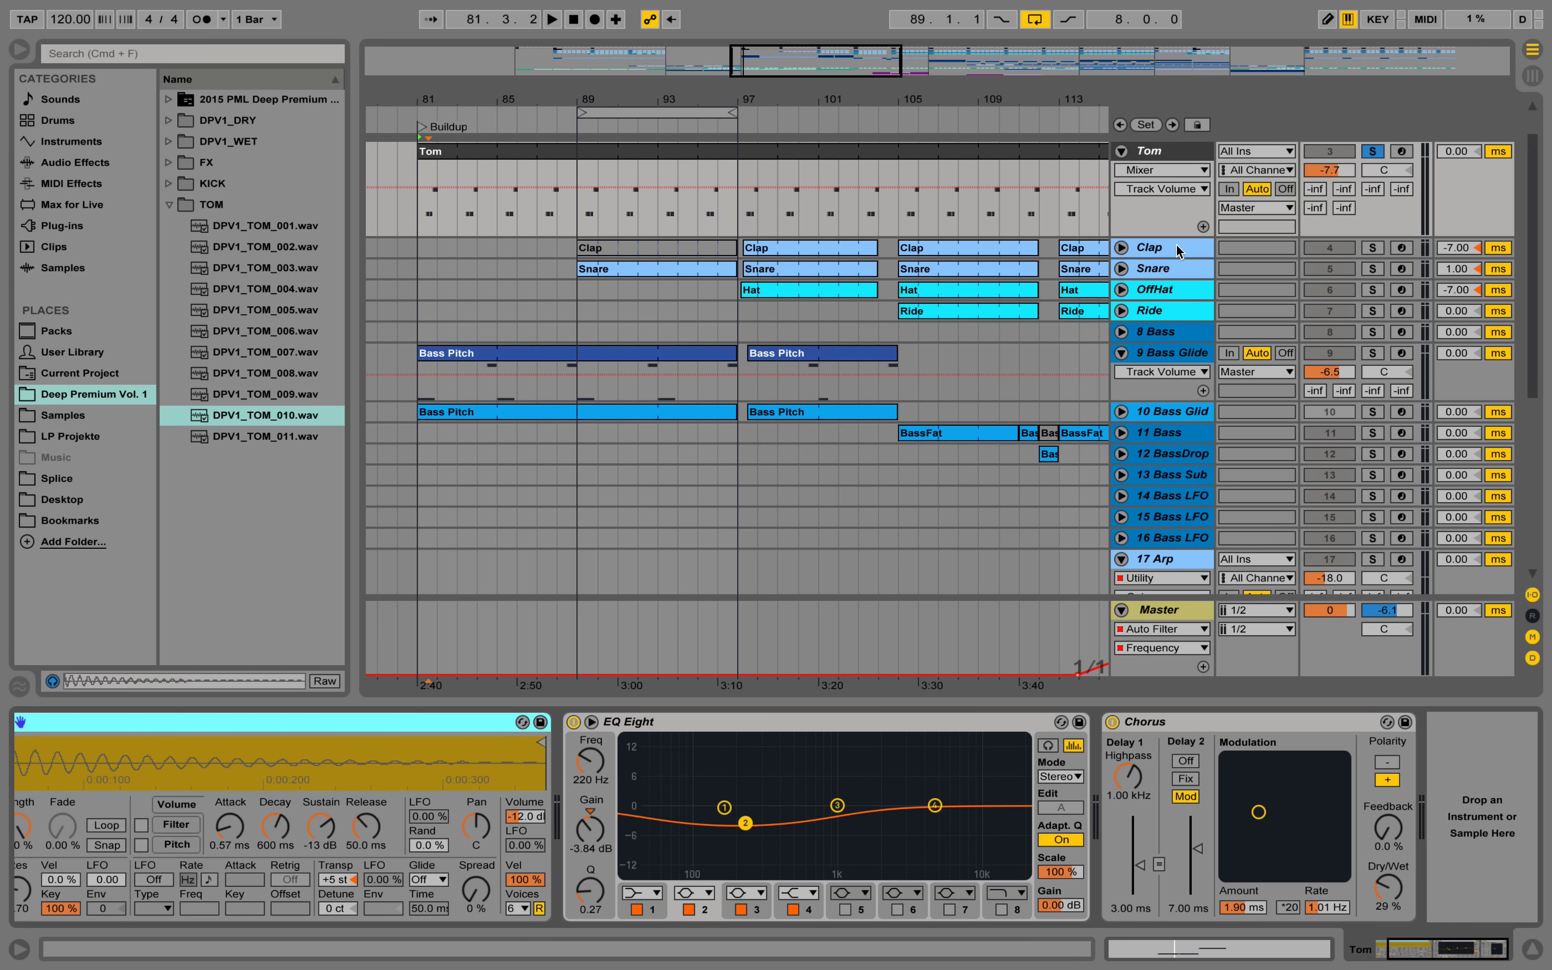
Solo the Kick track, play it from bar 81 and bypass its EQ Eight.
scroll(1223, 335, "up", 2)
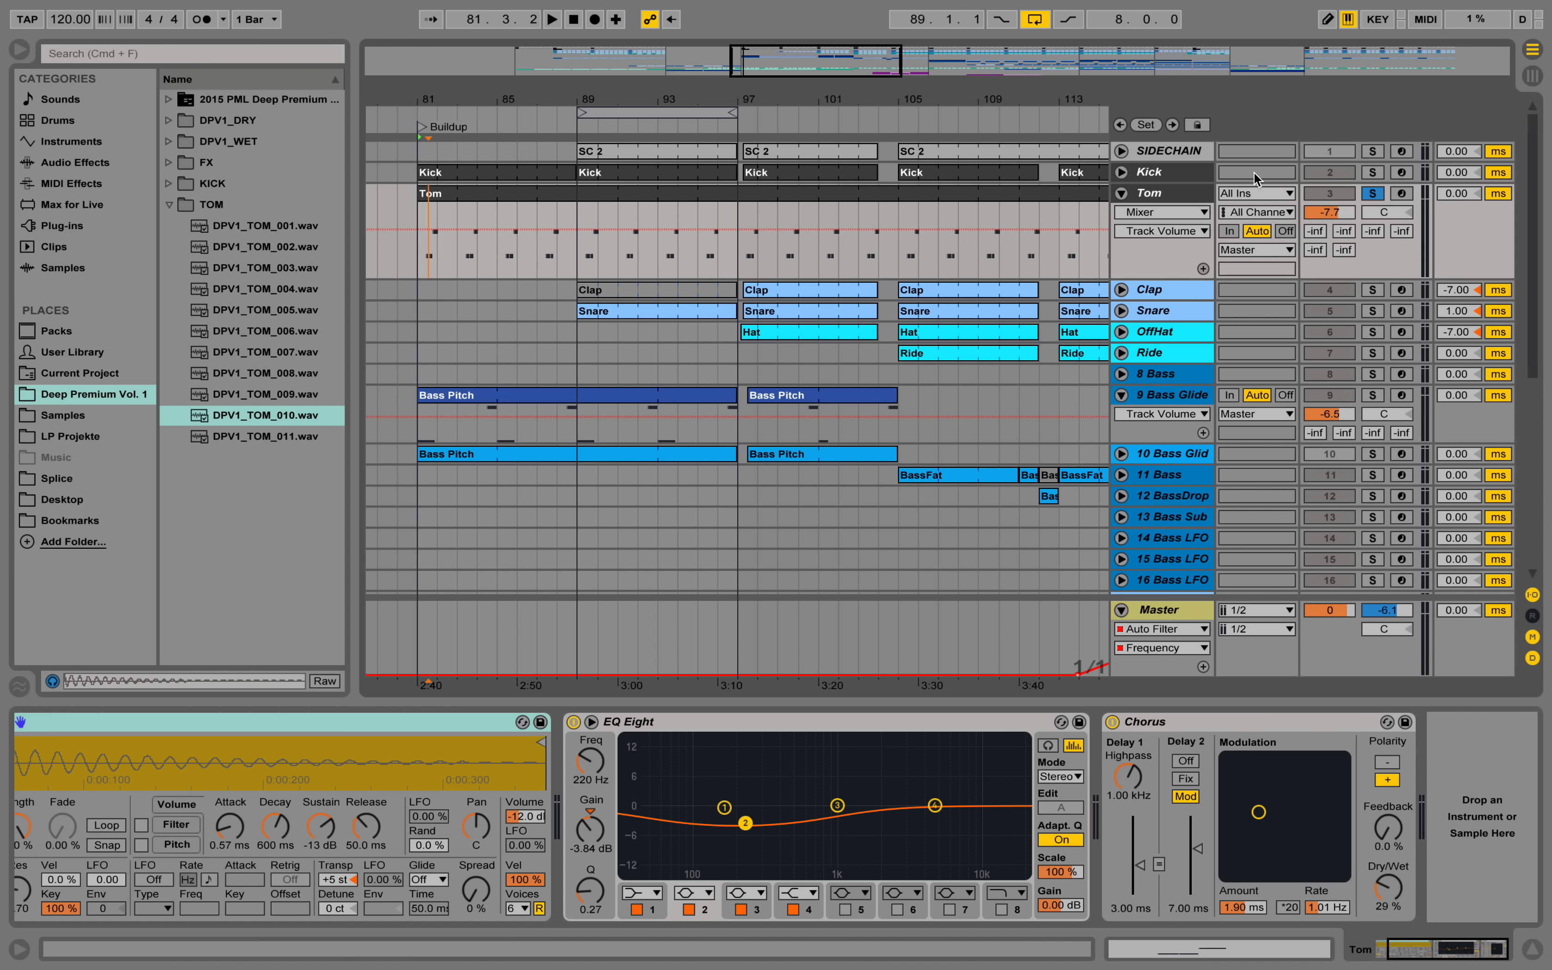
left_click(1373, 173)
left_click(1177, 173)
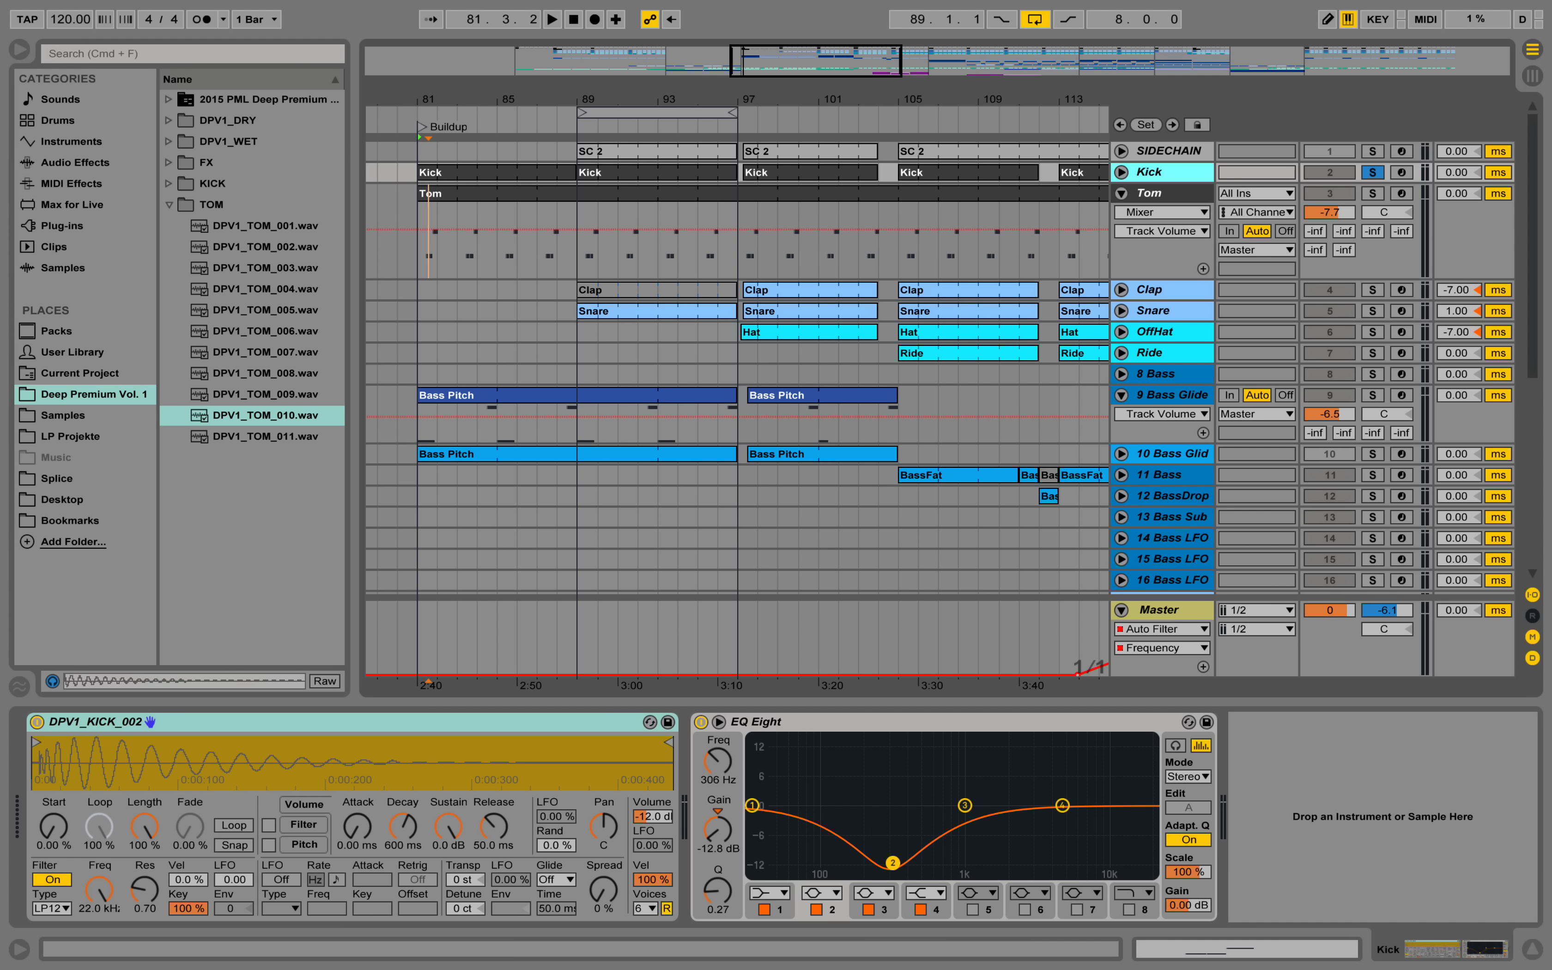
key("space")
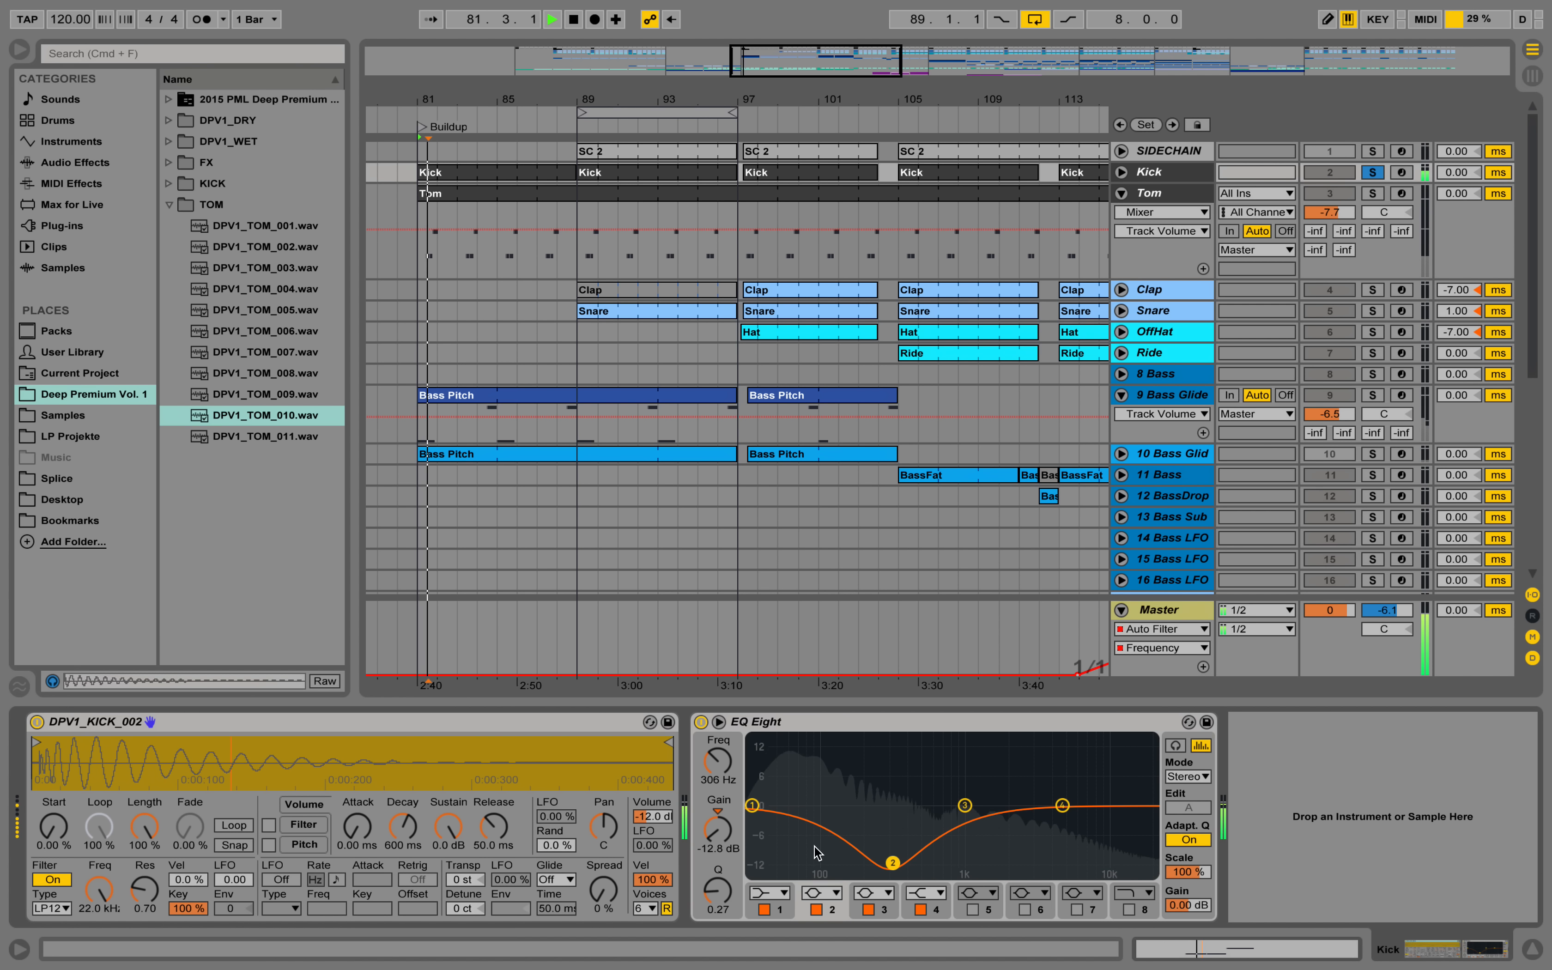
left_click(701, 723)
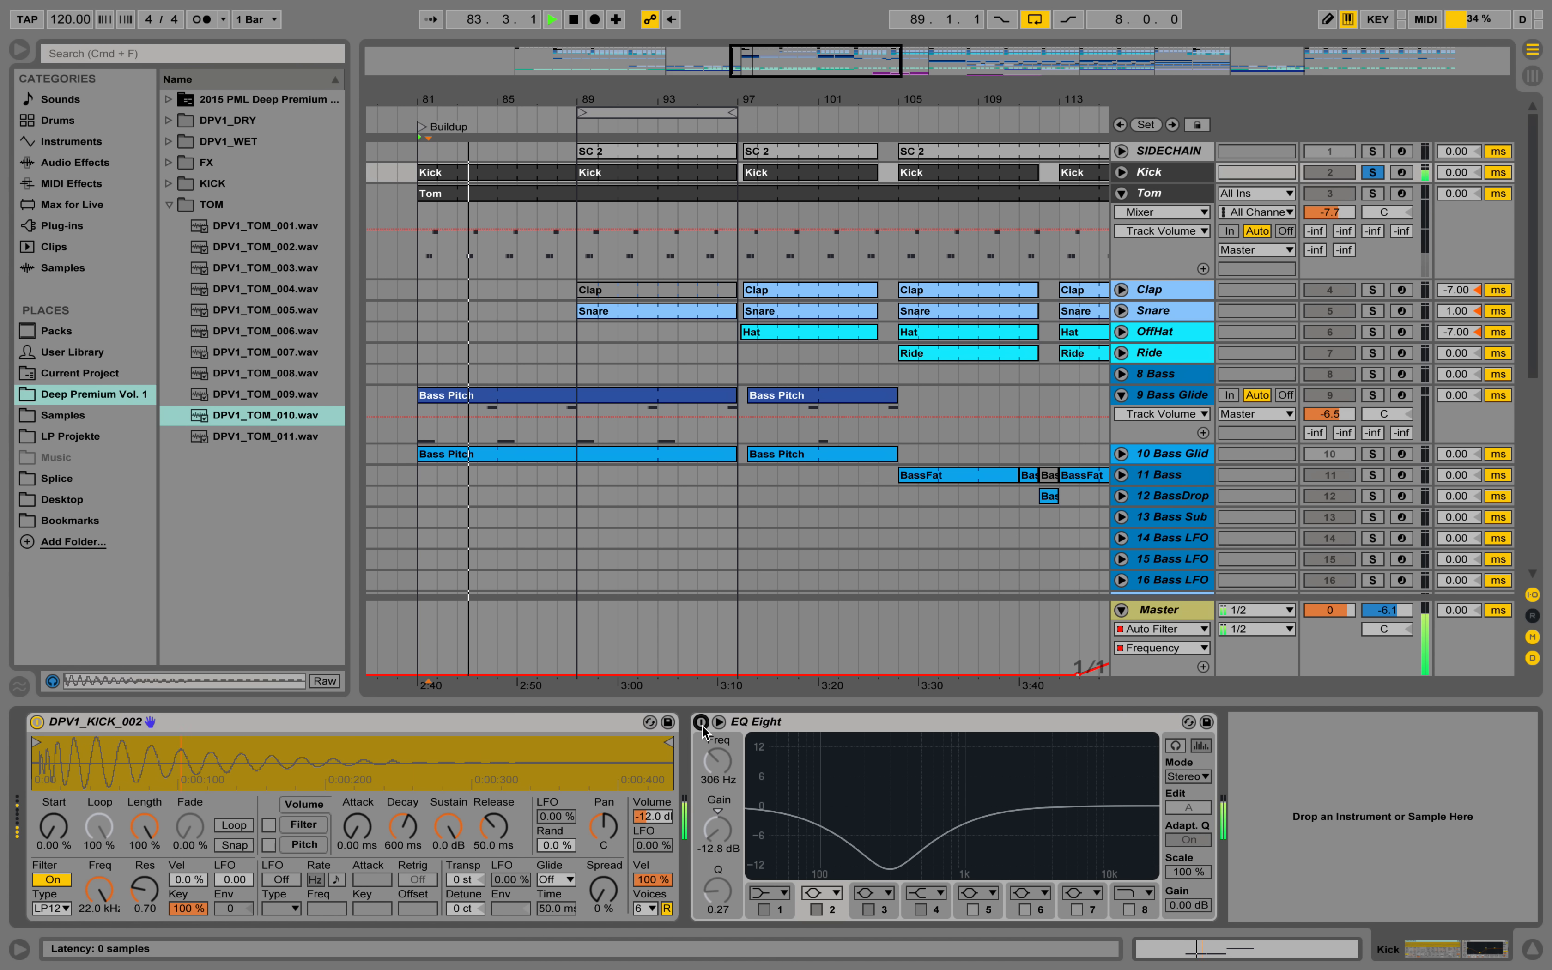
Compare the soloed Kick with its EQ Eight switched on and bypassed, and leave the EQ enabled with playback stopped.
key("space")
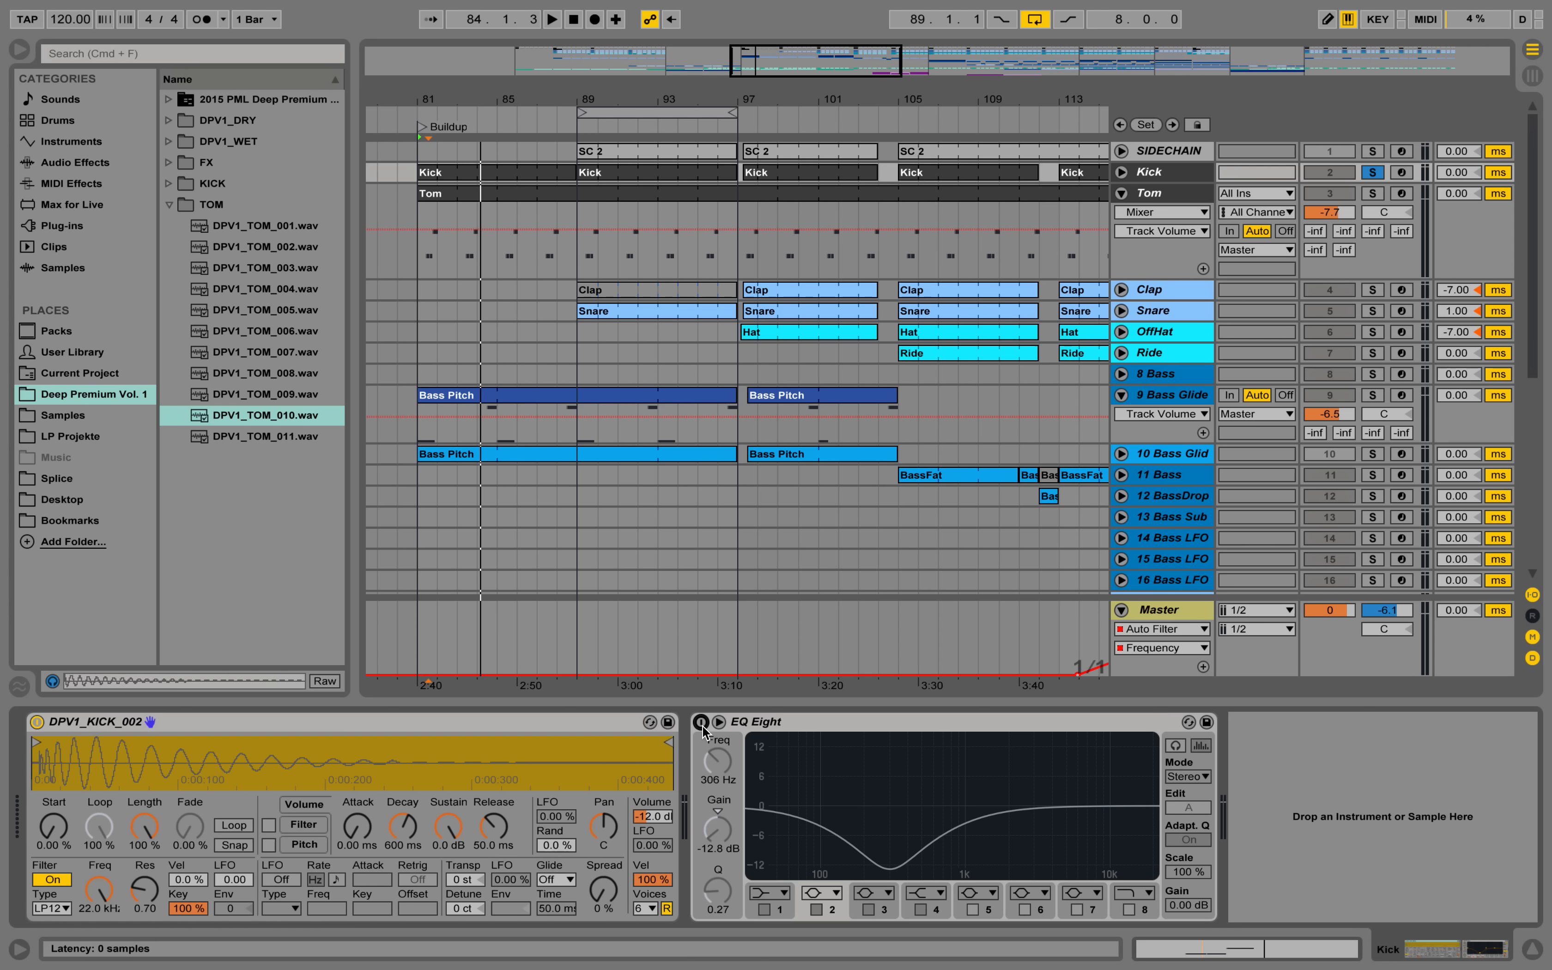
left_click(701, 722)
key("space")
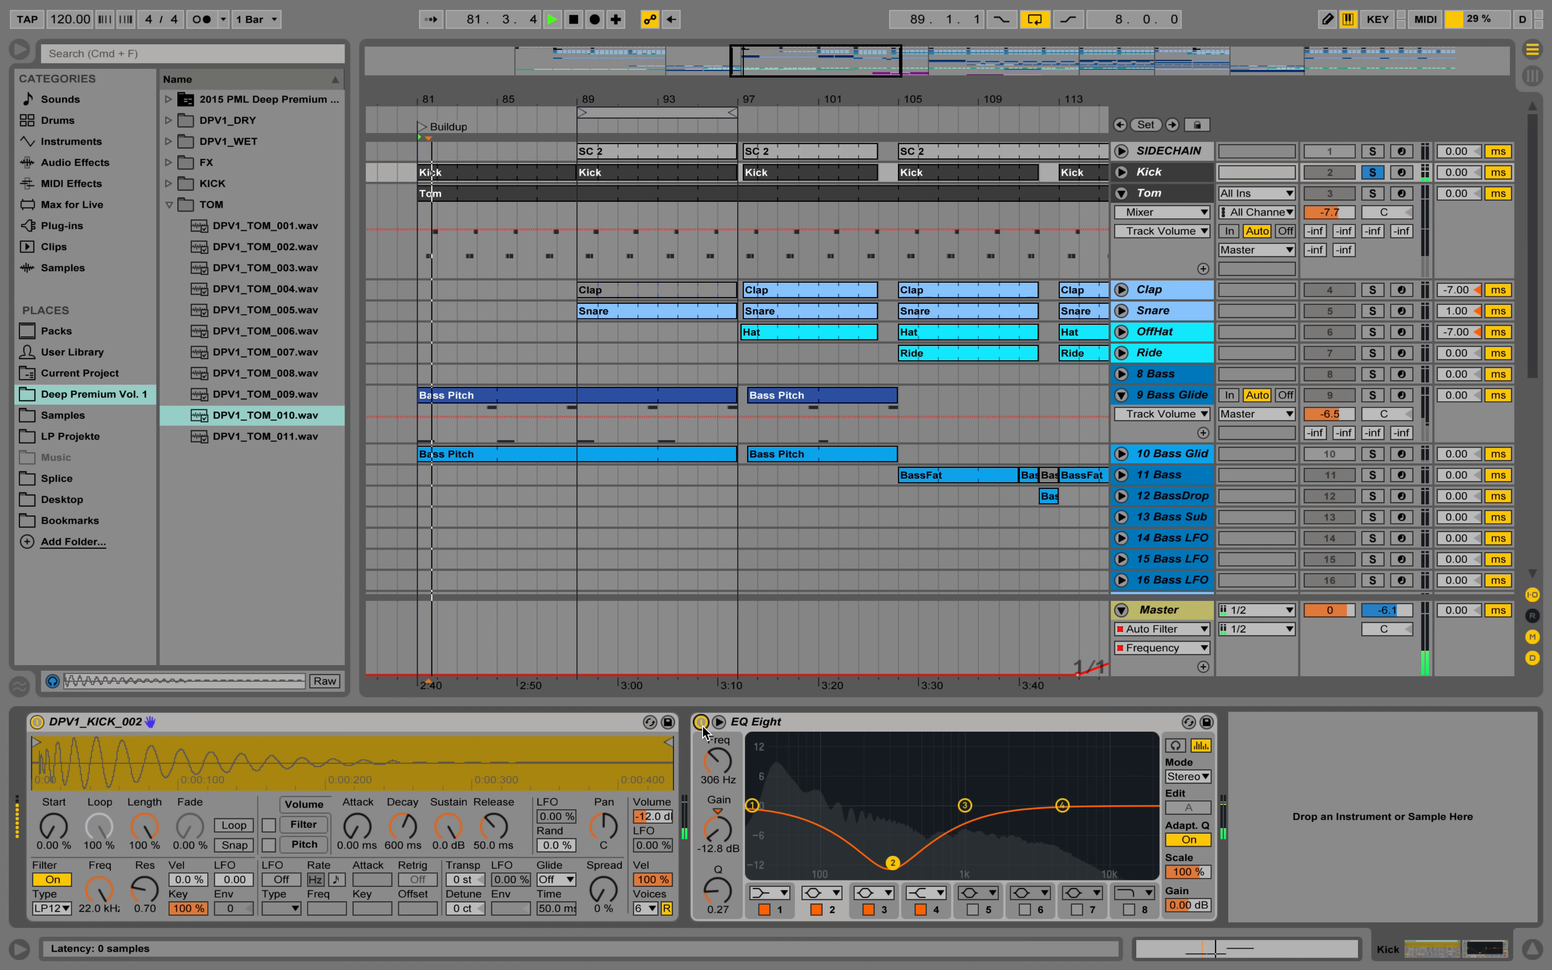
left_click(701, 724)
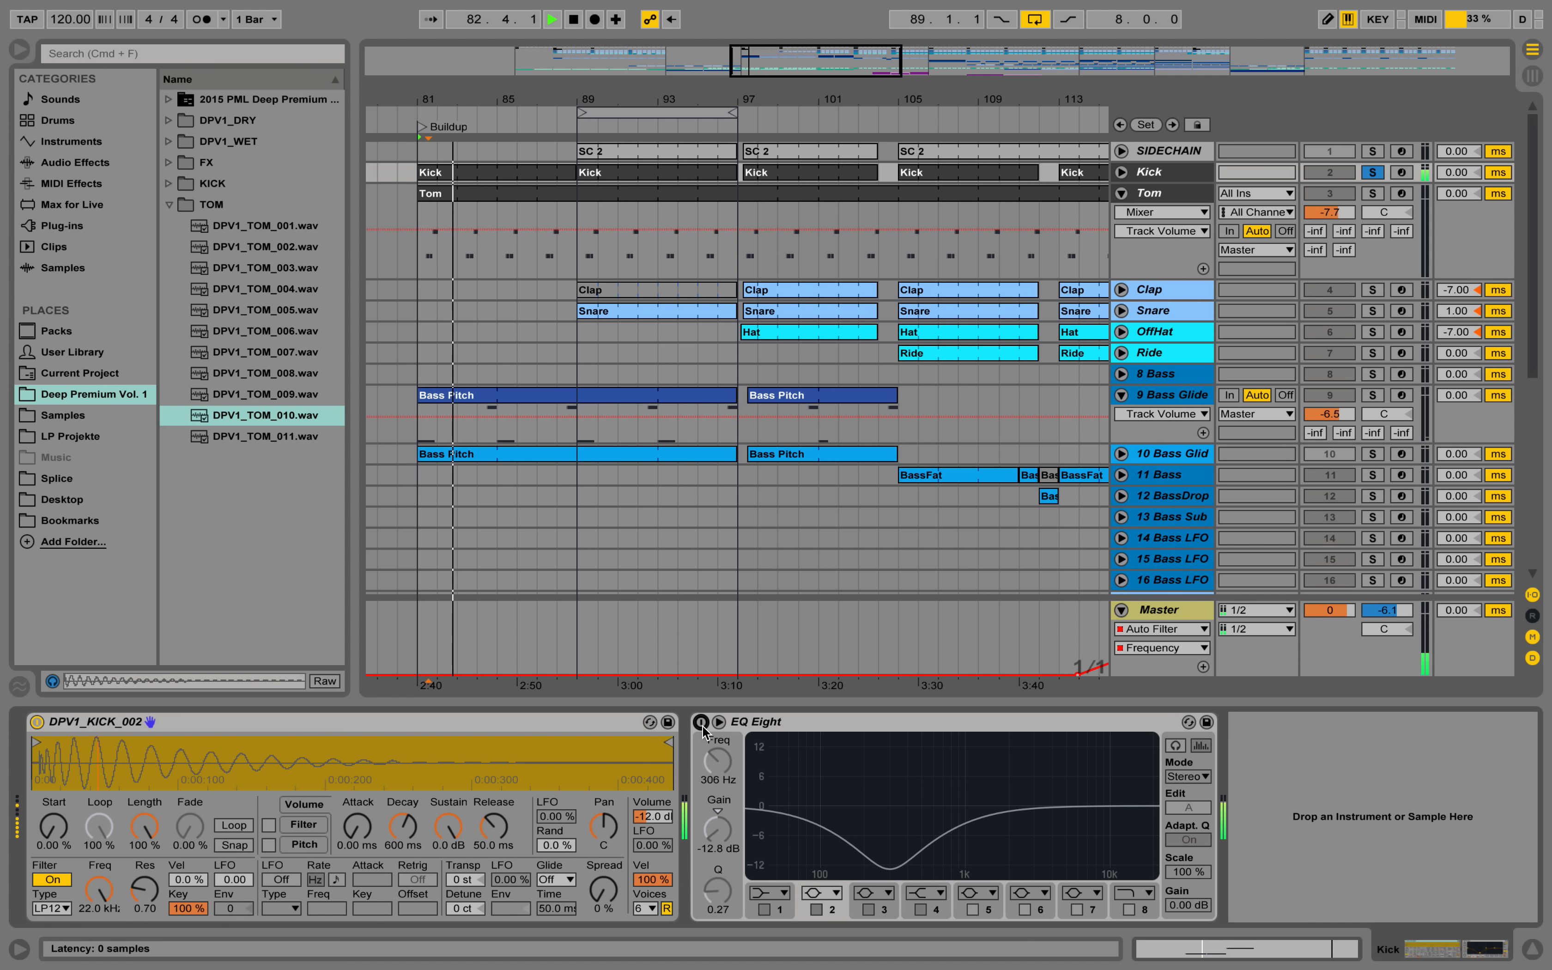
left_click(703, 728)
key("space")
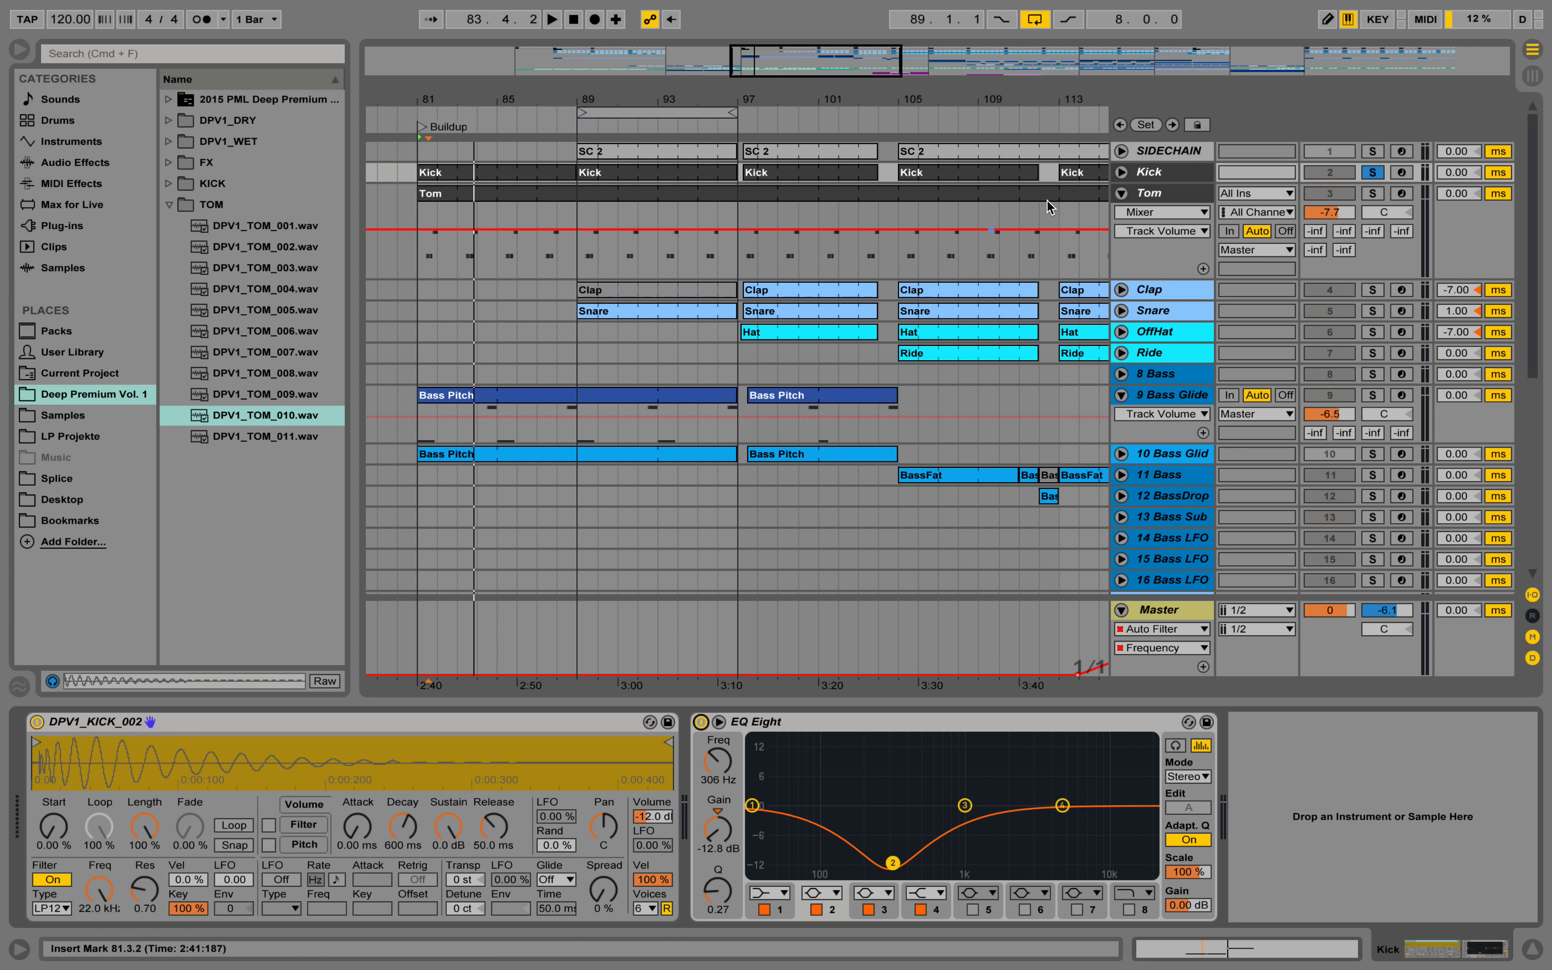
Unfold and solo the Snare track, and show its device chain.
left_click(1121, 310)
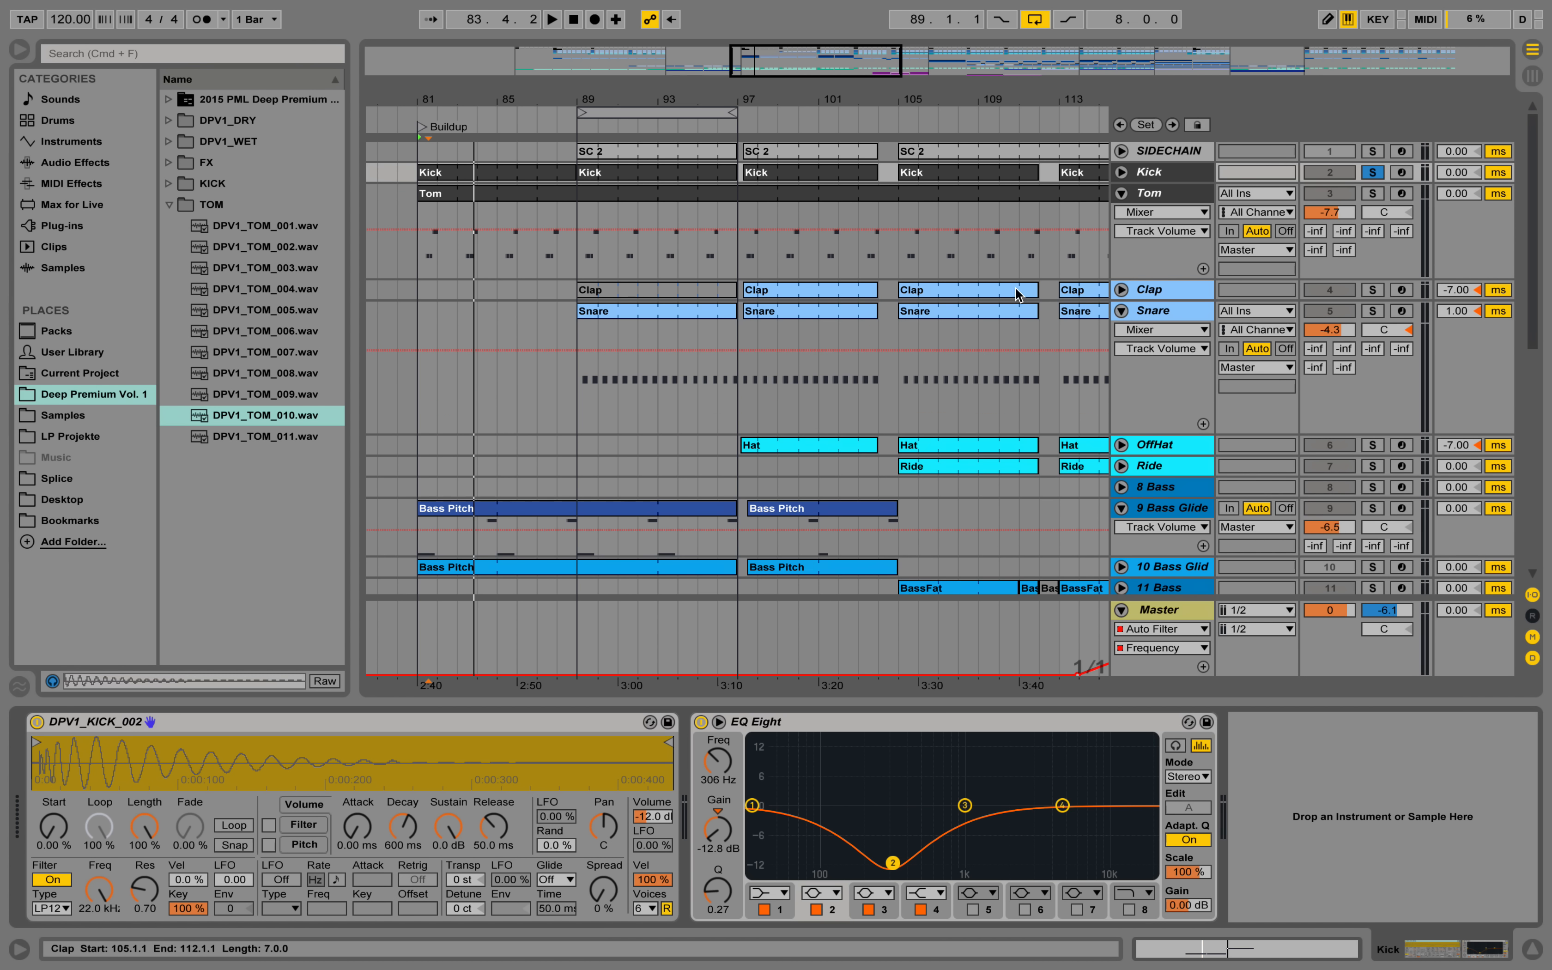
left_click(1379, 315)
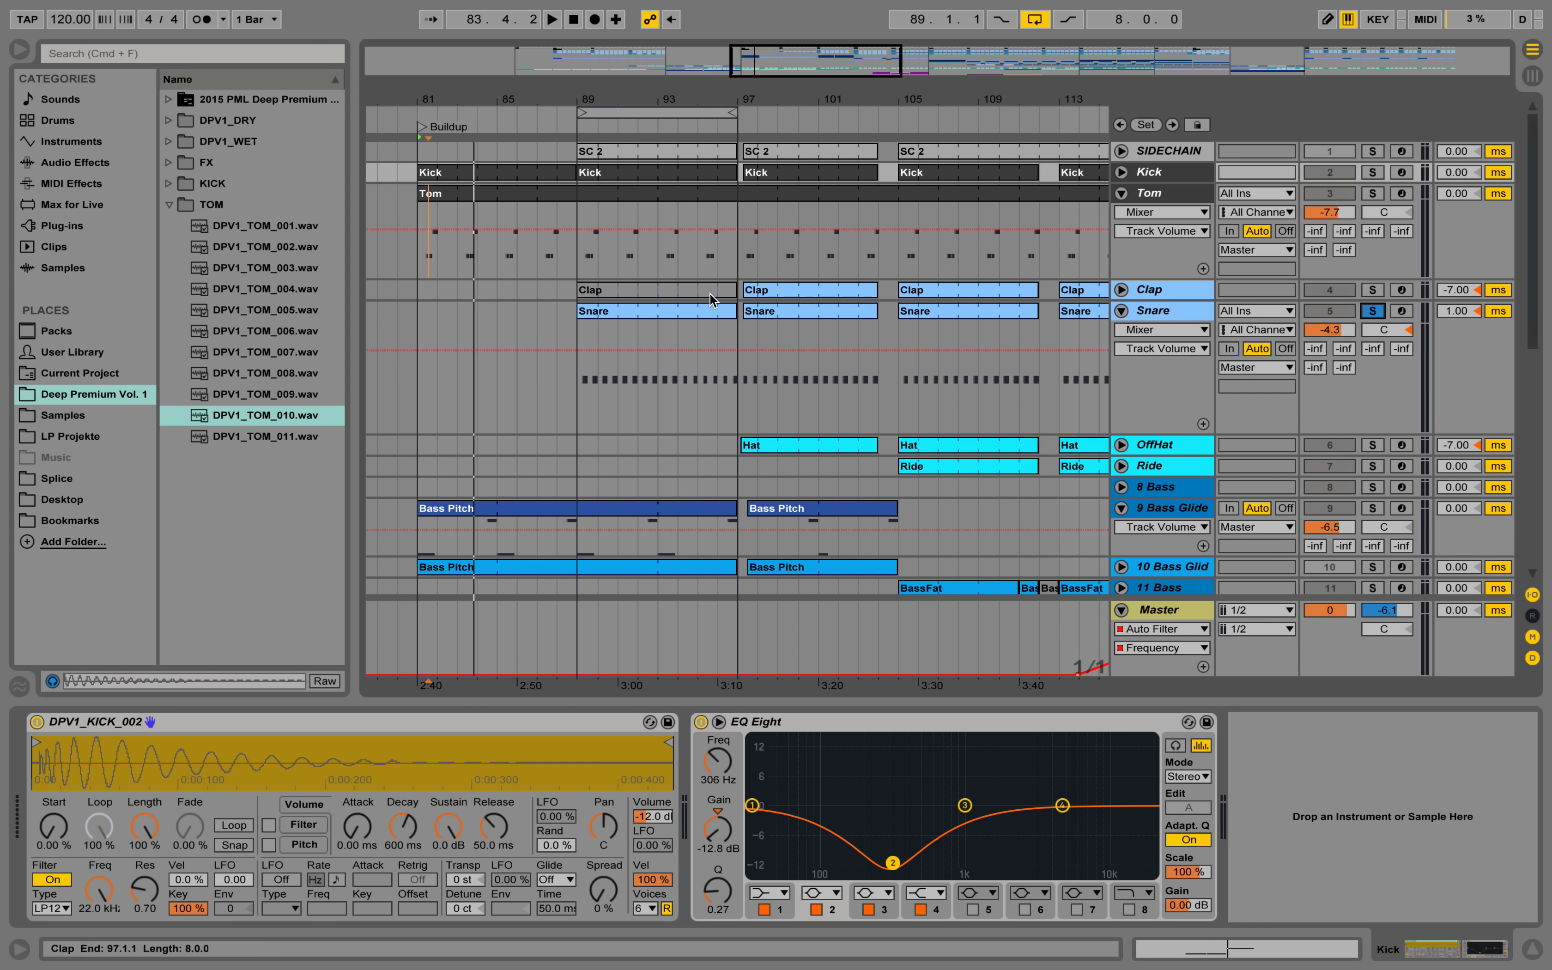
left_click(1178, 315)
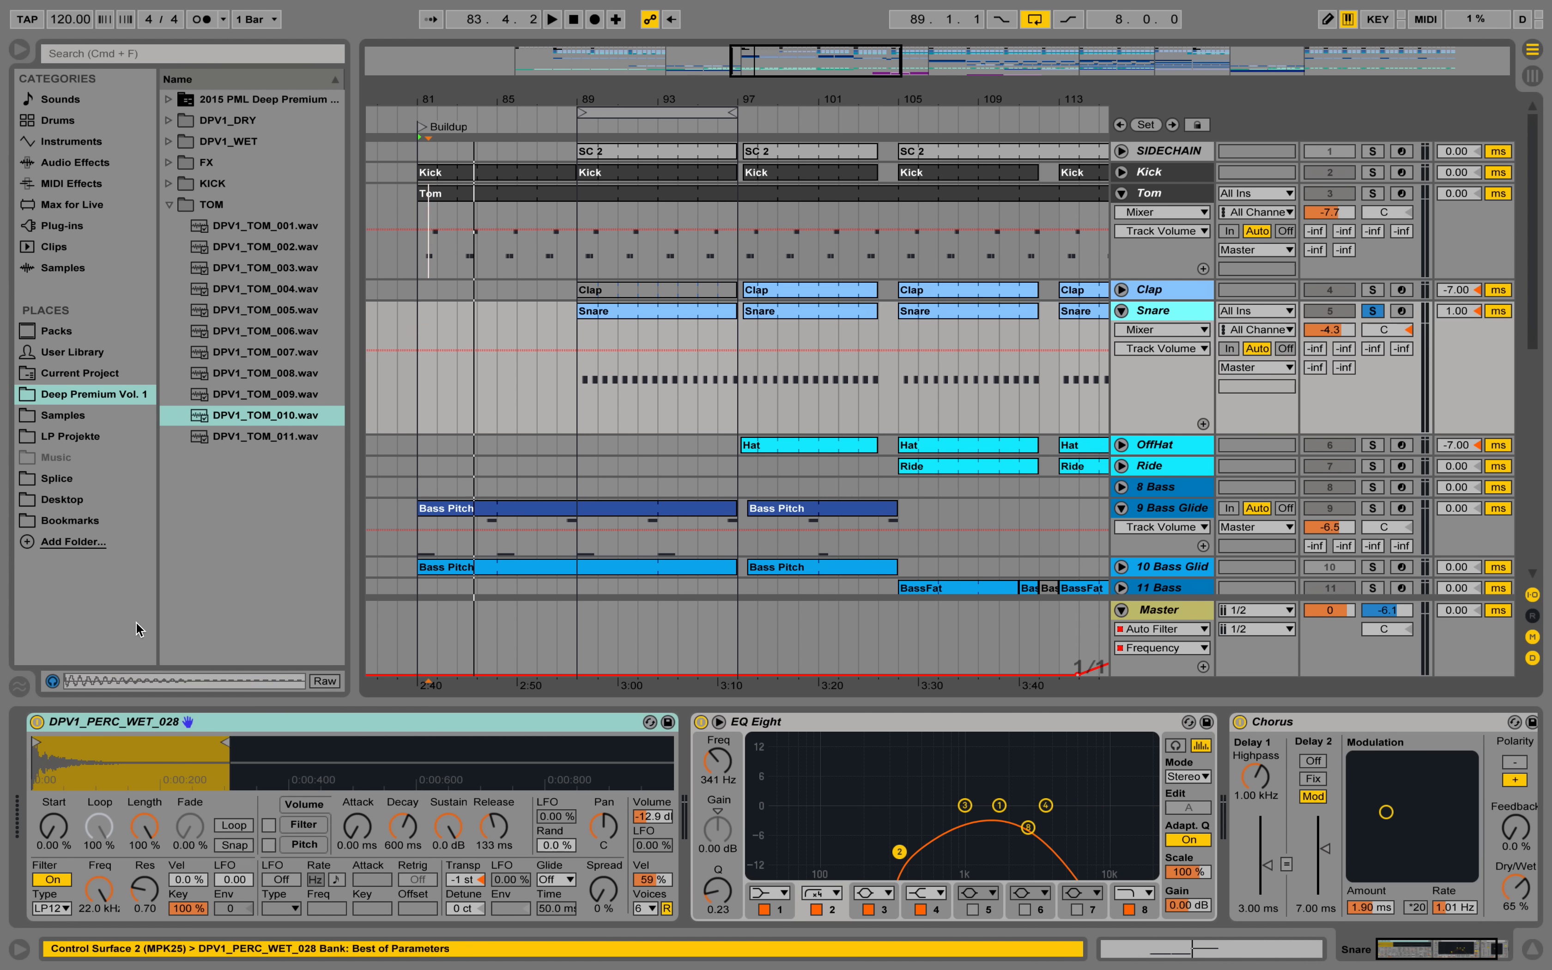
Preview DPV1_PERC_WET_028.wav in the PERC_WET folder inside DPV1_WET, widening the browser to read the file names.
left_click(170, 142)
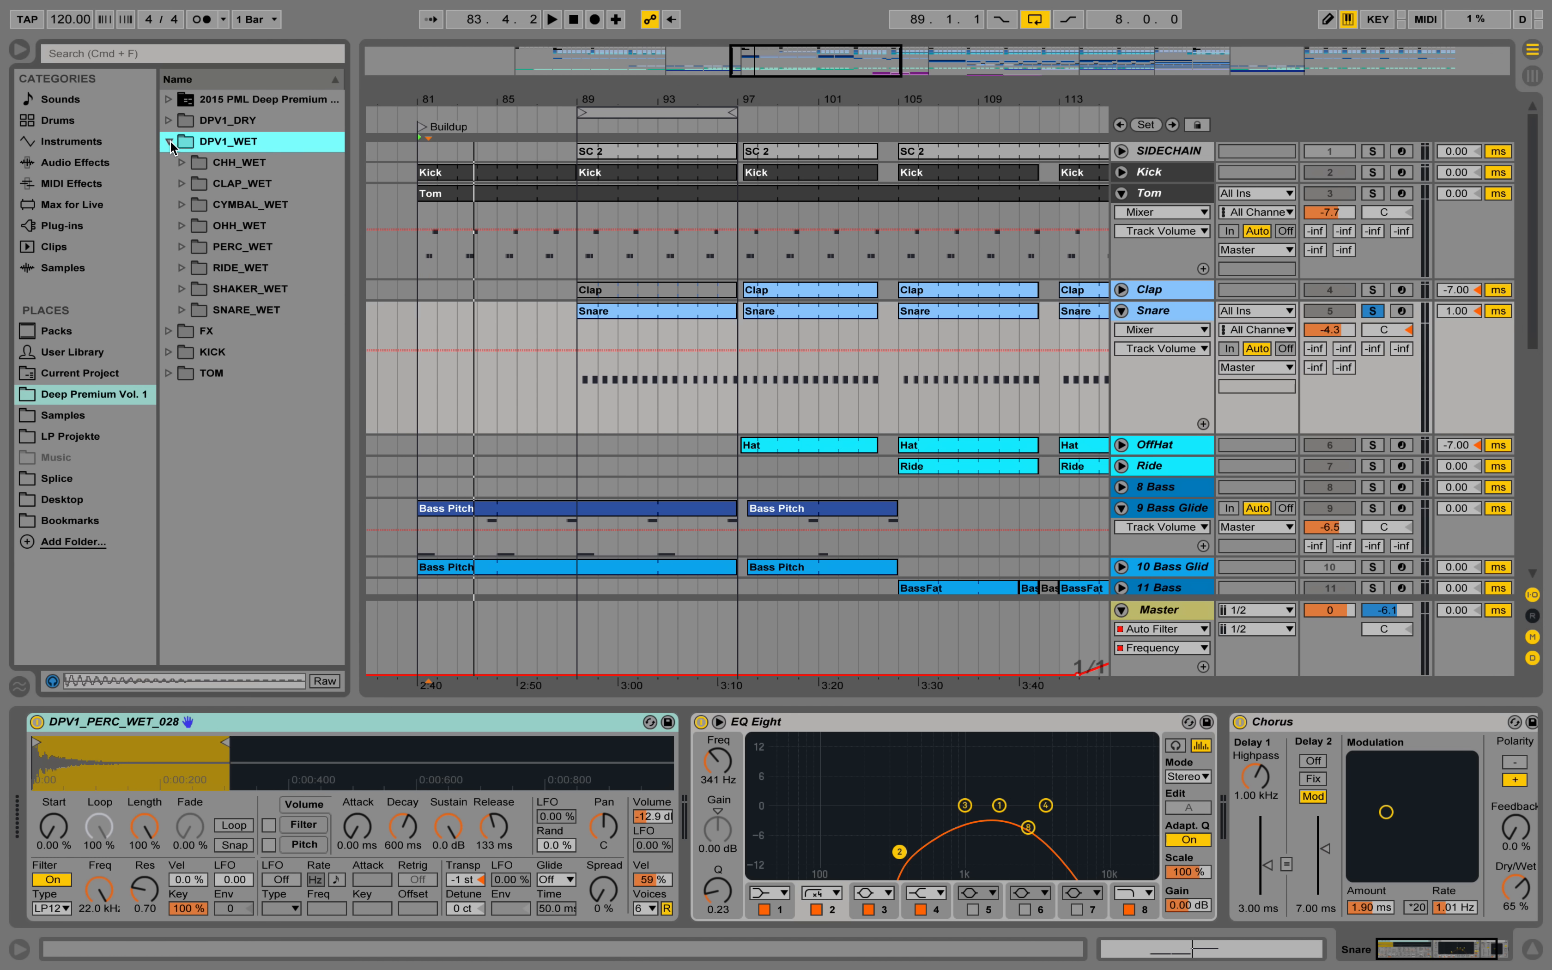
left_click(182, 248)
scroll(232, 379, "down", 10)
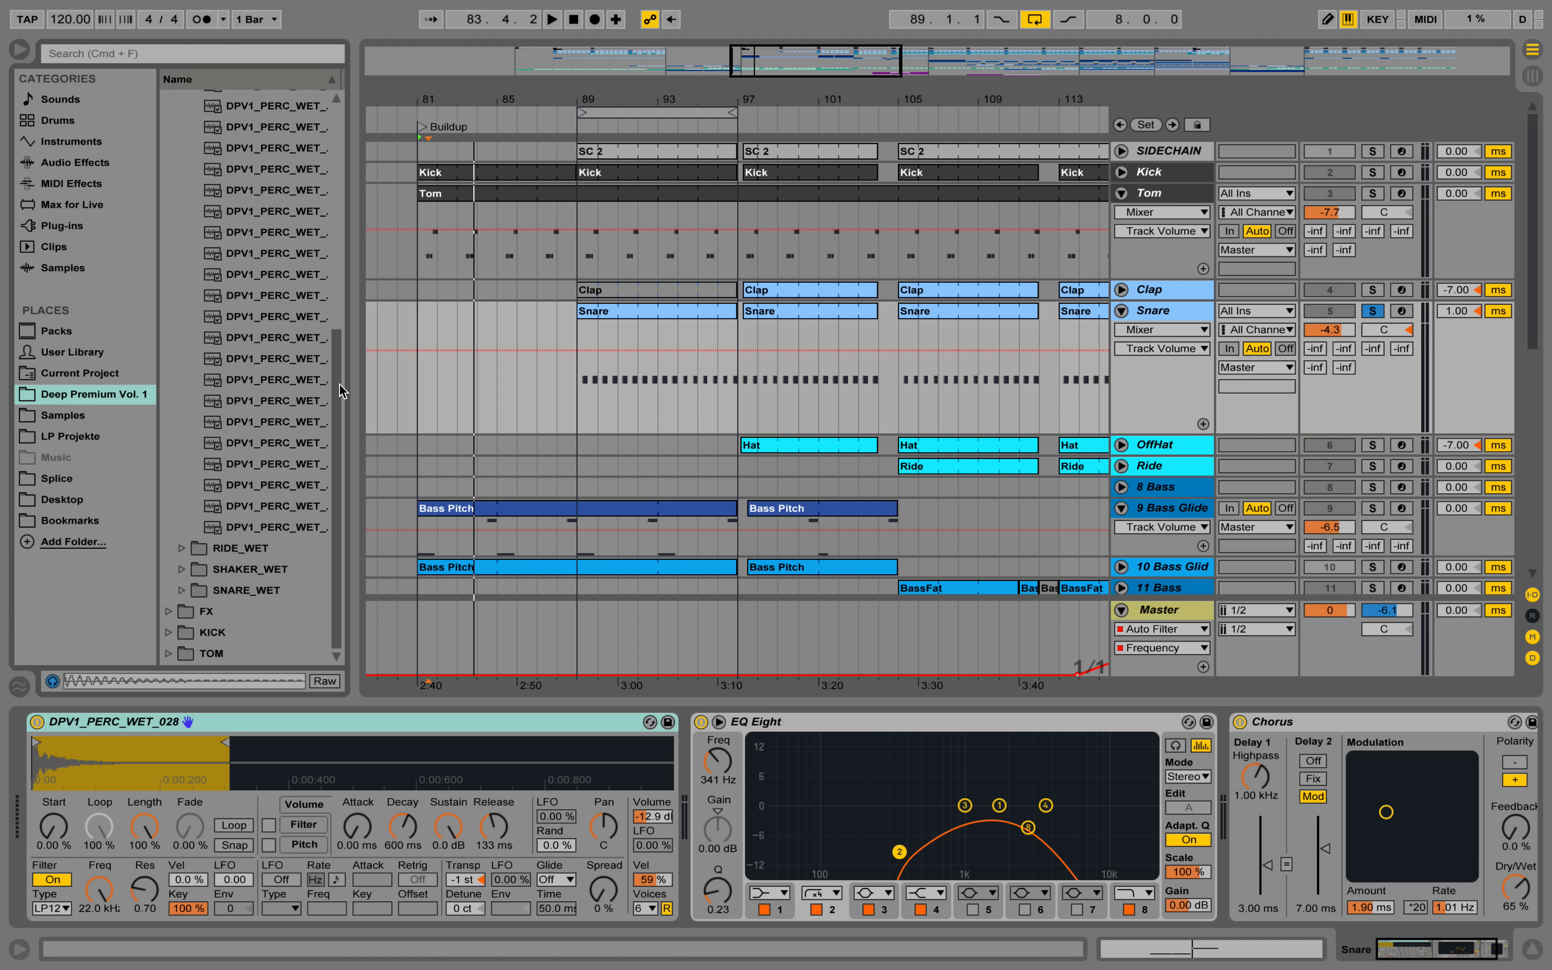
left_click_drag(366, 382, 399, 384)
left_click(324, 428)
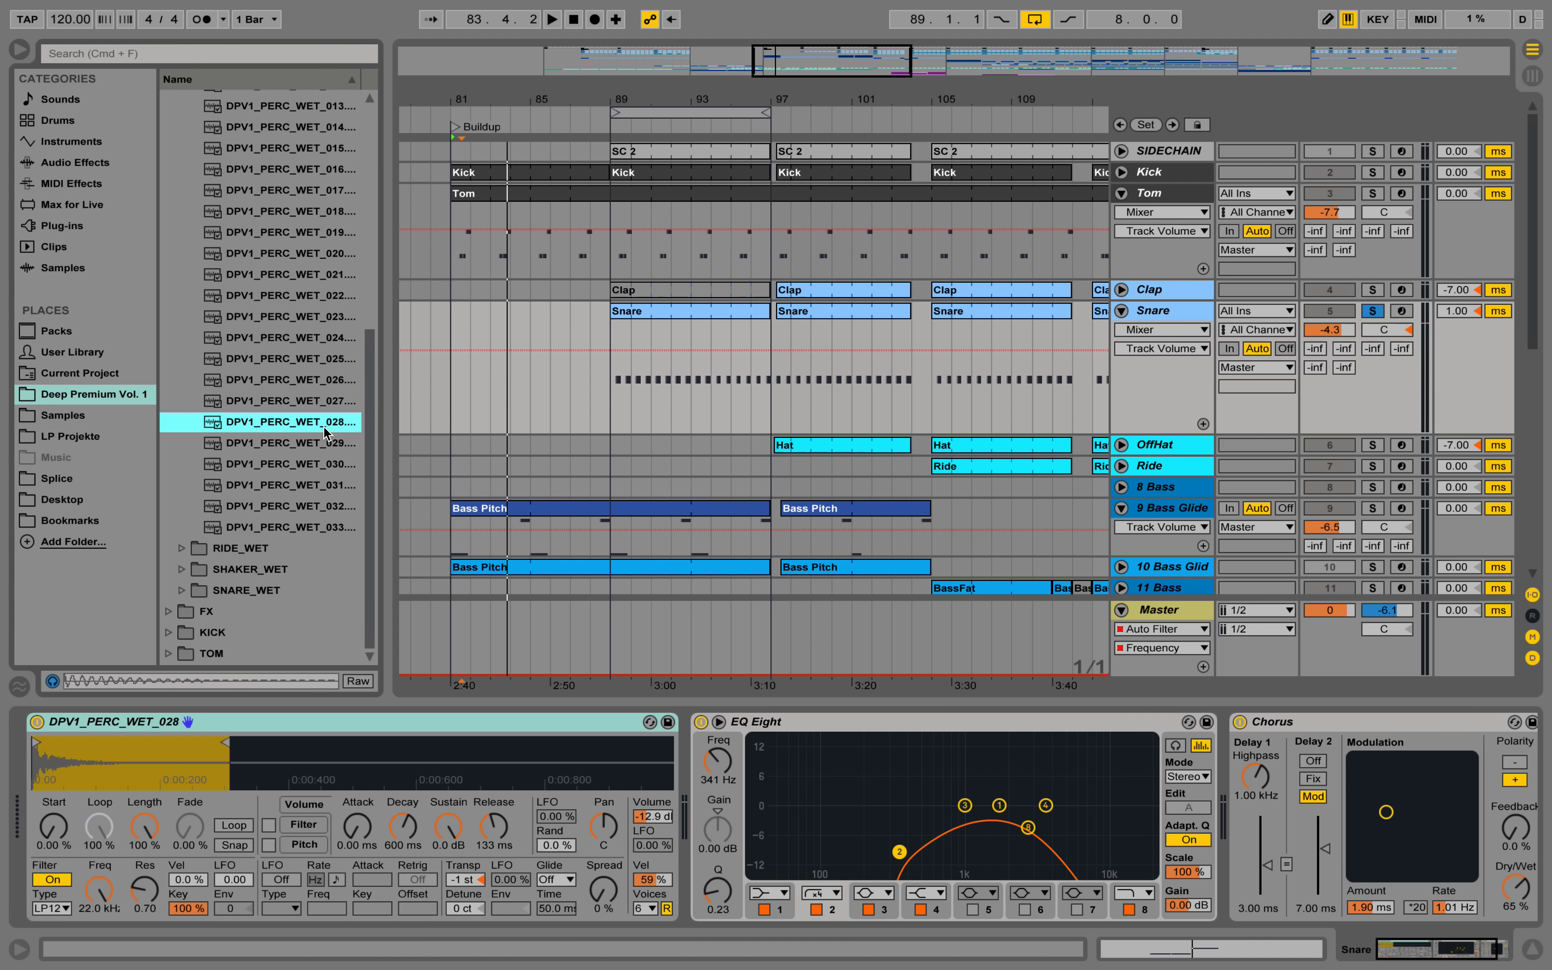
key("Up")
left_click(275, 443)
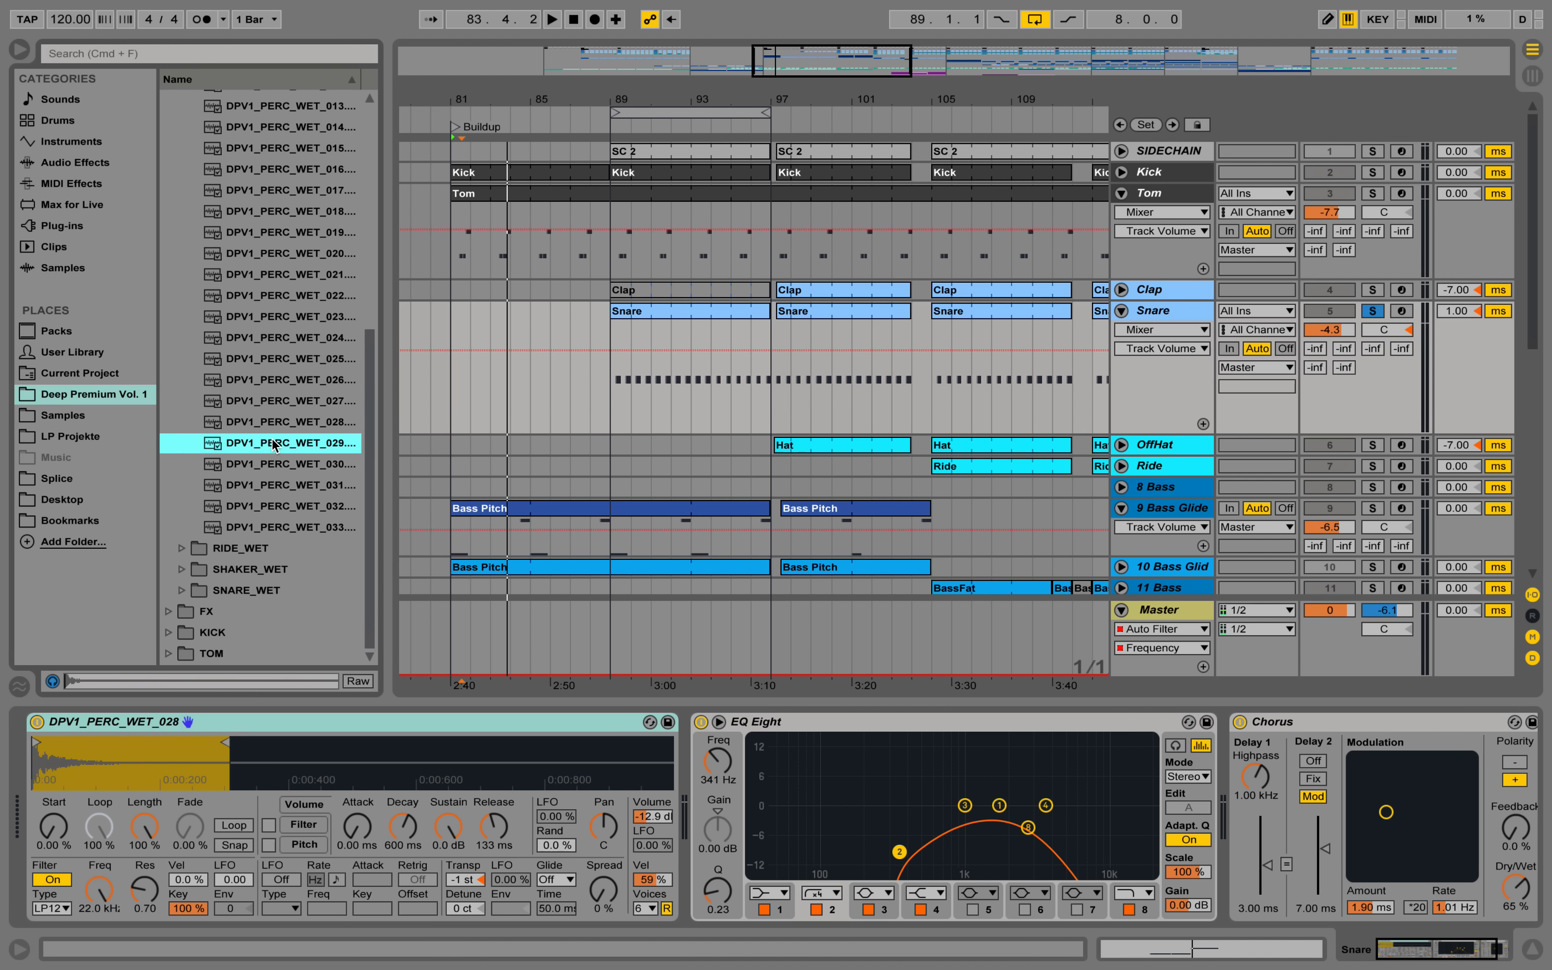
left_click(264, 423)
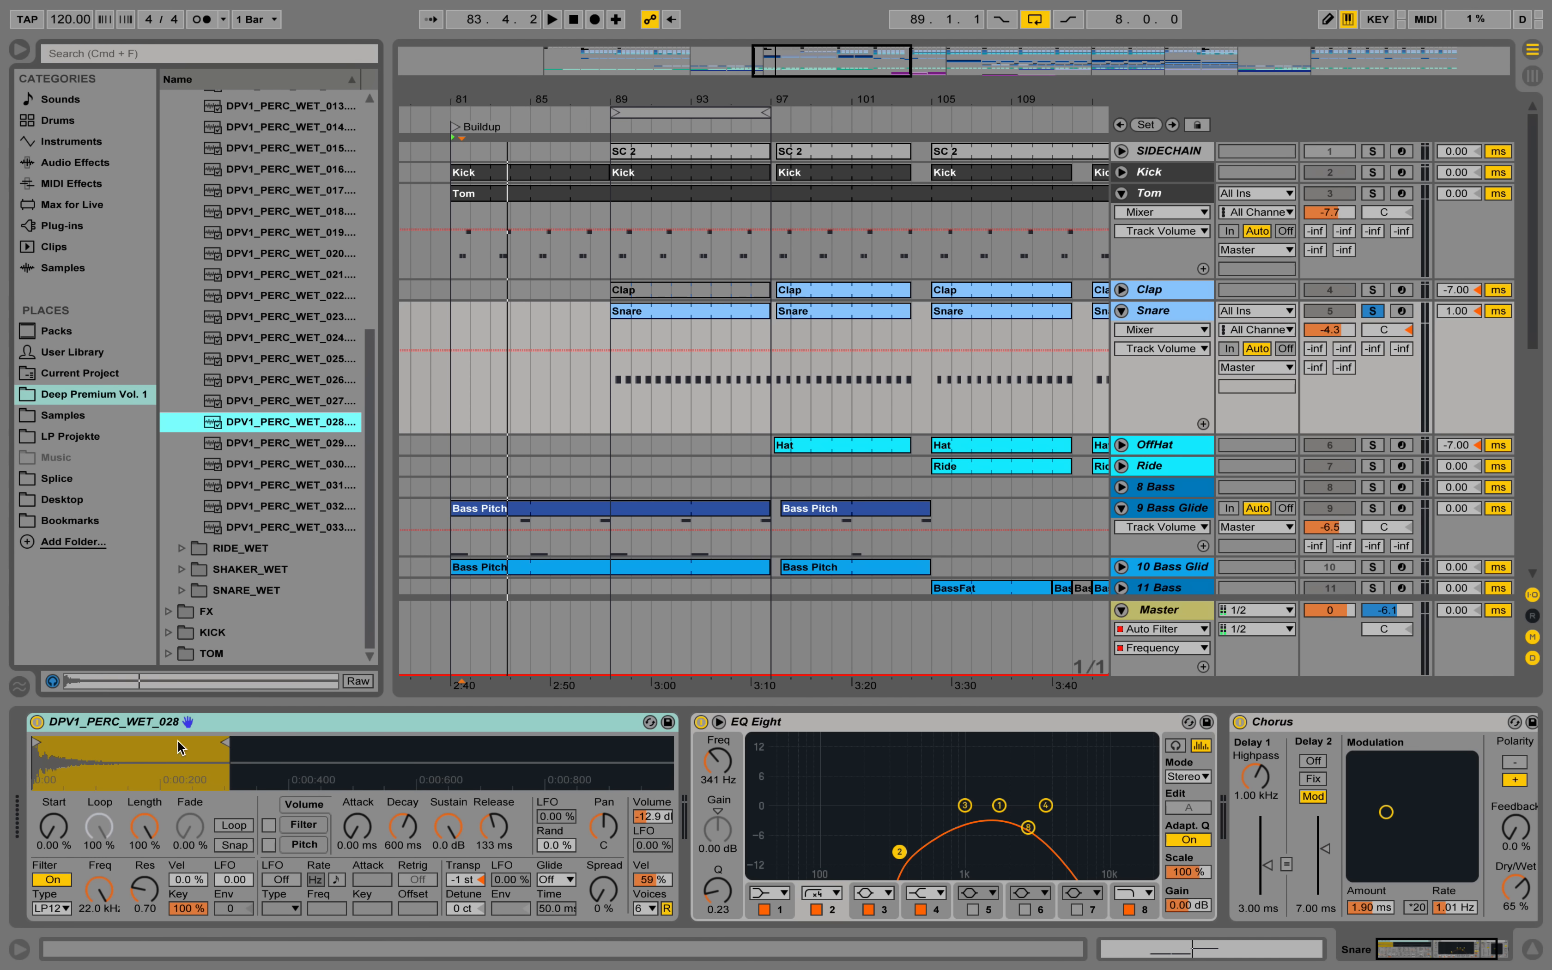
Play the soloed Snare clip from bar 89 and examine its device chain through to the Chorus.
left_click(685, 312)
key("space")
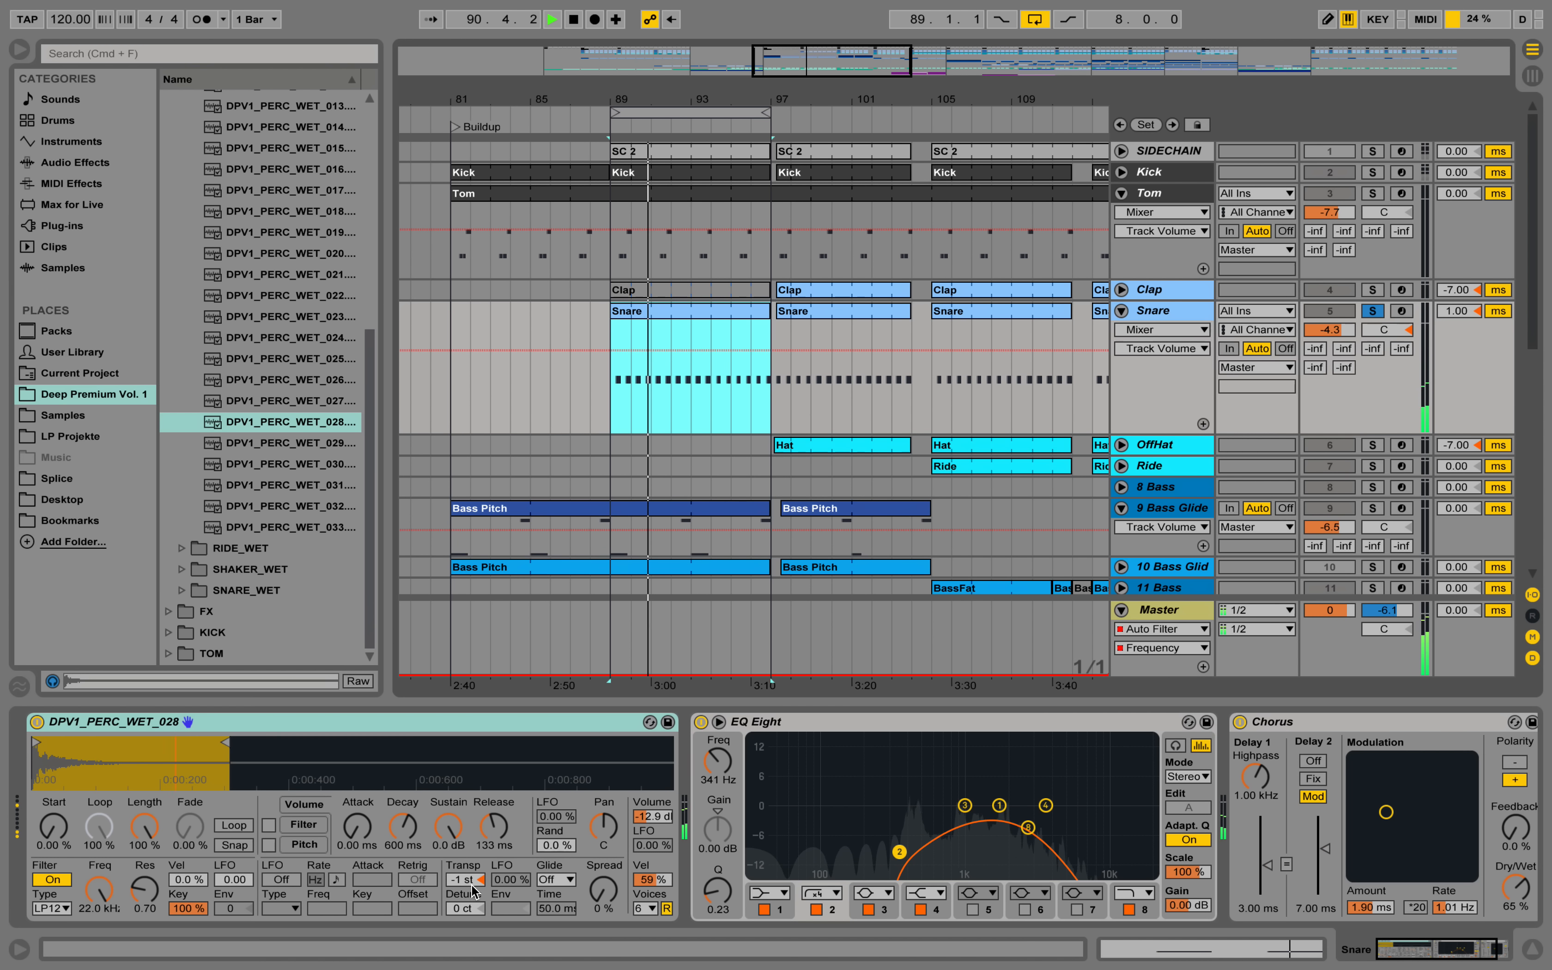
key("space")
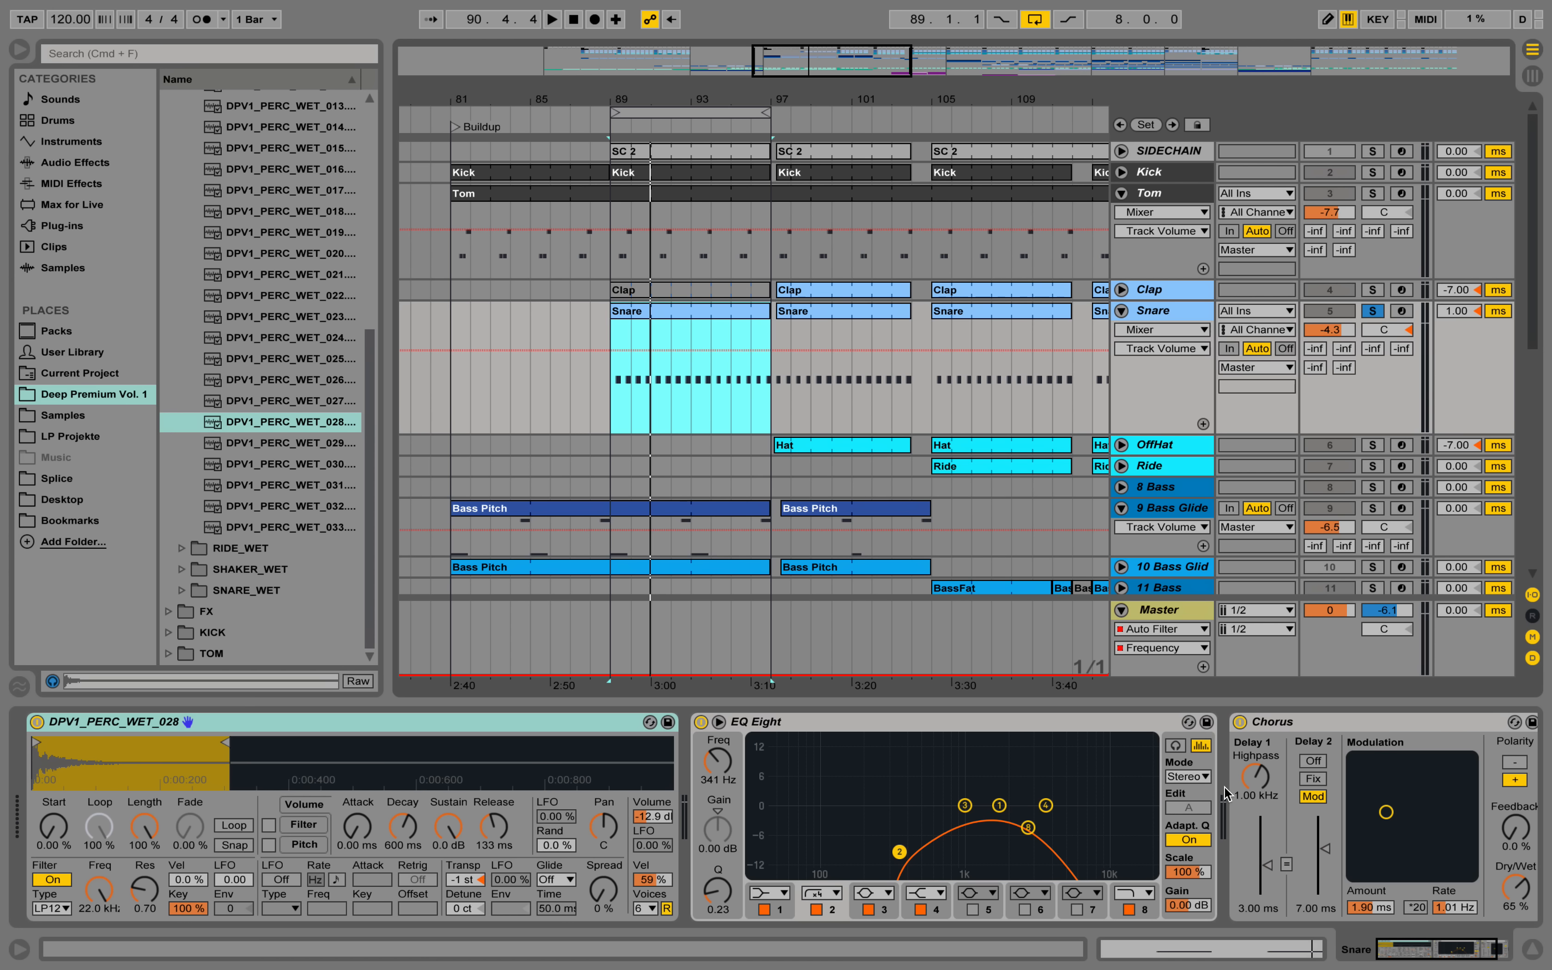
left_click(1458, 963)
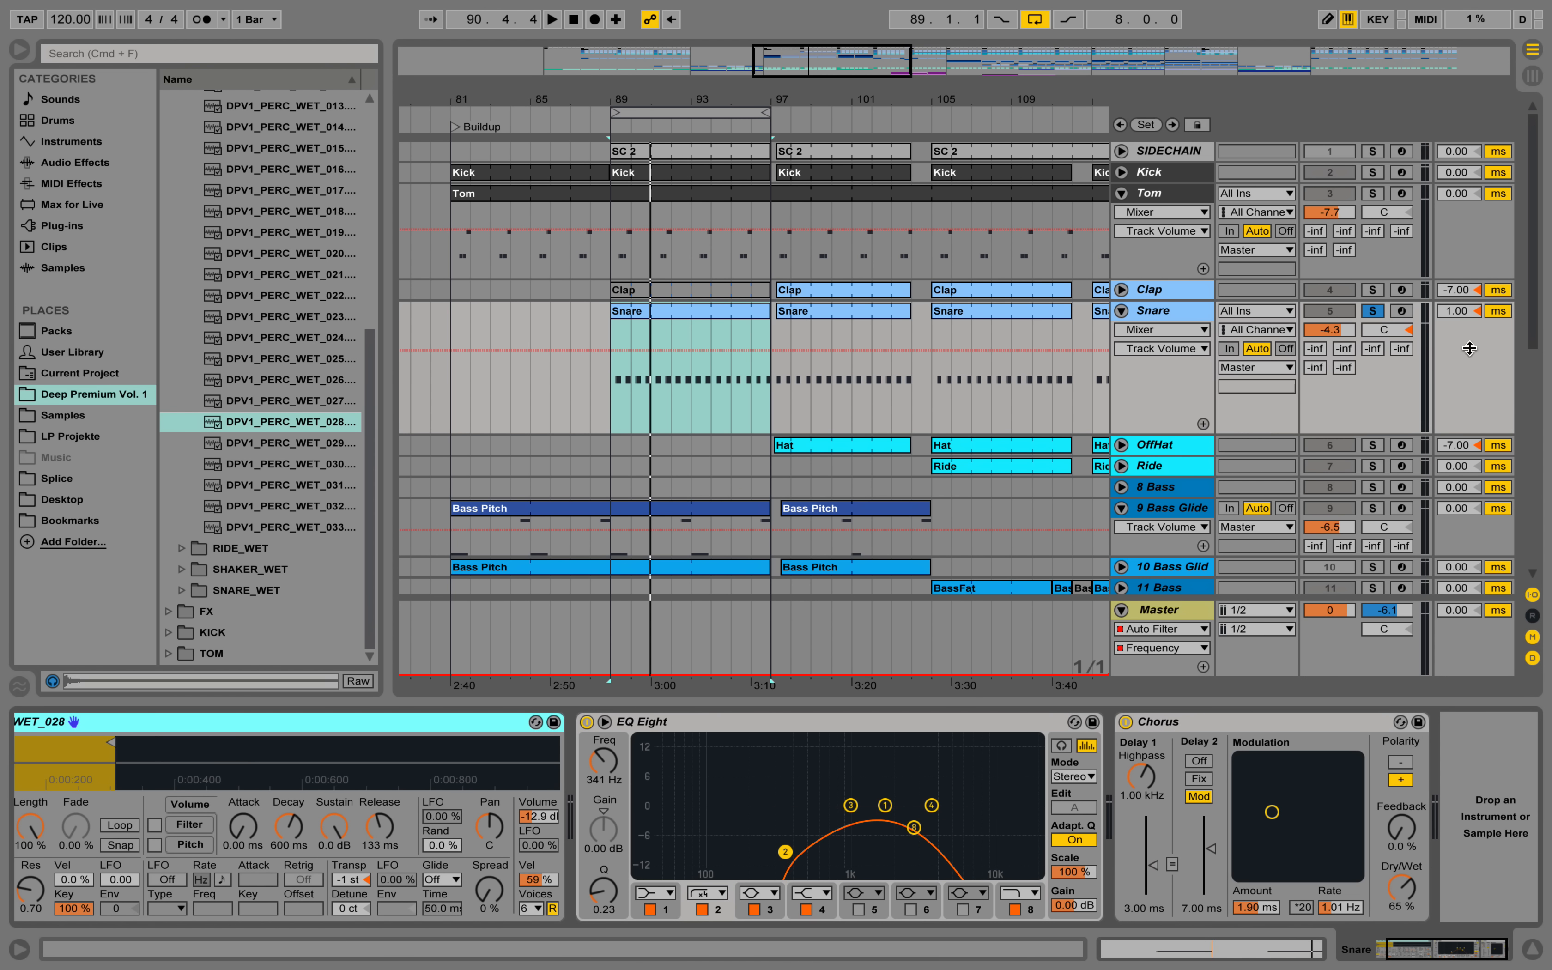
Add the Tom and Kick tracks to the soloed Snare and play the three together from bar 89.
left_click(1373, 194)
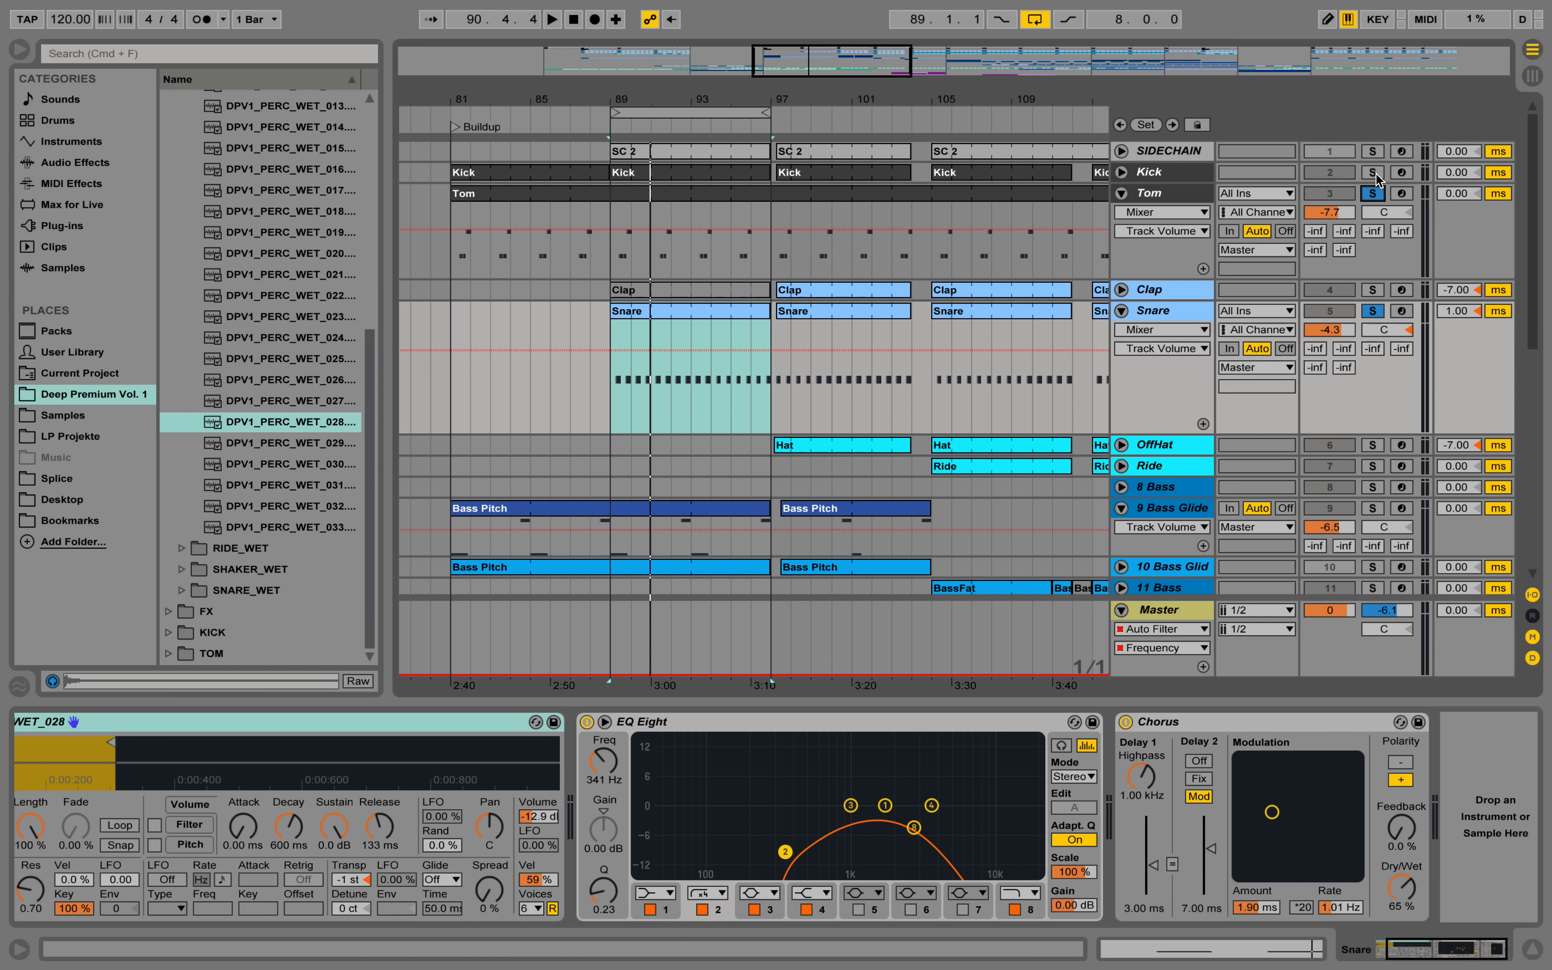
left_click(1374, 172)
key("space")
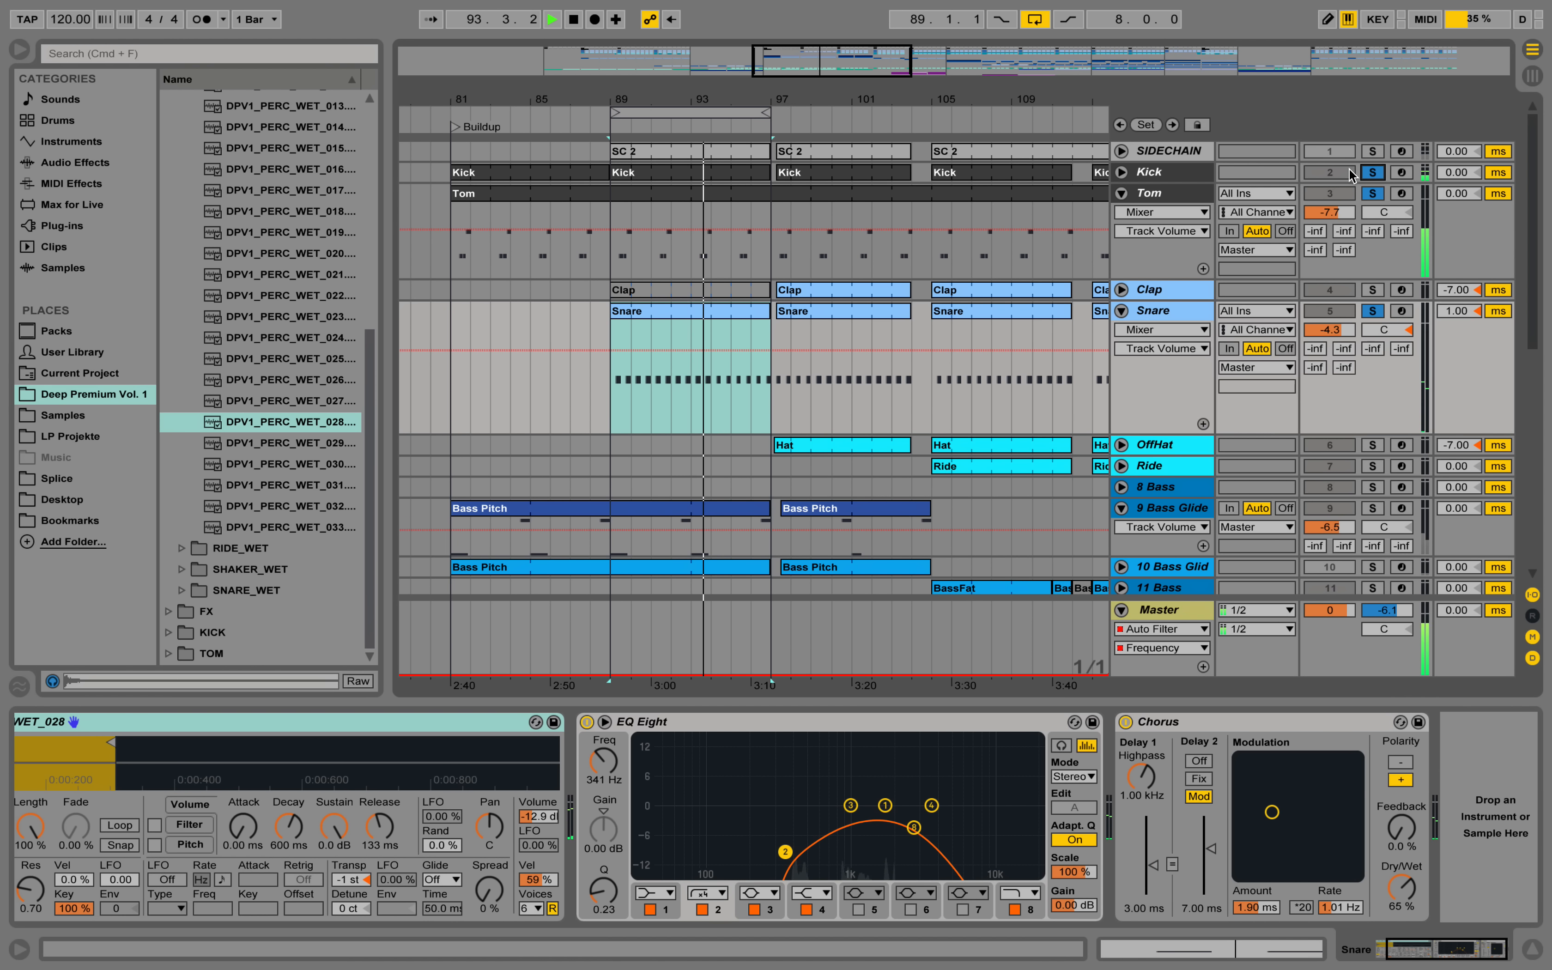
key("space")
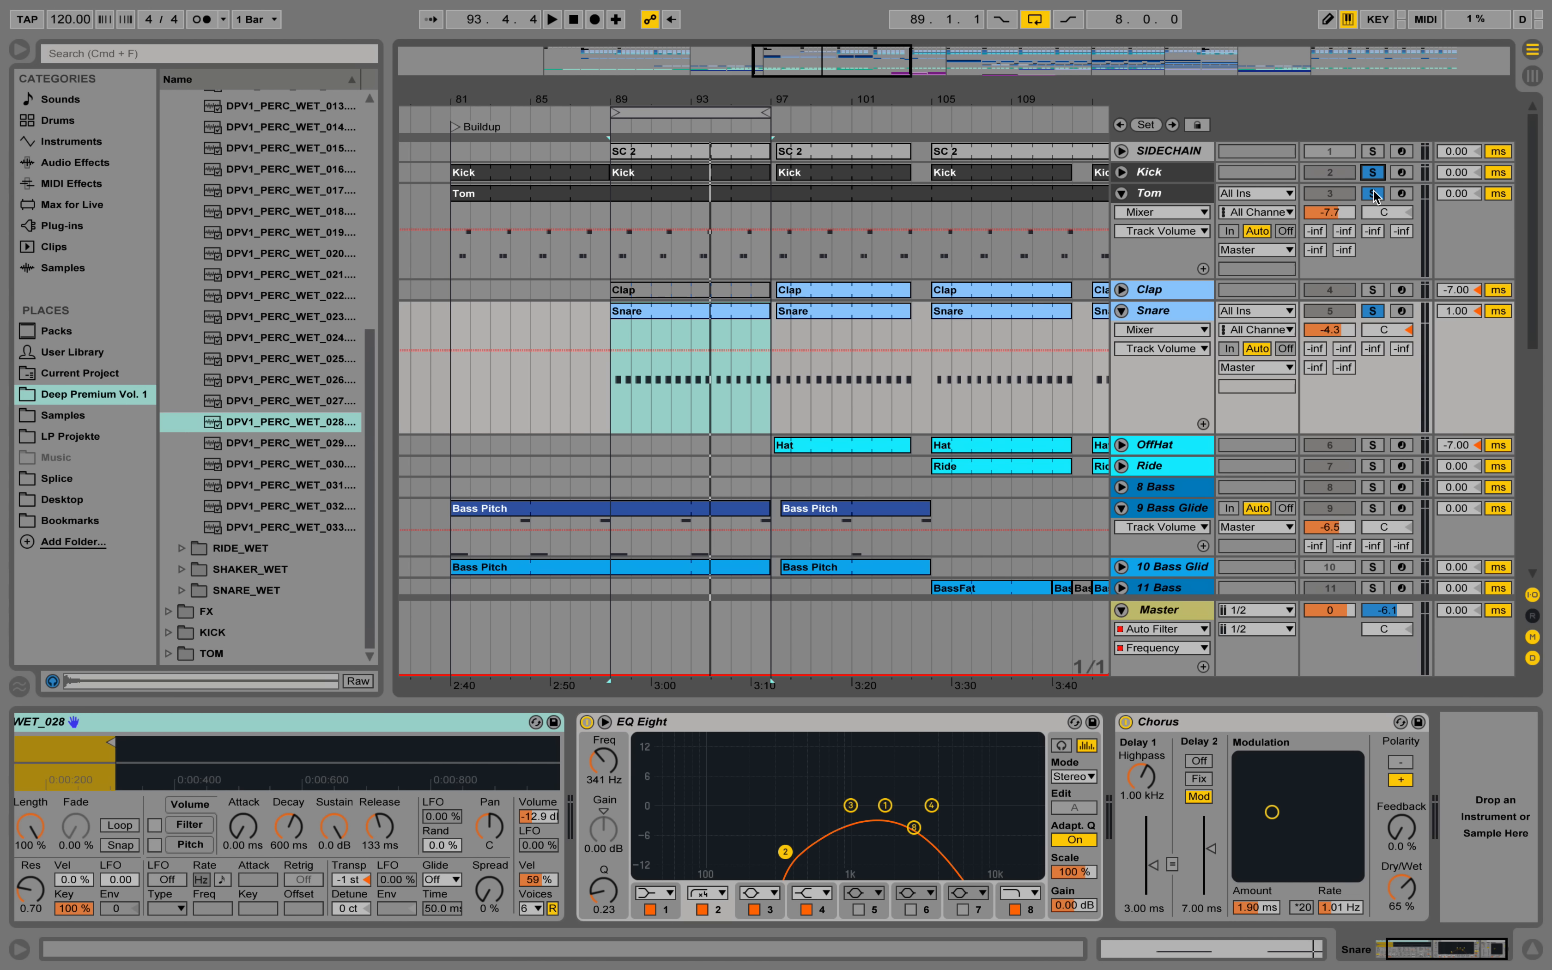
Solo only the 9 Bass Glide track, show its device chain and play its Bass Pitch clip.
left_click(1184, 509)
scroll(1161, 444, "down", 3)
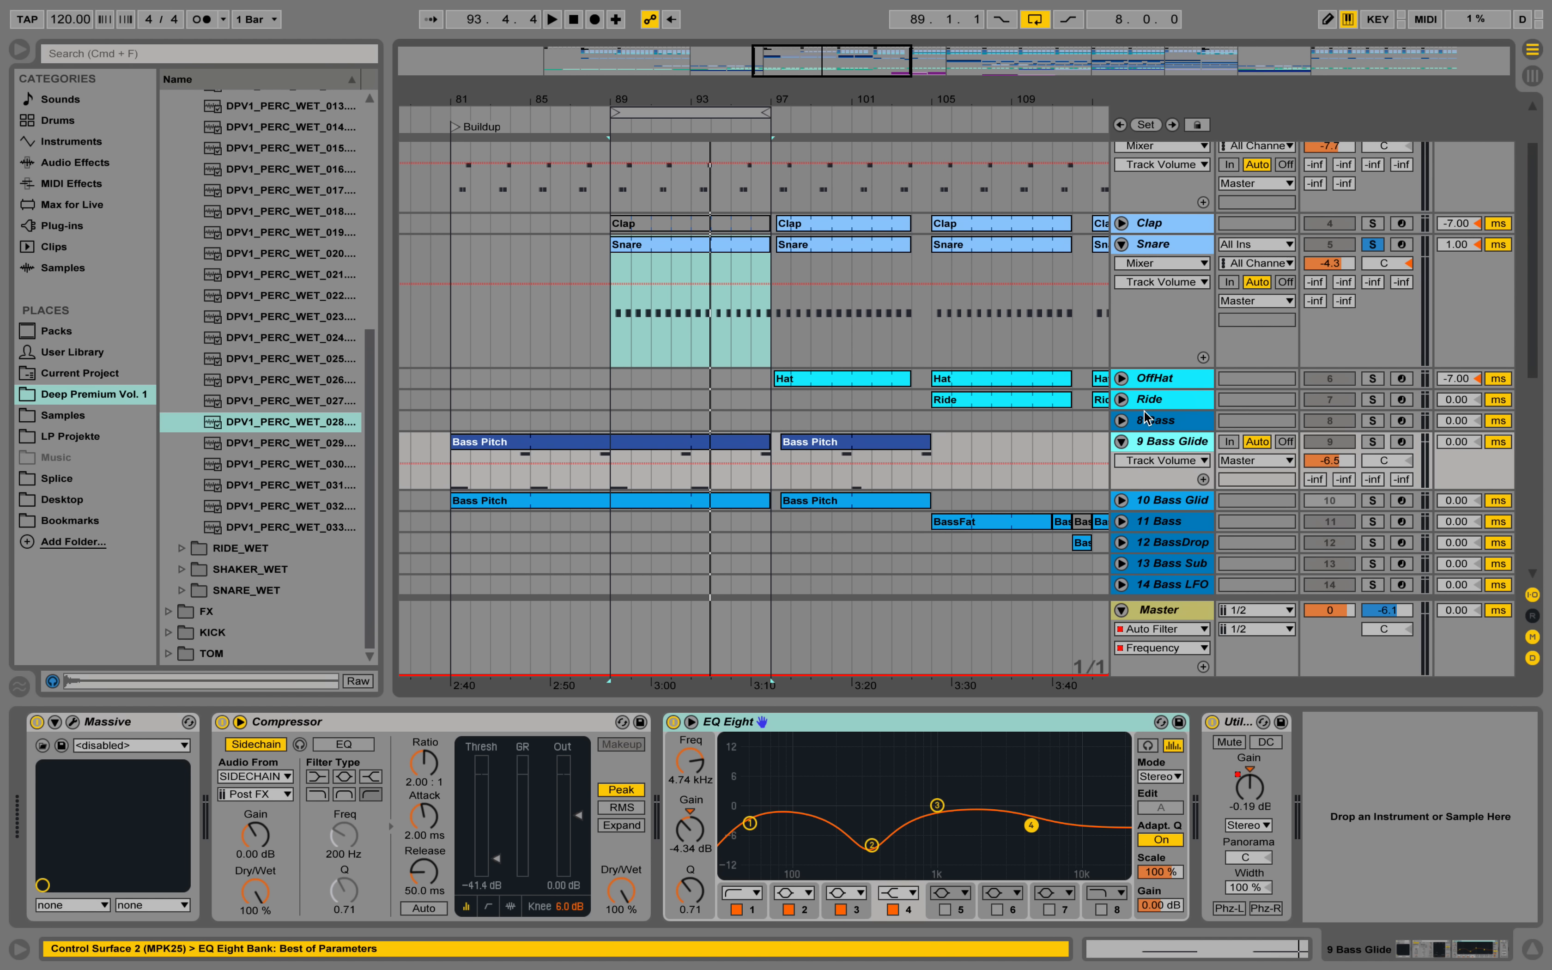
left_click(1375, 443)
left_click(1193, 444)
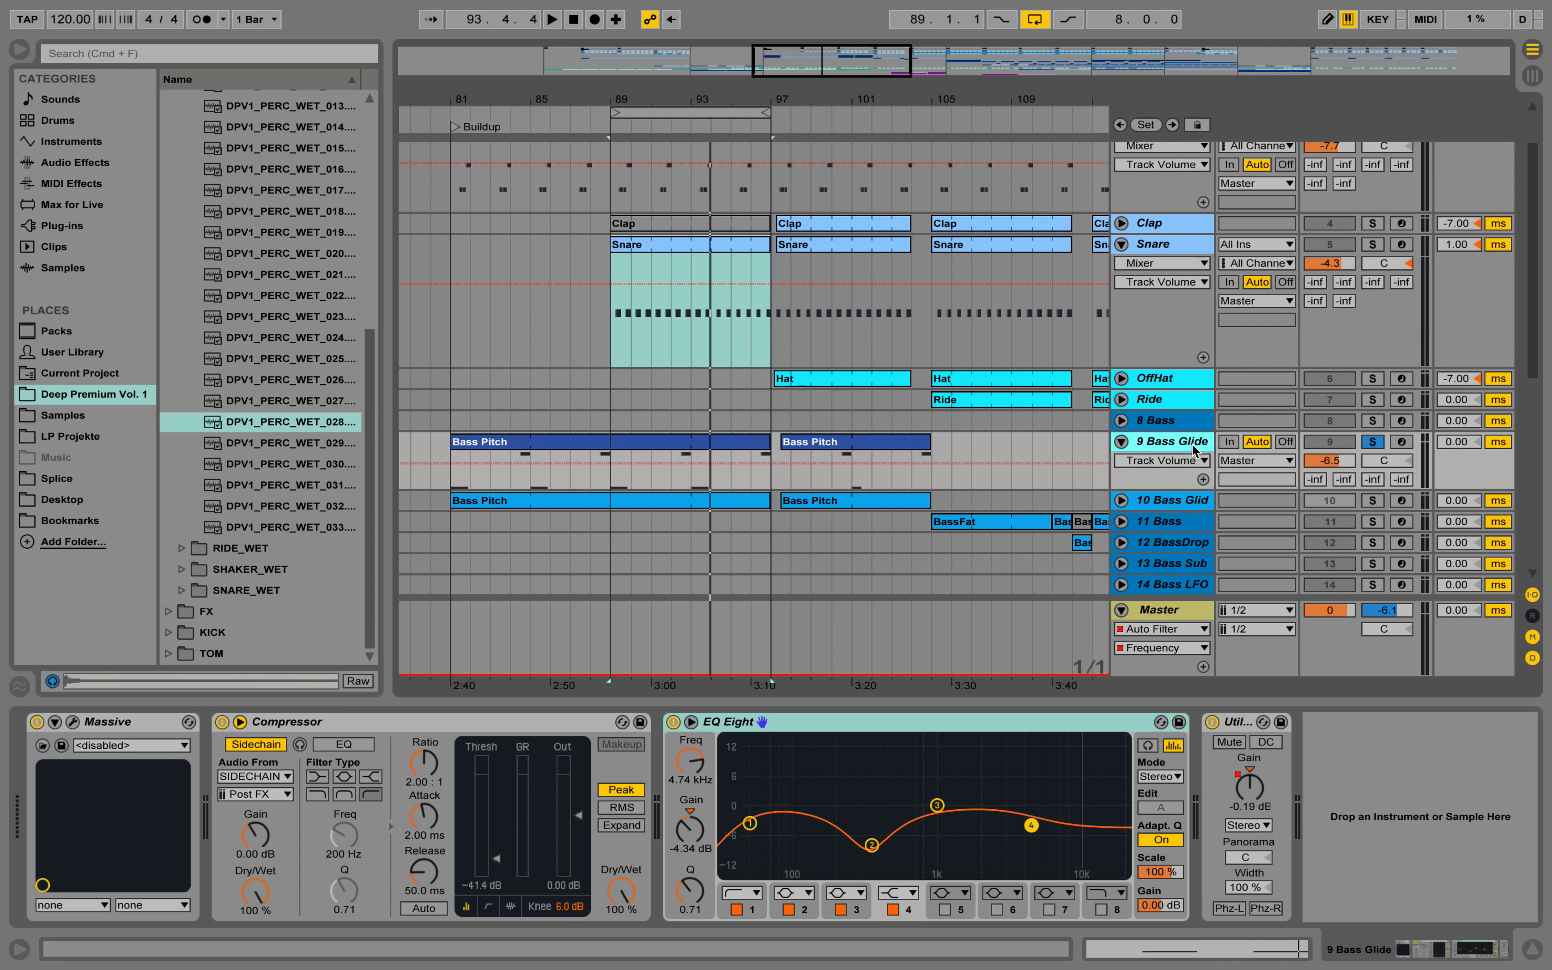
key("space")
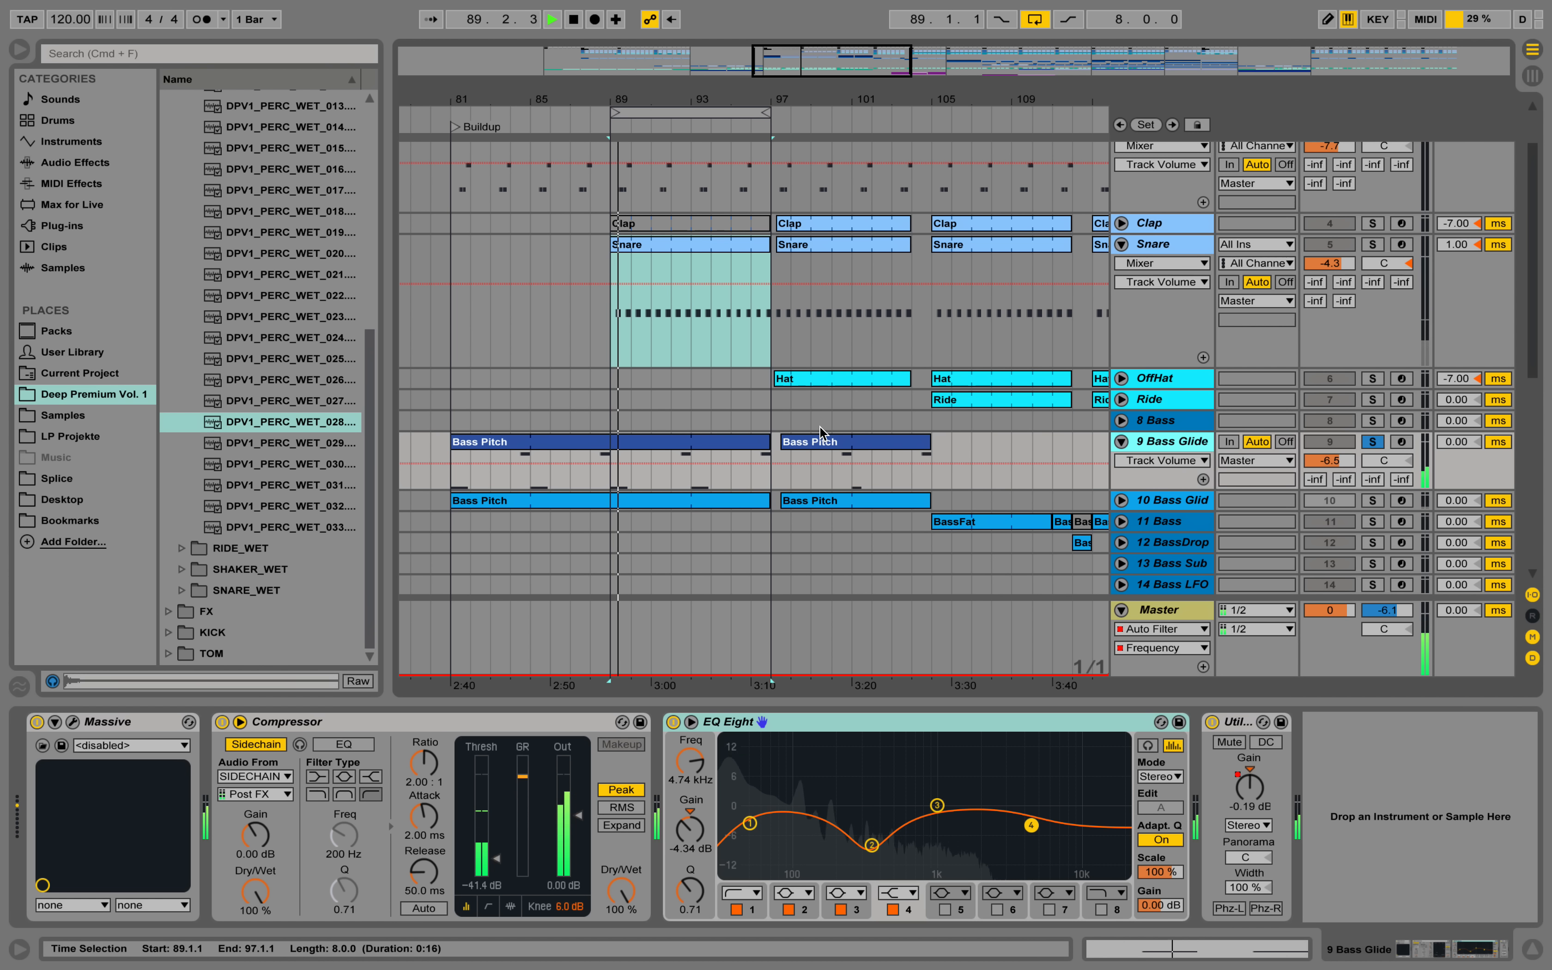
key("space")
left_click(670, 478)
key("space")
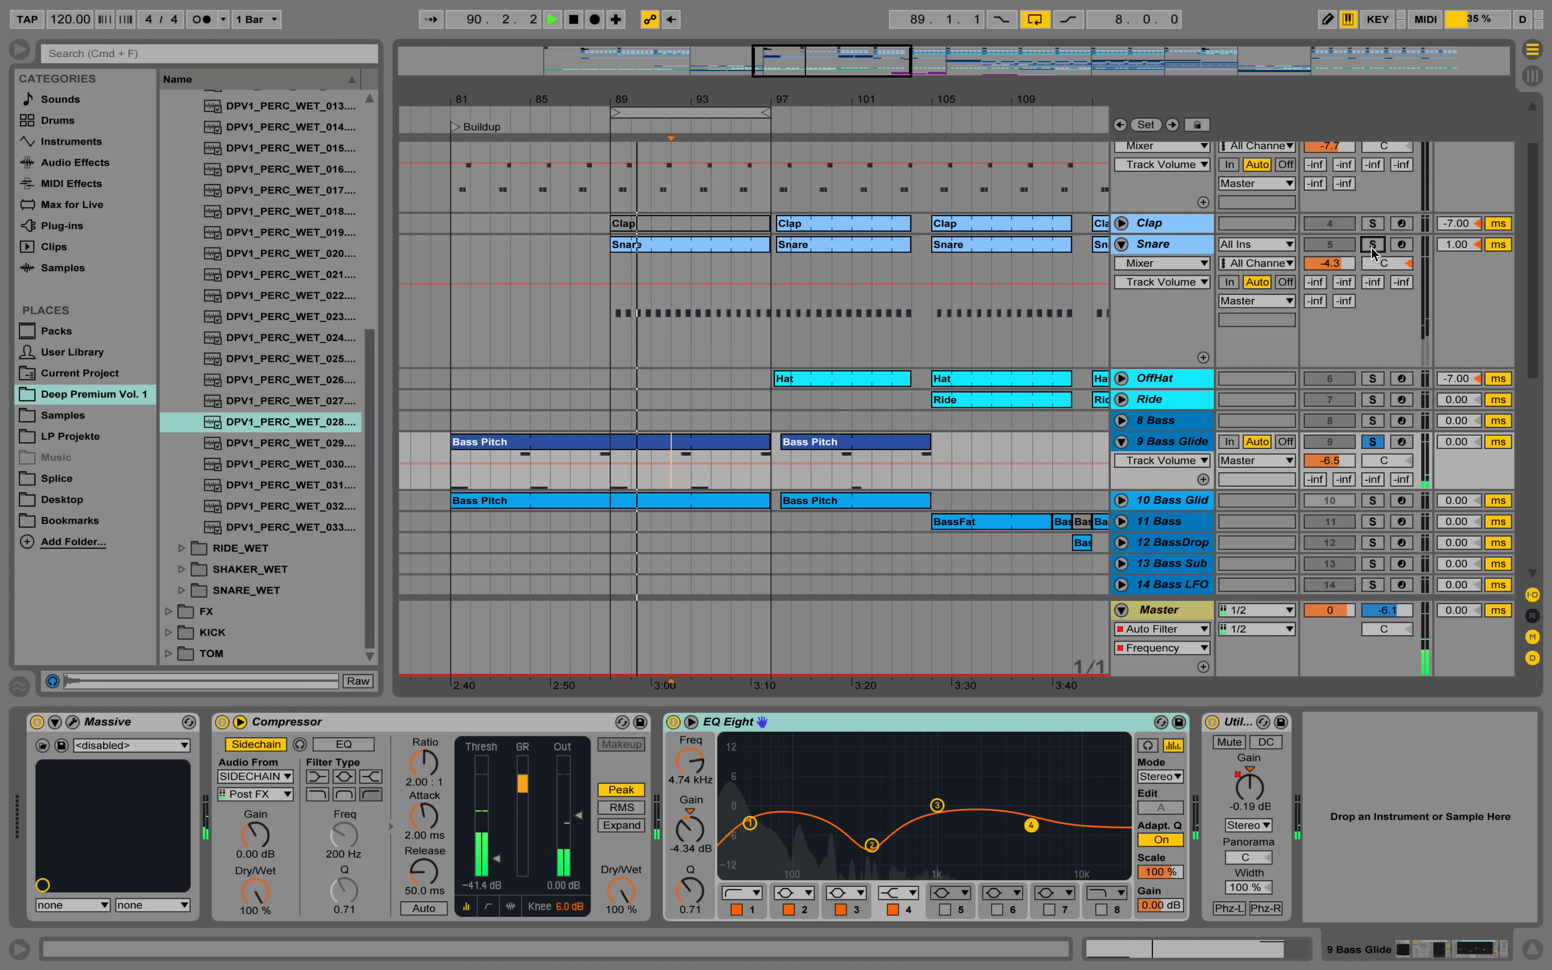
Add the Snare, Tom and Kick tracks to the soloed 9 Bass Glide while the song plays.
scroll(1372, 276, "up", 2)
scroll(1377, 268, "up", 3)
left_click(1374, 195)
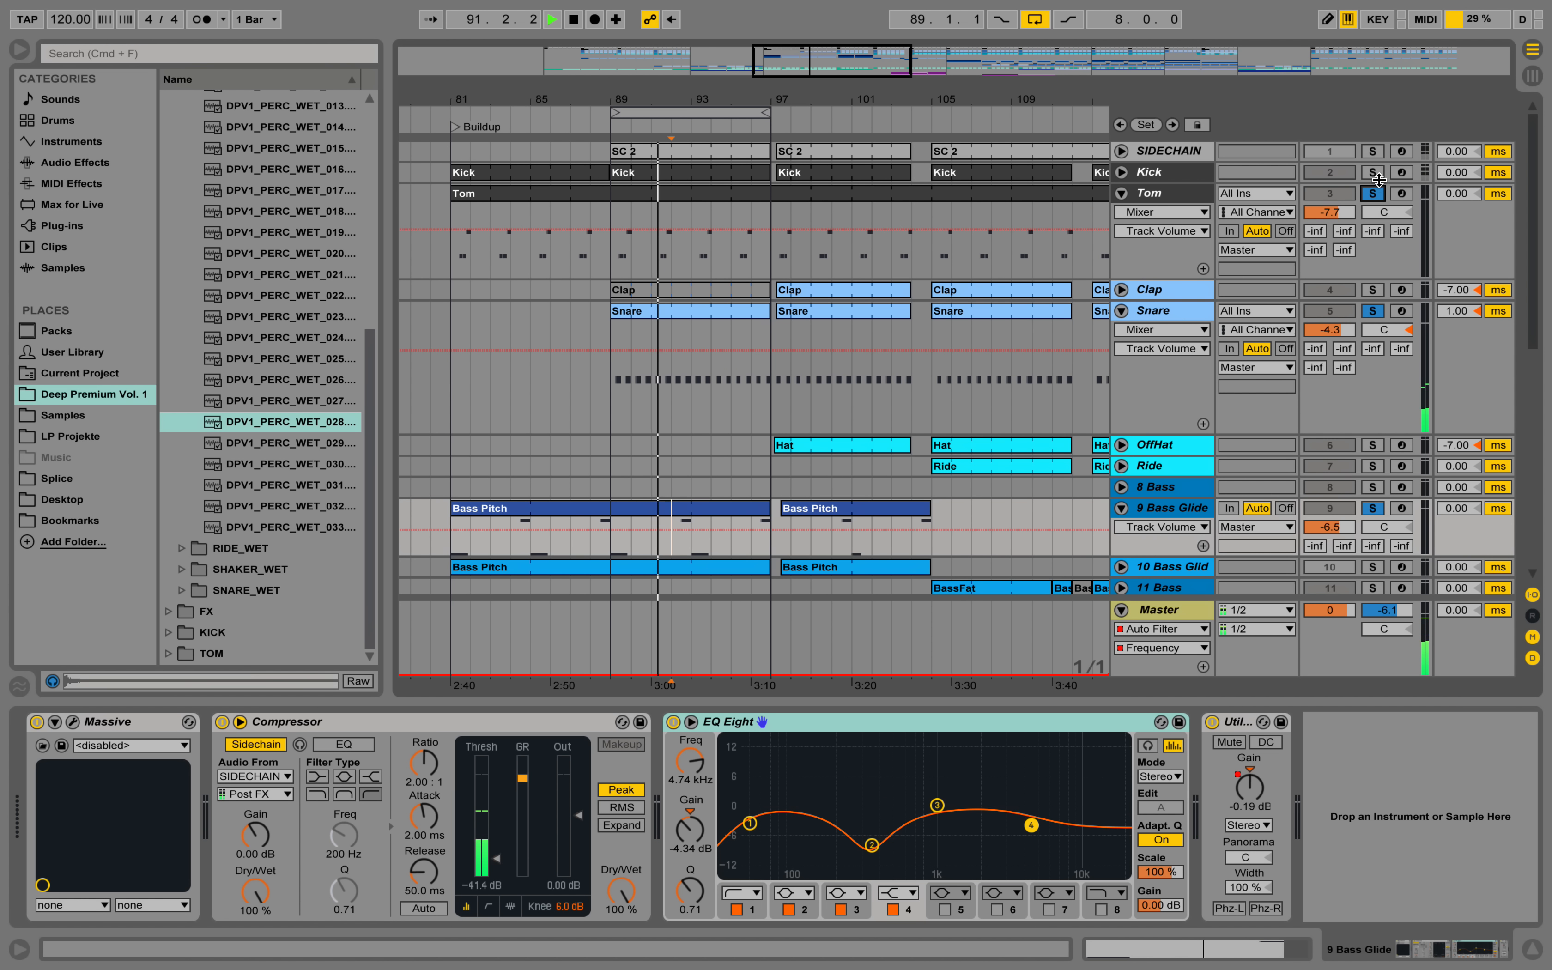
left_click(1376, 173)
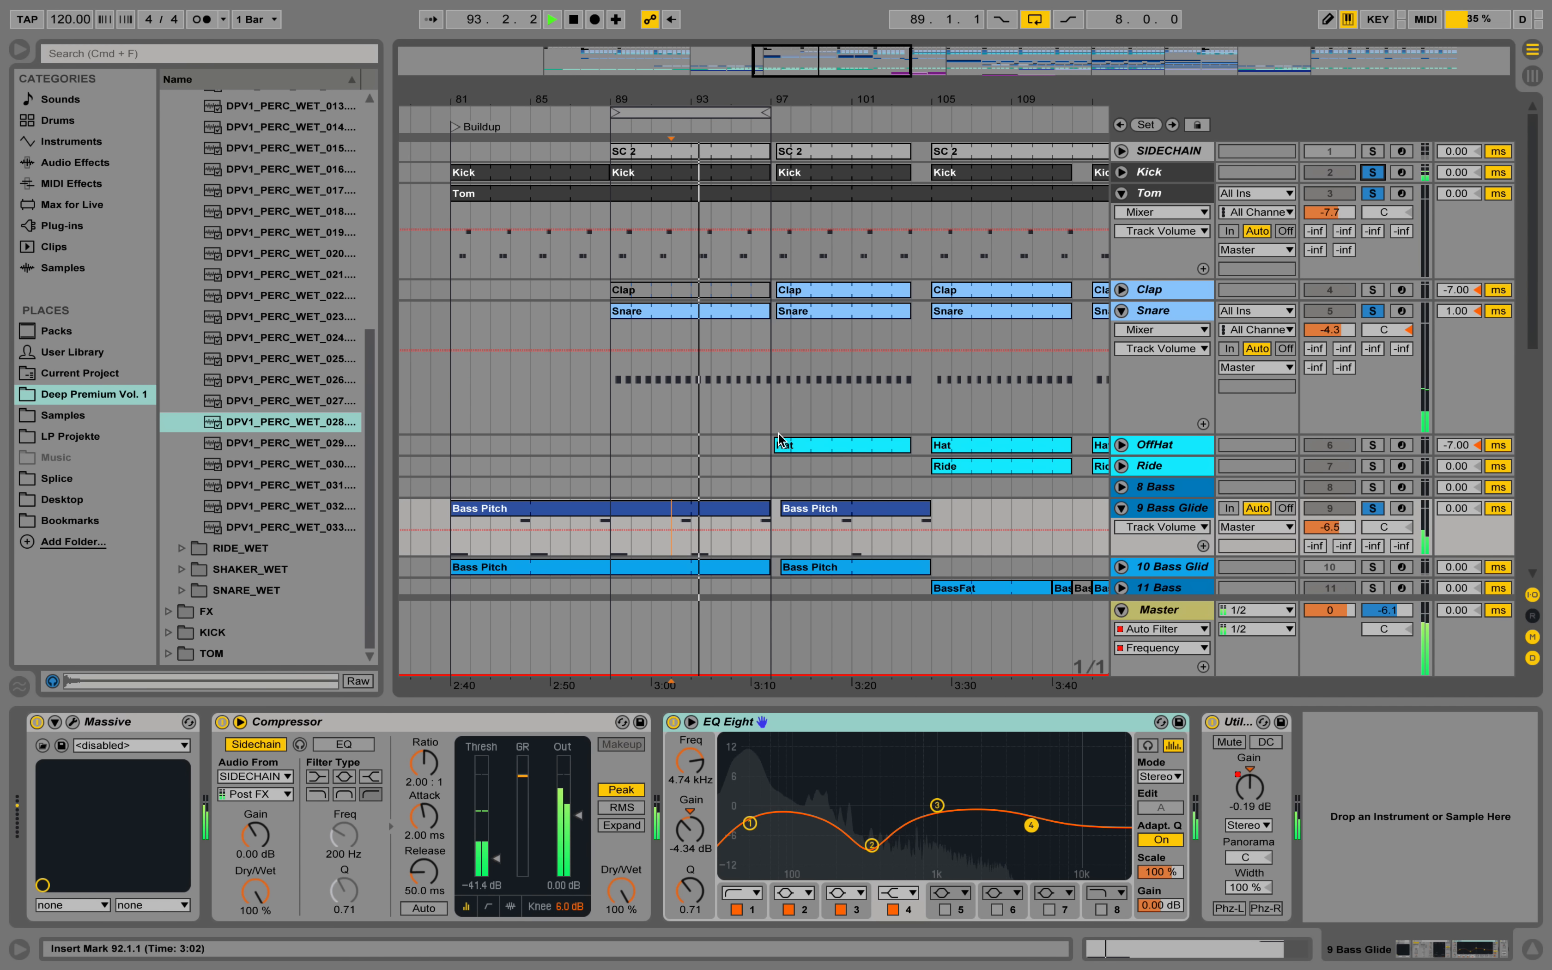
scroll(744, 494, "down", 10)
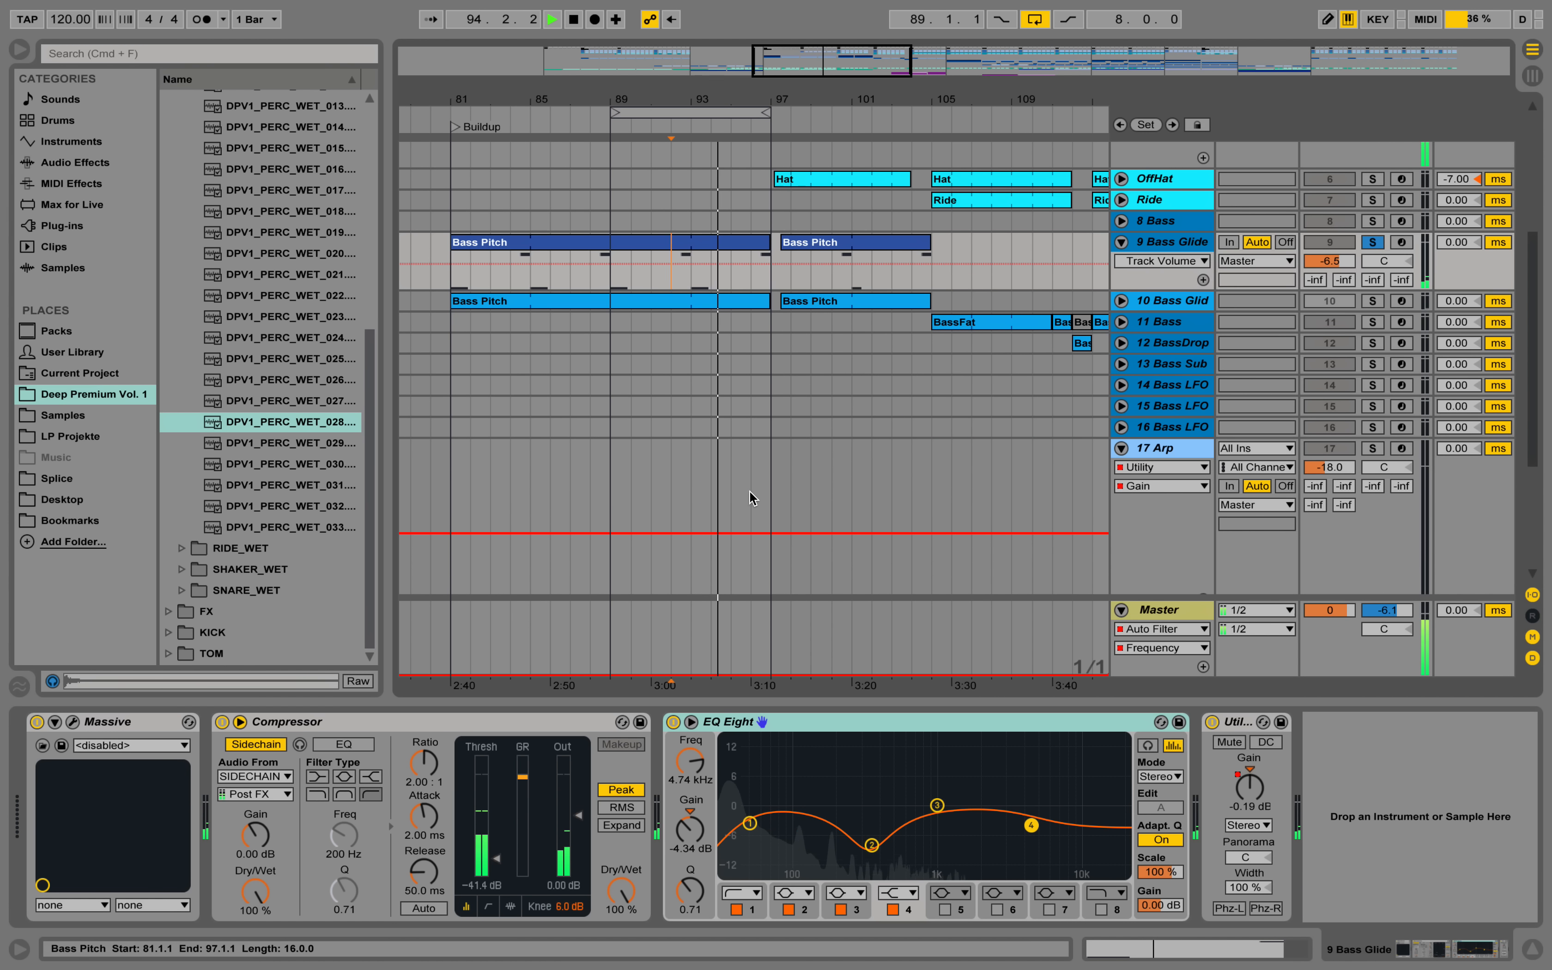
scroll(1194, 359, "up", 5)
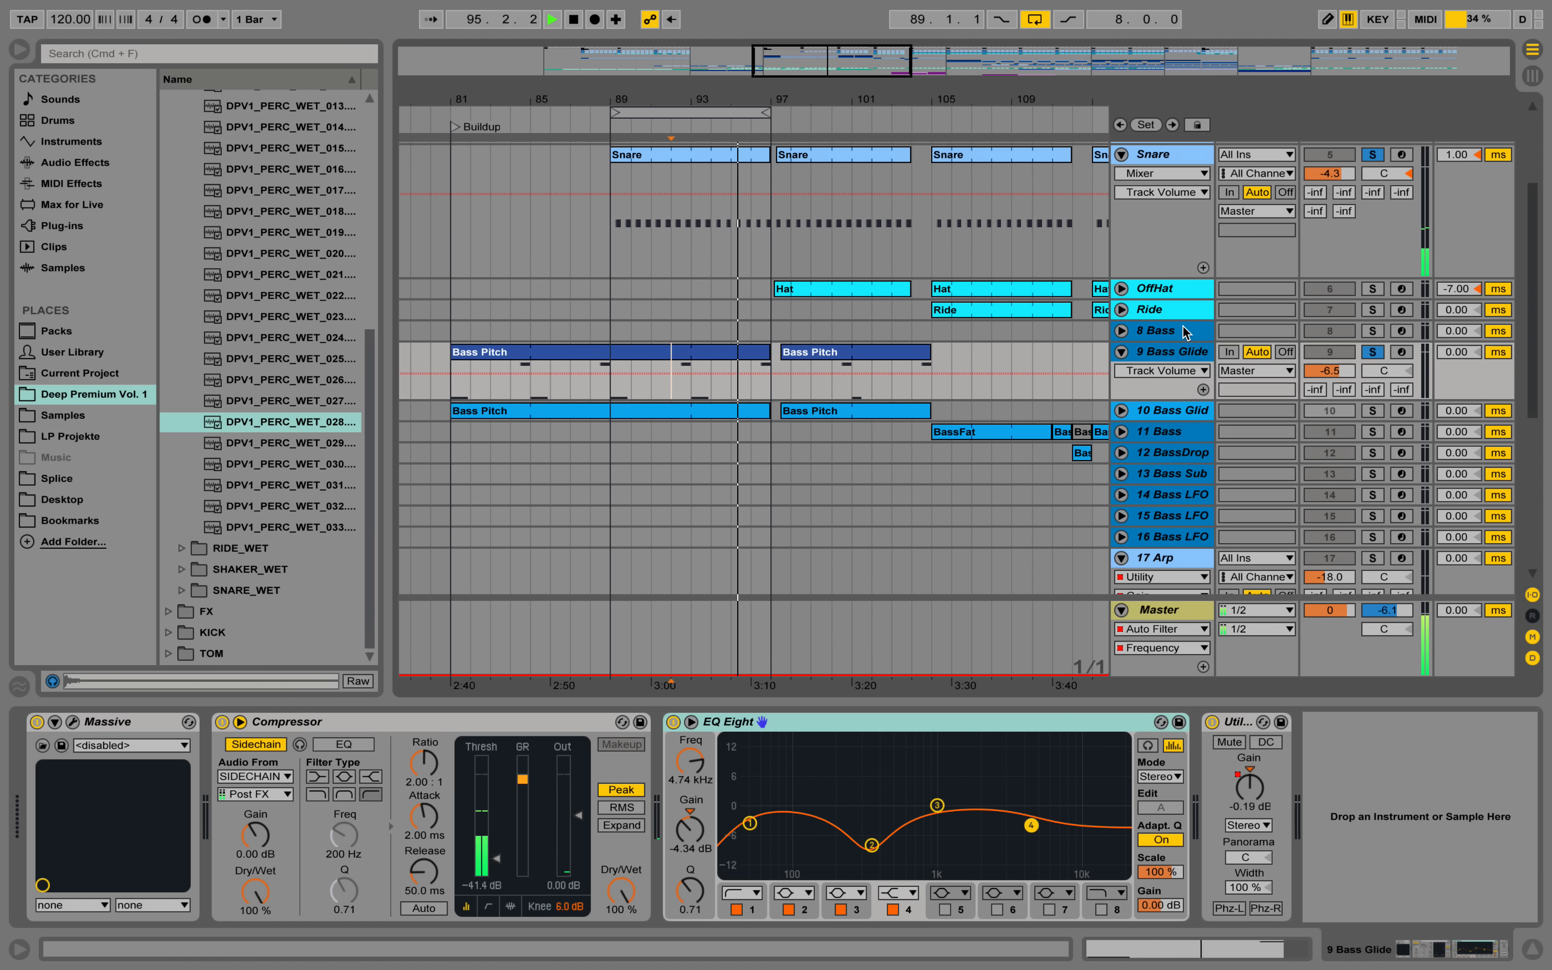
Stop playback, open the Massive synth on 9 Bass Glide, look through its preset list and close the synth window.
left_click(1194, 357)
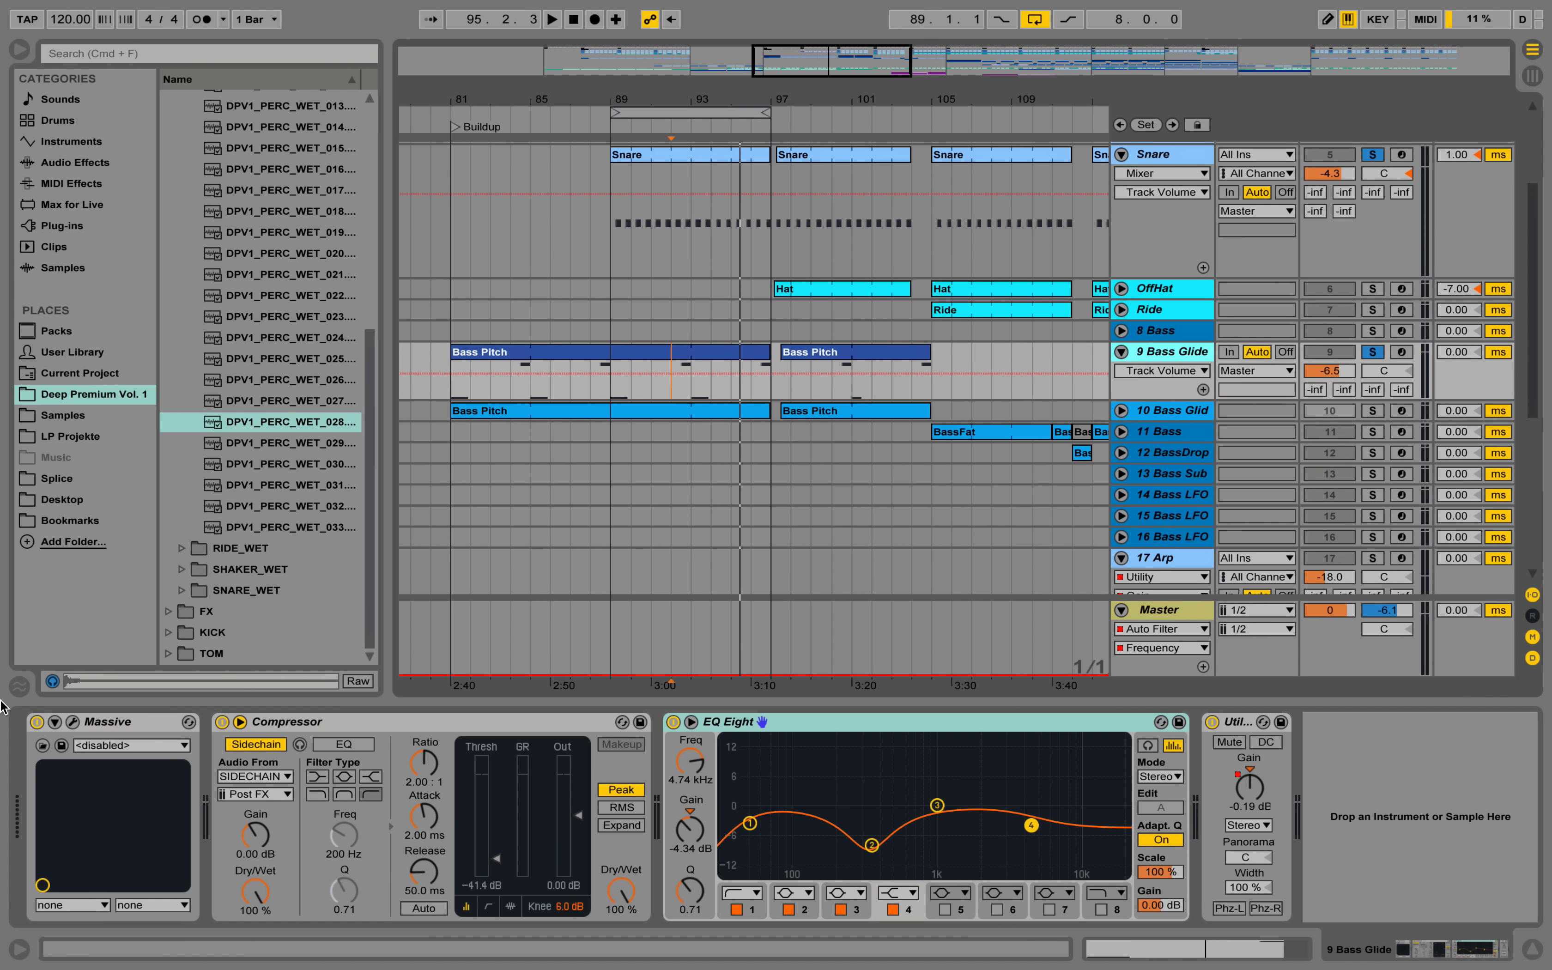
left_click(73, 722)
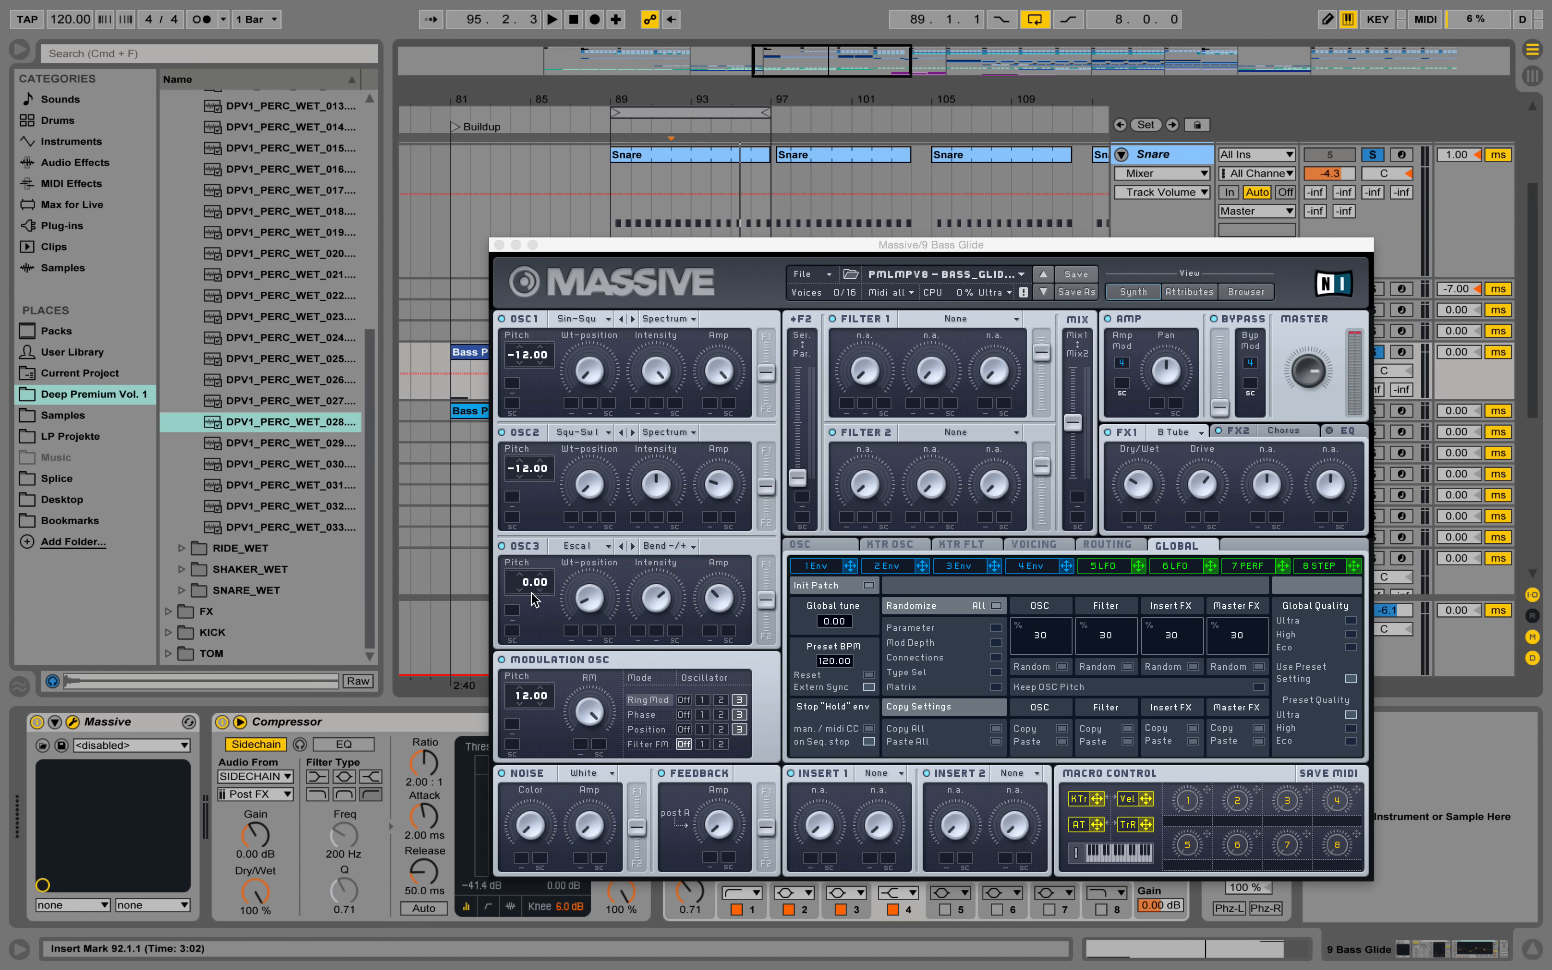
left_click(976, 279)
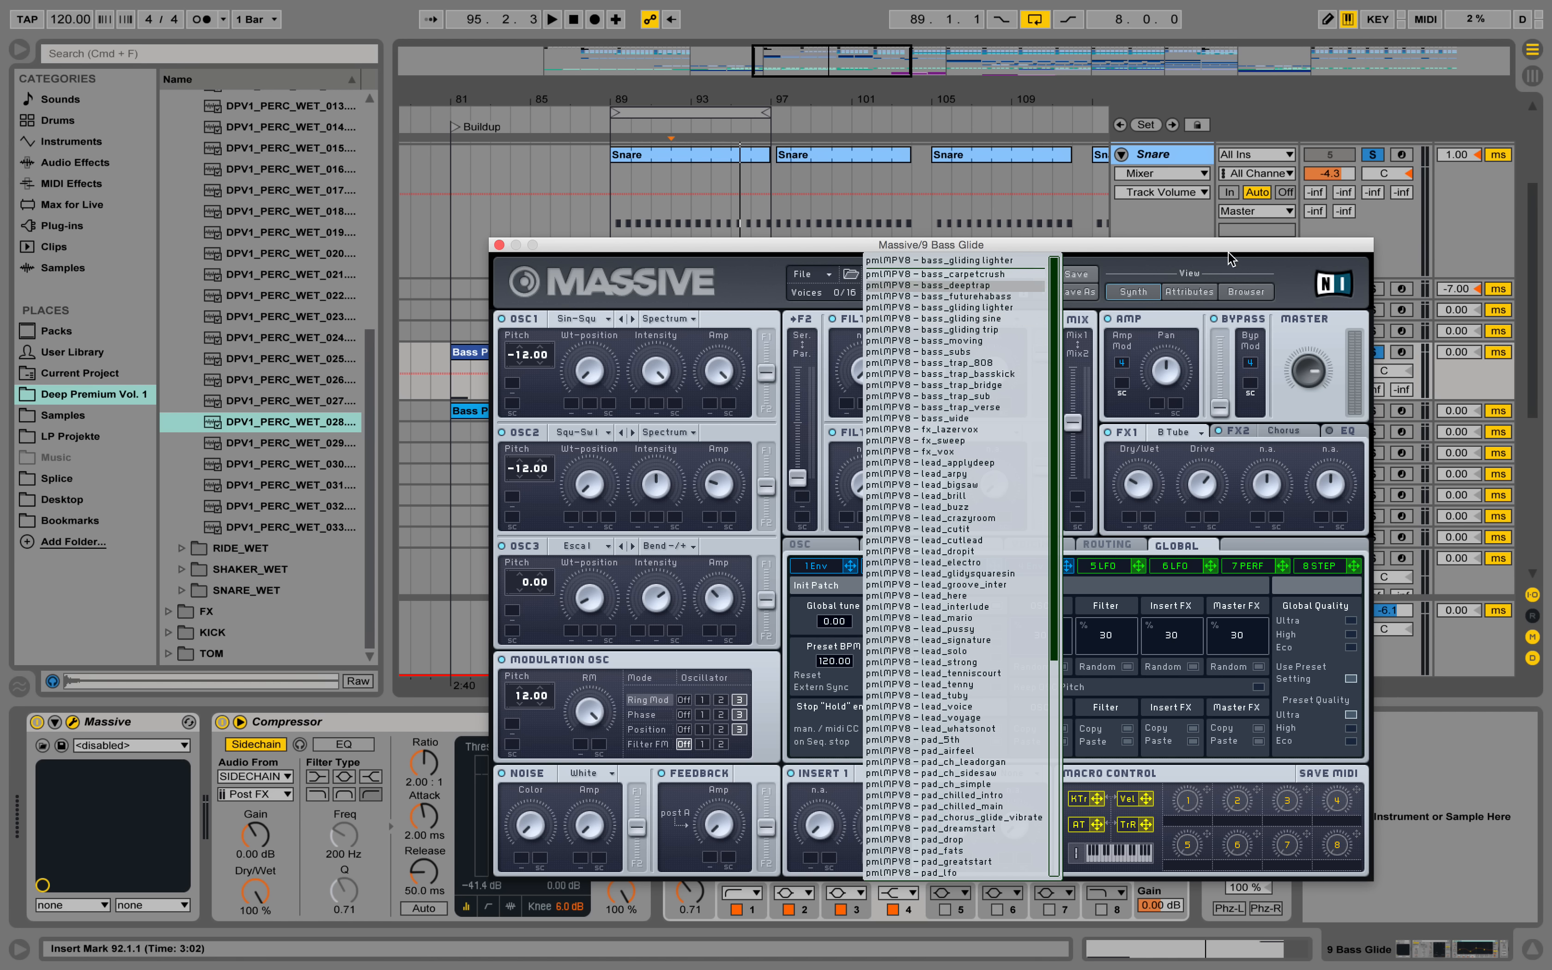
left_click(1238, 267)
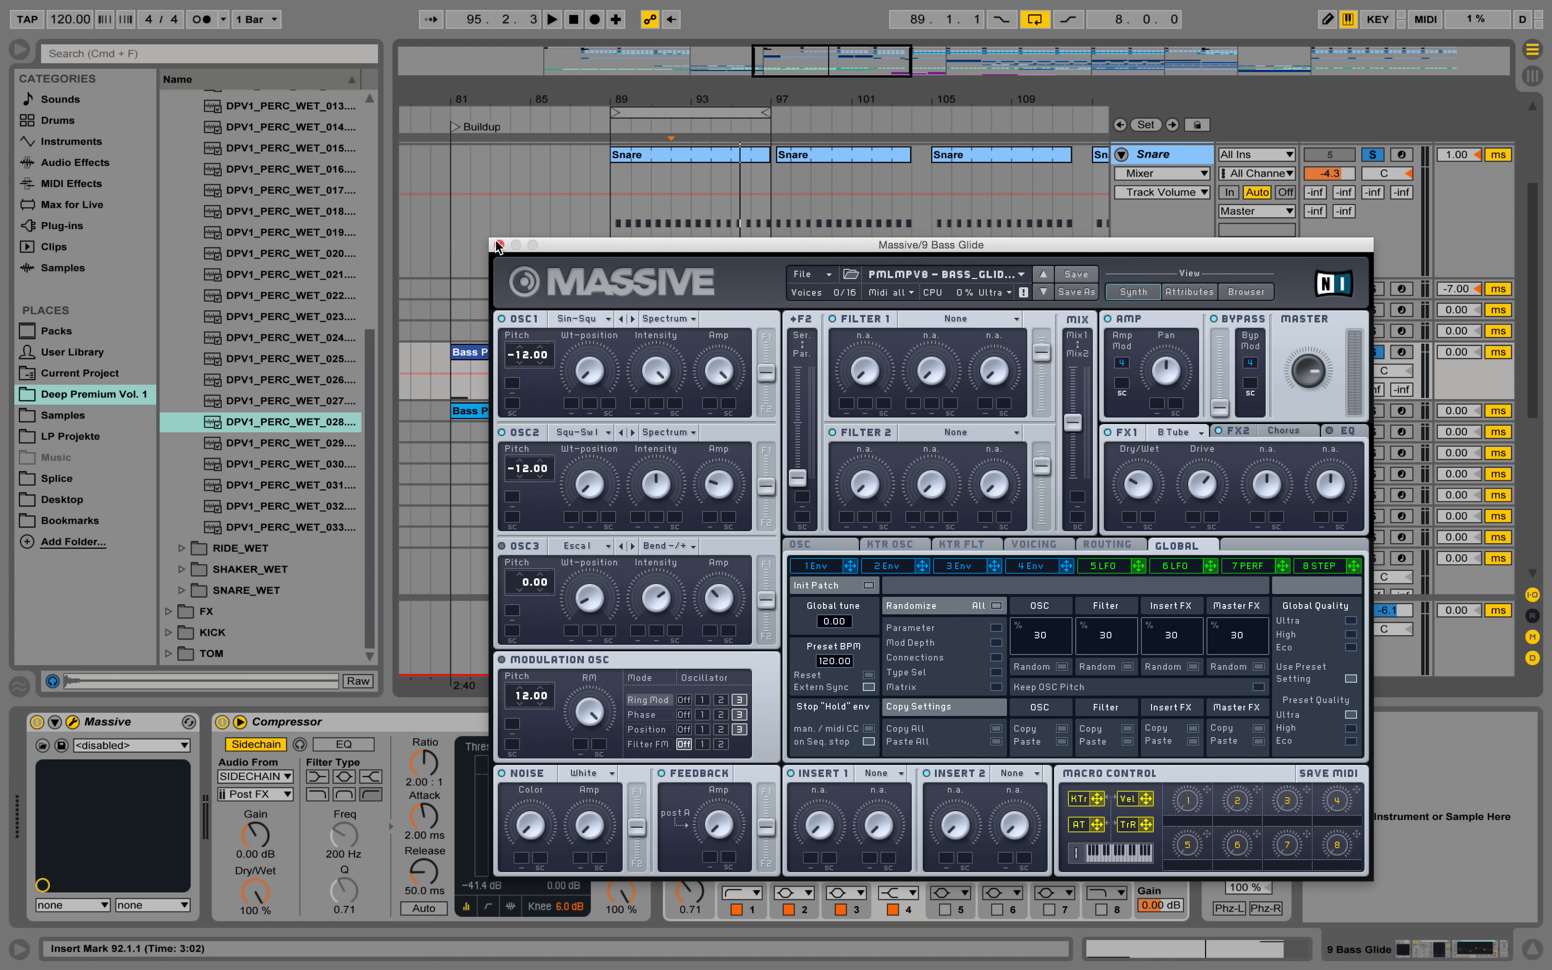
left_click(498, 244)
Play from bar 89, set the loop to bars 92 to 94 on the 9 Bass Glide track, and stop playback.
left_click(612, 389)
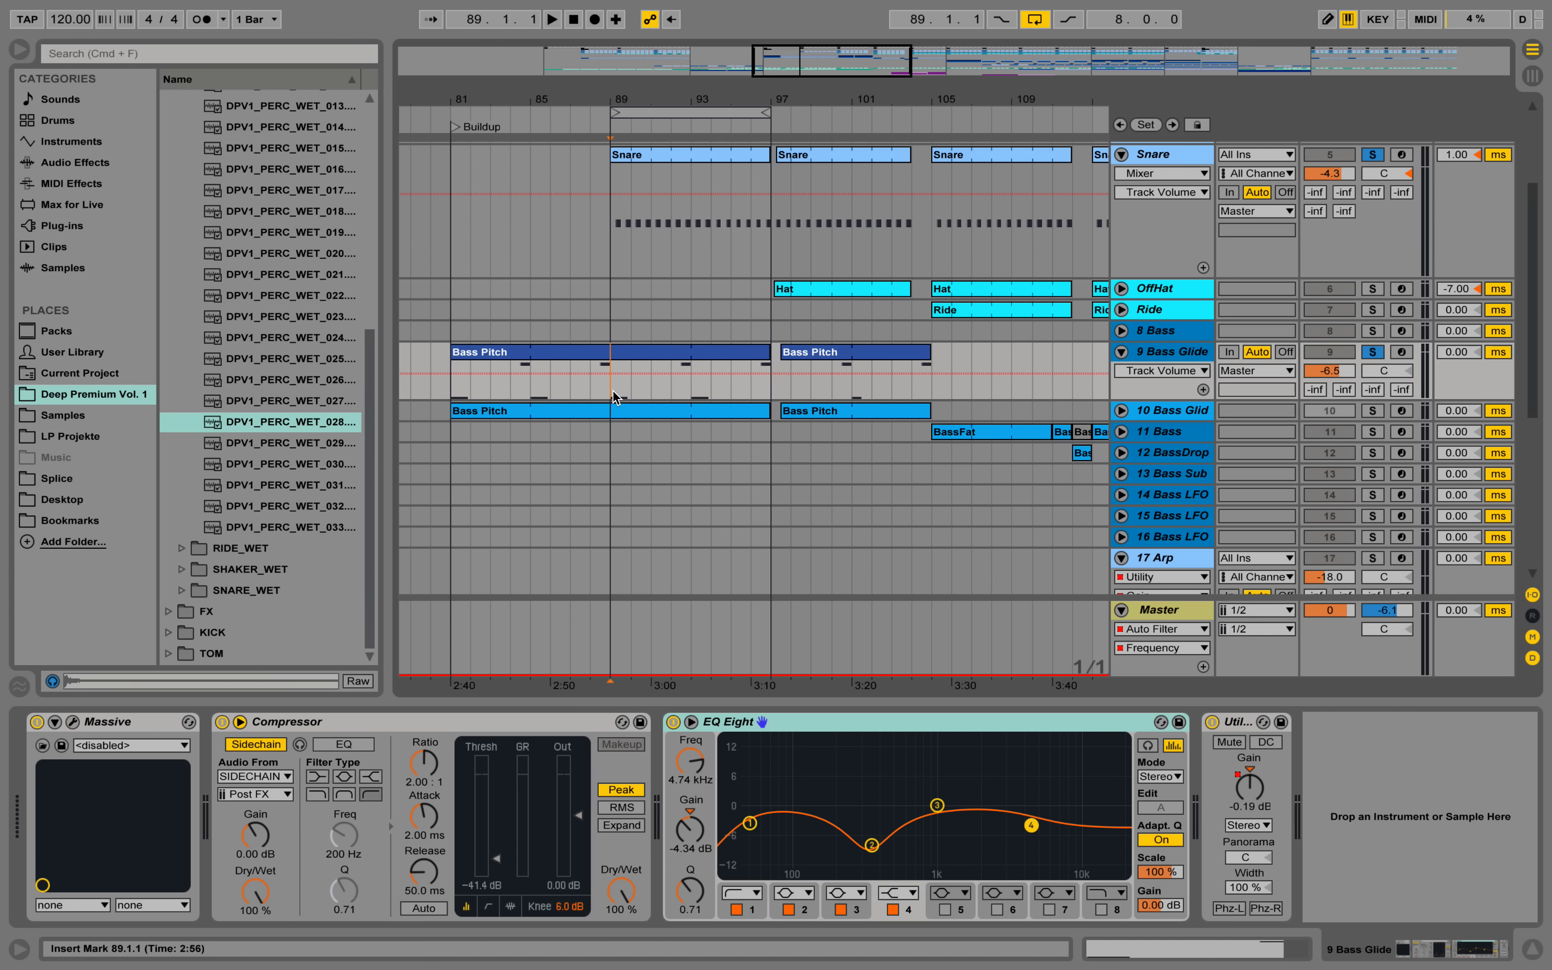
key("space")
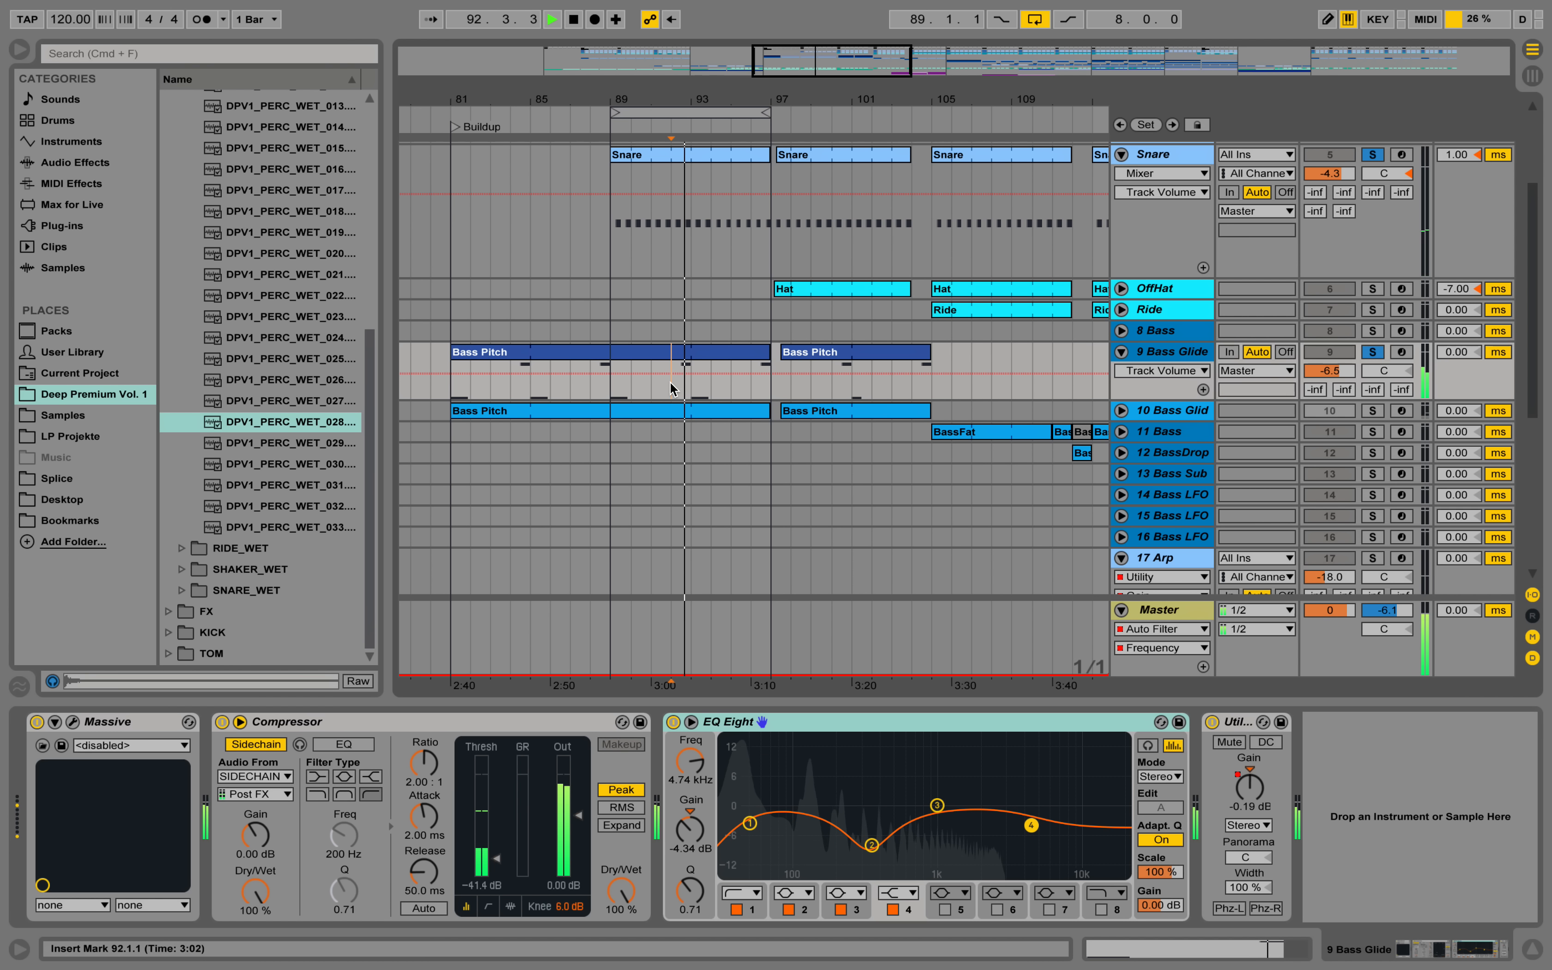
left_click_drag(670, 382, 708, 385)
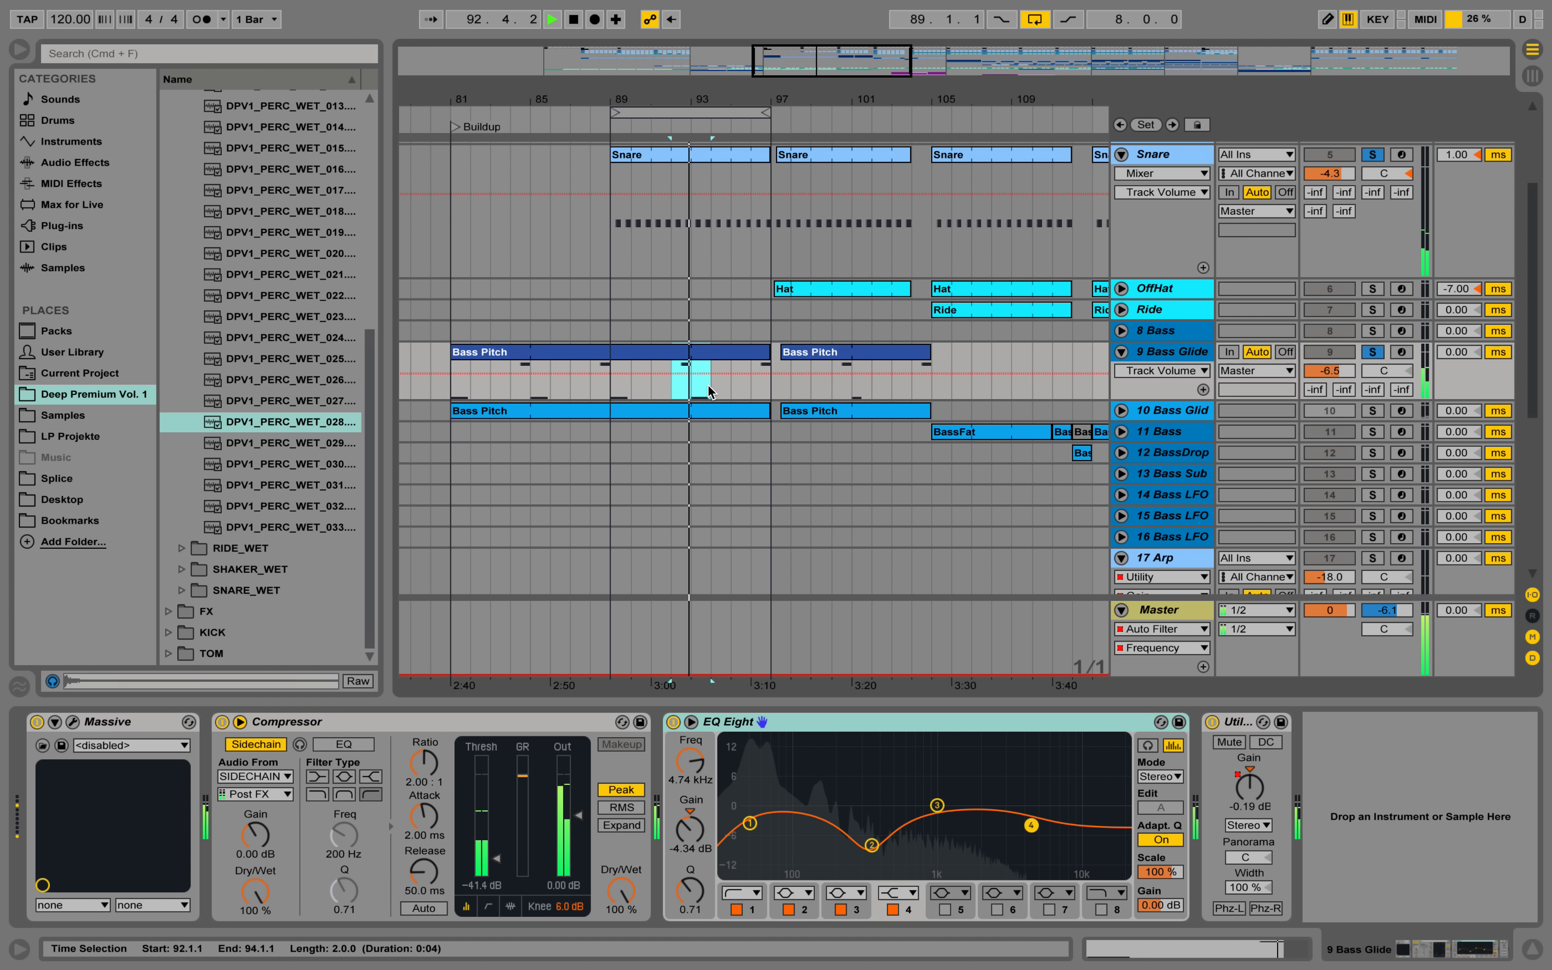
key("super+l")
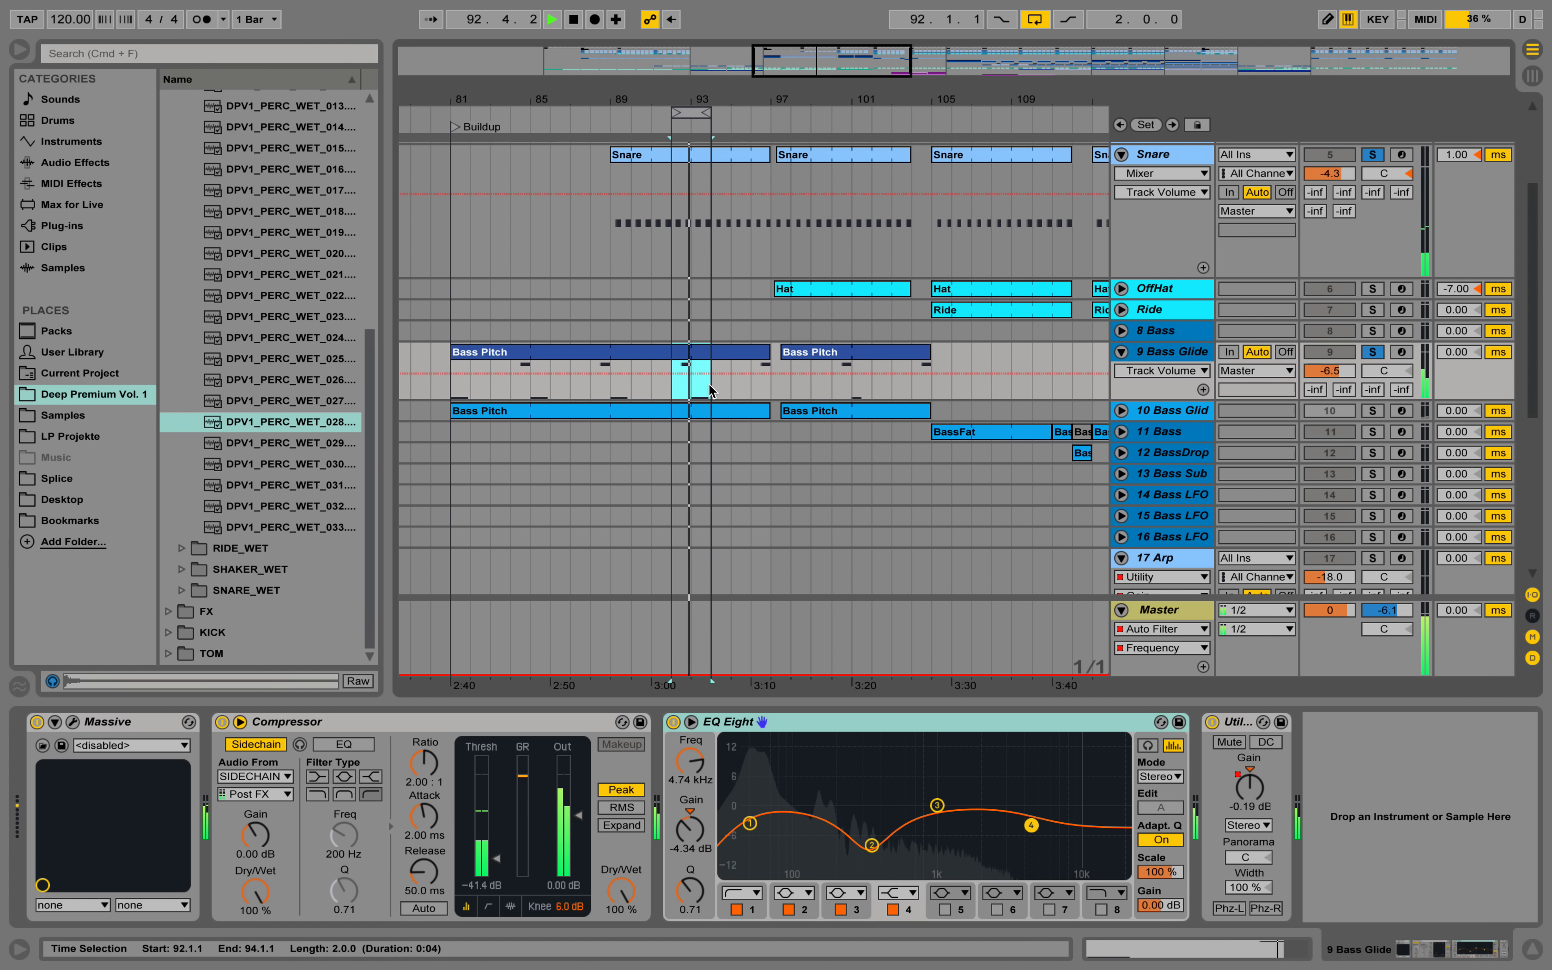
key("space")
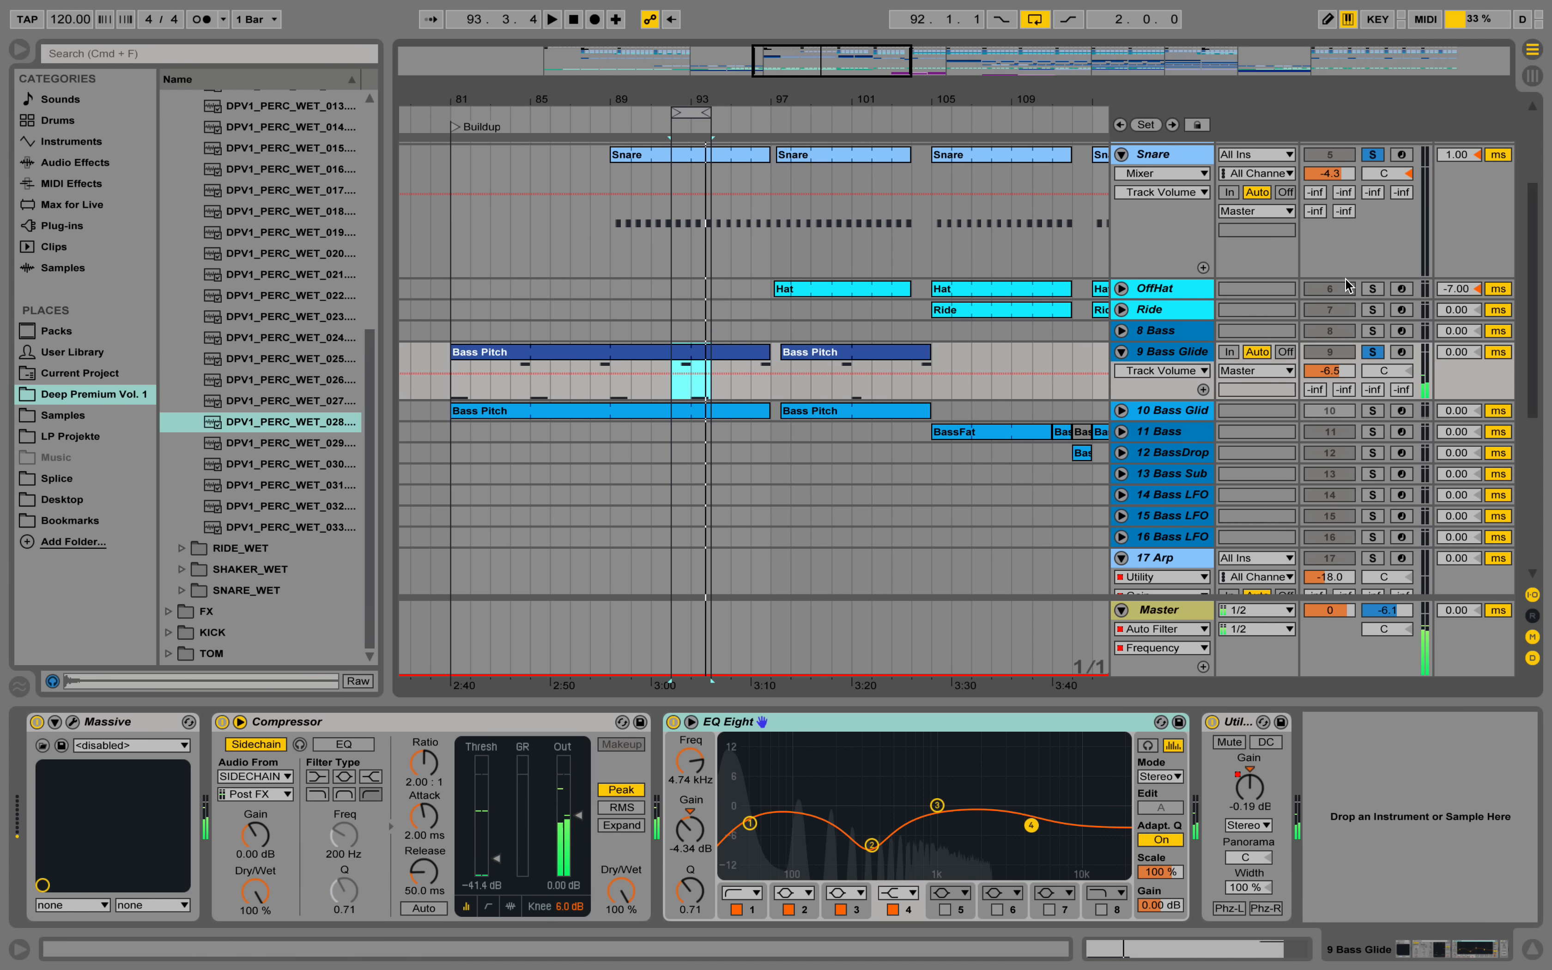
Reopen the Massive synth window of the 9 Bass Glide track.
scroll(1348, 285, "up", 6)
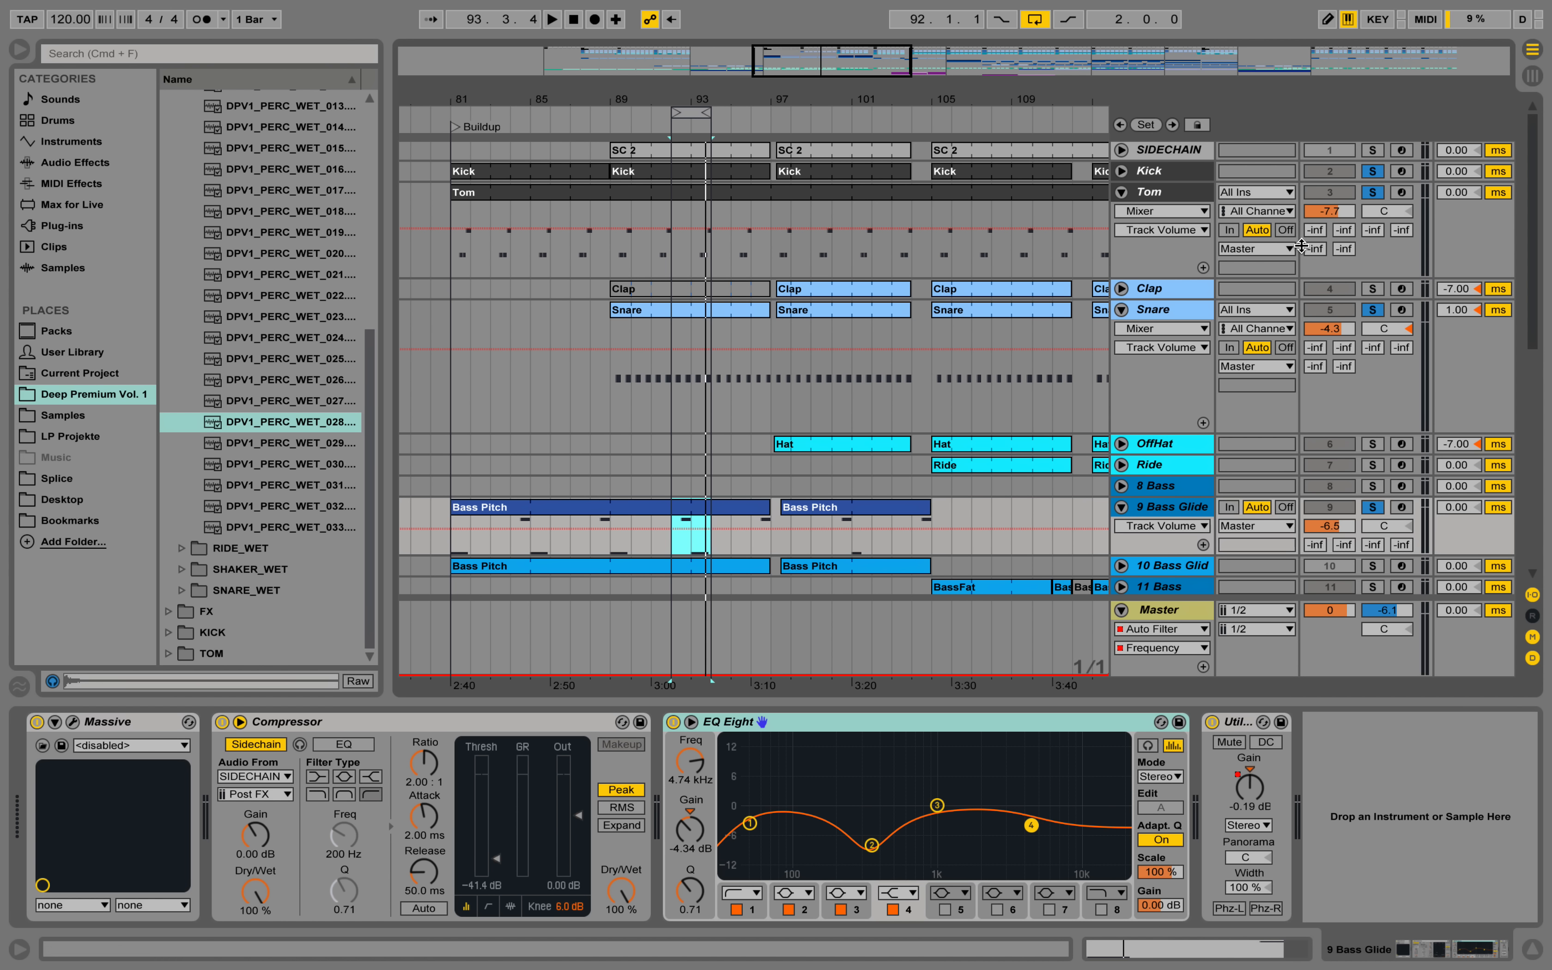
left_click(73, 723)
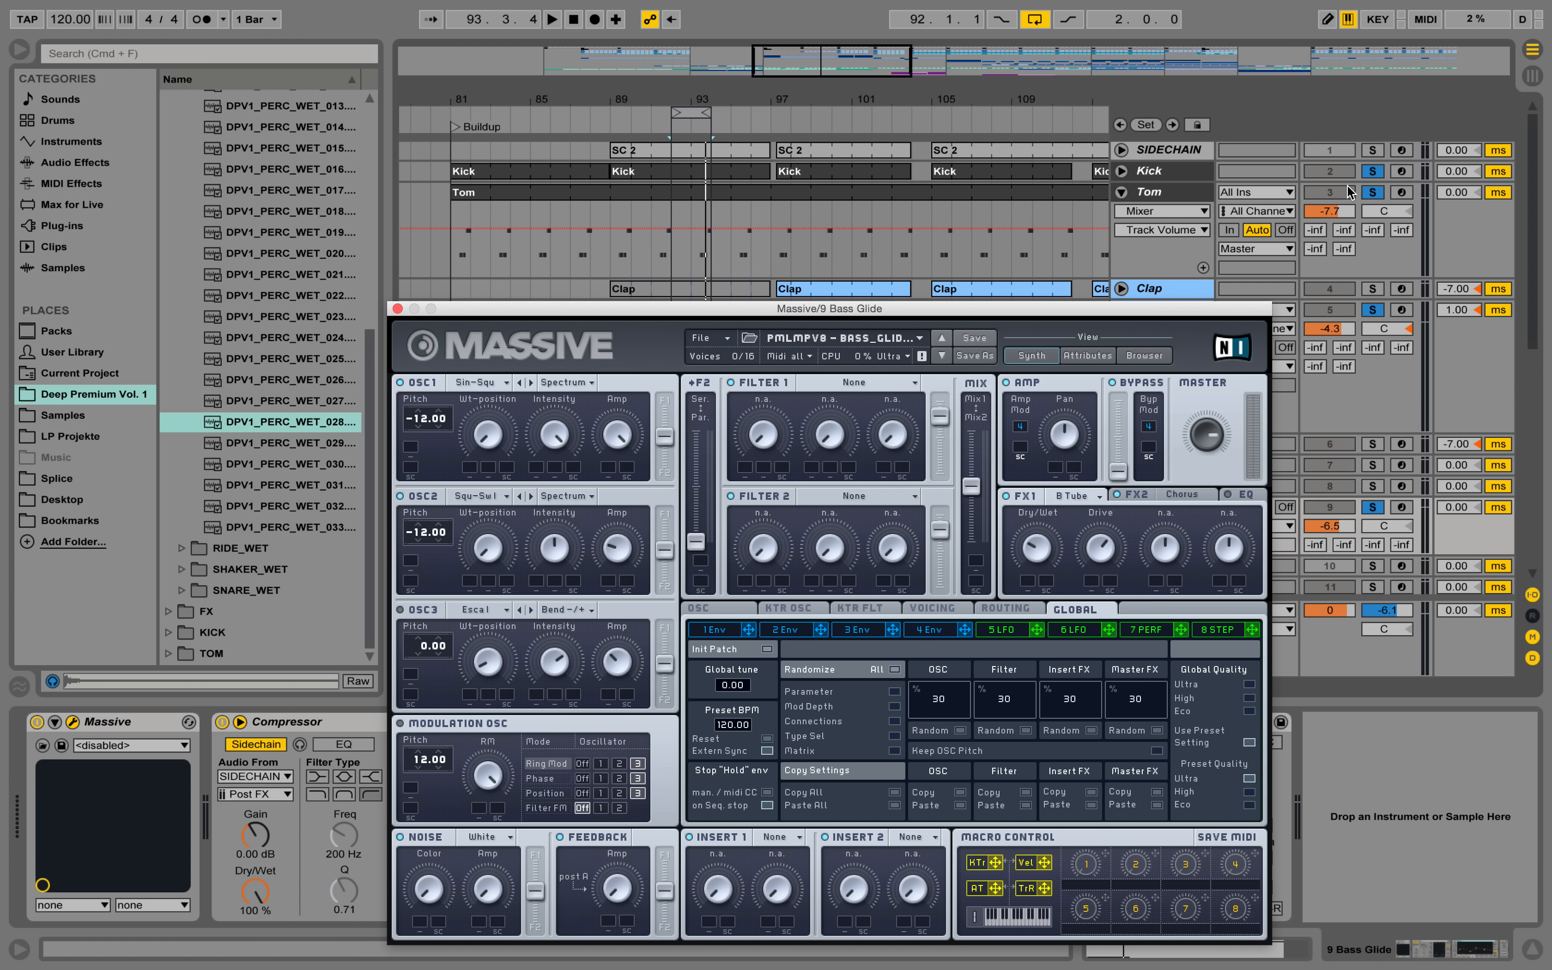
Take the Tom and Snare tracks out of solo and play the loop with the Massive window moved clear of their controls.
left_click(1374, 193)
left_click(1377, 312)
left_click_drag(1080, 313, 1117, 150)
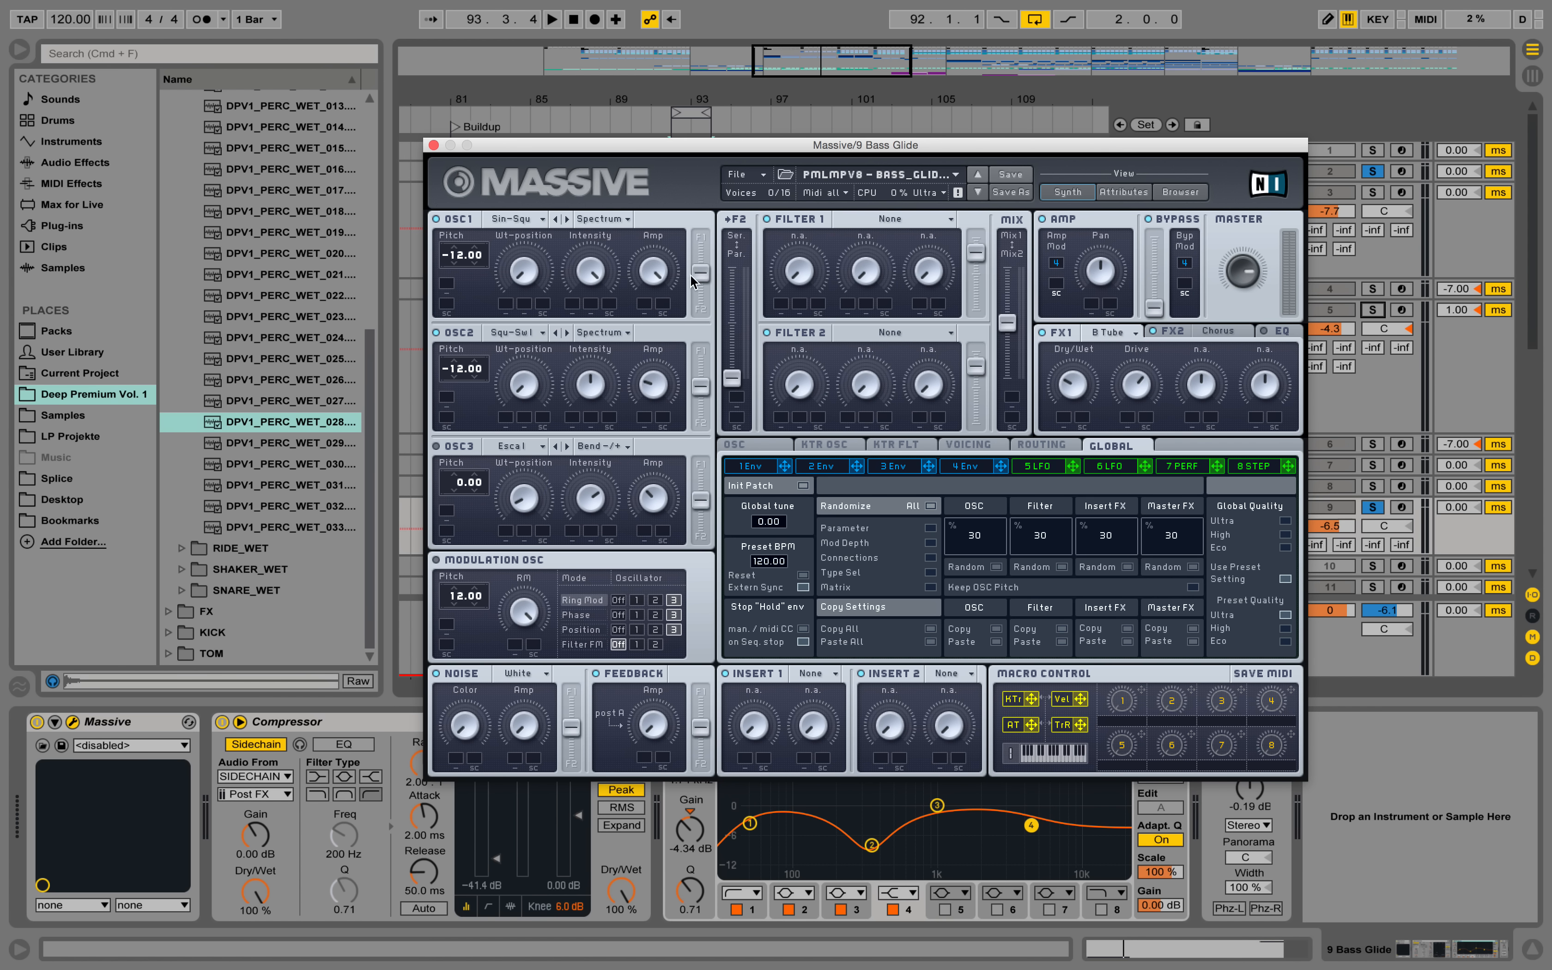
key("space")
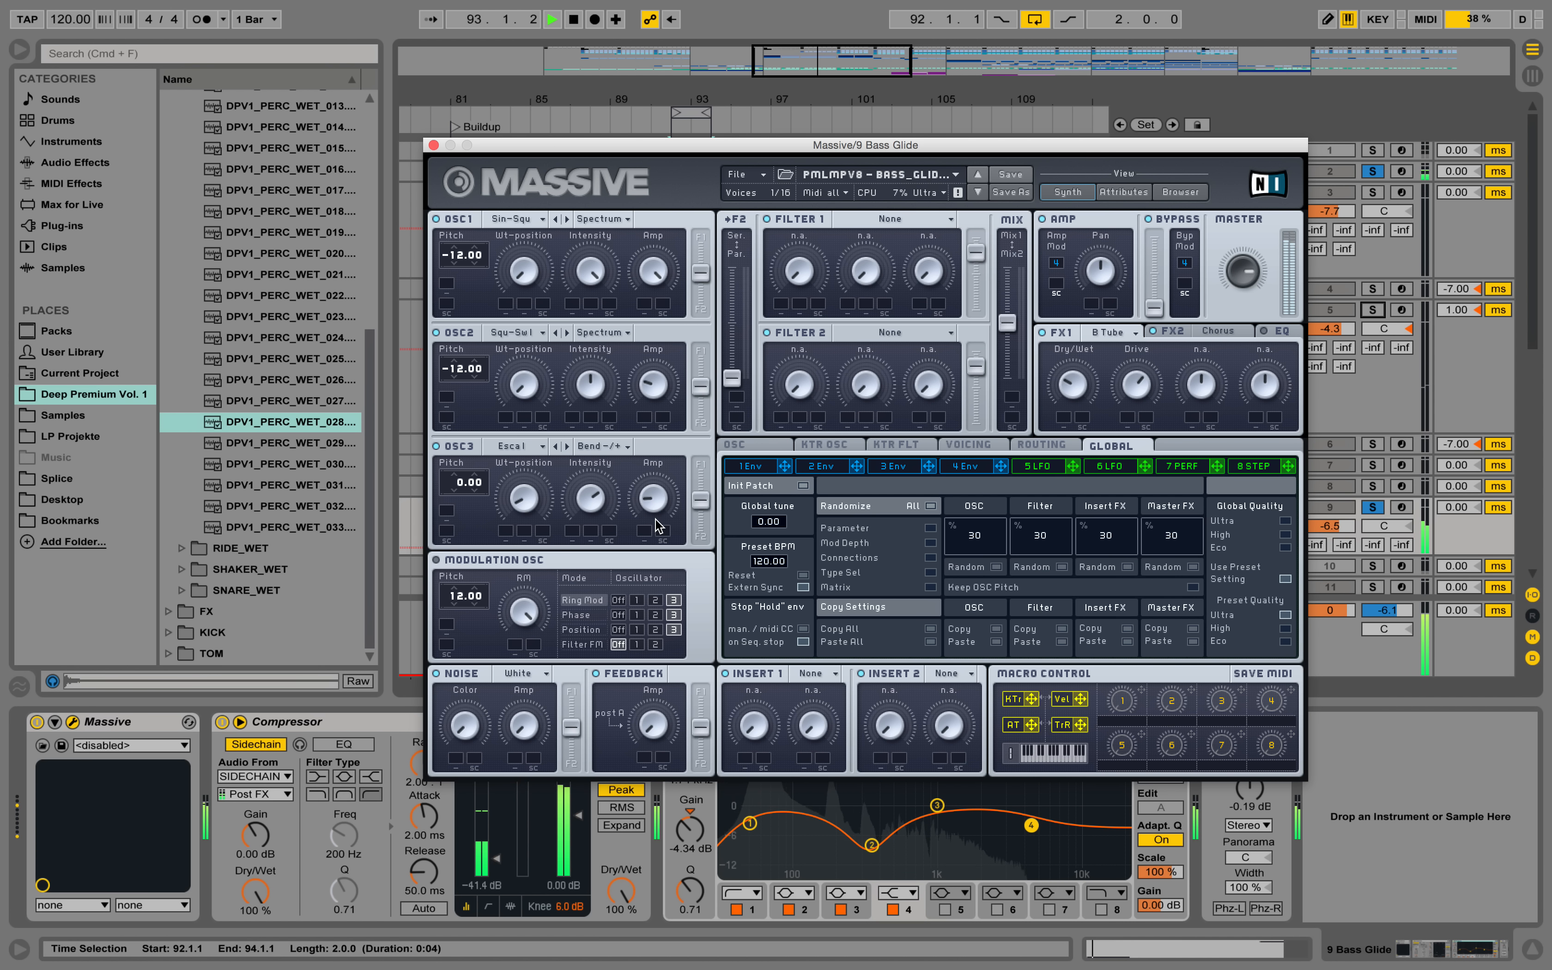
key("space")
Select the Escalation I wavetable and the Bend -/+ mode for OSC3 in Massive.
left_click(541, 447)
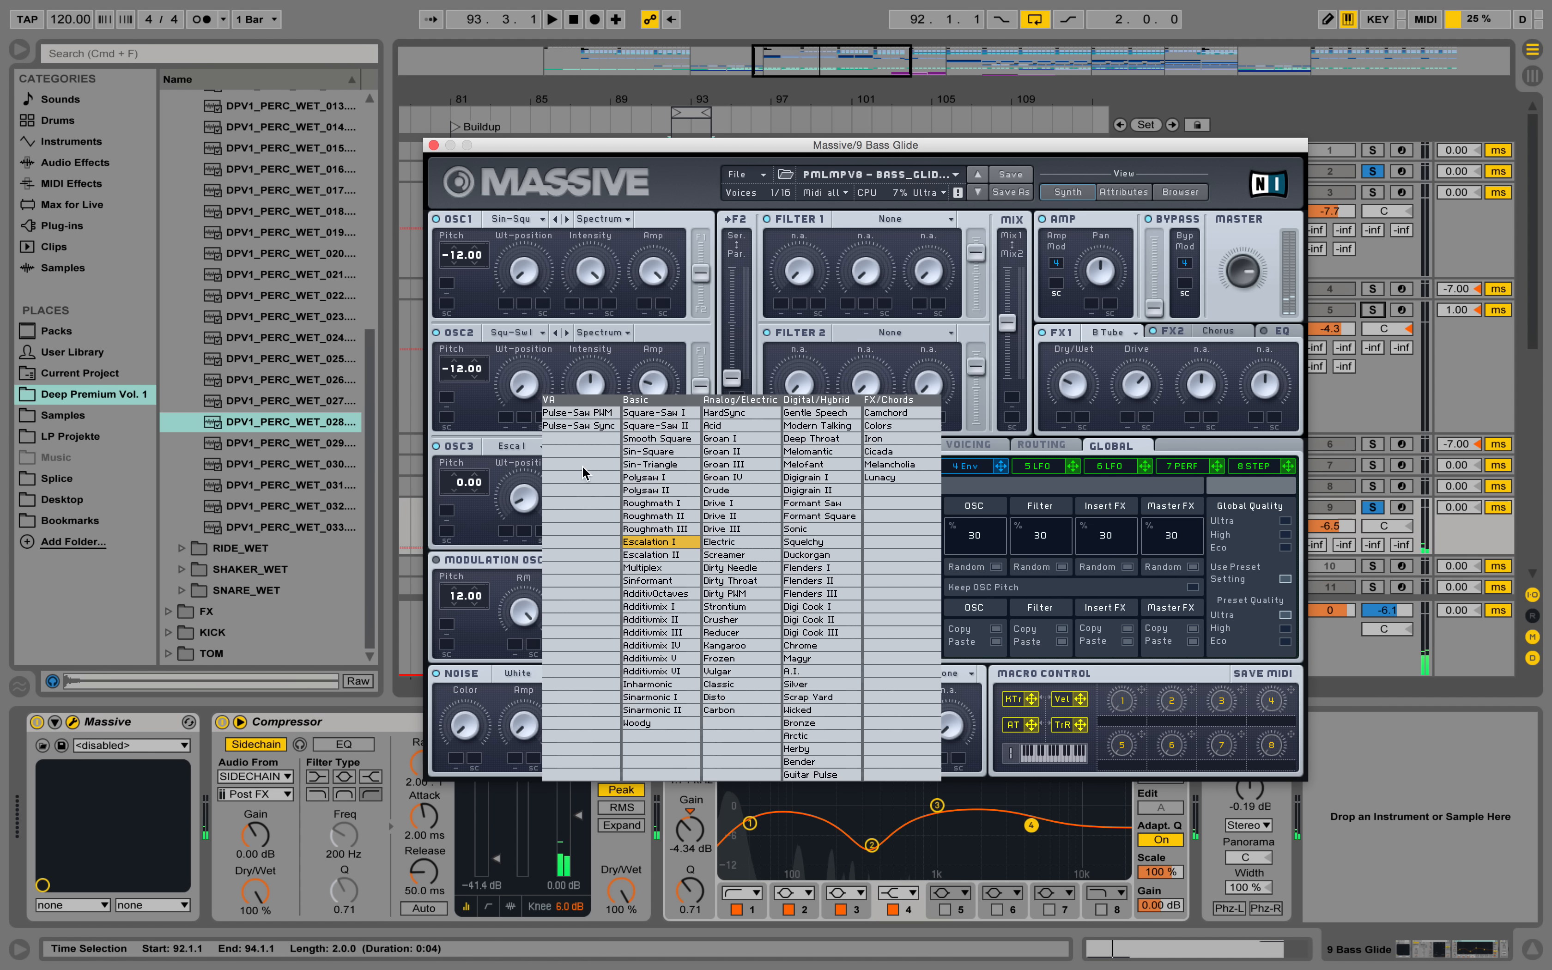
left_click(675, 546)
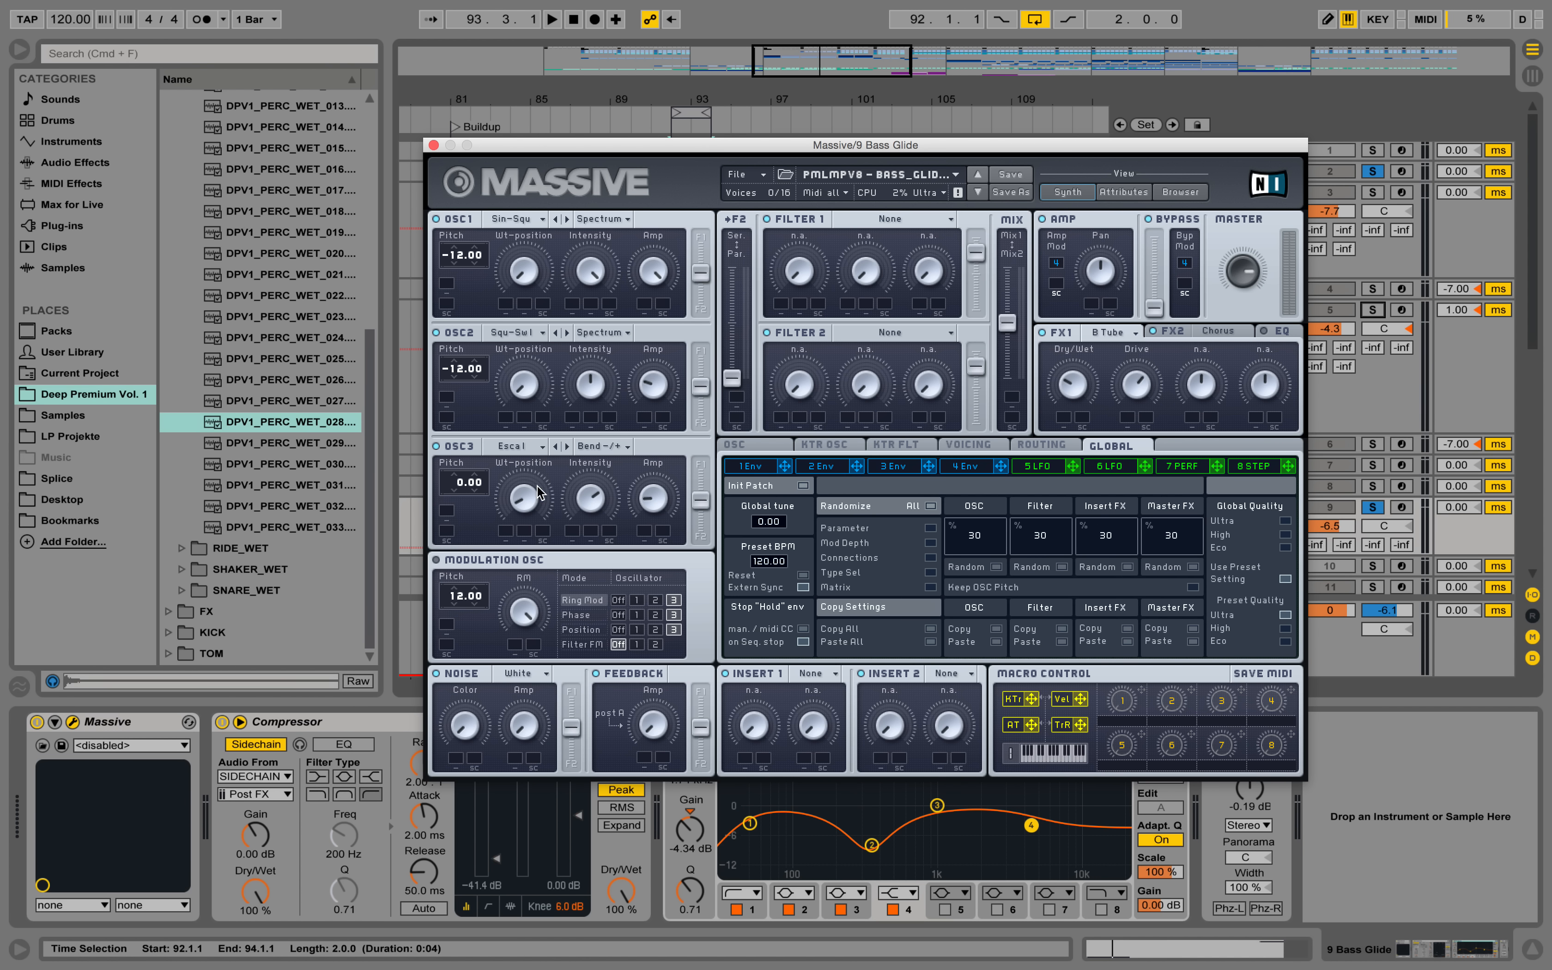
left_click(616, 449)
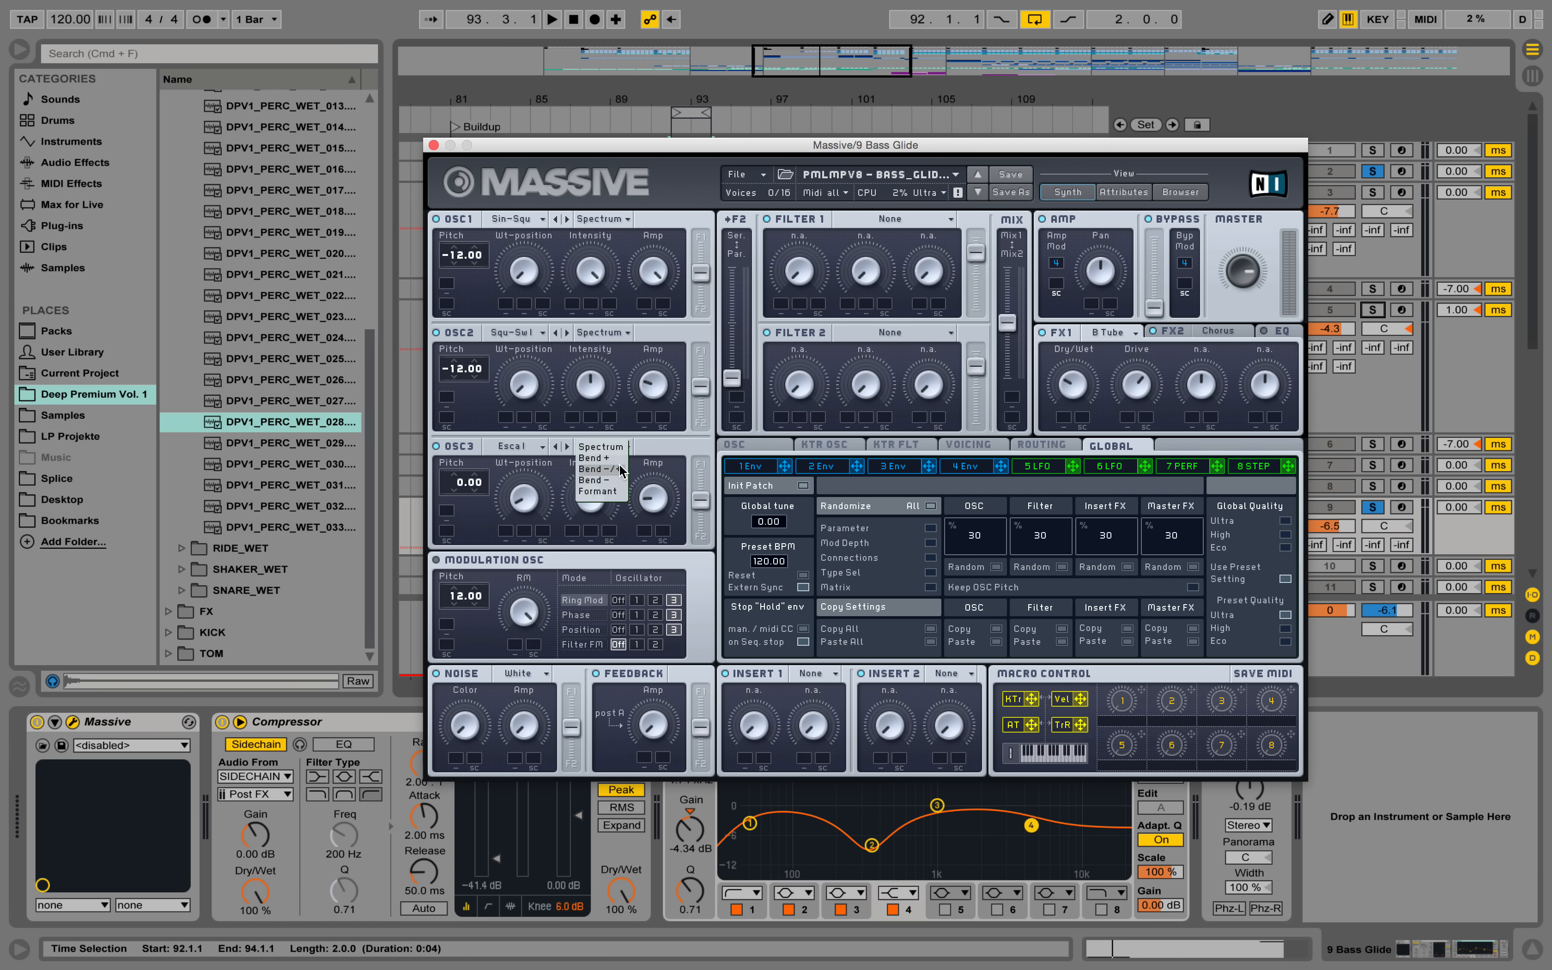
left_click(599, 468)
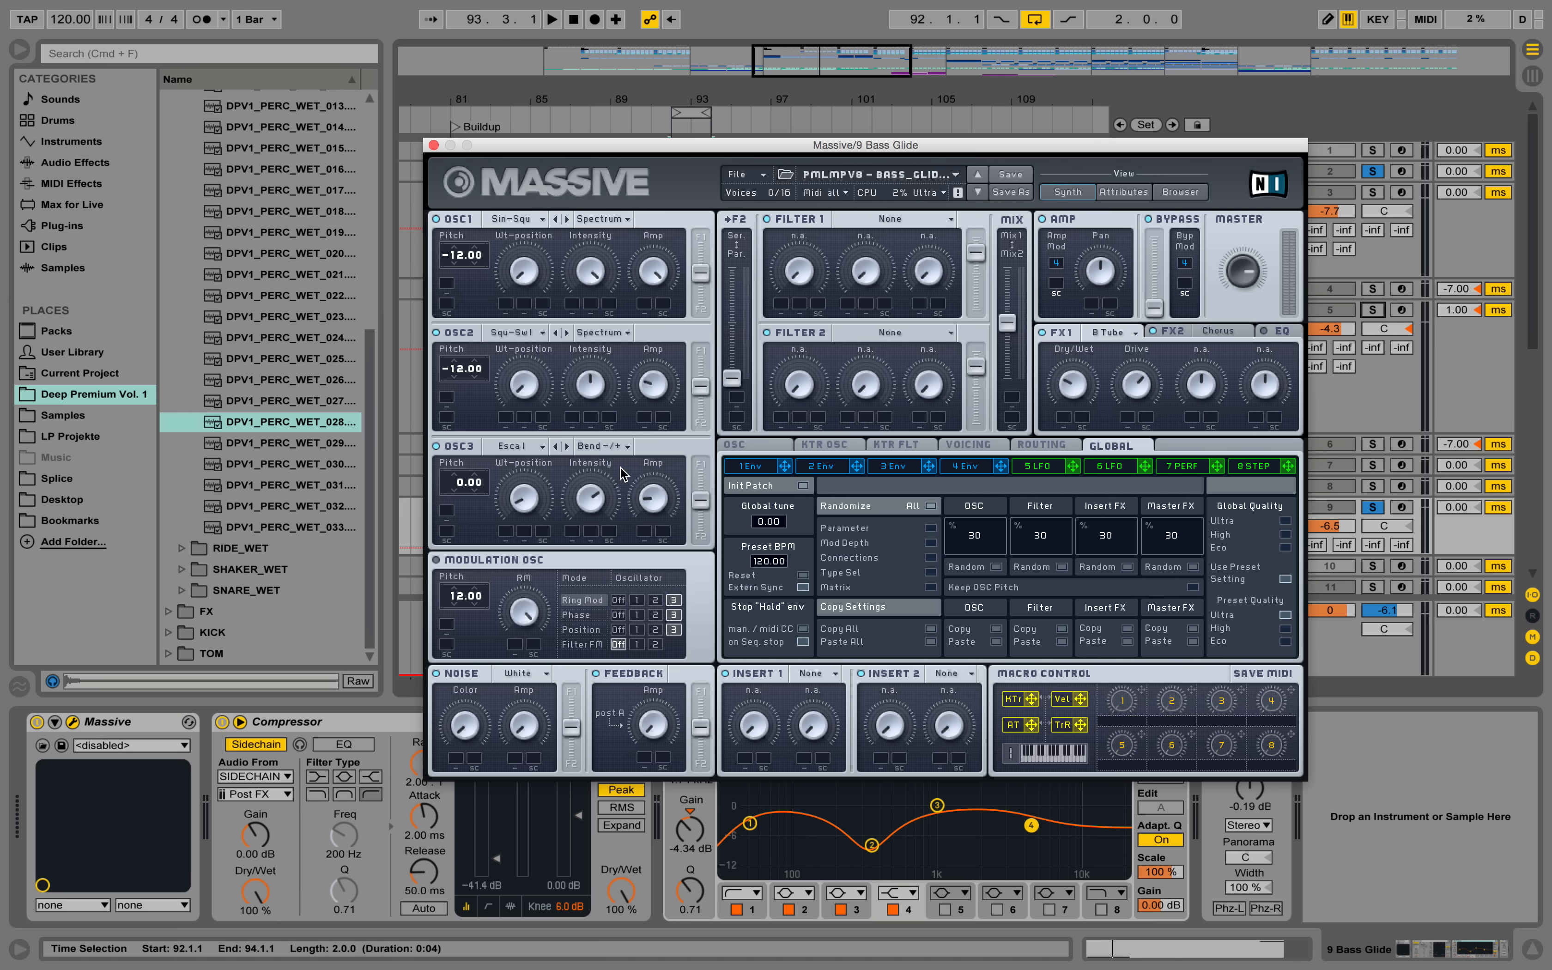
Audition OSC3 in Spectrum mode over the loop and return it to Bend -/+.
left_click(614, 454)
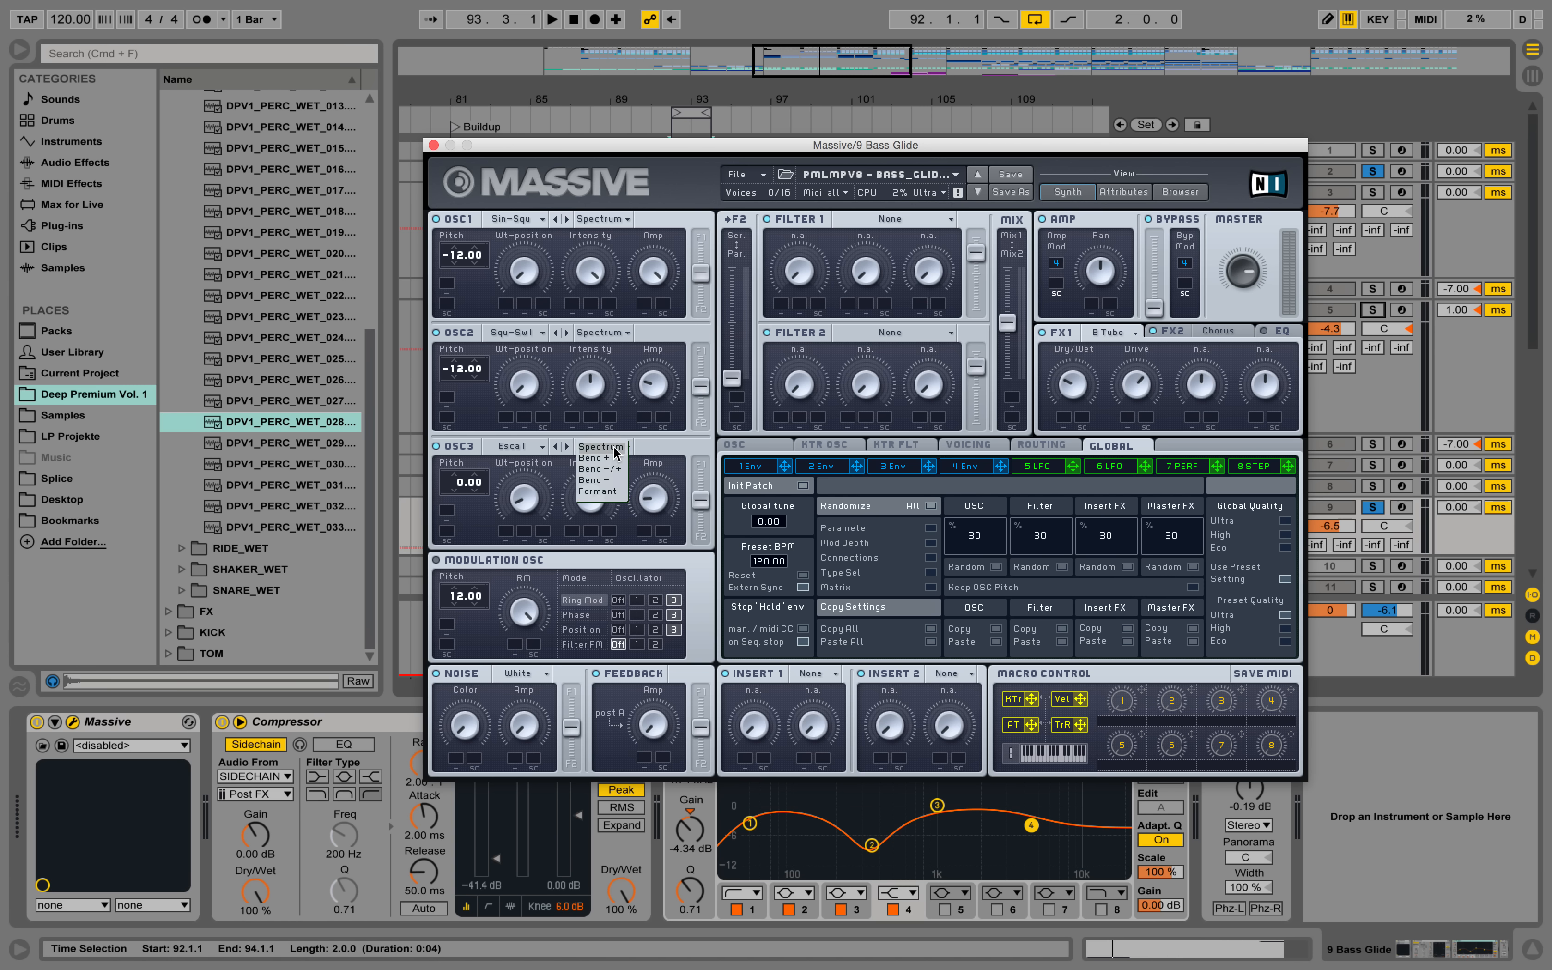
left_click(615, 454)
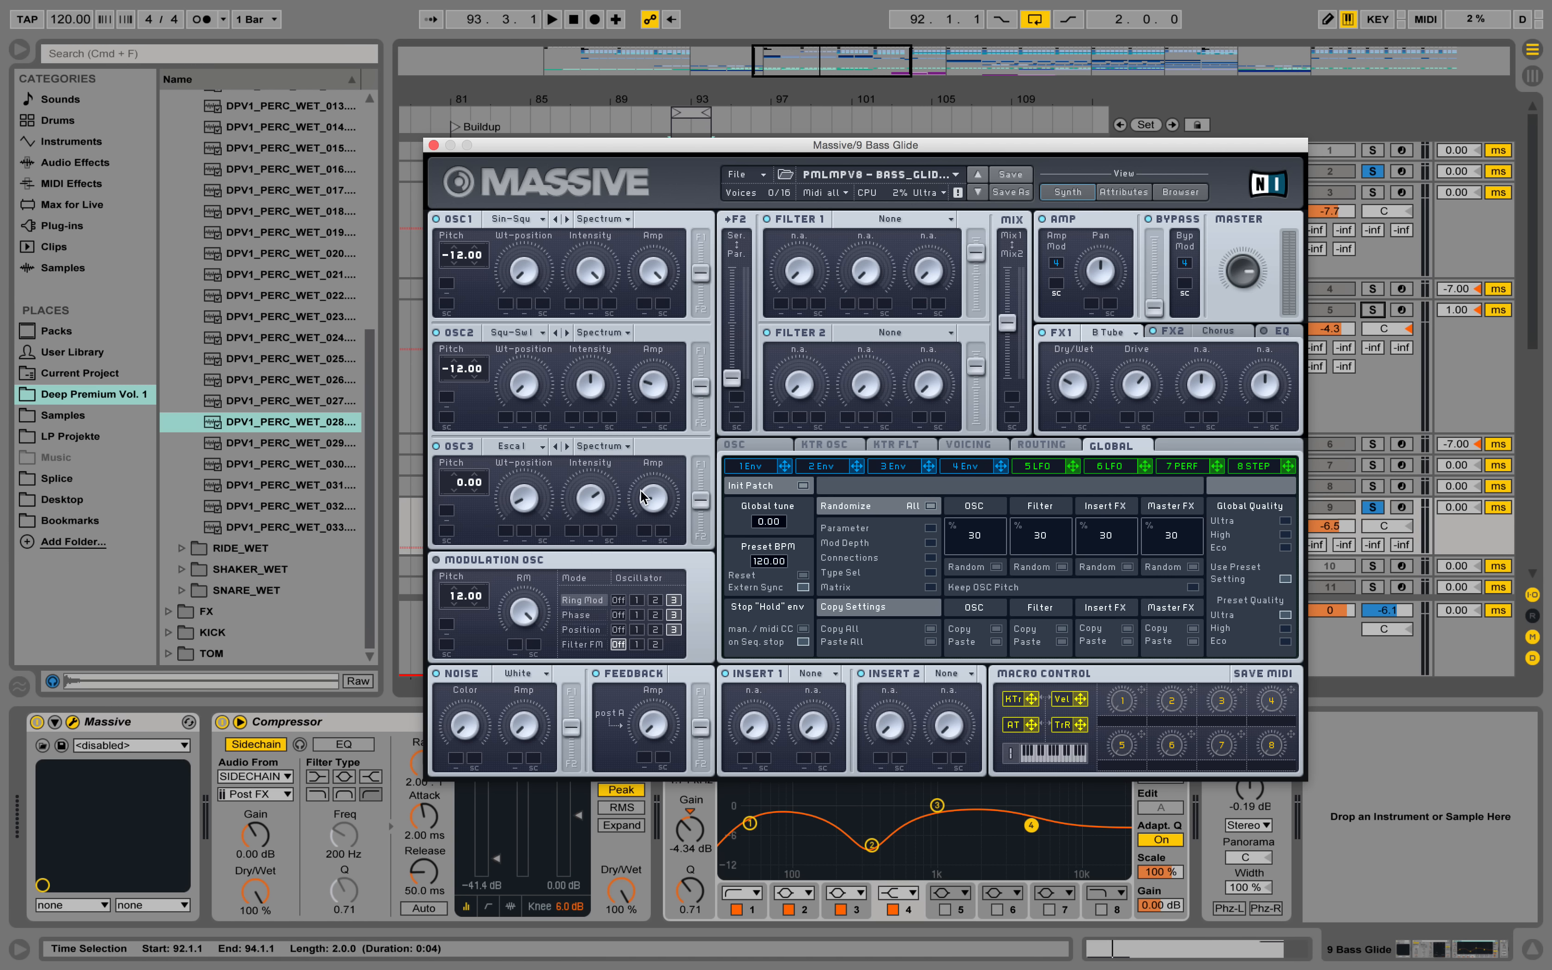
key("space")
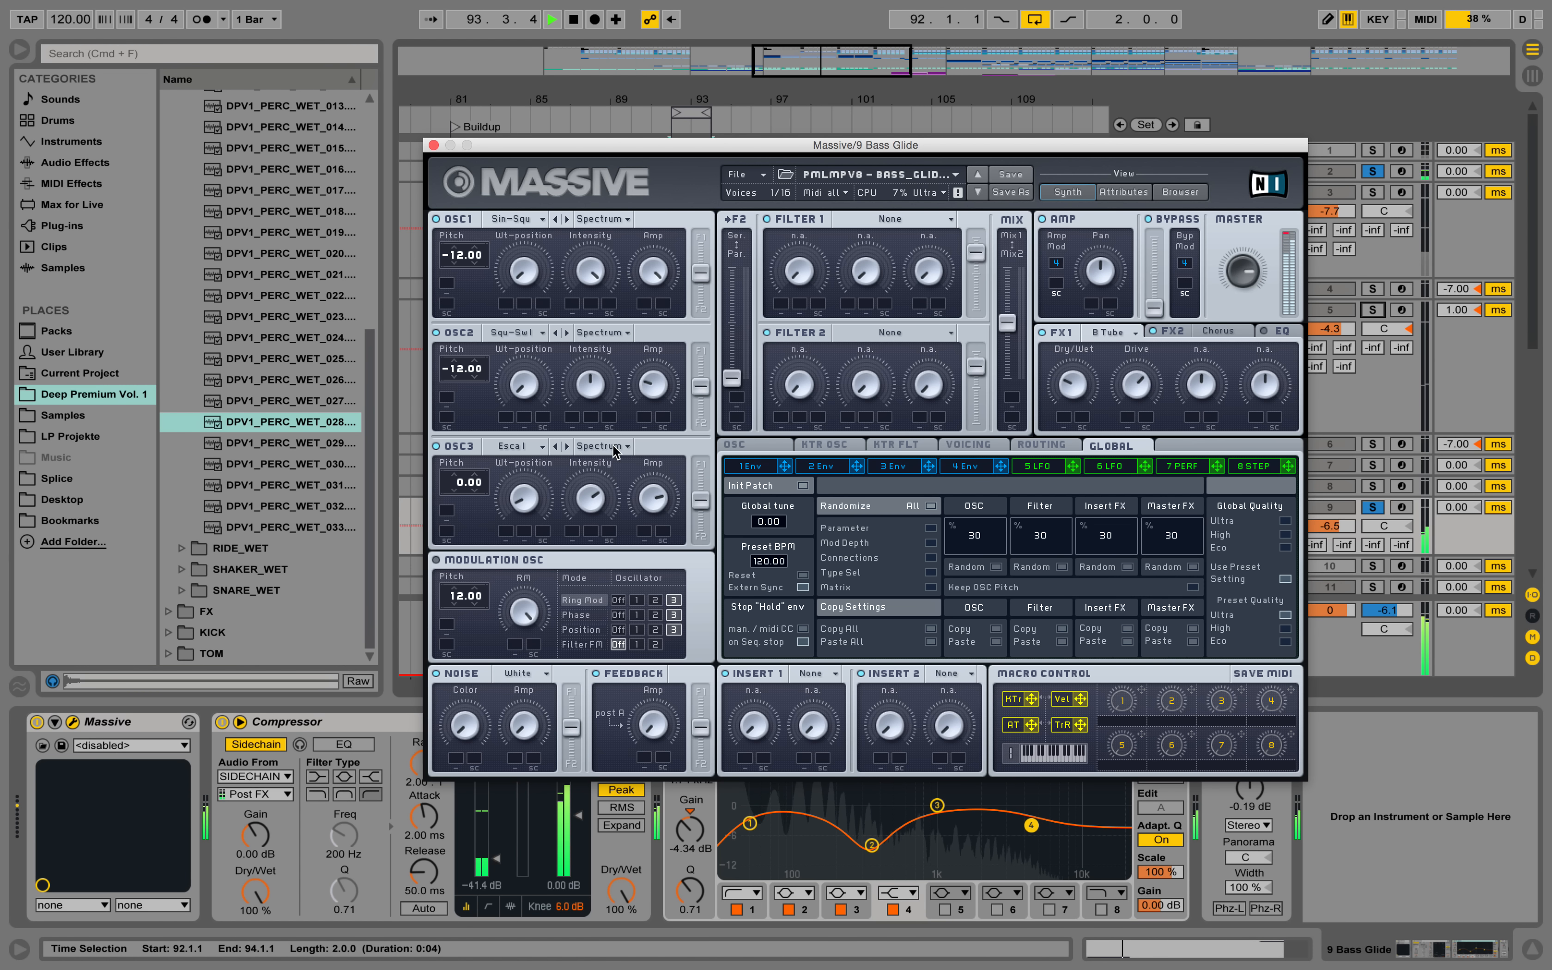
left_click(614, 448)
left_click(603, 495)
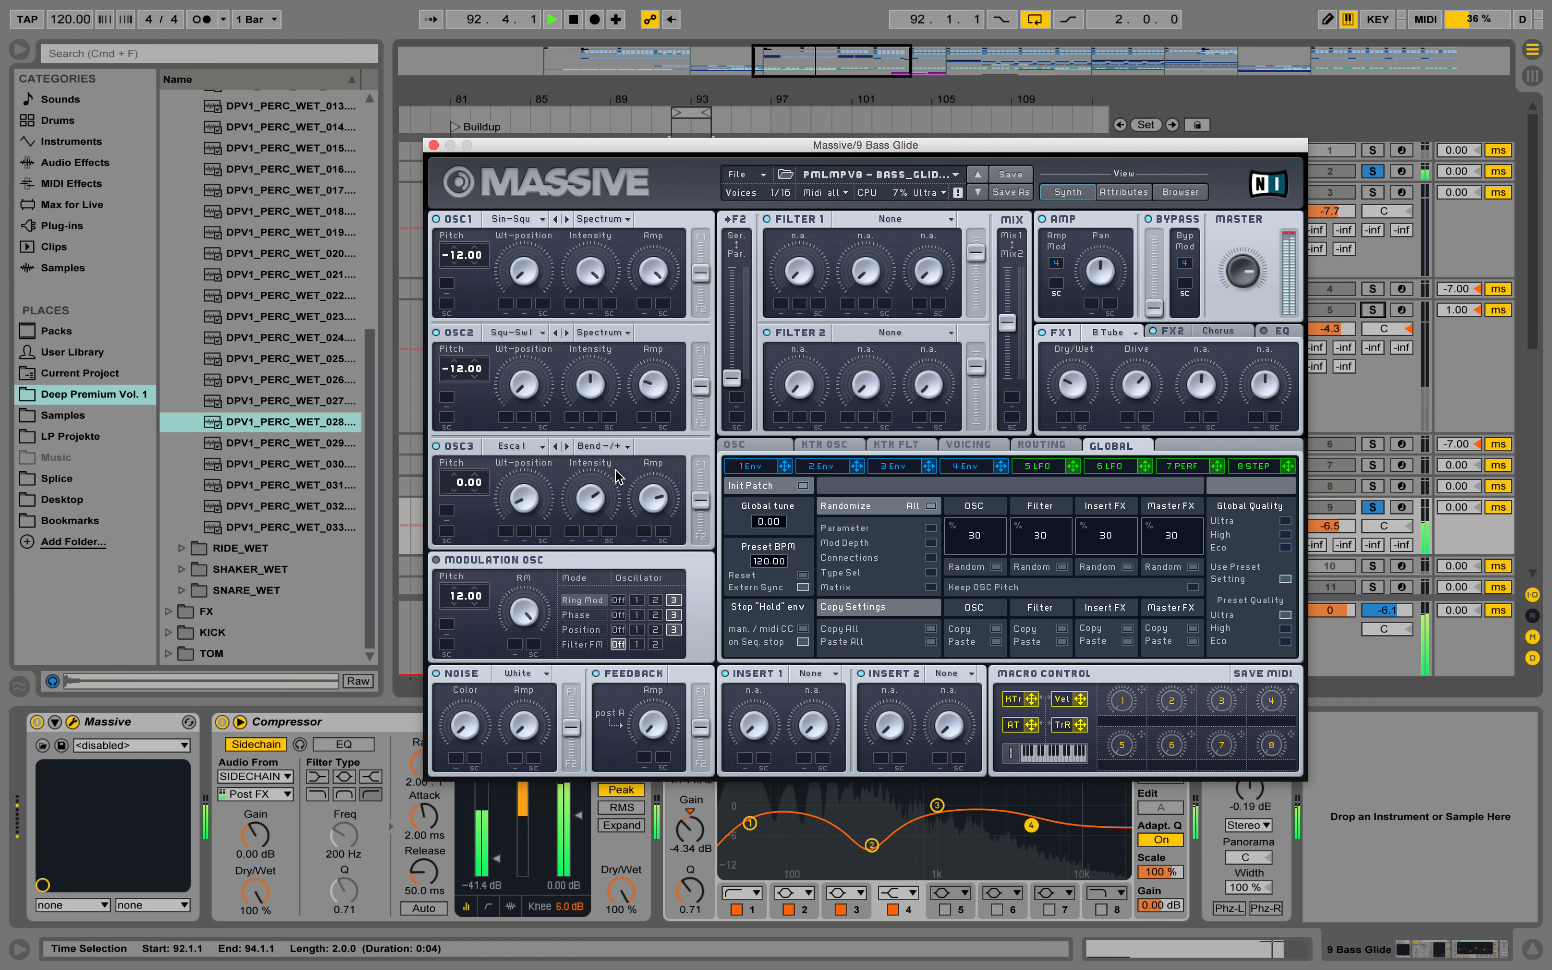
Lower OSC3's Amp level while the loop plays, replay the result and stop playback.
left_click_drag(643, 500, 669, 544)
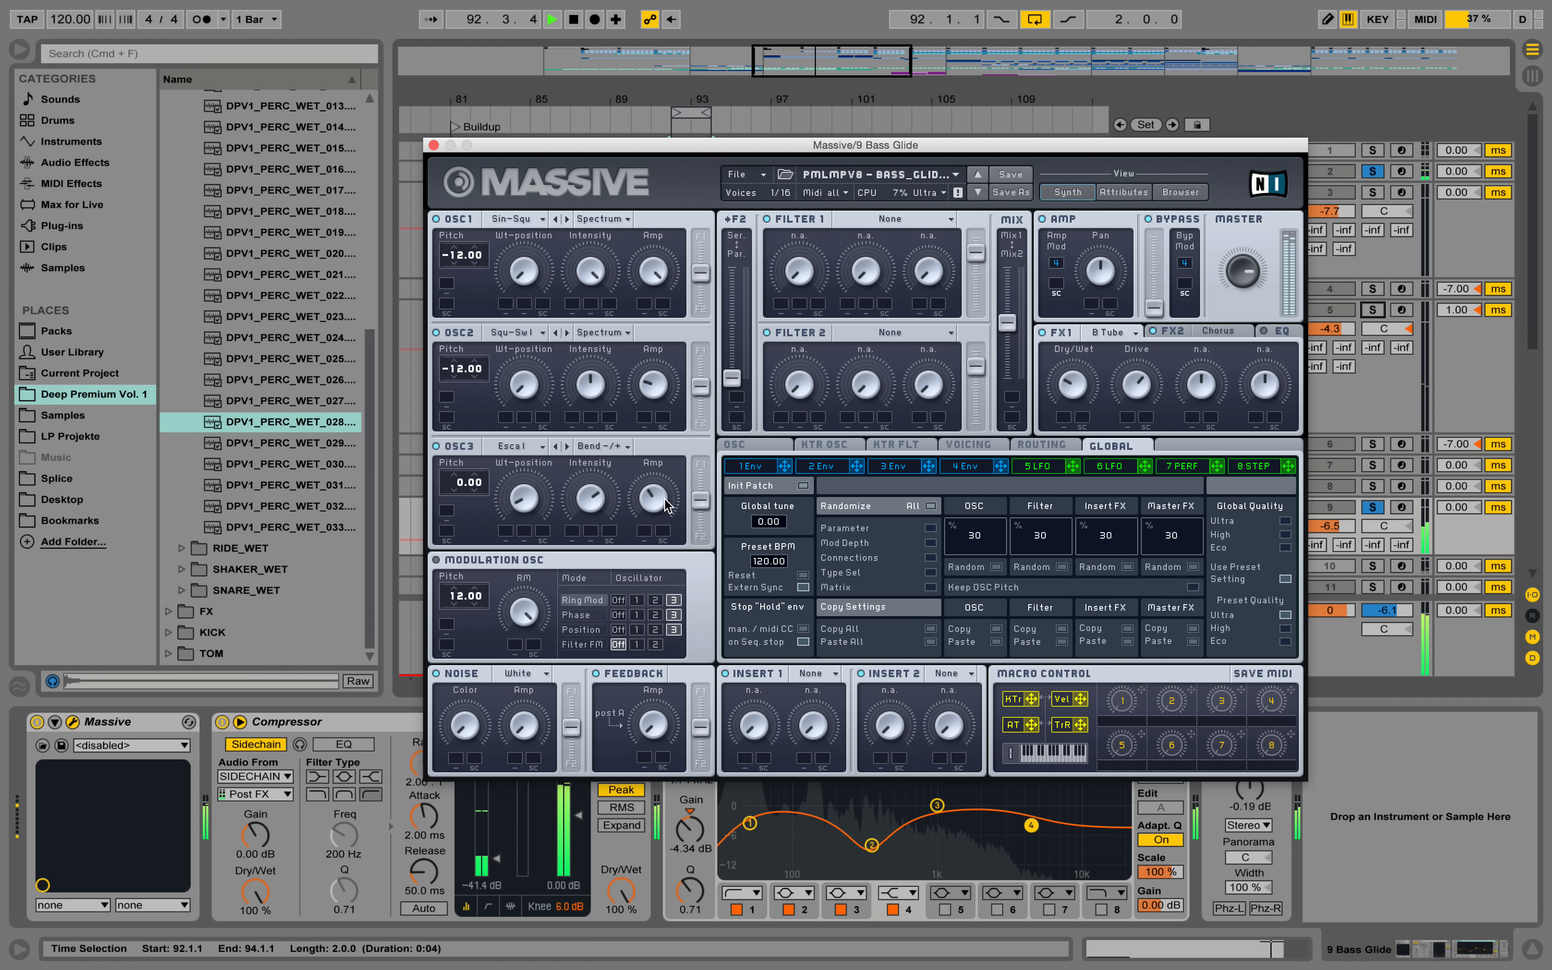
key("space")
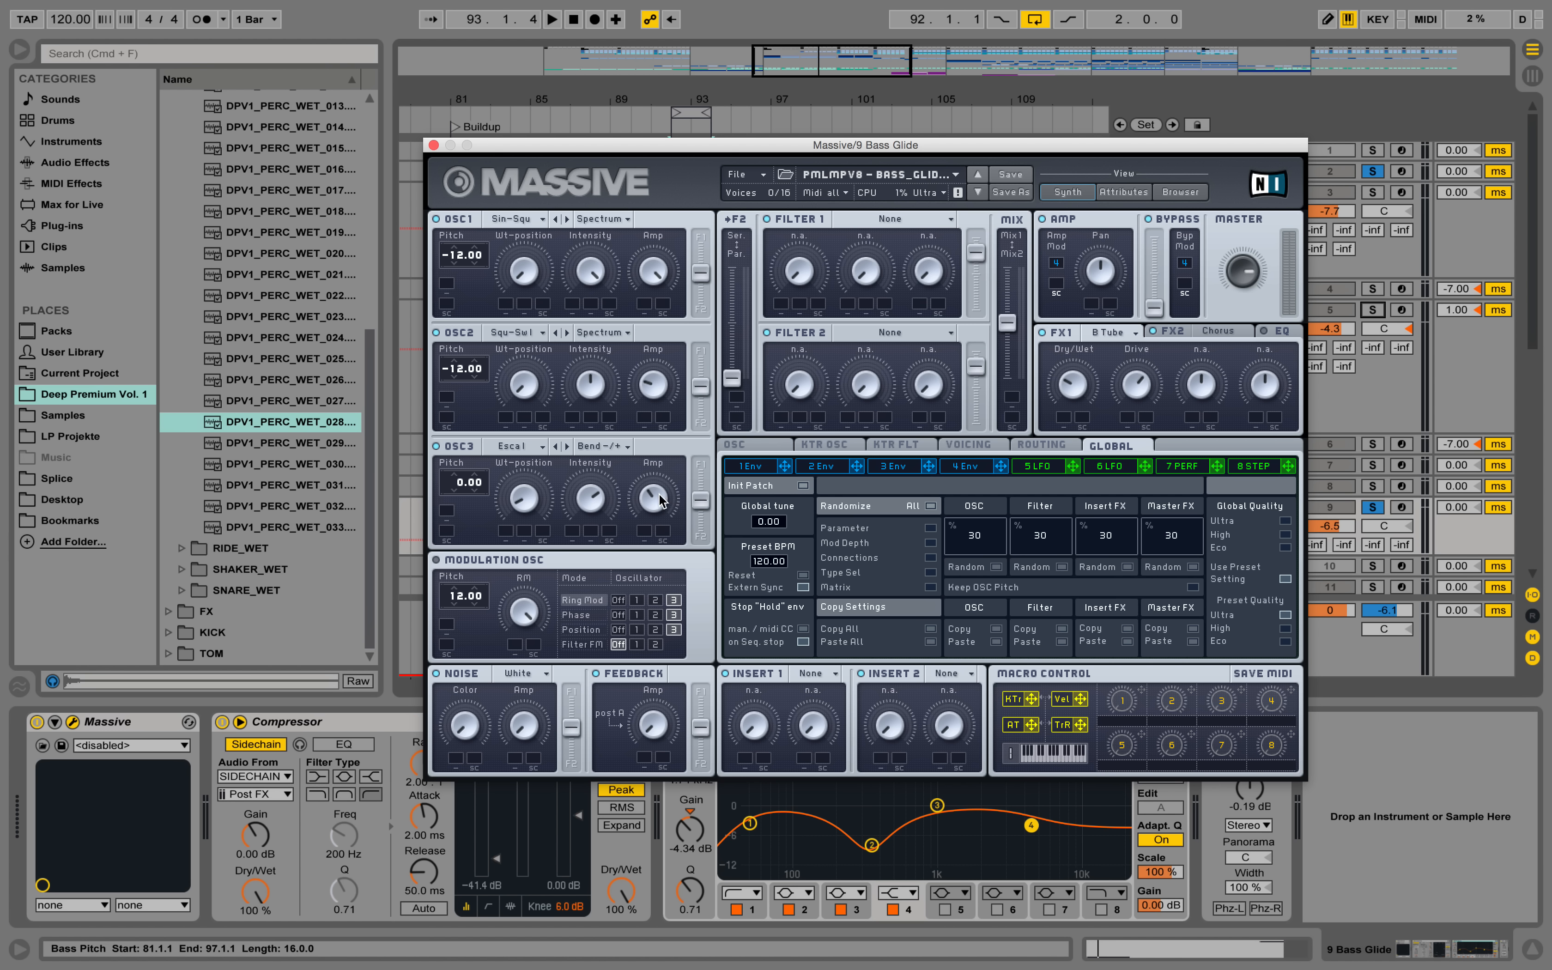
key("space")
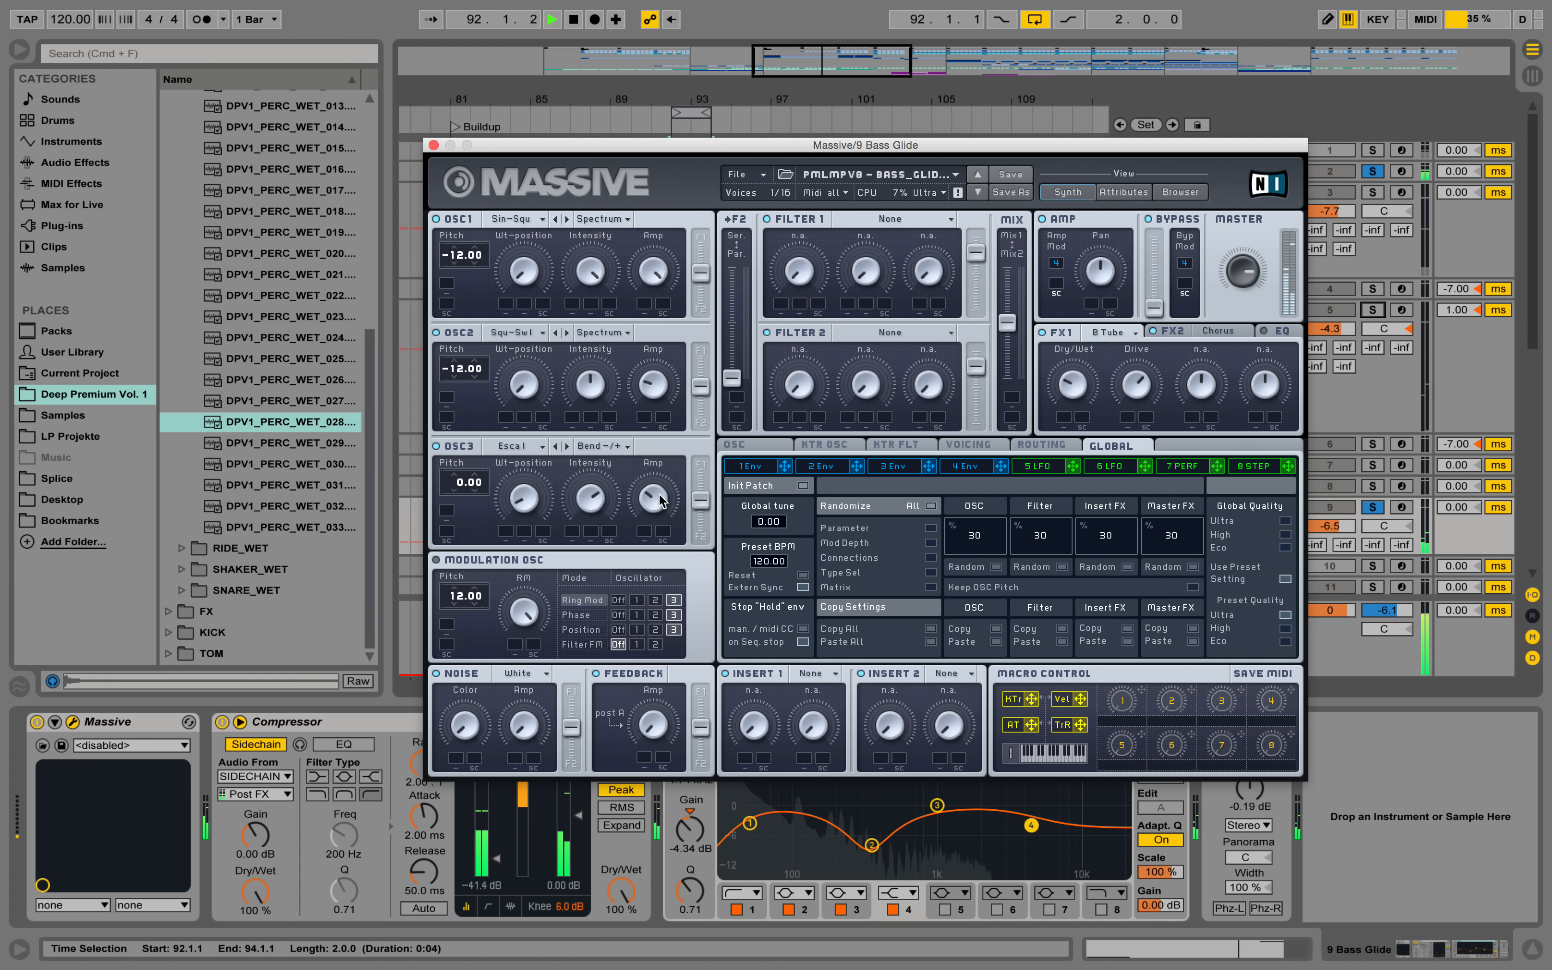
key("space")
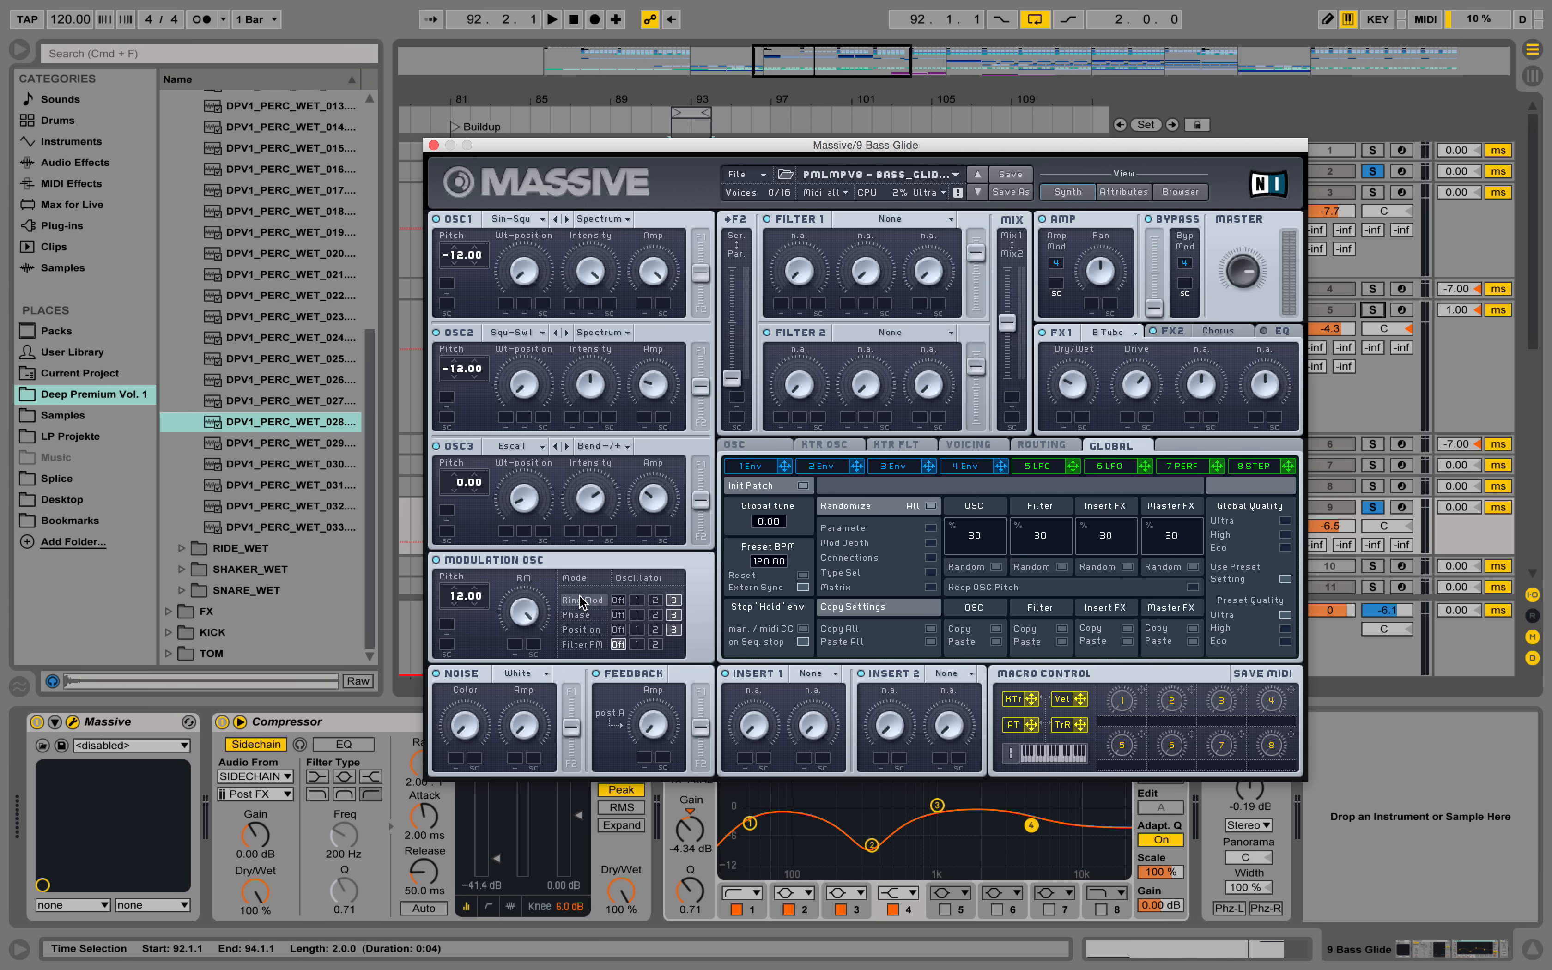
Look at the Modulation OSC's Position mode, return it to Ring Mod and stop playback.
left_click(587, 616)
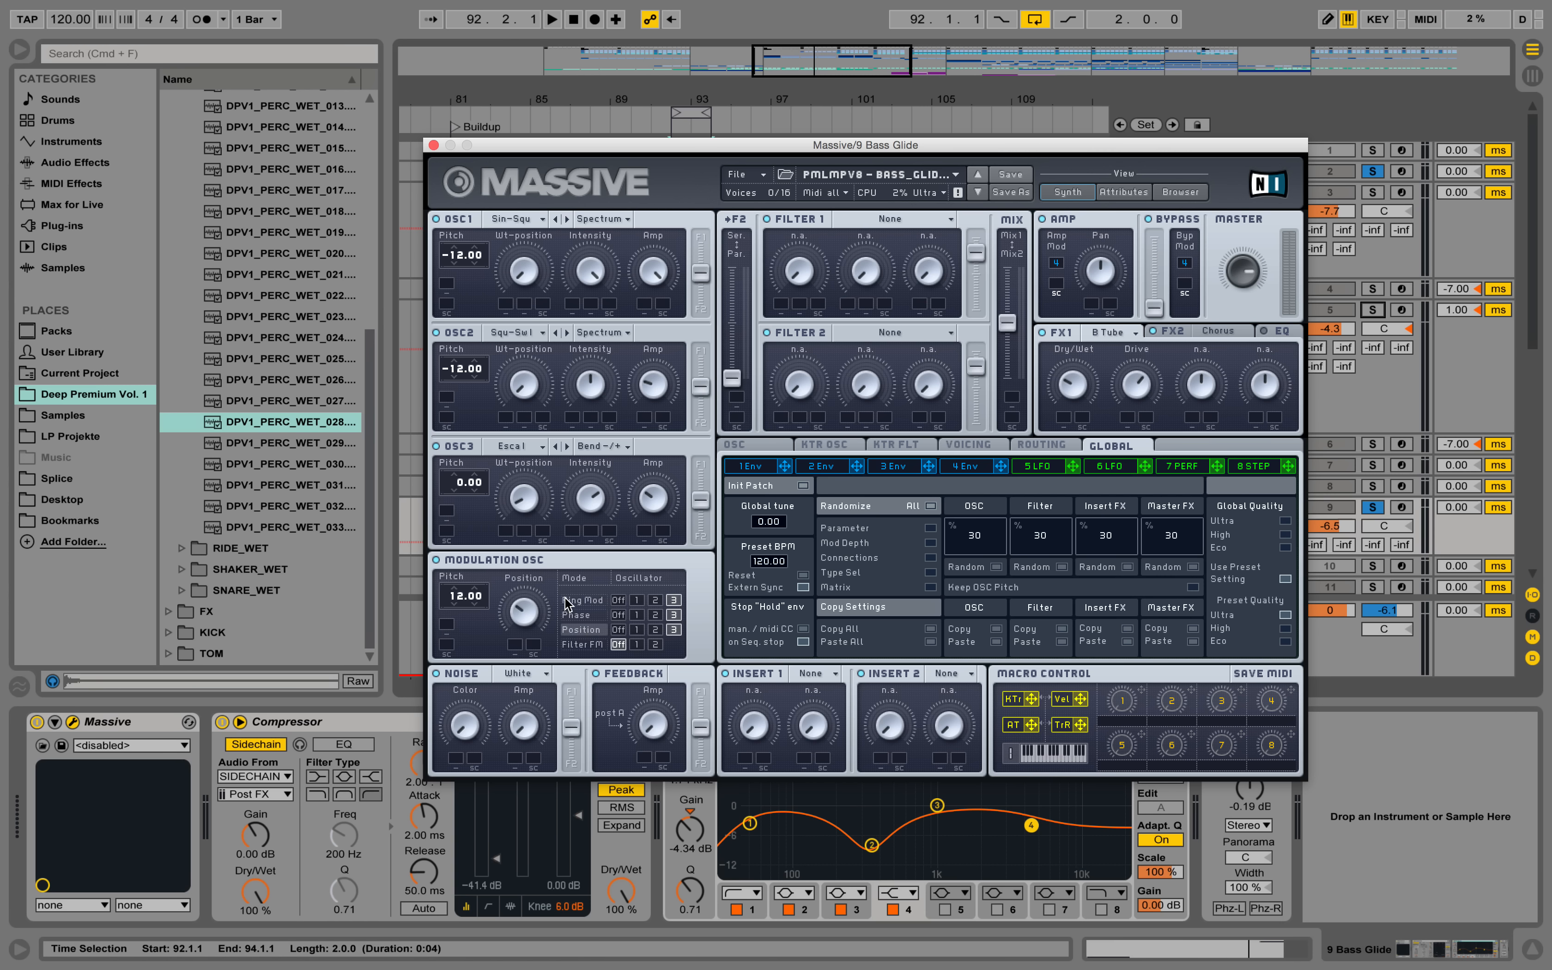
left_click(583, 601)
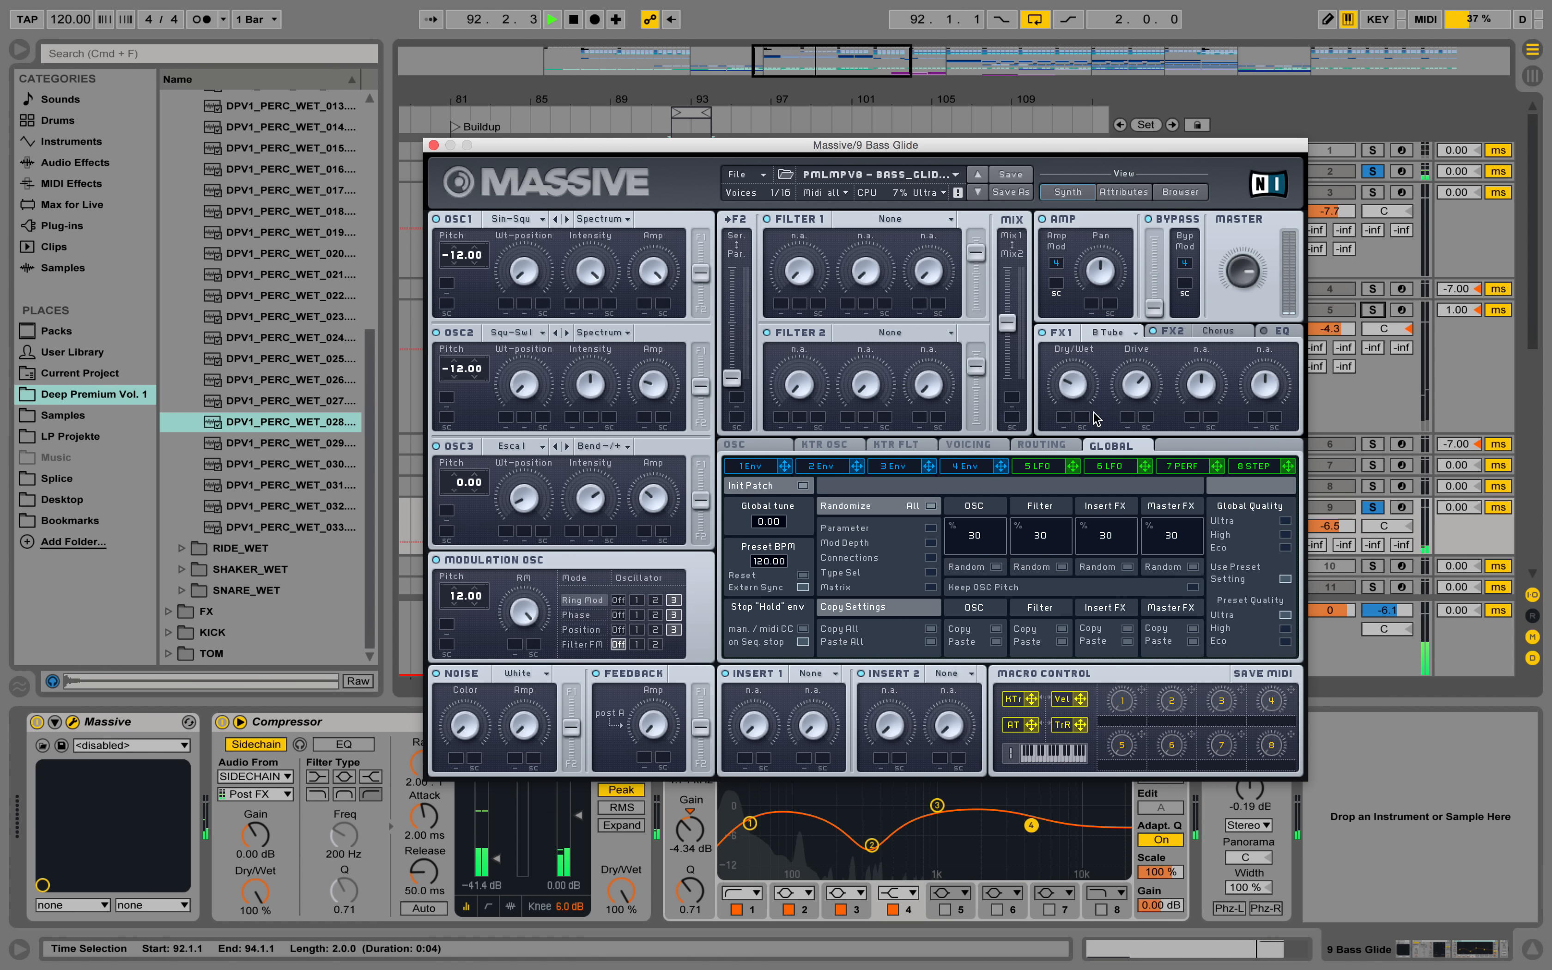
key("space")
Show the FX2 Chorus settings in Massive and listen to the loop.
left_click(1178, 338)
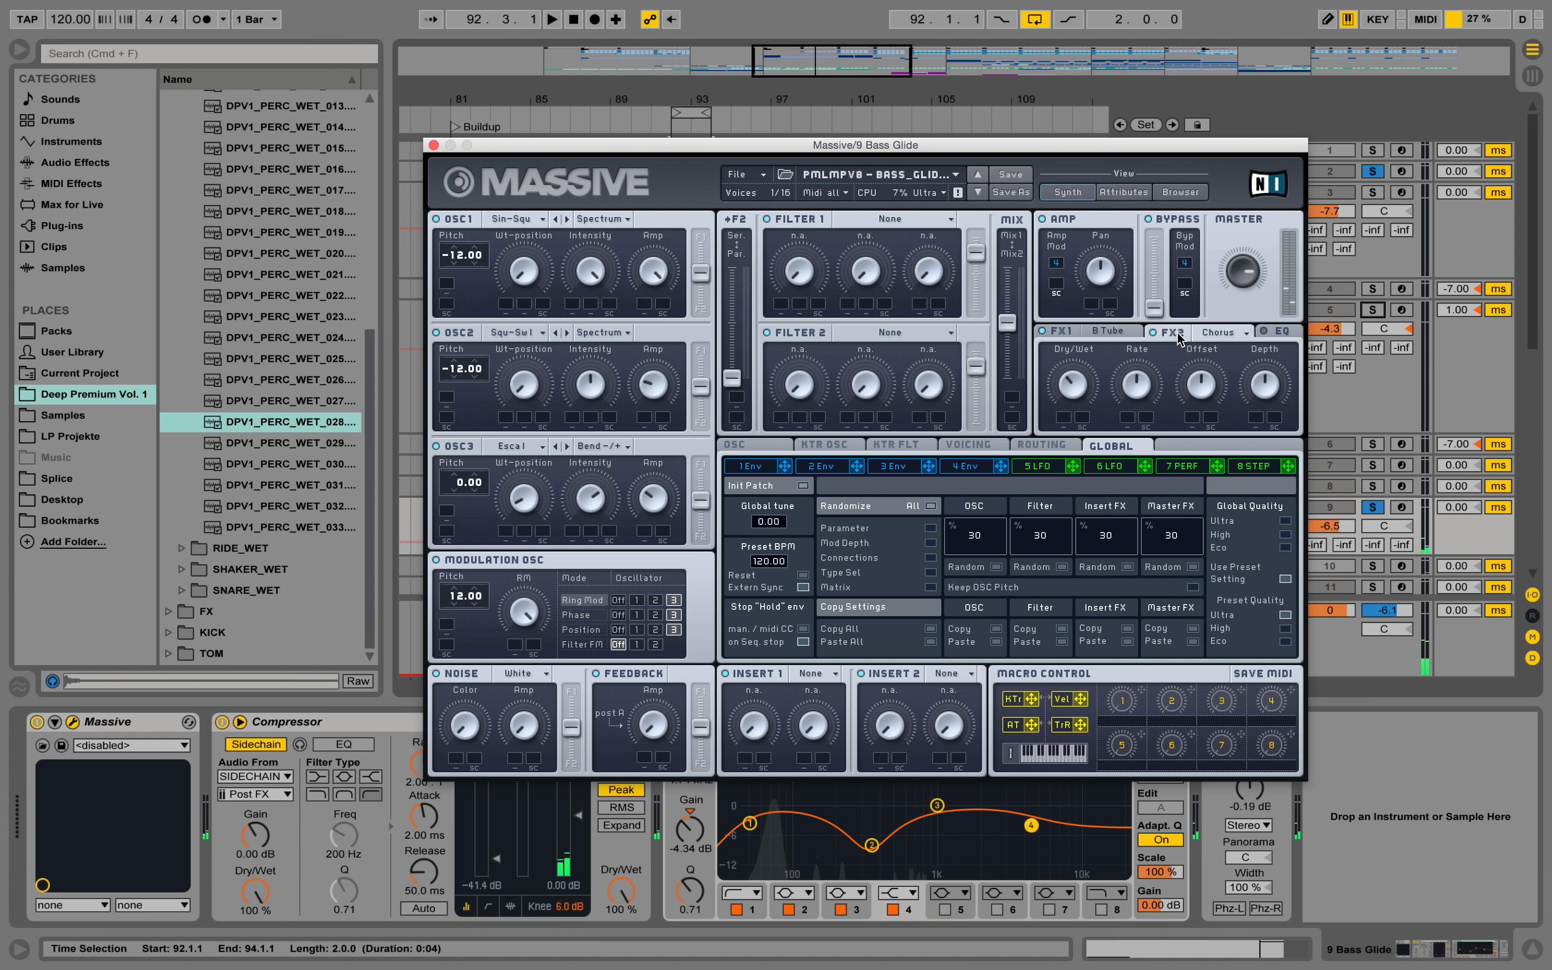
key("space")
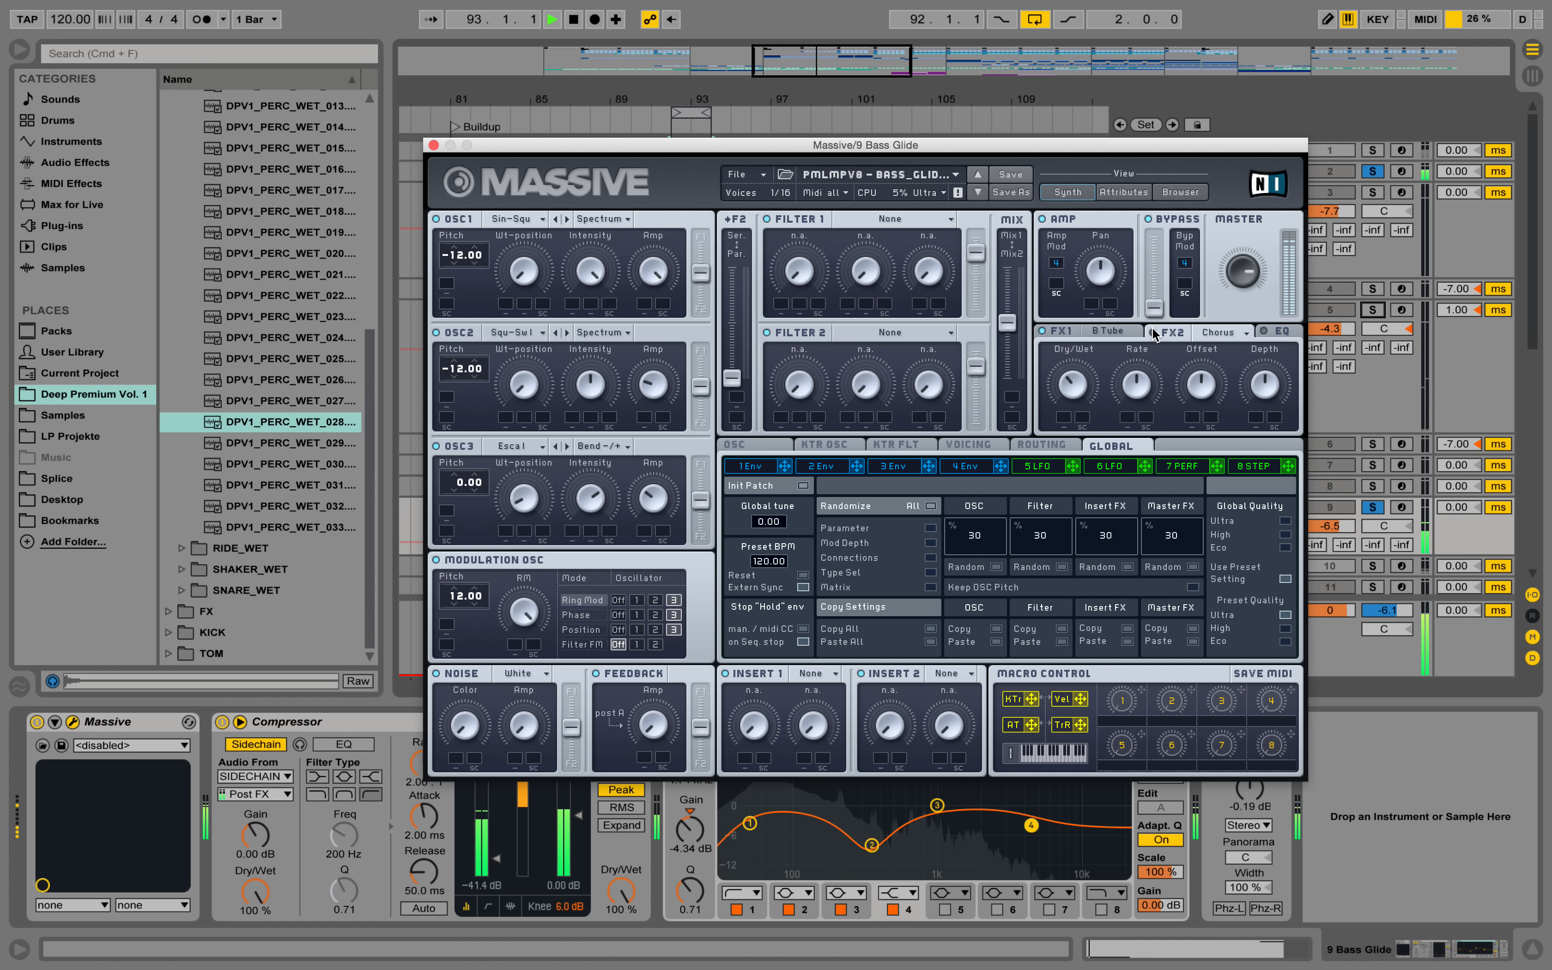
key("space")
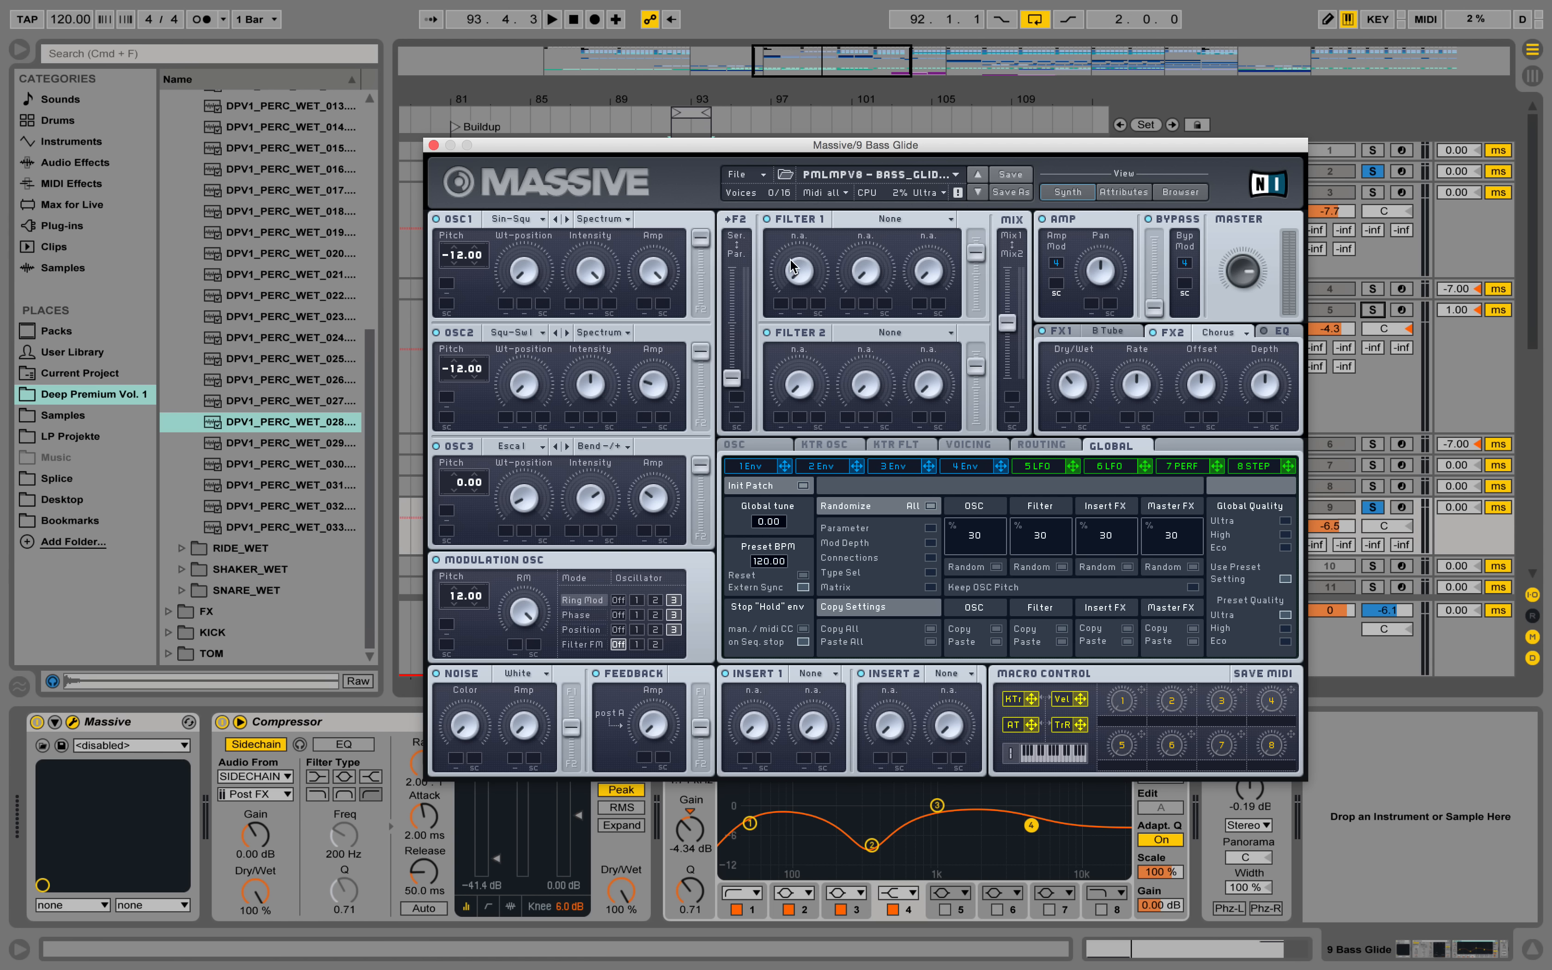
Set Filter 1 to Lowpass 4 and audition it over the loop.
left_click(876, 218)
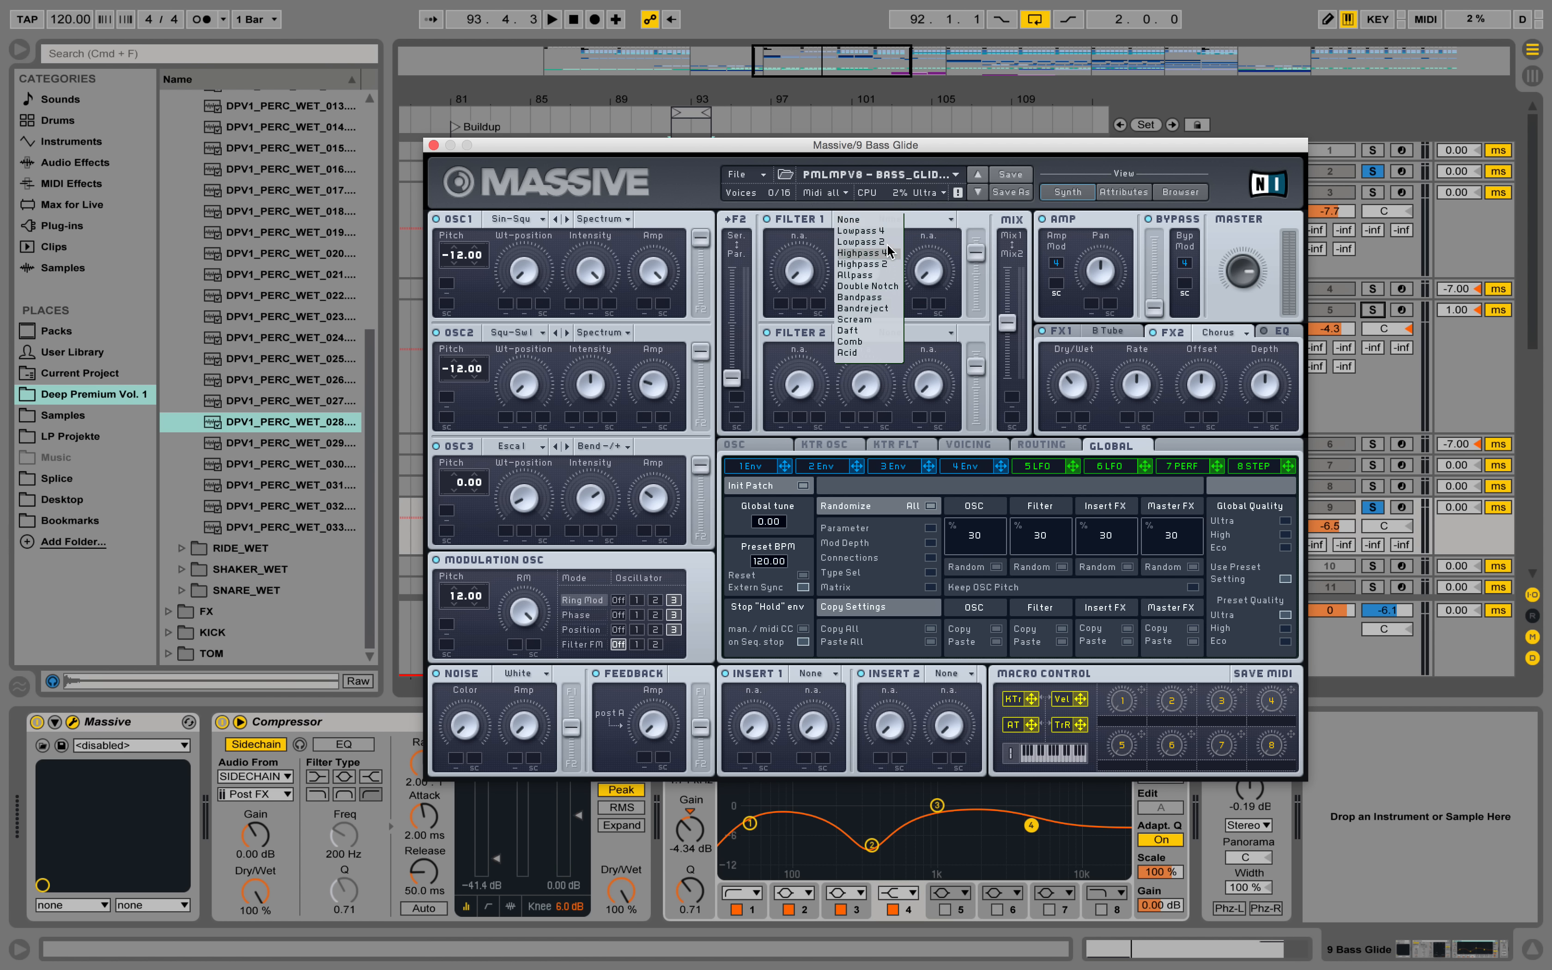
left_click(884, 231)
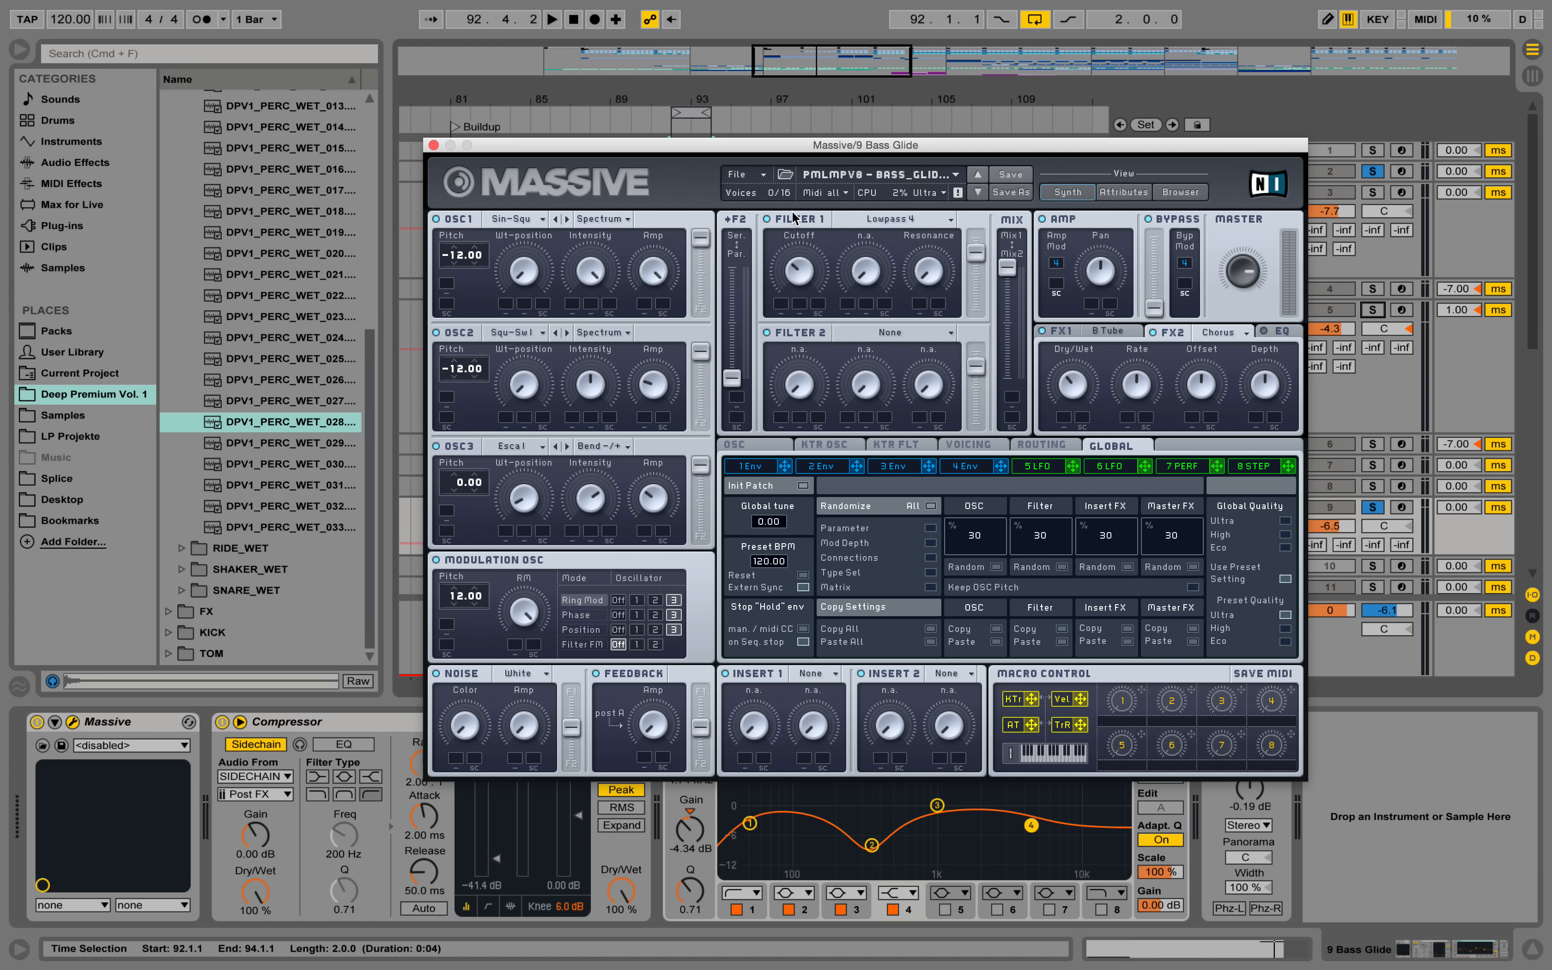
key("space")
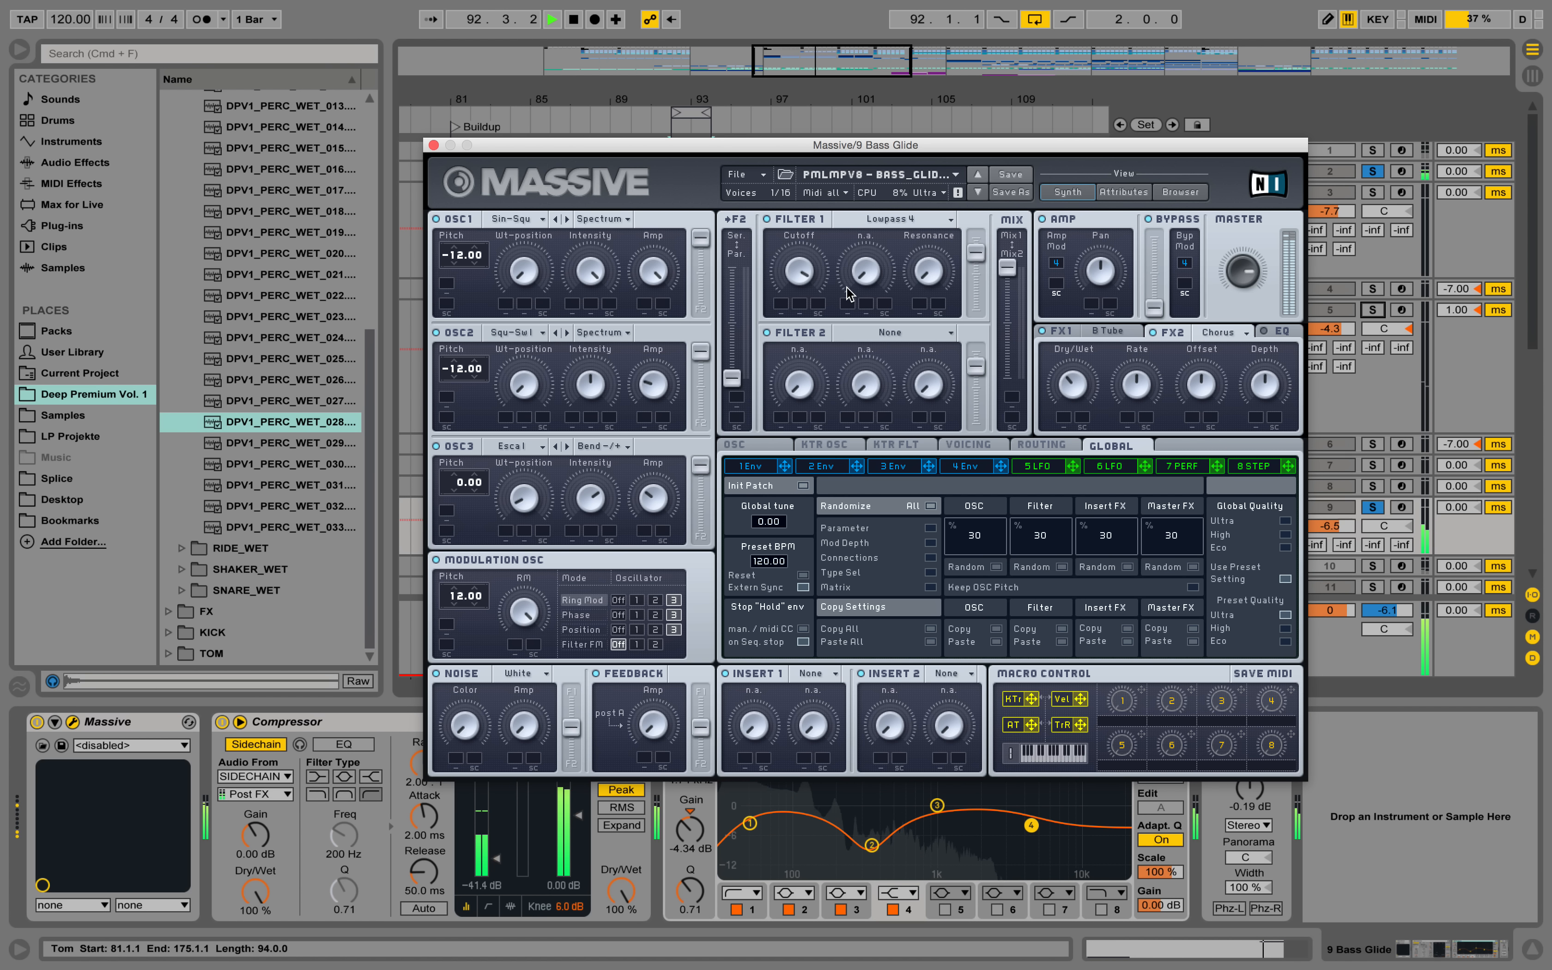
key("space")
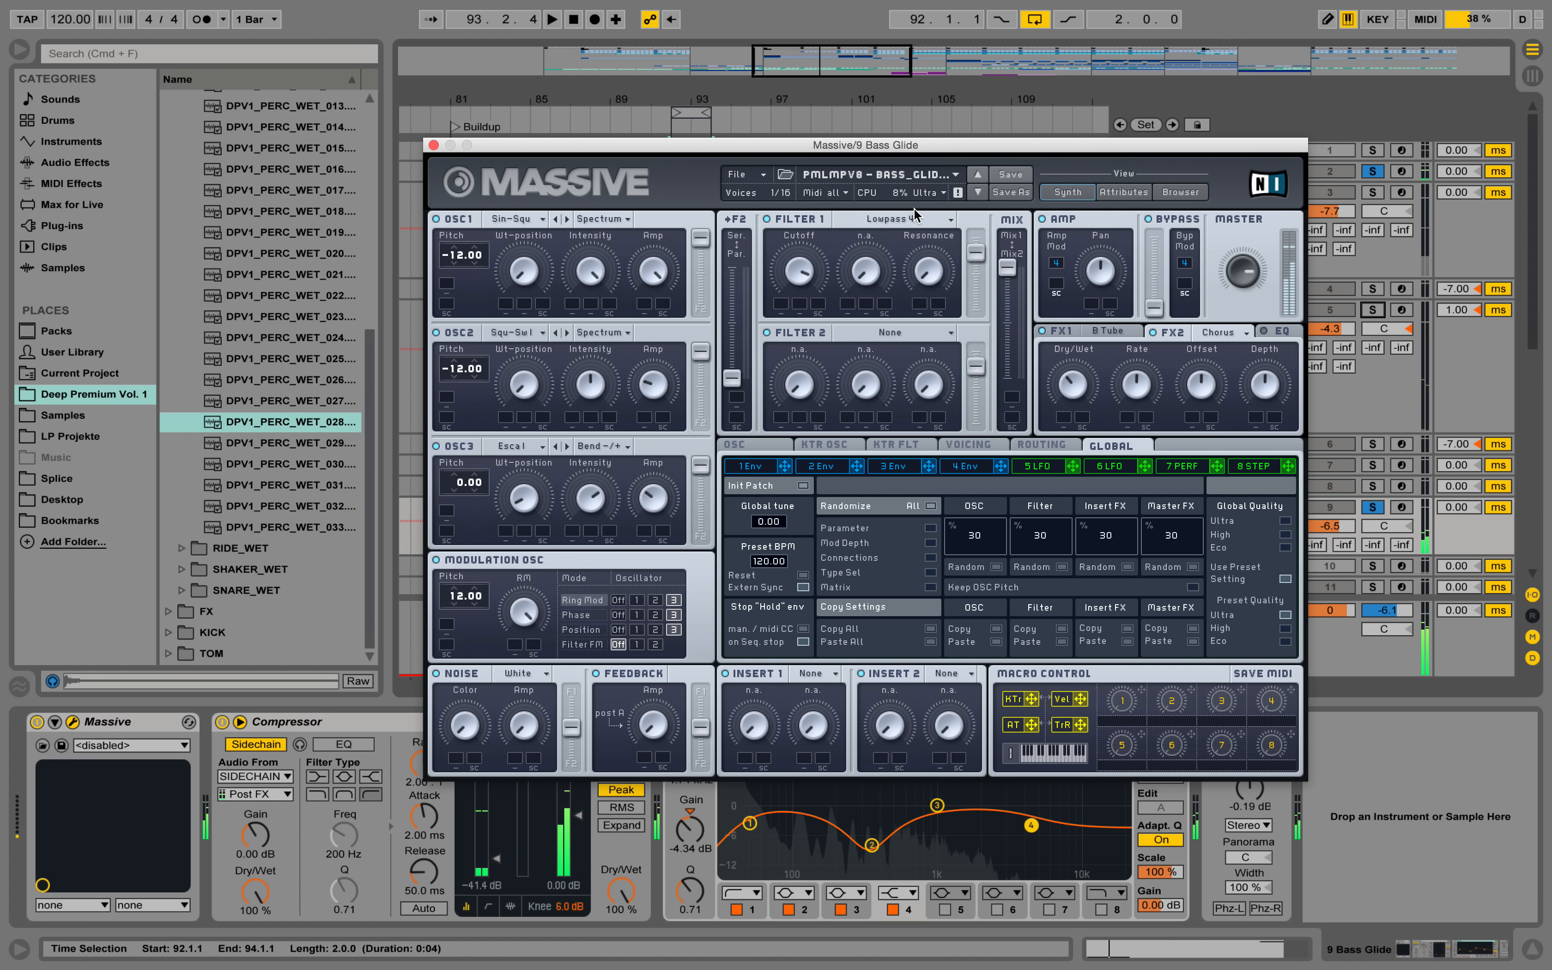
Set Filter 1 to Daft, audition it over the loop and close the Massive window.
left_click(925, 218)
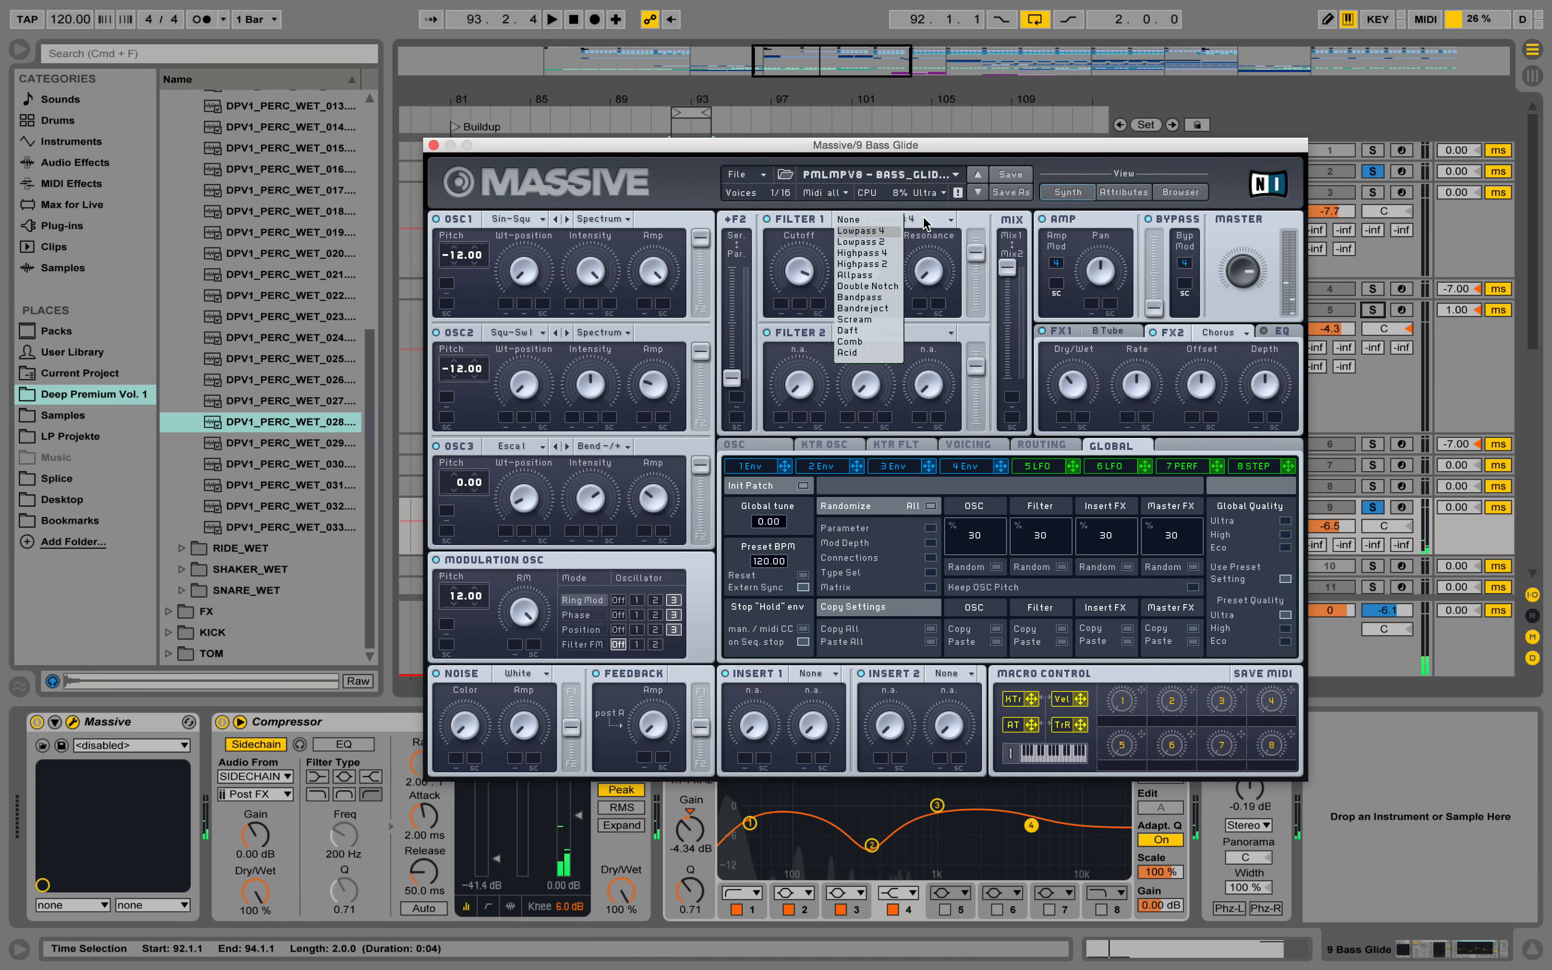
left_click(867, 331)
key("space")
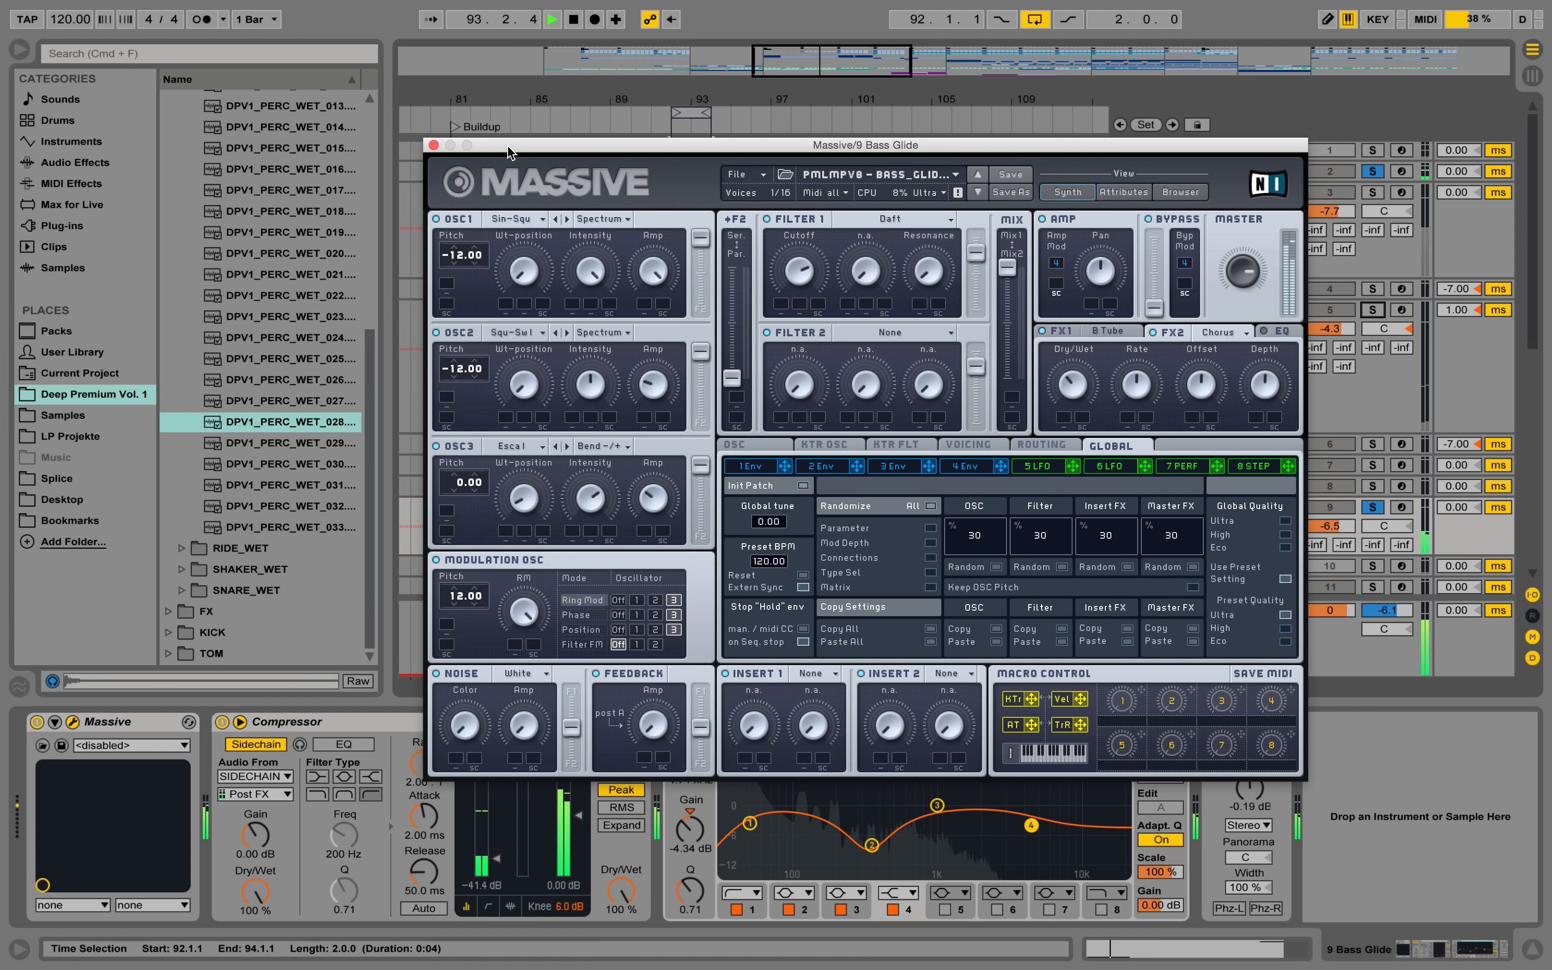
left_click(434, 146)
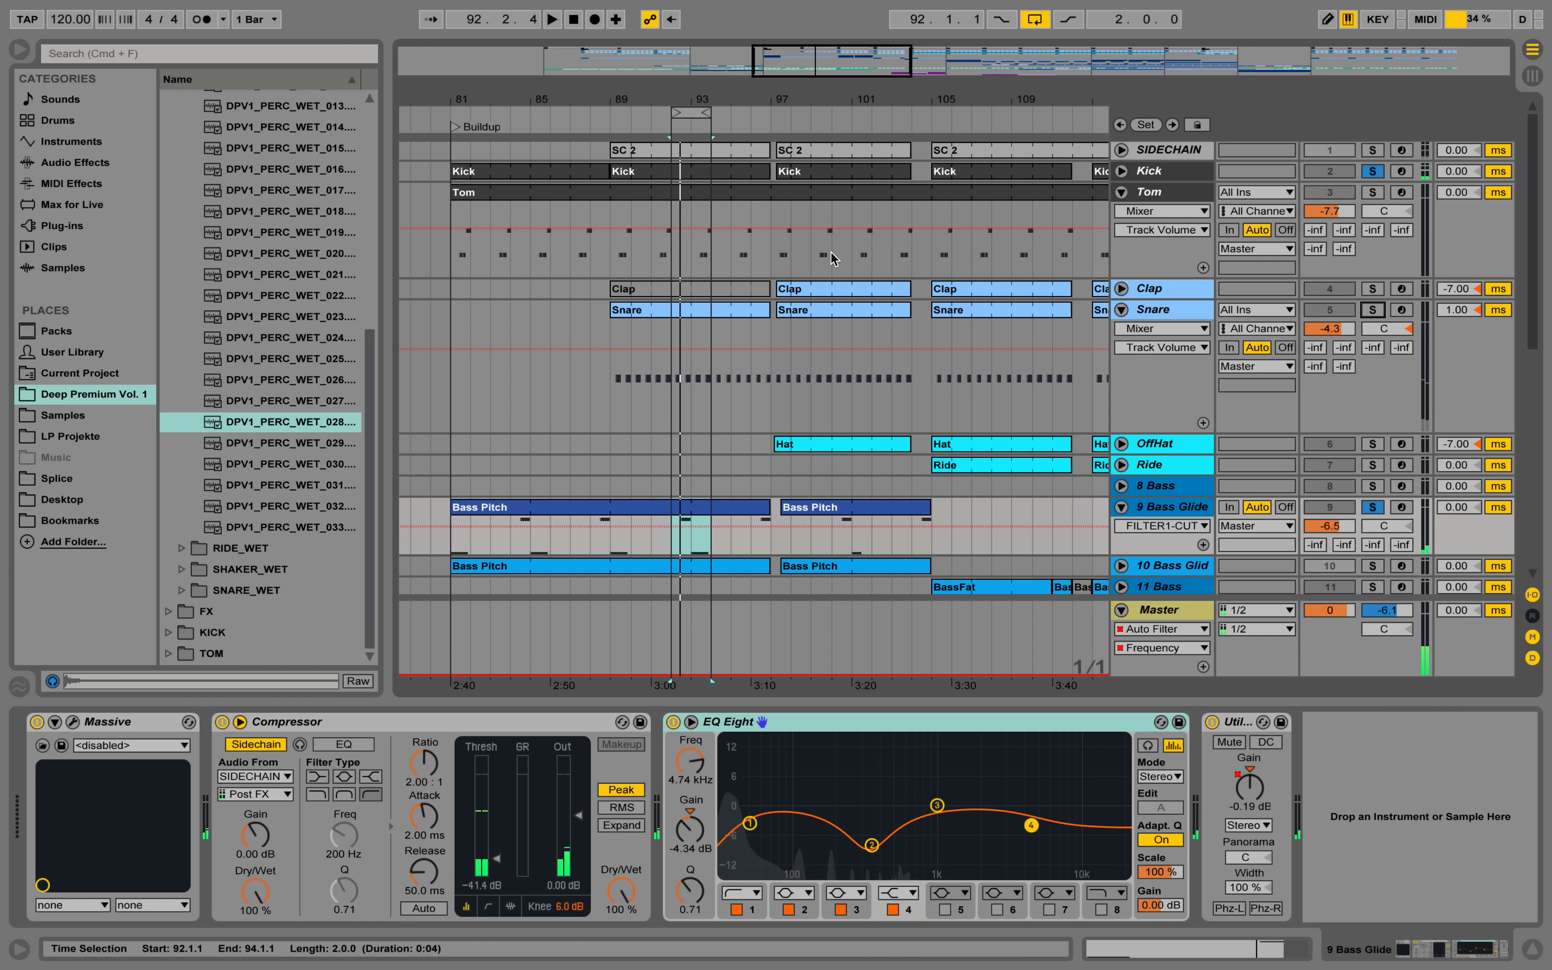
Take the Kick and 9 Bass Glide tracks out of solo and set the loop from bar 88 to bar 92 during playback.
left_click(1373, 172)
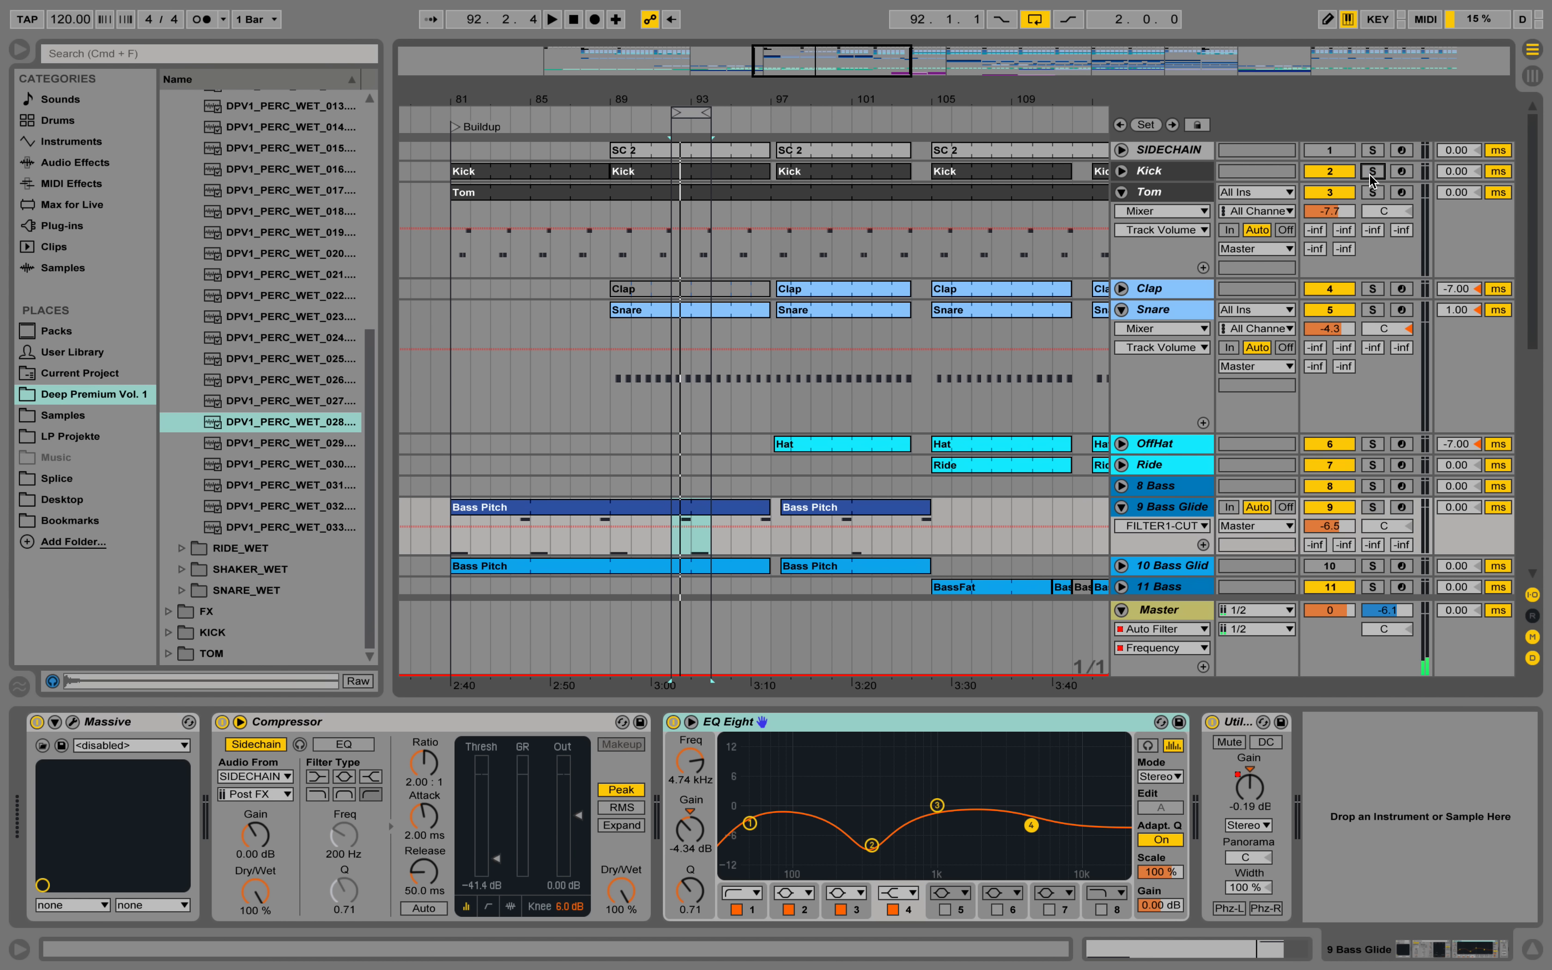
key("space")
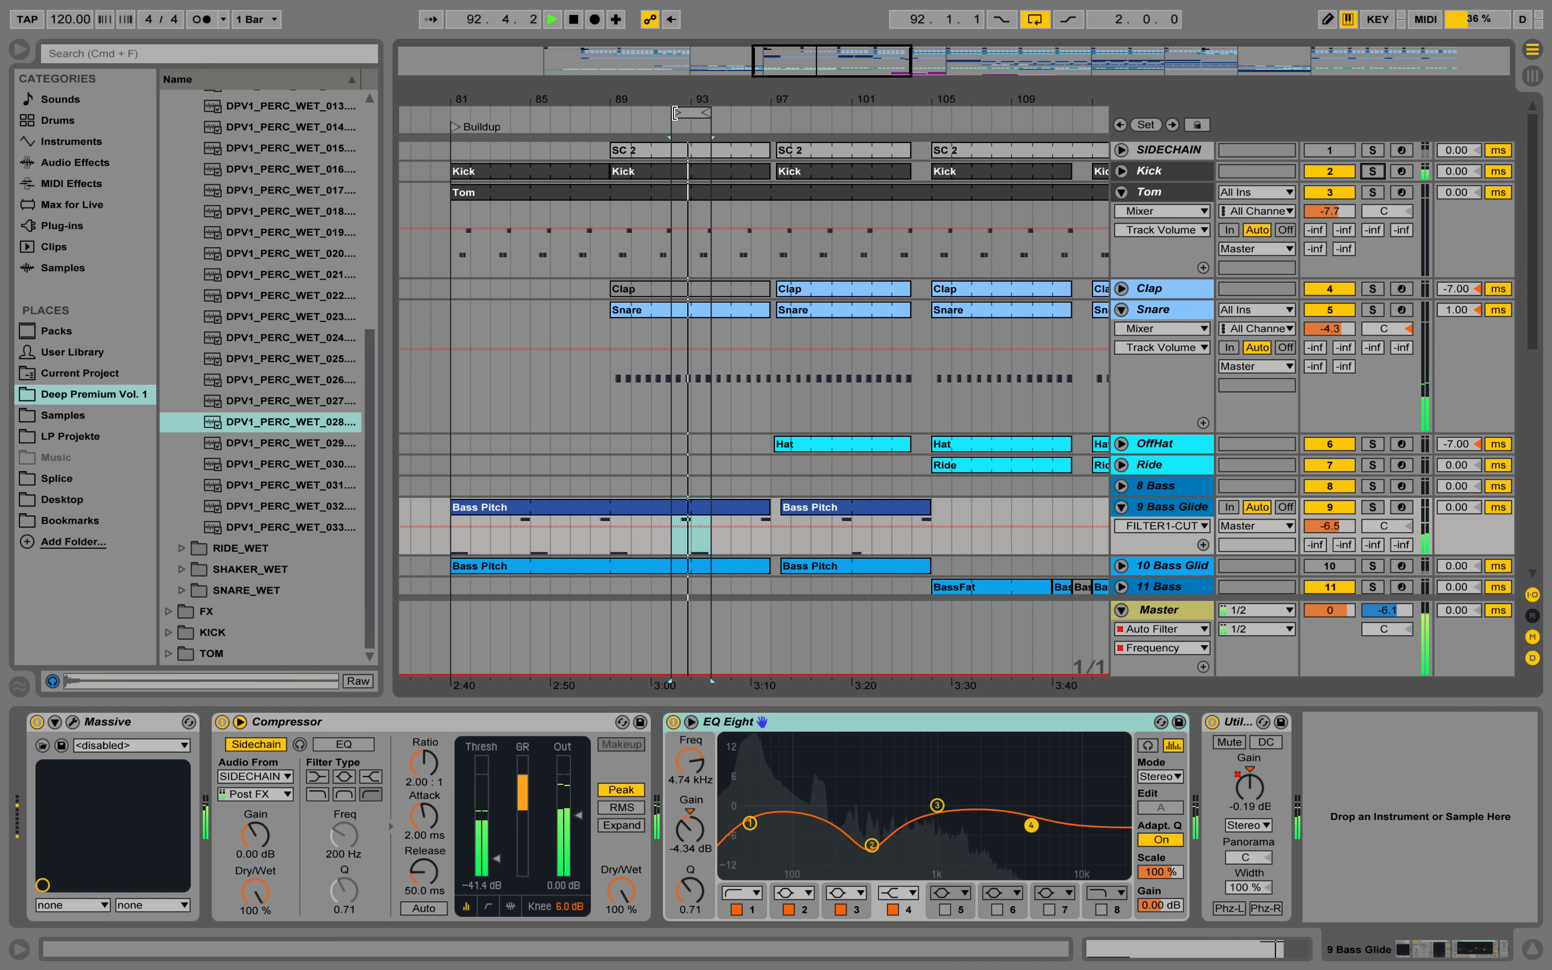
left_click_drag(672, 113, 610, 112)
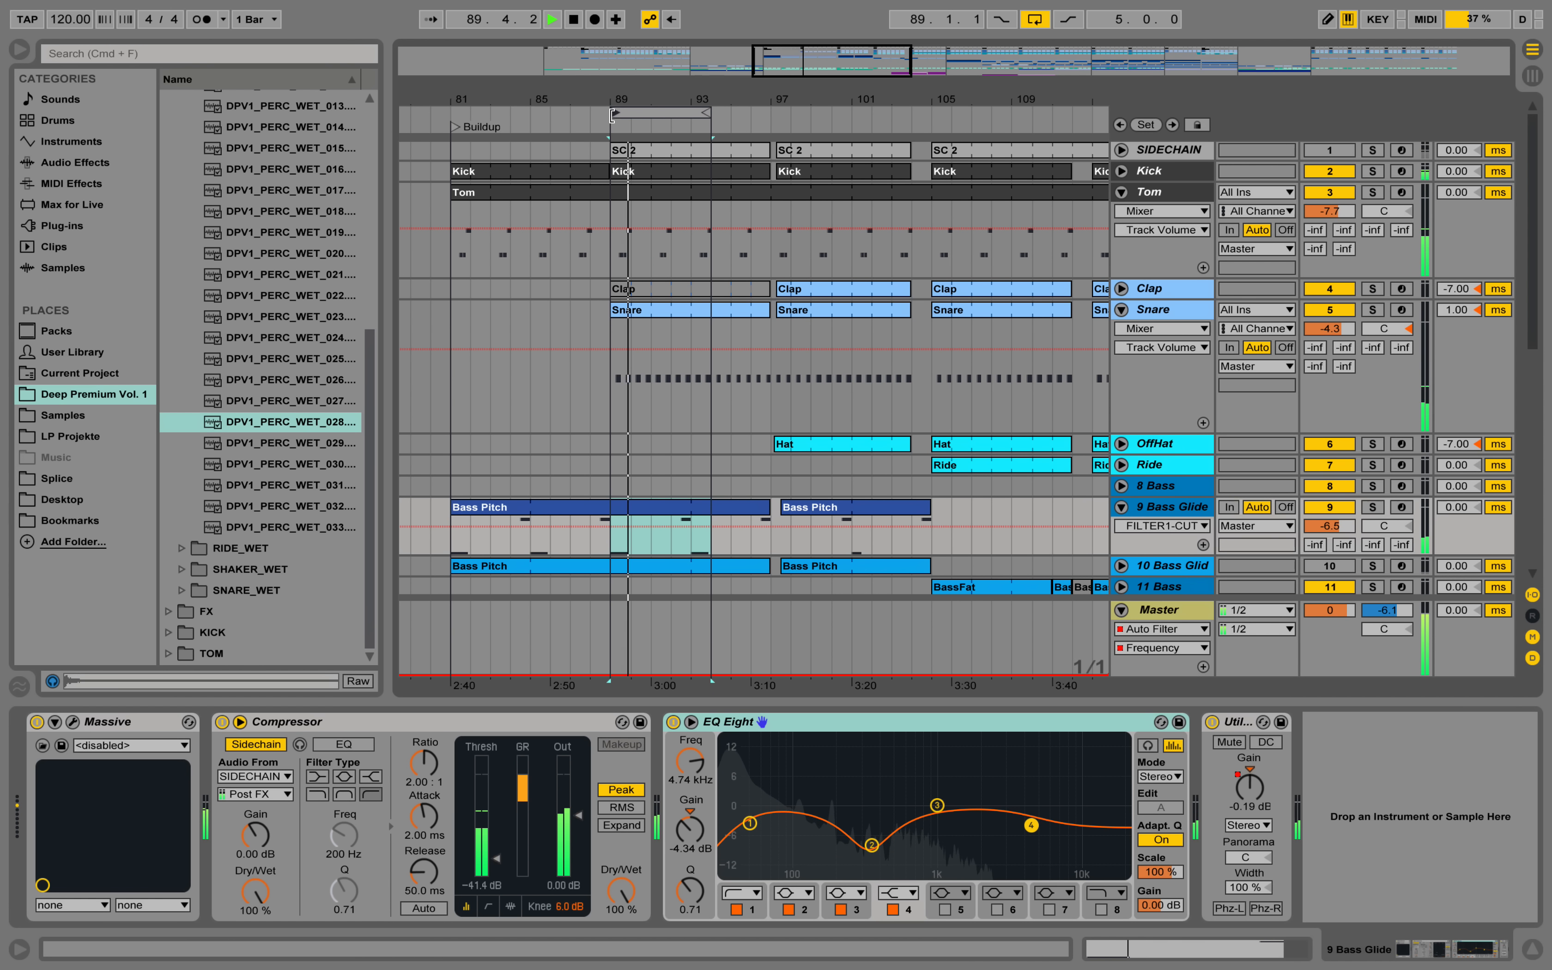
left_click_drag(612, 112, 591, 112)
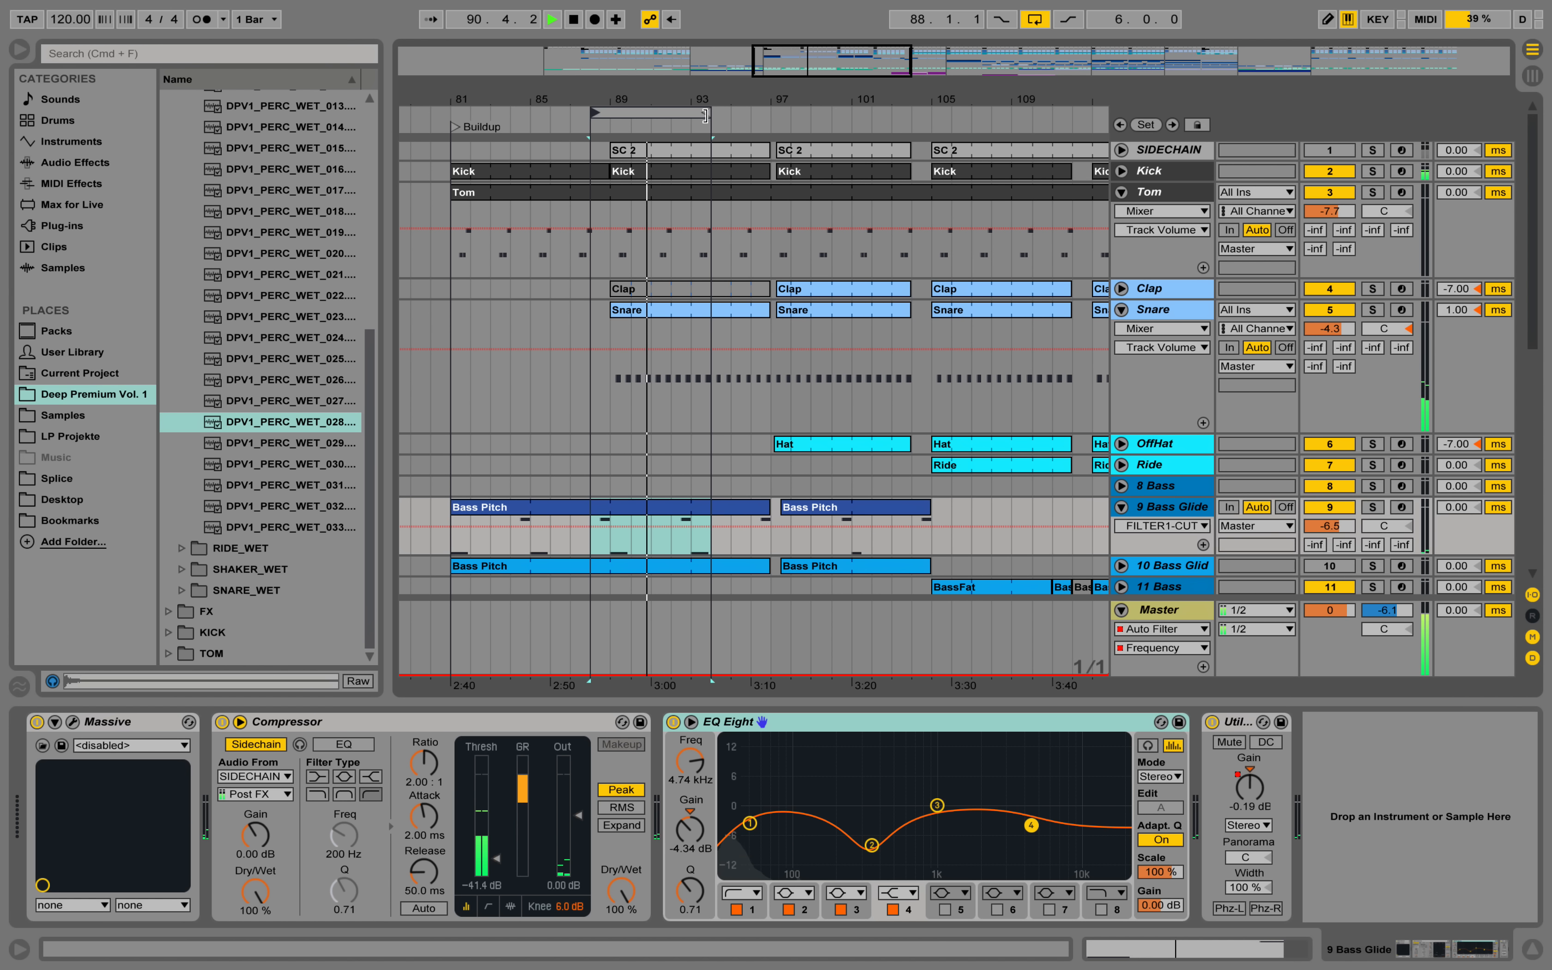
left_click_drag(710, 112, 672, 113)
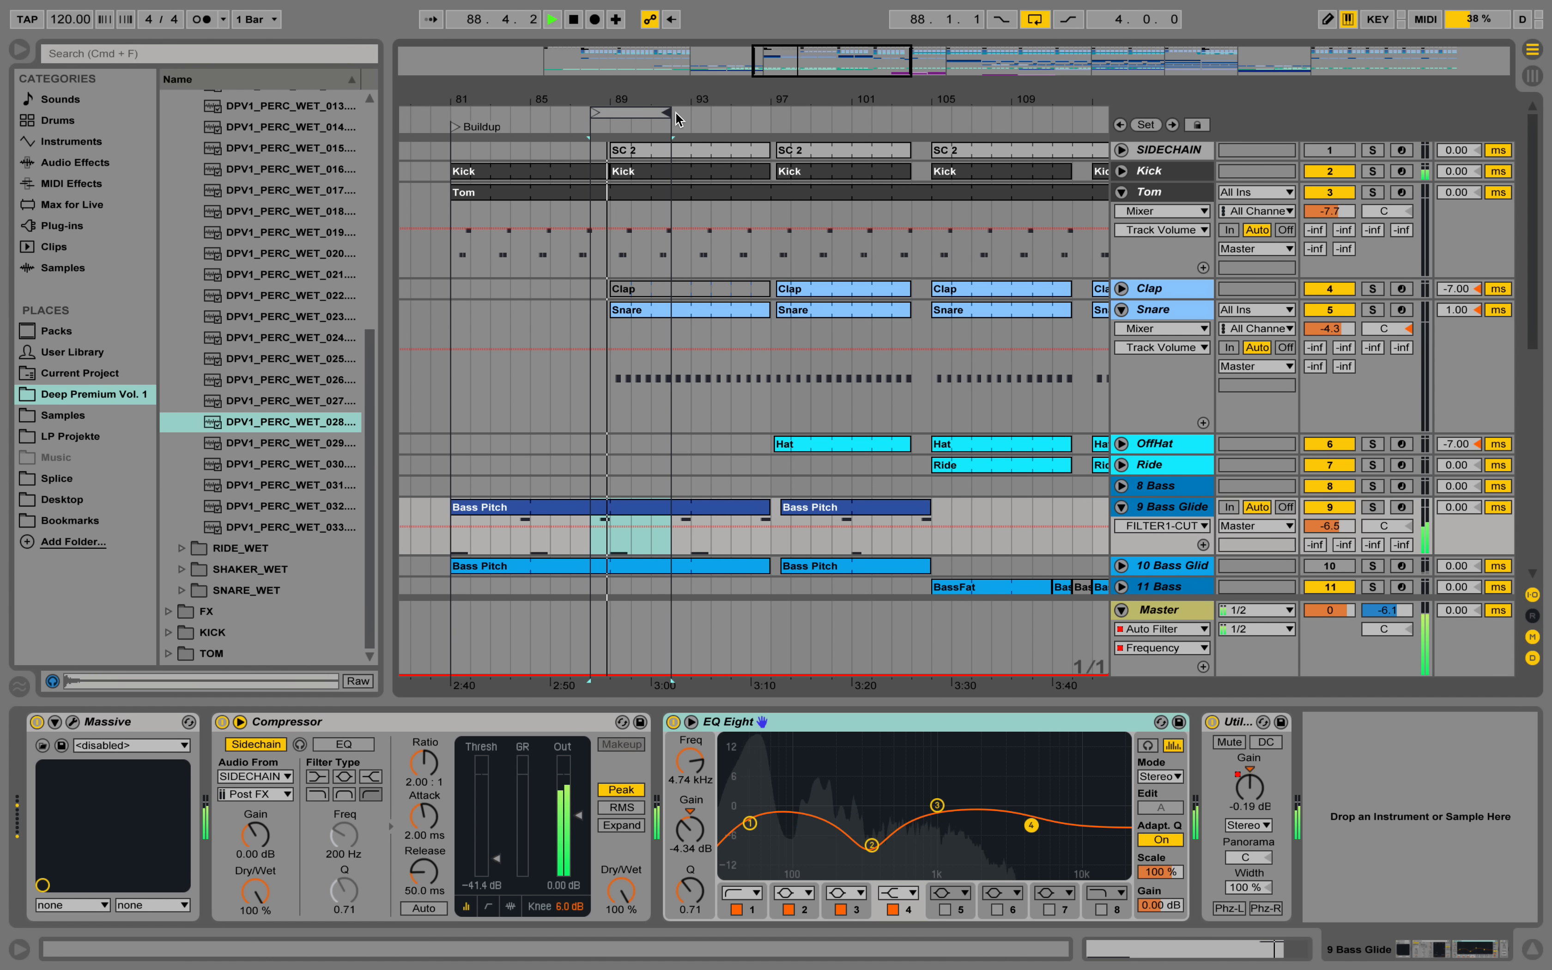
key("space")
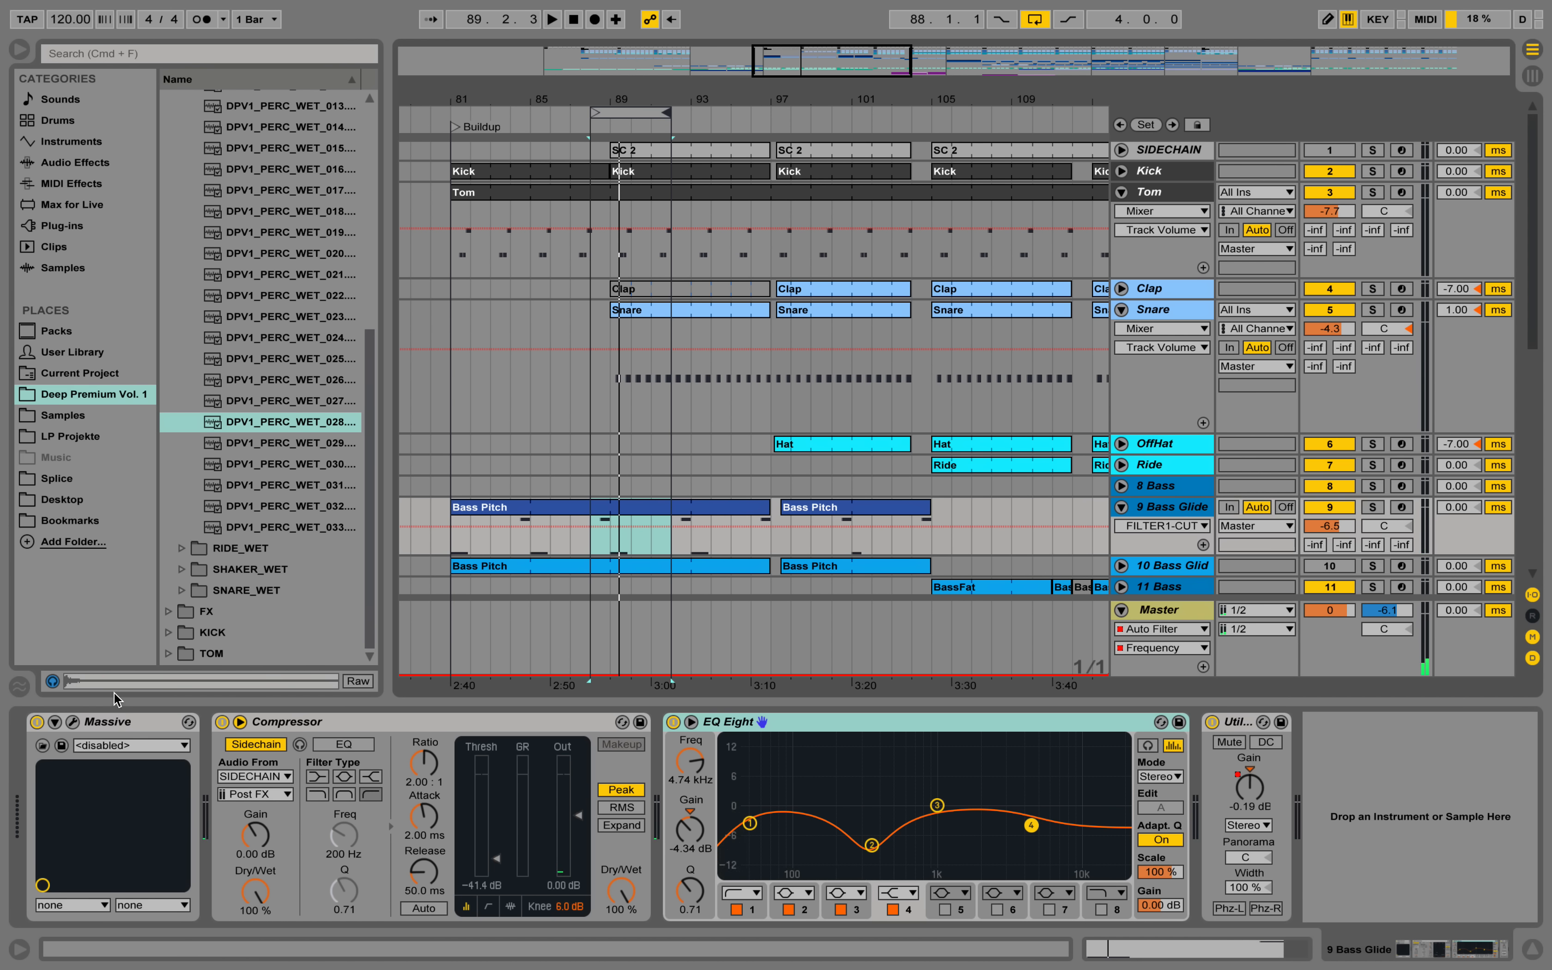
Raise Filter 1's cutoff in the Massive synth of 9 Bass Glide and close its window.
left_click(74, 727)
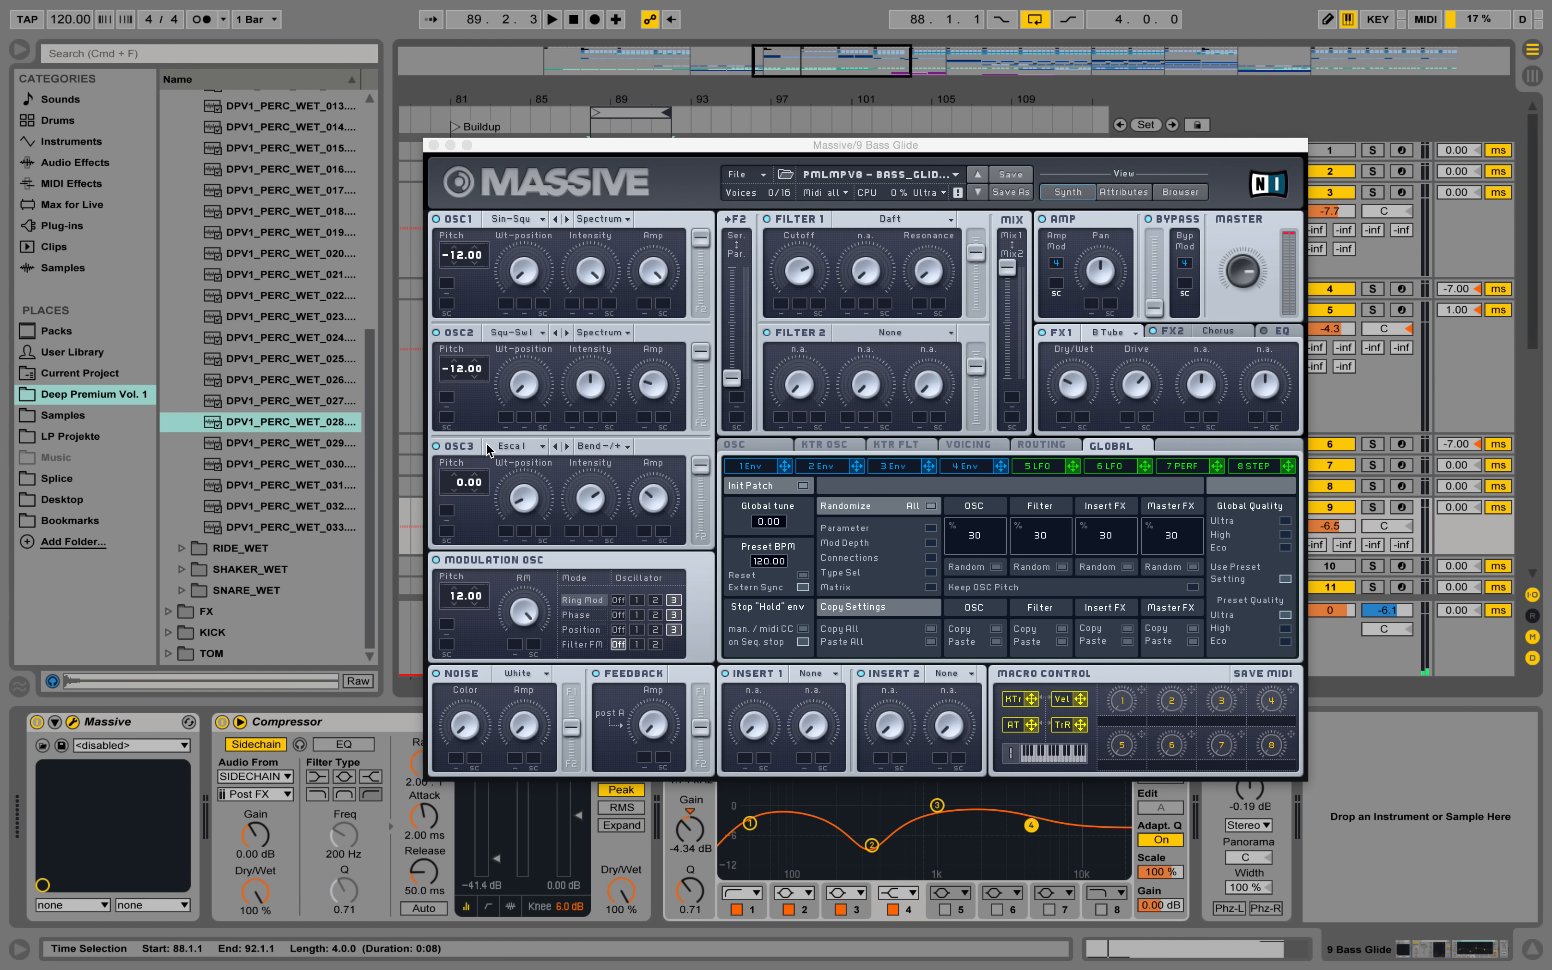
left_click_drag(809, 270, 819, 234)
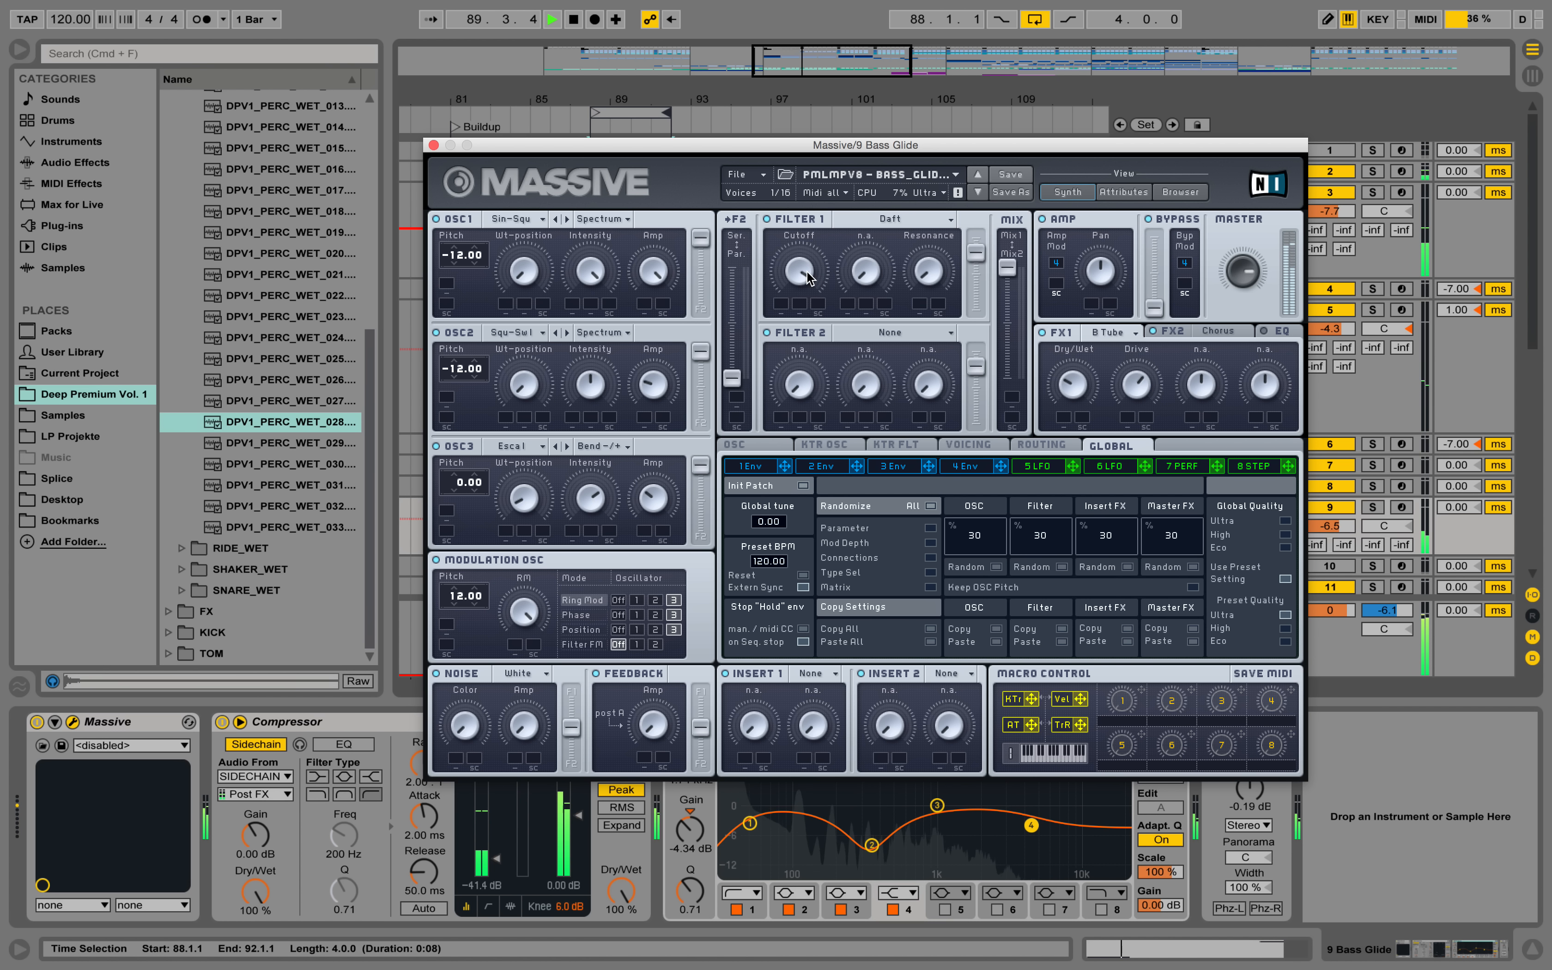
left_click(434, 145)
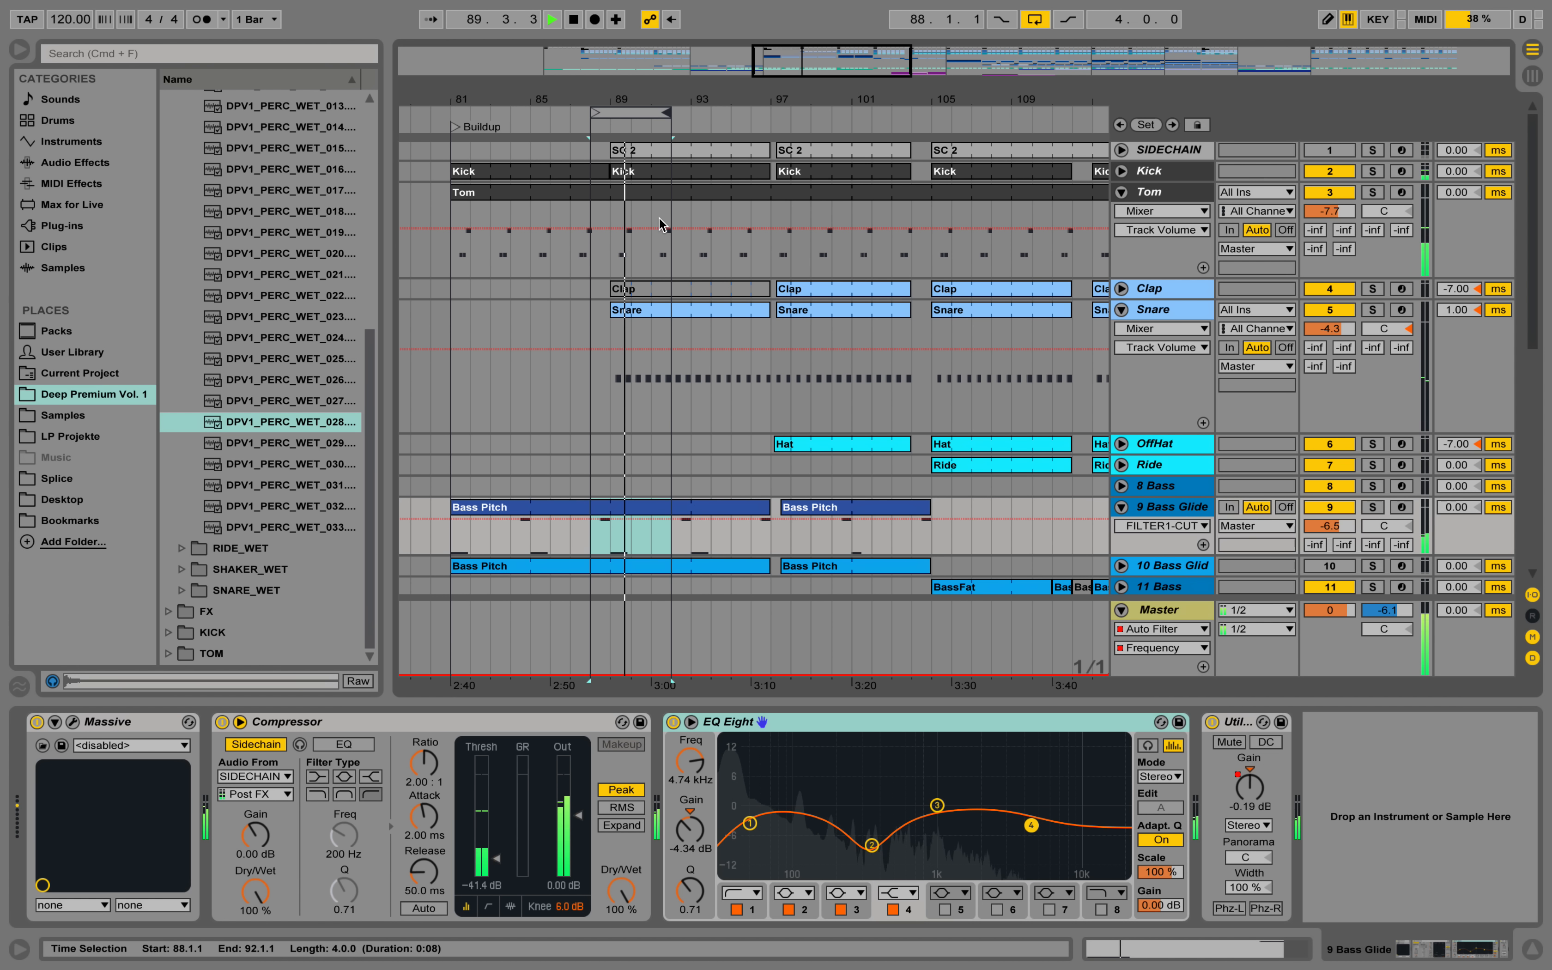
Stop playback, unfold the 20 Massive track and open the notes of its first ChordFat clip.
key("space")
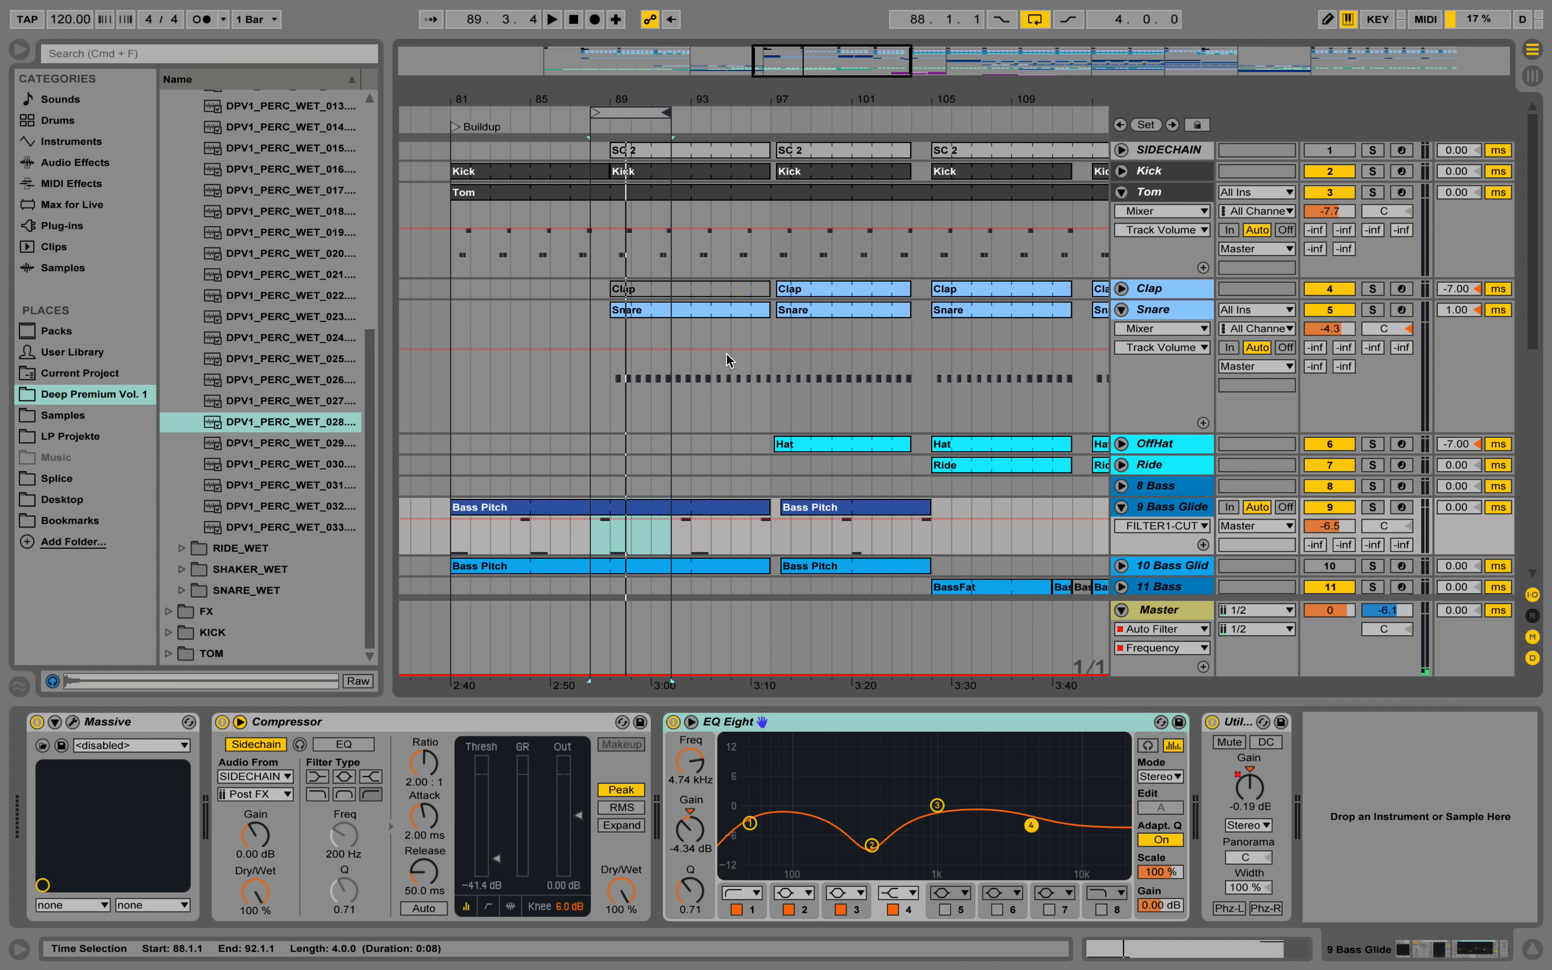
scroll(729, 360, "down", 5)
scroll(729, 360, "down", 8)
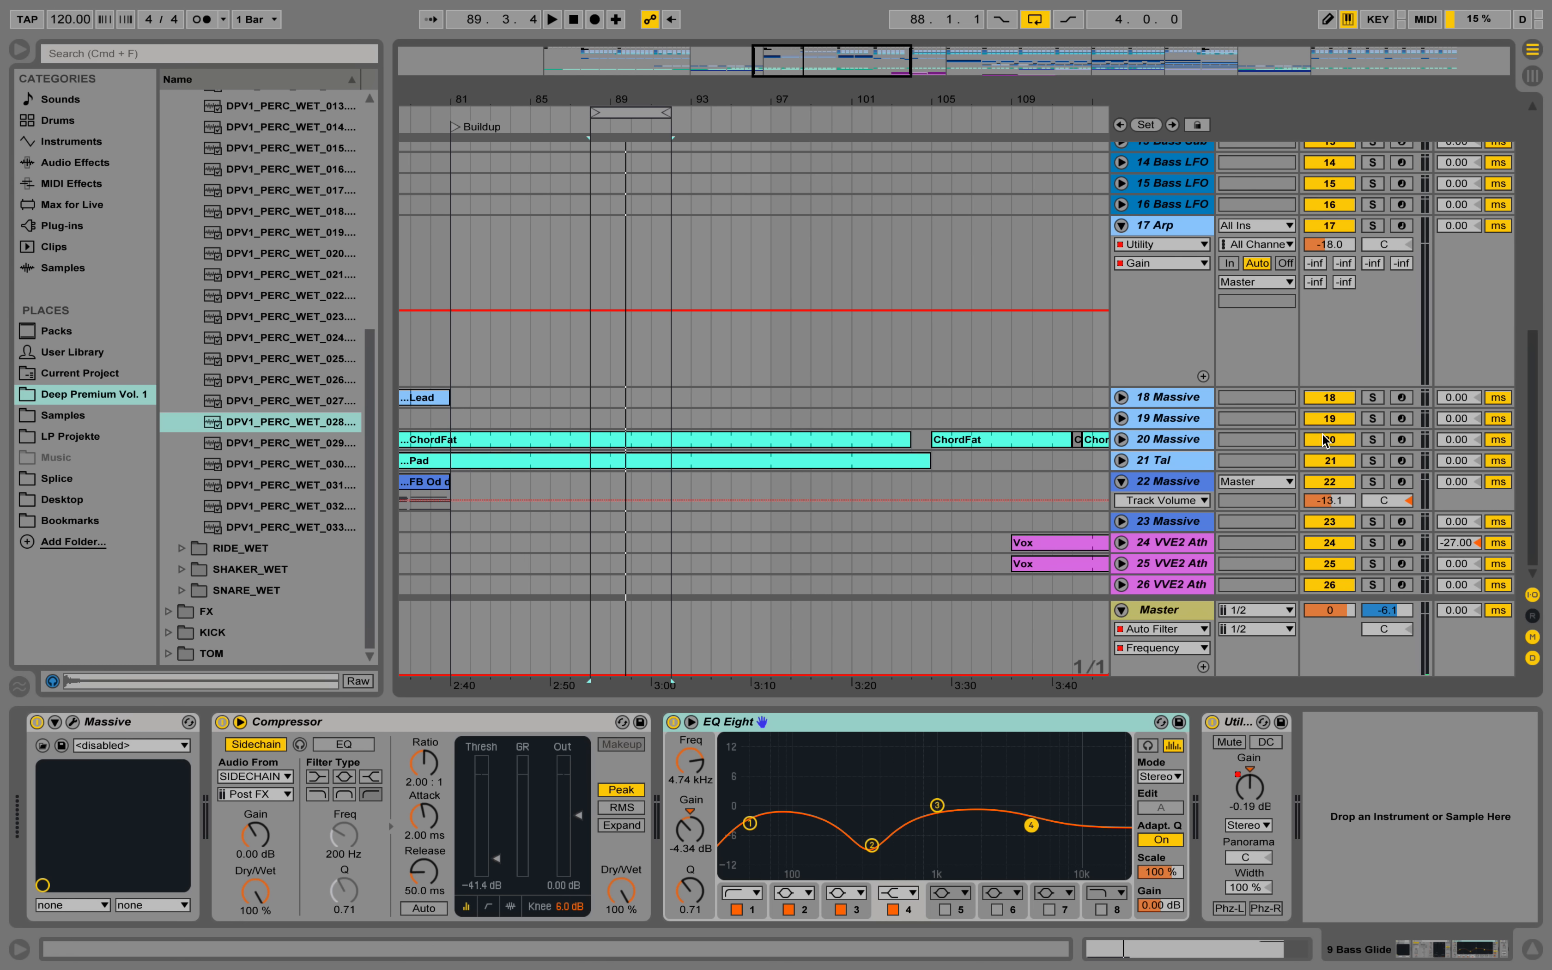
left_click(1178, 445)
left_click(1121, 439)
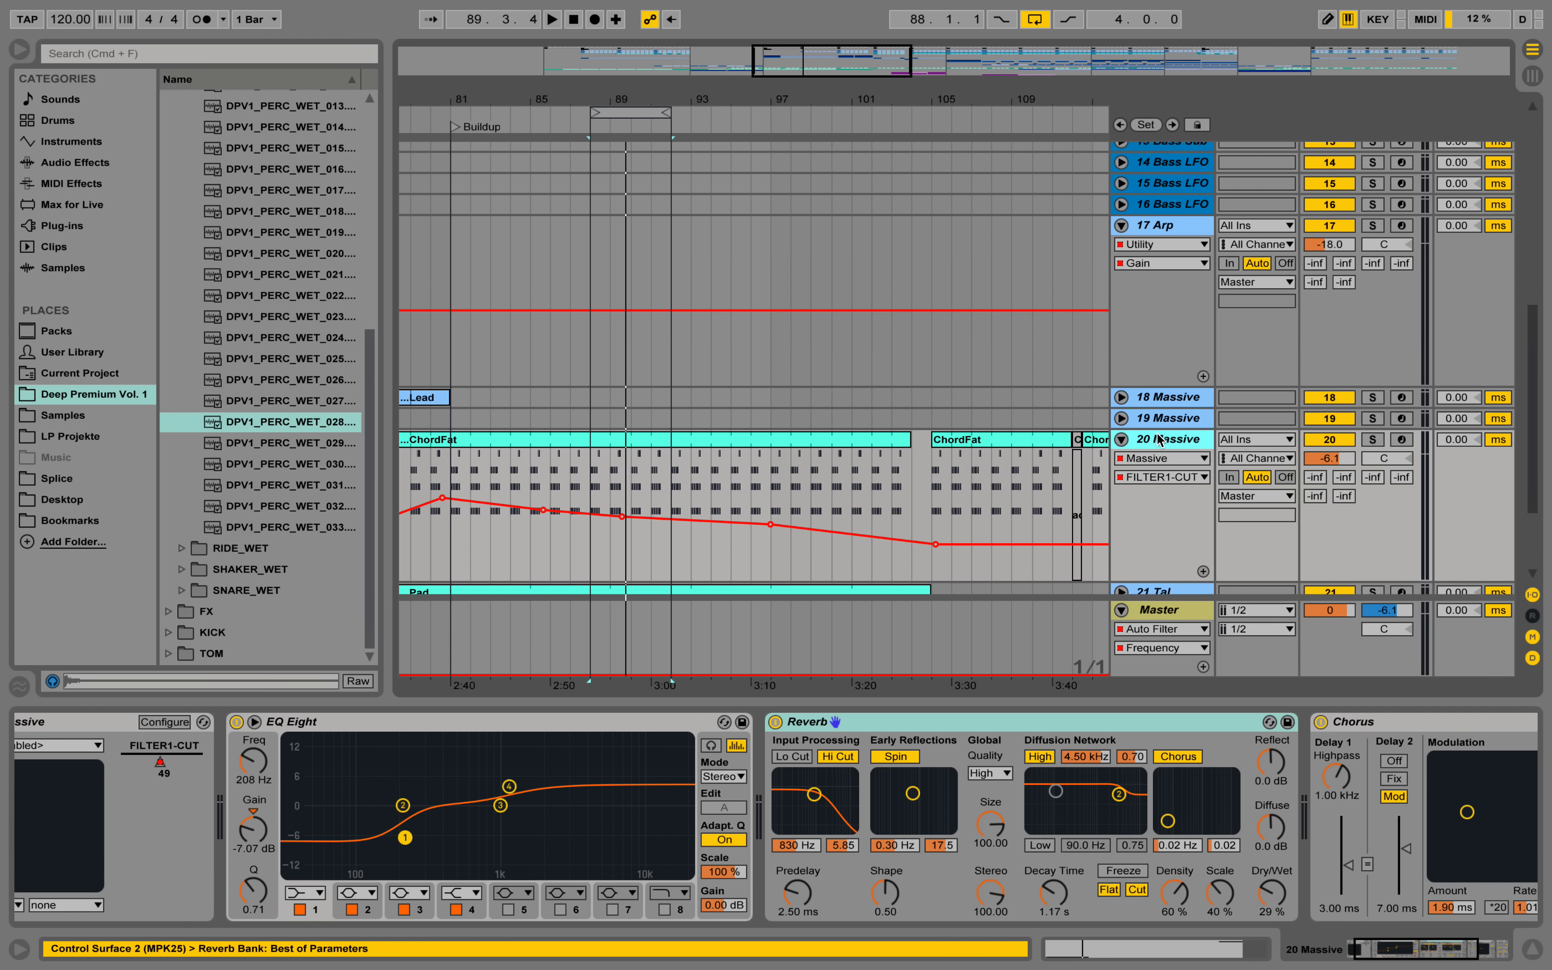
double_click(611, 442)
left_click(532, 730)
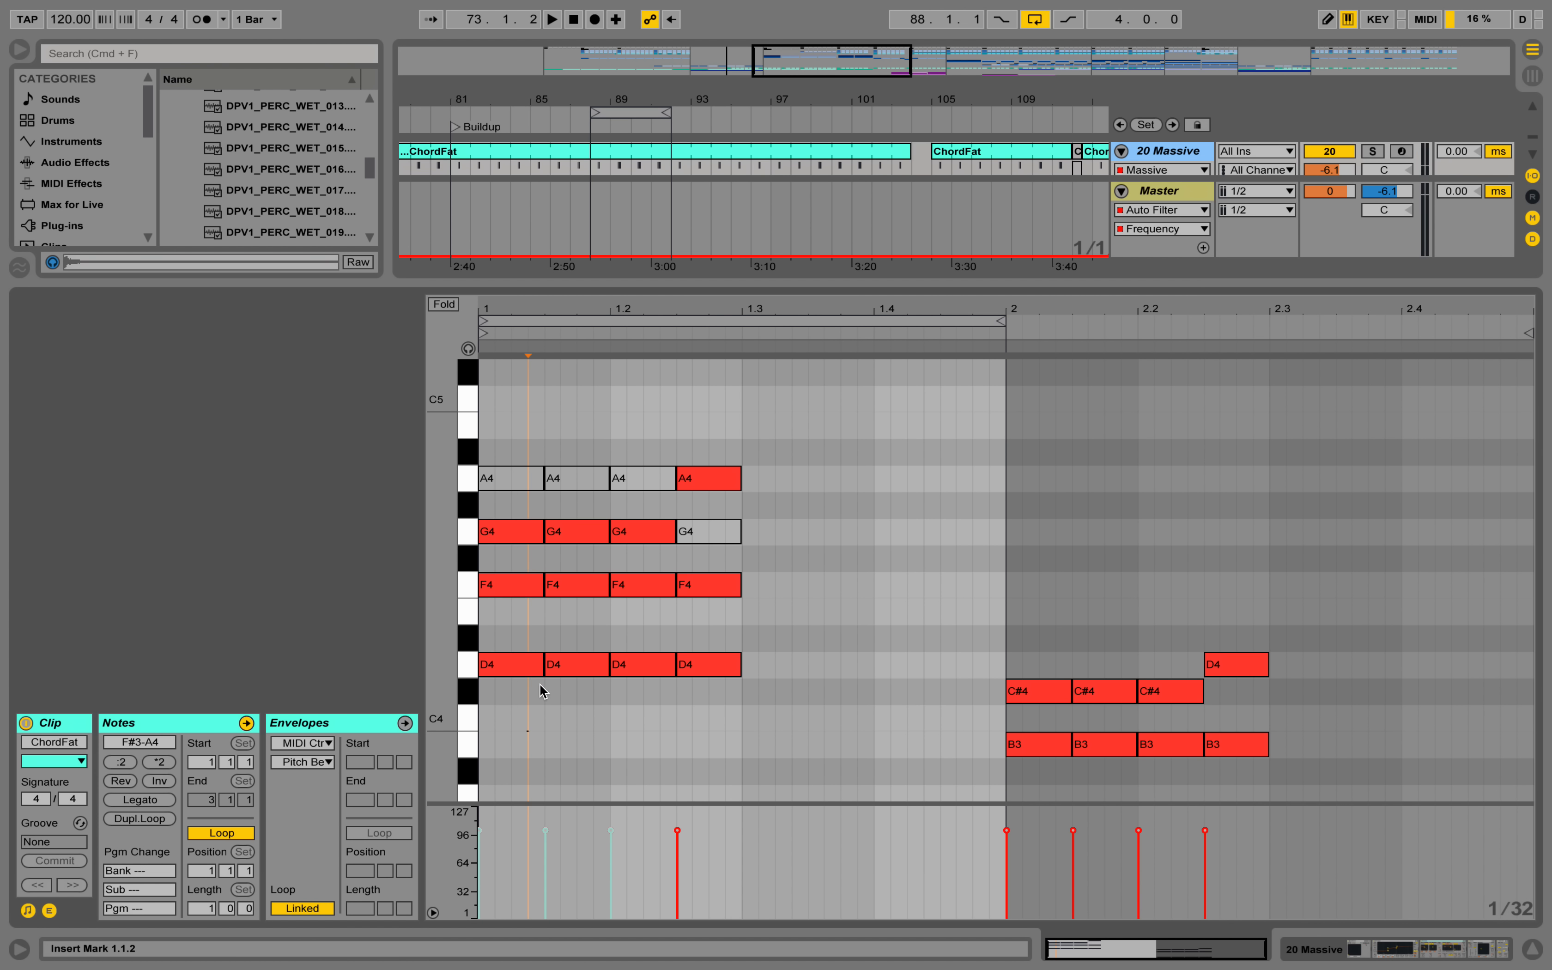
Solo the 20 Massive track and audition the ChordFat chords.
left_click(1372, 152)
key("space")
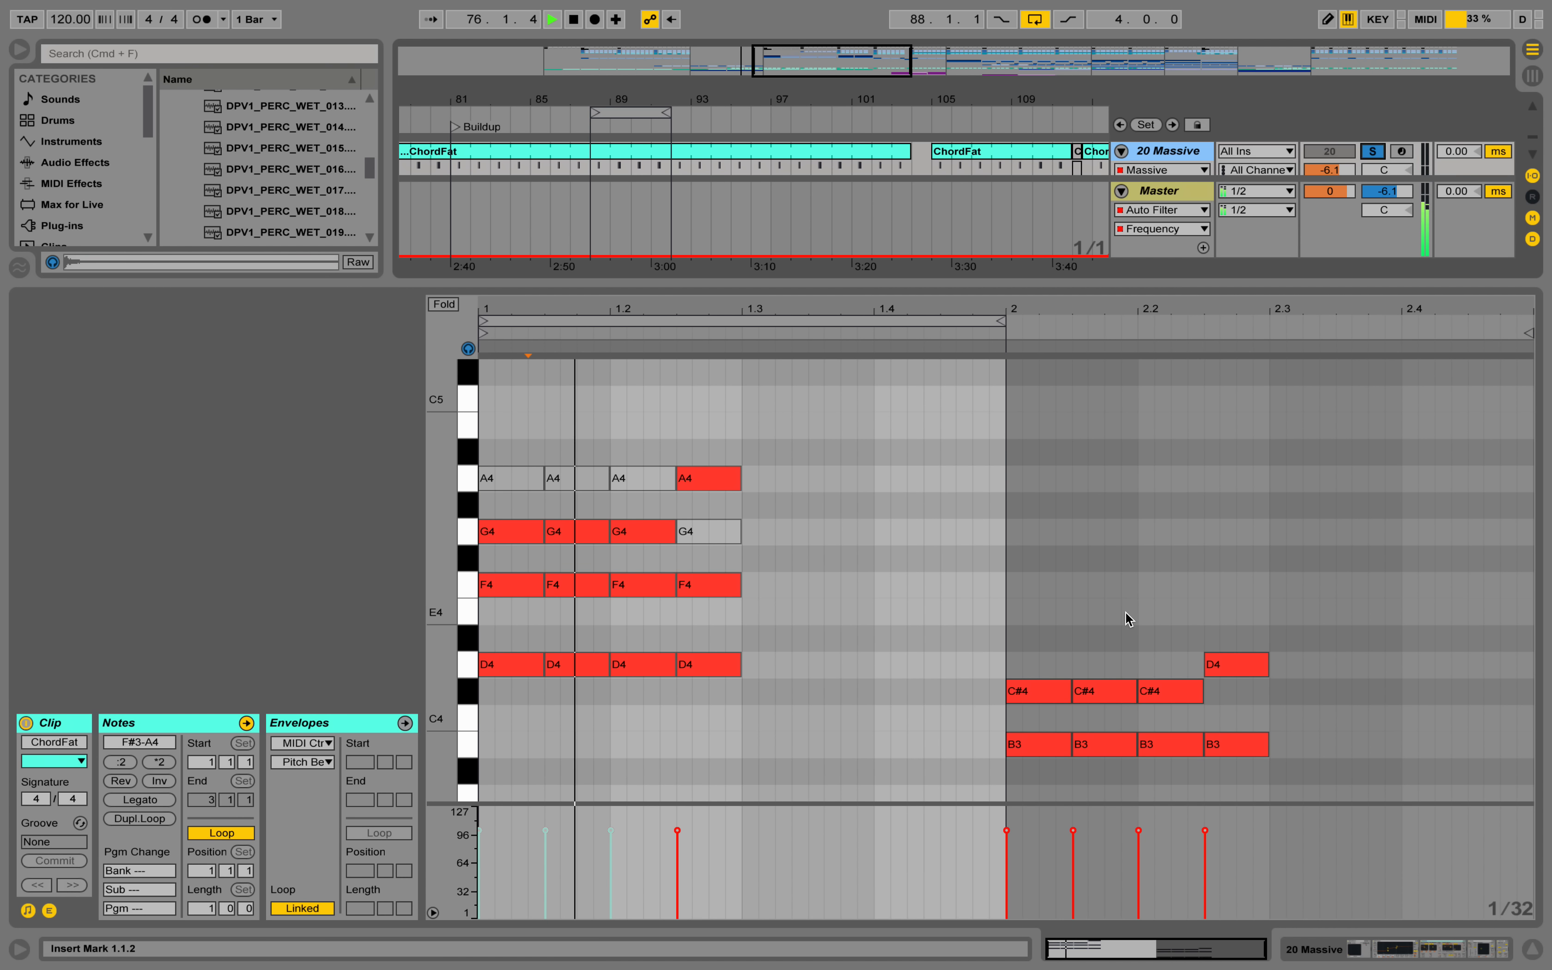
key("space")
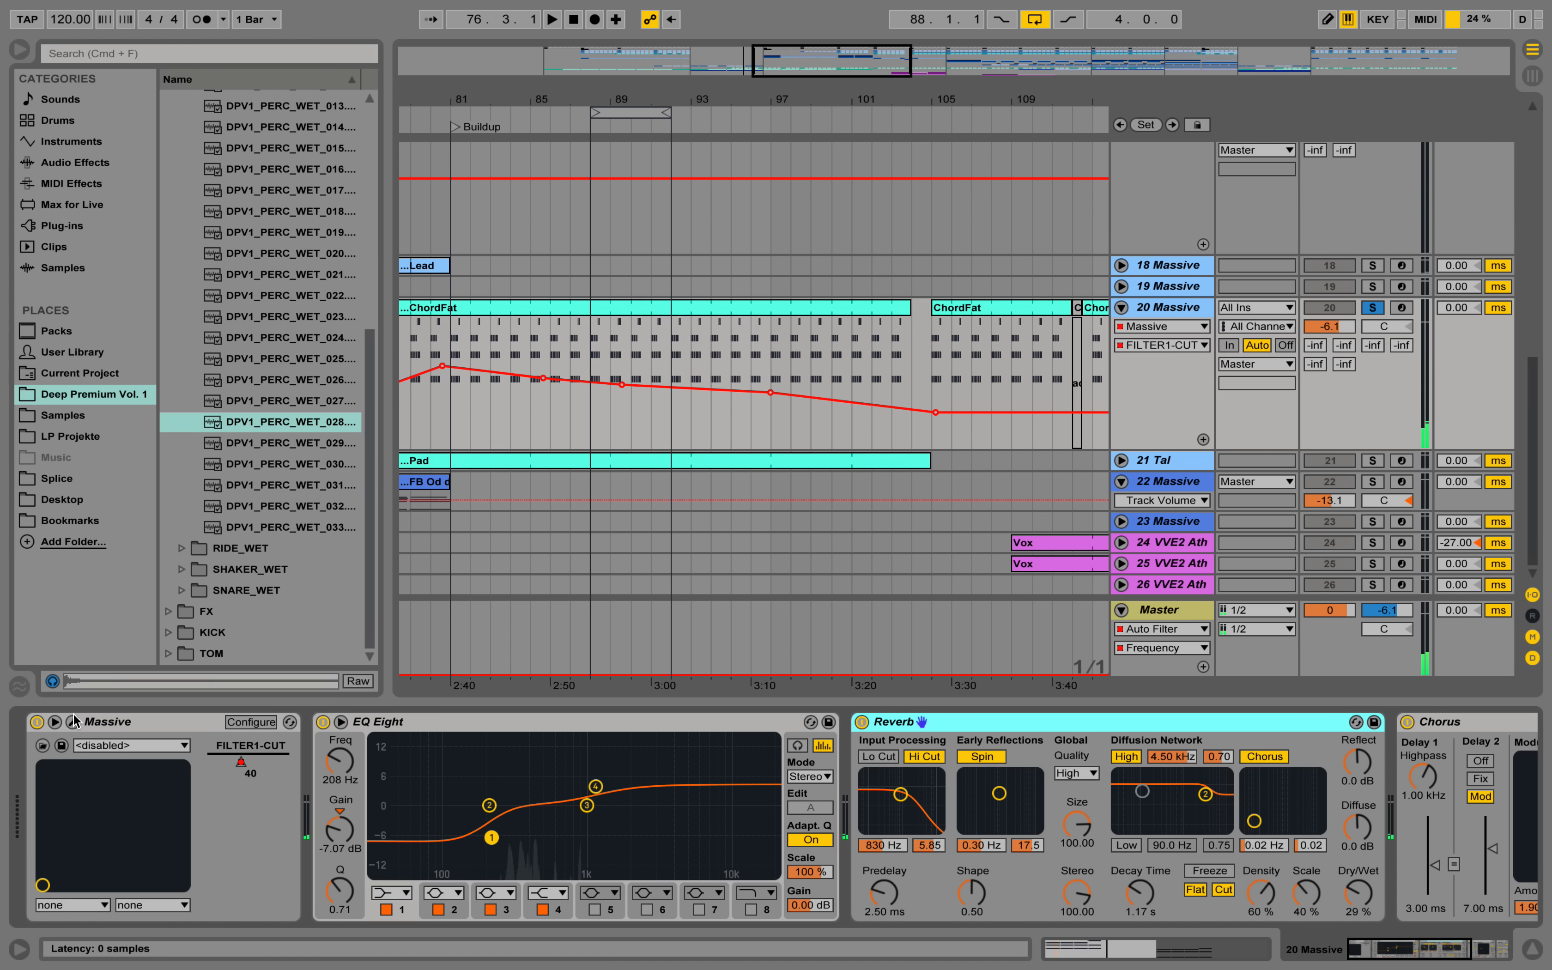
Inspect and audition the PD_WARMER patch in 20 Massive's synth, close its window and view the remaining effects in the chain.
left_click(73, 722)
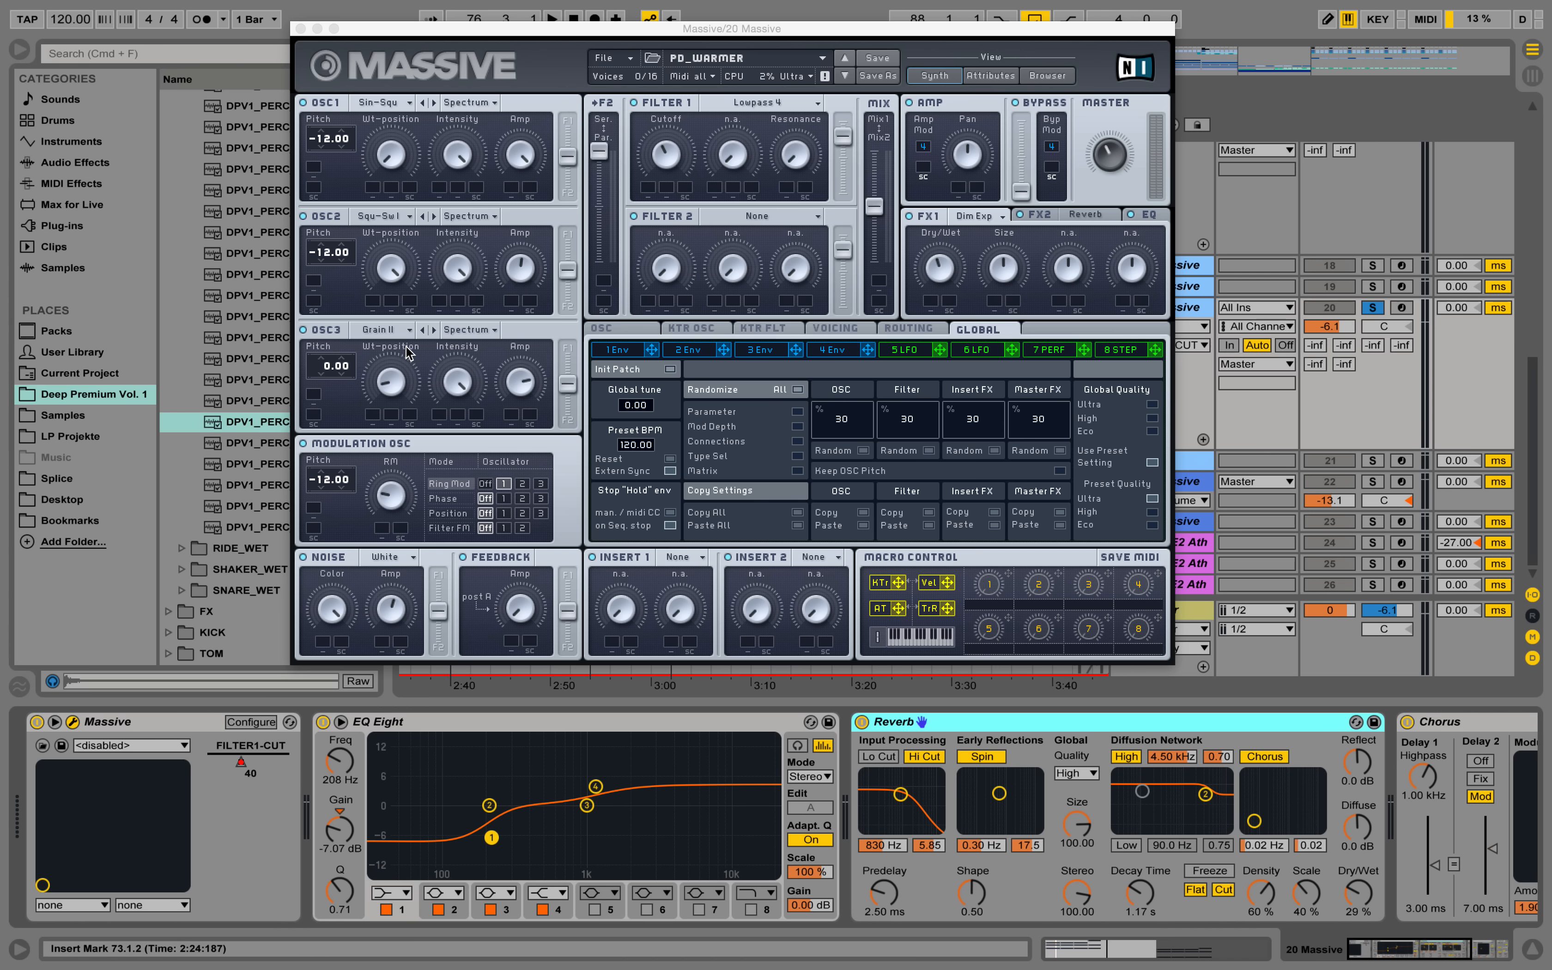
key("space")
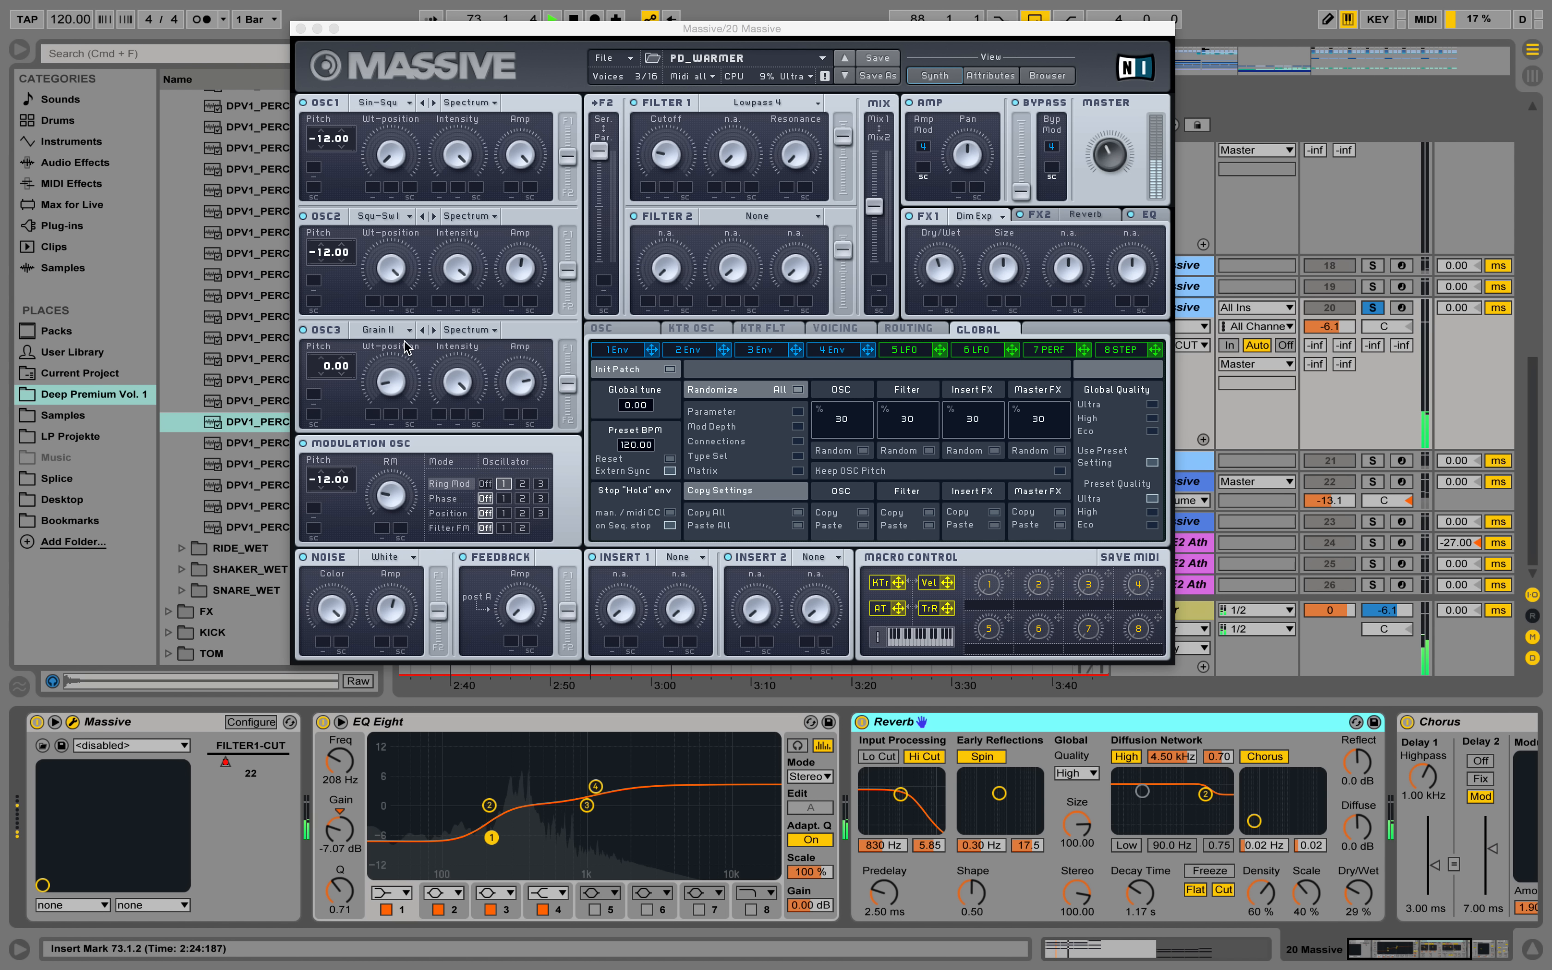
left_click(299, 30)
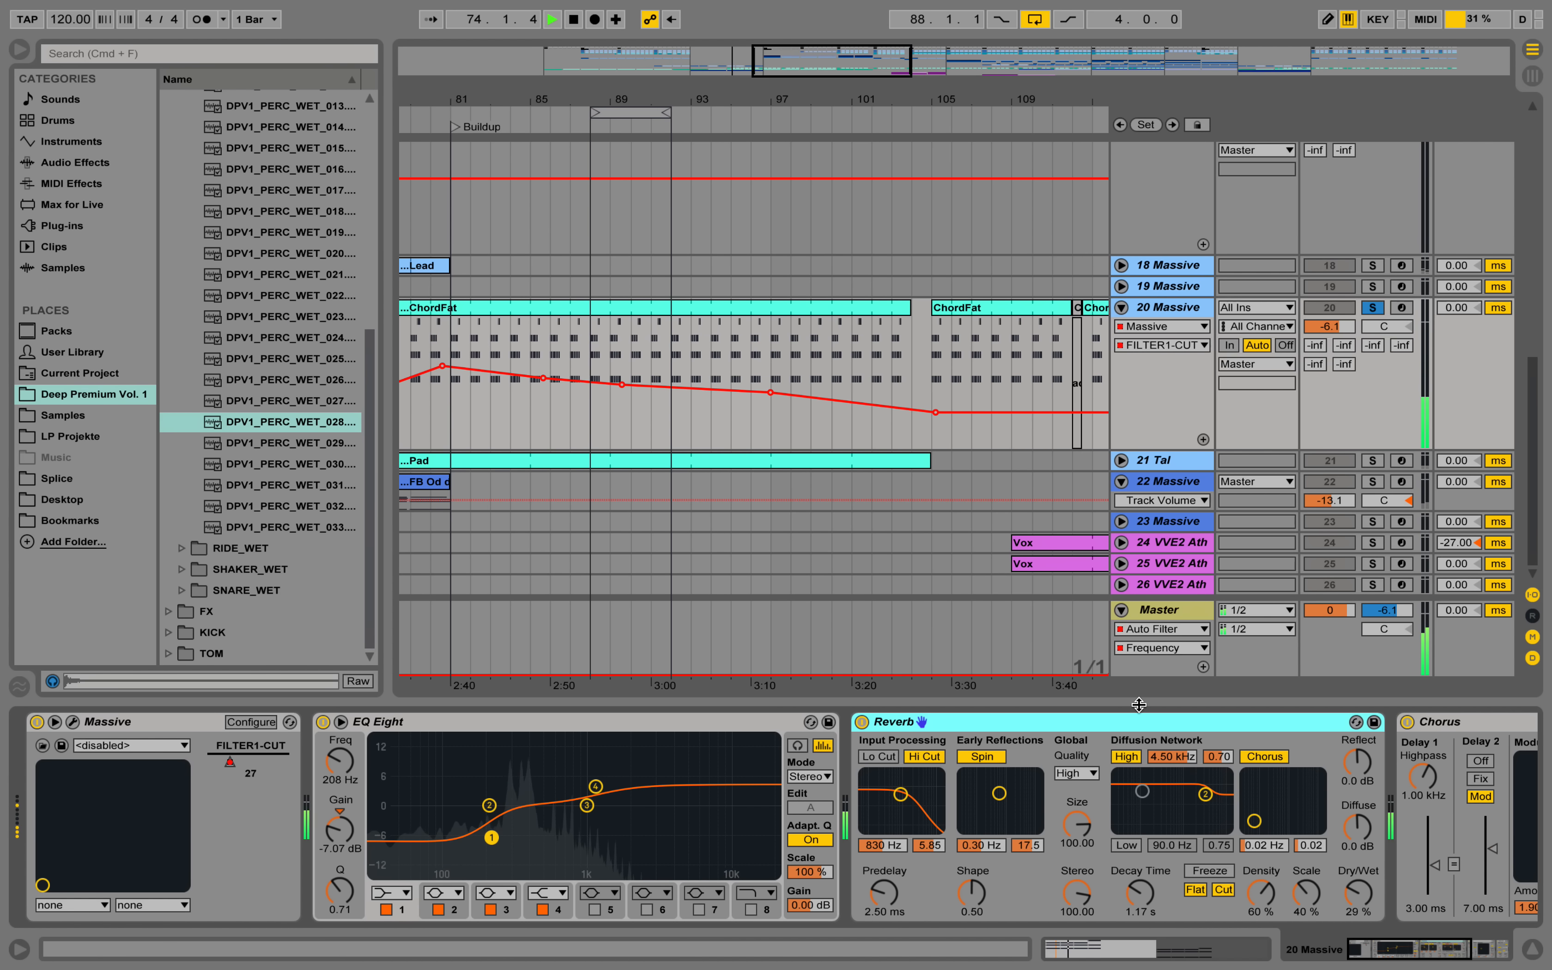
left_click_drag(1351, 938, 1423, 959)
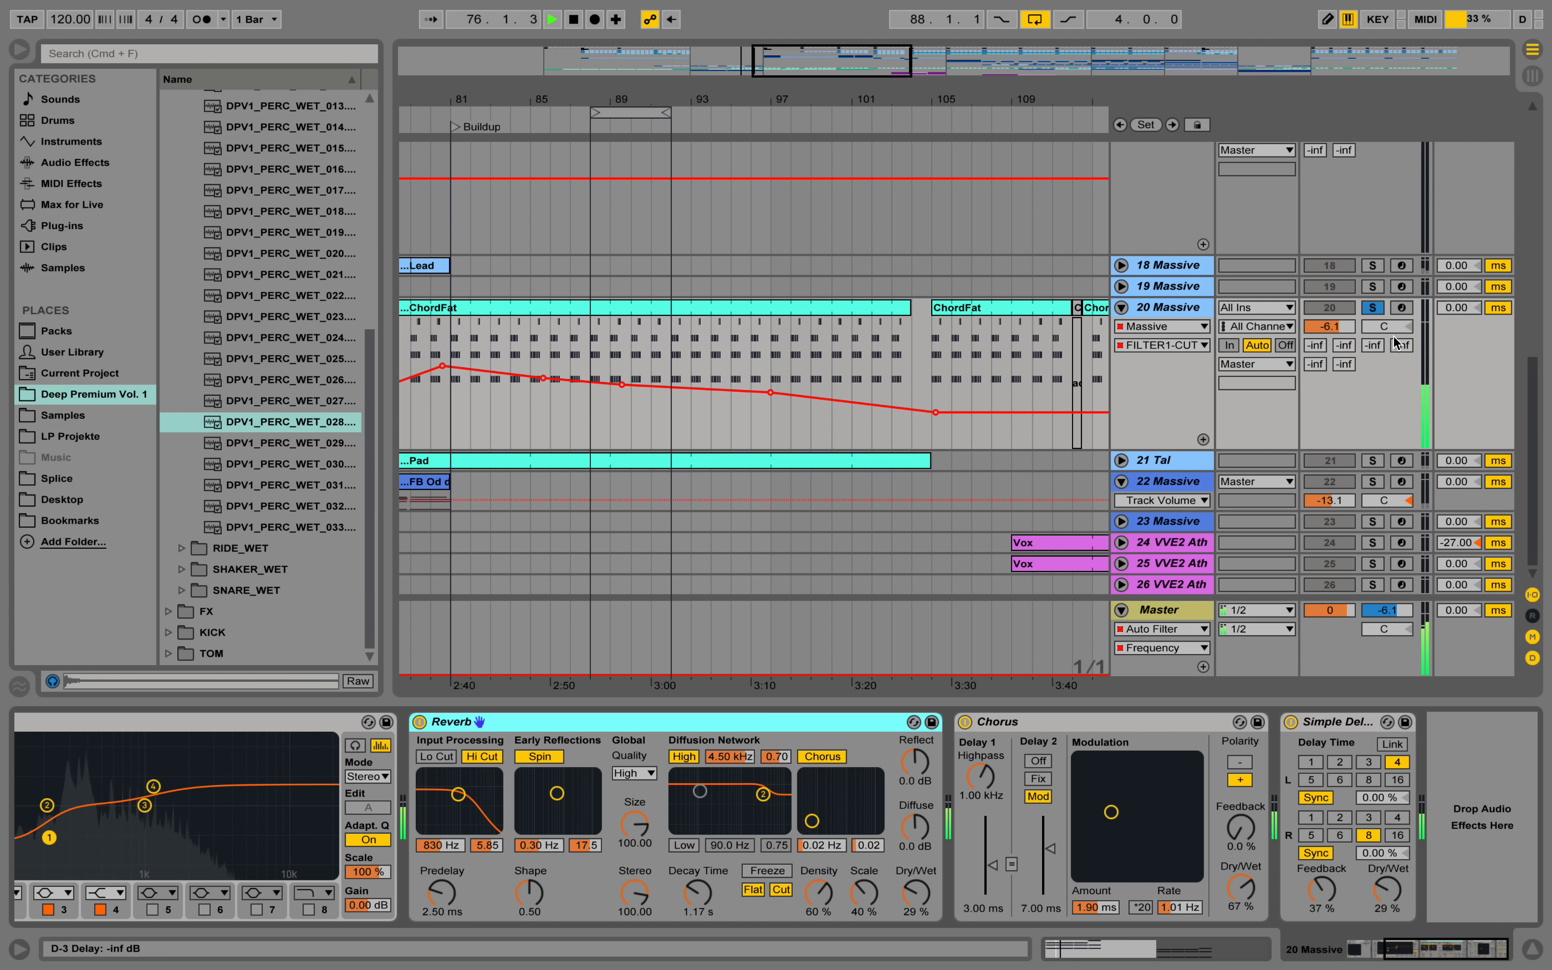
Take 20 Massive out of solo and slightly lower its FILTER1-CUT automation point just after bar 85.
left_click(1374, 308)
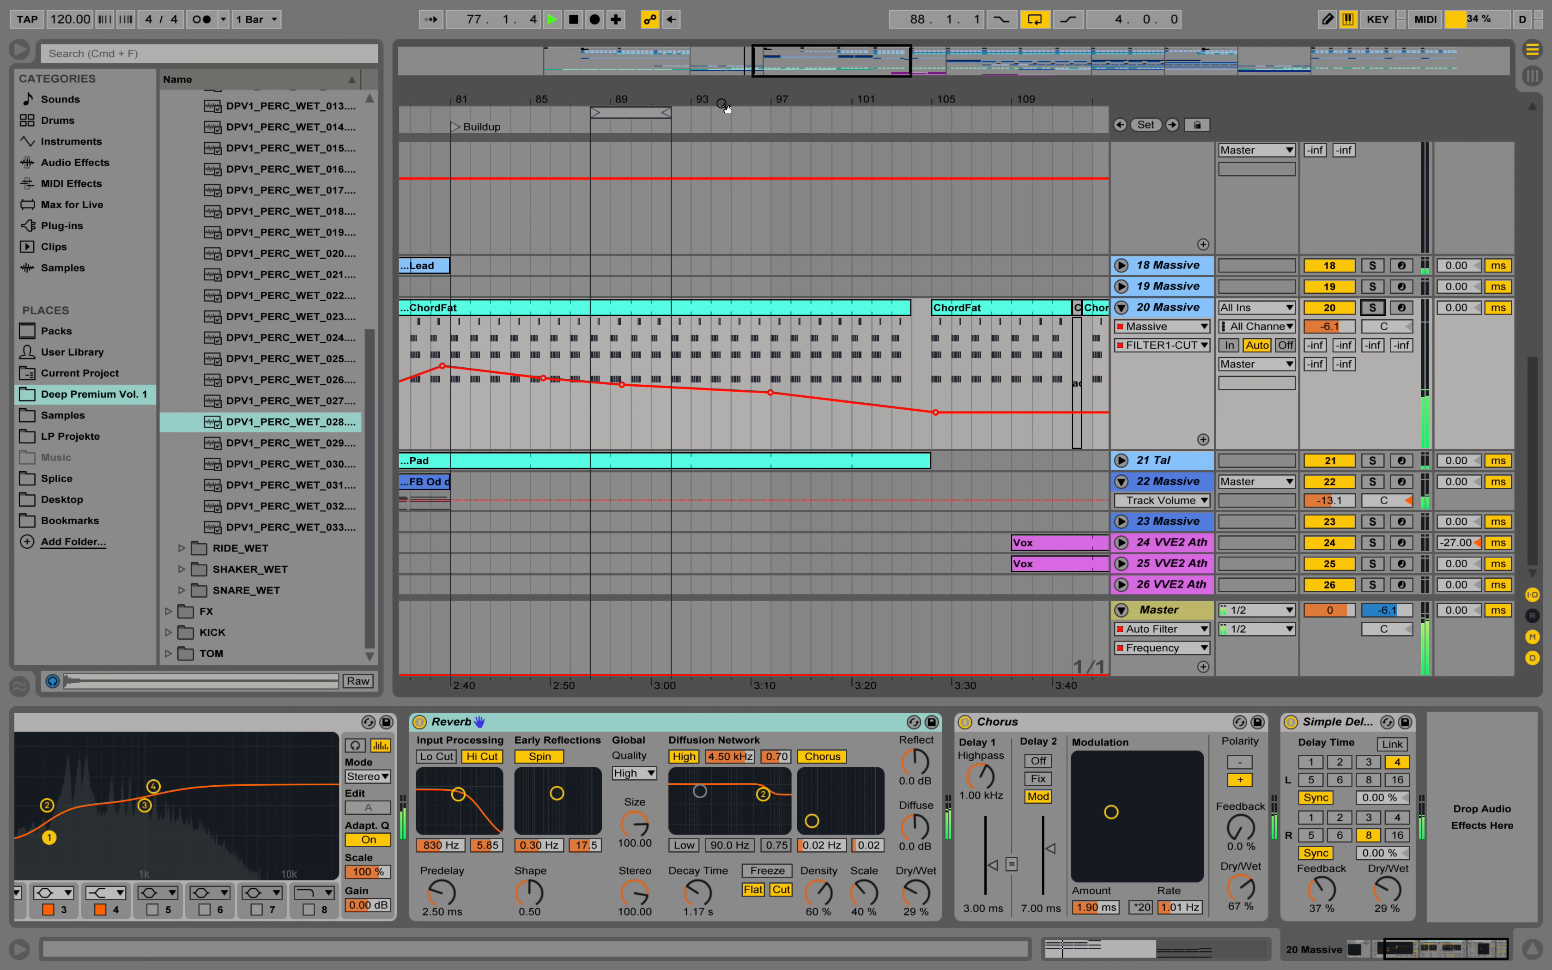
left_click_drag(718, 99, 747, 68)
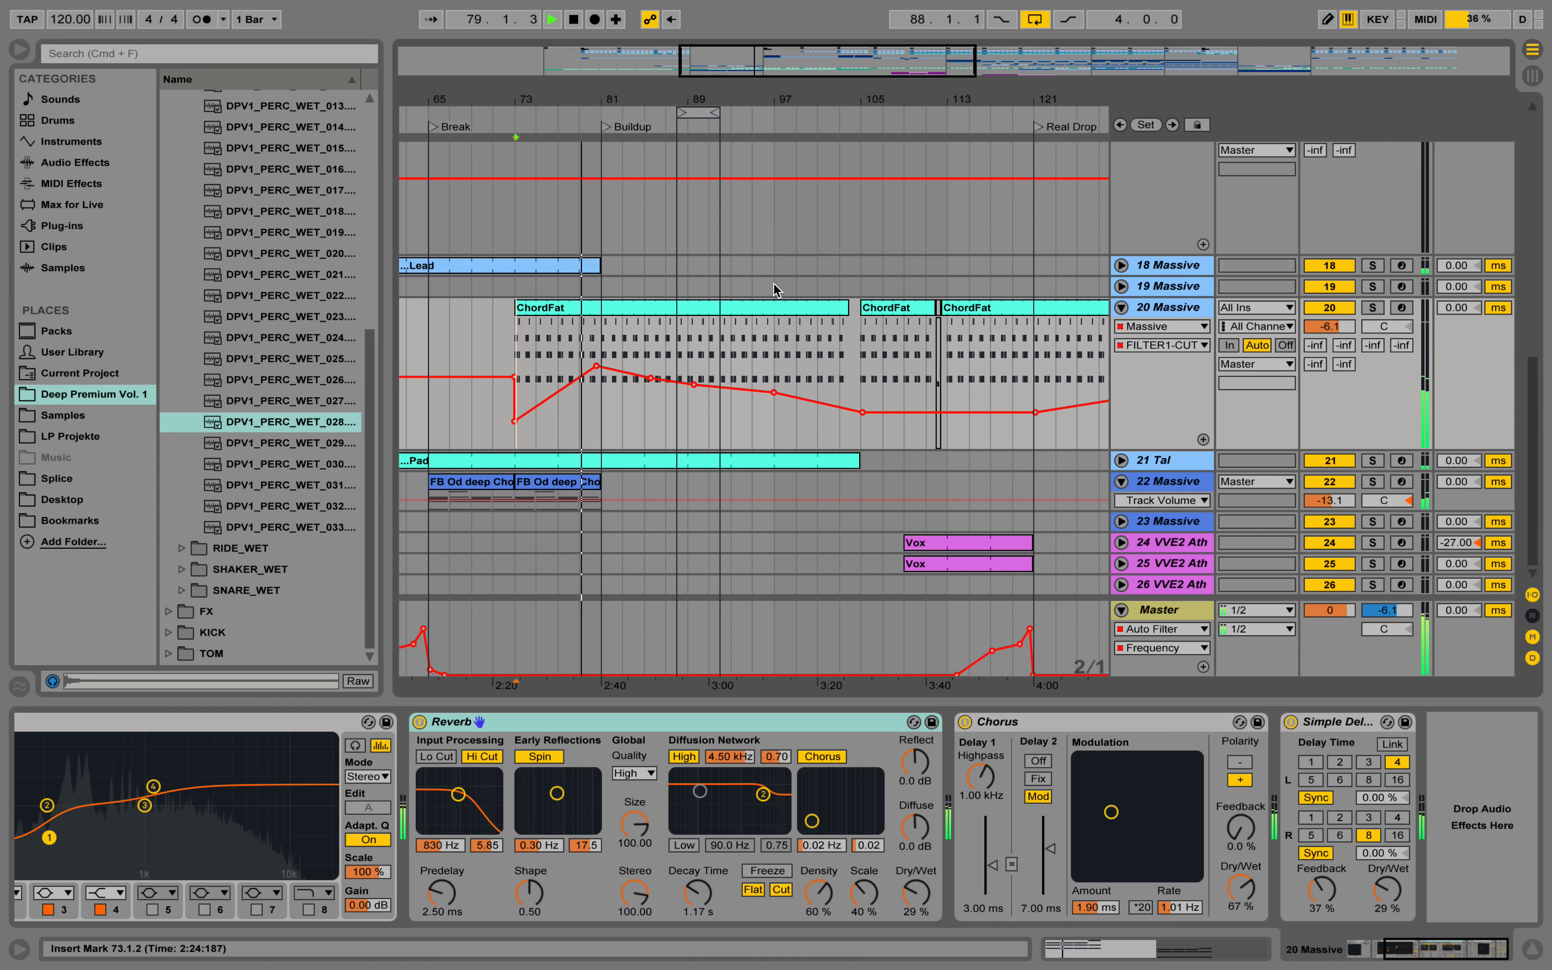
scroll(786, 332, "up", 5)
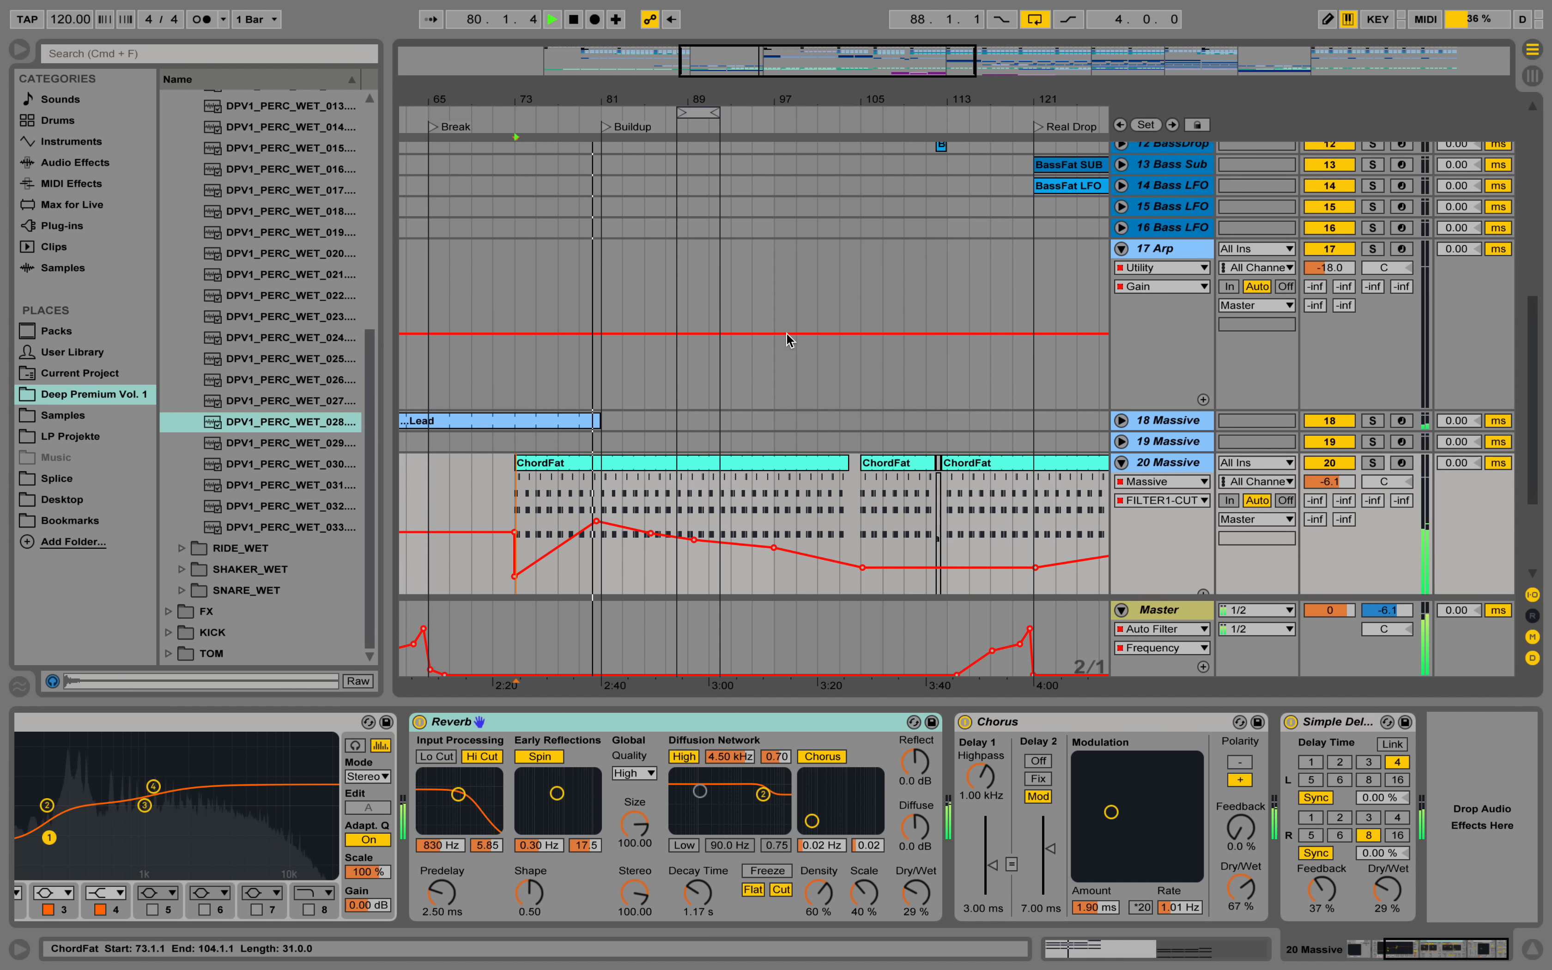
scroll(789, 354, "up", 8)
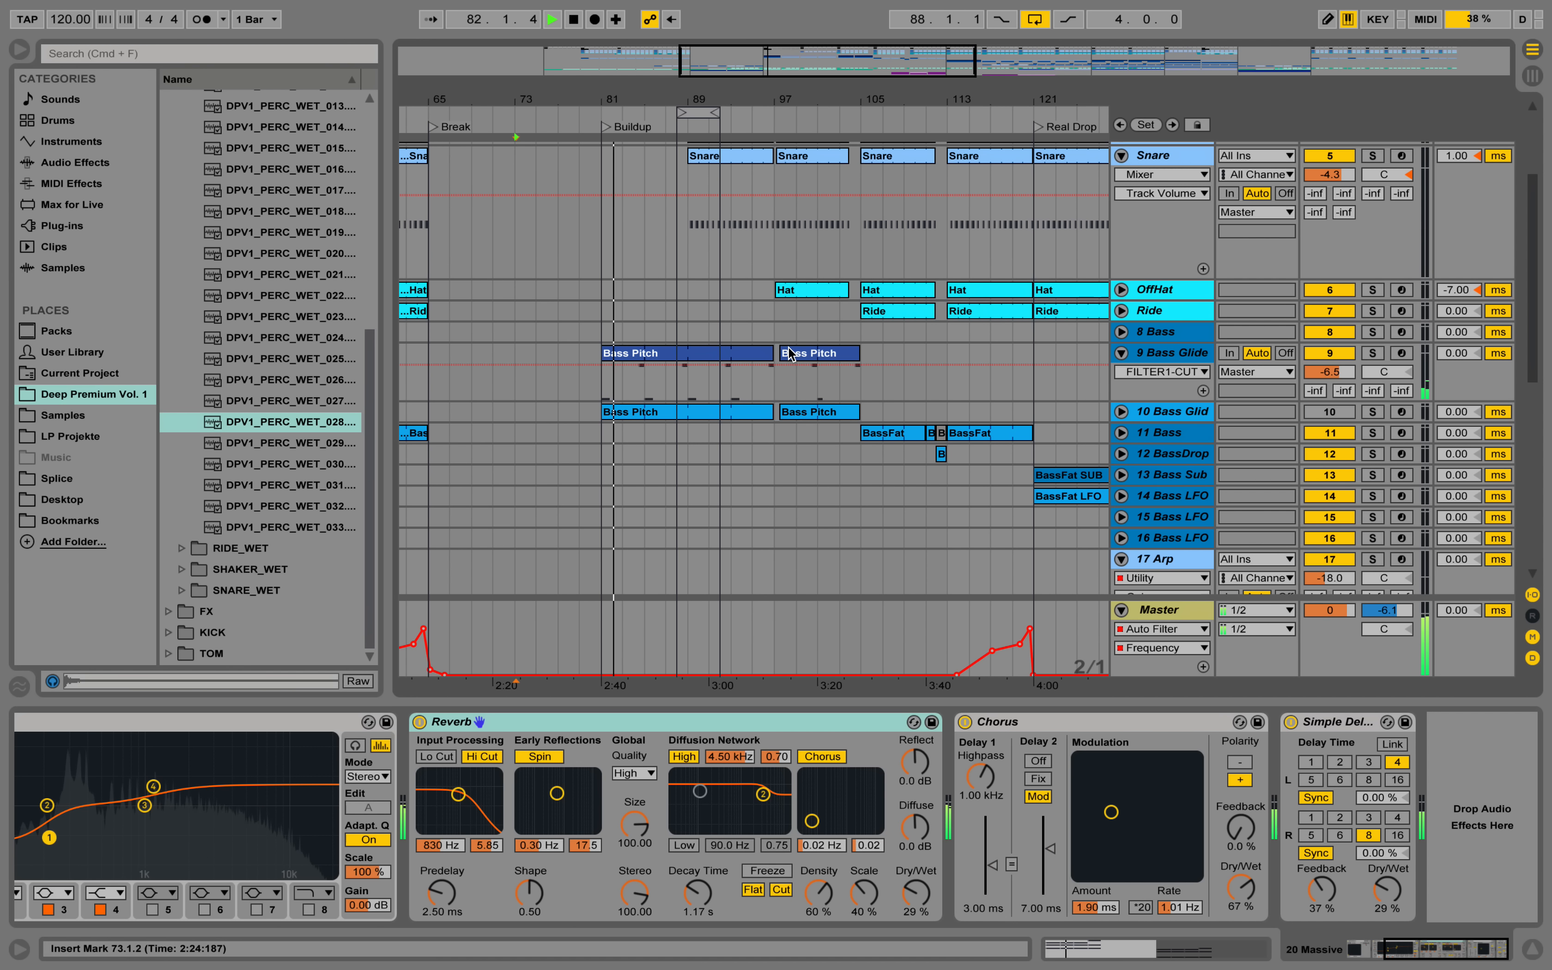
scroll(790, 358, "down", 10)
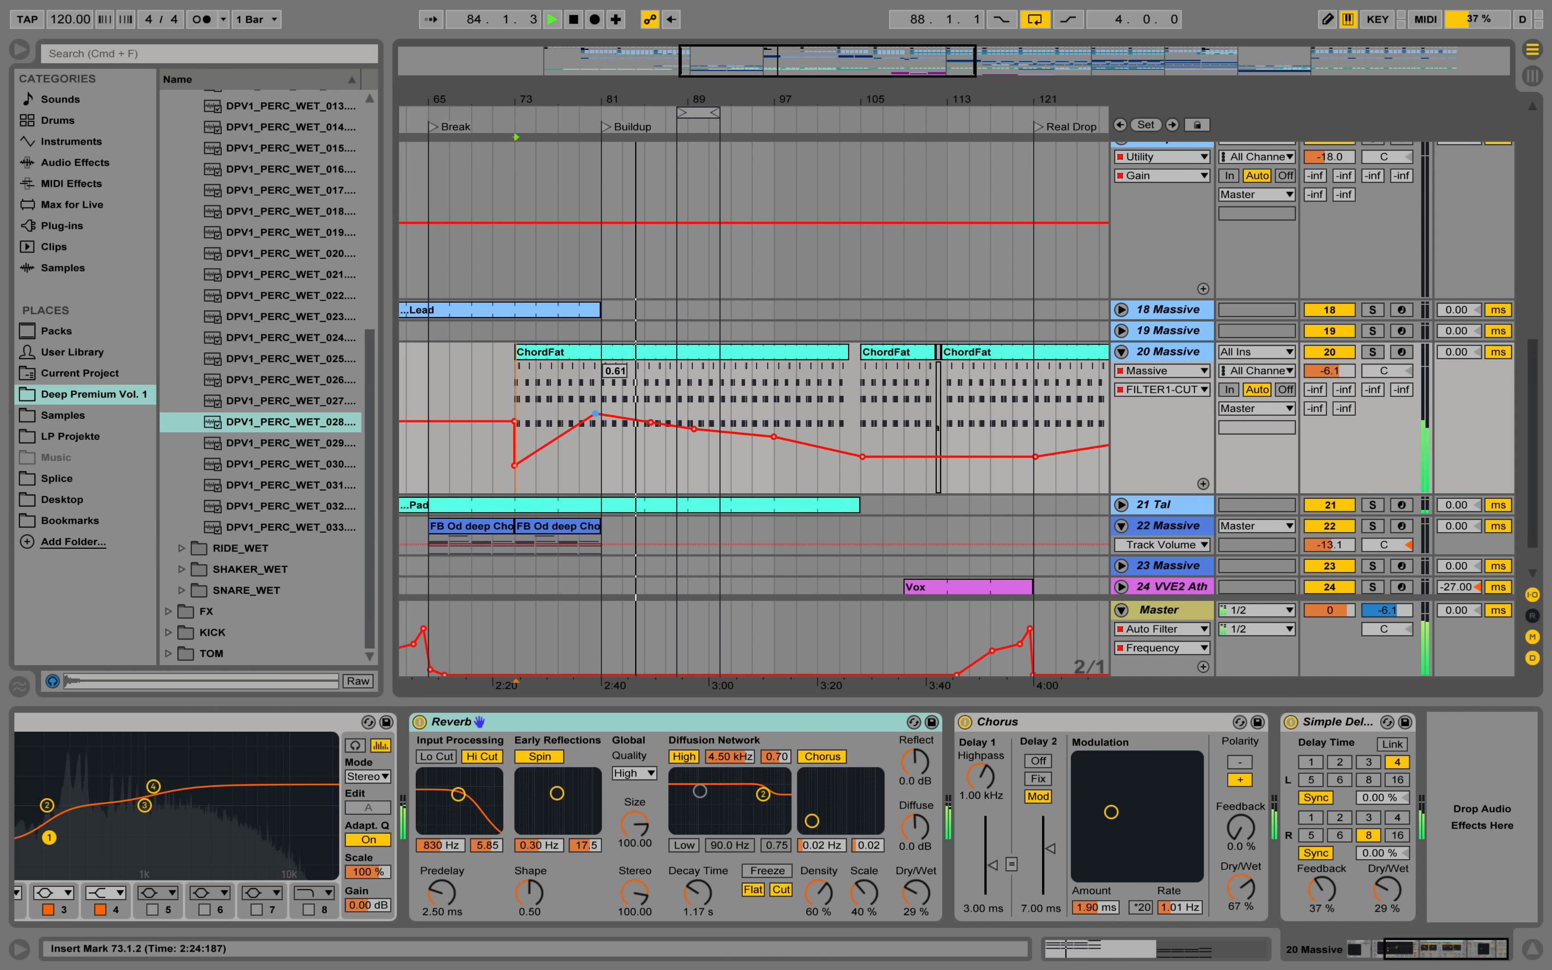
left_click_drag(656, 425, 655, 433)
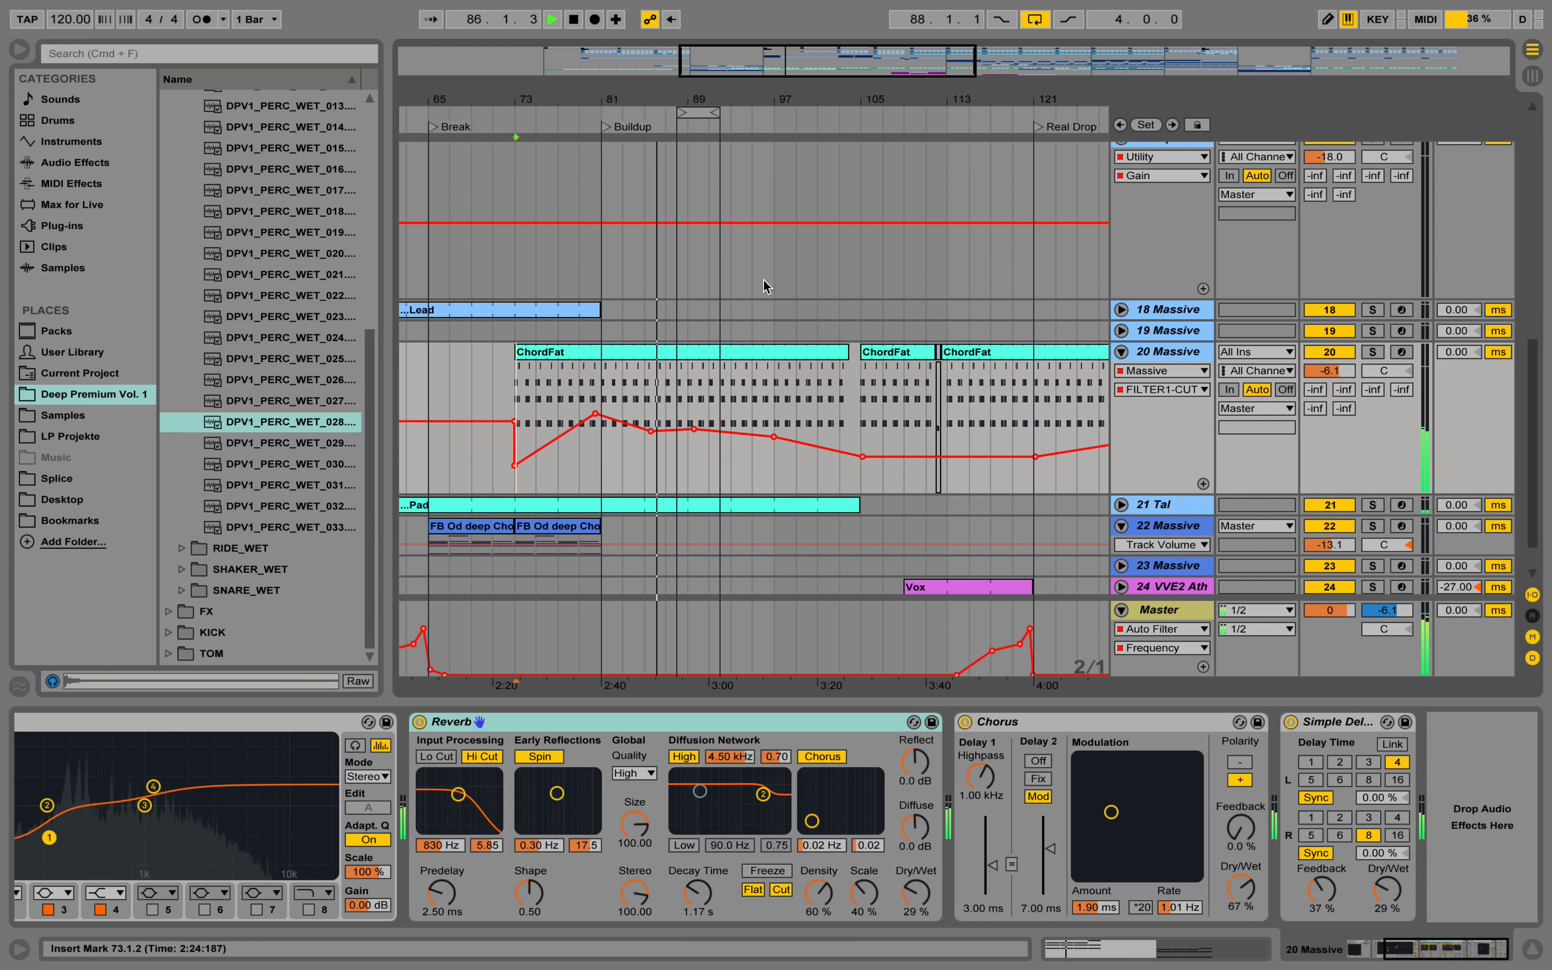
Switch off the arrangement loop and fold the 17 Arp and 20 Massive tracks during playback.
scroll(790, 181, "up", 1)
scroll(789, 181, "up", 8)
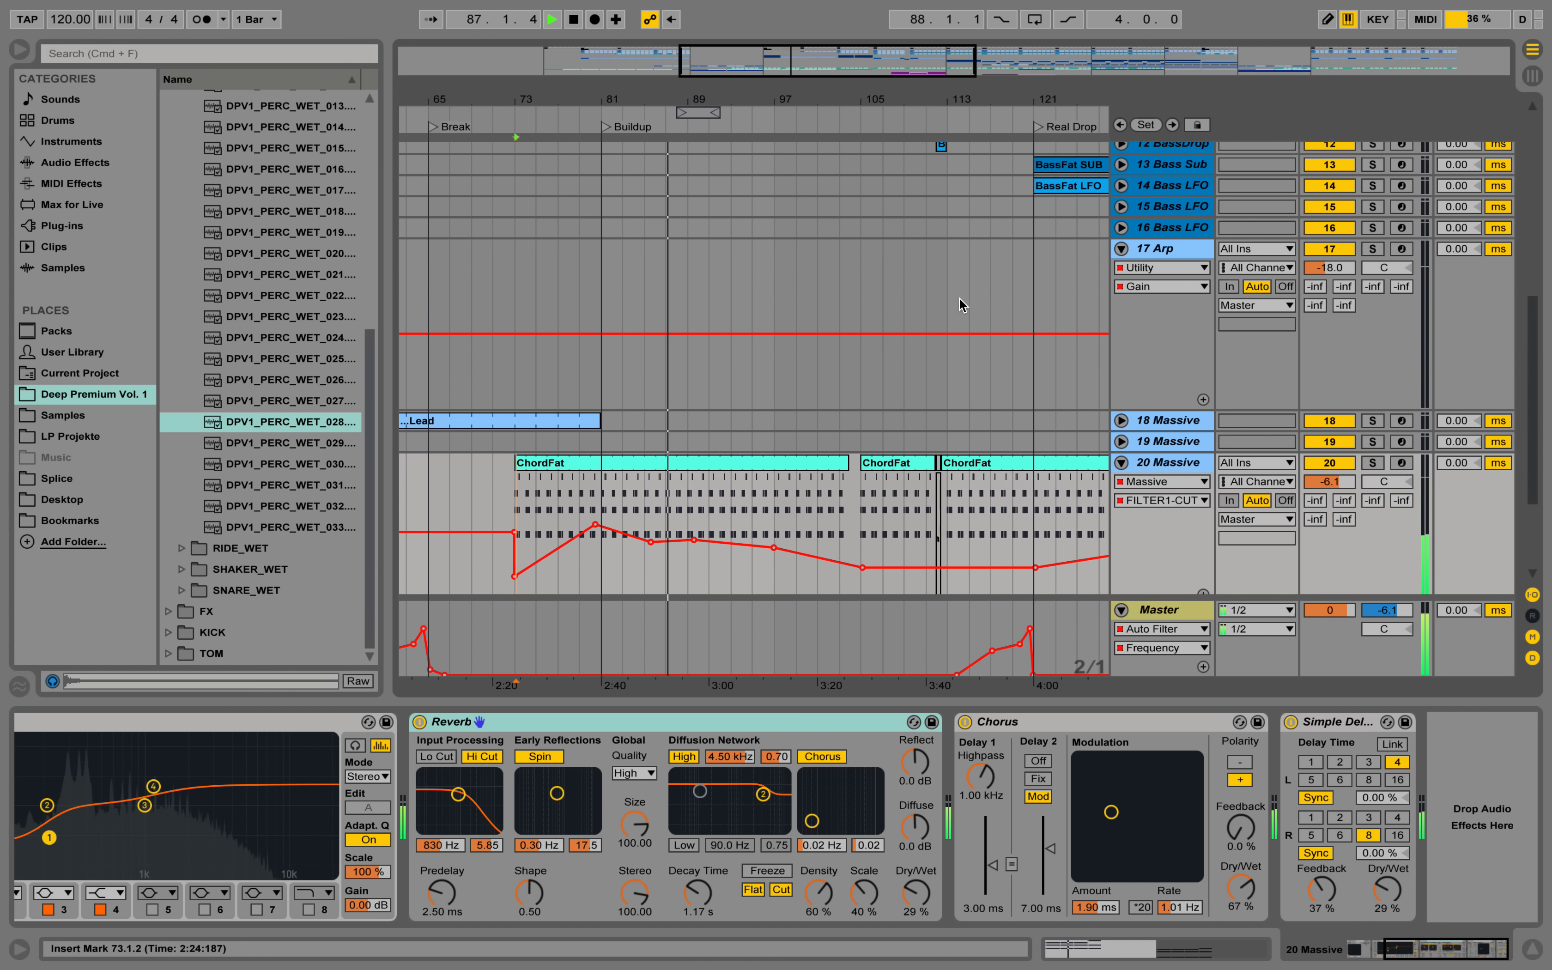
scroll(911, 269, "up", 7)
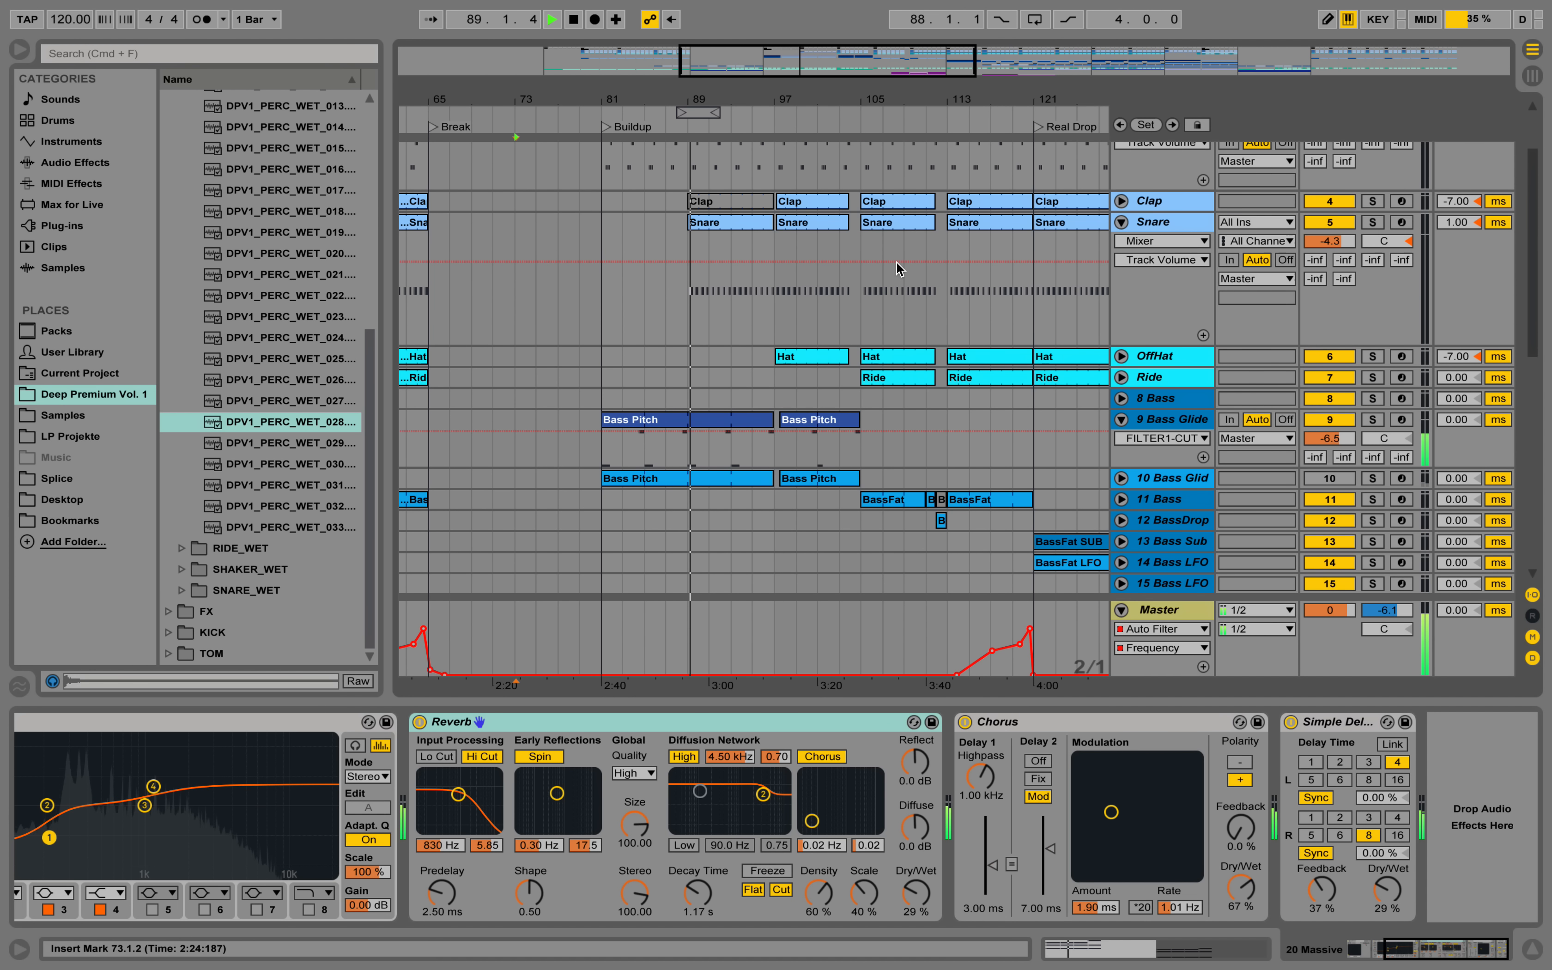
scroll(896, 262, "up", 6)
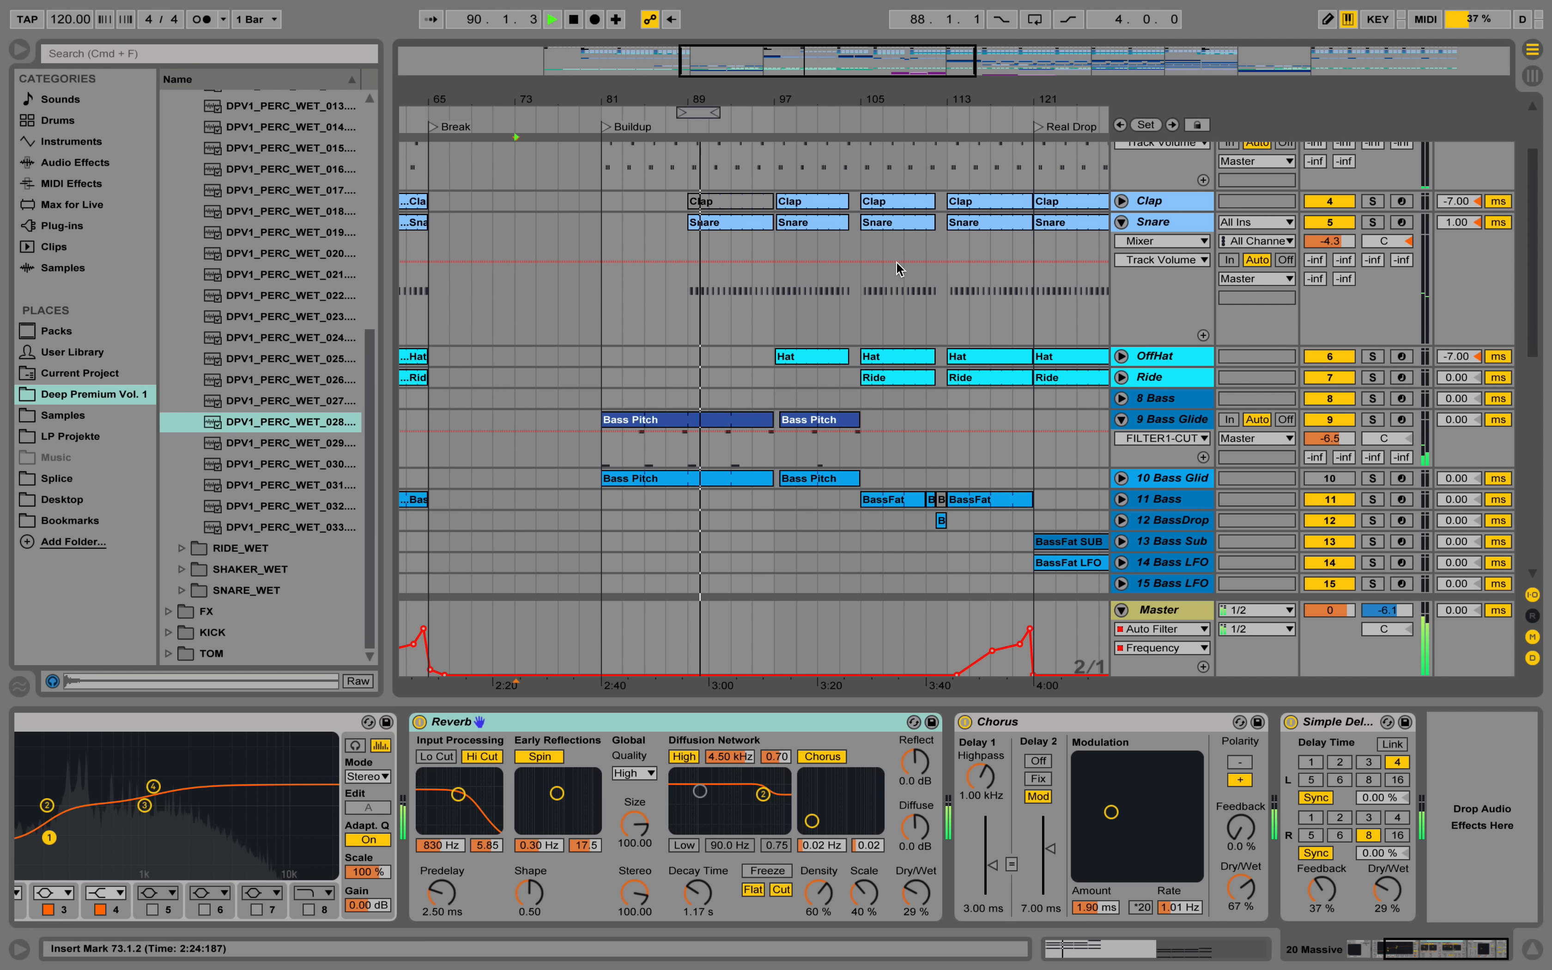
scroll(907, 271, "down", 5)
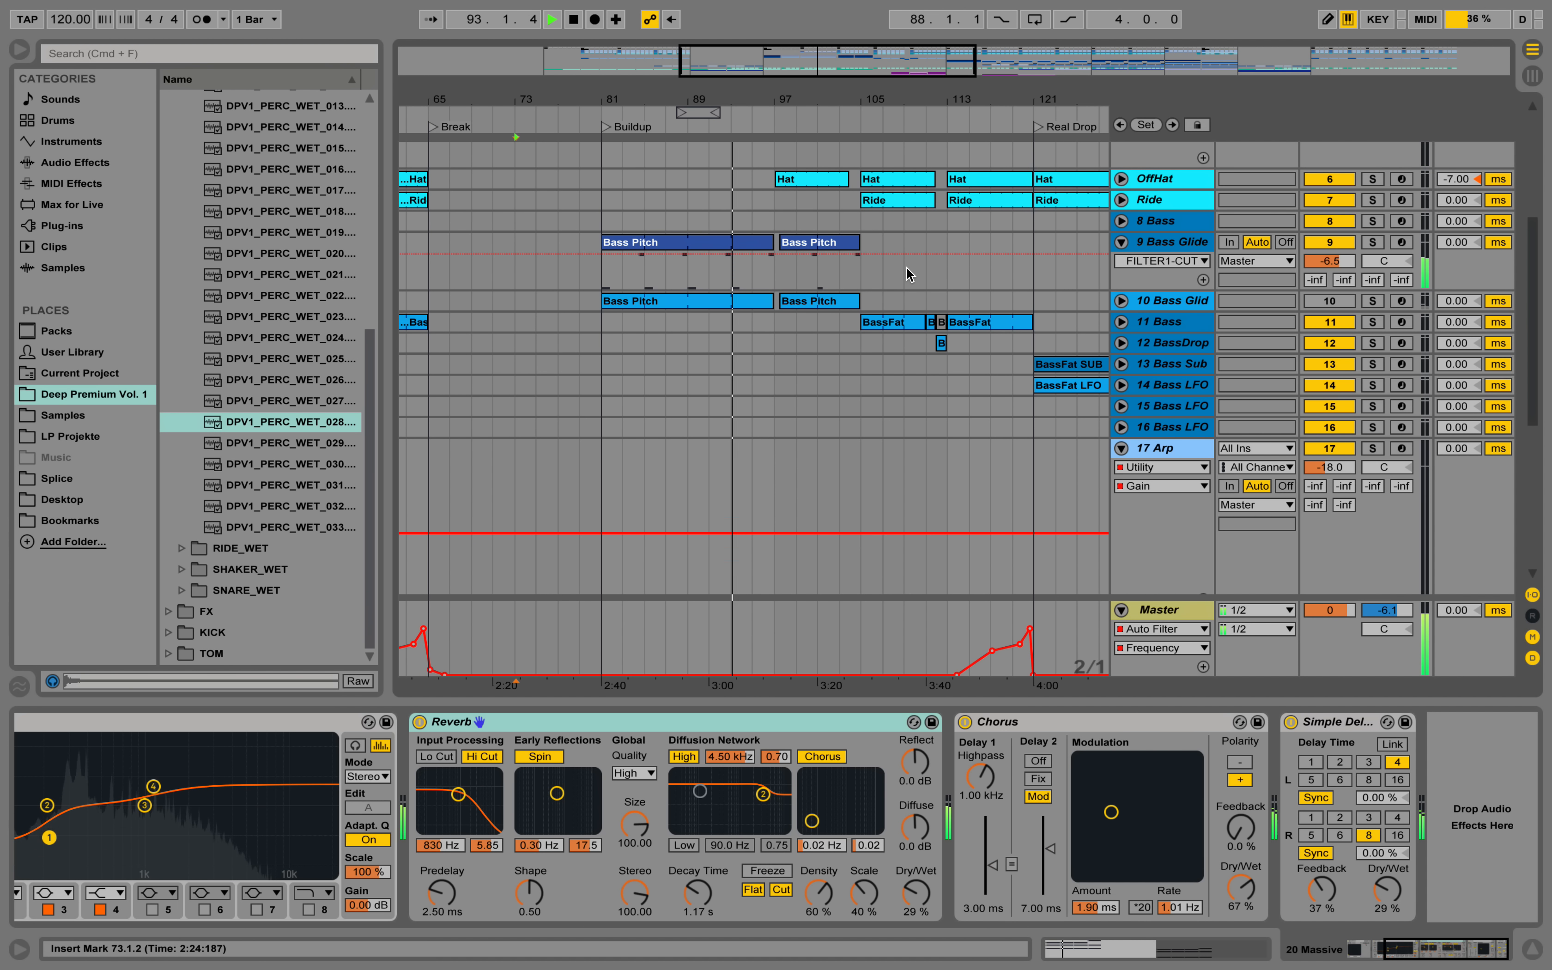
left_click(1121, 447)
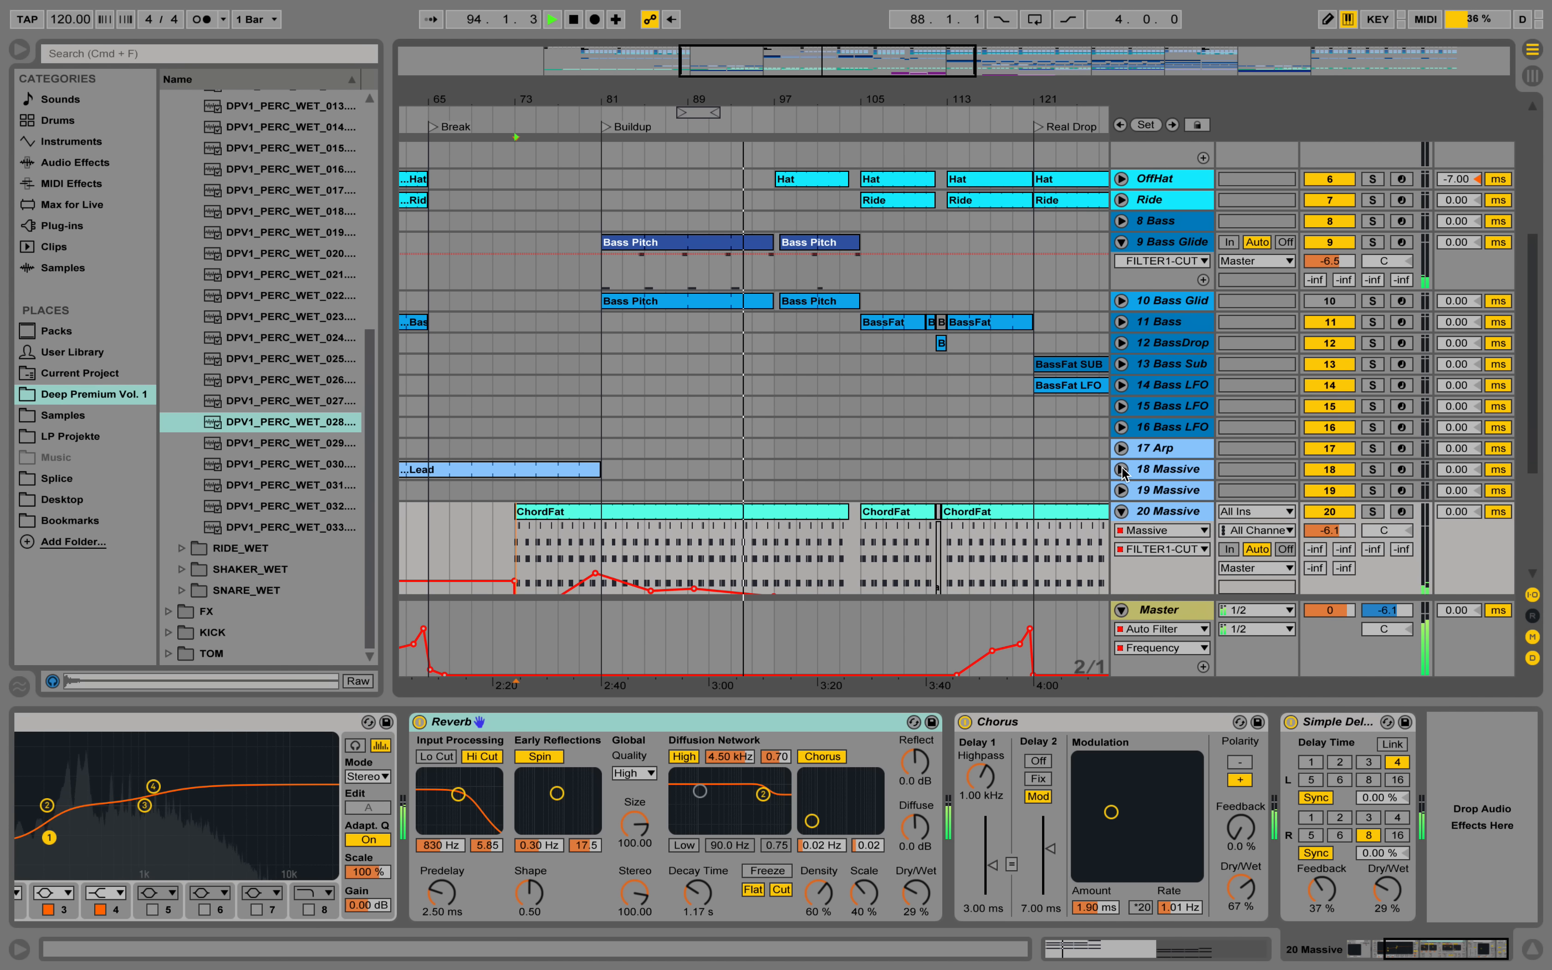
left_click(1121, 512)
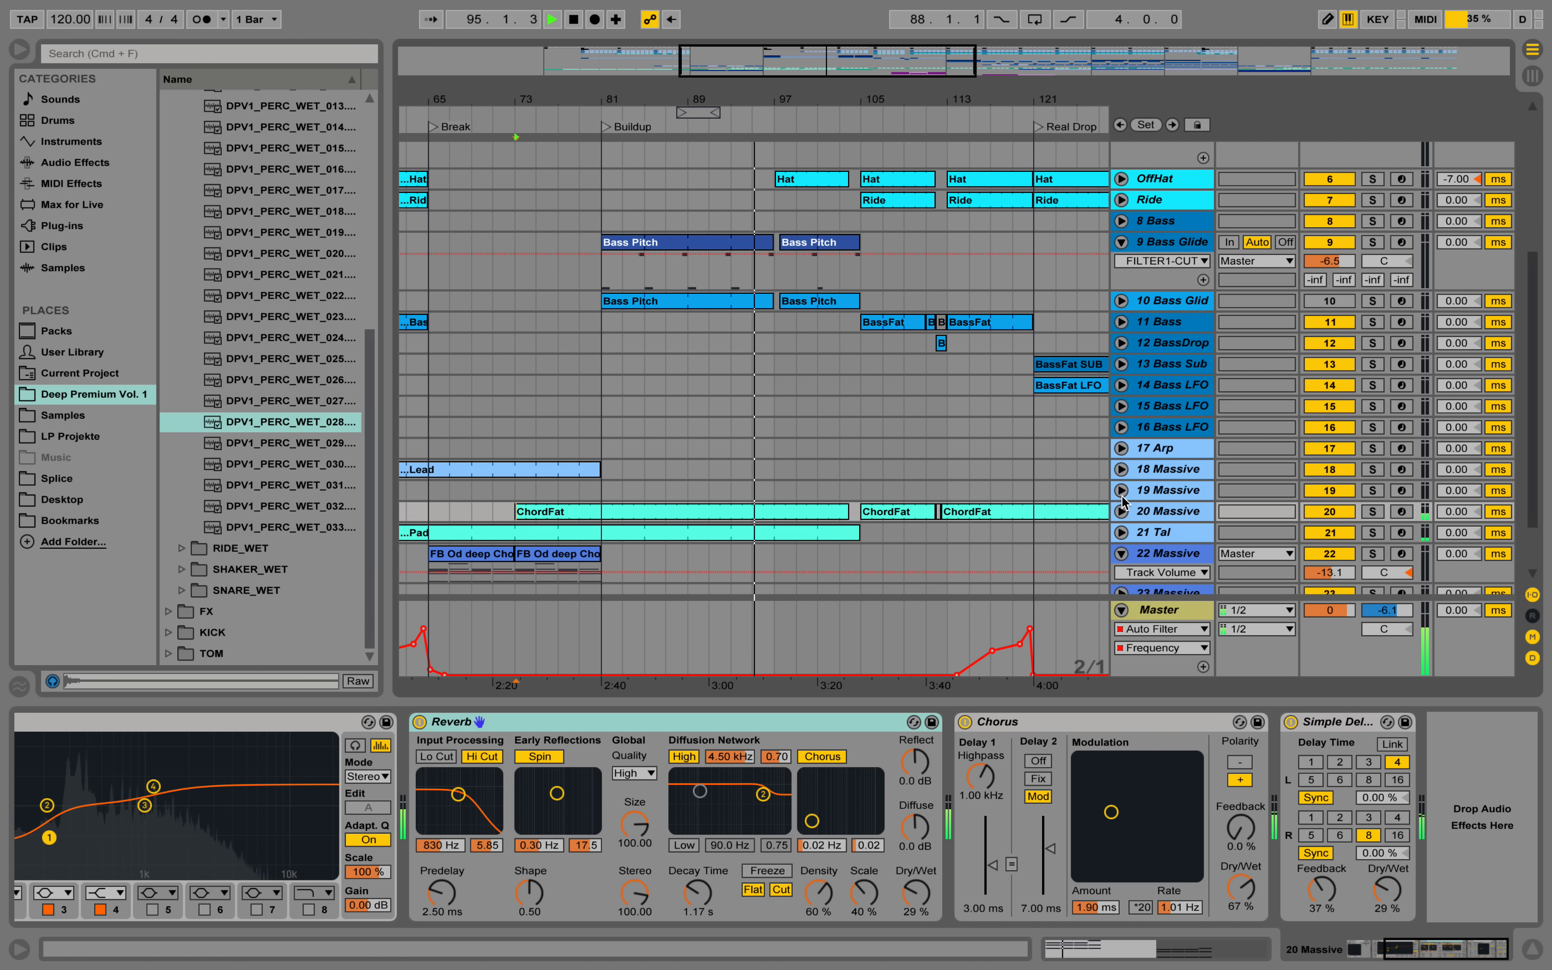
Unfold the OffHat track, open the notes of its Hat clip at bar 97 and show the track's device chain.
scroll(1105, 487, "up", 2)
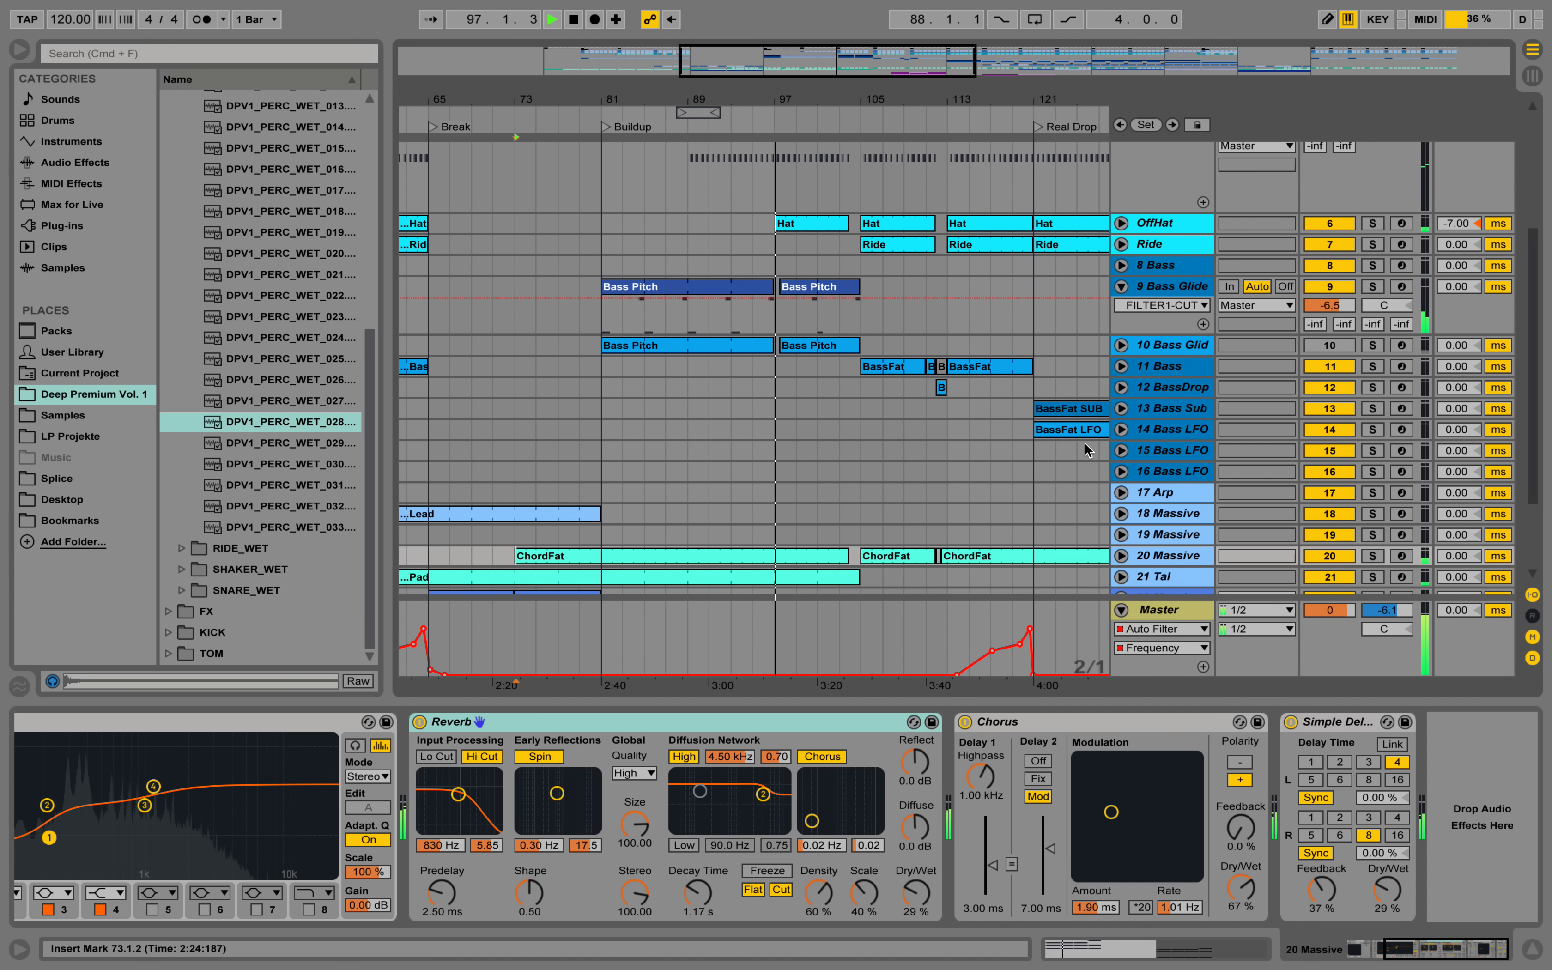
left_click(1121, 223)
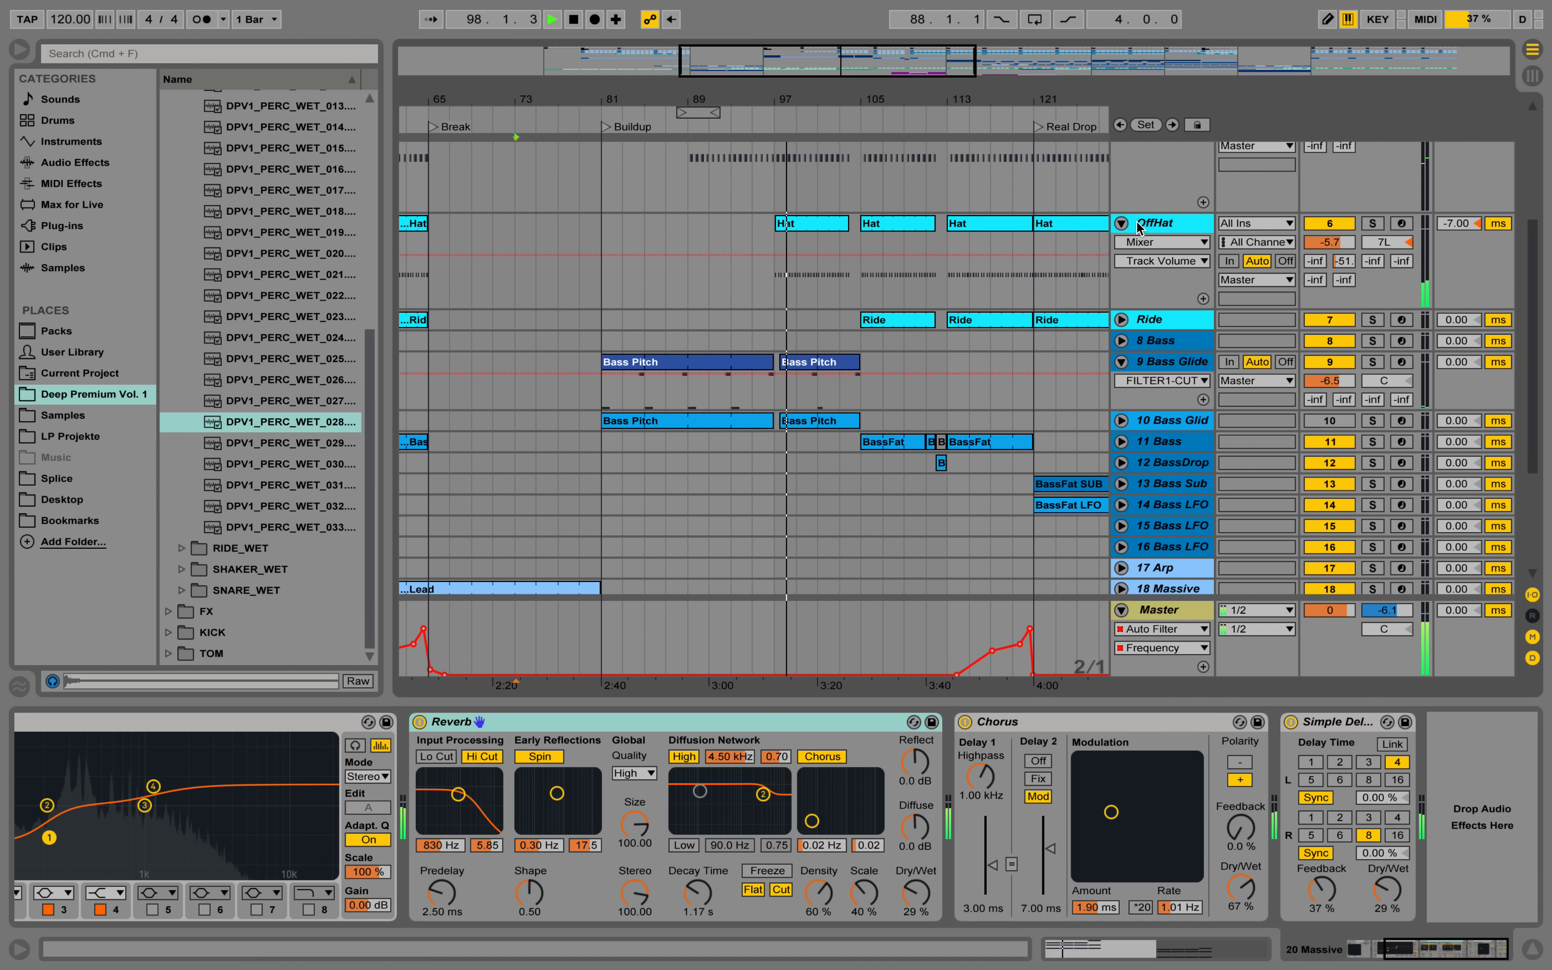
double_click(799, 224)
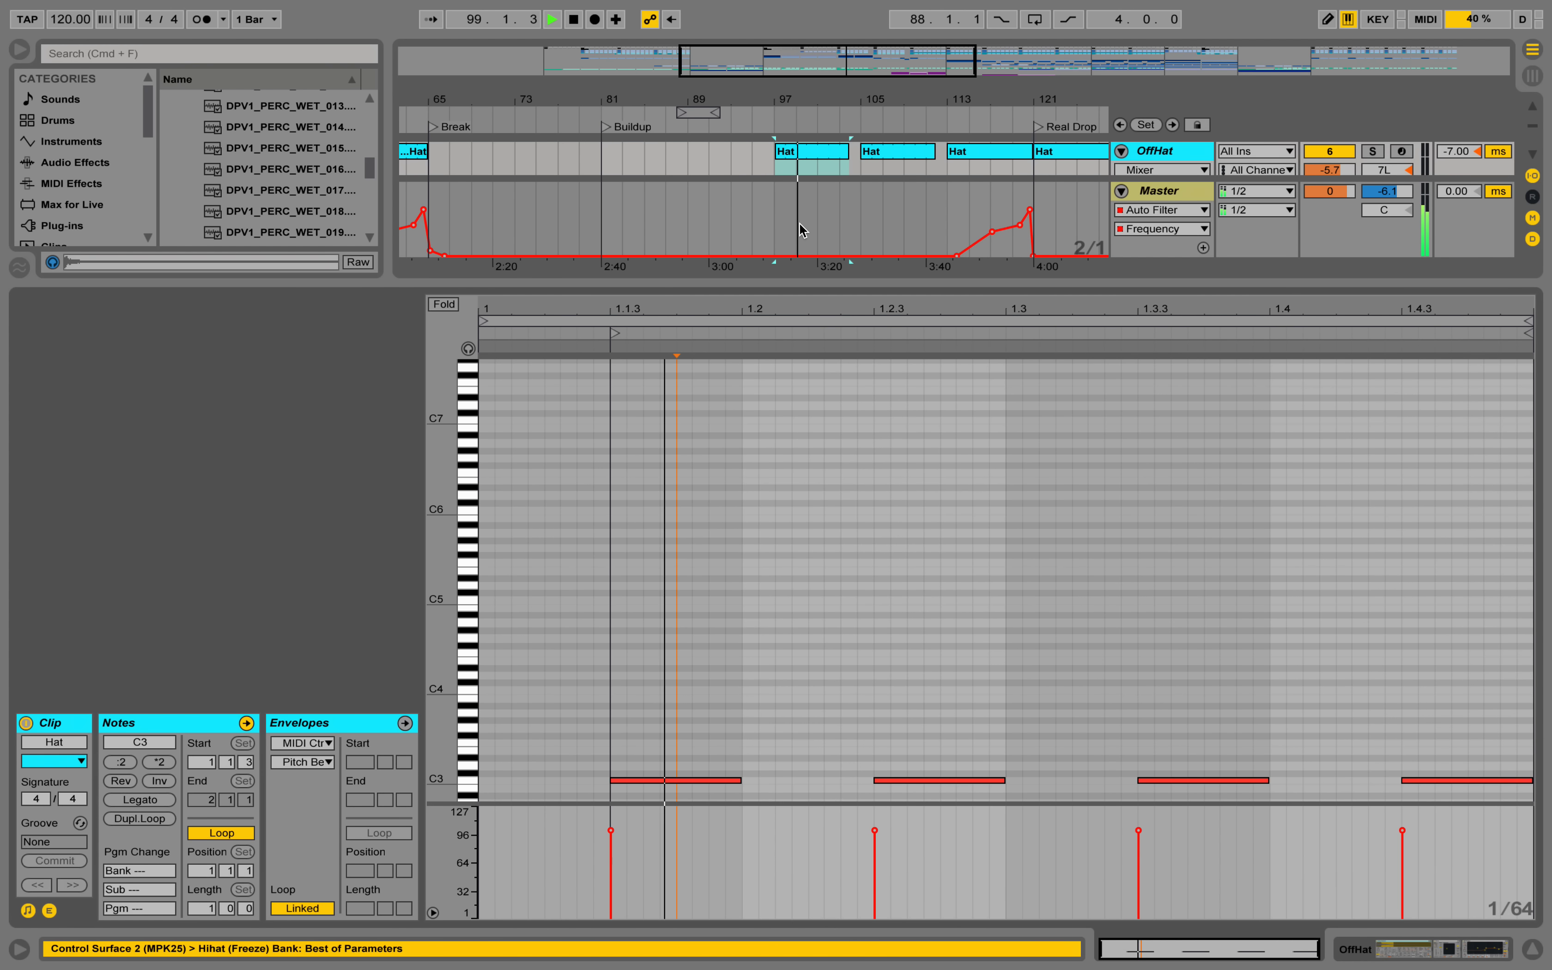
left_click(1452, 956)
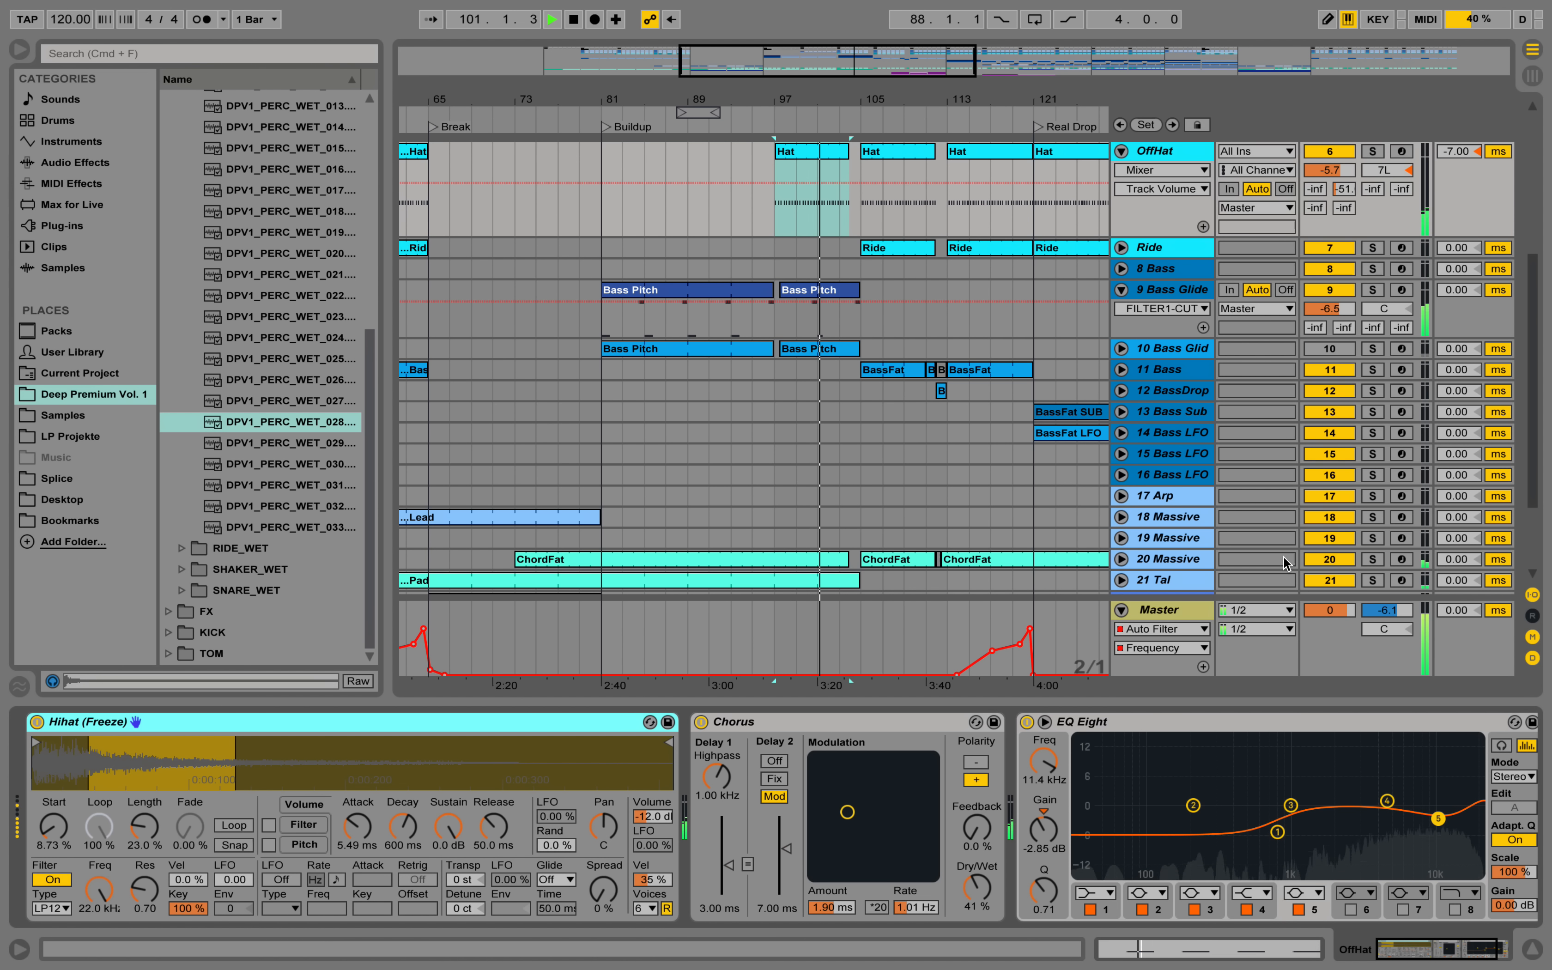
Stop playback and inspect the PAD Think patch in the TAL-U-NO-LX-V2 synth of the 21 Tal track.
scroll(1267, 538, "down", 2)
scroll(1268, 538, "down", 2)
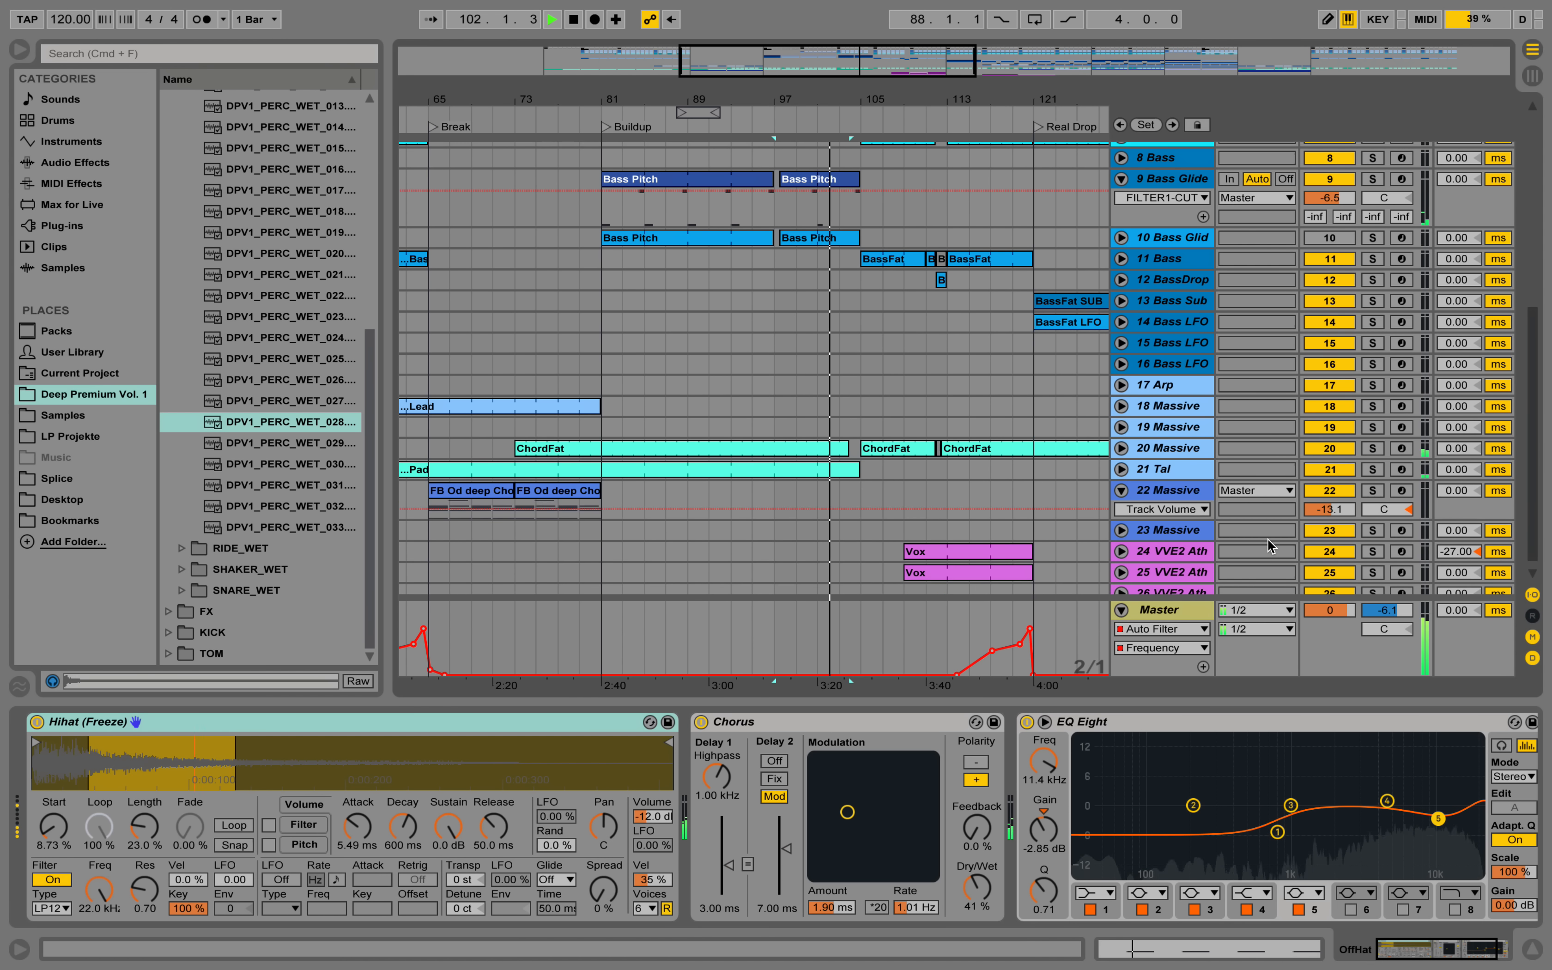
left_click(1175, 467)
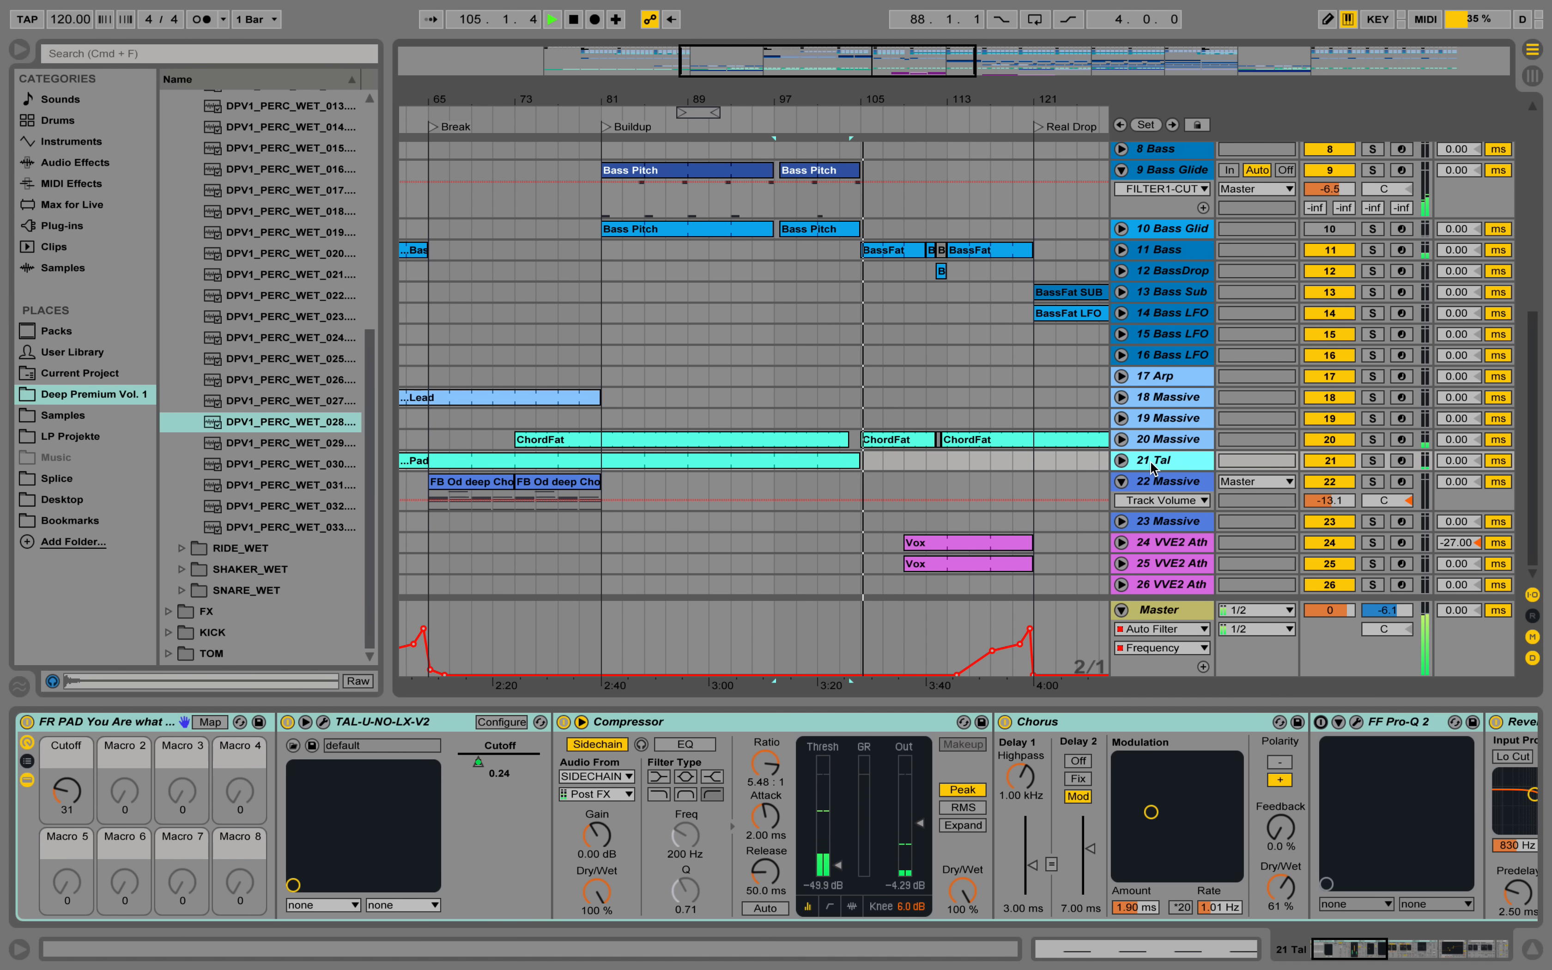
key("space")
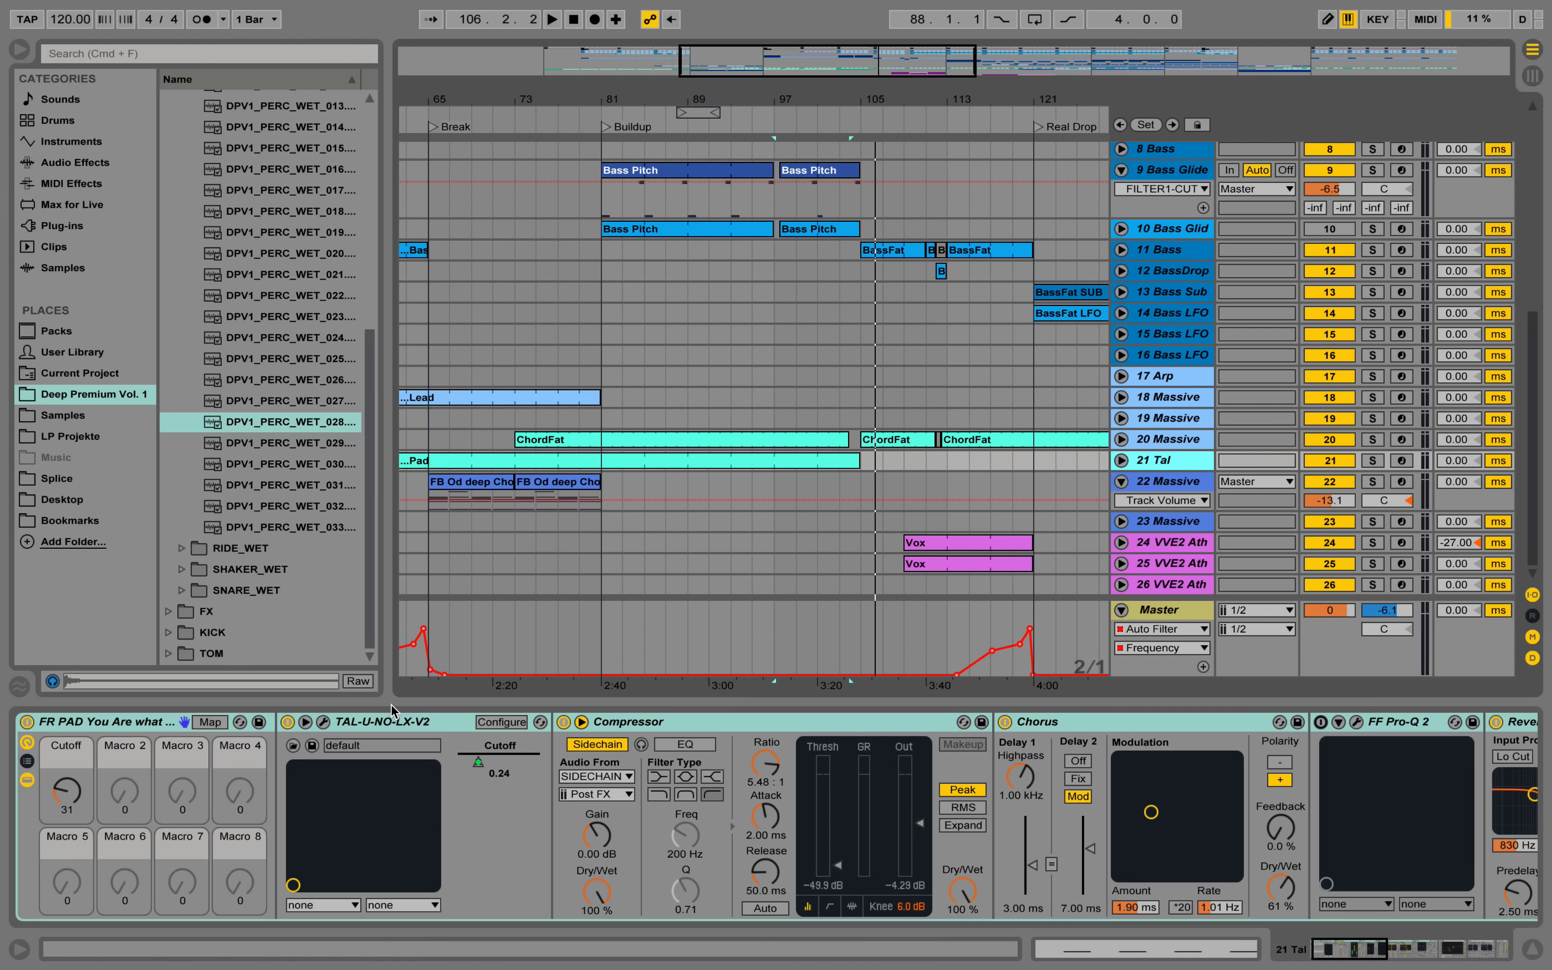
left_click(324, 721)
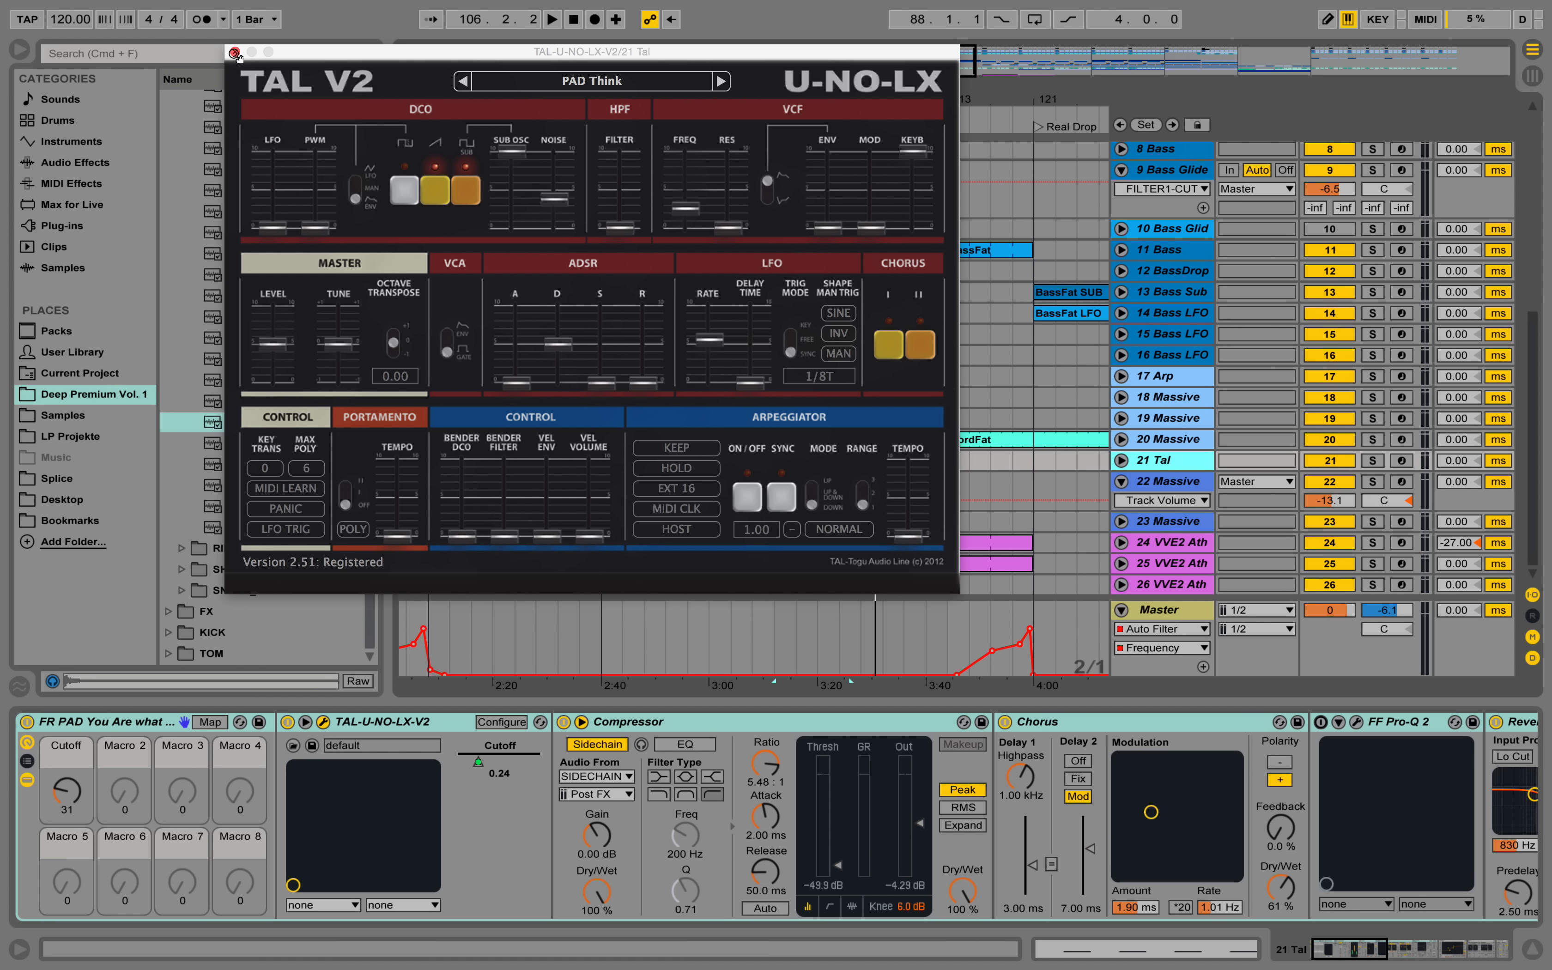
left_click(234, 52)
left_click(323, 721)
left_click(235, 51)
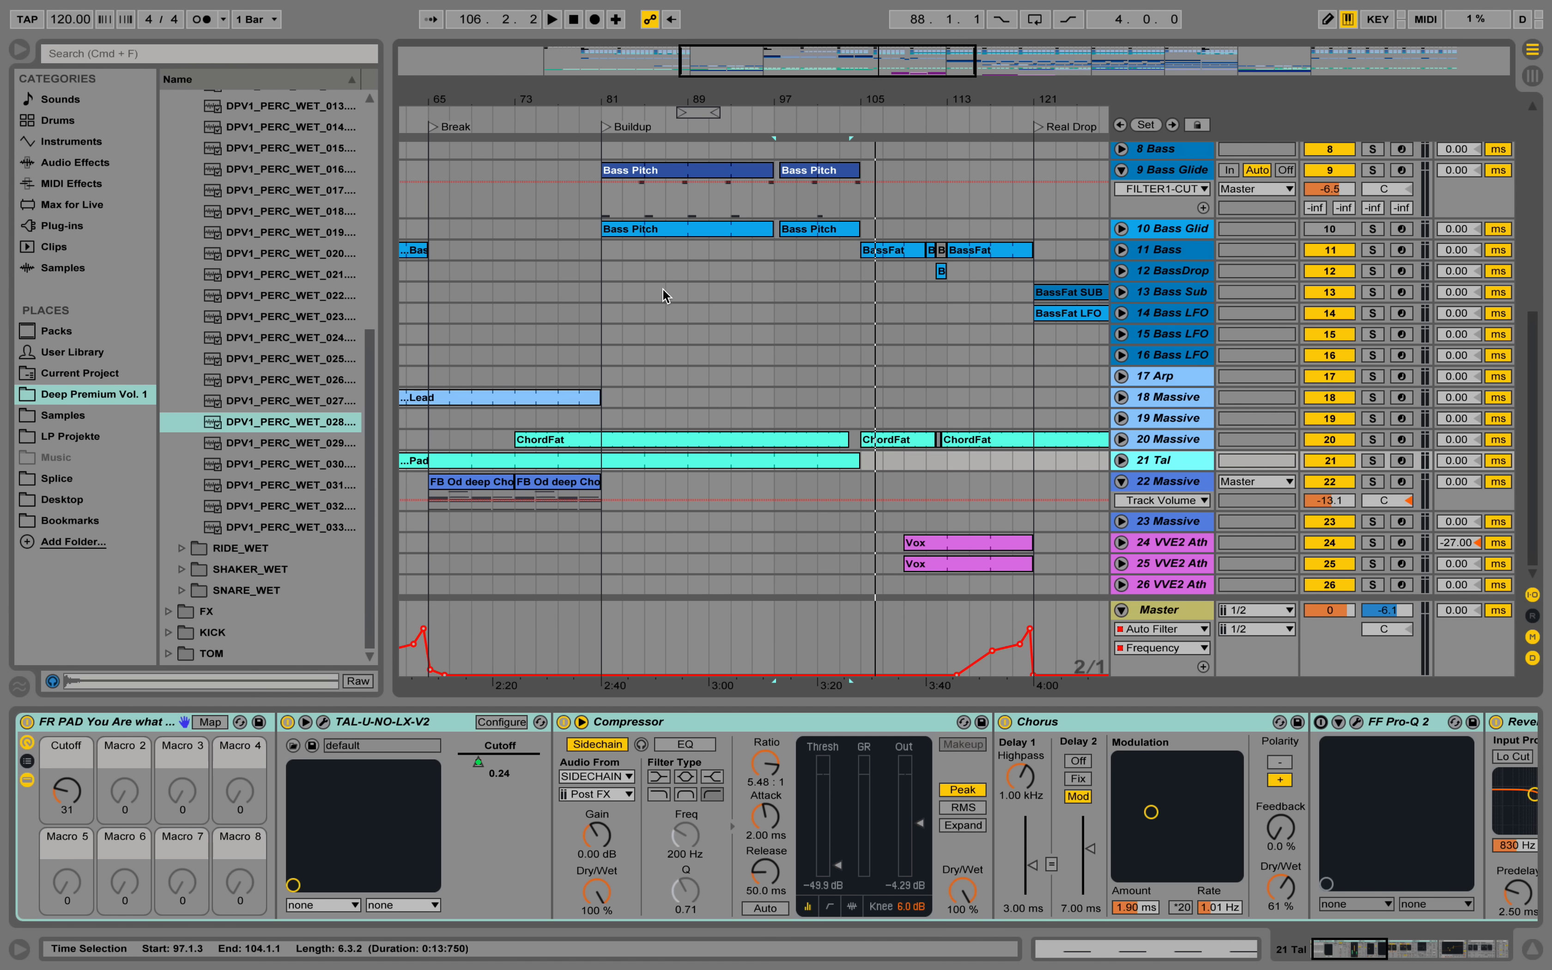
Examine 21 Tal's effects from the Compressor to the Reverb after EQ Eight, folding the FF Pro-Q 2 device on the way.
left_click(696, 727)
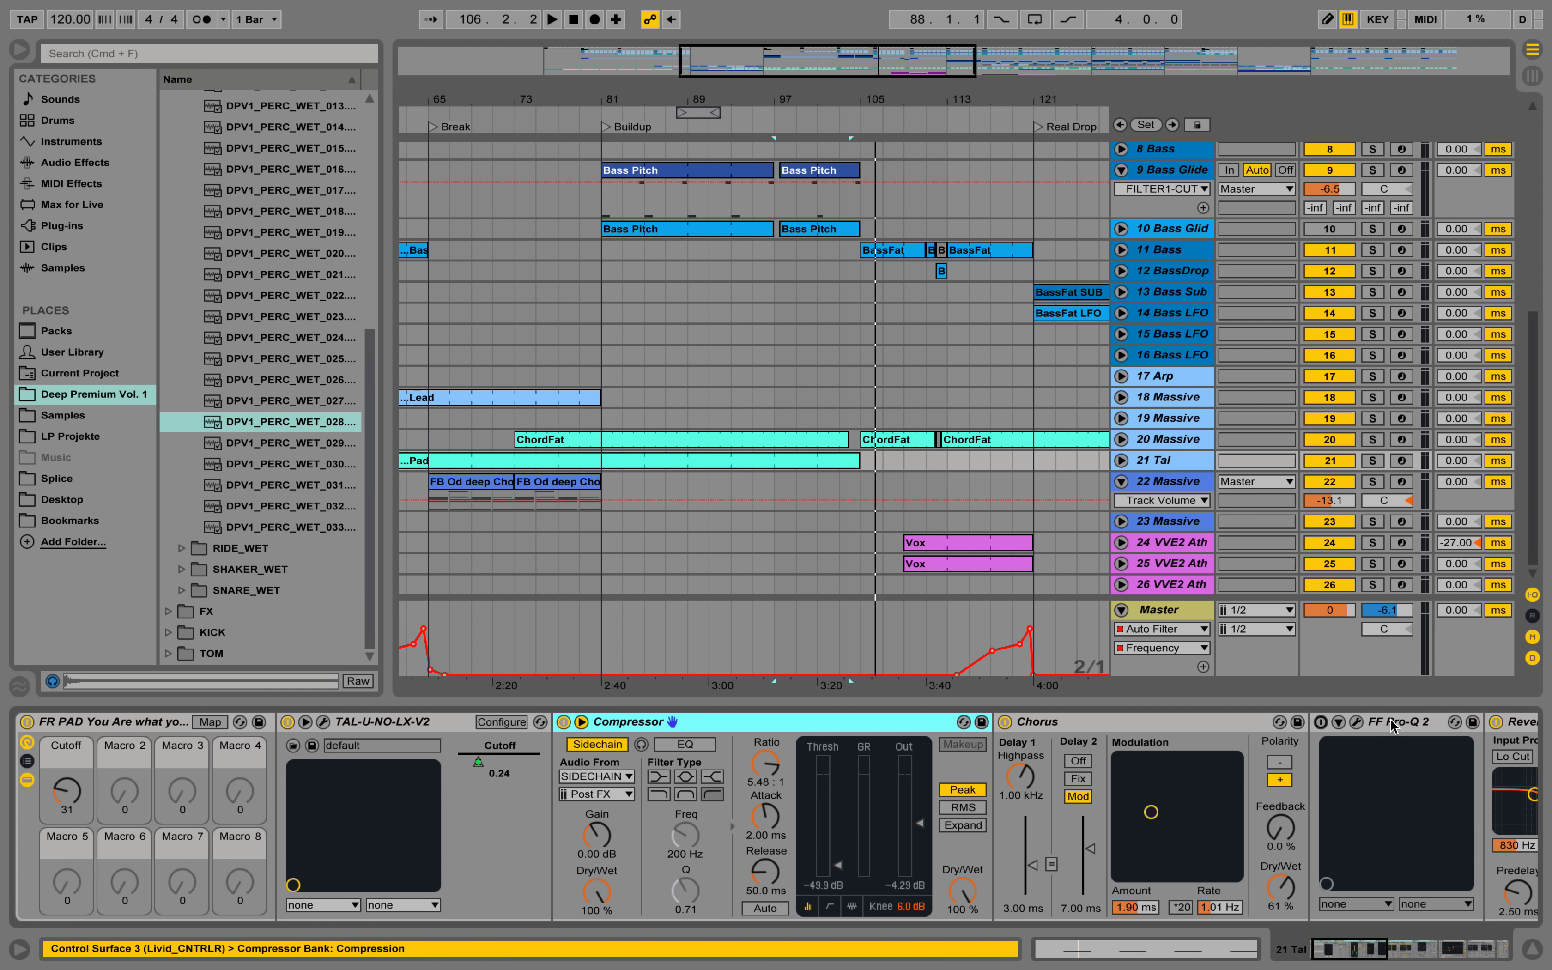
double_click(1408, 732)
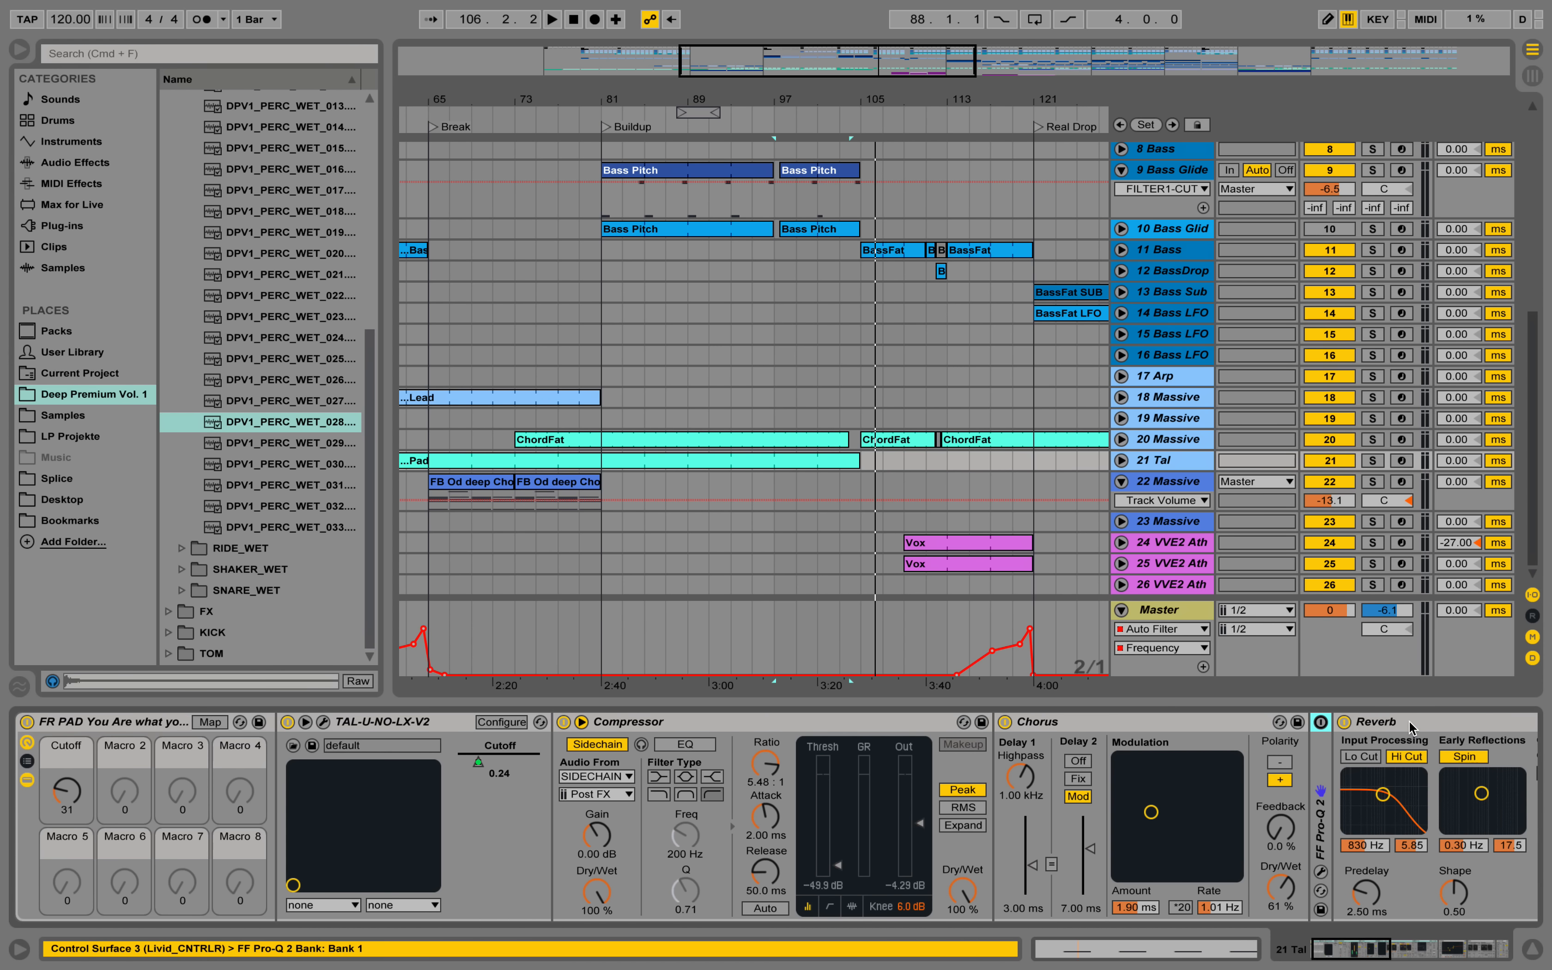
scroll(1219, 790, "right", 10)
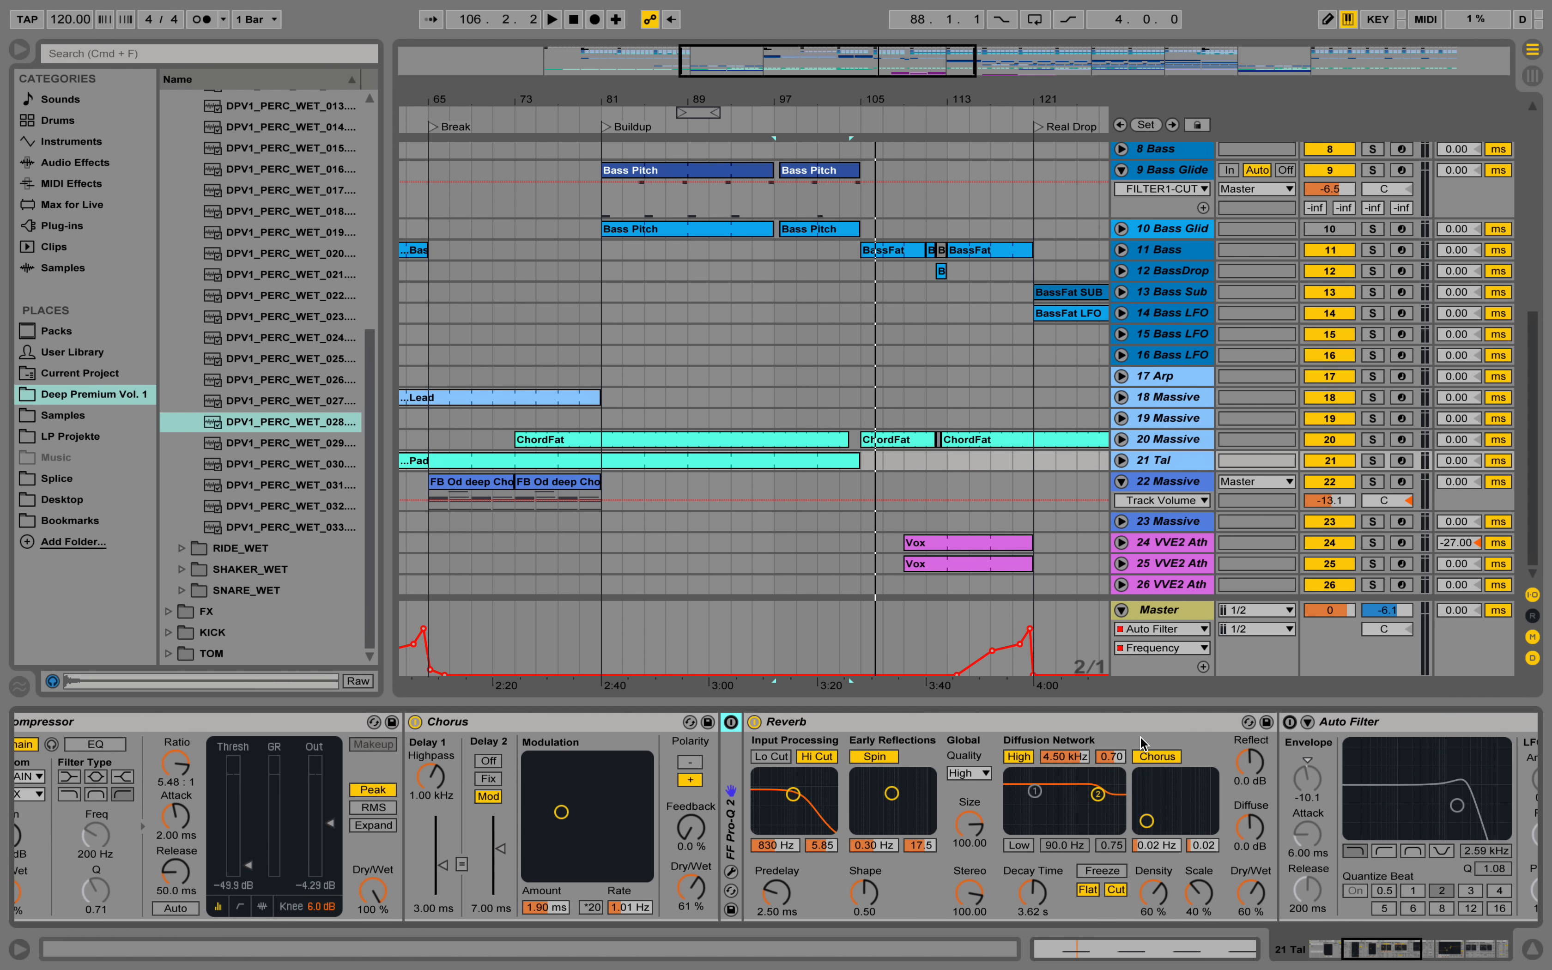
left_click_drag(1418, 952, 1490, 953)
left_click(1268, 725)
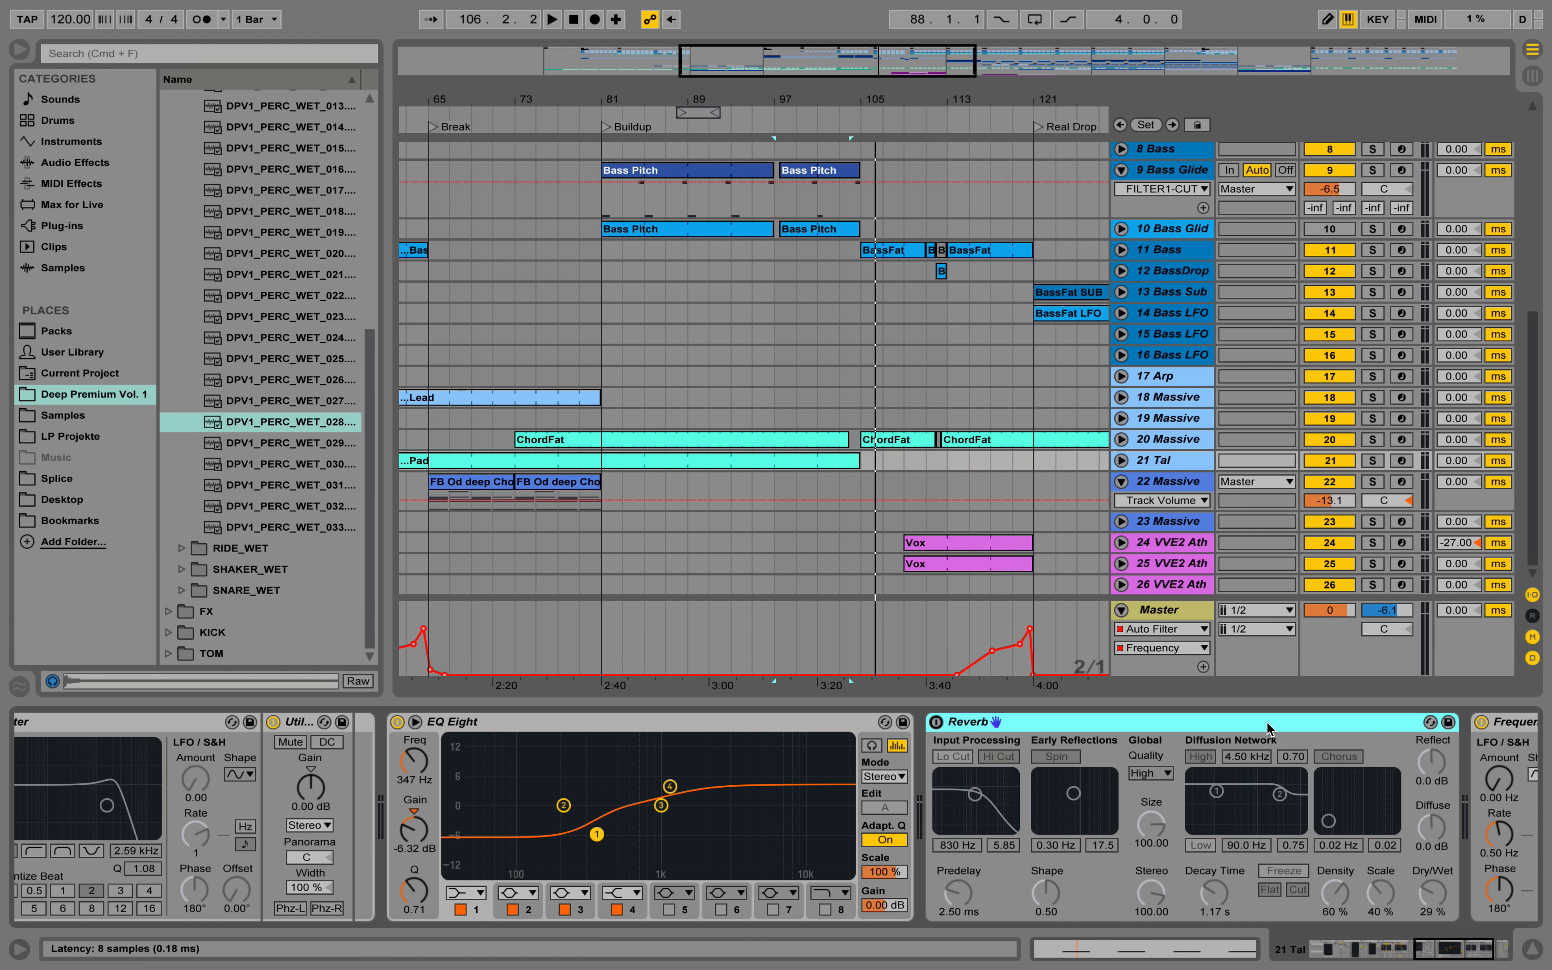
Delete the Reverb after EQ Eight on 21 Tal and unfold the track to show its Frequency Shifter Fine automation.
key("Delete")
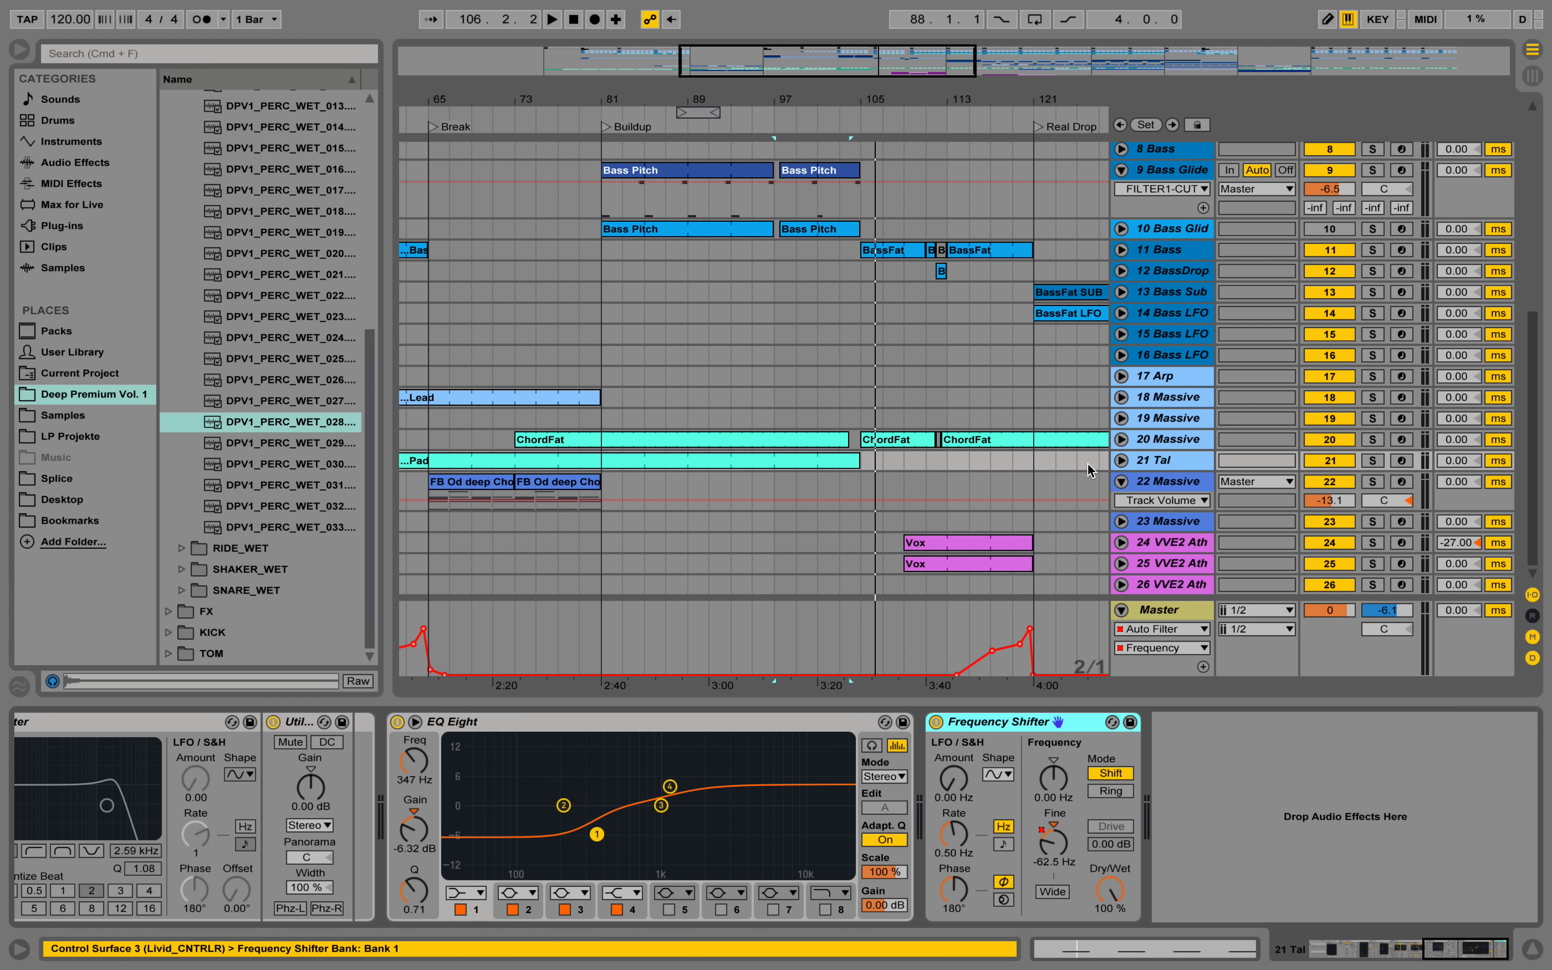
left_click(1122, 460)
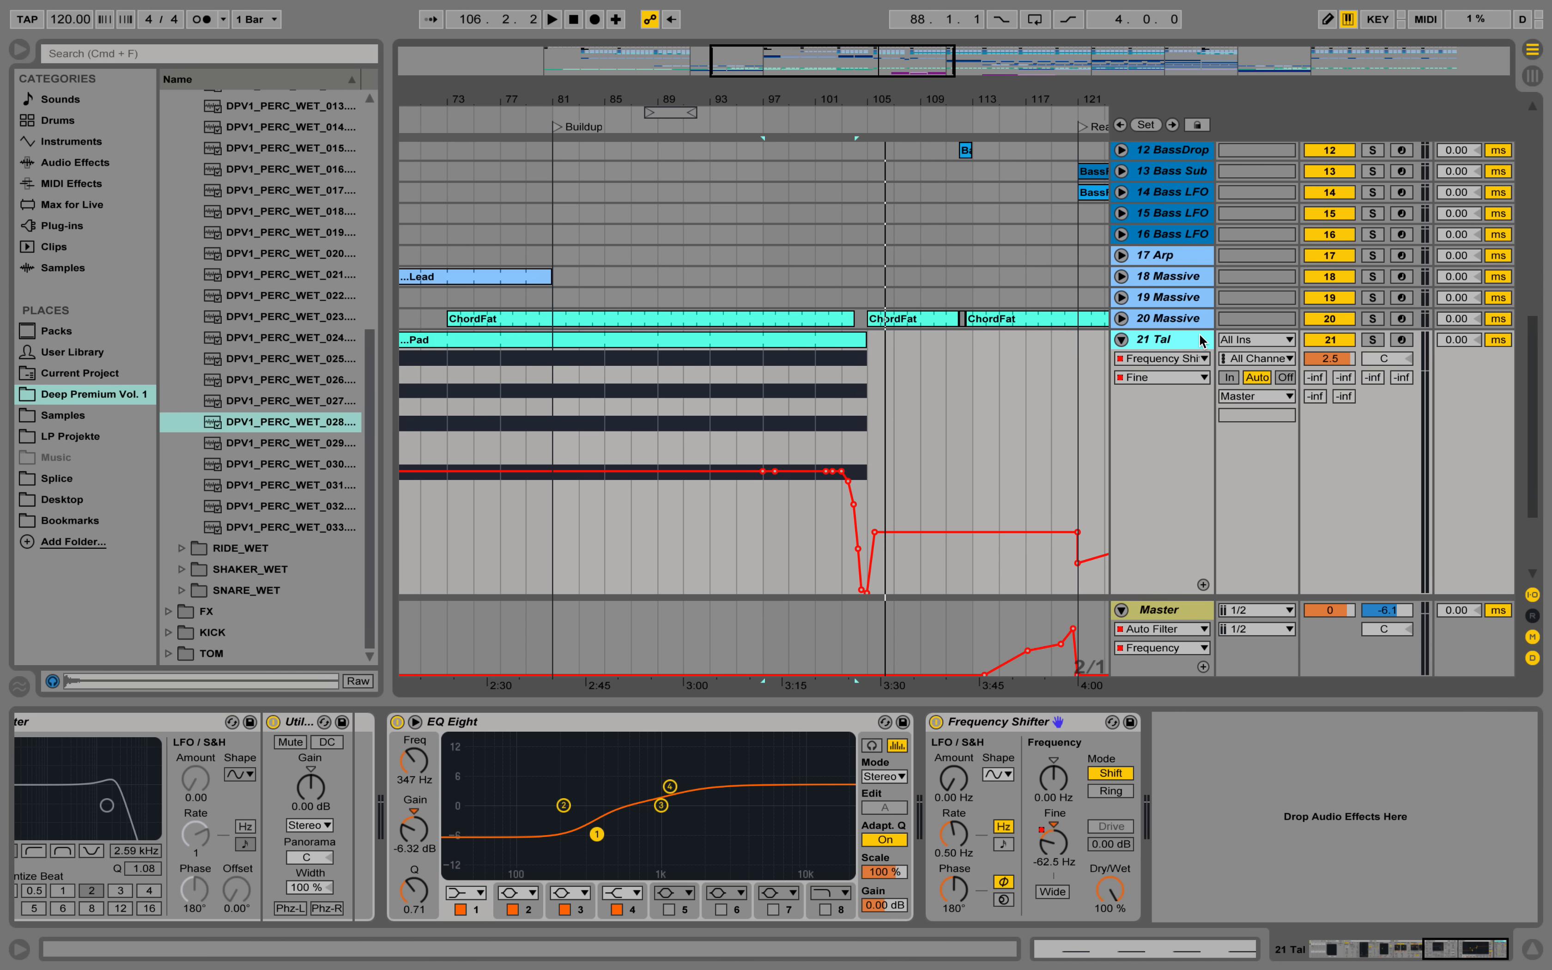
Play the end of the Pad clip with 21 Tal soloed, view its notes and Frequency Shifter, and stop before bar 105.
left_click(816, 357)
left_click(761, 369)
left_click(1369, 340)
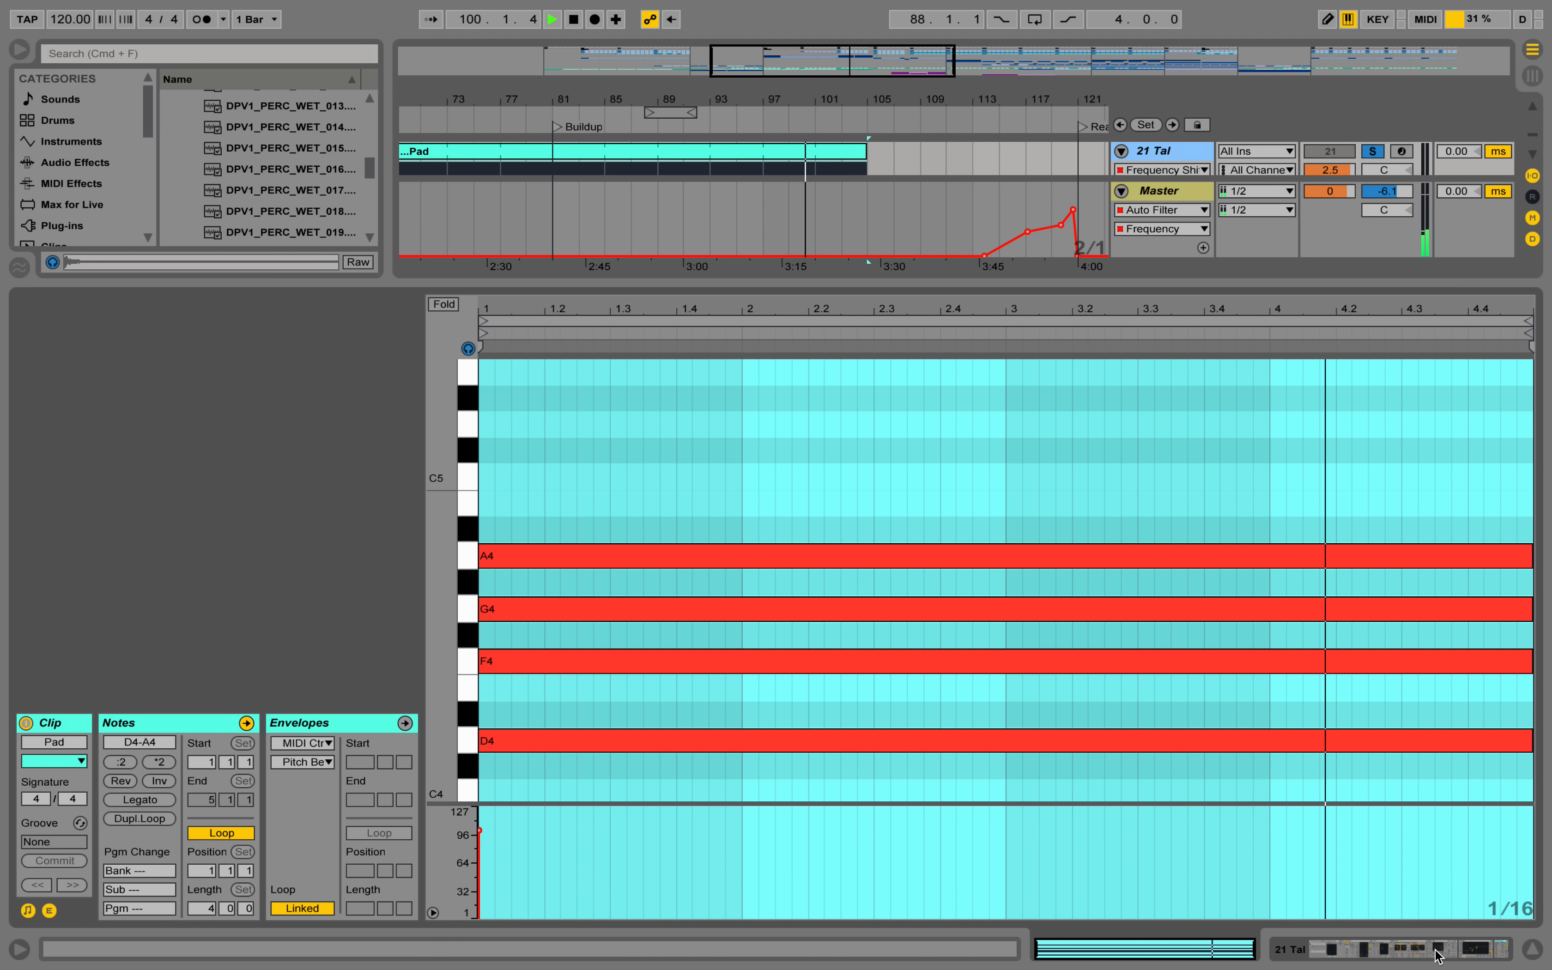
left_click(1437, 951)
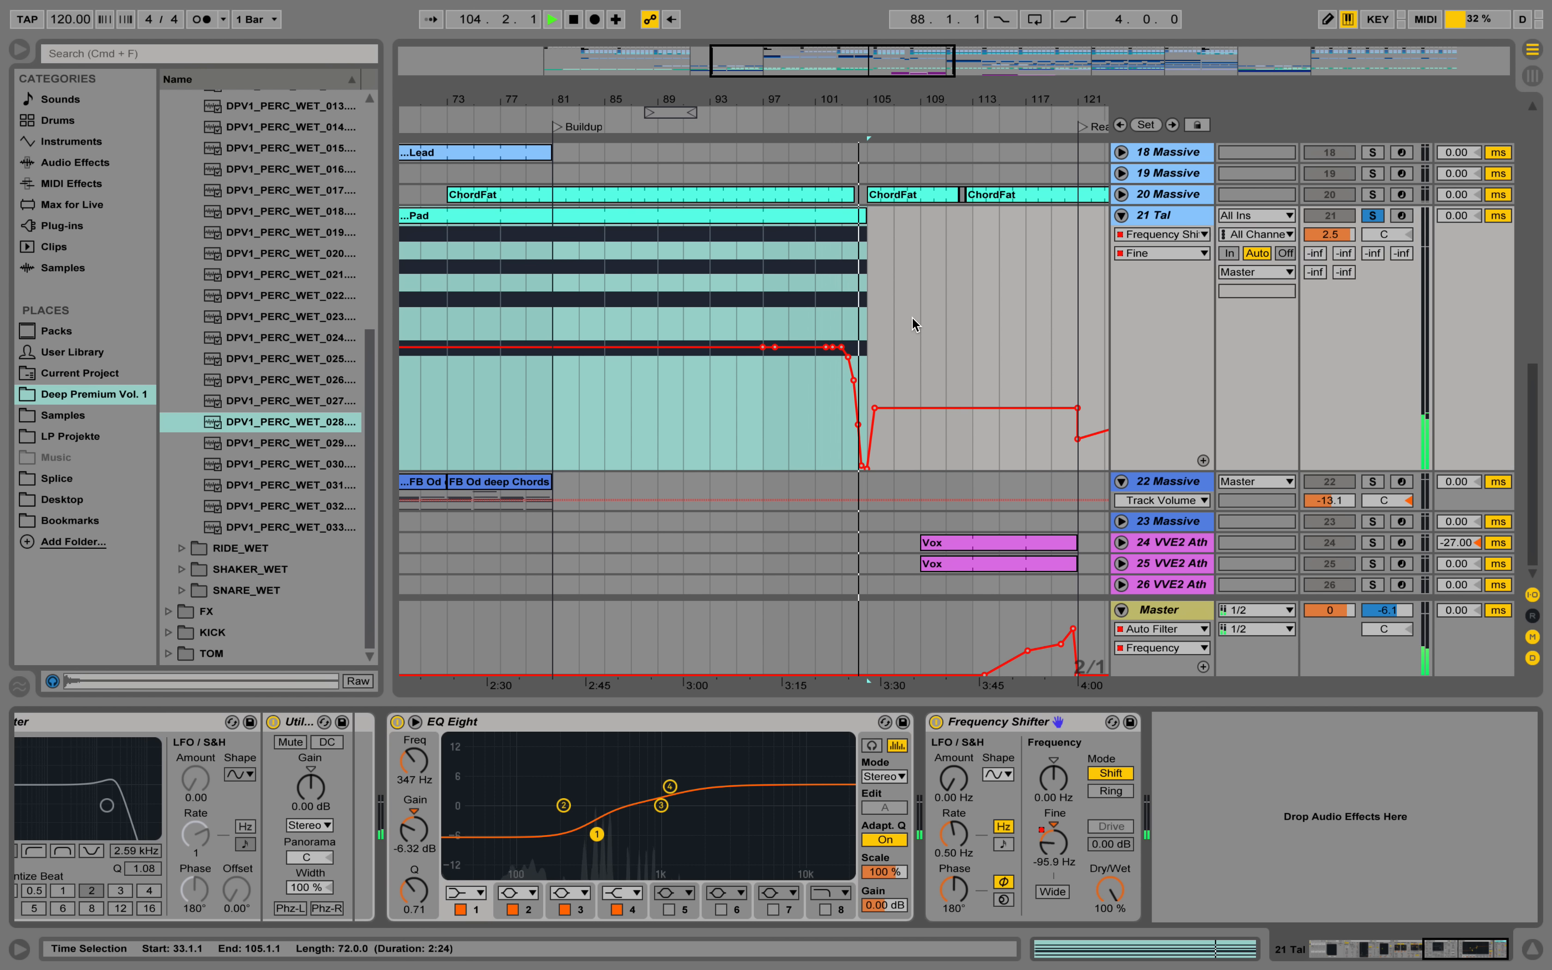
key("space")
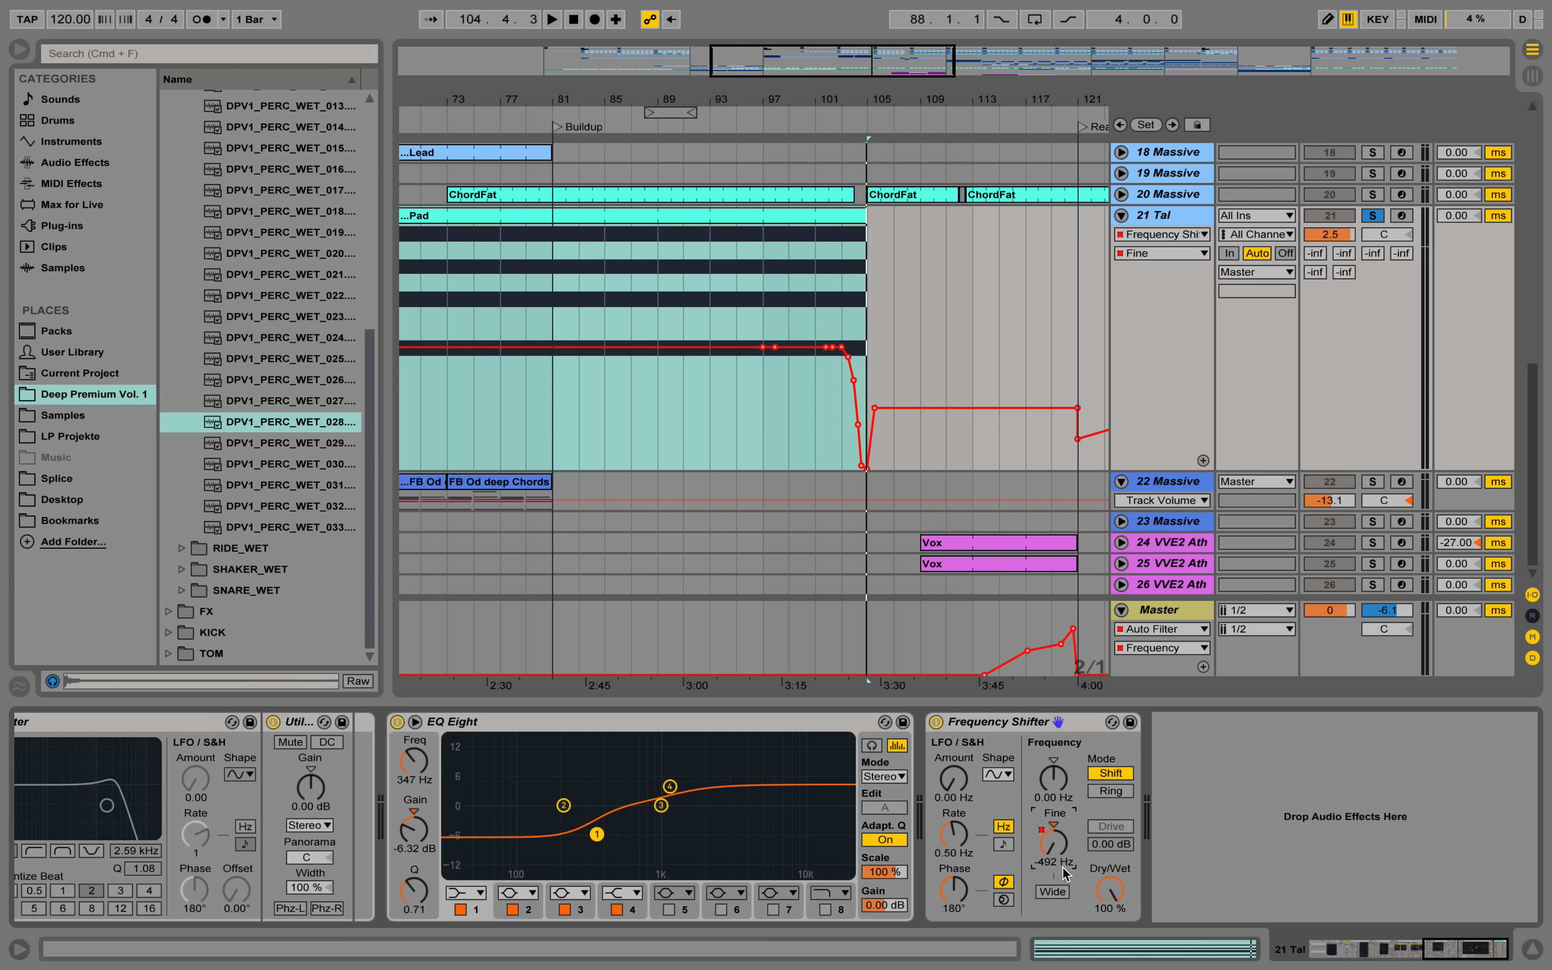
Unsolo 21 Tal and audition the full mix through the transition into bar 105, viewing the Fine automation curve up close.
scroll(1058, 231, "up", 3)
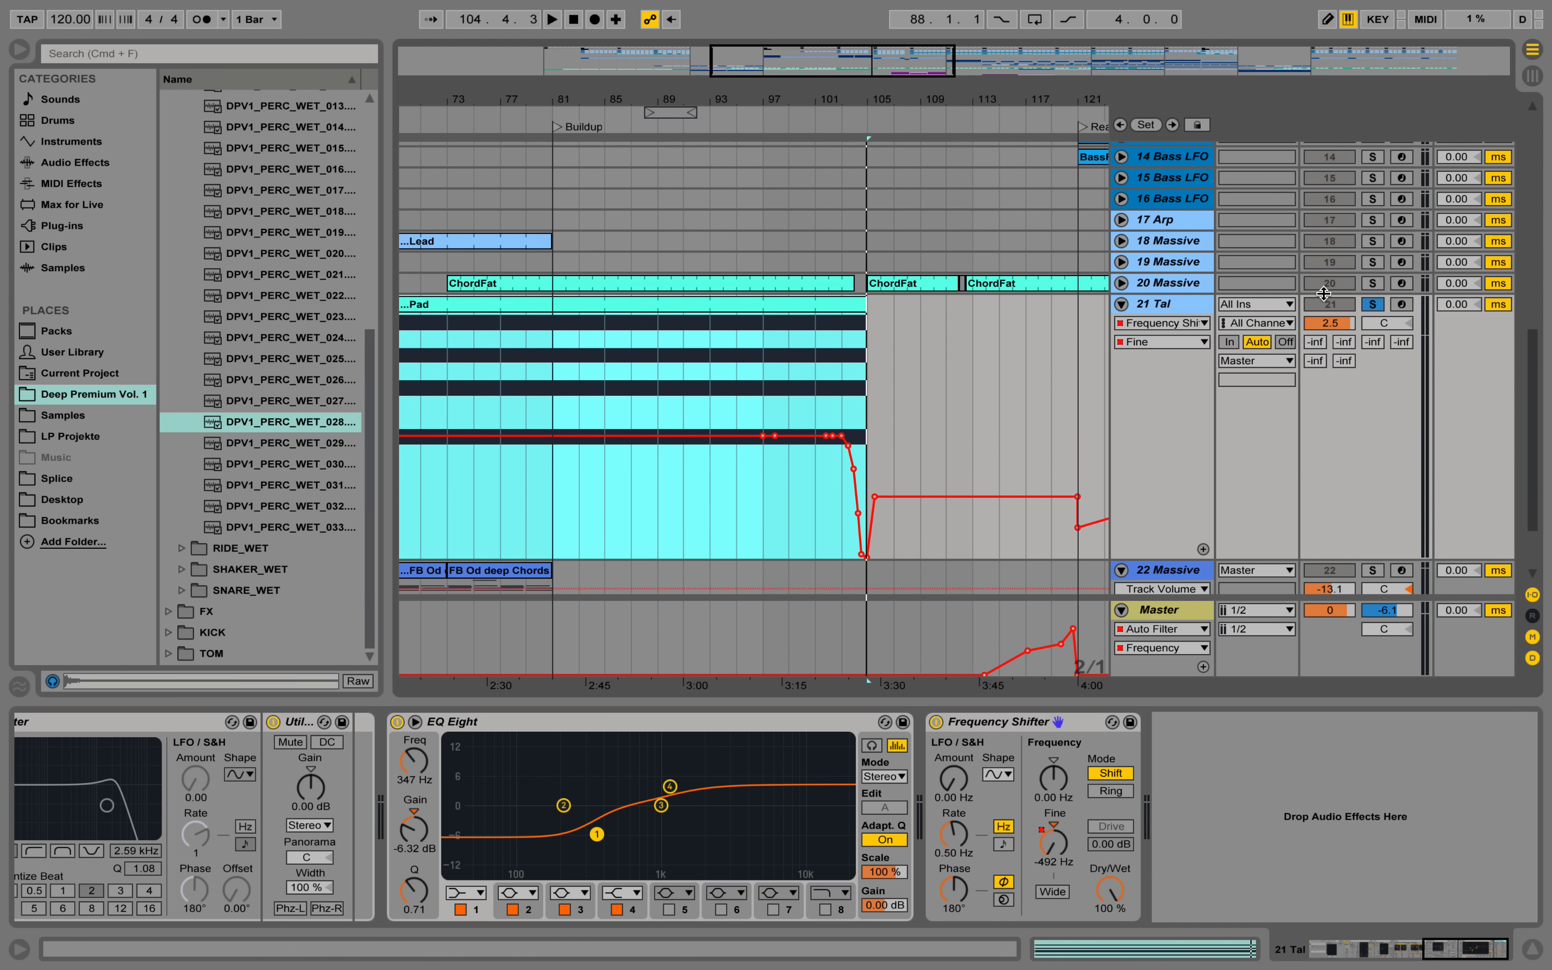
left_click(1371, 306)
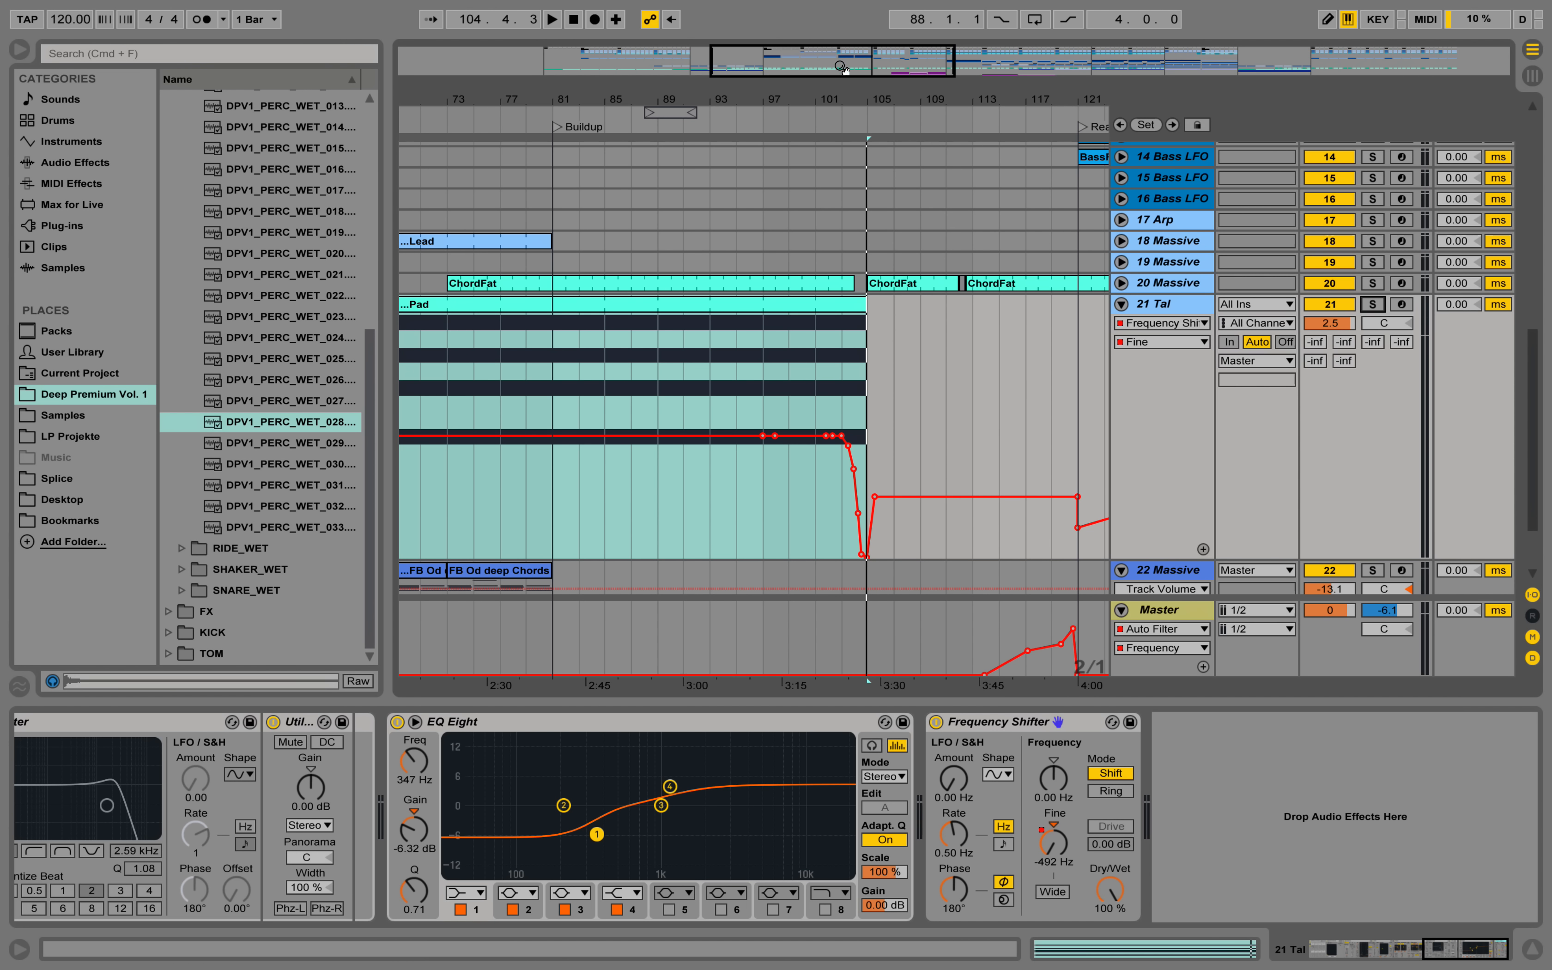
left_click(812, 111)
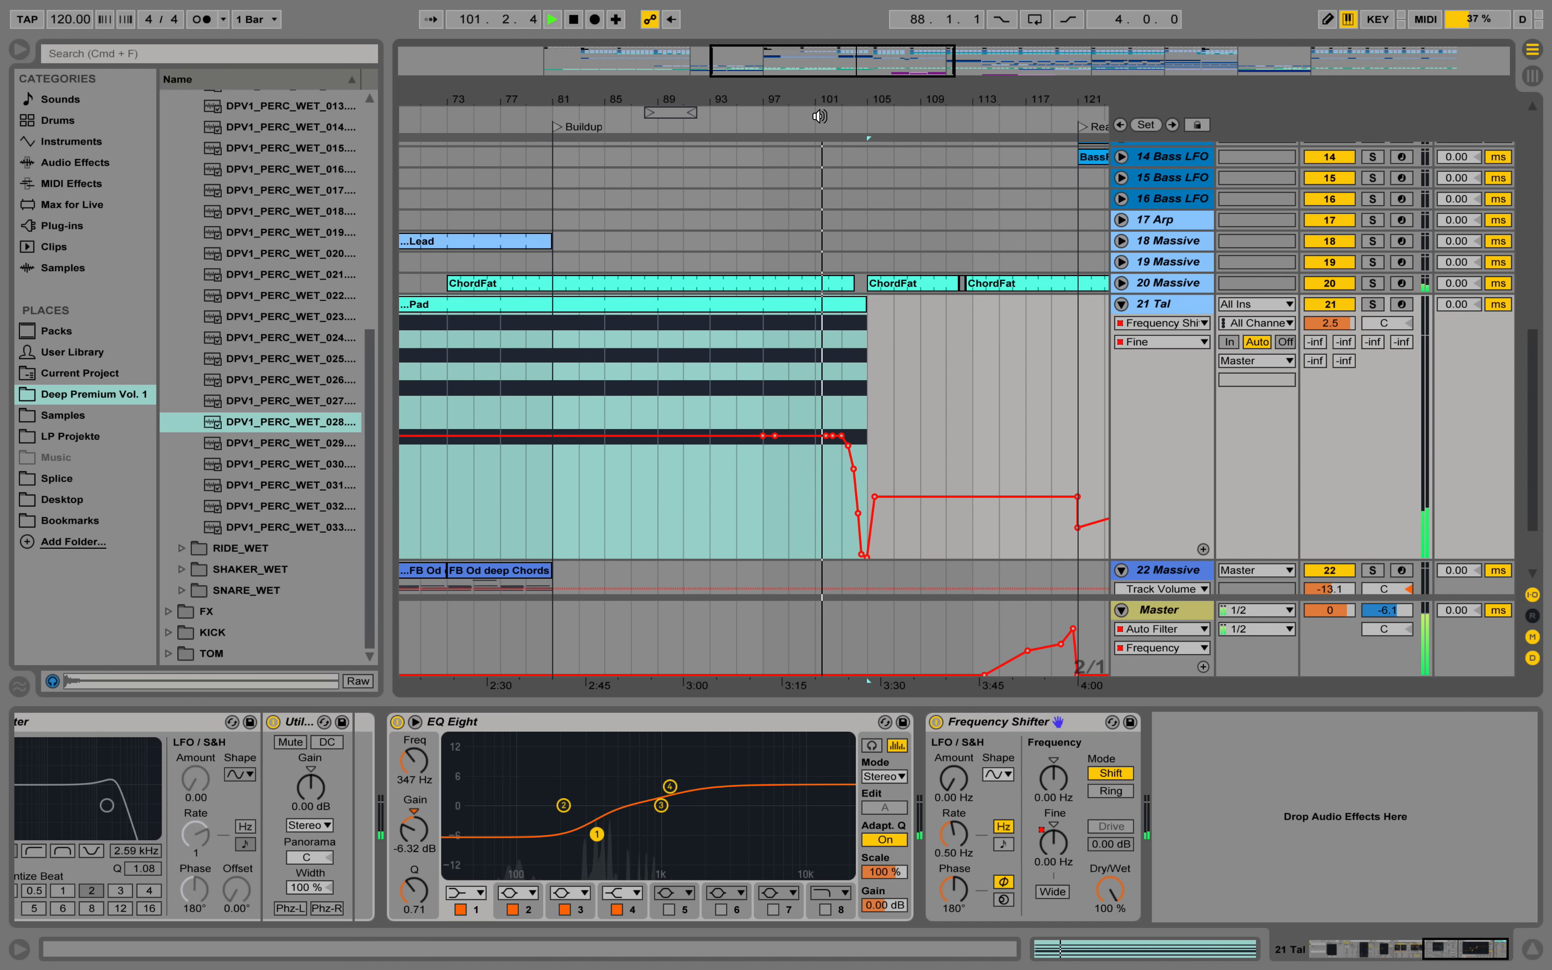
scroll(935, 221, "up", 8)
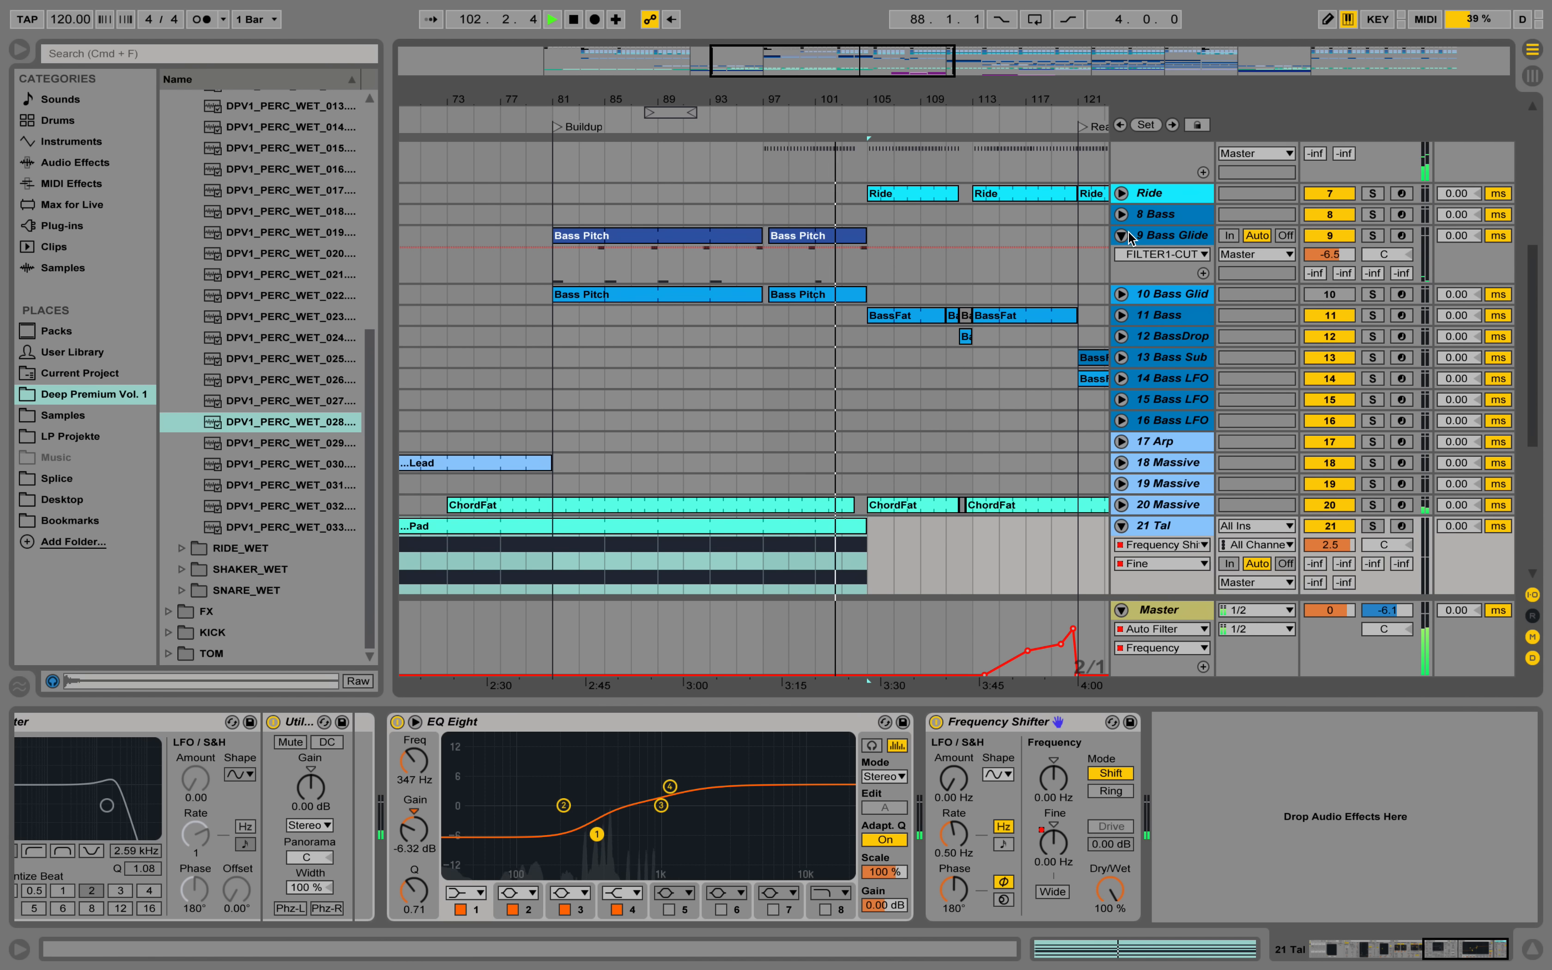
left_click_drag(841, 103, 1004, 725)
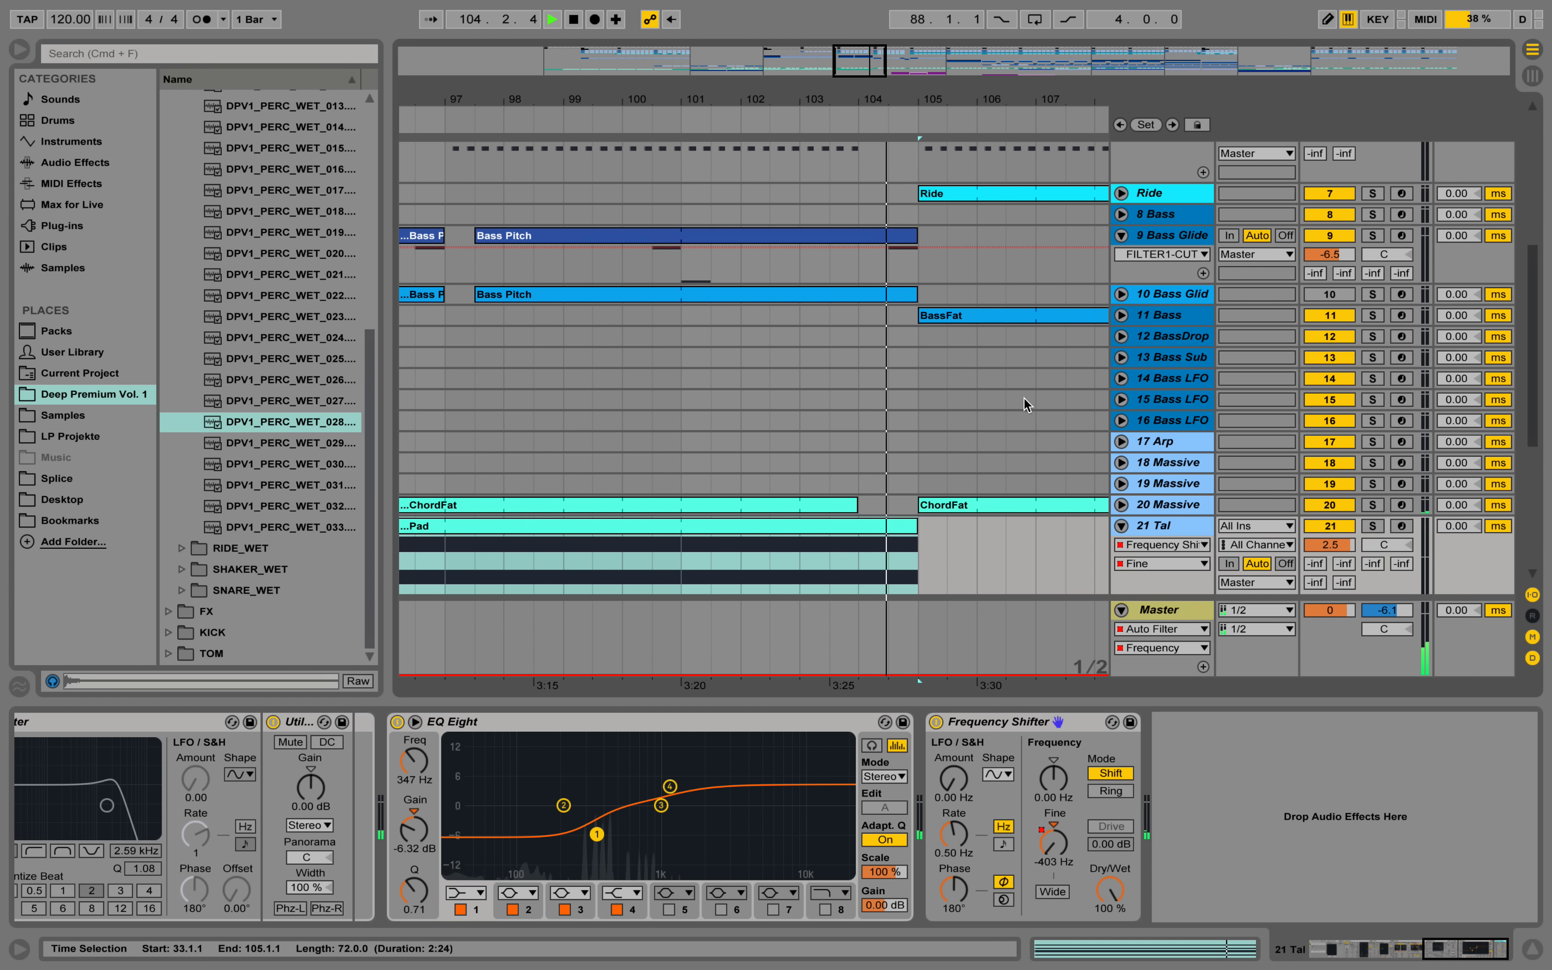
scroll(968, 404, "down", 7)
key("space")
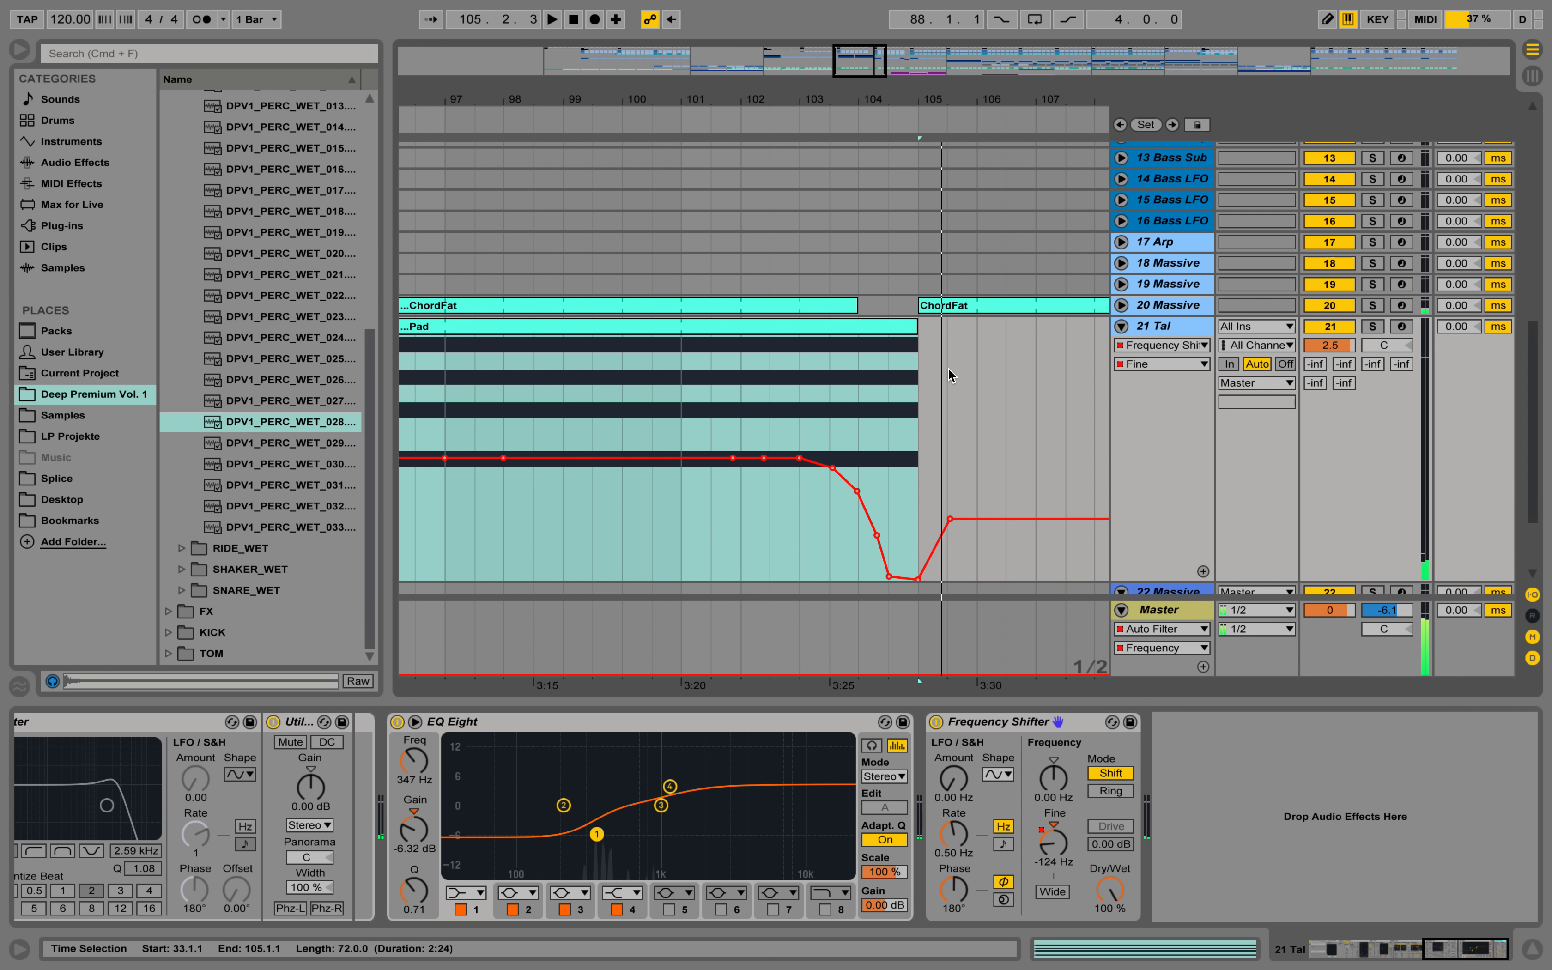
Show the Utility Gain automation of the 9 Bass Glide track around 104.3 and enlarge the track's lane.
left_click(889, 521)
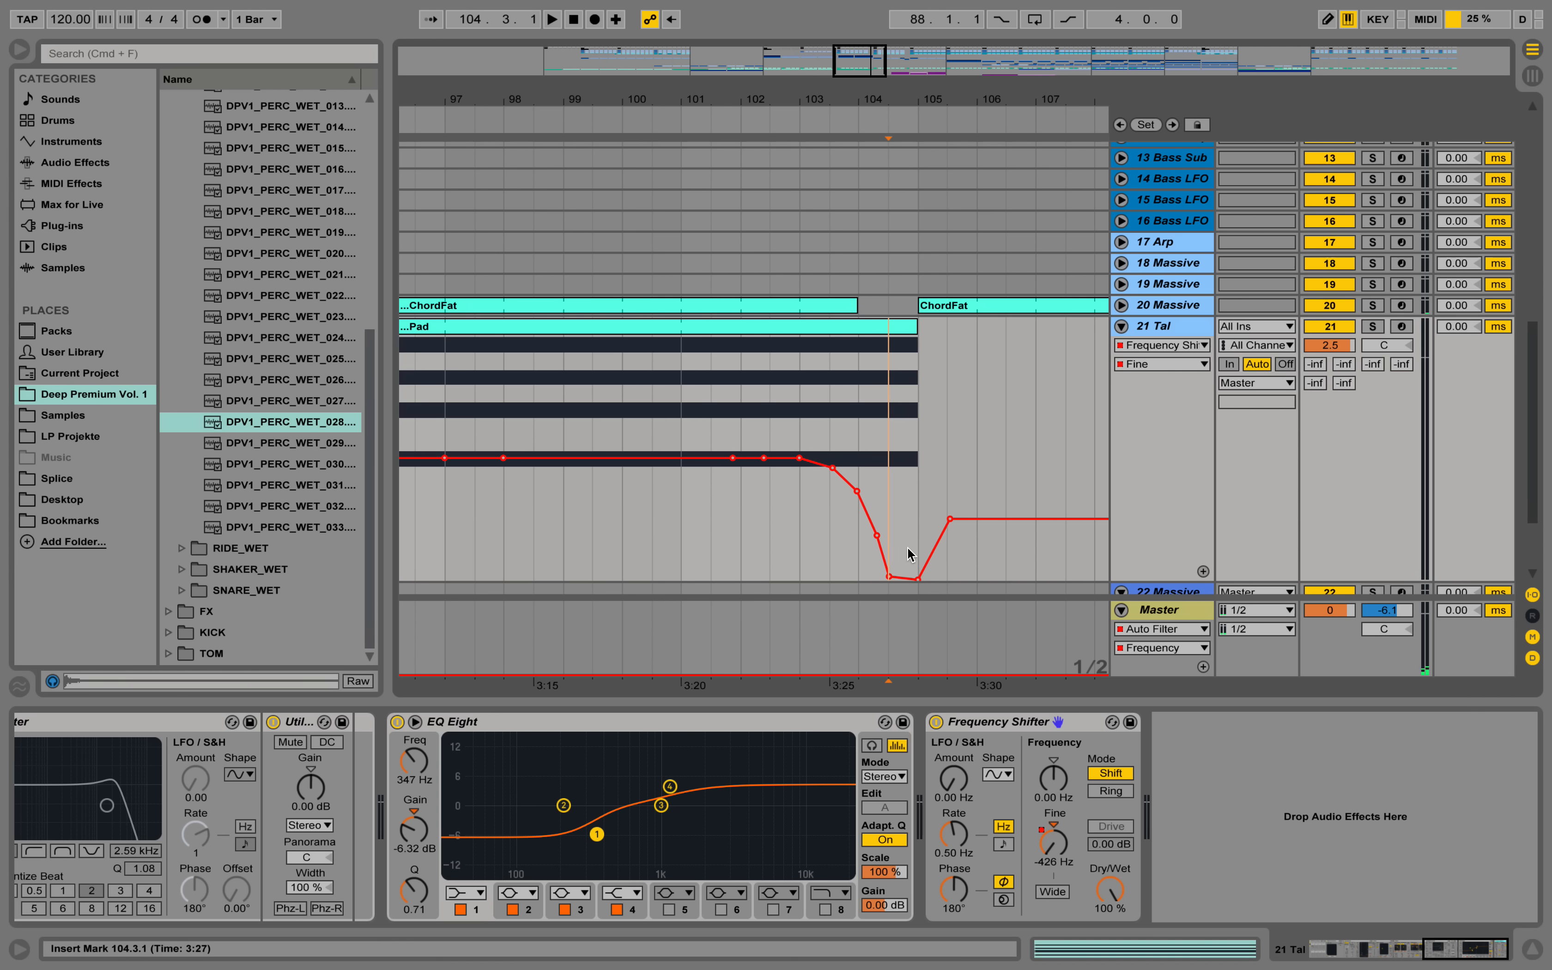
scroll(879, 340, "up", 9)
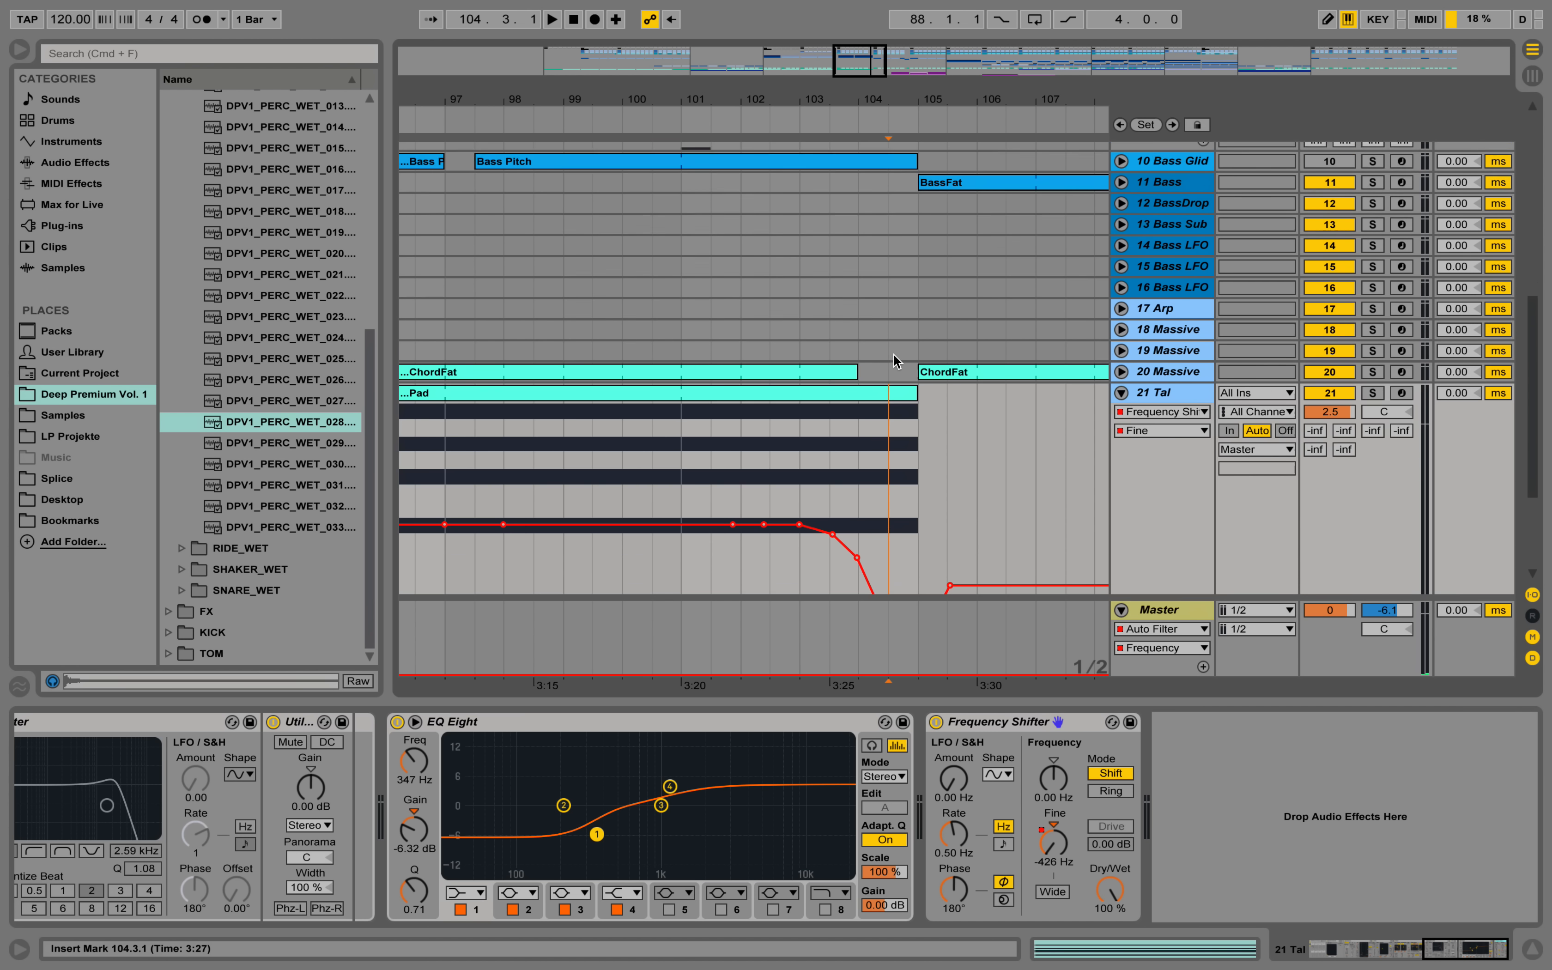
left_click(890, 337)
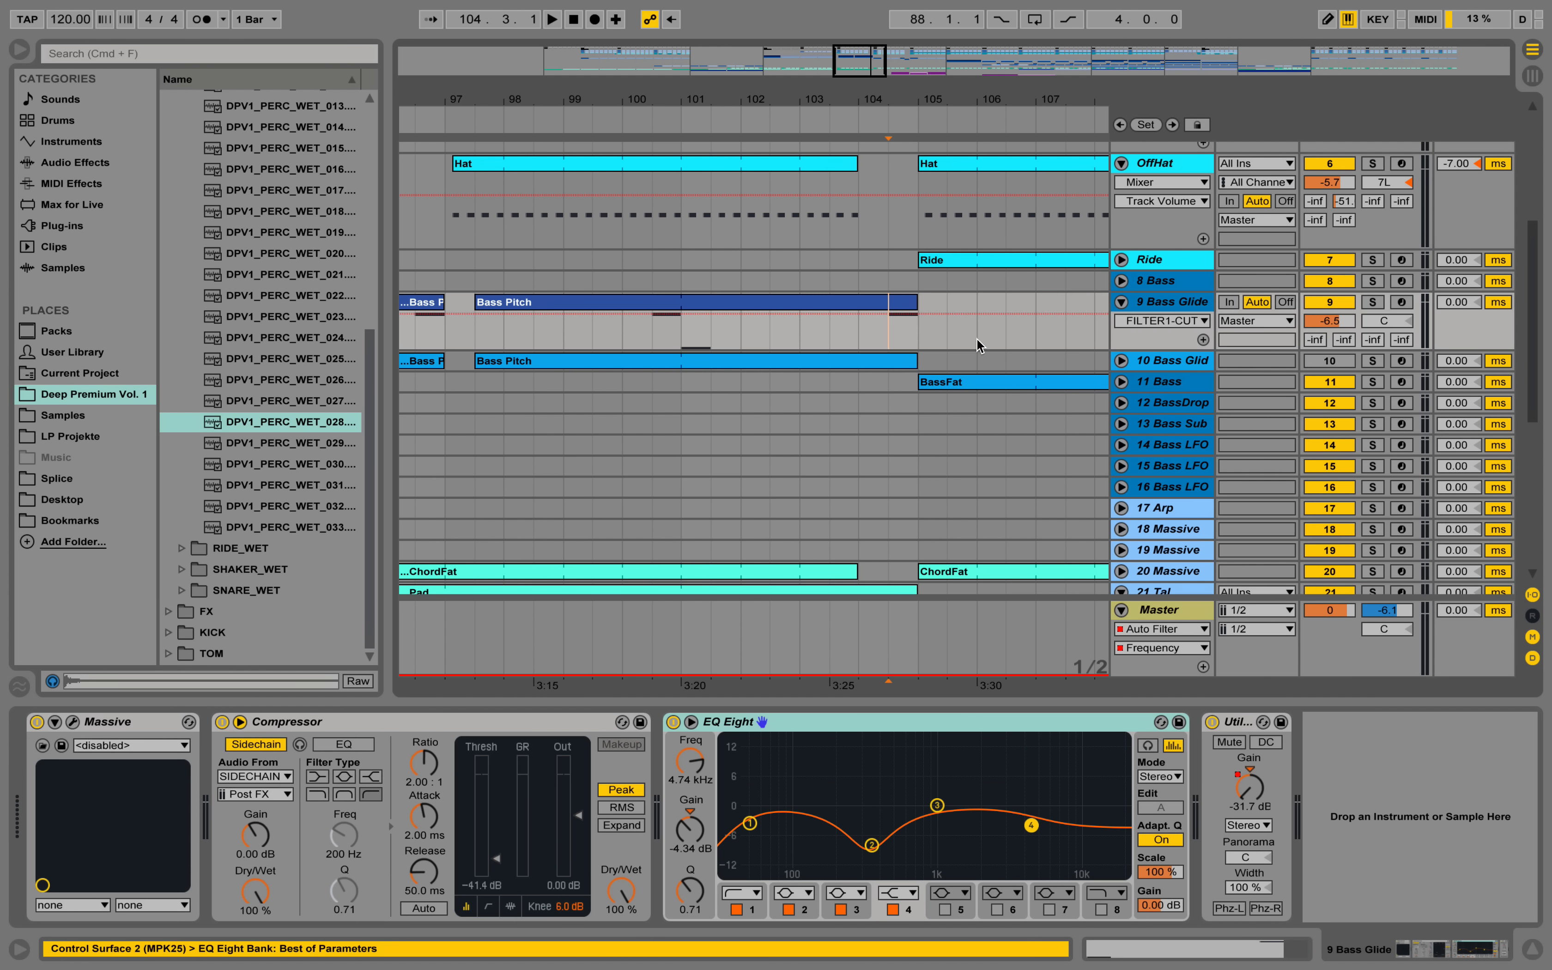
left_click(1162, 310)
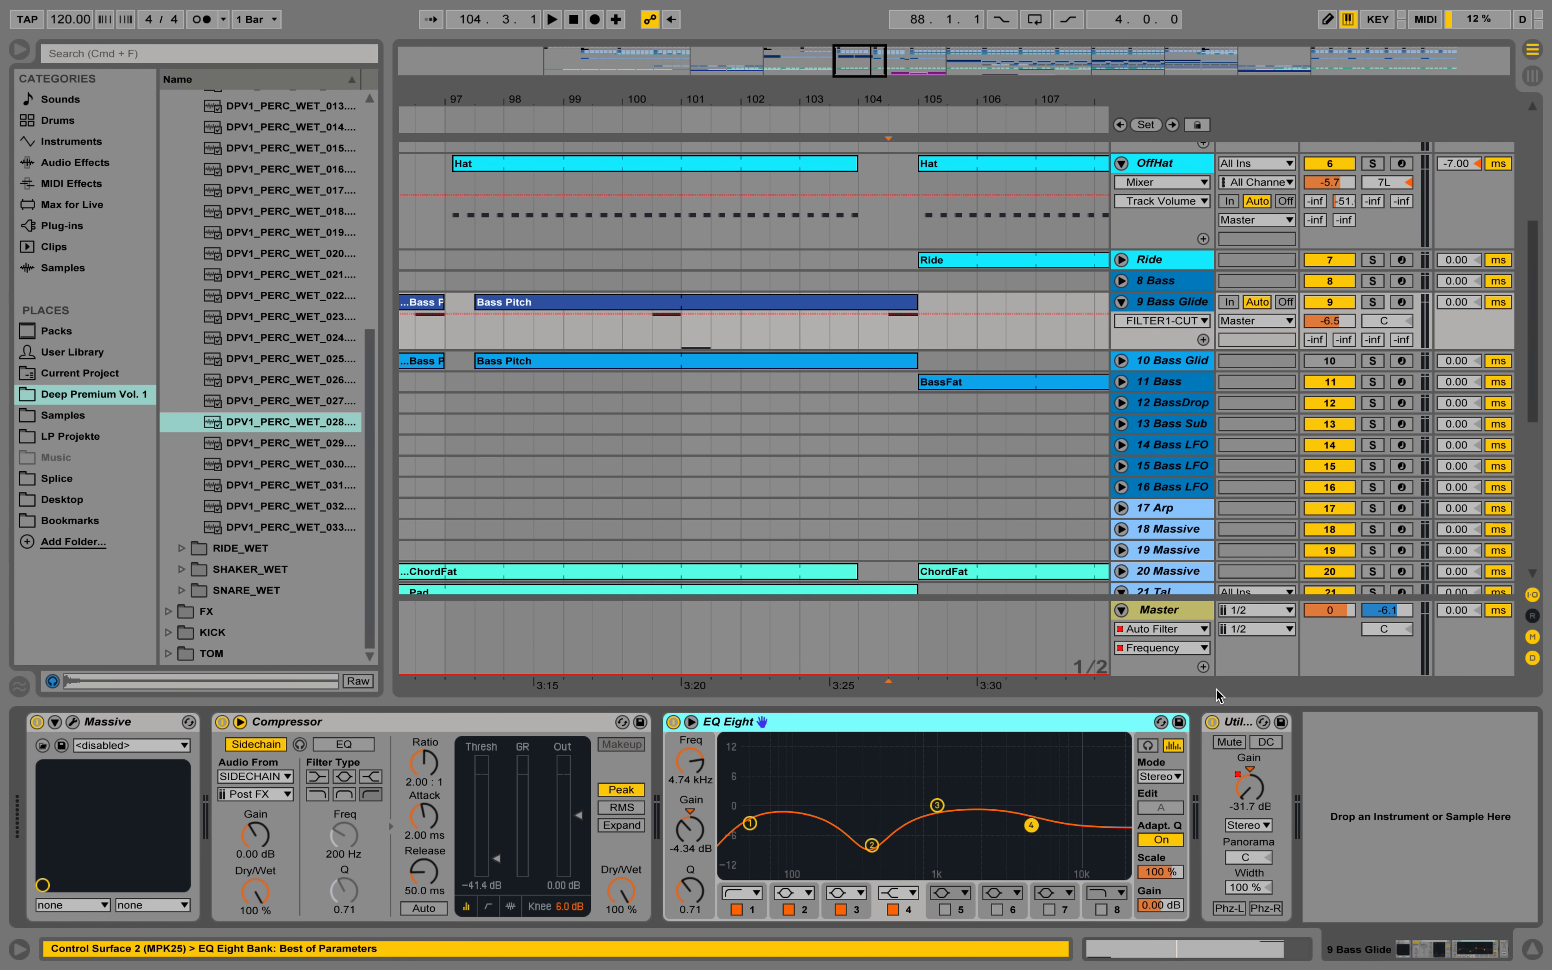
left_click(1247, 796)
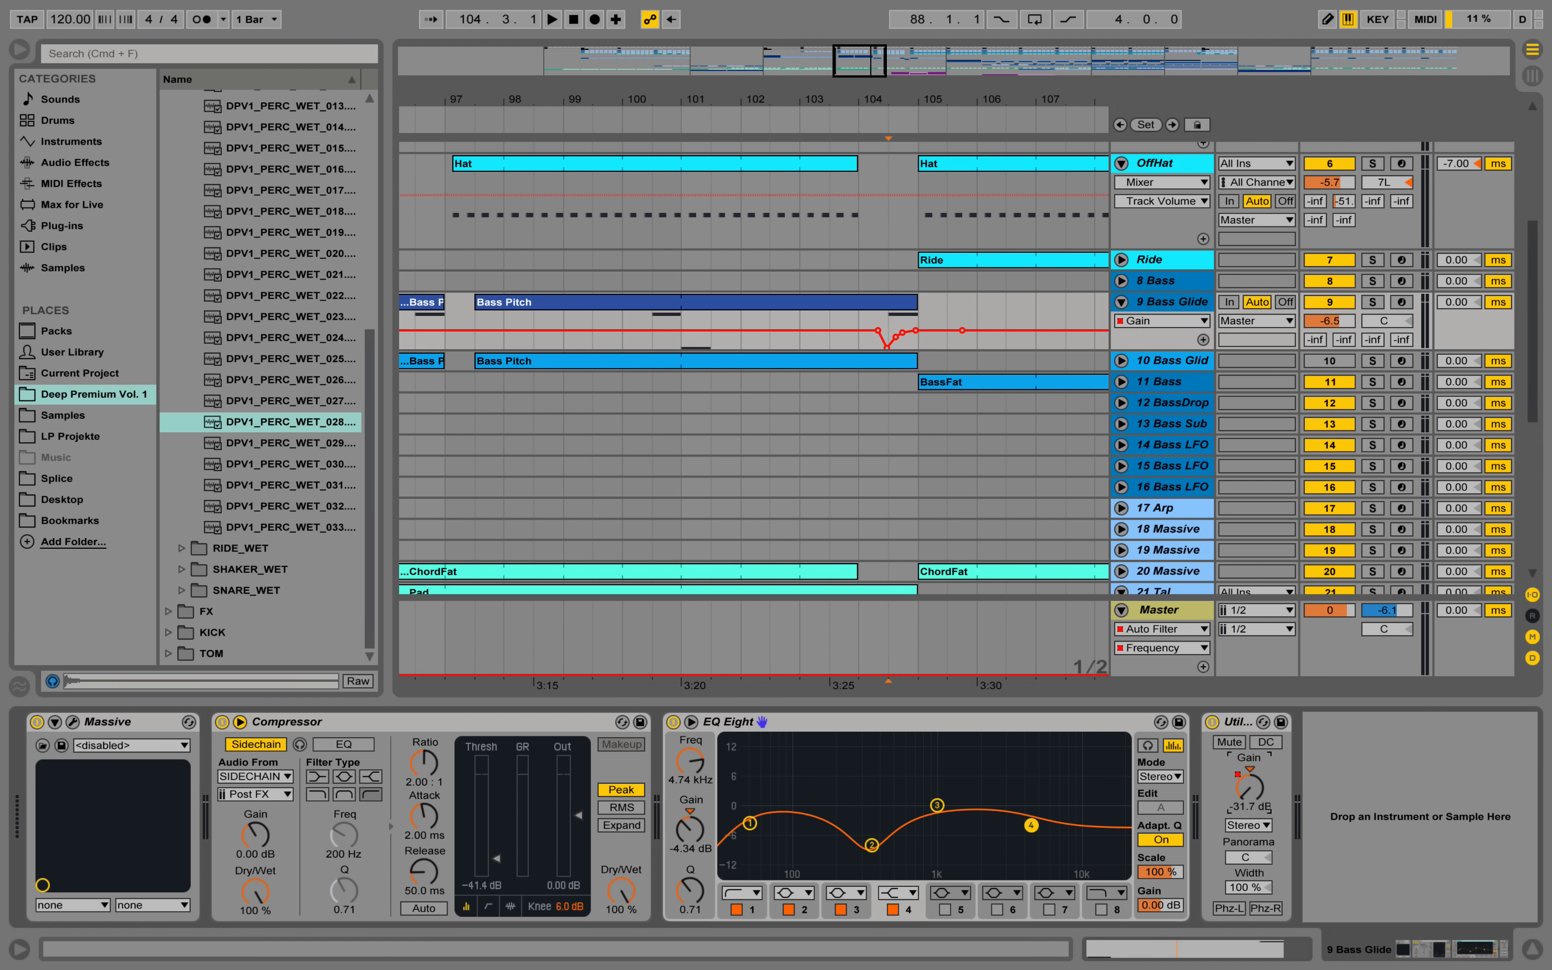
left_click_drag(901, 98, 902, 165)
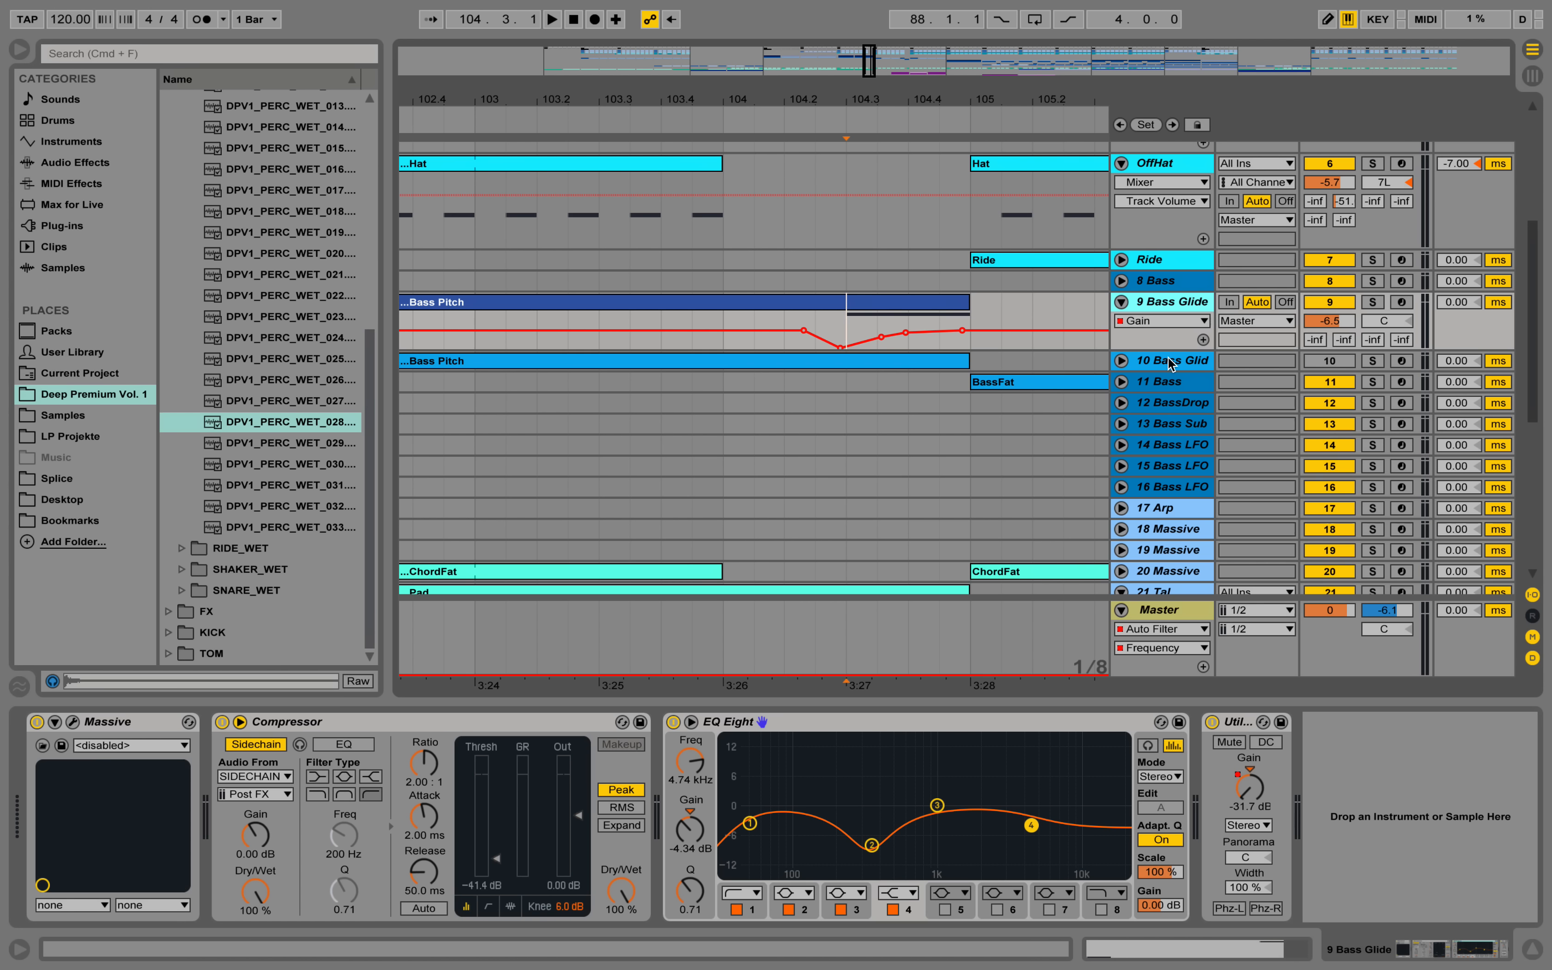
left_click_drag(1163, 349, 1162, 462)
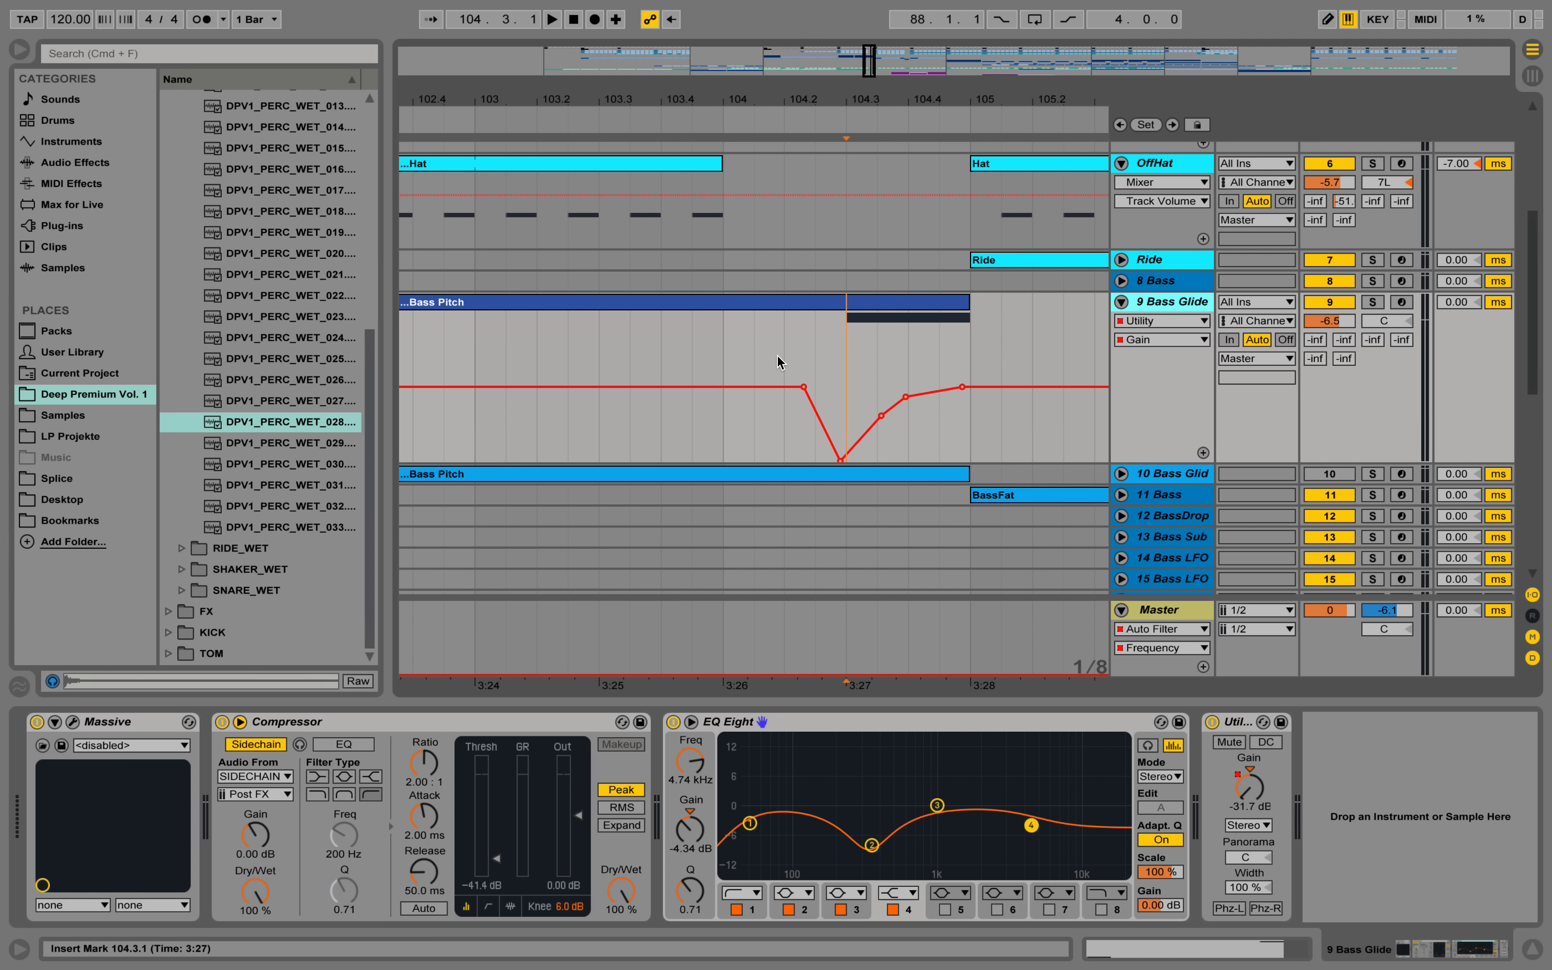
Audition the 9 Bass Glide gain dip in the mix from bar 101 and stop playback after bar 105.
key("minus")
left_click(464, 349)
key("space")
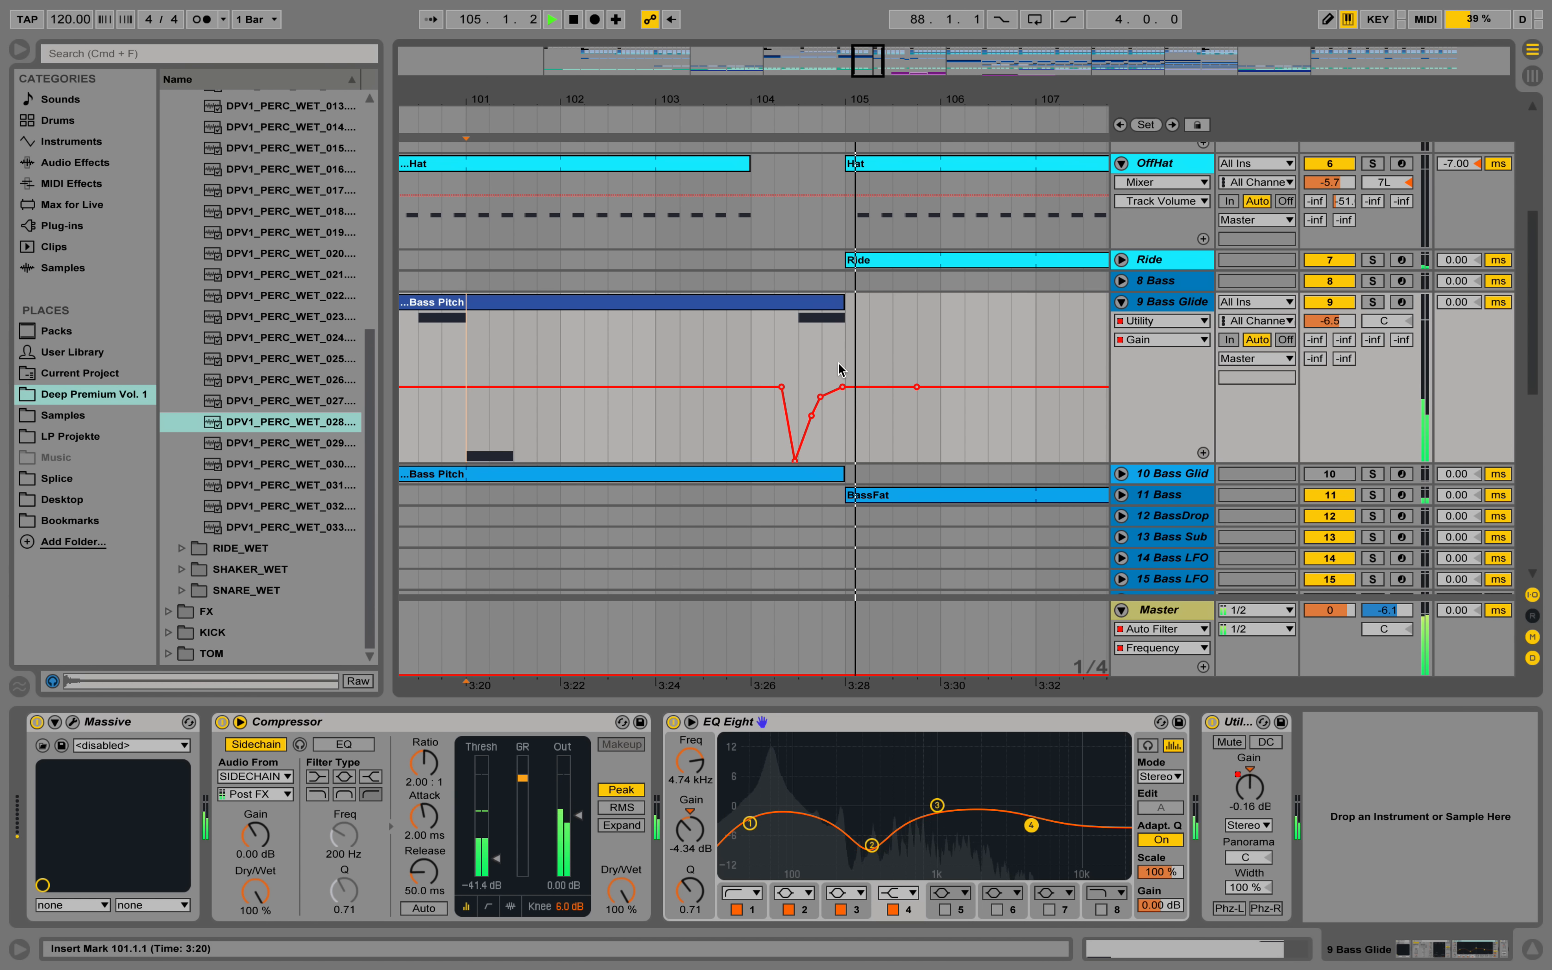
left_click_drag(885, 101, 756, 97)
key("space")
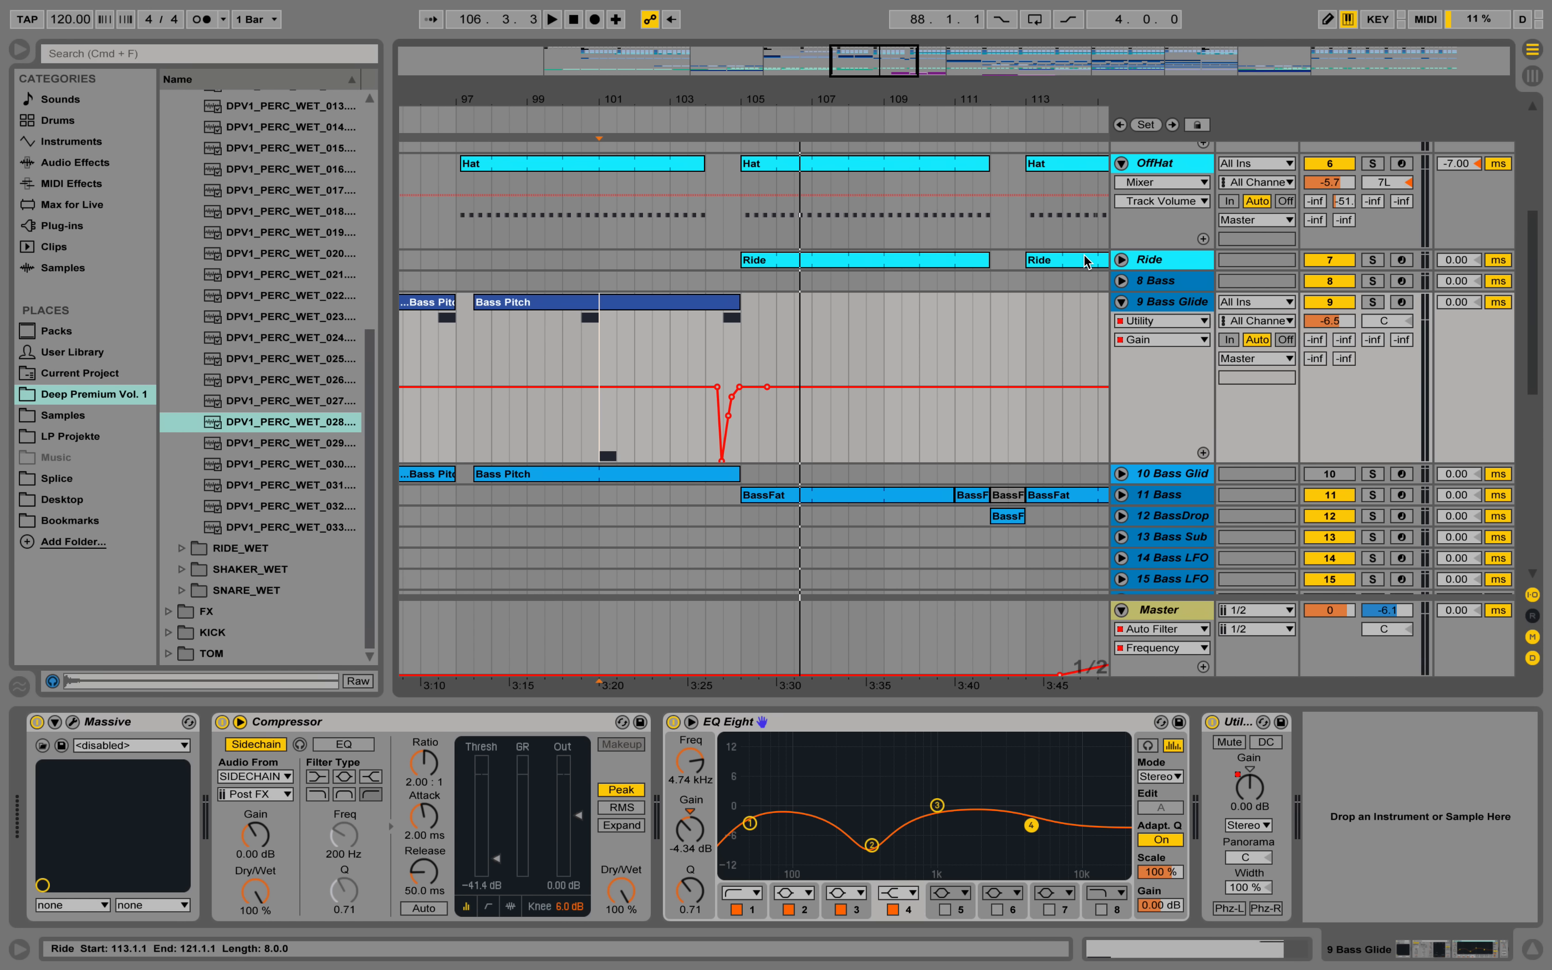
Unfold the Ride track, view its device chain, and open the notes of its Ride clip at bar 105.
left_click(1121, 260)
left_click(1153, 262)
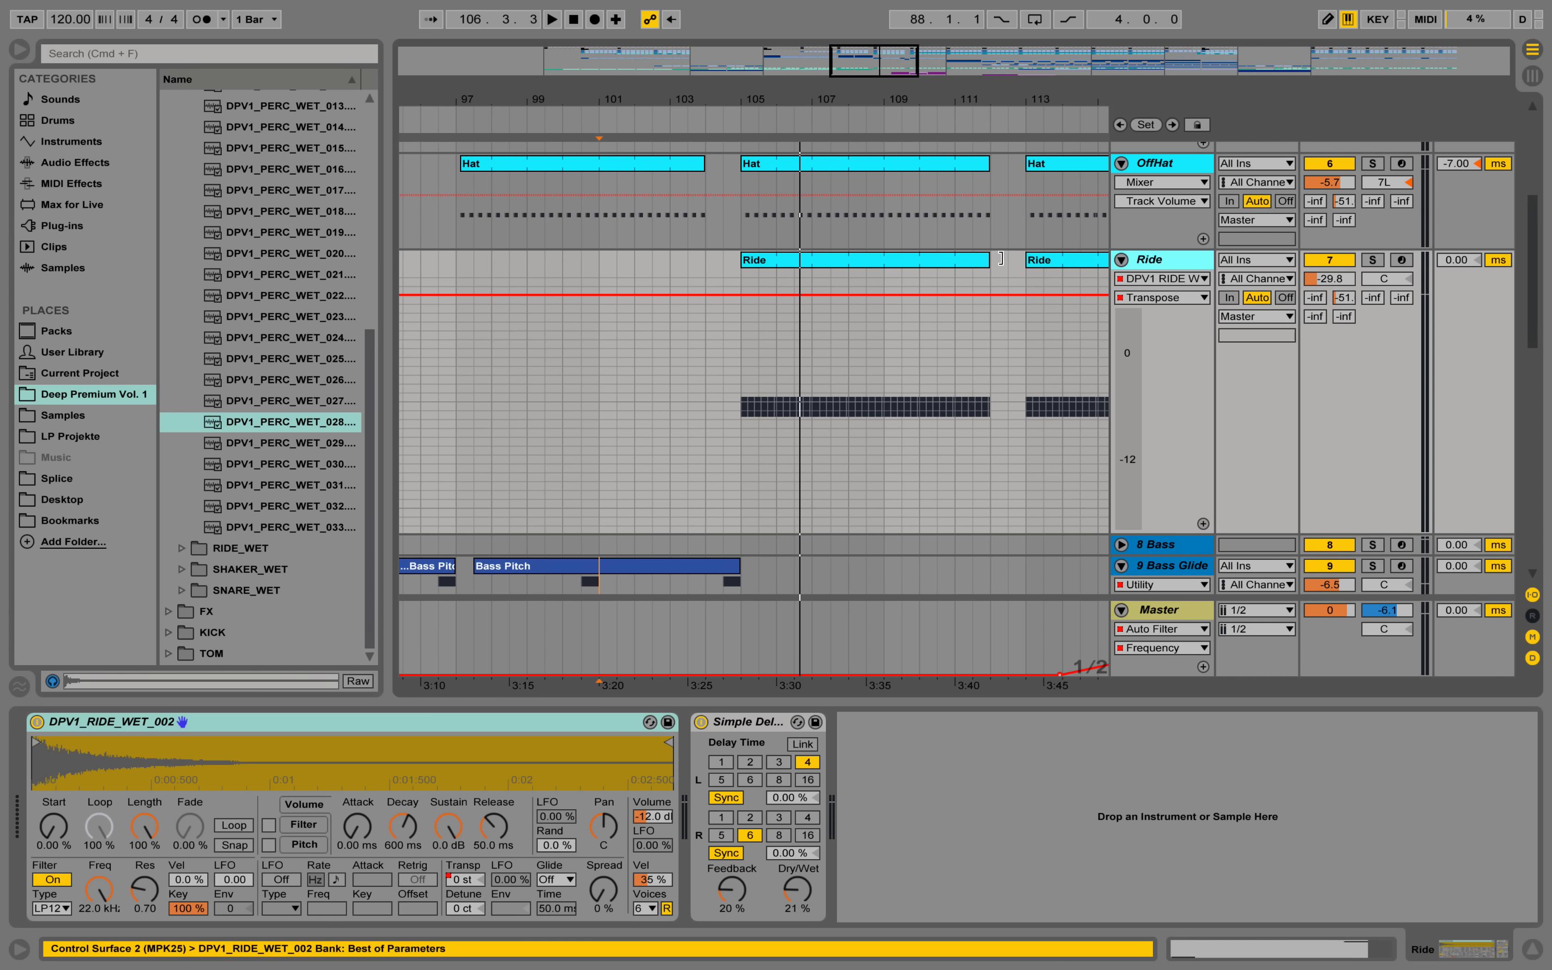
left_click(832, 257)
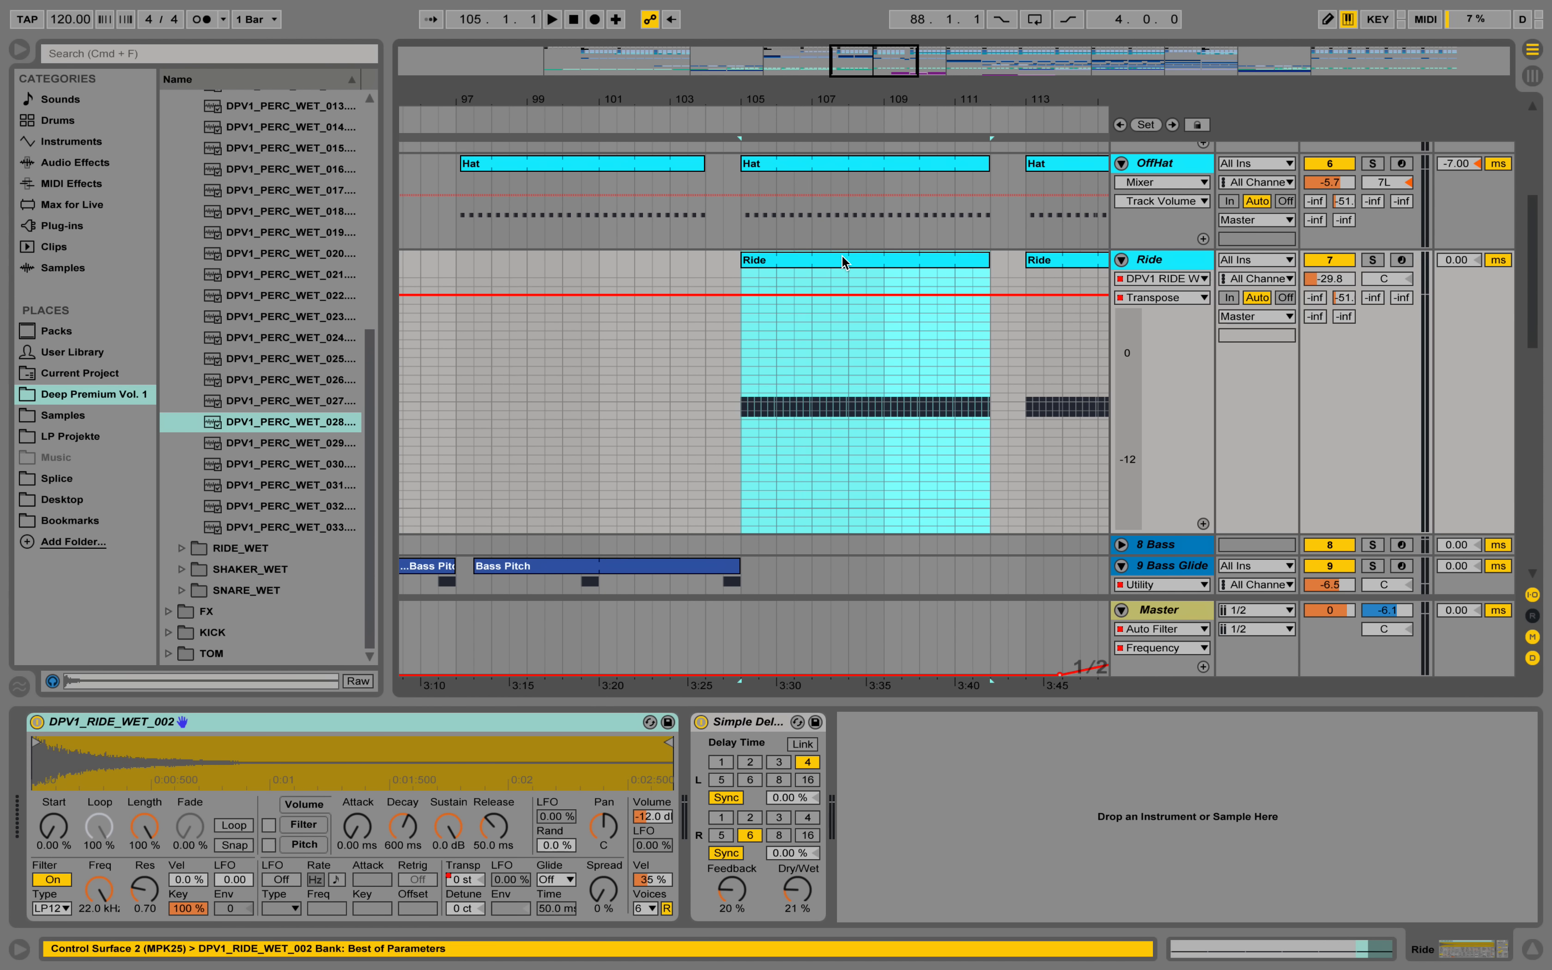
double_click(836, 261)
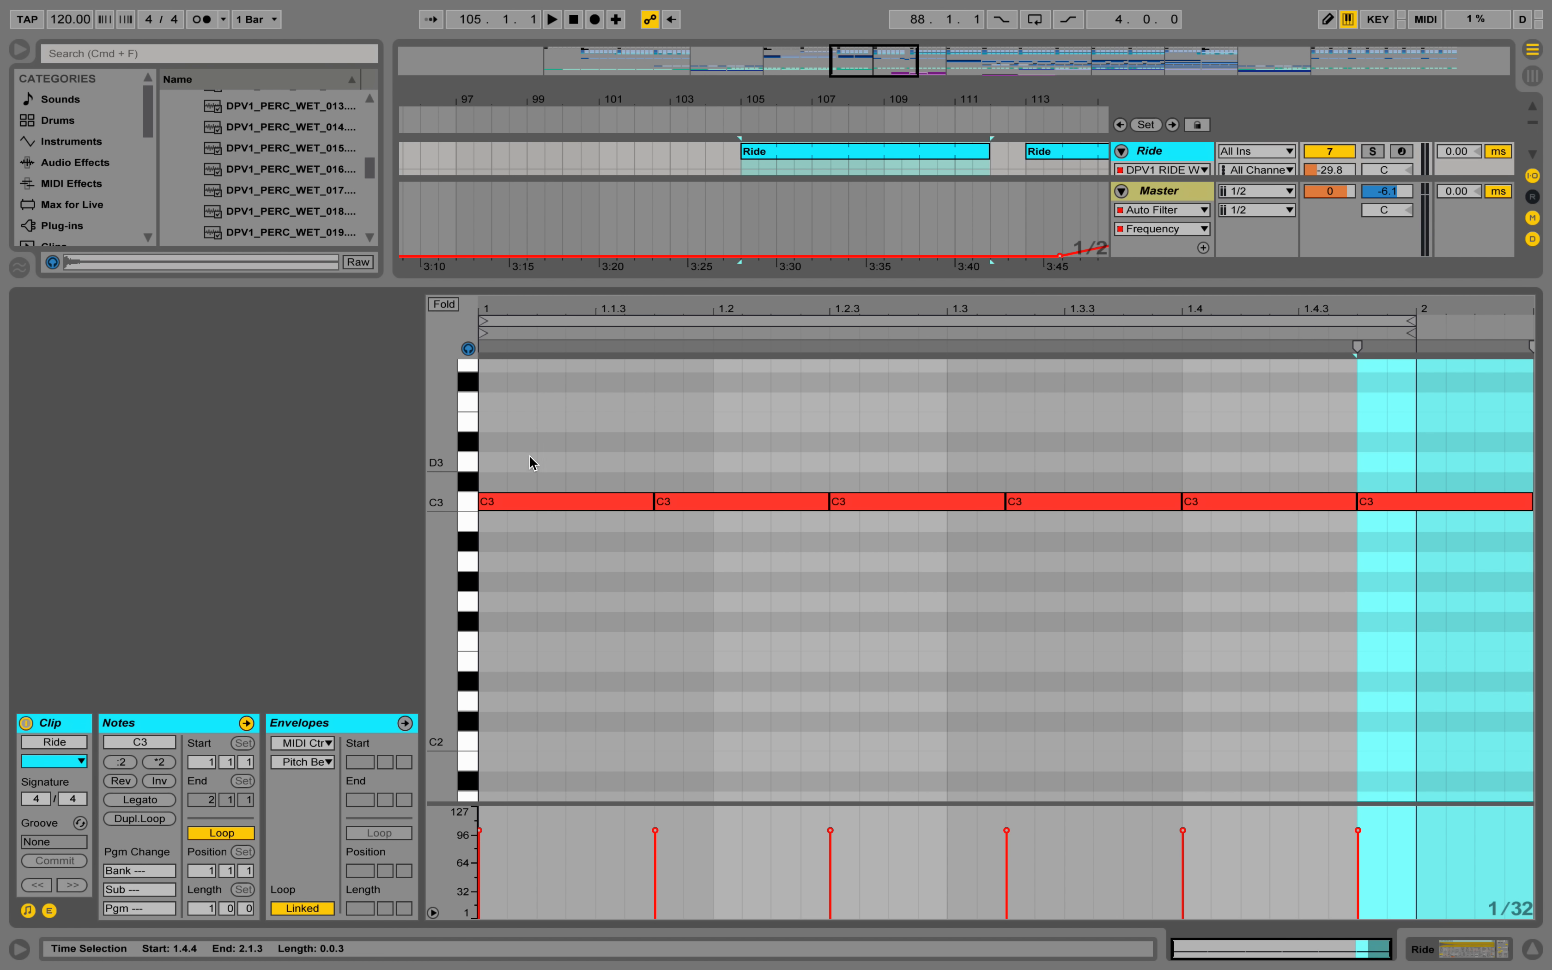
Audition the Ride track soloed from bar 105, and return to the full mix during playback.
left_click(1373, 151)
key("space")
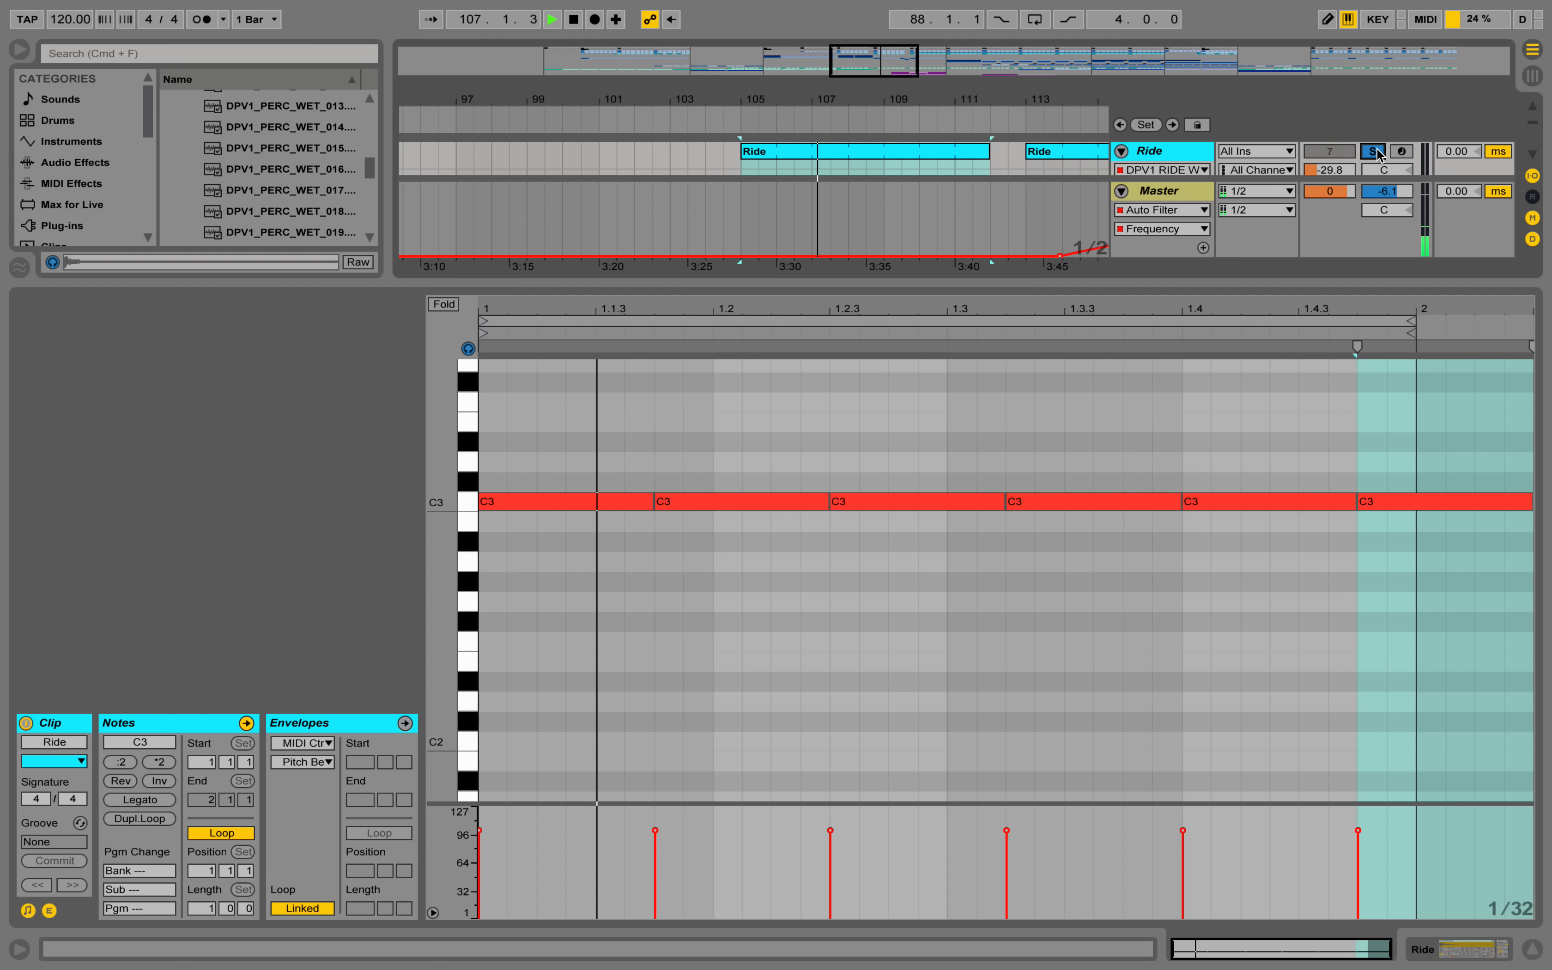
left_click(1373, 152)
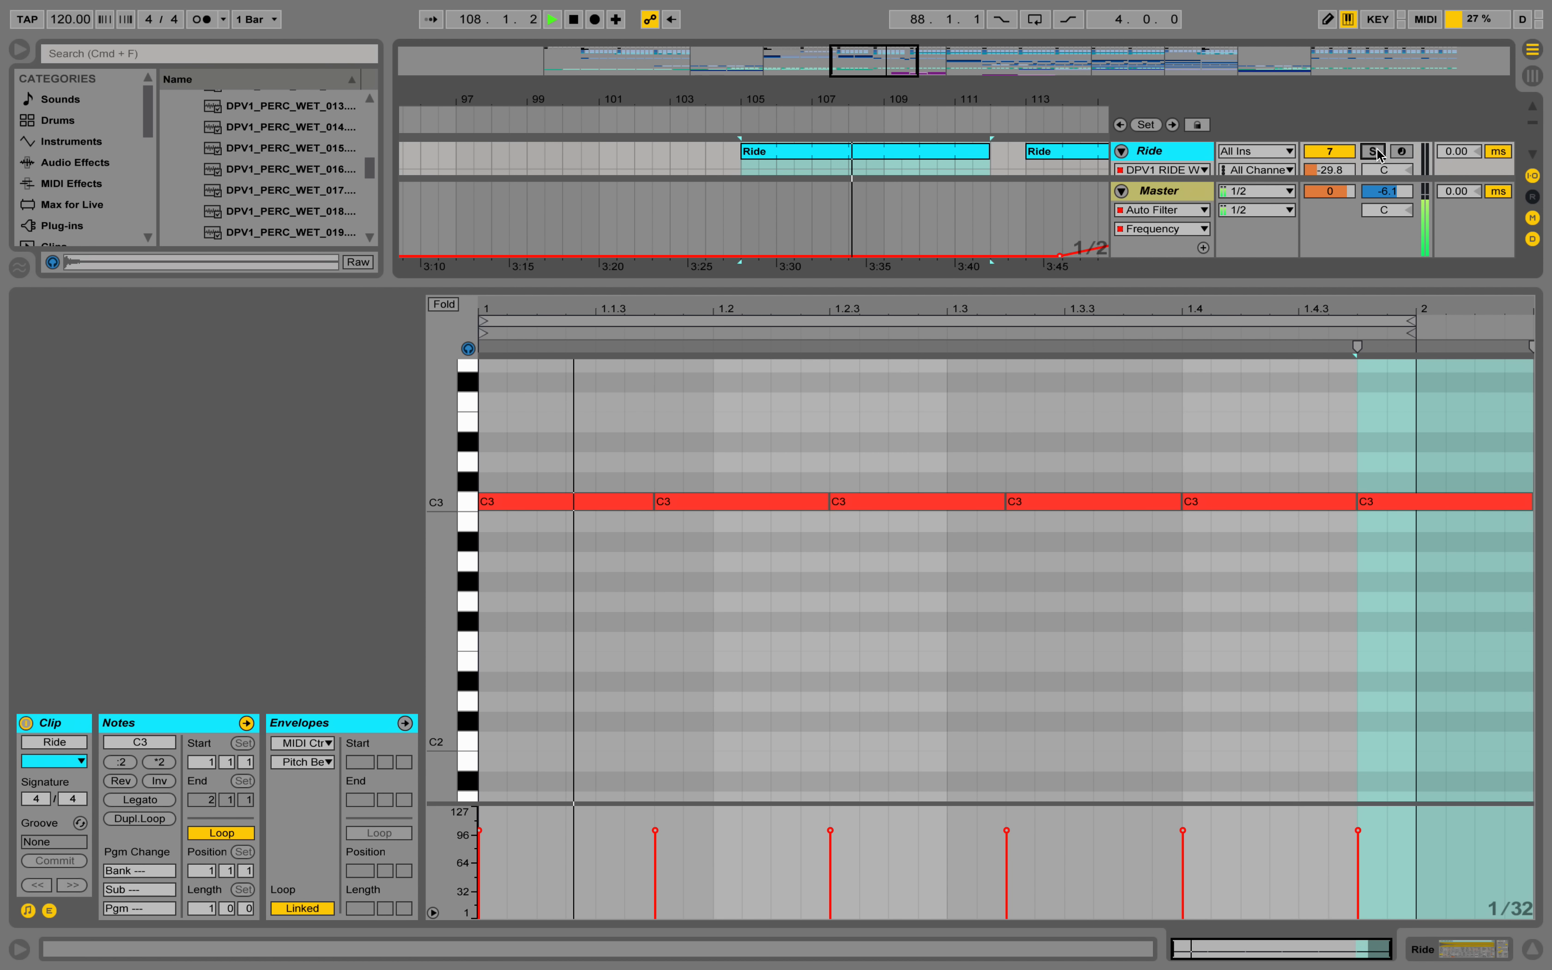
Hide the Ride clip's note editor, fold the Ride track, and play on through bar 112 before stopping.
left_click(1532, 949)
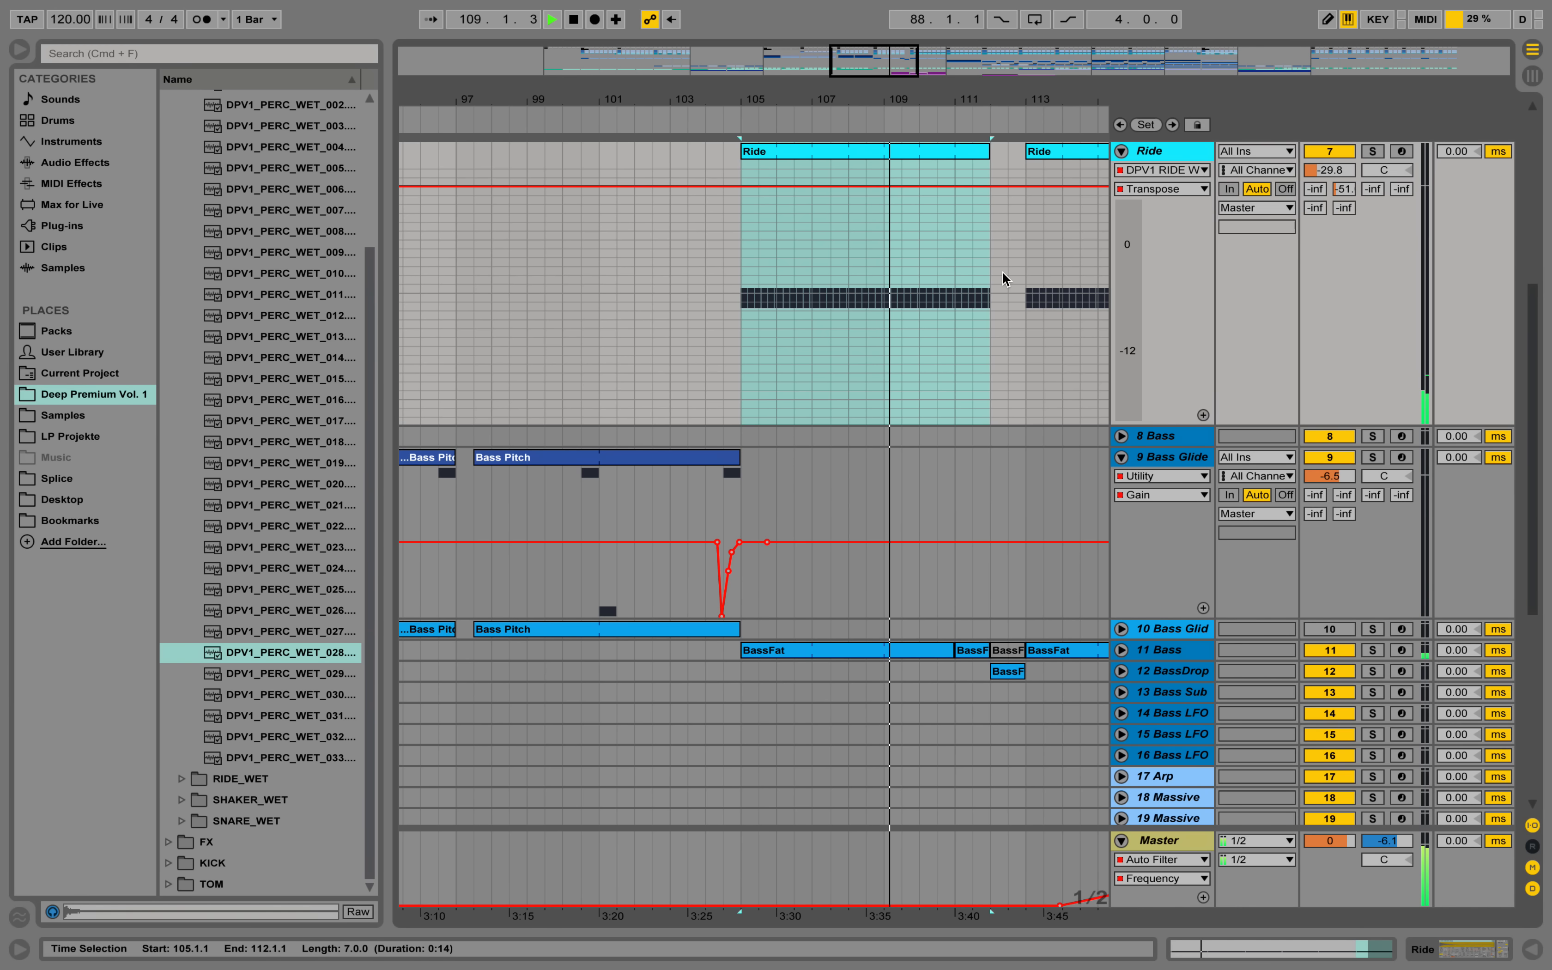
left_click_drag(852, 99, 738, 98)
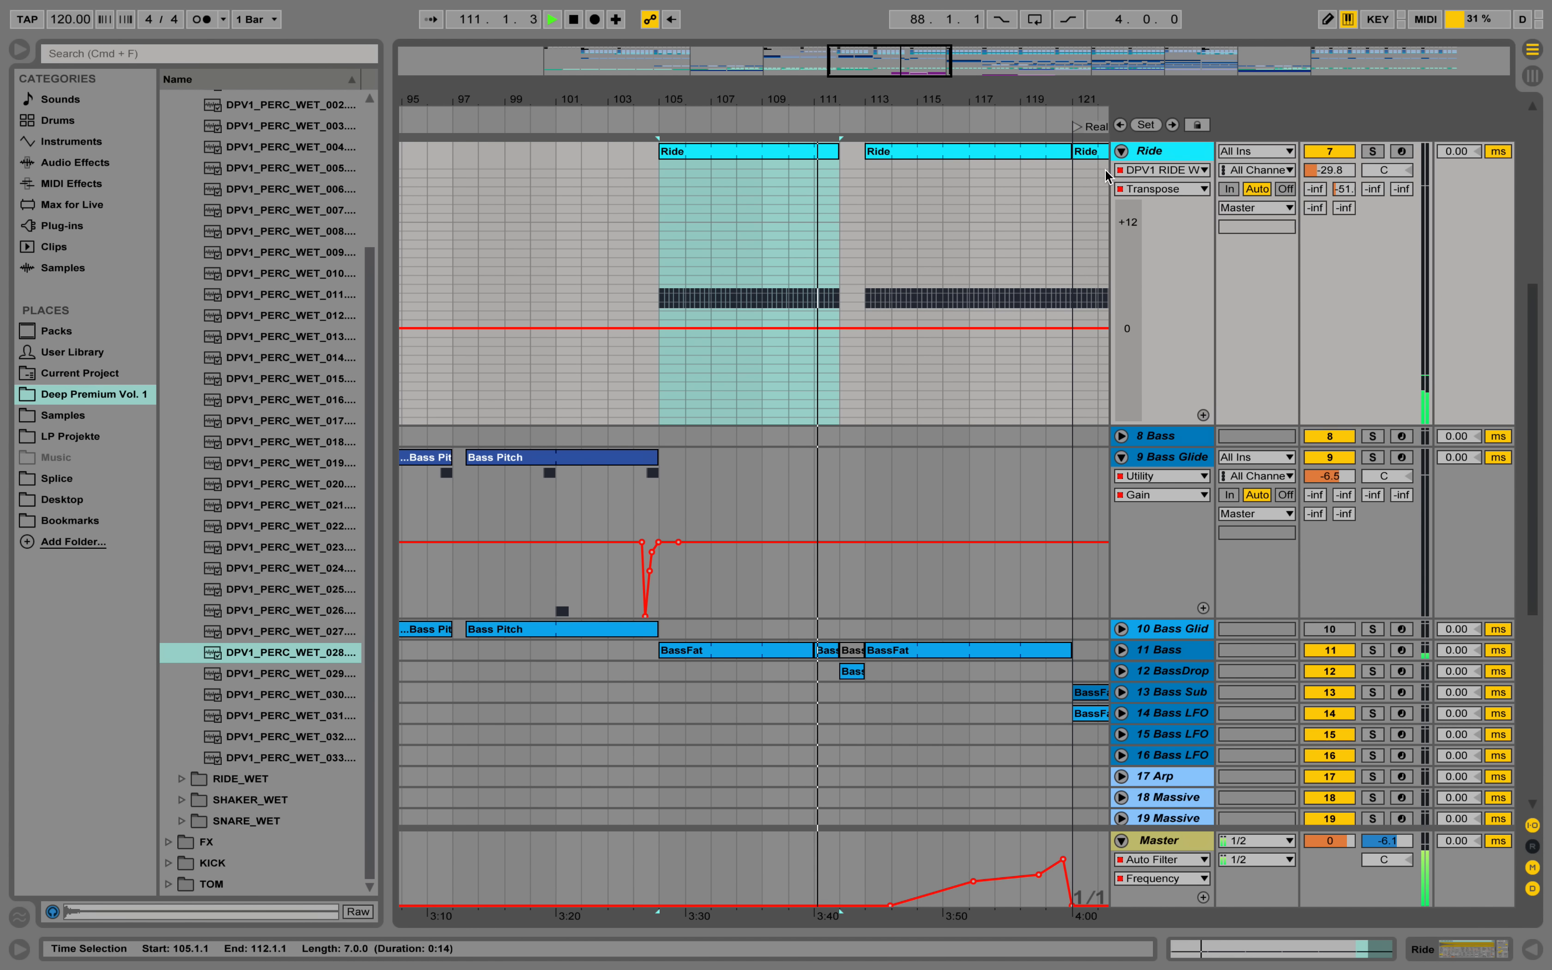
left_click(1121, 151)
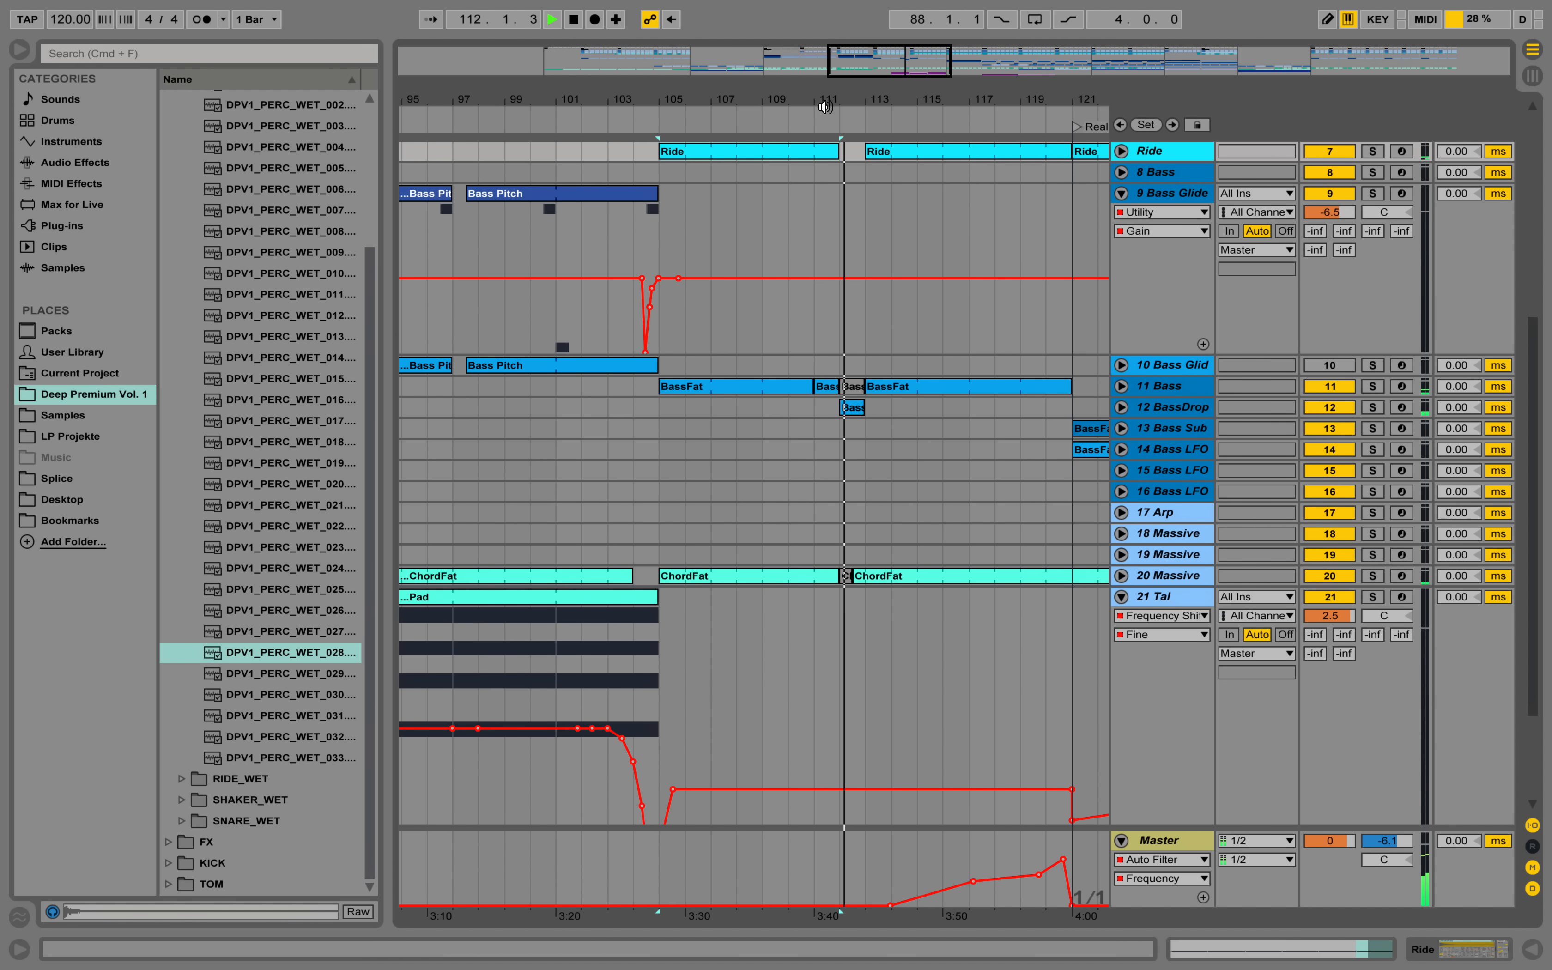
left_click_drag(795, 111, 797, 108)
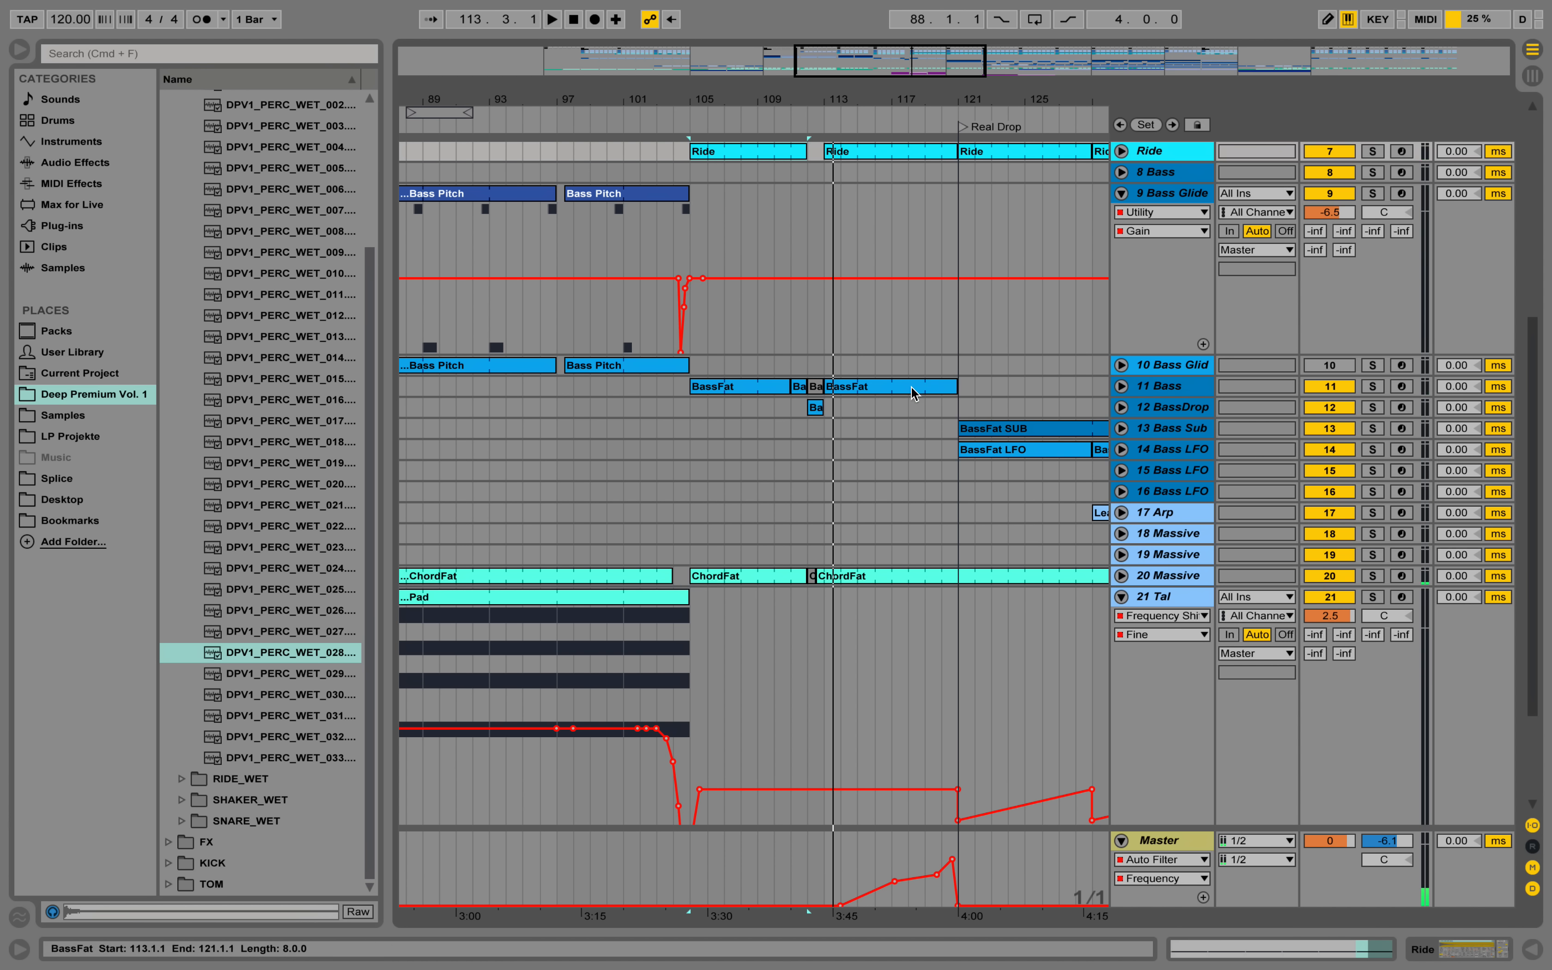
Play from about bar 111, unfold the 12 BassDrop track and show its device chain with the bar 112 clip selected.
left_click(1148, 411)
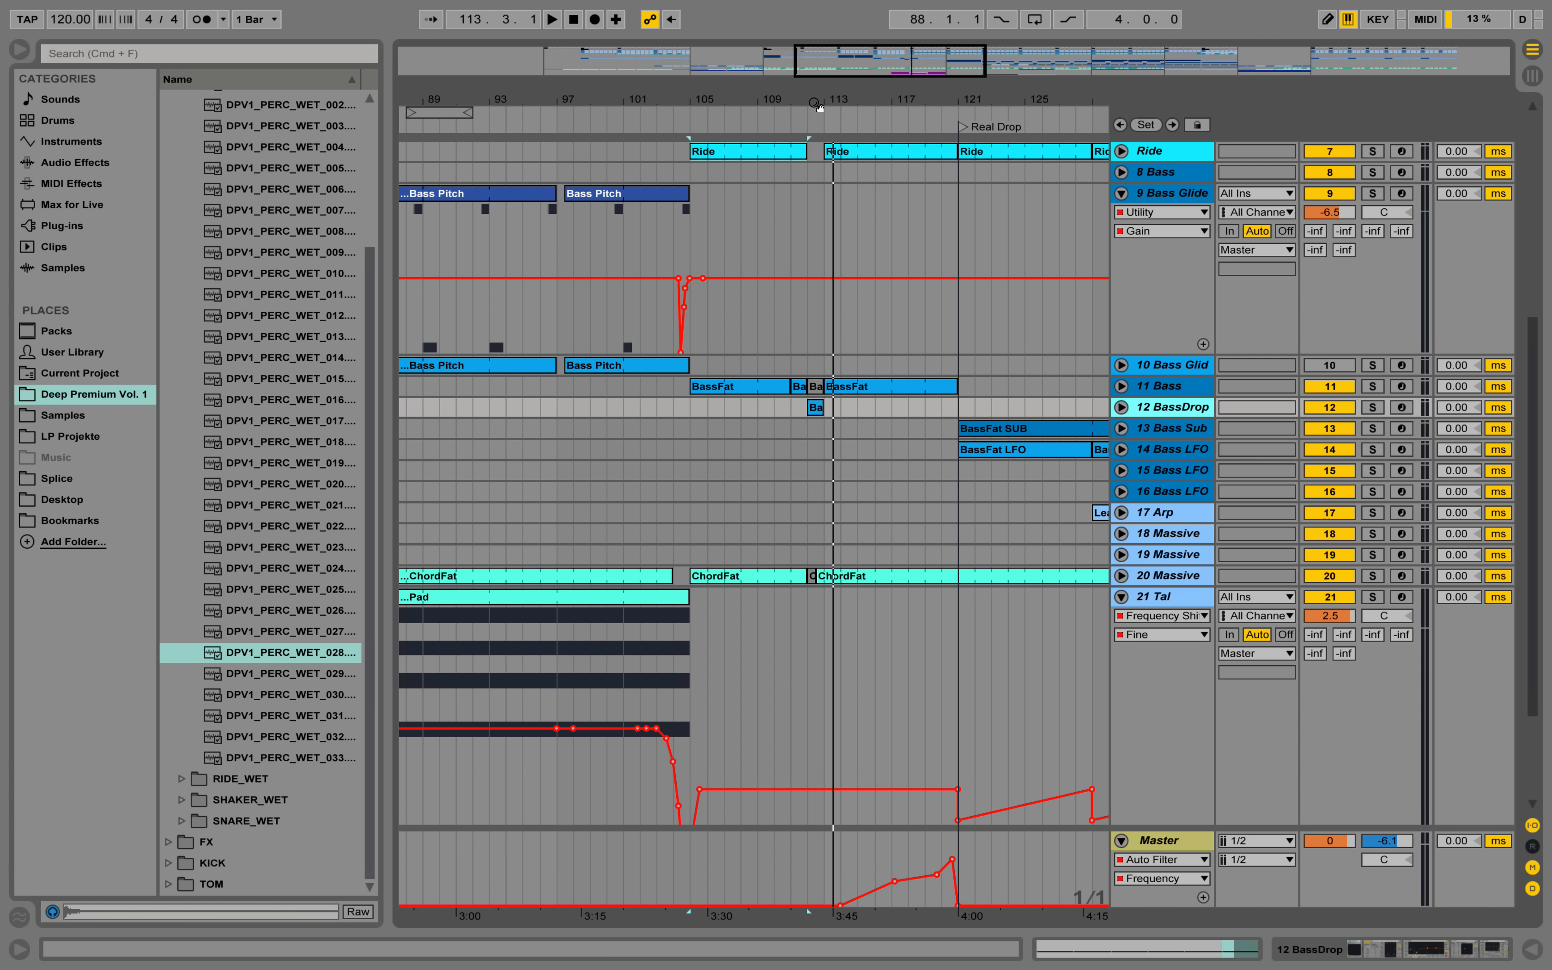
left_click_drag(816, 106, 802, 107)
left_click(776, 112)
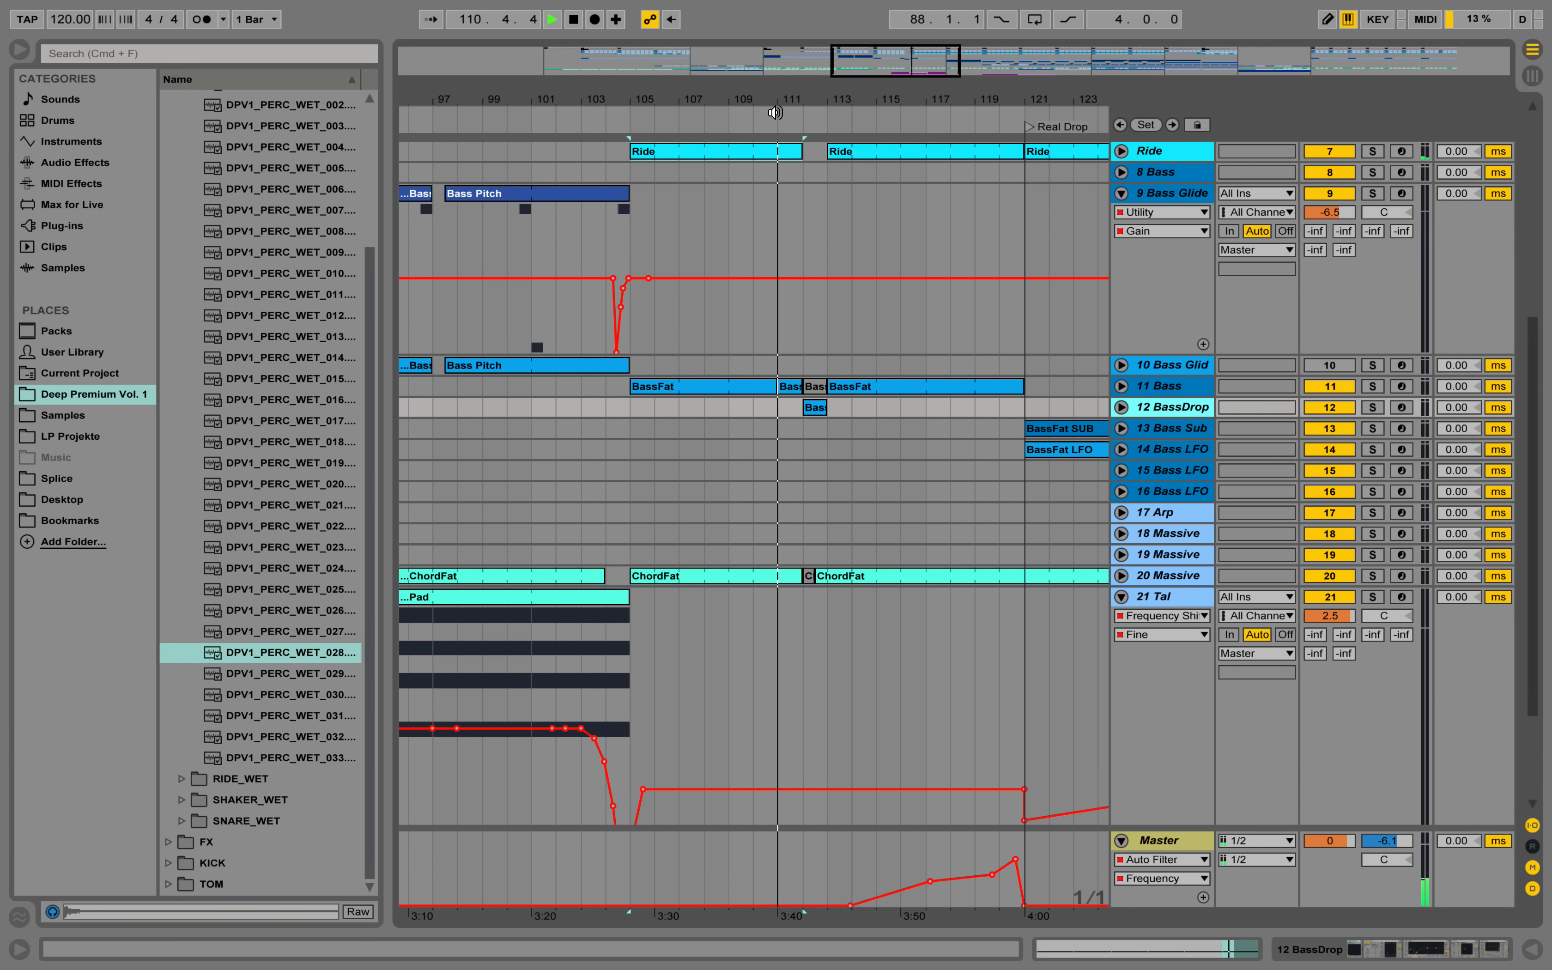
left_click(1122, 407)
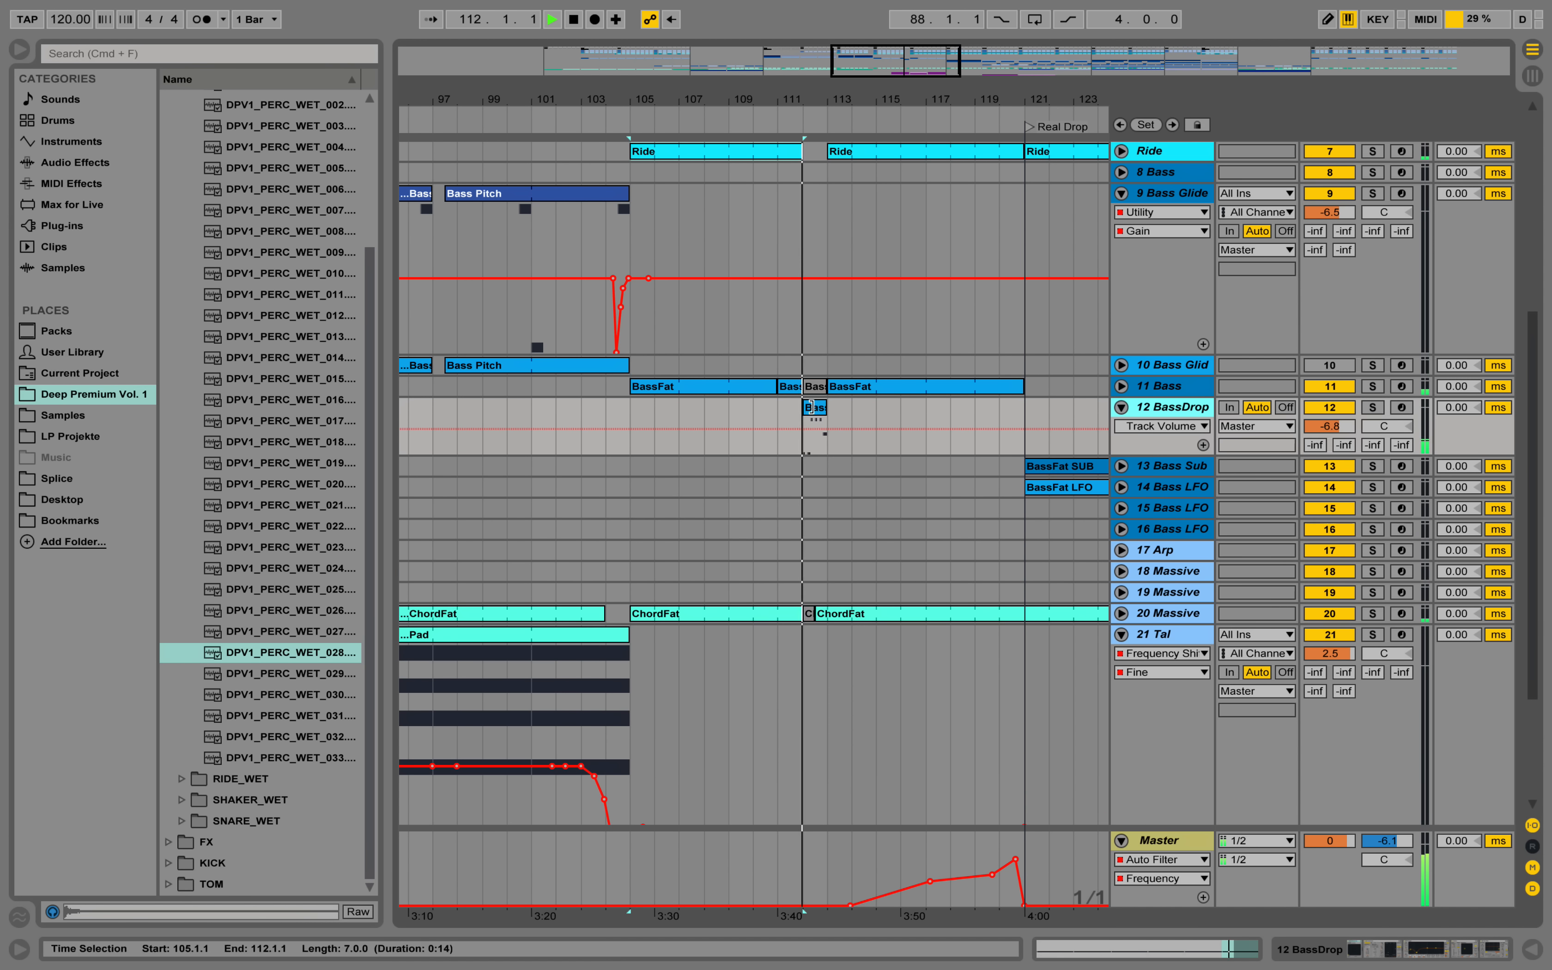
double_click(811, 406)
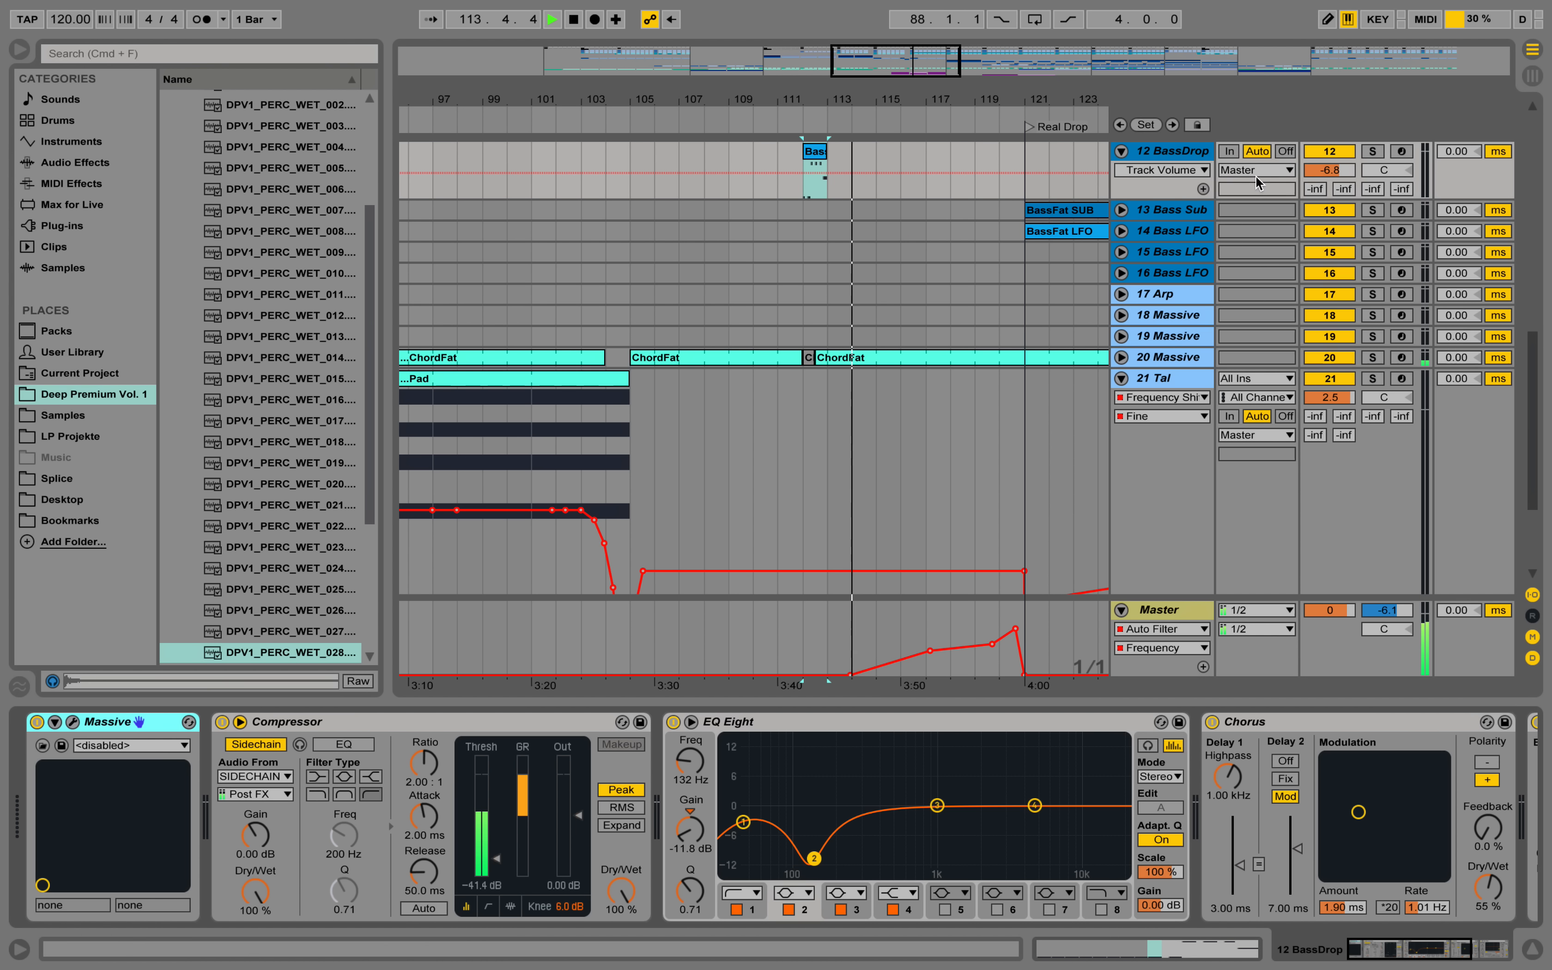
Solo the 12 BassDrop track and play its BassFat clip from bar 112.
left_click(1373, 152)
key("space")
left_click(818, 160)
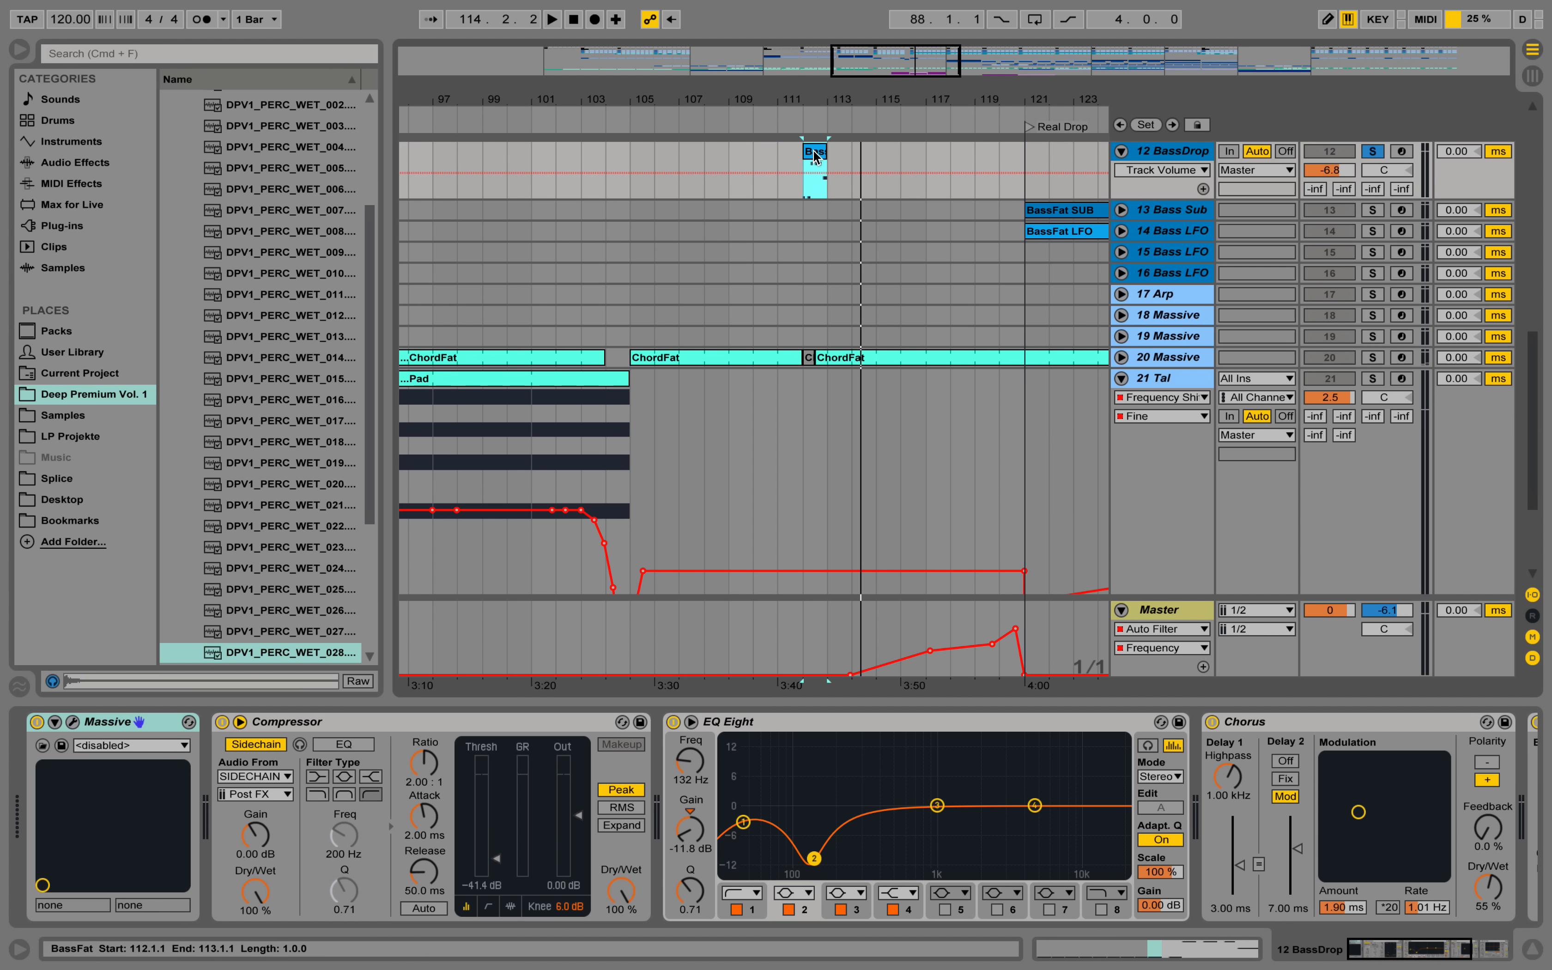
key("space")
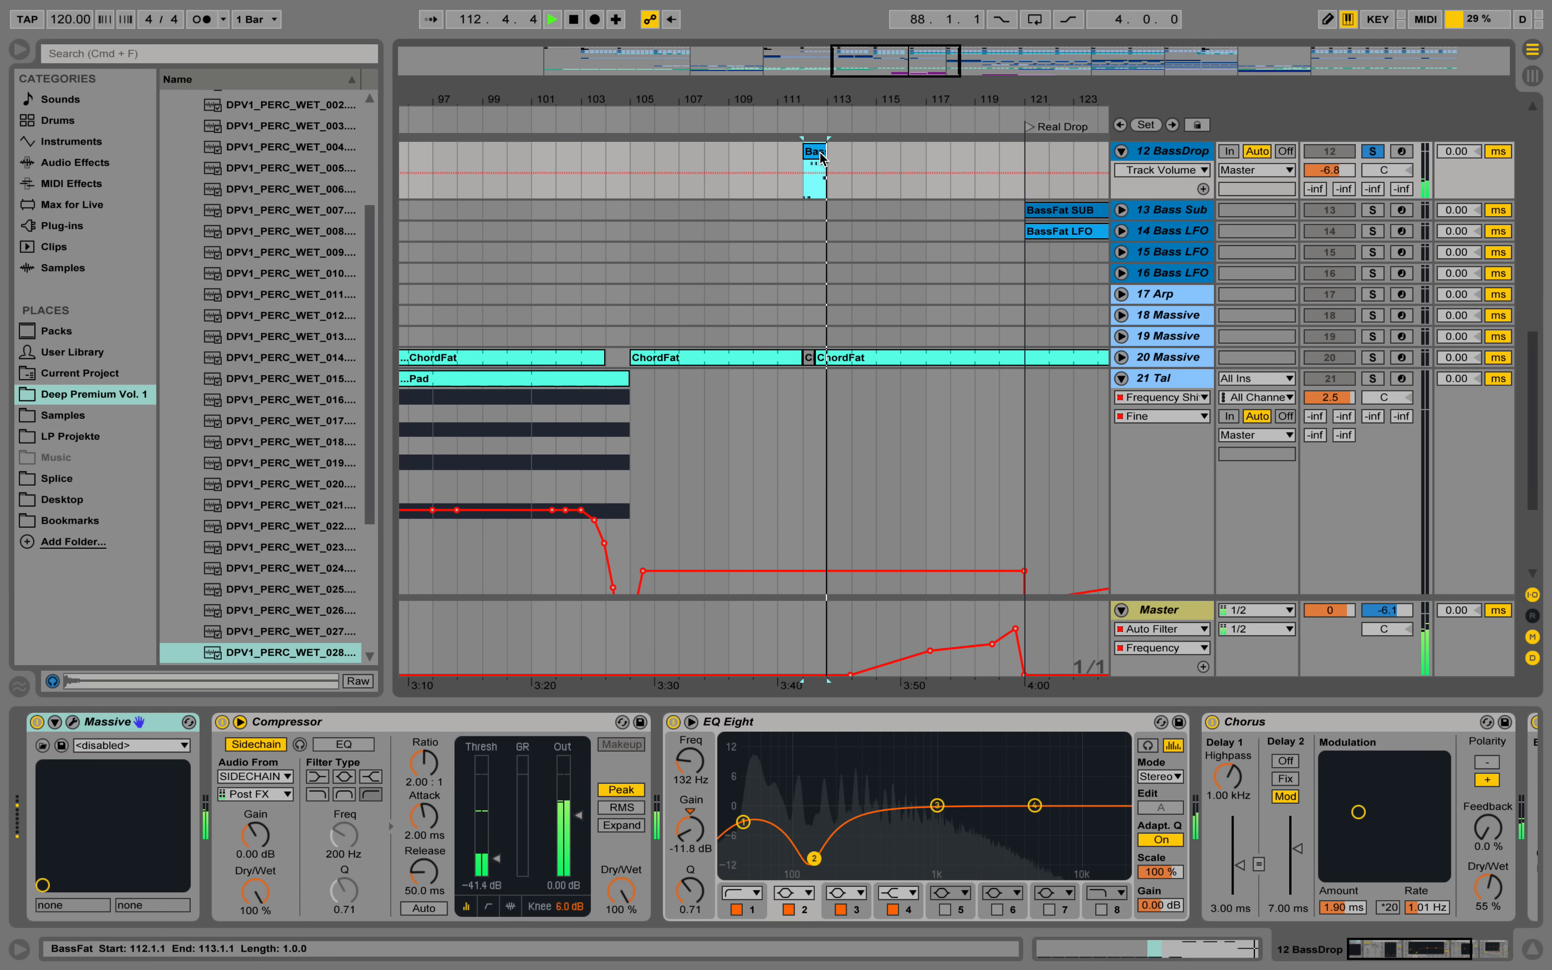
Show the Auto Filter frequency automation on the 12 BassDrop track and play the soloed track from bar 112.
key("space")
left_click(1484, 956)
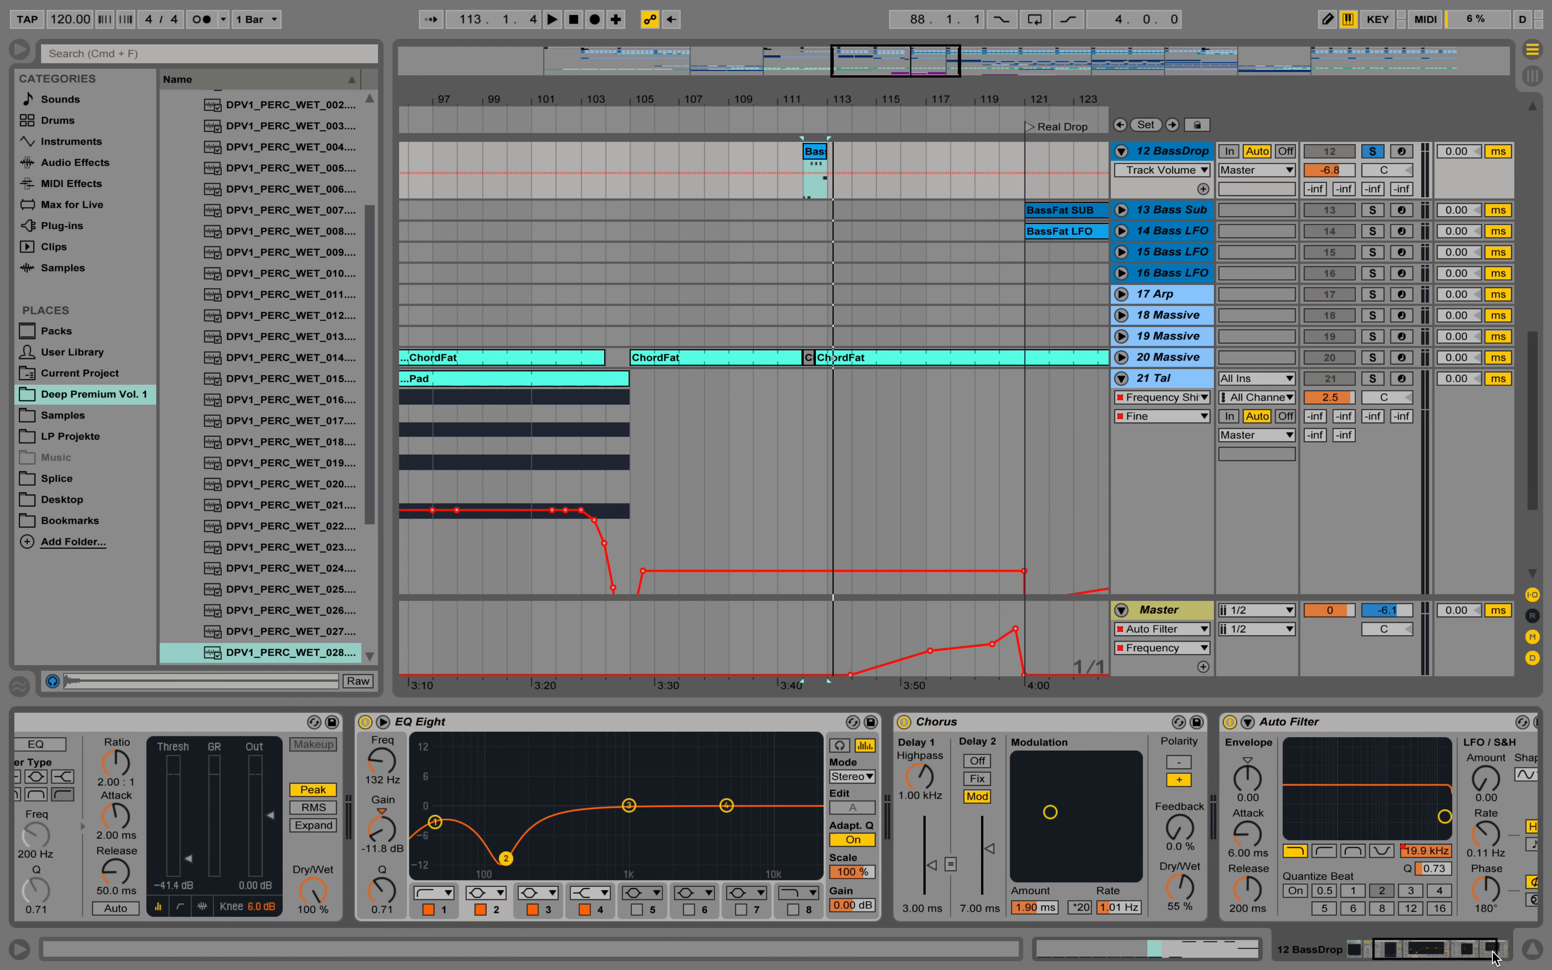
left_click_drag(1484, 956, 1501, 955)
left_click(1306, 851)
left_click(806, 191)
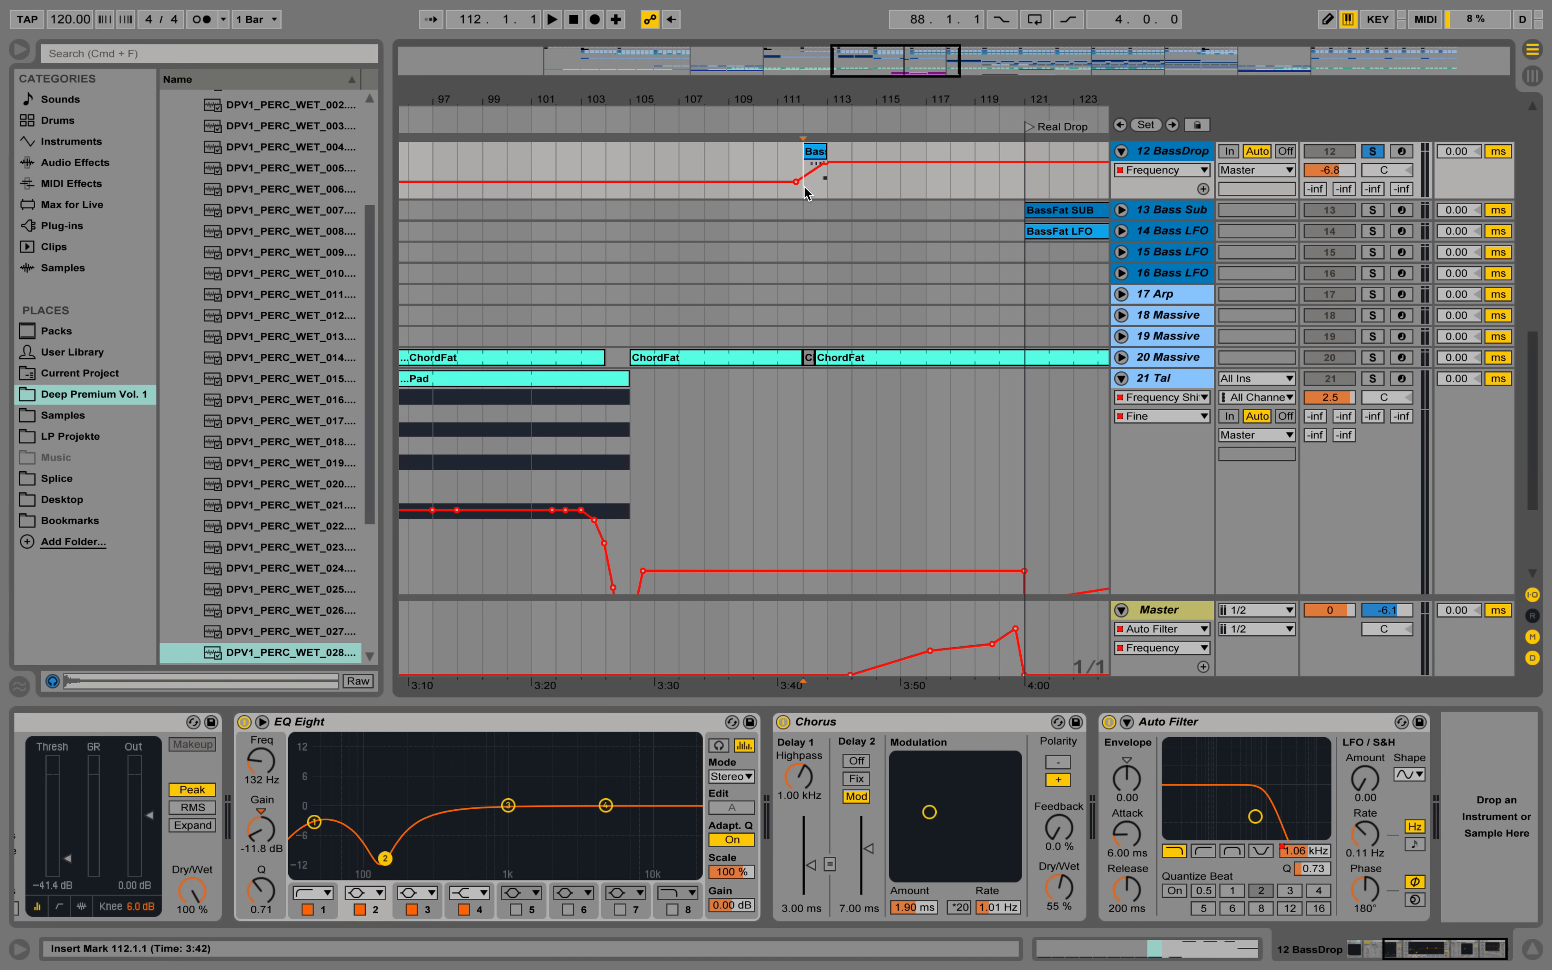
key("space")
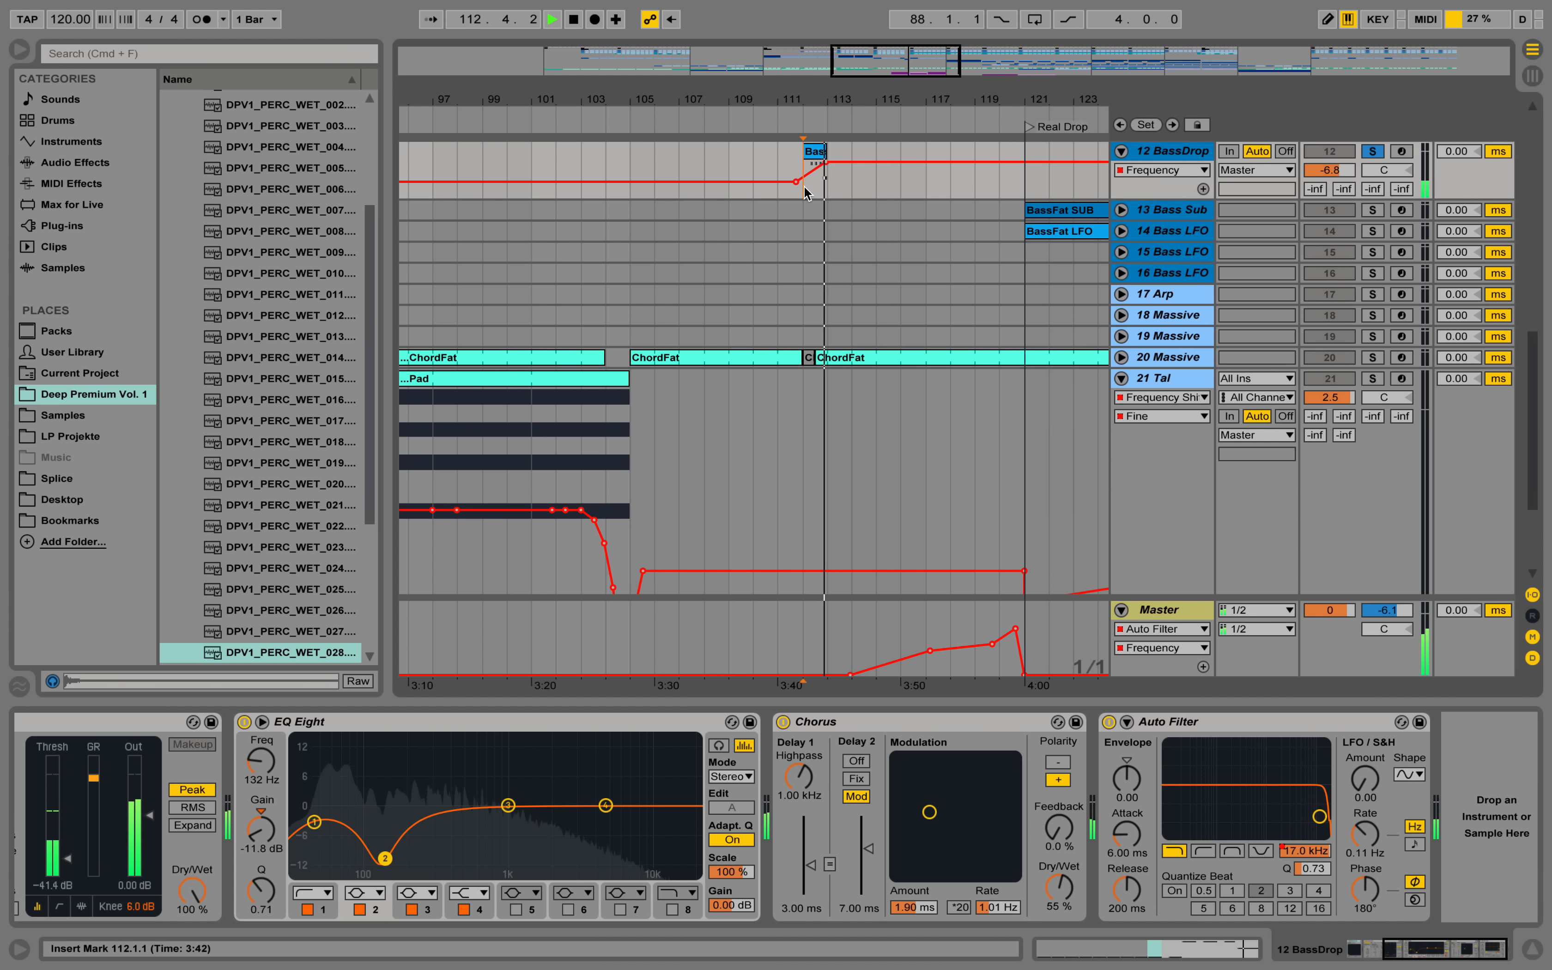
key("space")
Inspect the Massive patch on the 12 BassDrop track, auditioning it from bar 112 with the synth window open and closed.
left_click_drag(1432, 950, 1381, 950)
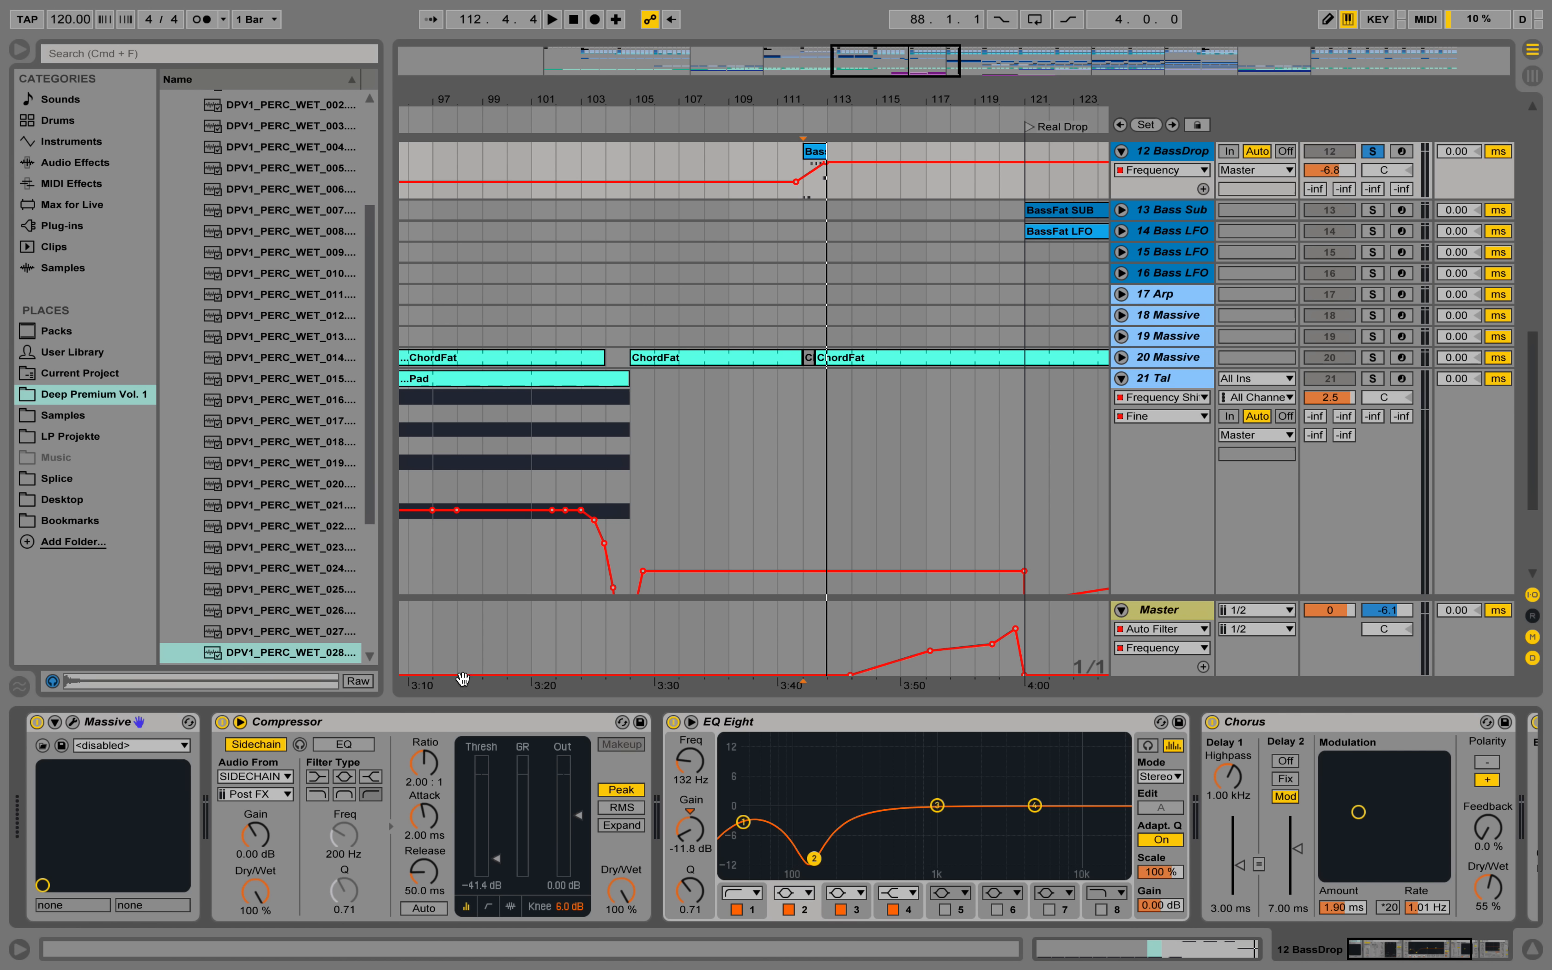
left_click(72, 722)
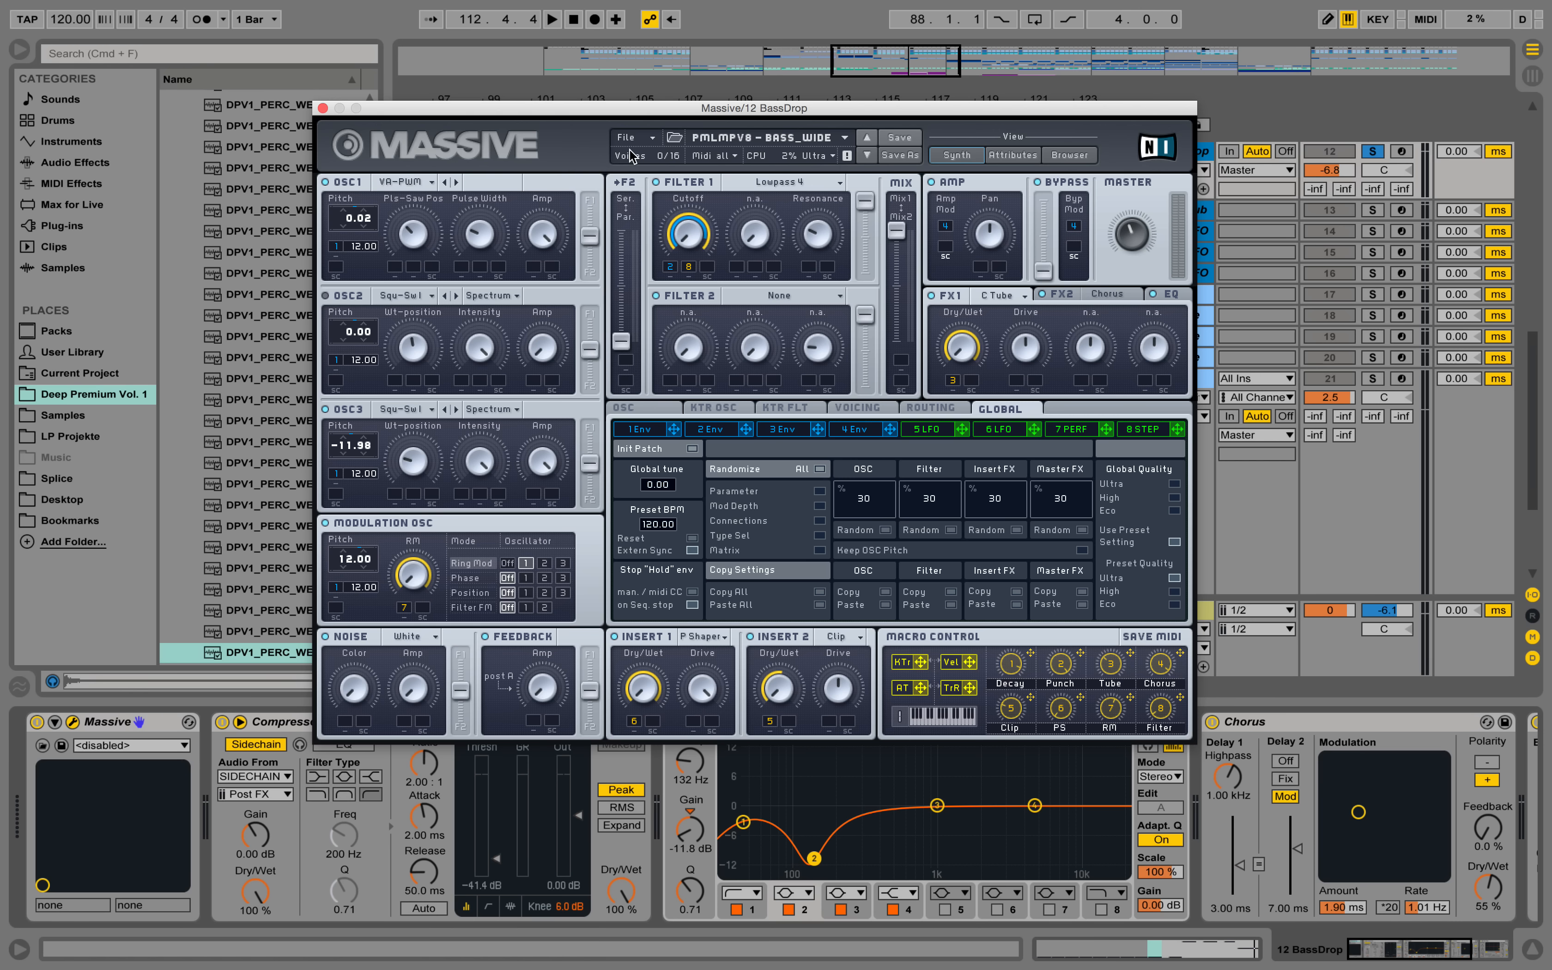
key("space")
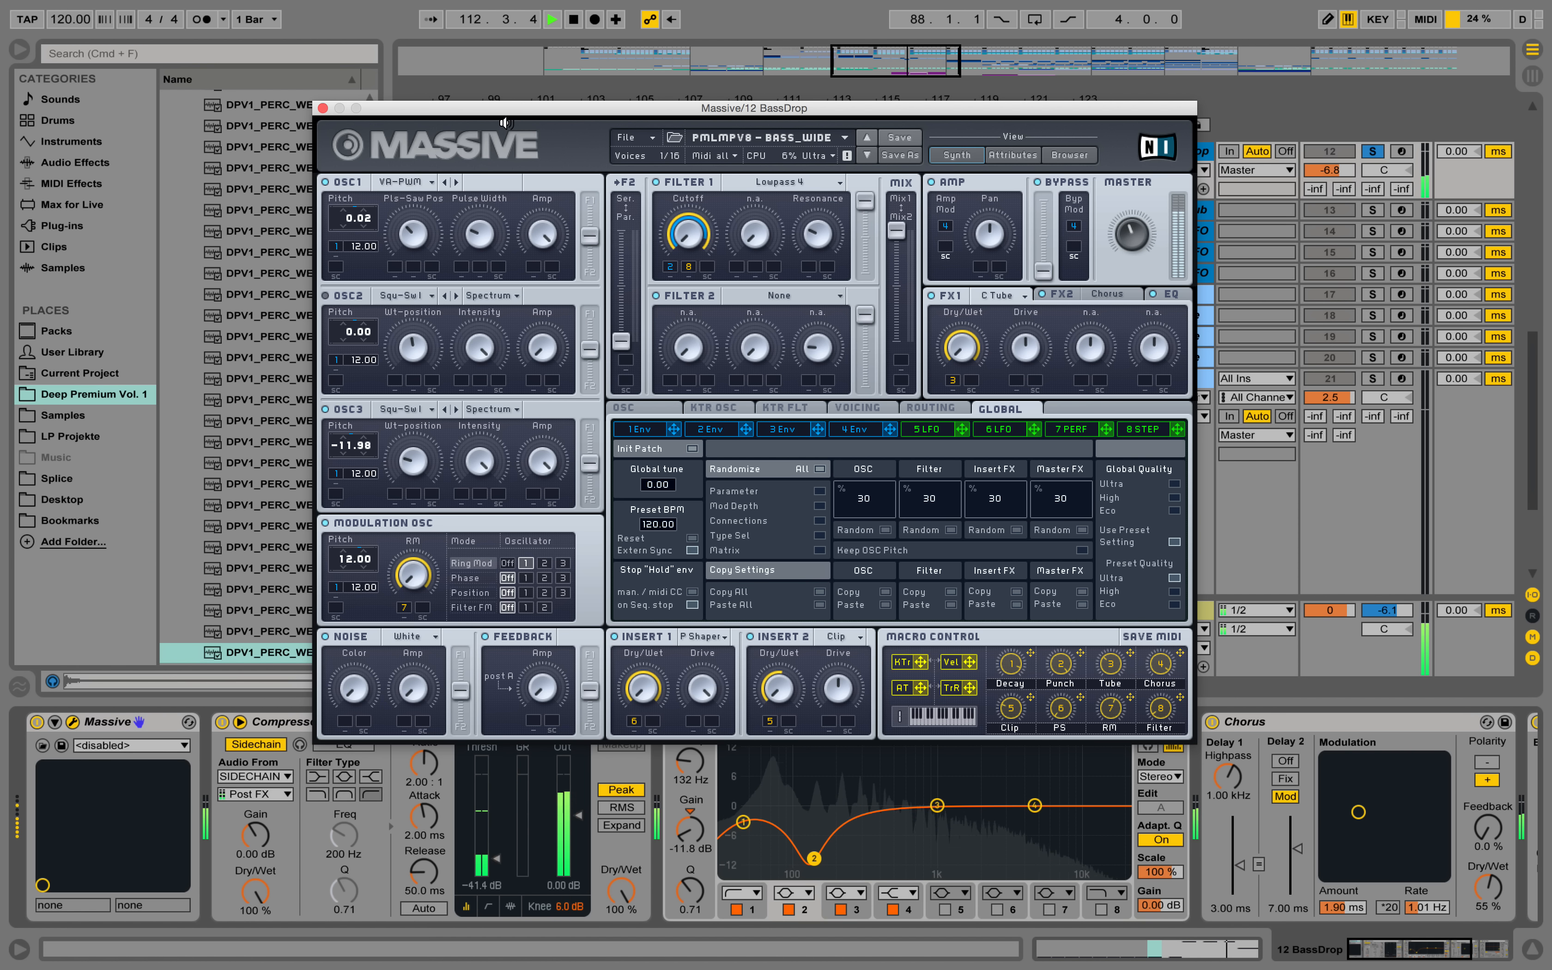
key("space")
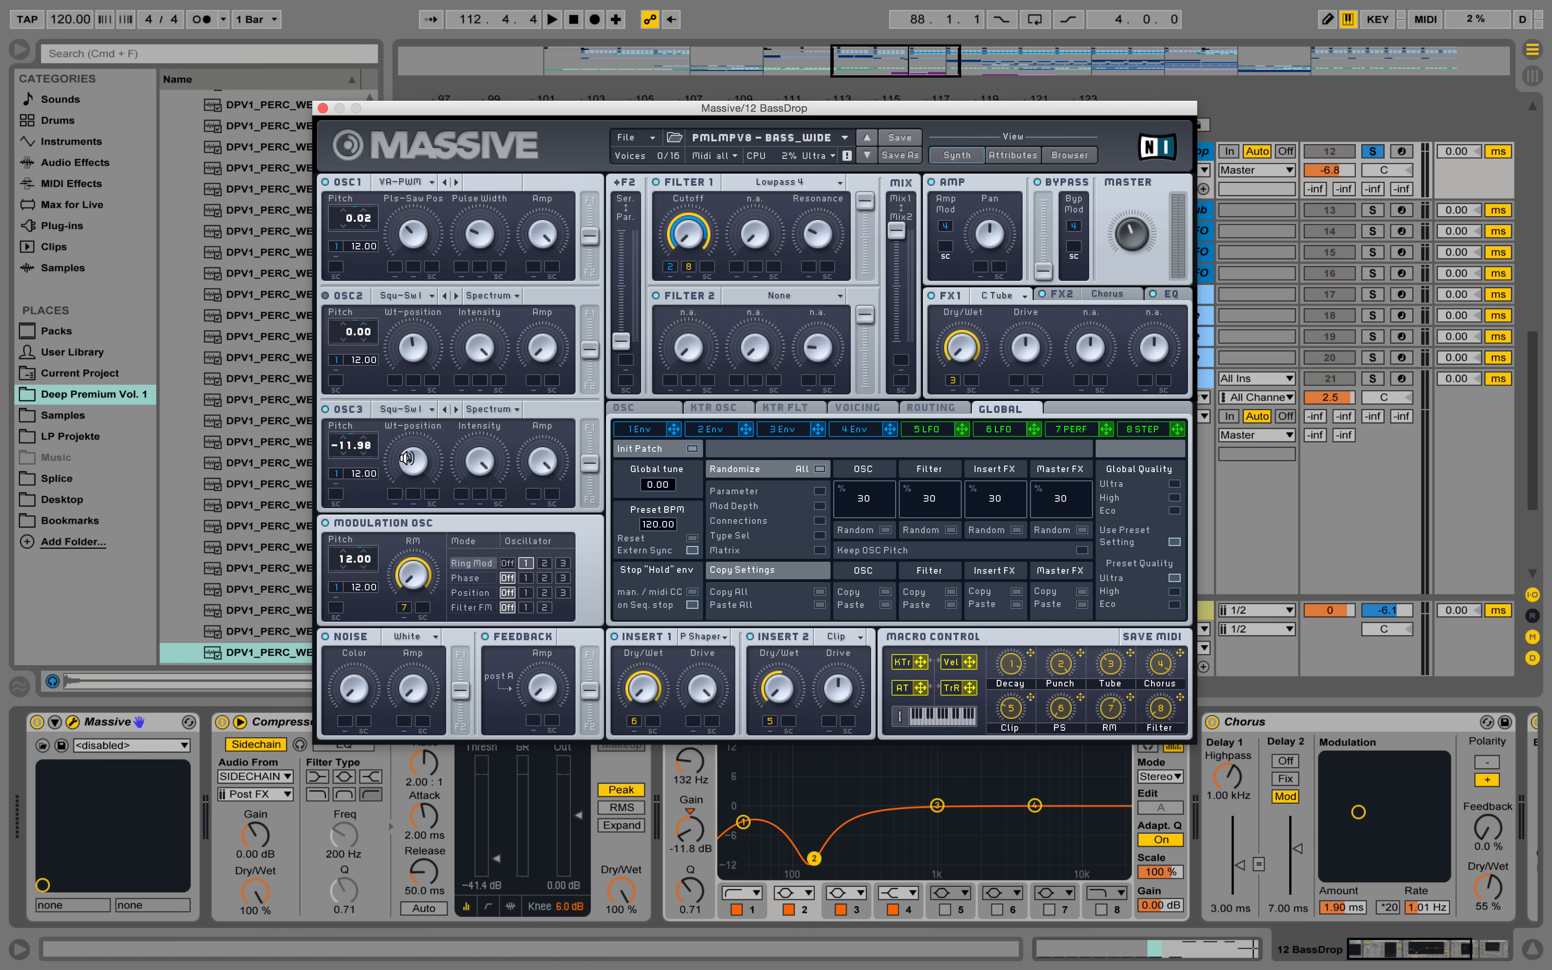
left_click(322, 109)
key("space")
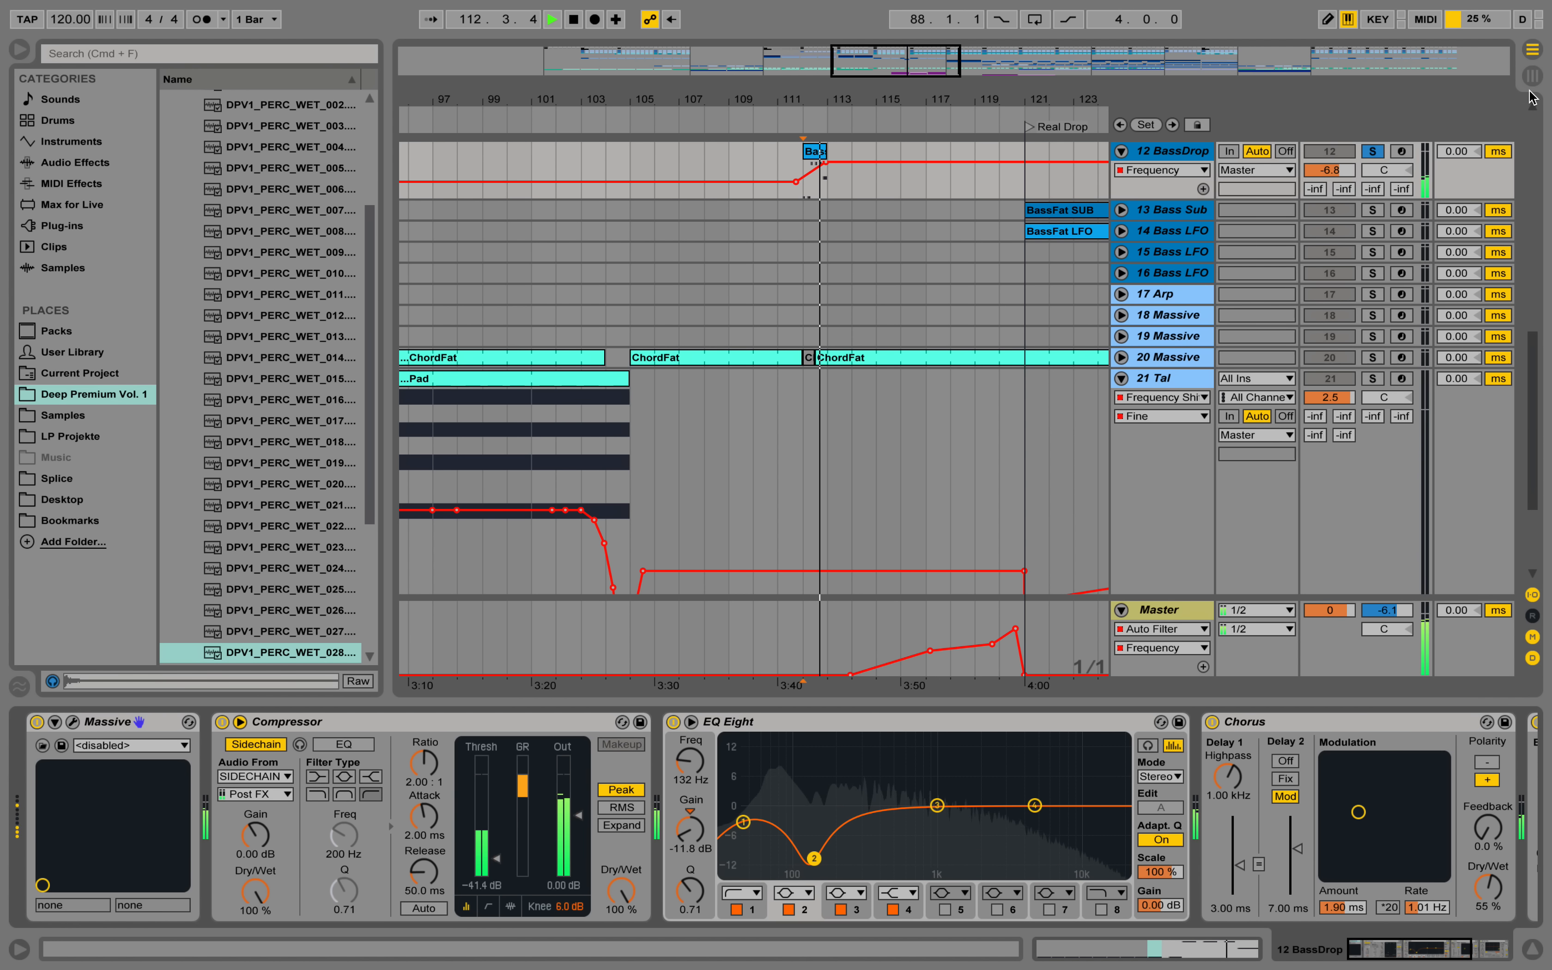
key("space")
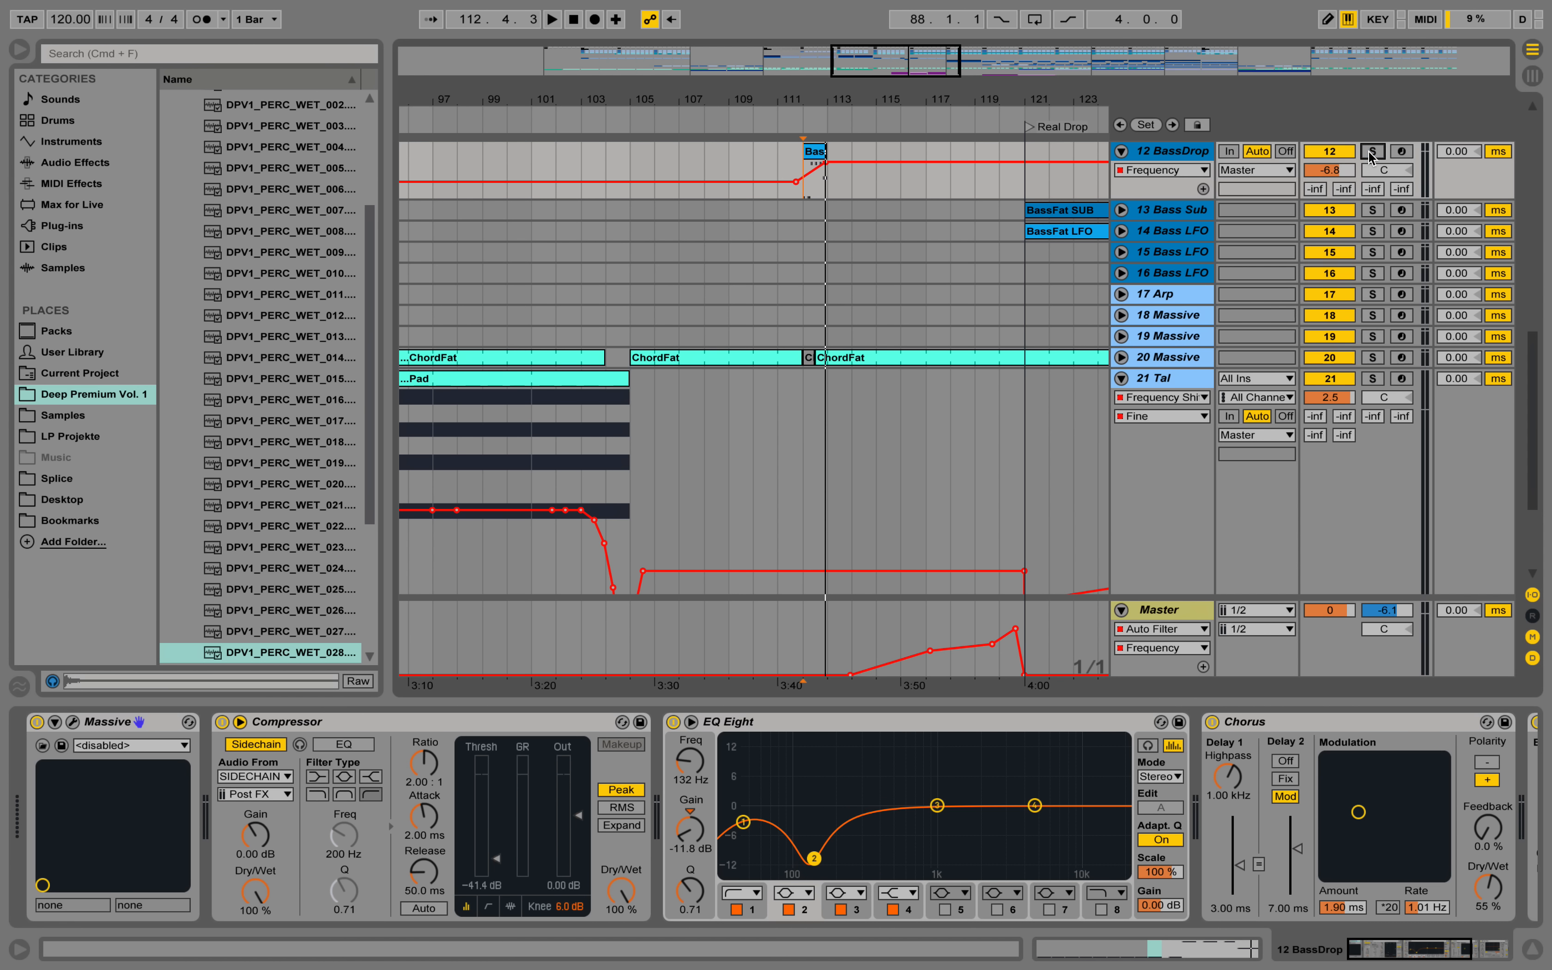
Unsolo 12 BassDrop, play the full mix from bar 112, and fold the 9 Bass Glide and 12 BassDrop tracks.
left_click(1371, 157)
key("space")
scroll(849, 200, "up", 5)
left_click_drag(892, 101, 682, 96)
scroll(821, 341, "up", 2)
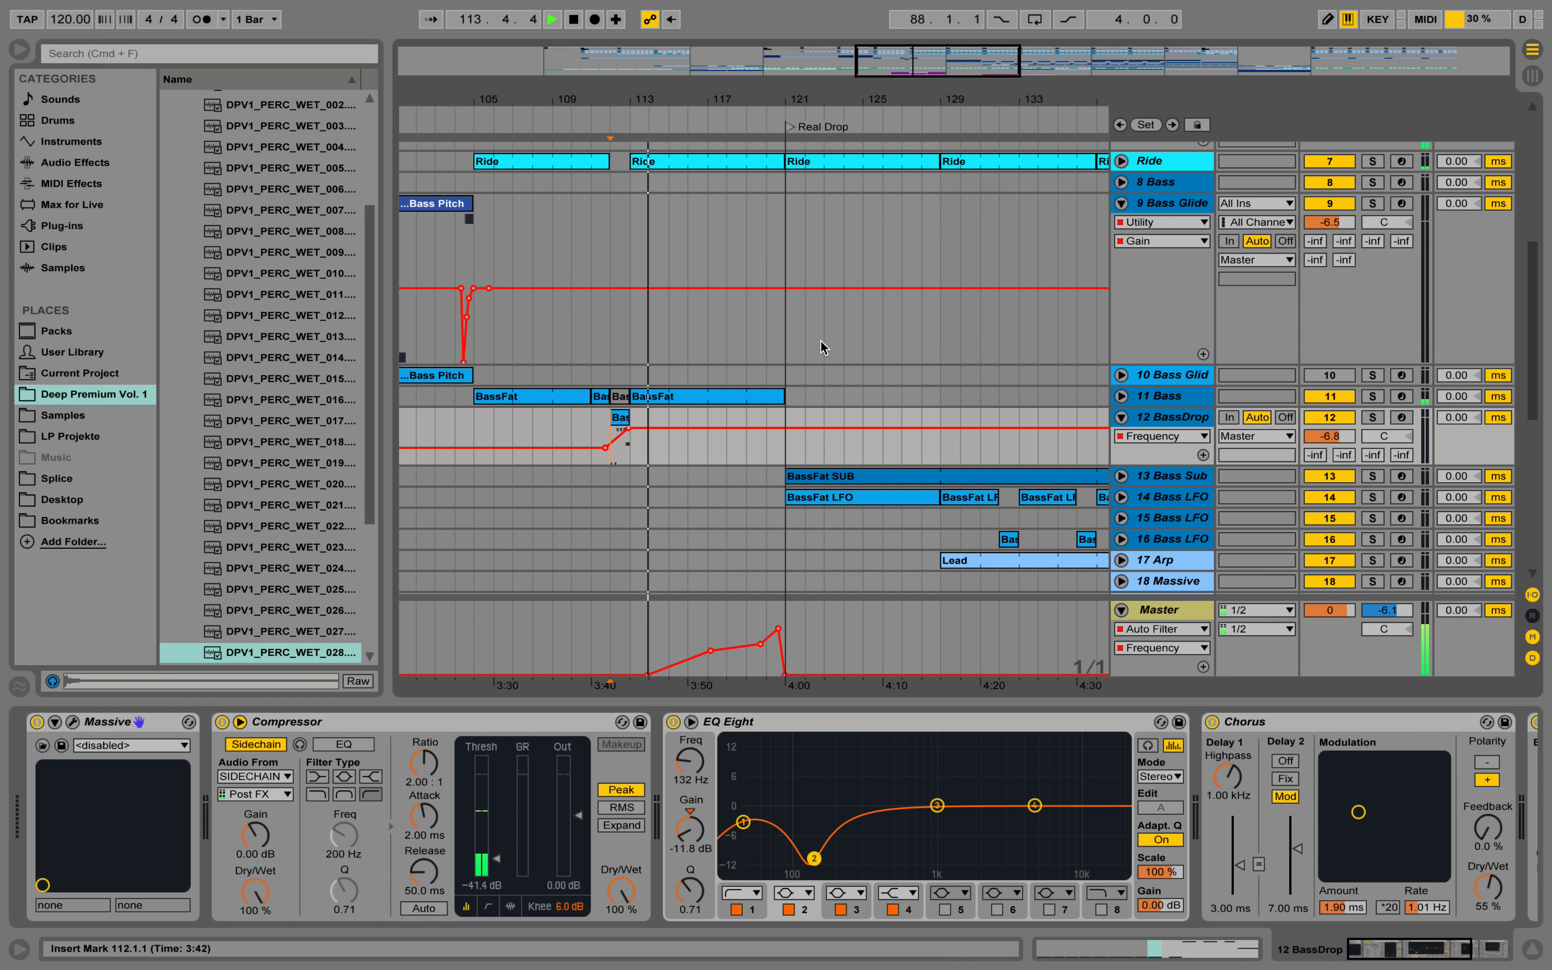
left_click_drag(828, 101, 829, 91)
left_click(1121, 204)
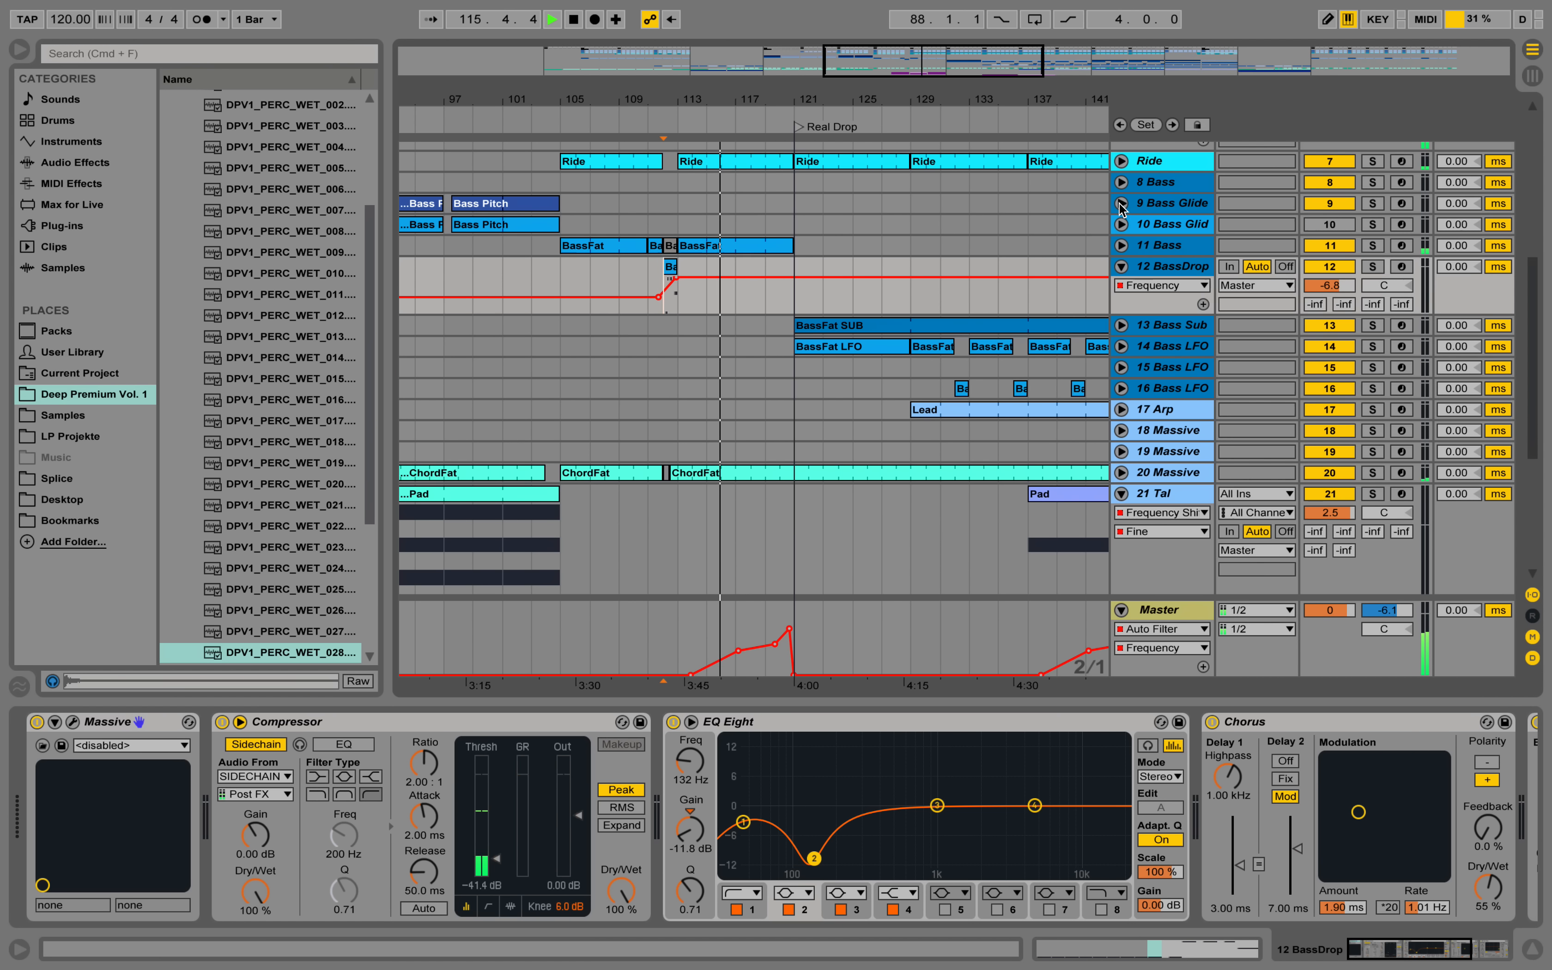
left_click(1121, 266)
left_click_drag(775, 101, 778, 96)
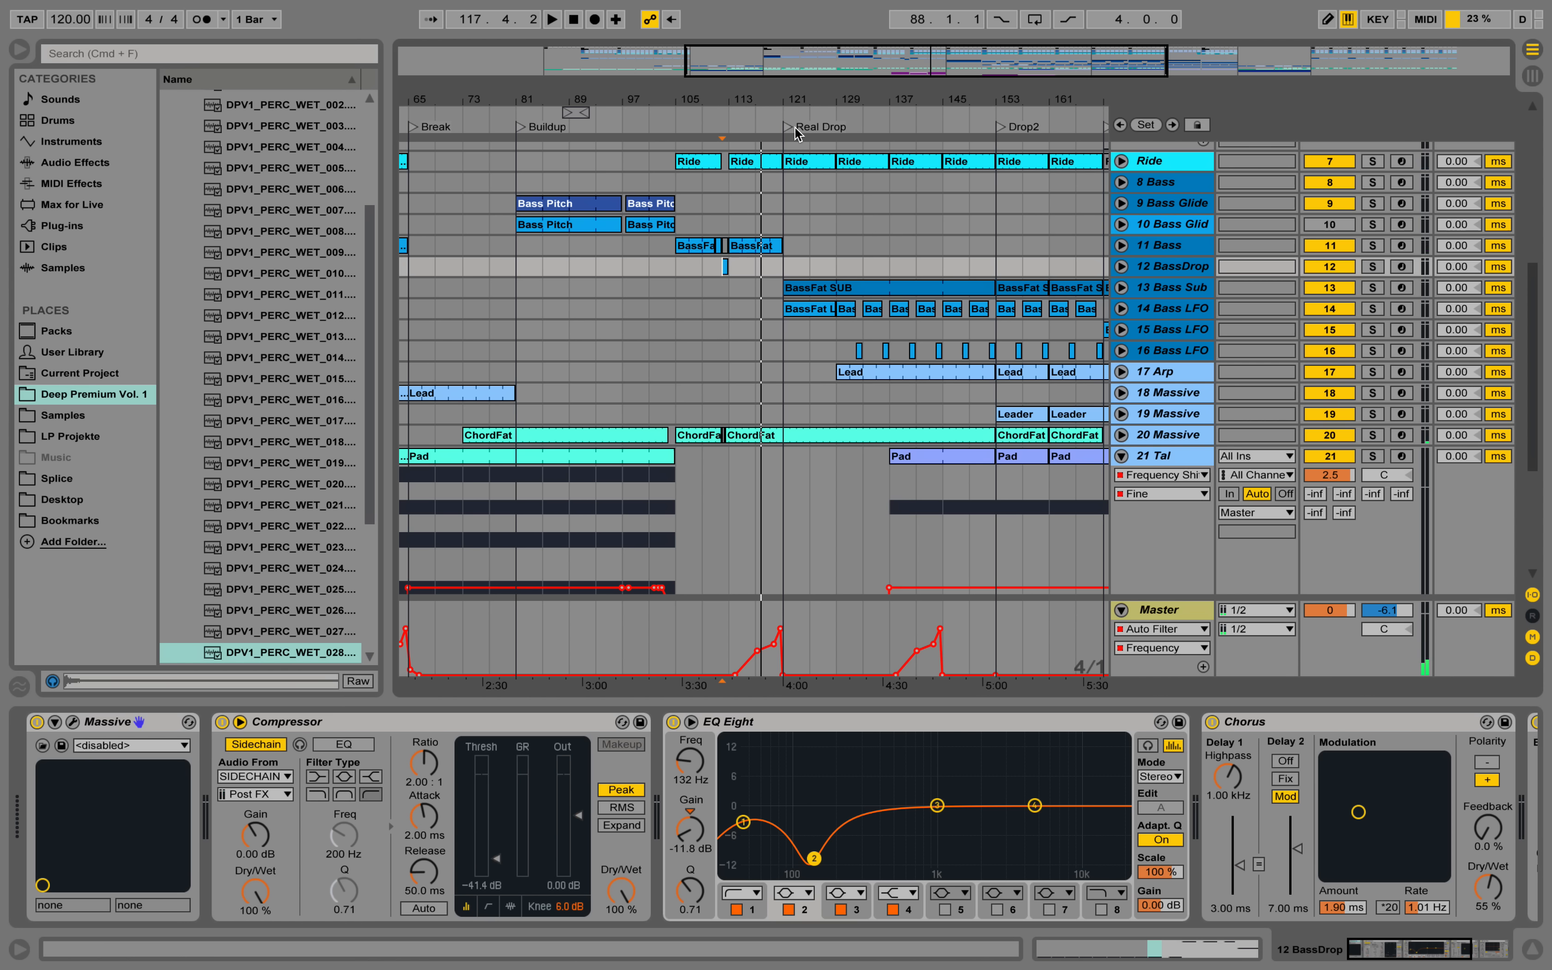
Examine the Master track's Auto Filter frequency automation and play from bar 117 through the Real Drop into bar 126.
left_click(1159, 611)
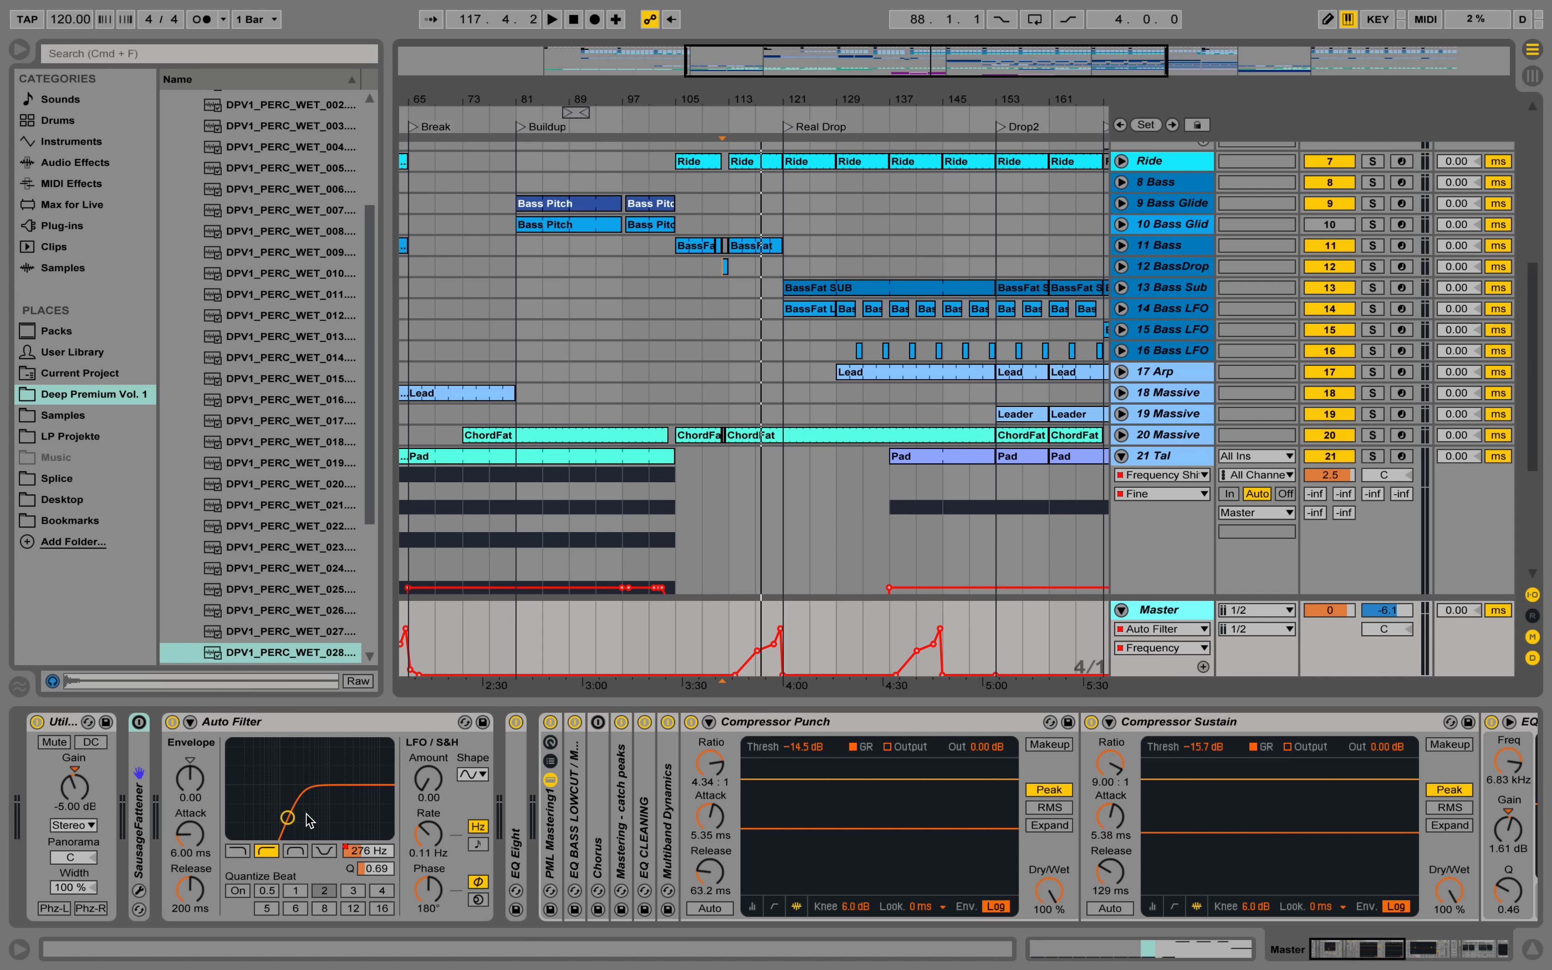
left_click_drag(787, 103, 812, 317)
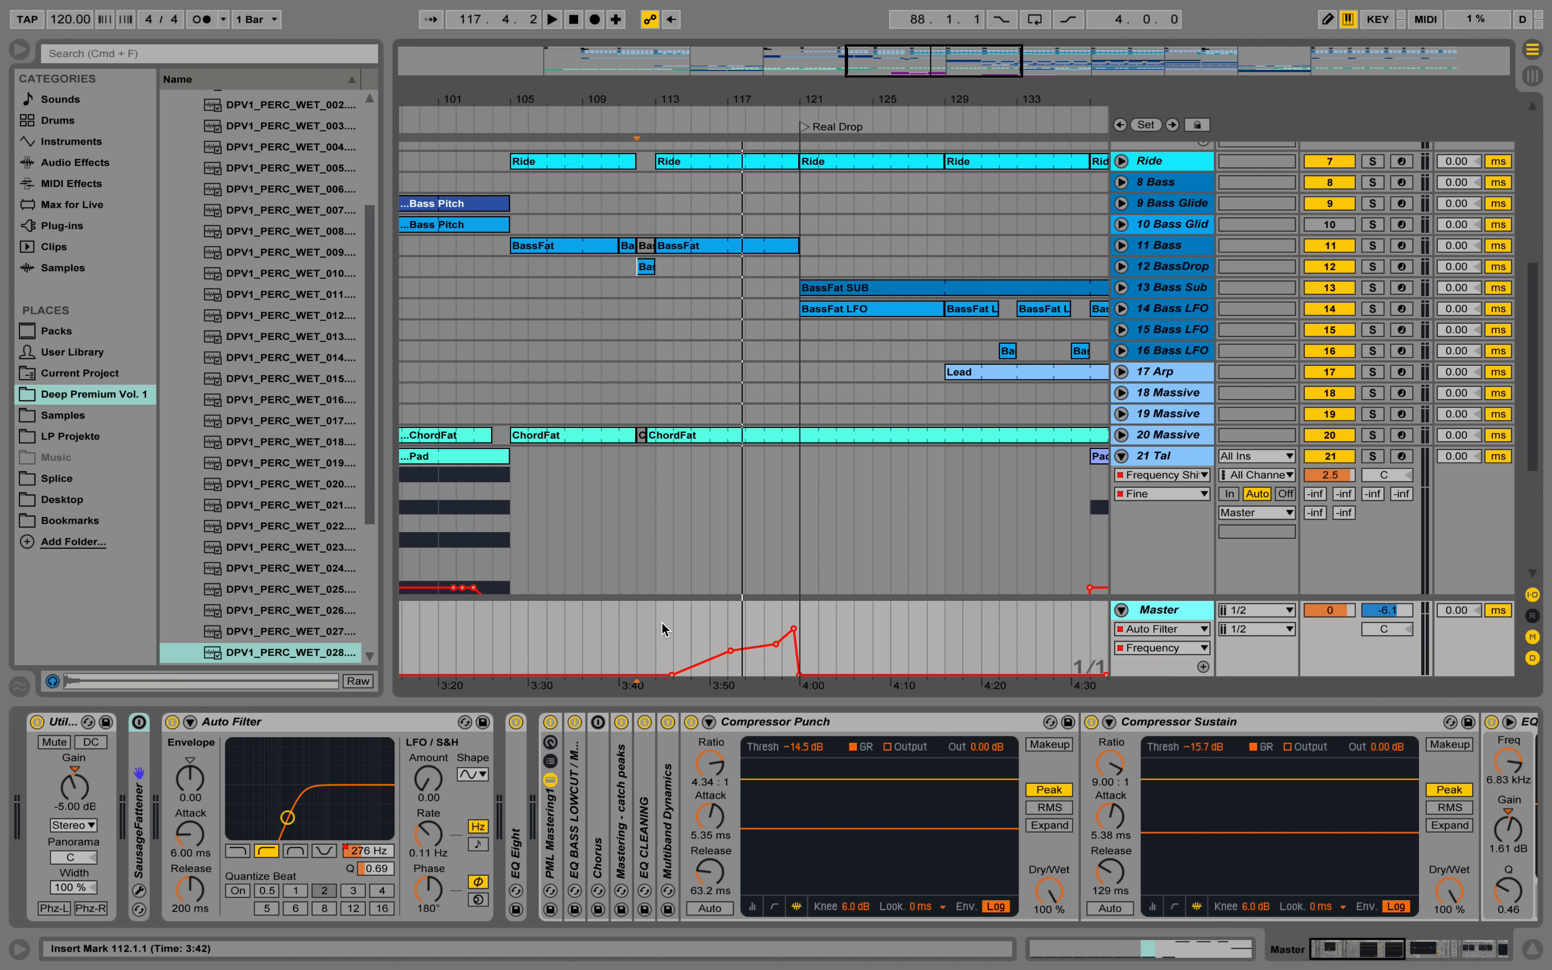
left_click(730, 632)
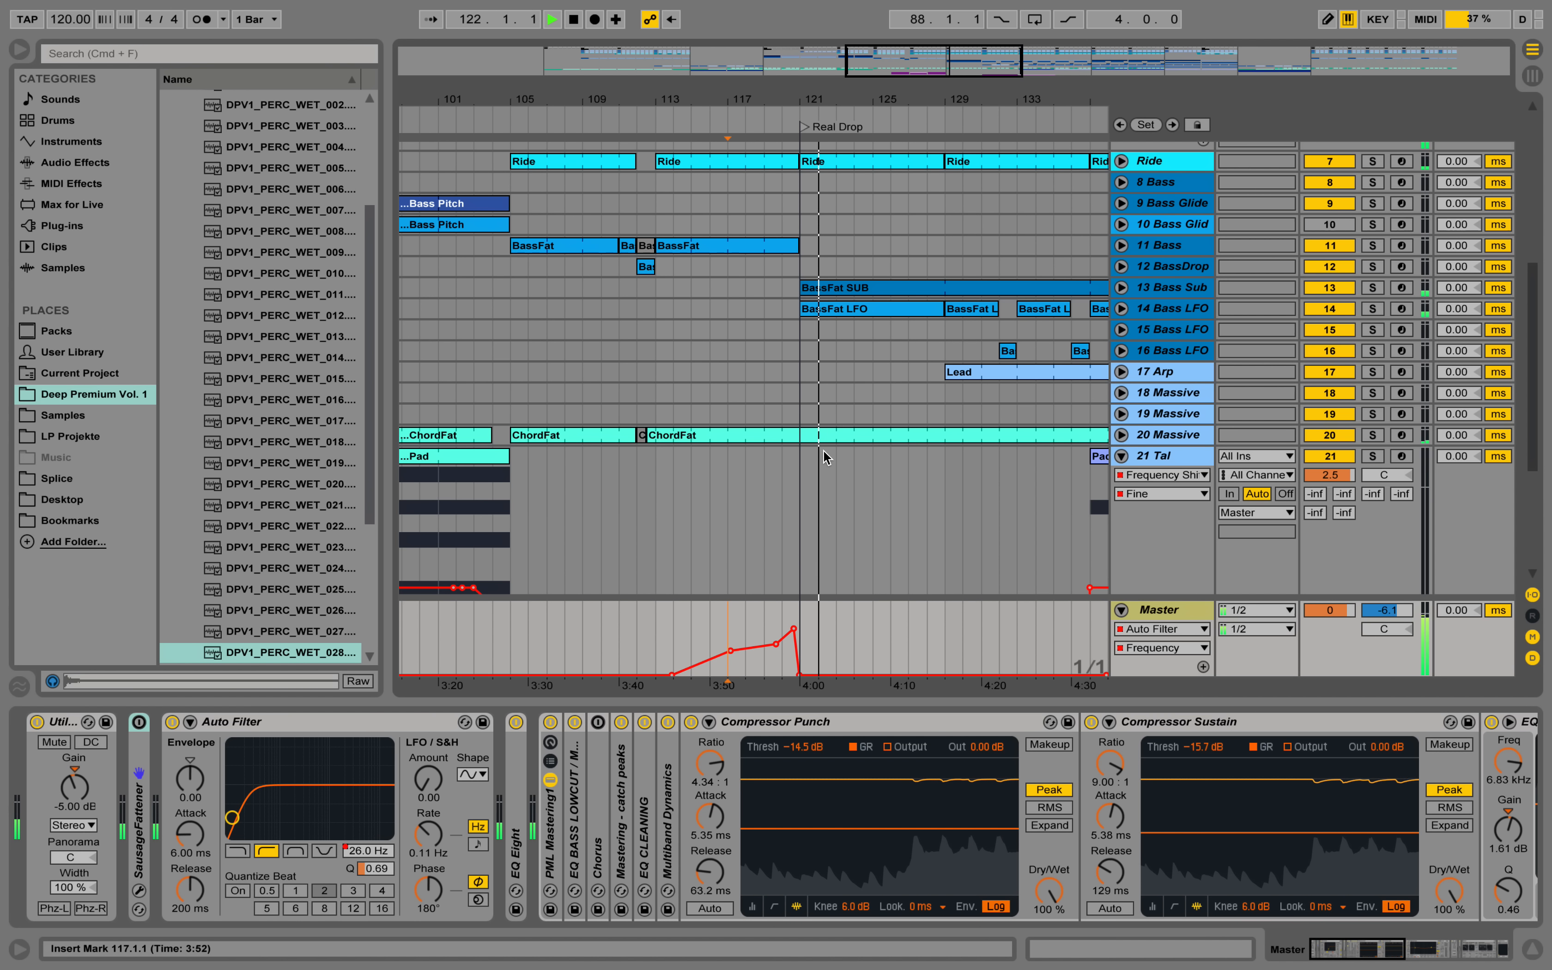
left_click_drag(855, 98, 851, 64)
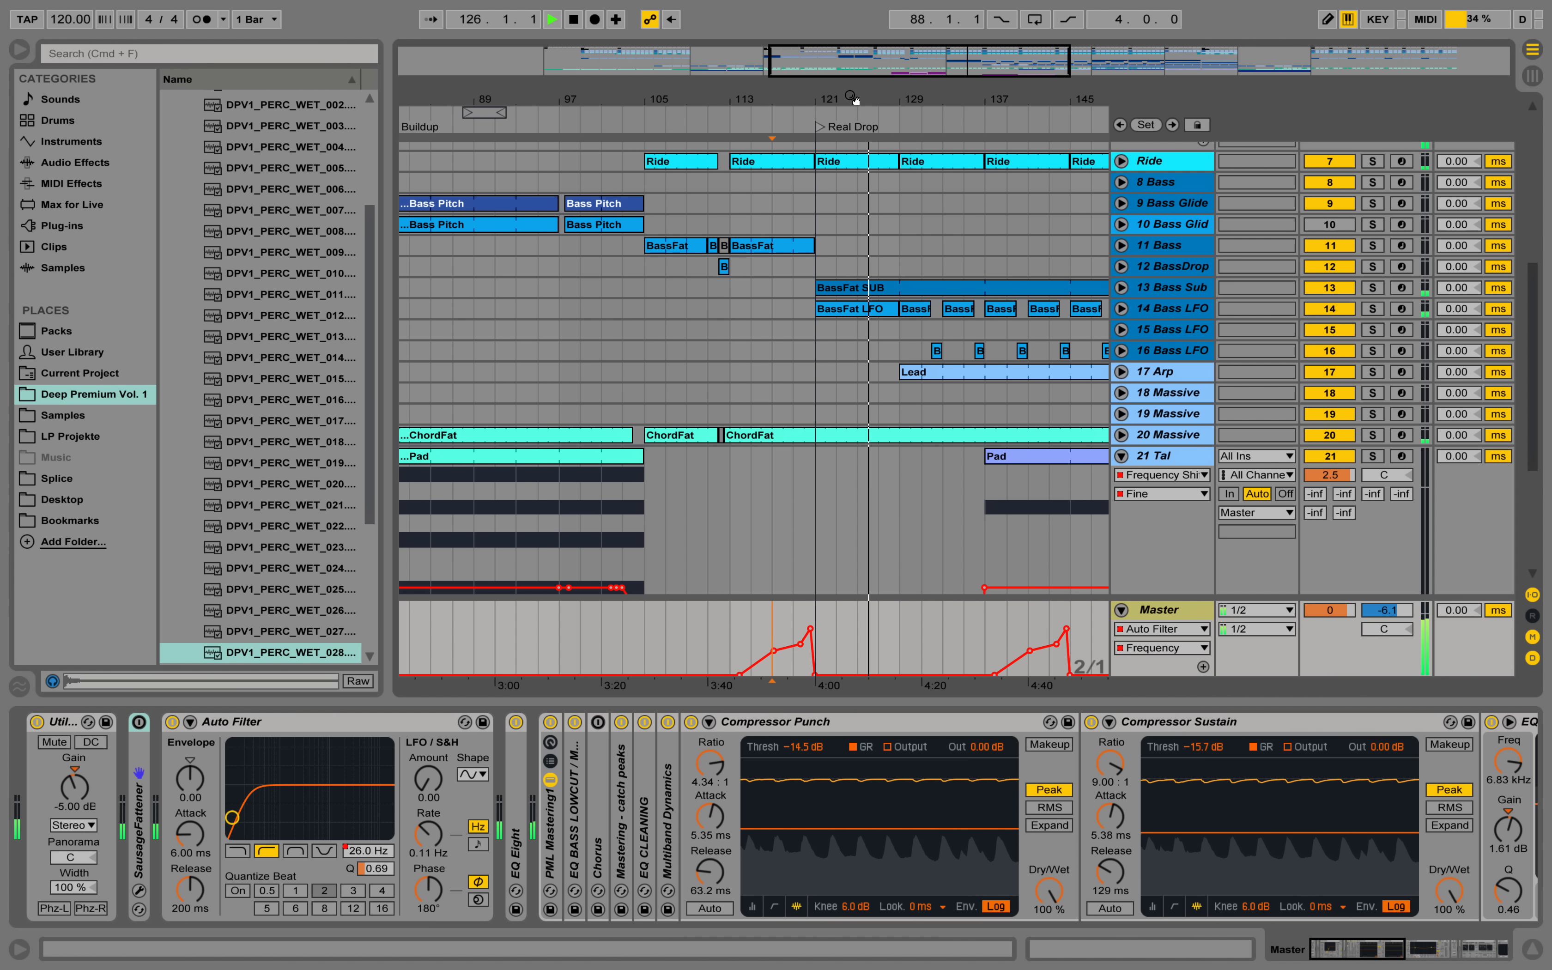
key("space")
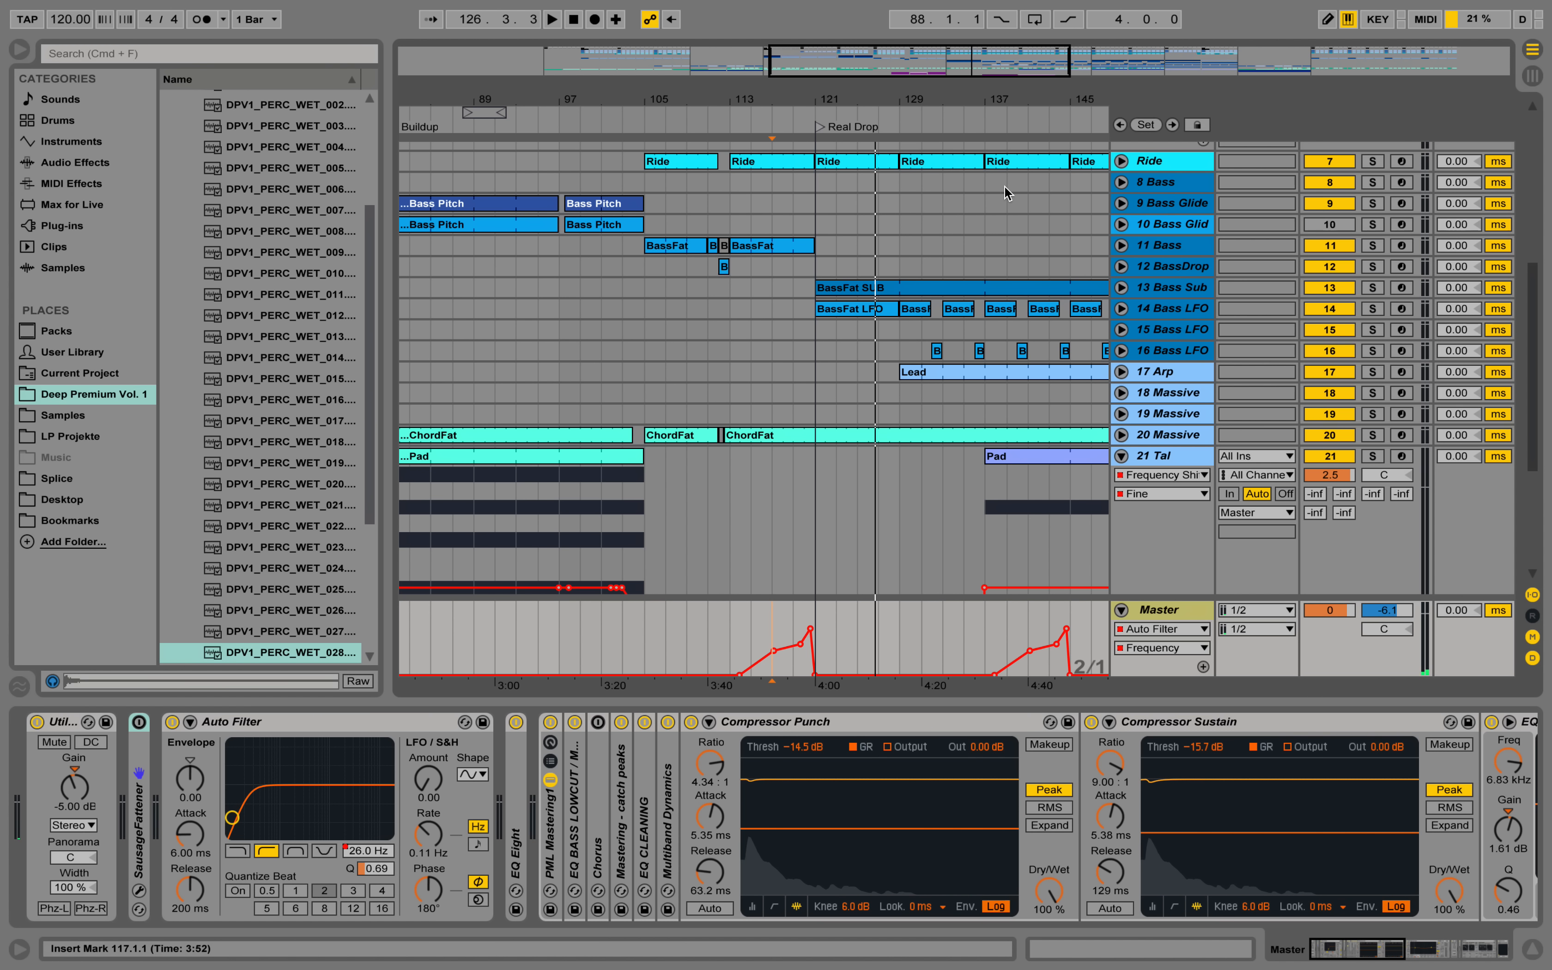
Unfold the 13 Bass Sub and 14 Bass LFO tracks and solo 13 Bass Sub.
left_click(1178, 292)
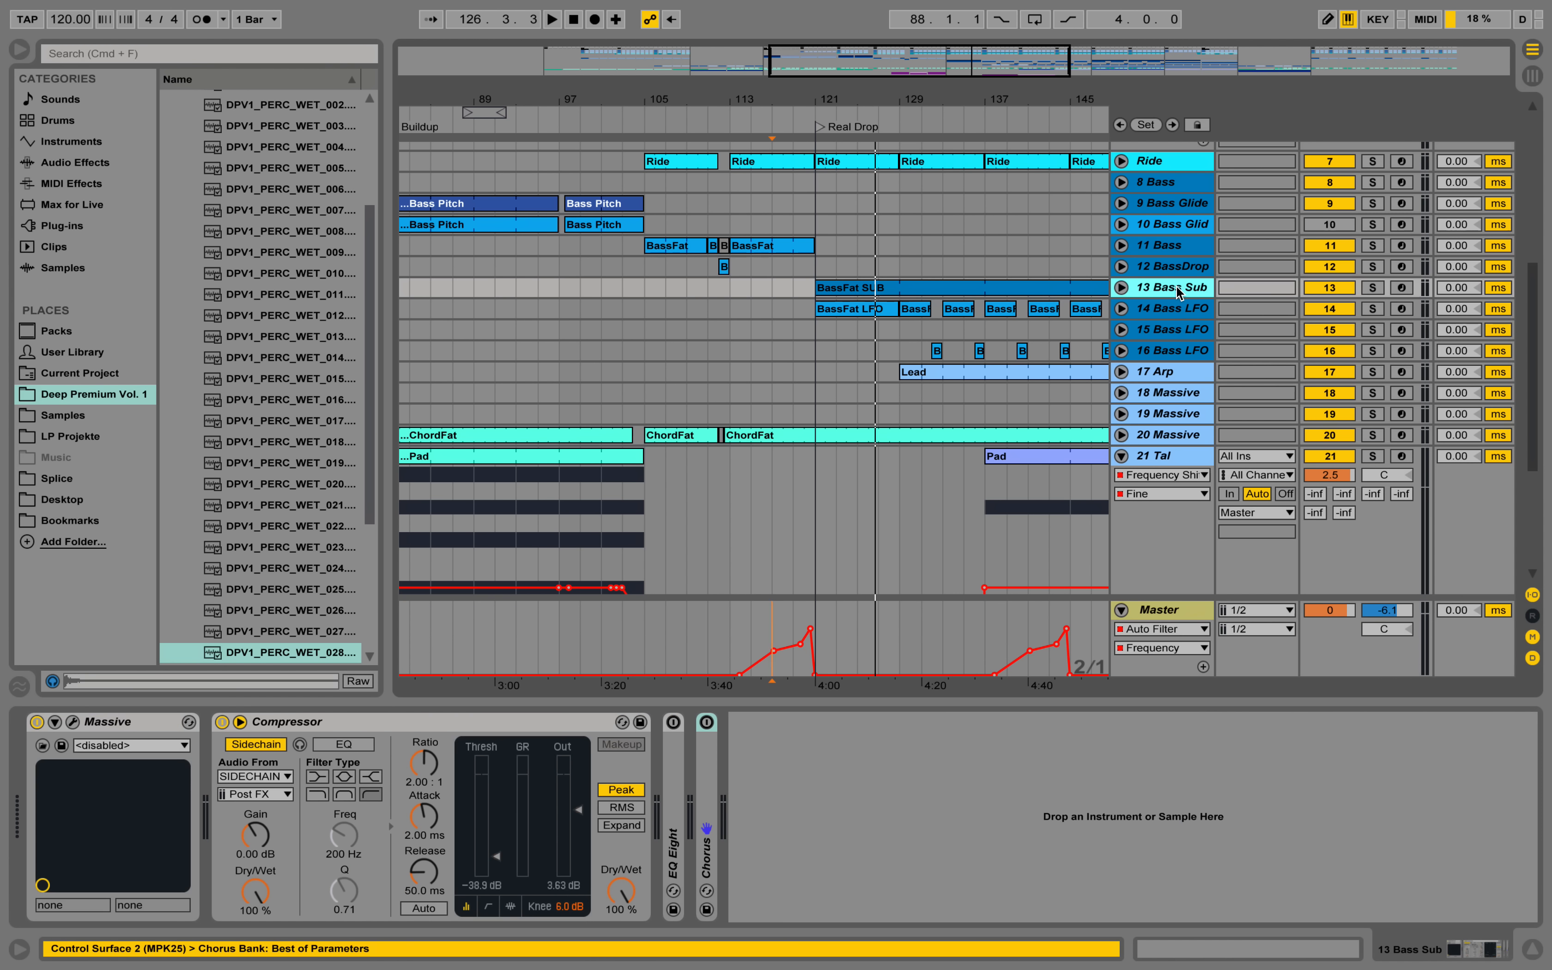
left_click(1122, 290)
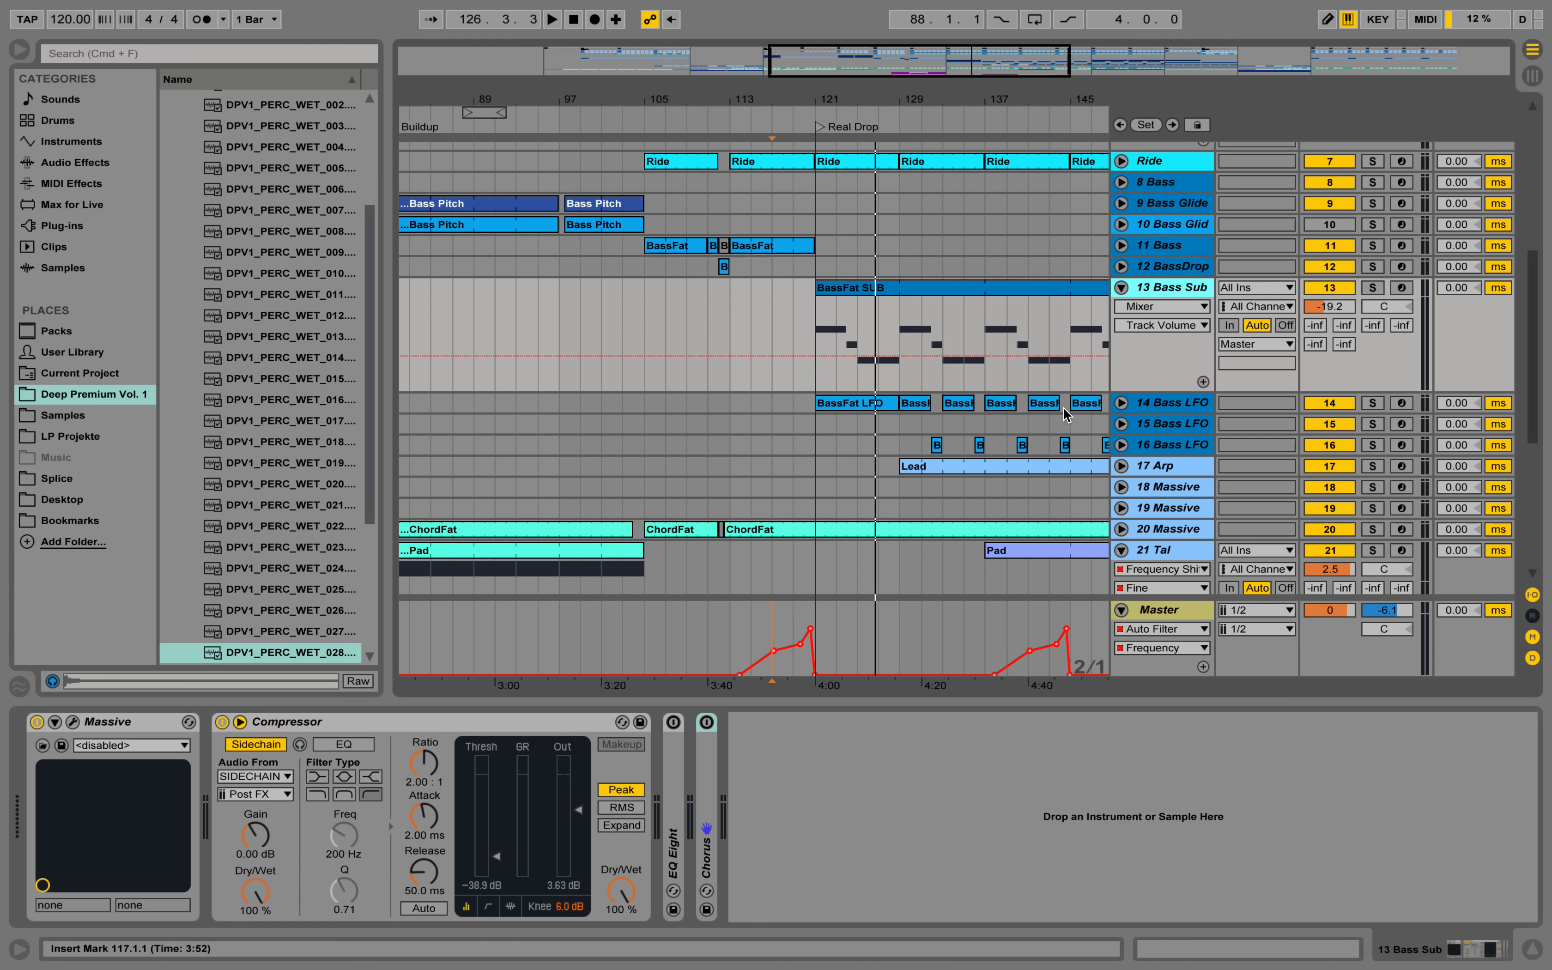
left_click(1121, 404)
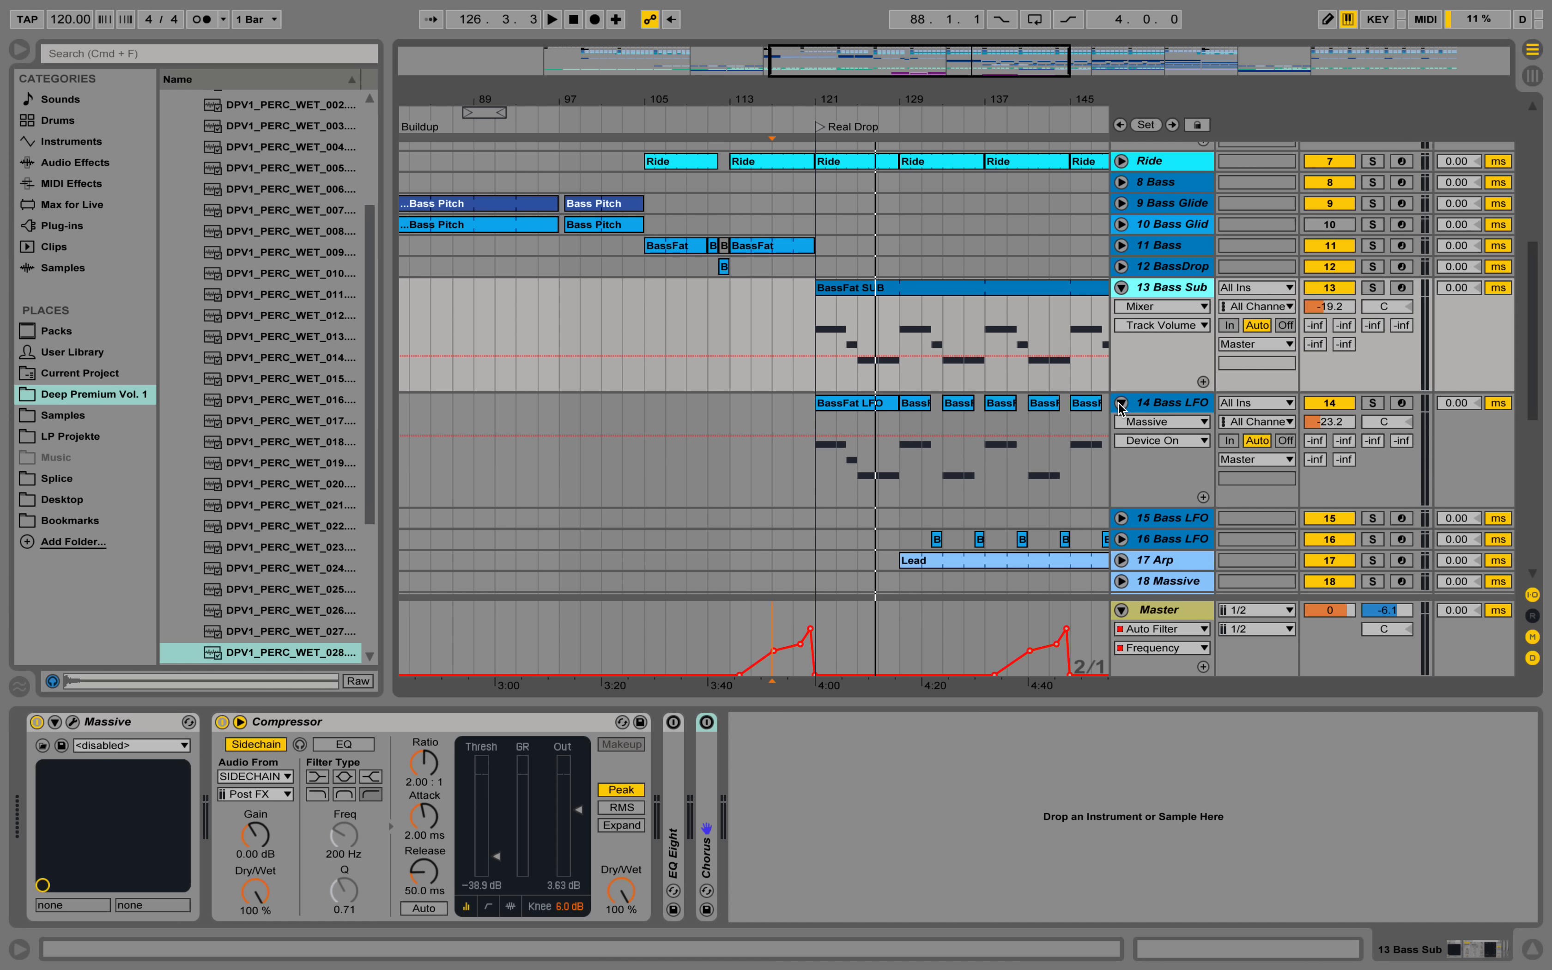
left_click(1374, 289)
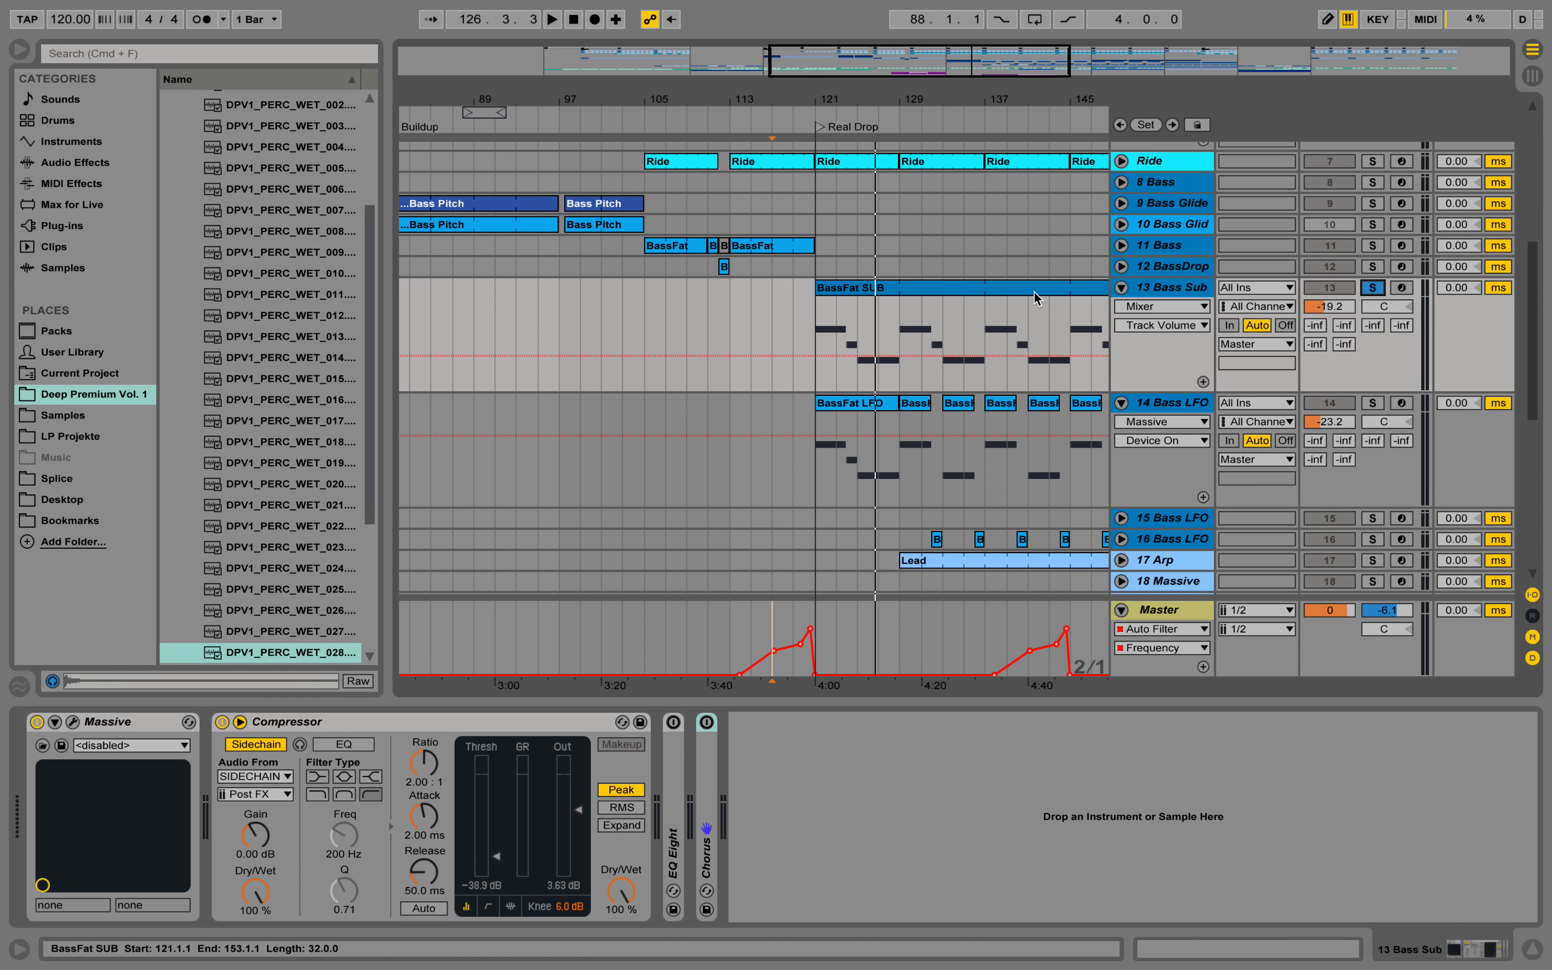
Open the BassFat SUB clip's notes, play the clip from bar 121, and enlarge the note view around C2.
double_click(893, 292)
key("space")
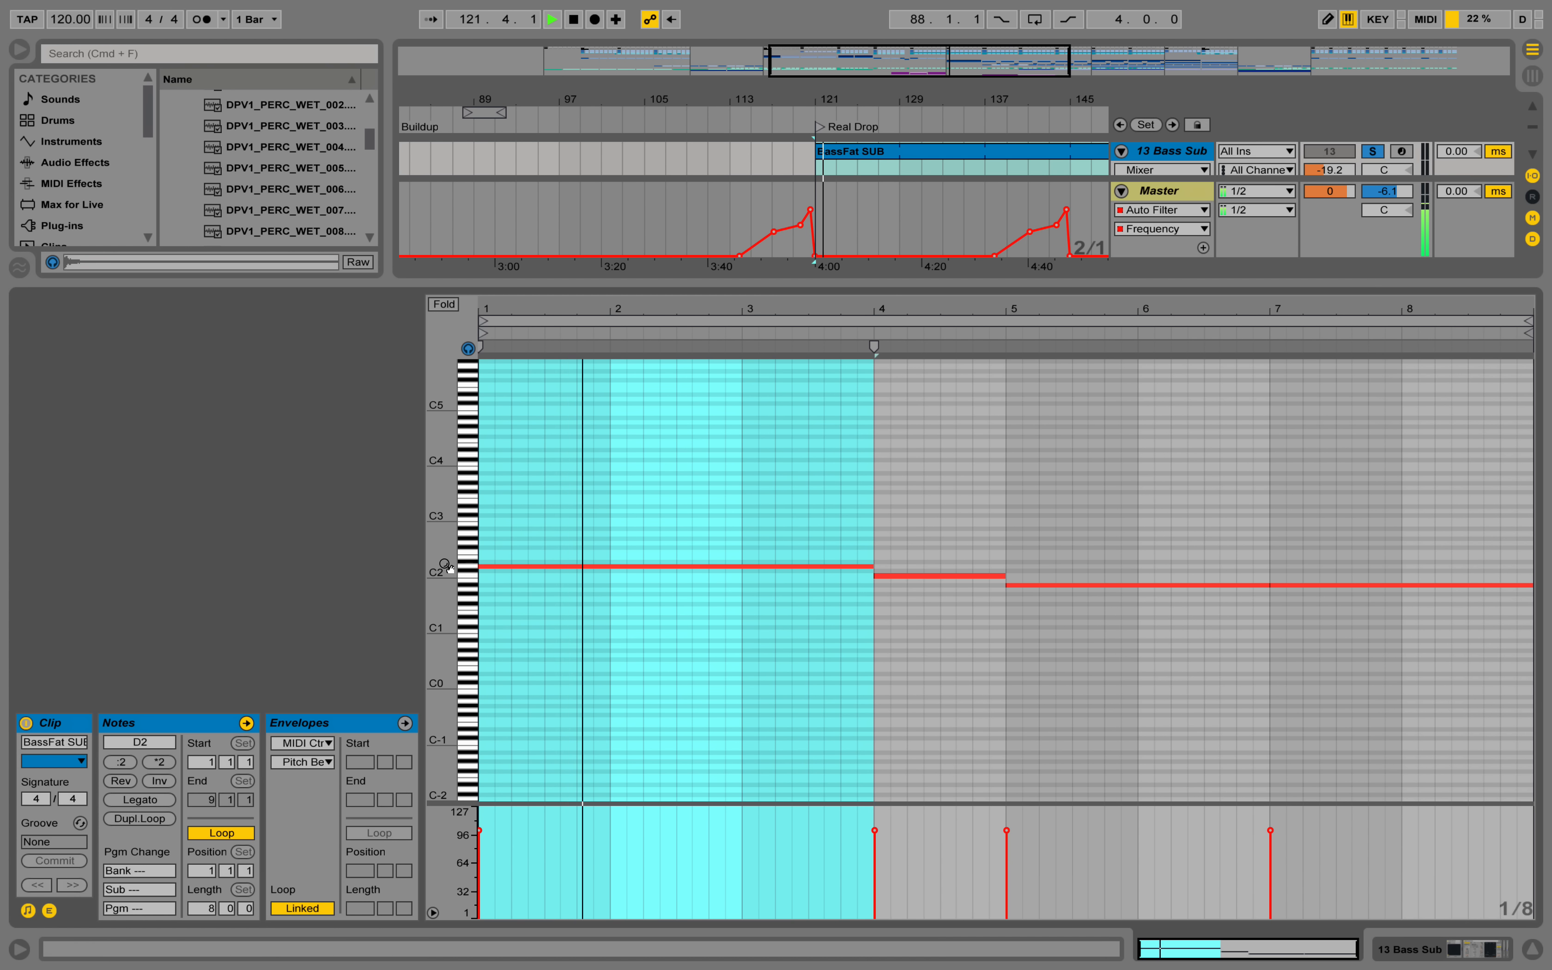
left_click_drag(444, 566, 490, 571)
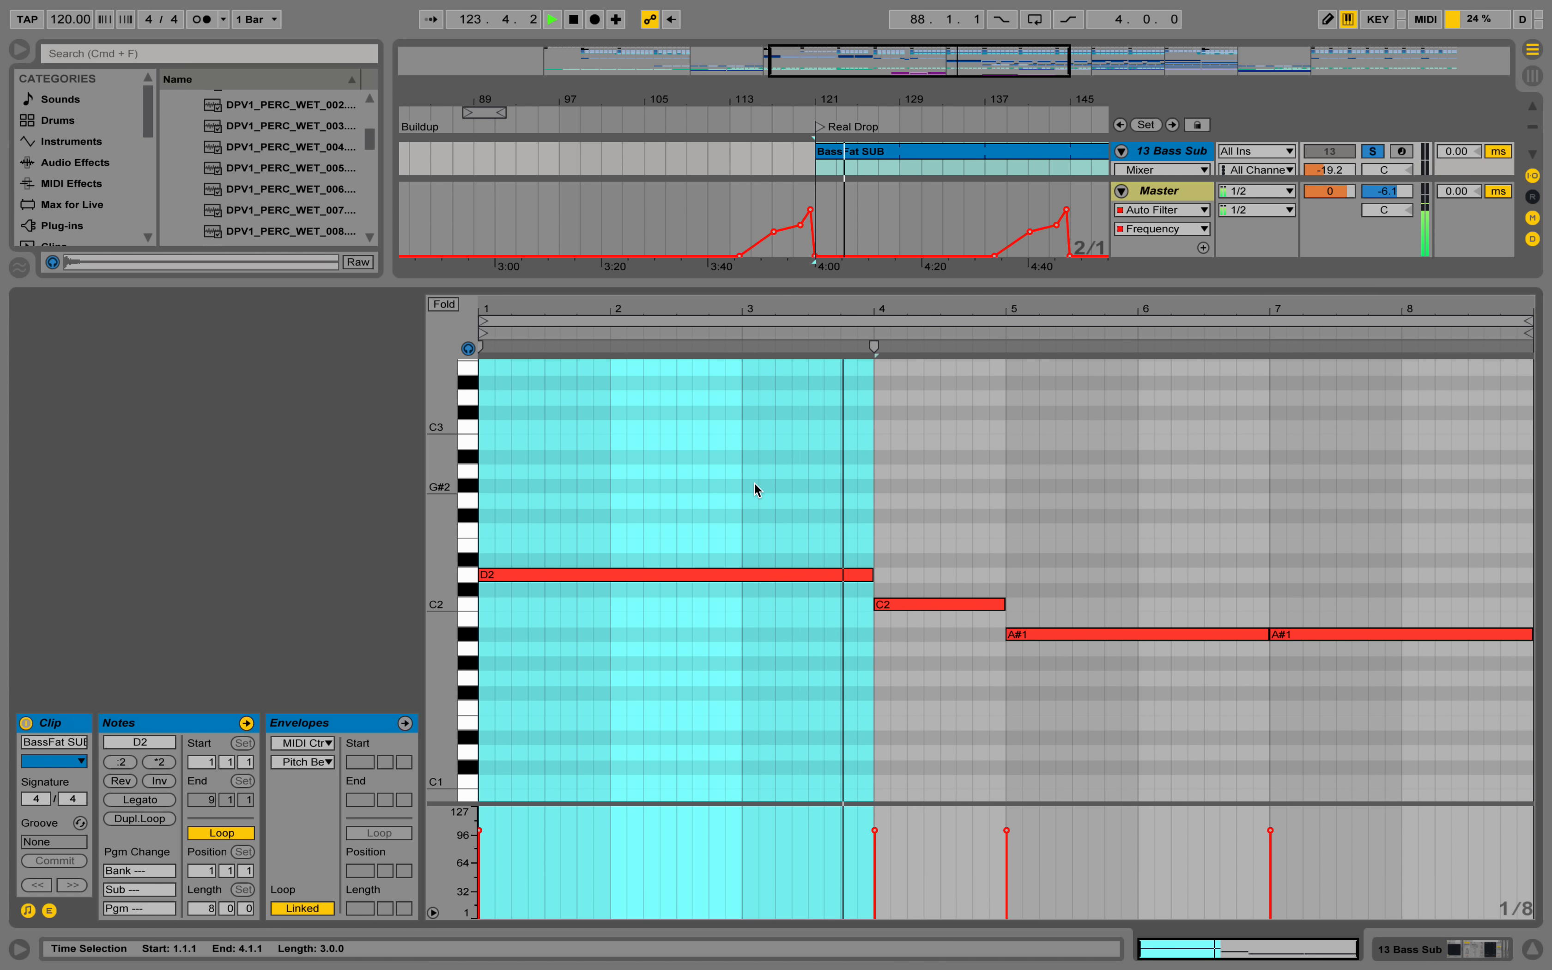
Return to the 13 Bass Sub device chain, stop playback, and inspect its Massive patch before closing the synth window.
left_click(1475, 949)
key("space")
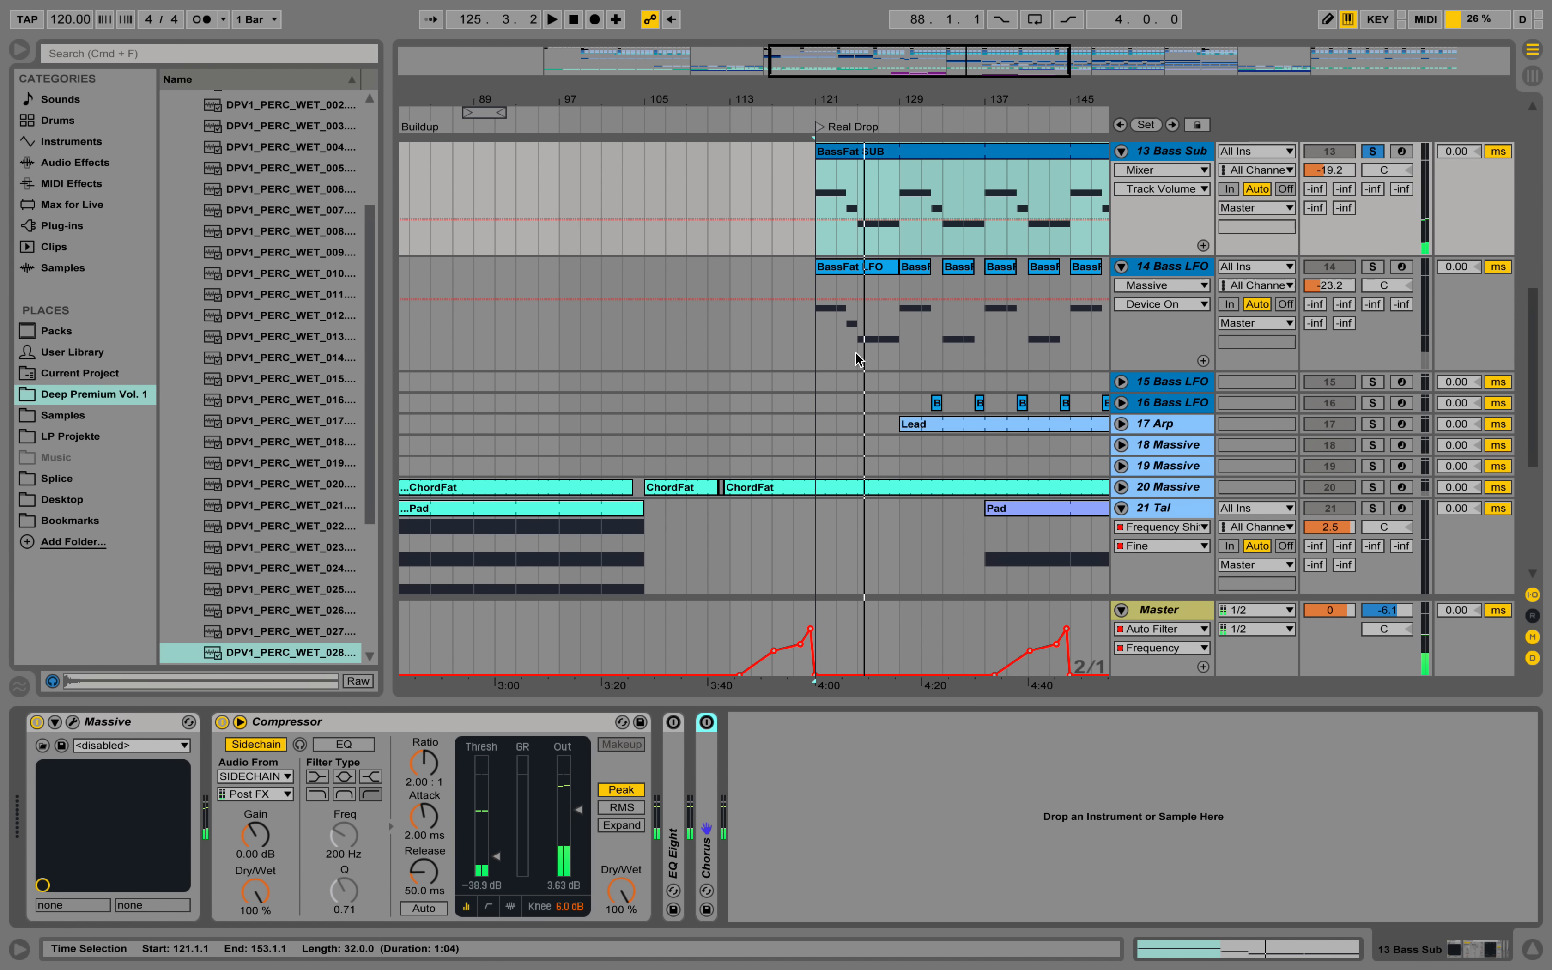
left_click(72, 723)
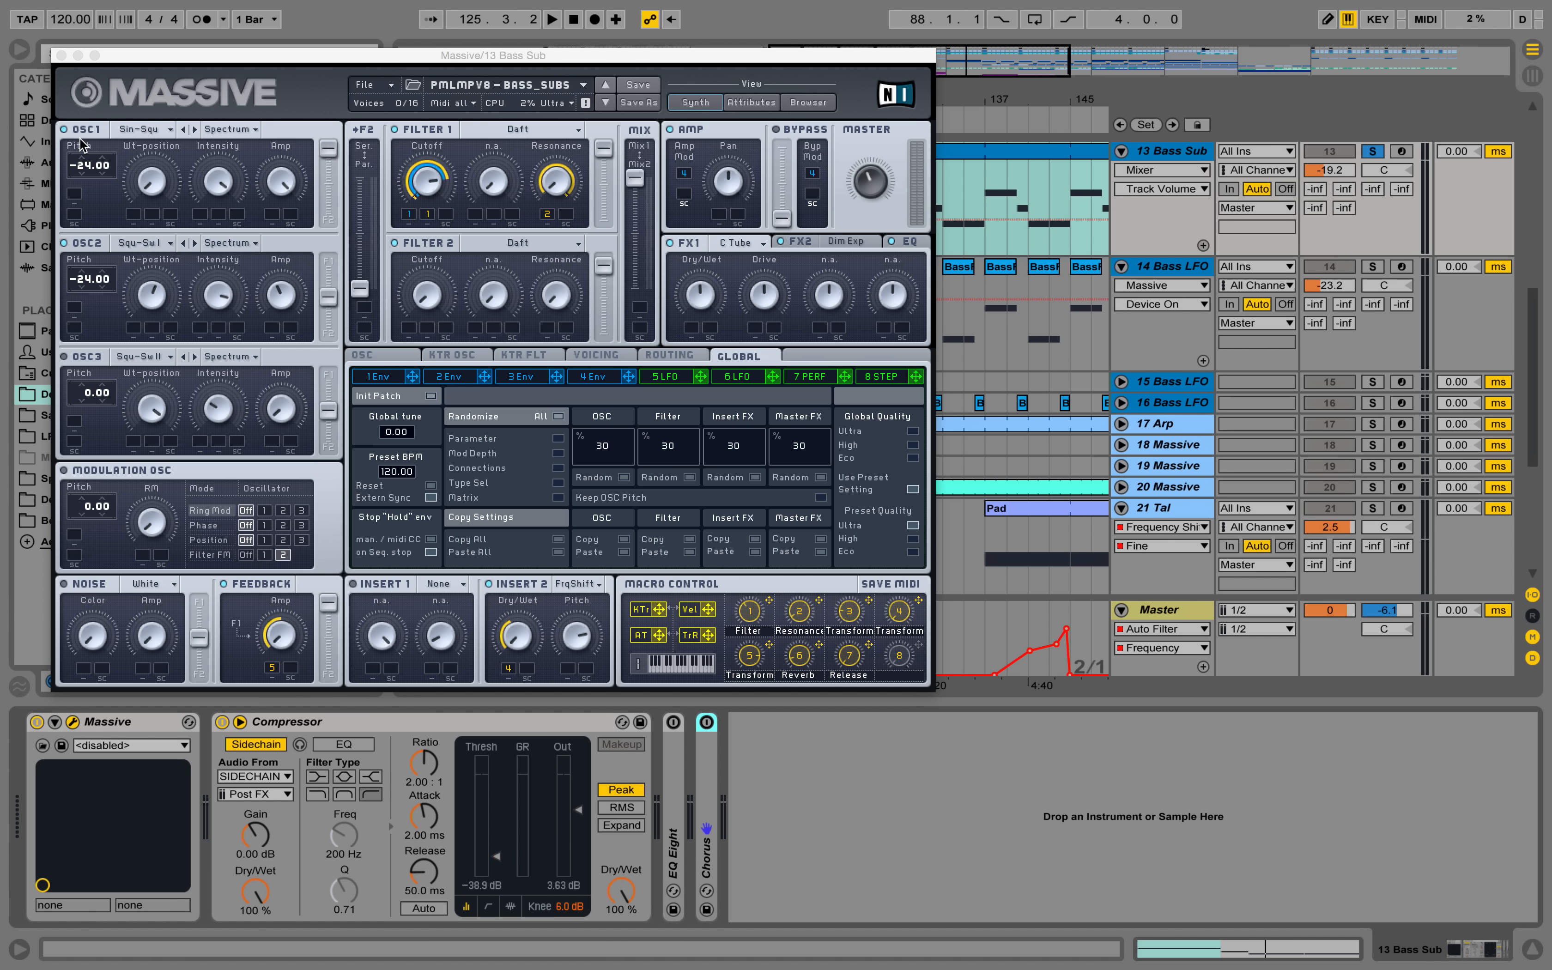
left_click(61, 56)
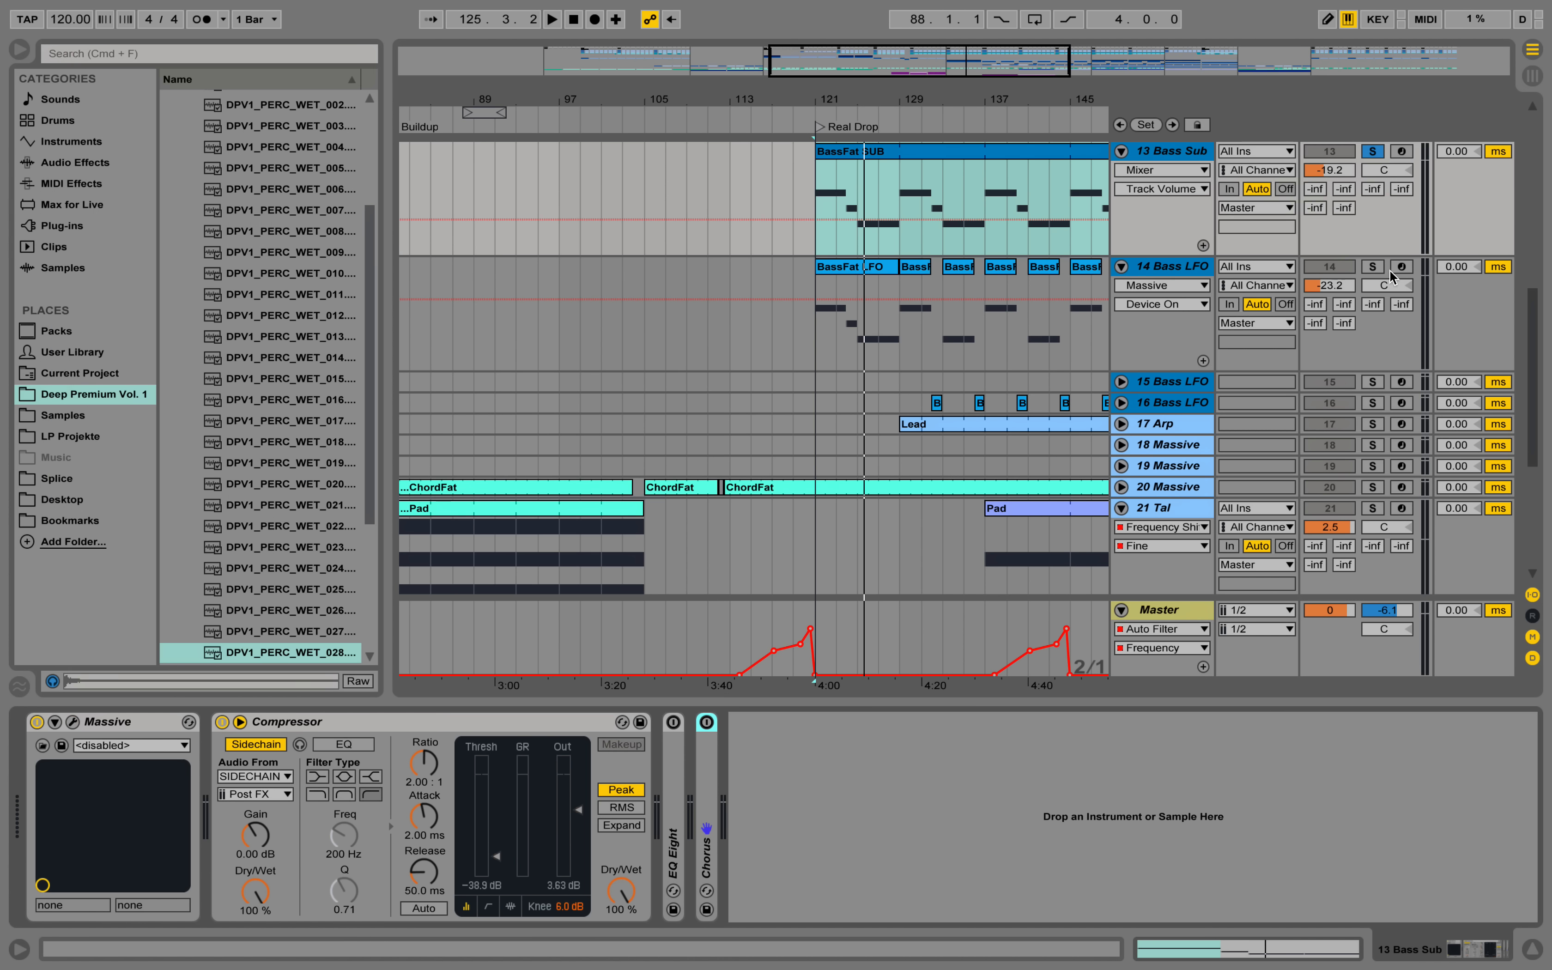
Solo the 14 Bass LFO track and examine its effect chain from the Rectifier and Chorus back to Massive.
left_click(1373, 268)
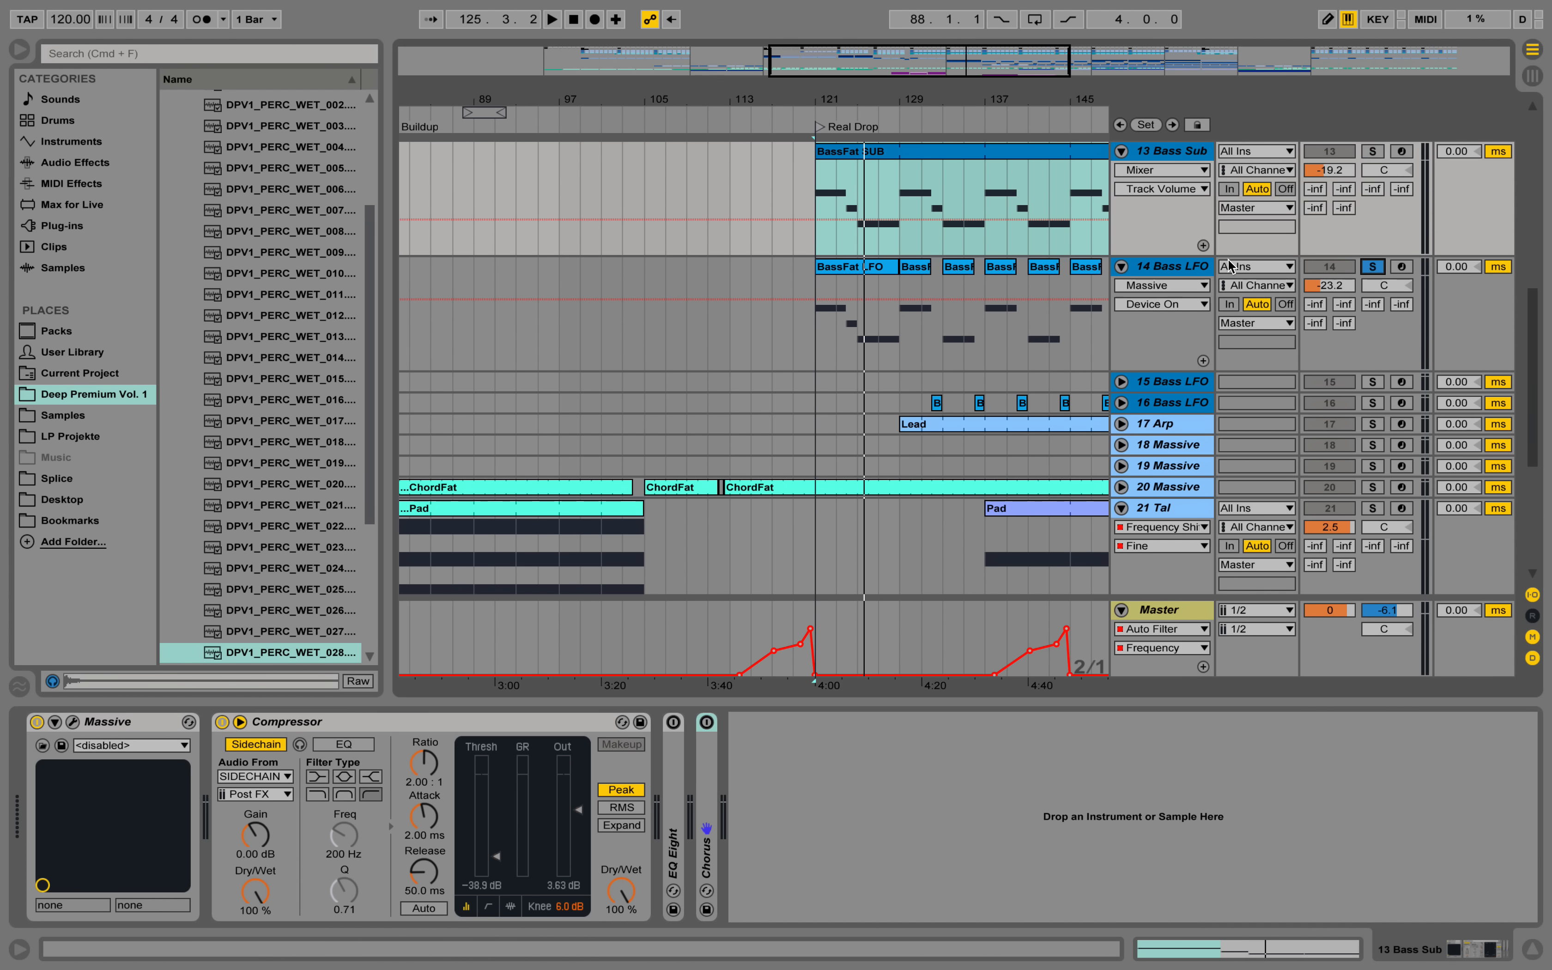
left_click(896, 333)
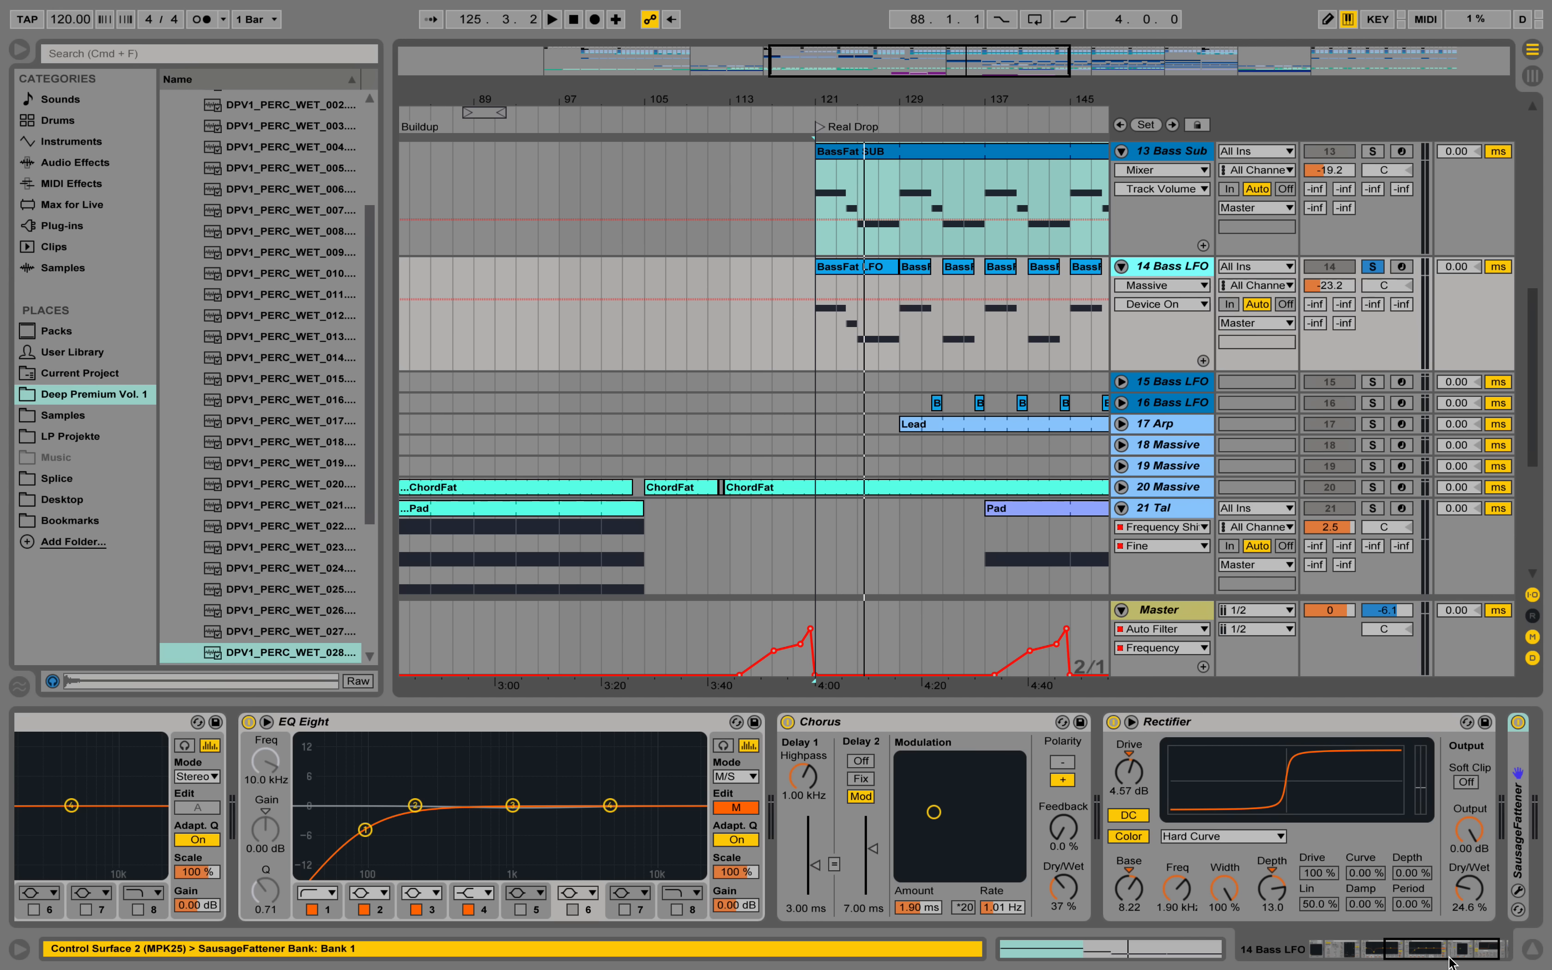
left_click_drag(1452, 963, 1423, 947)
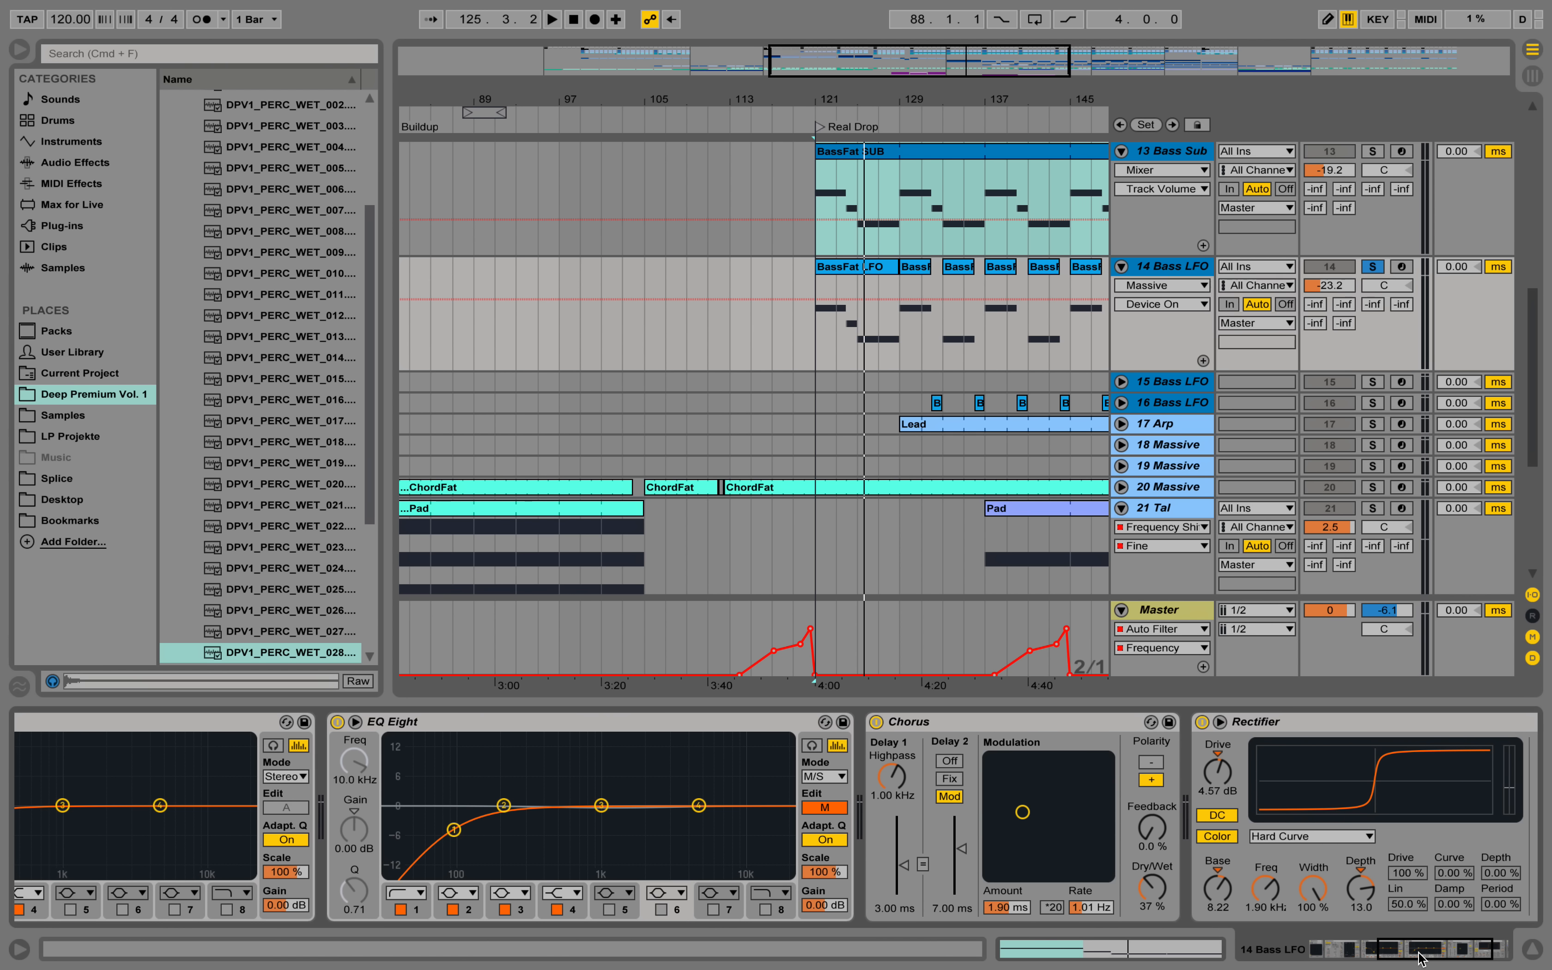
left_click_drag(1421, 958, 1409, 959)
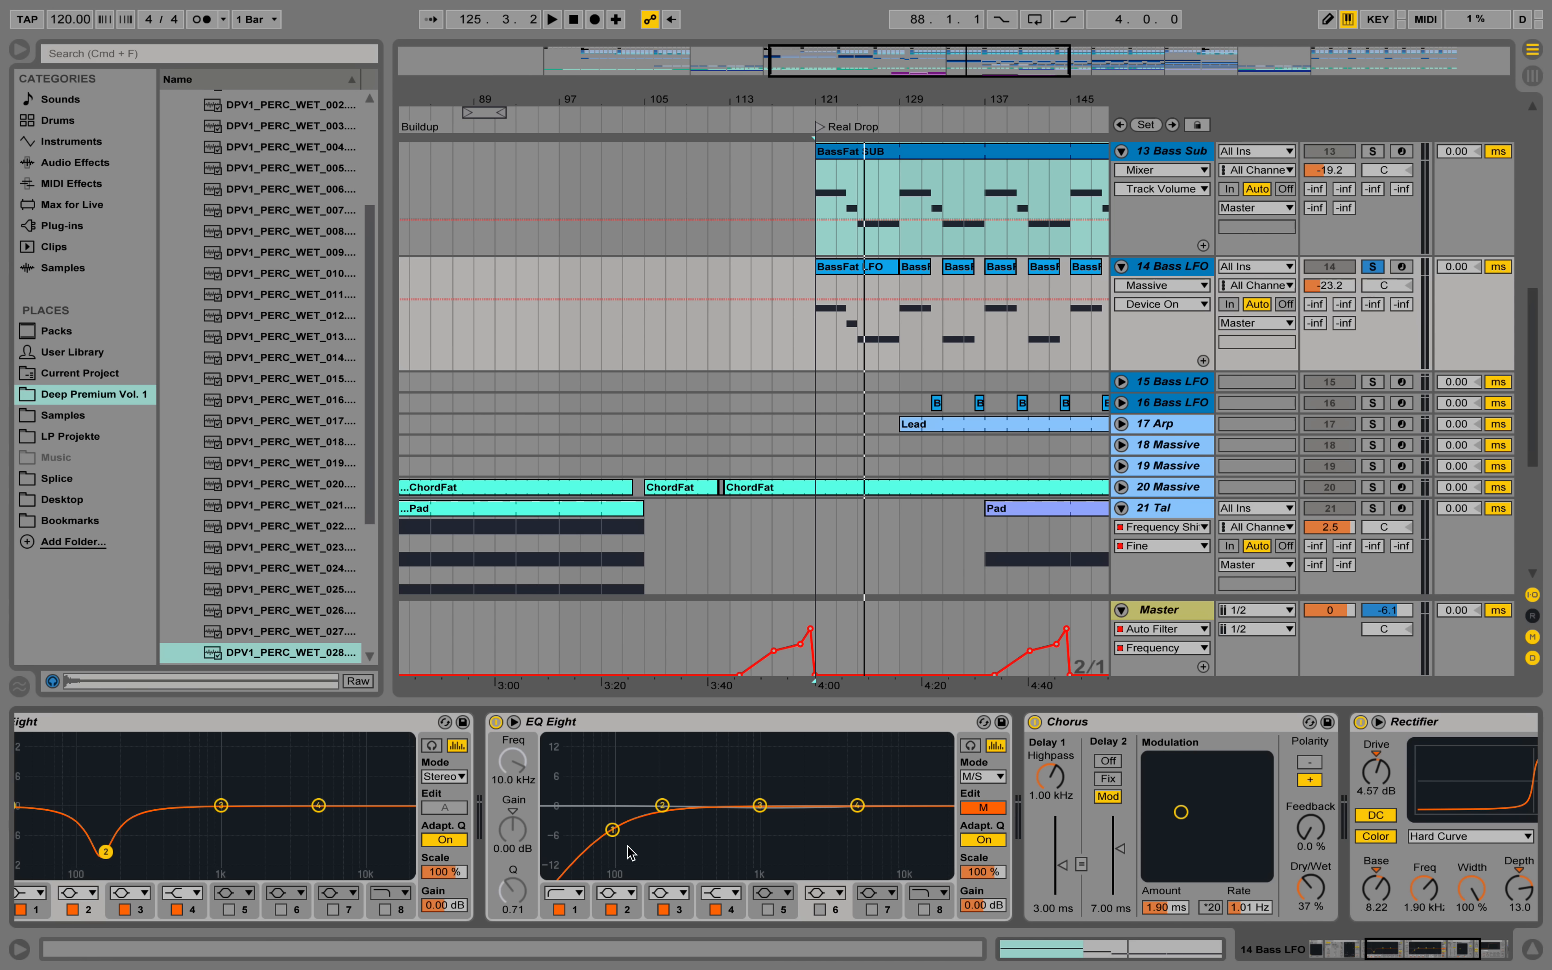
left_click_drag(1446, 948, 1391, 943)
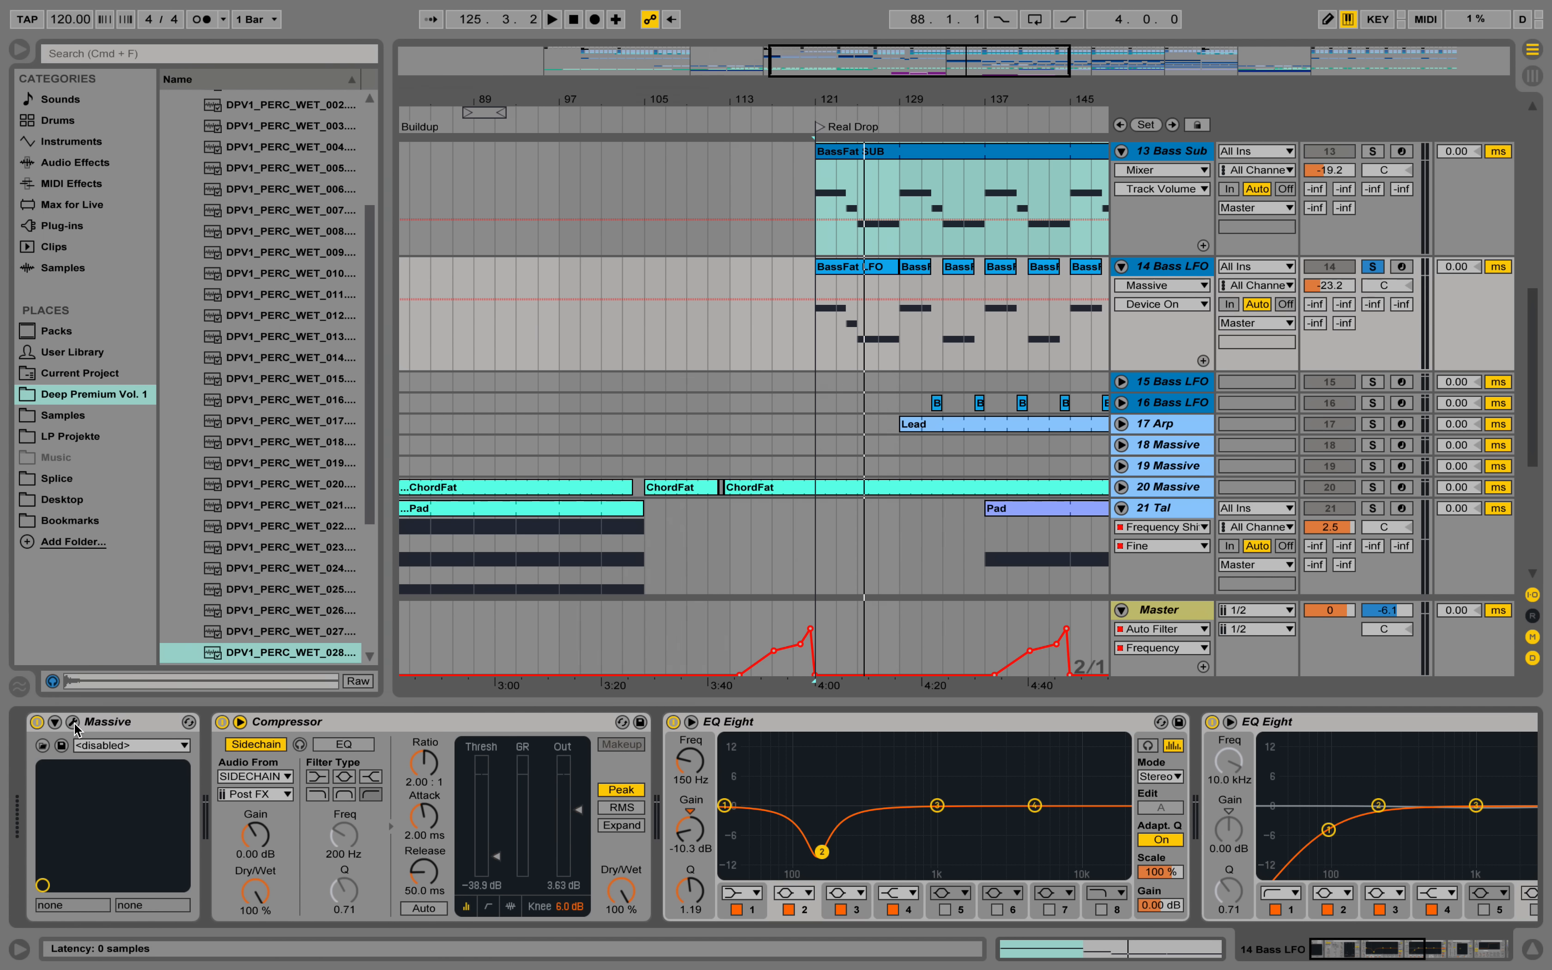
Inspect the 14 Bass LFO Massive patch and its 5 LFO settings, play the track from bar 121, and close the synth window.
left_click(74, 723)
left_click_drag(500, 66, 542, 115)
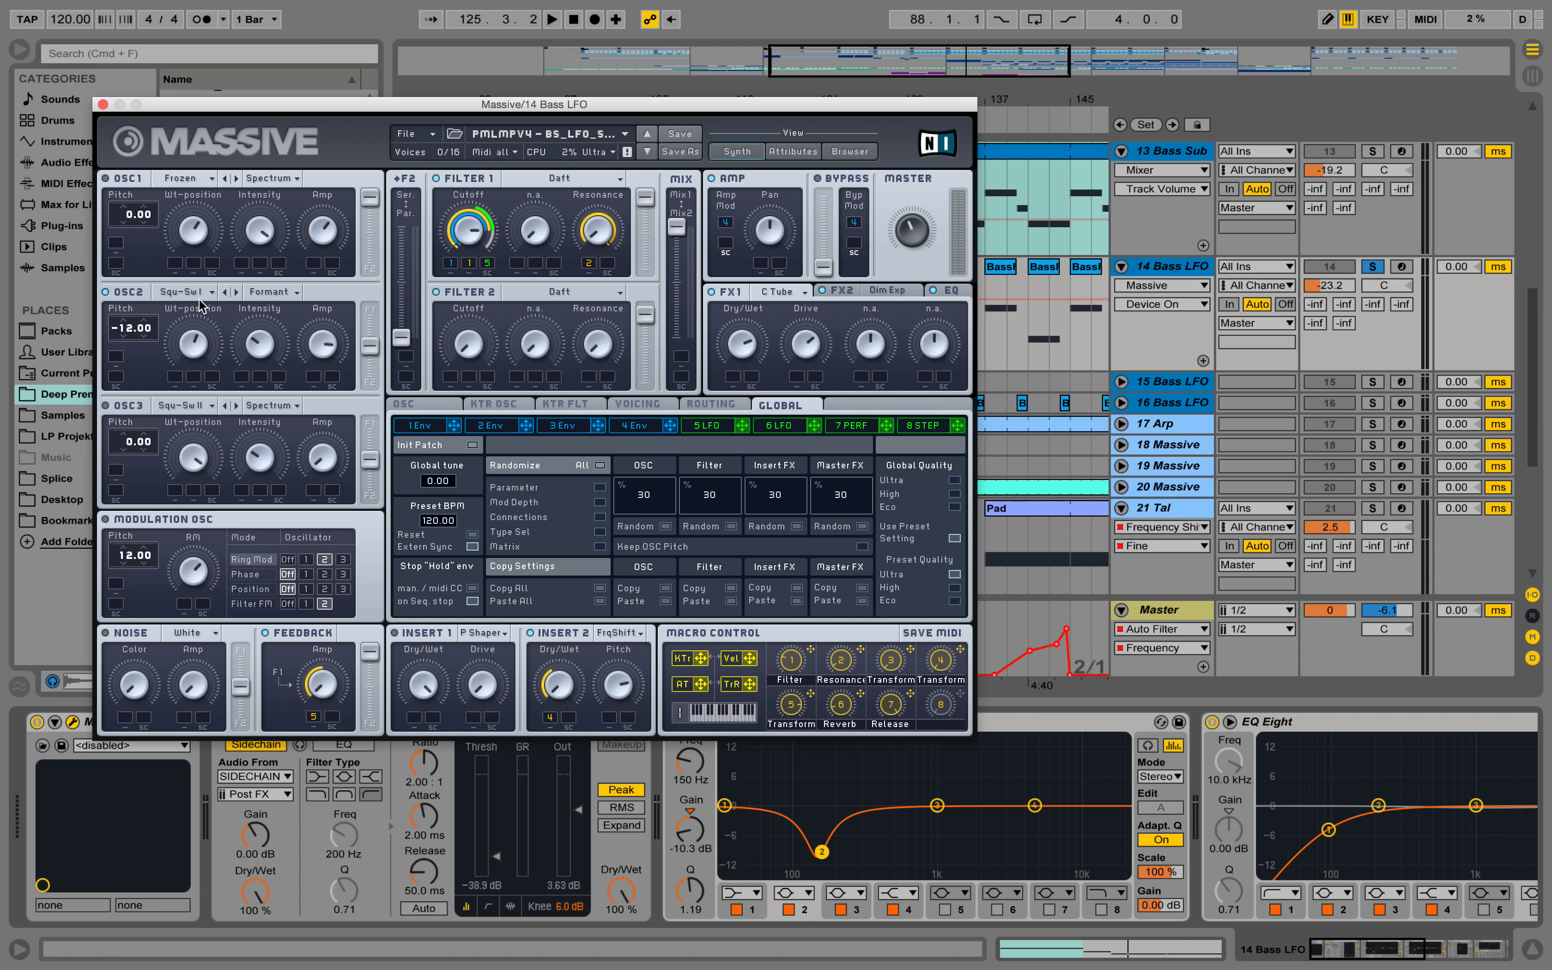
left_click(718, 427)
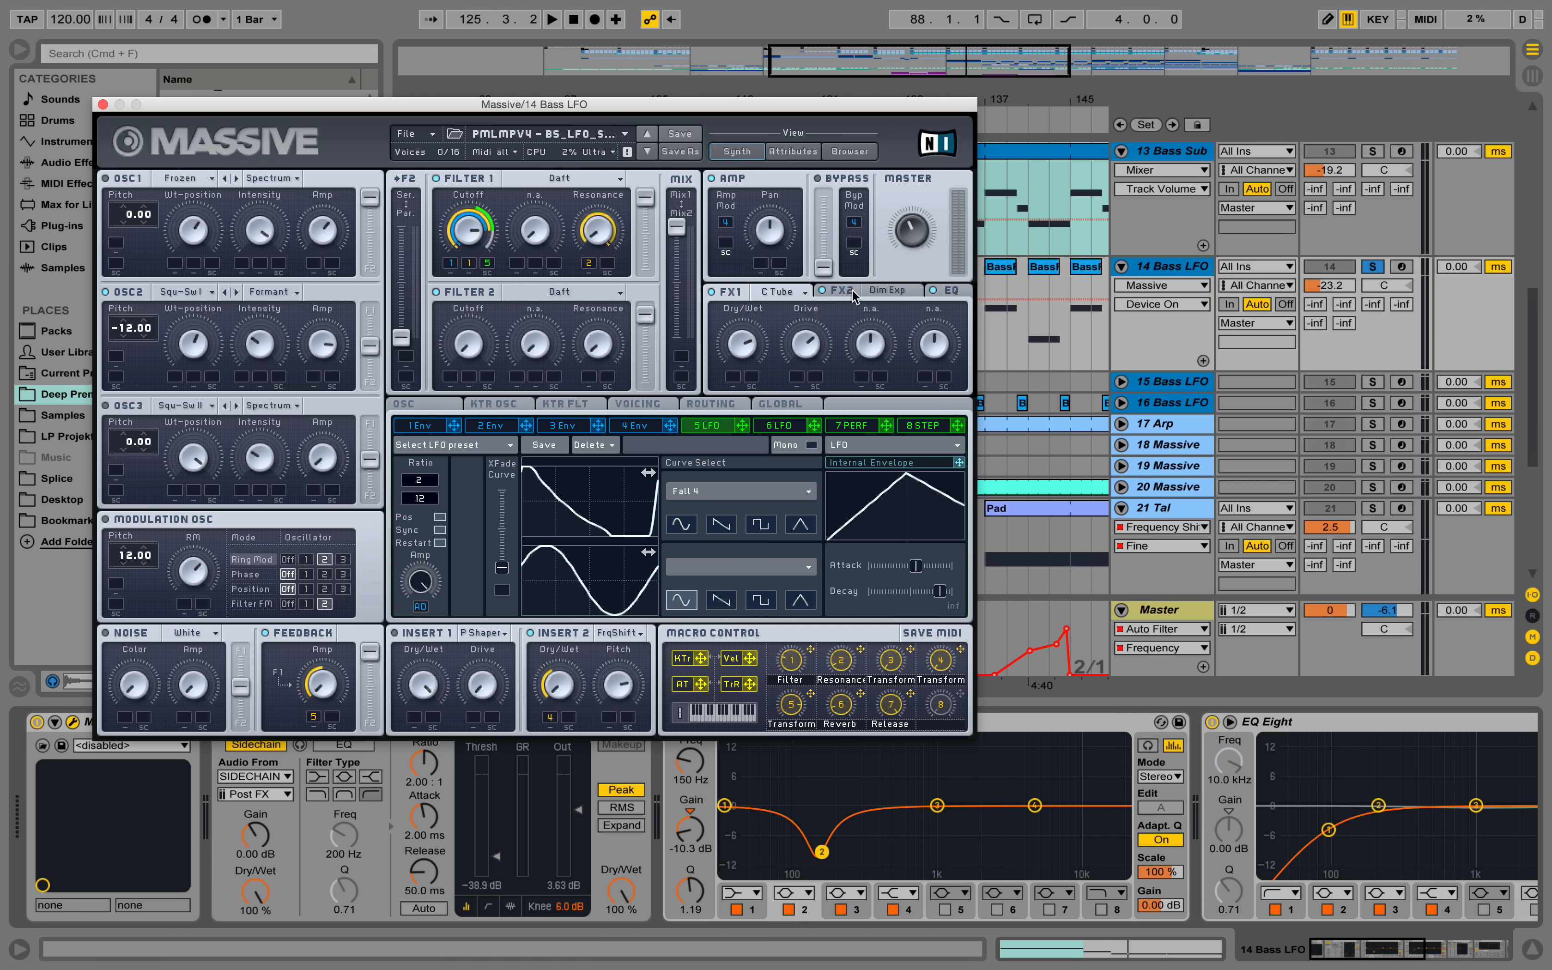
key("space")
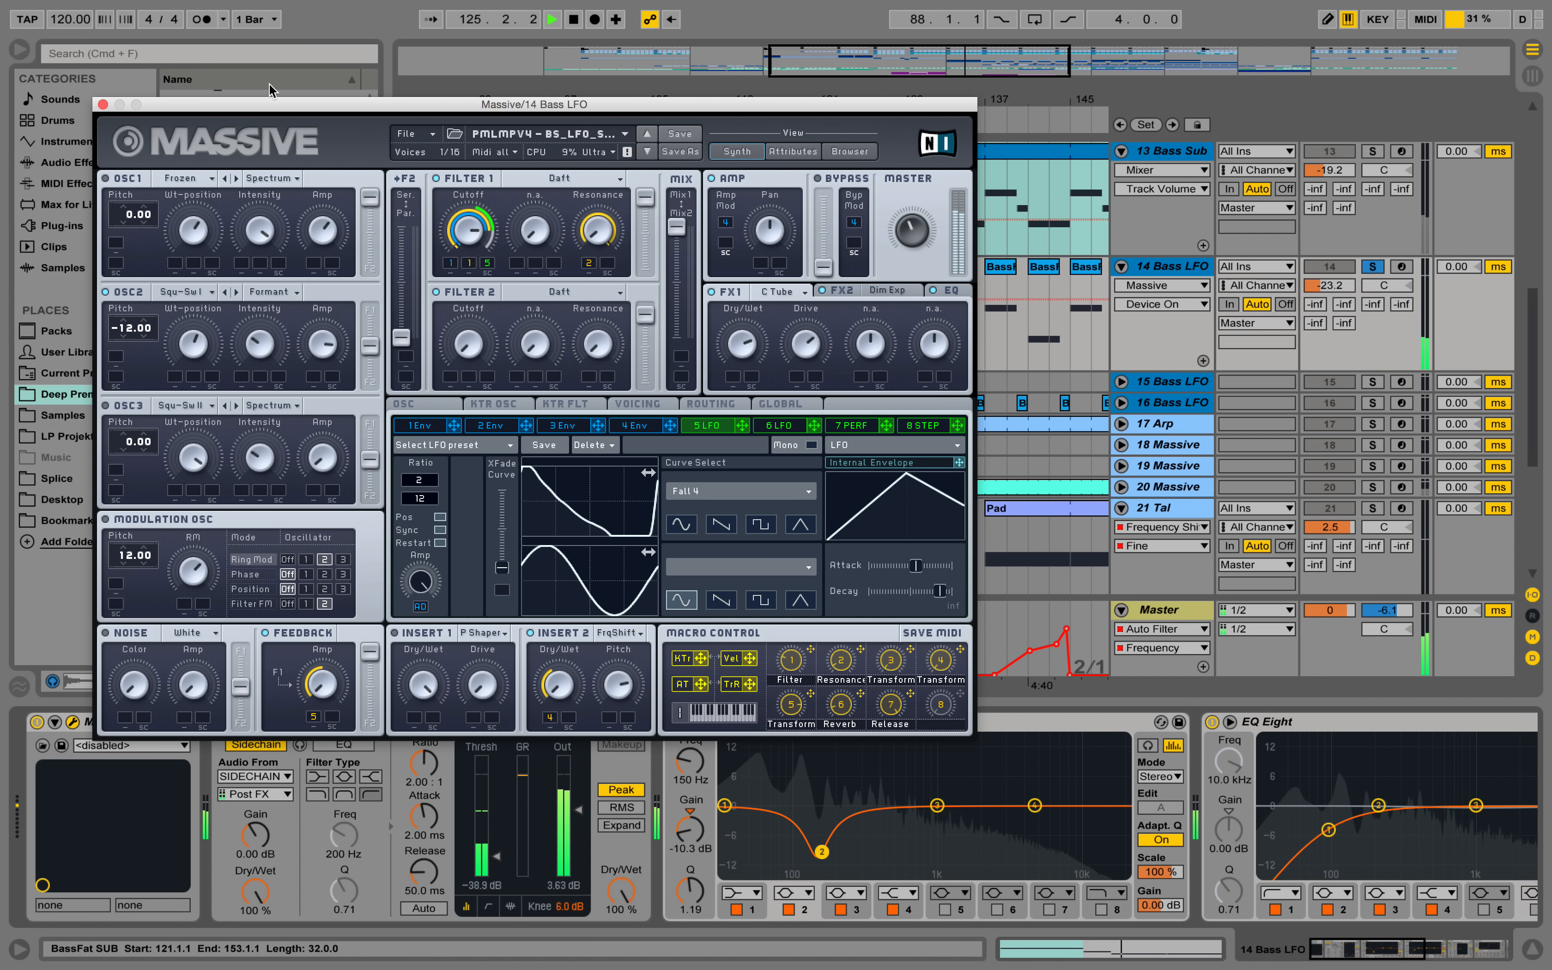
left_click(103, 104)
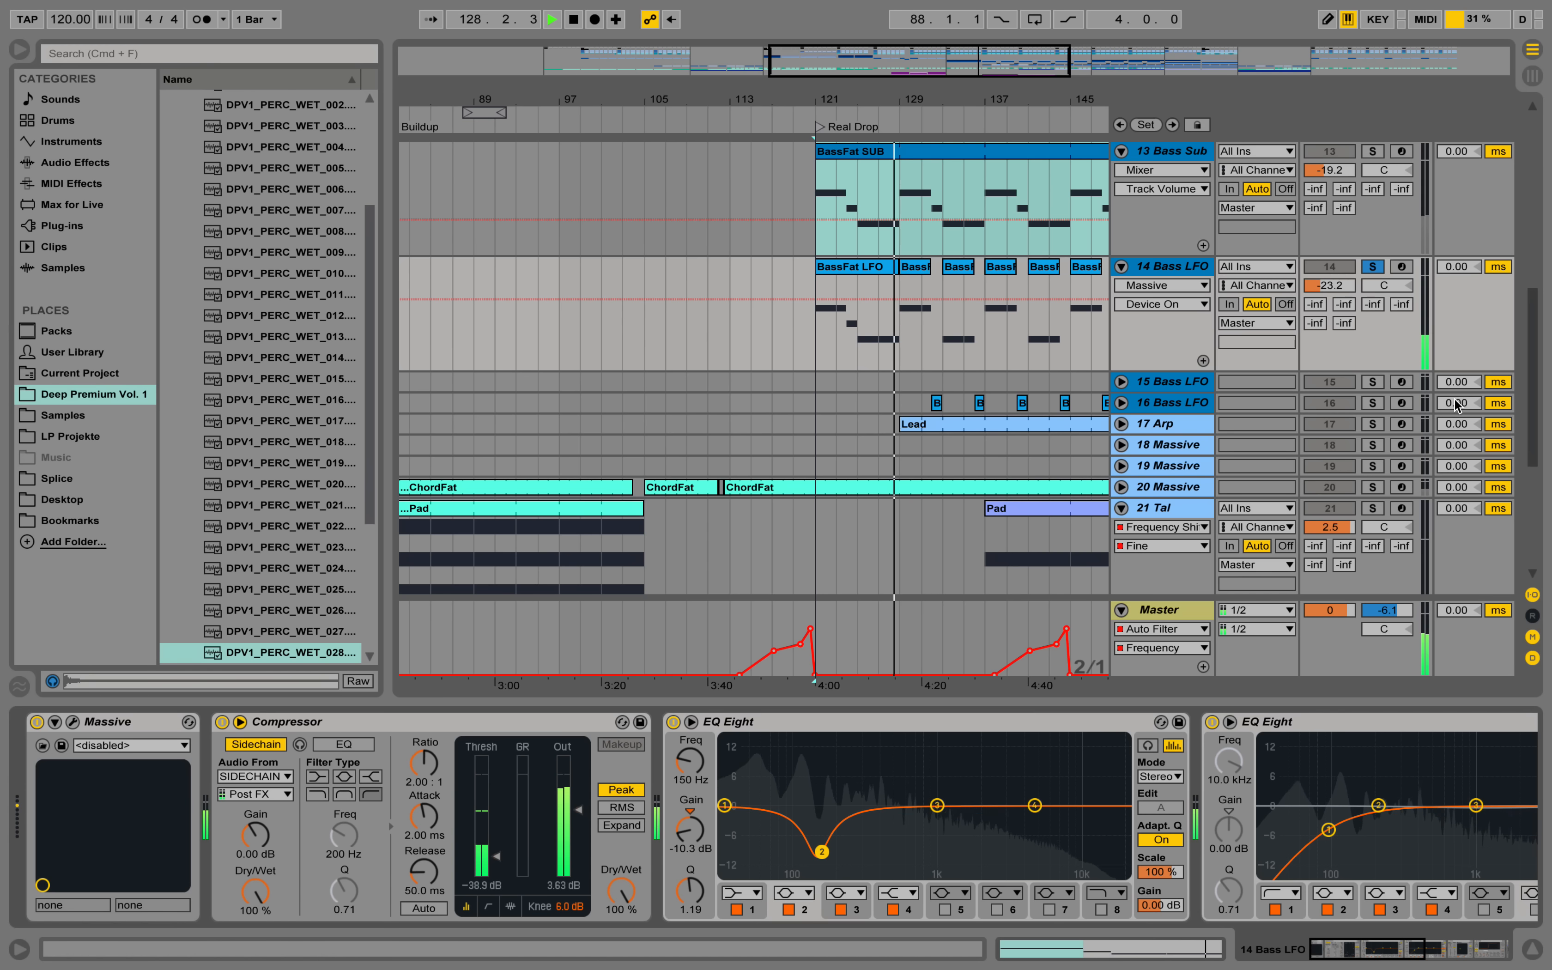
Unsolo the 14 Bass LFO track to hear it in the full mix, and stop playback in the Real Drop section.
left_click(1372, 269)
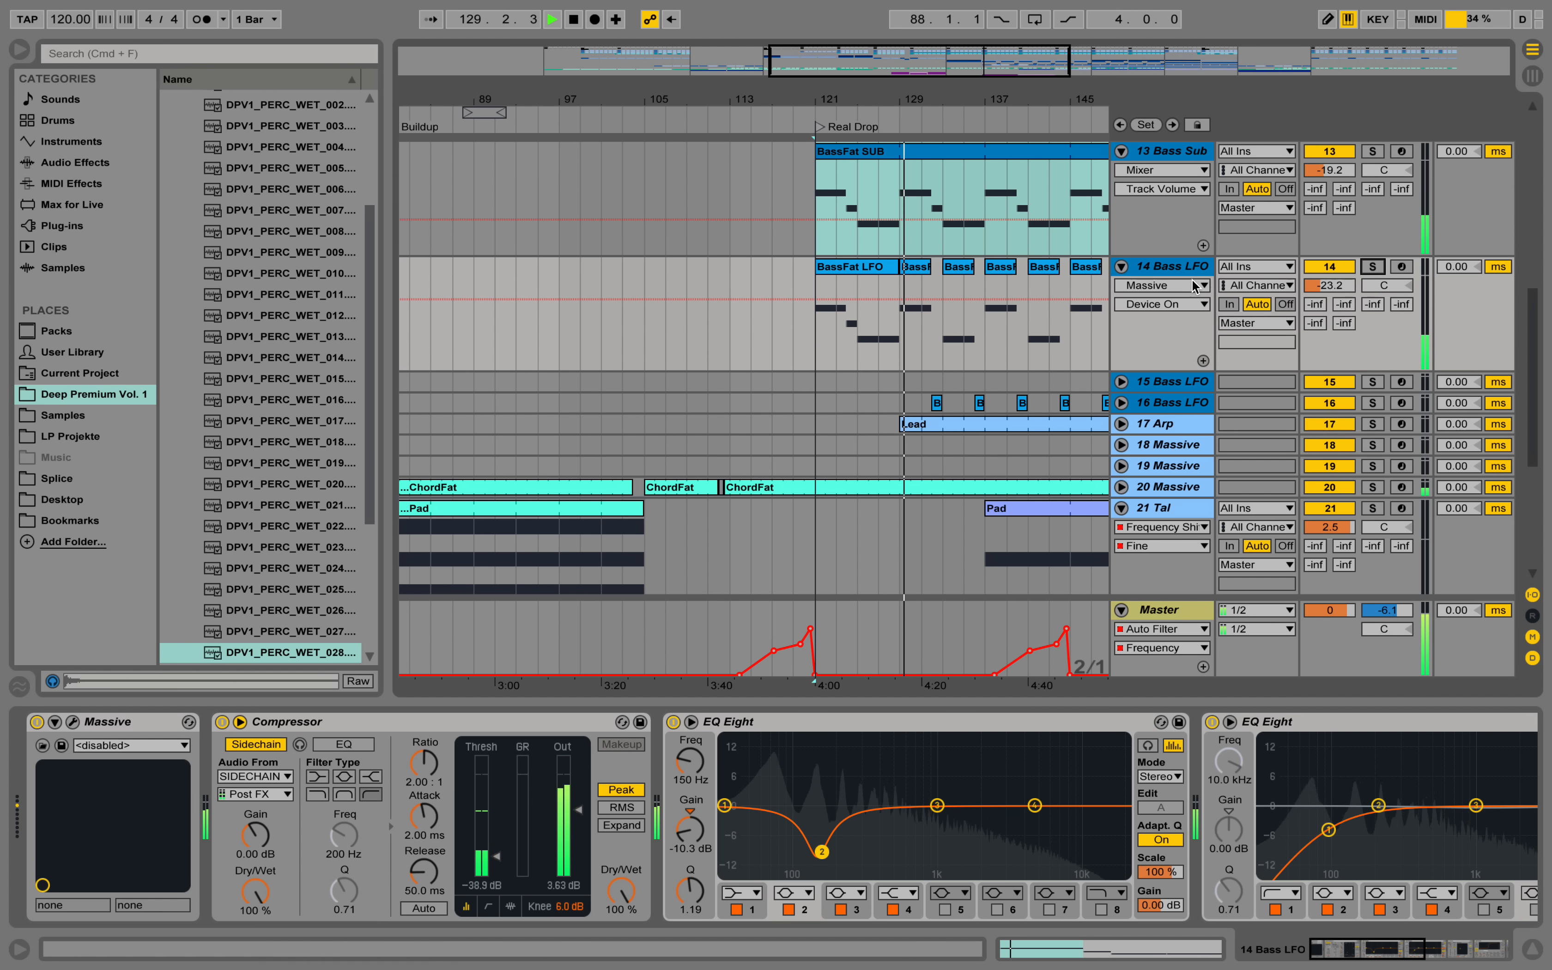
left_click_drag(954, 97, 791, 97)
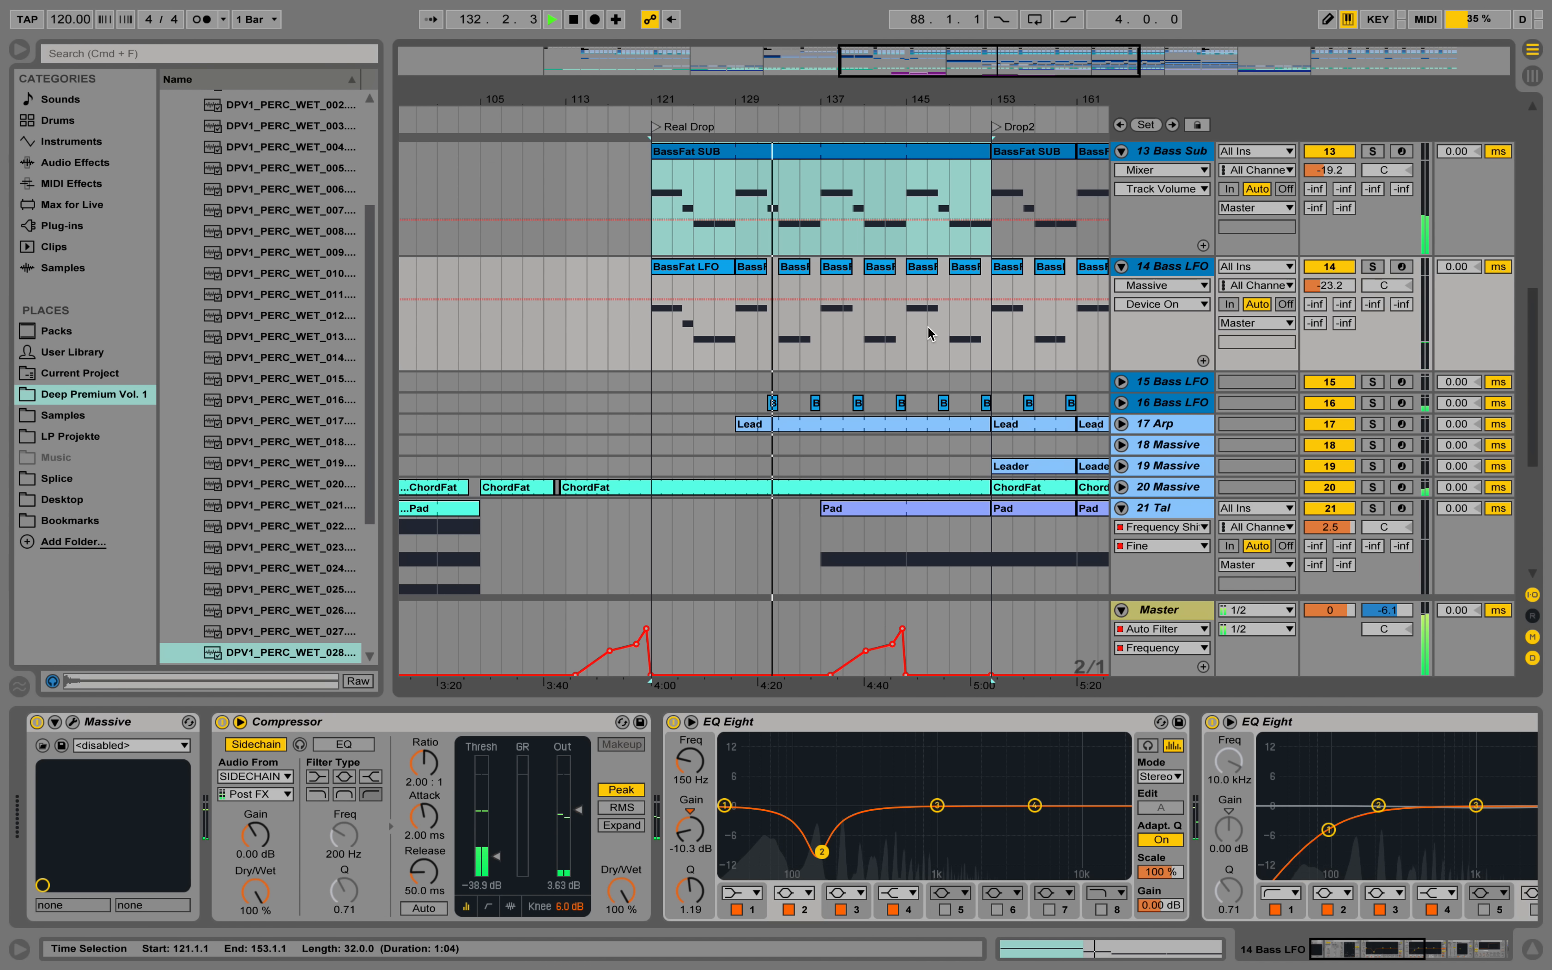
key("space")
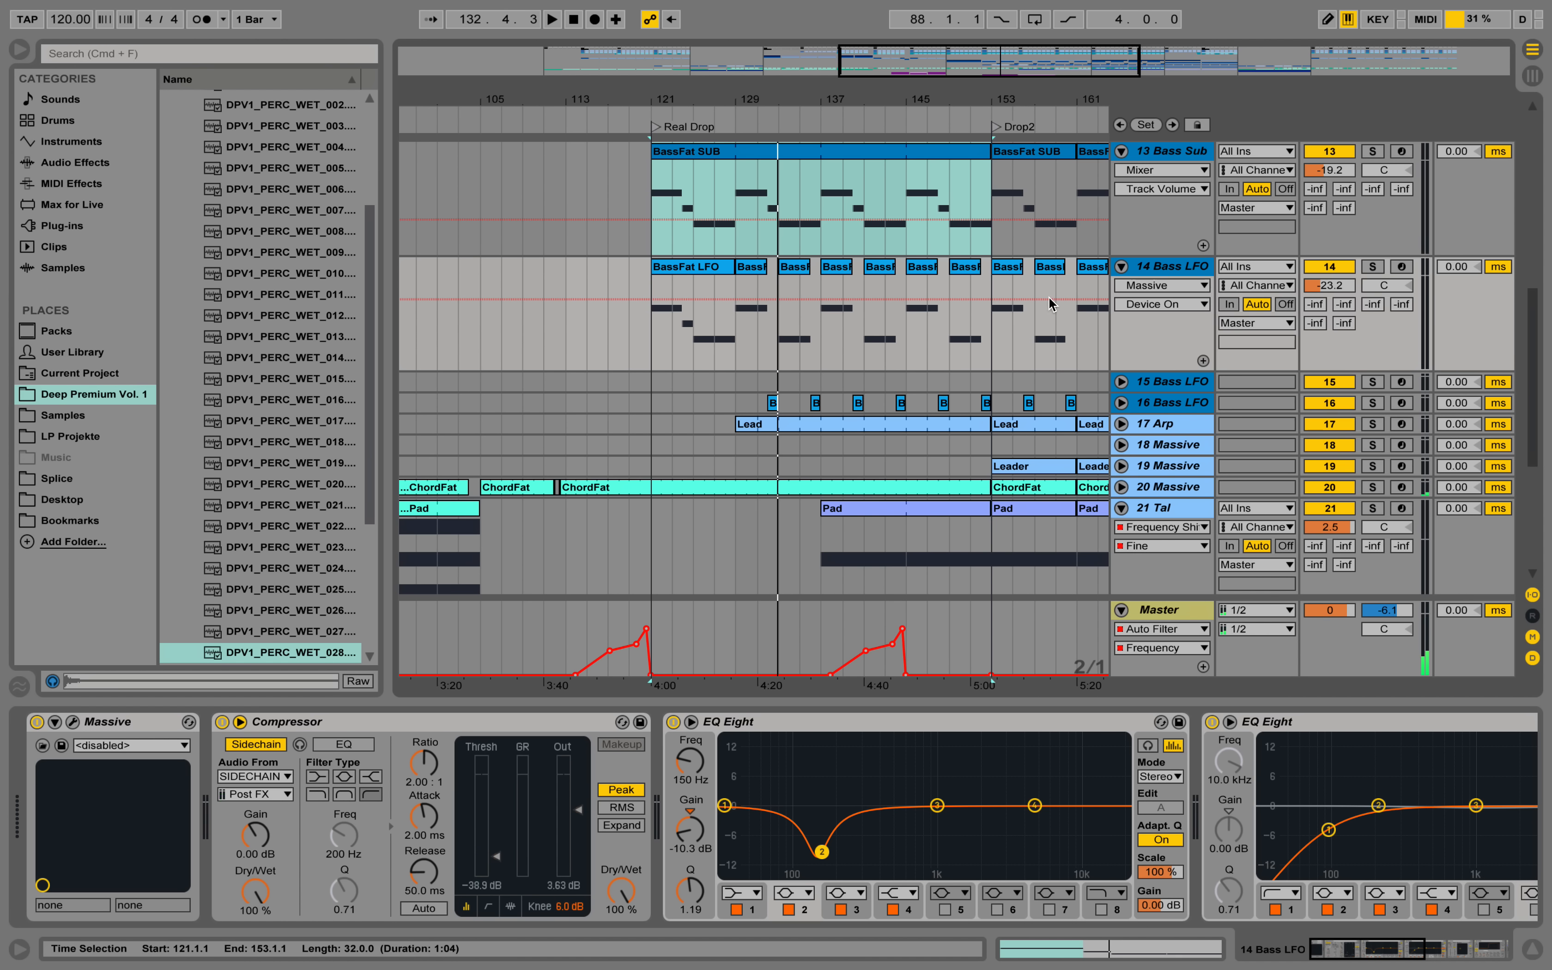
left_click_drag(849, 101, 845, 142)
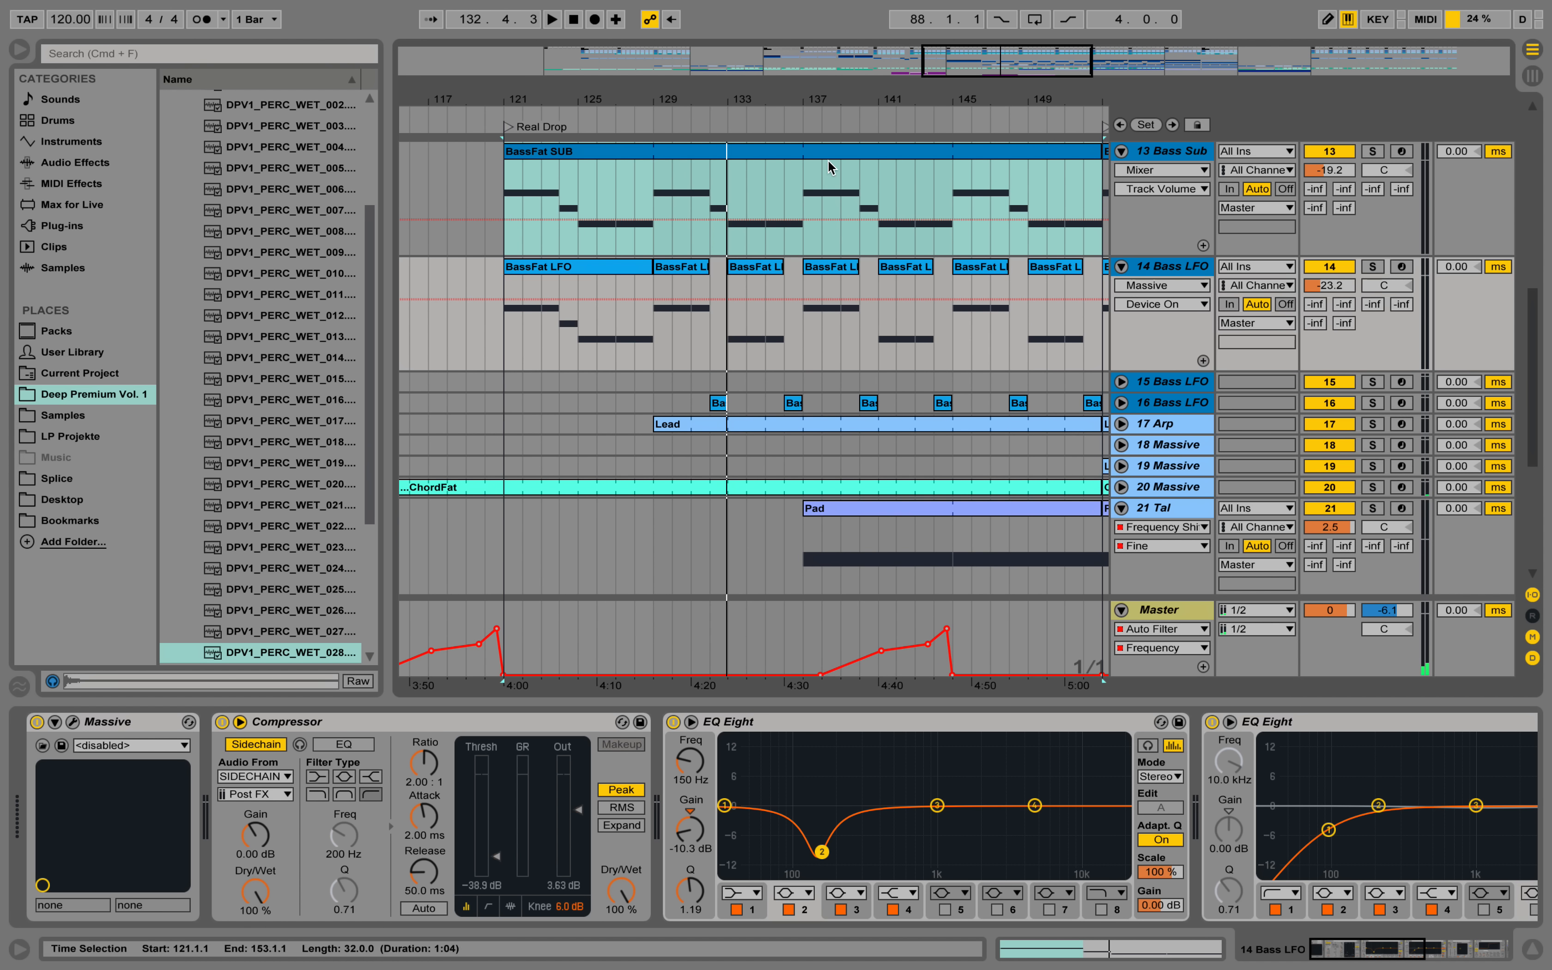
Mark the one-bar gap at bar 132 on 14 Bass LFO, and inspect the 5 LFO settings in the 16 Bass LFO Massive patch.
left_click_drag(710, 322, 720, 322)
left_click(1156, 403)
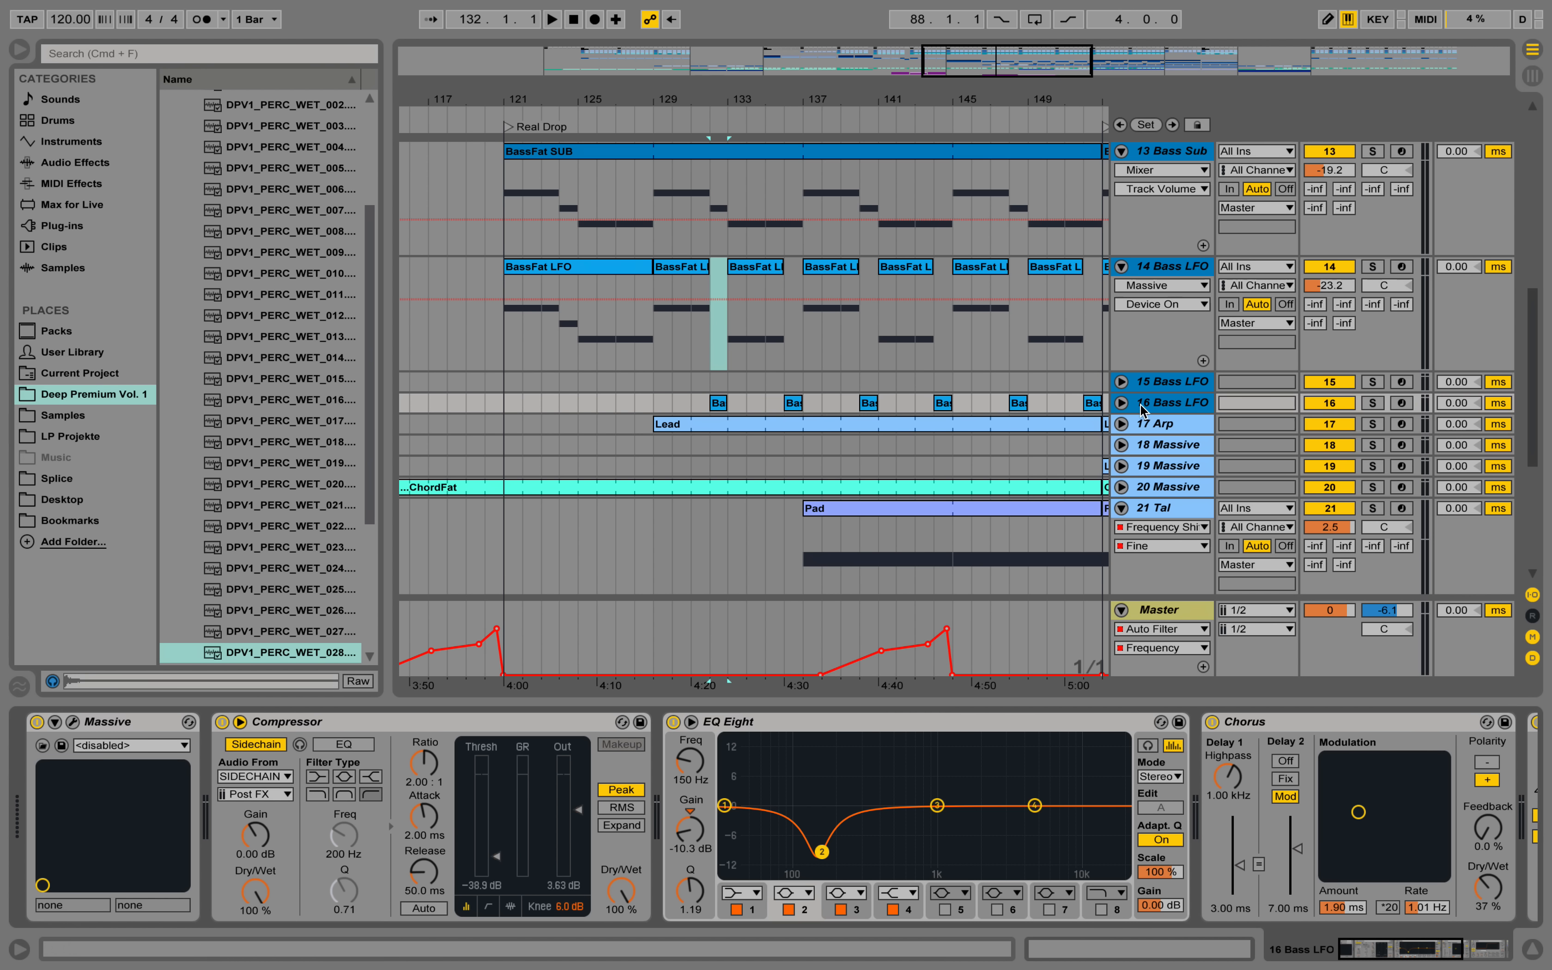
left_click(73, 723)
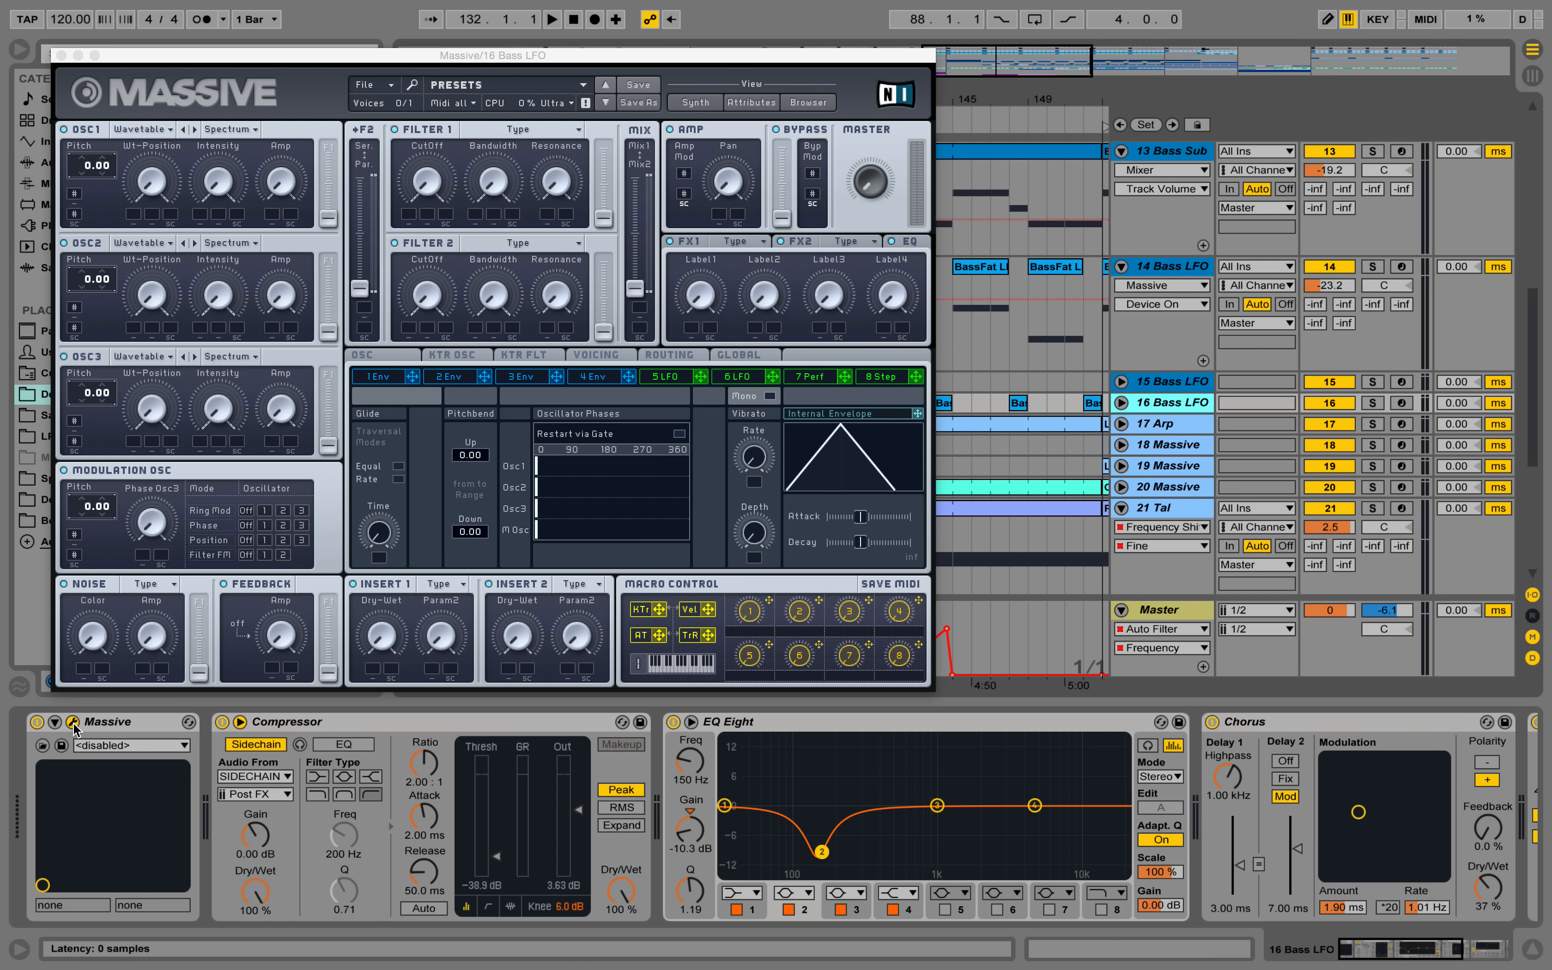
left_click(661, 380)
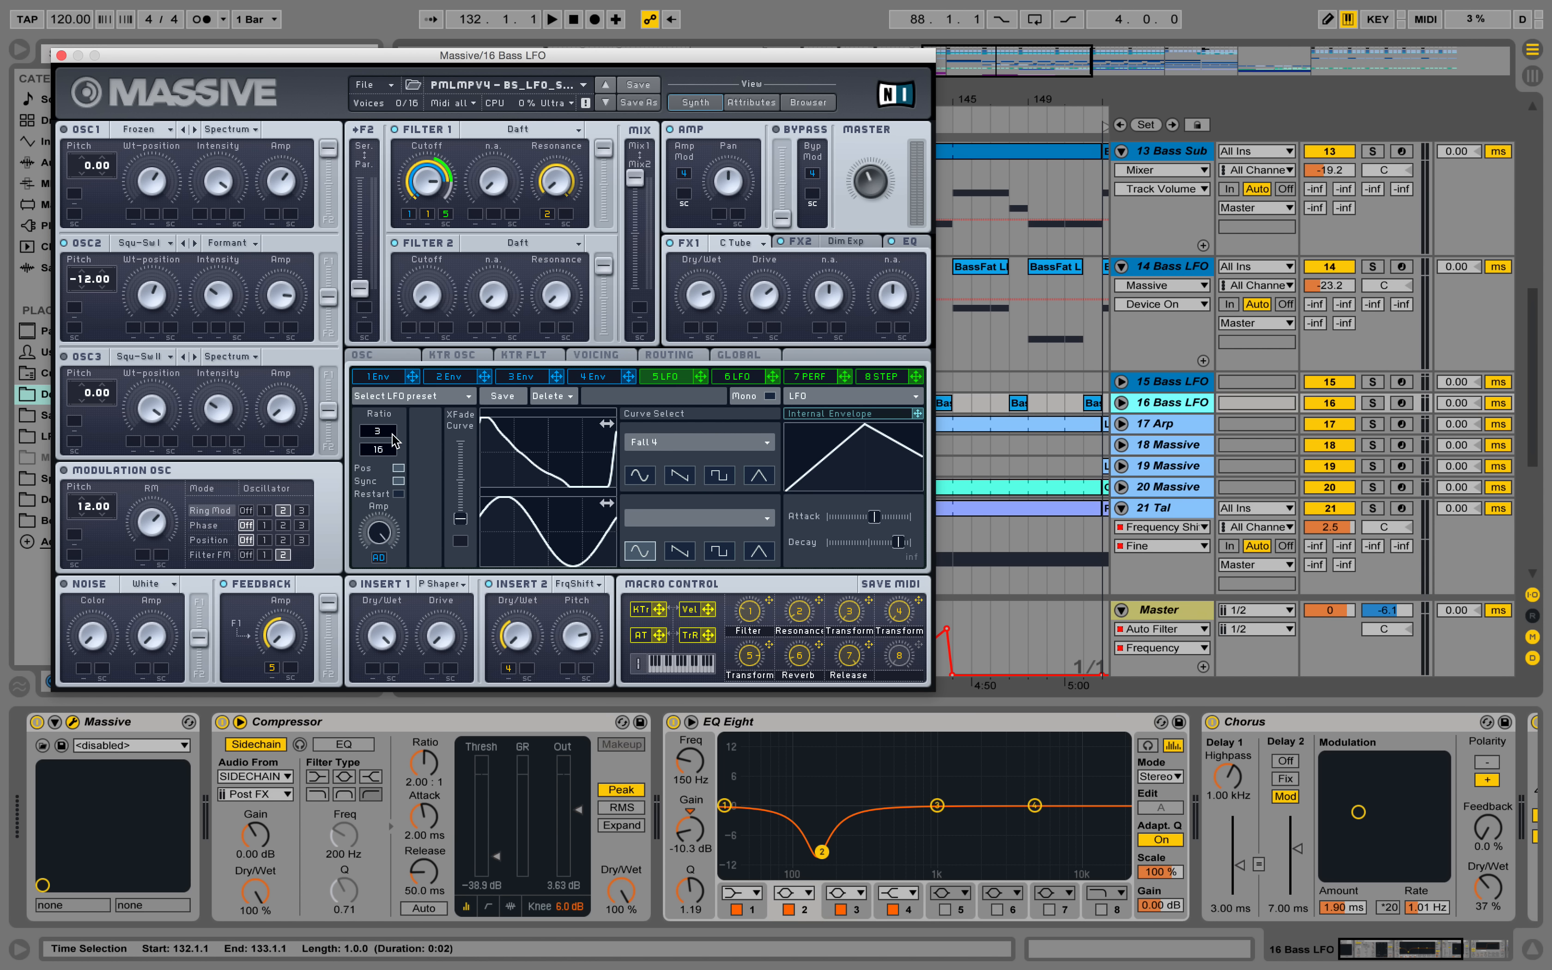
left_click(61, 57)
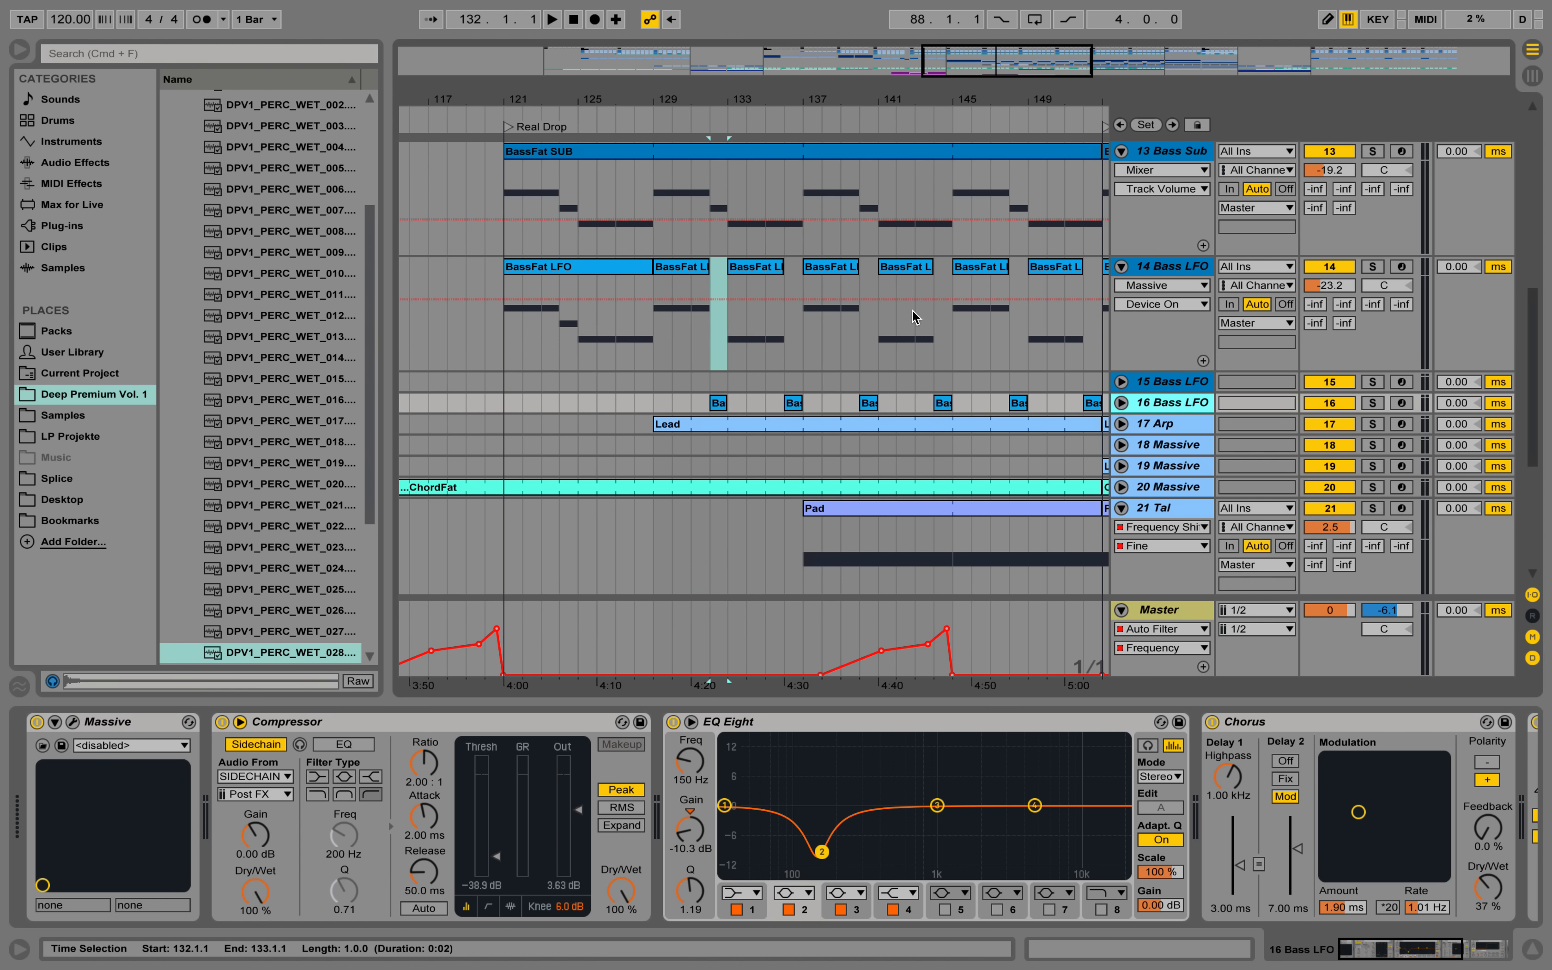
Loop bars 129 to 133 using a time selection on the 14 Bass LFO track and start playback.
left_click(654, 335)
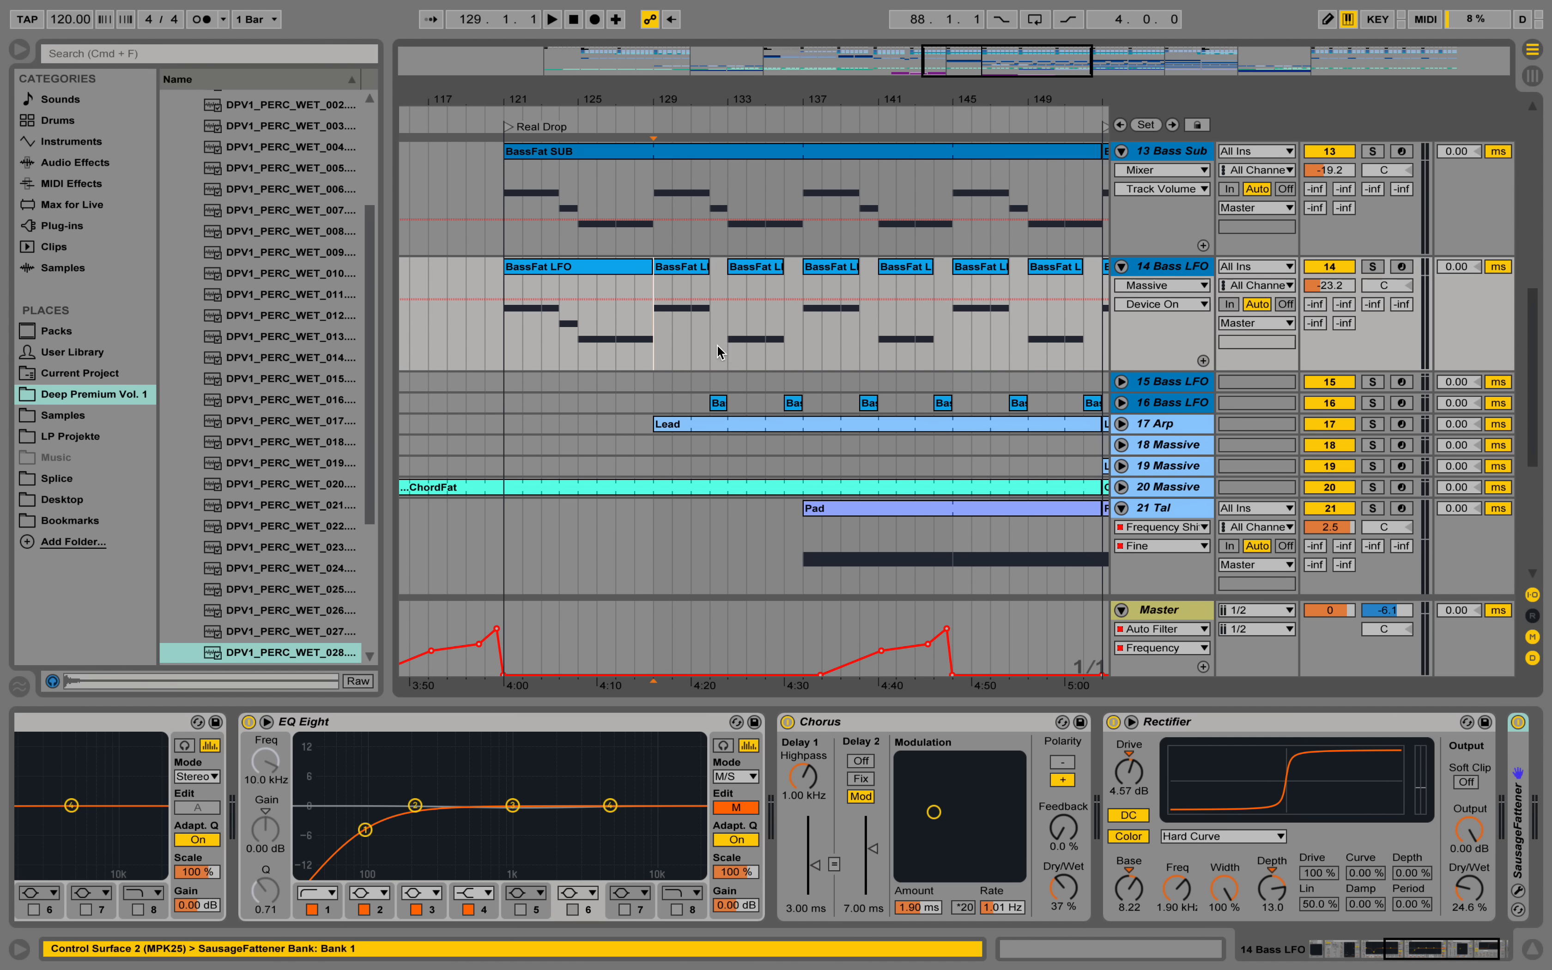
left_click_drag(716, 345, 659, 344)
key("super+l")
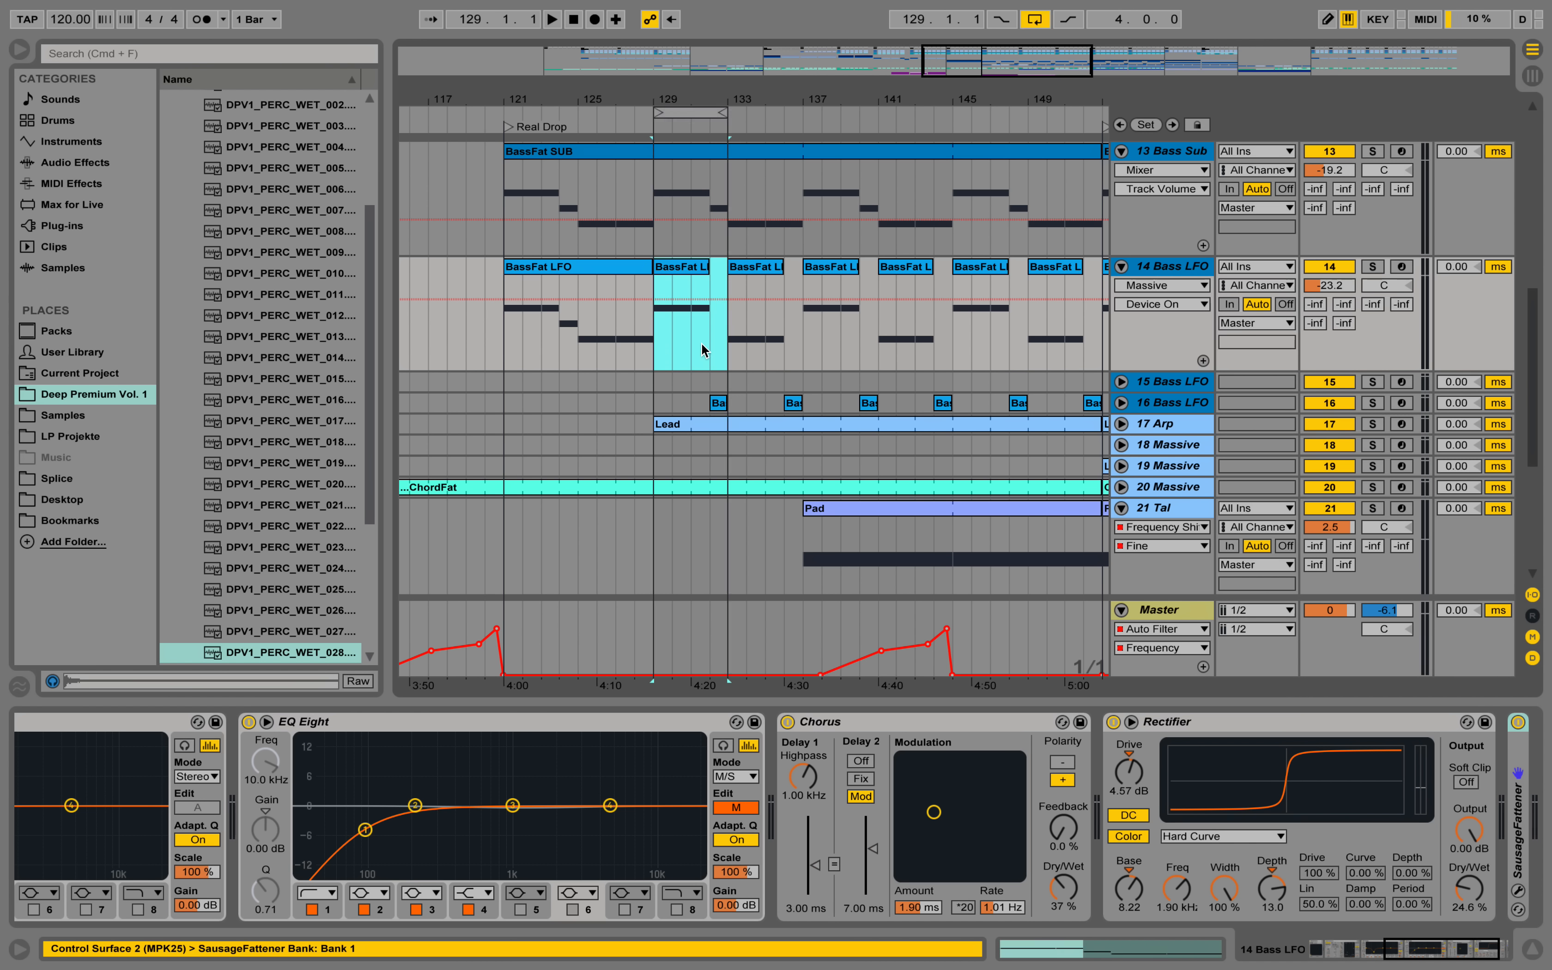
key("space")
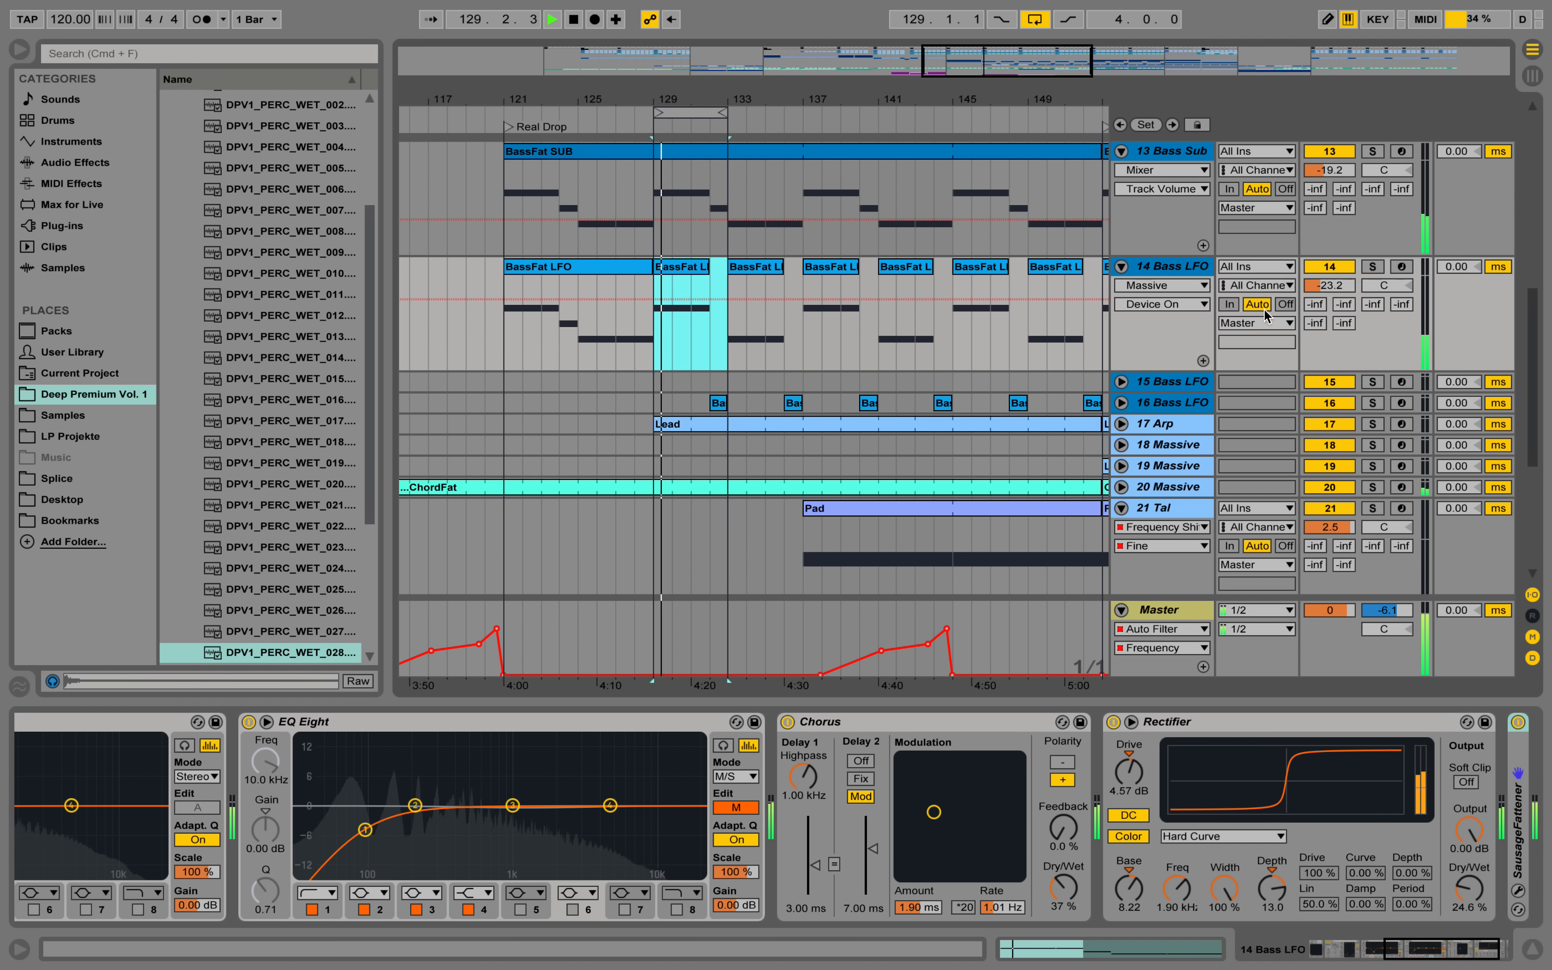
Audition the 14 and 16 Bass LFO tracks soloed together, return to the full mix, and extend the loop to 16 bars.
left_click(1375, 268)
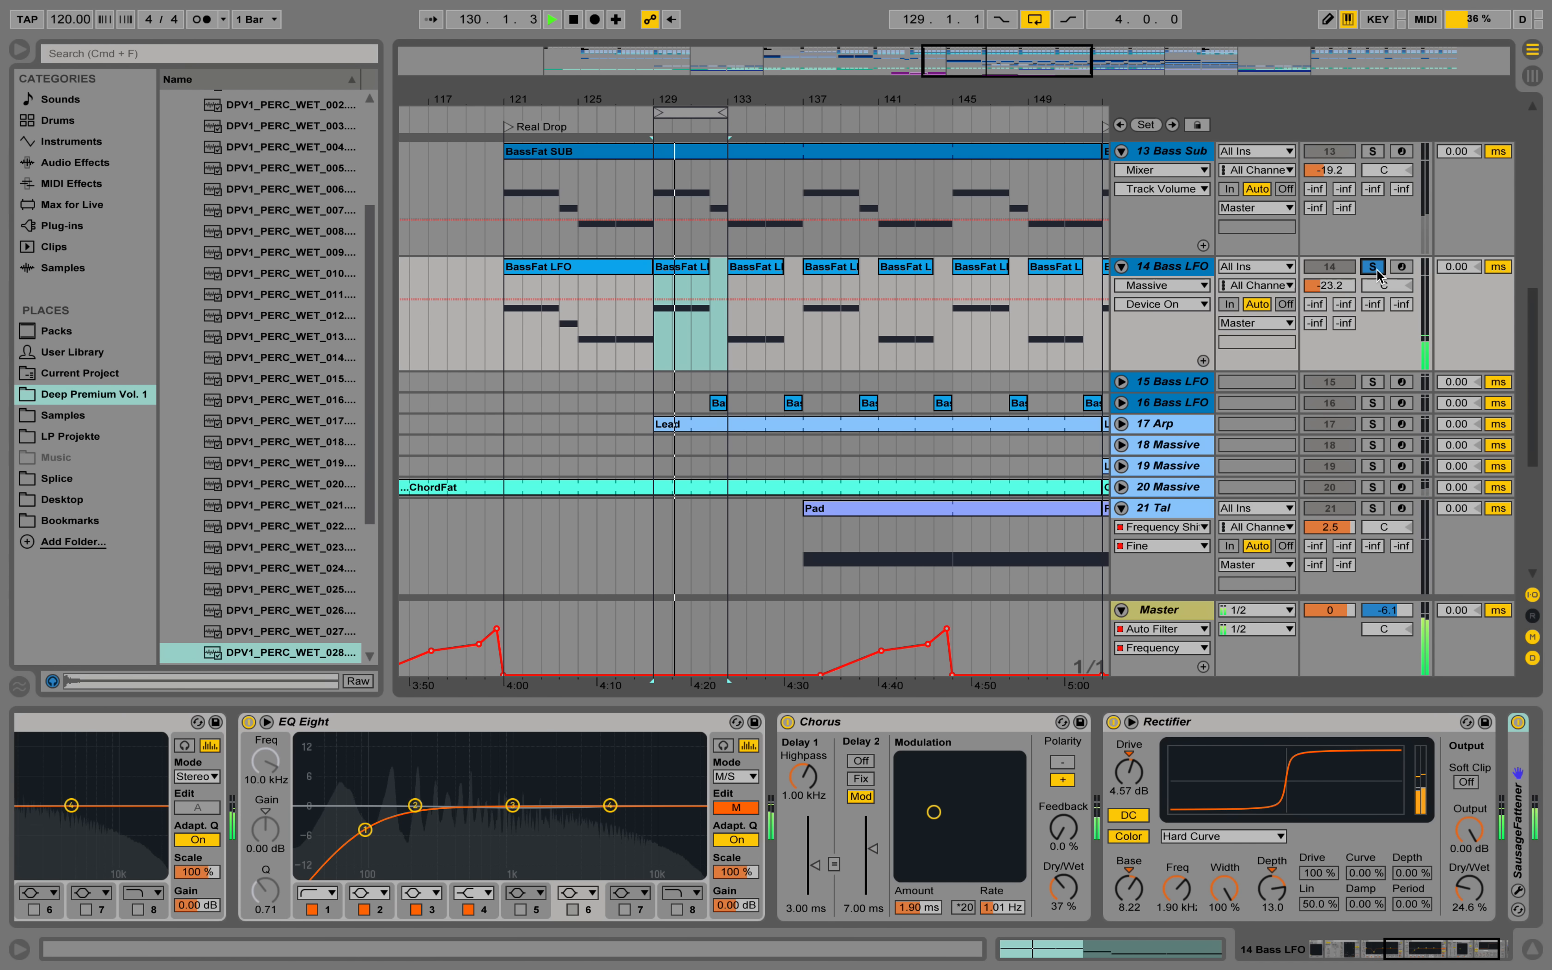
left_click(1376, 402)
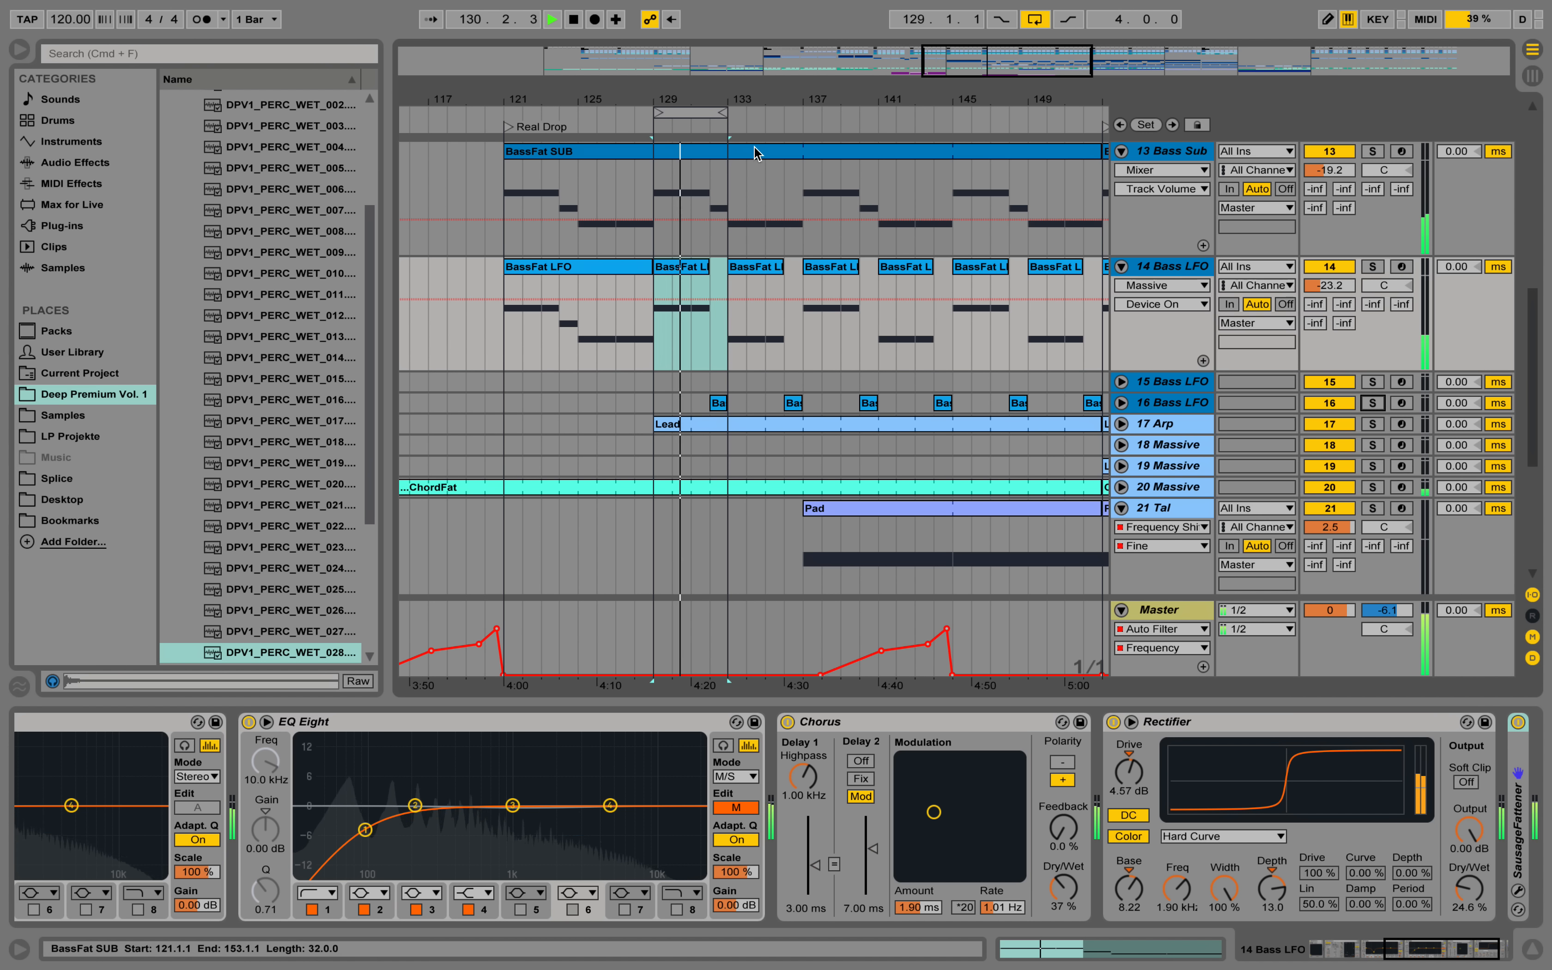
left_click_drag(723, 115, 806, 116)
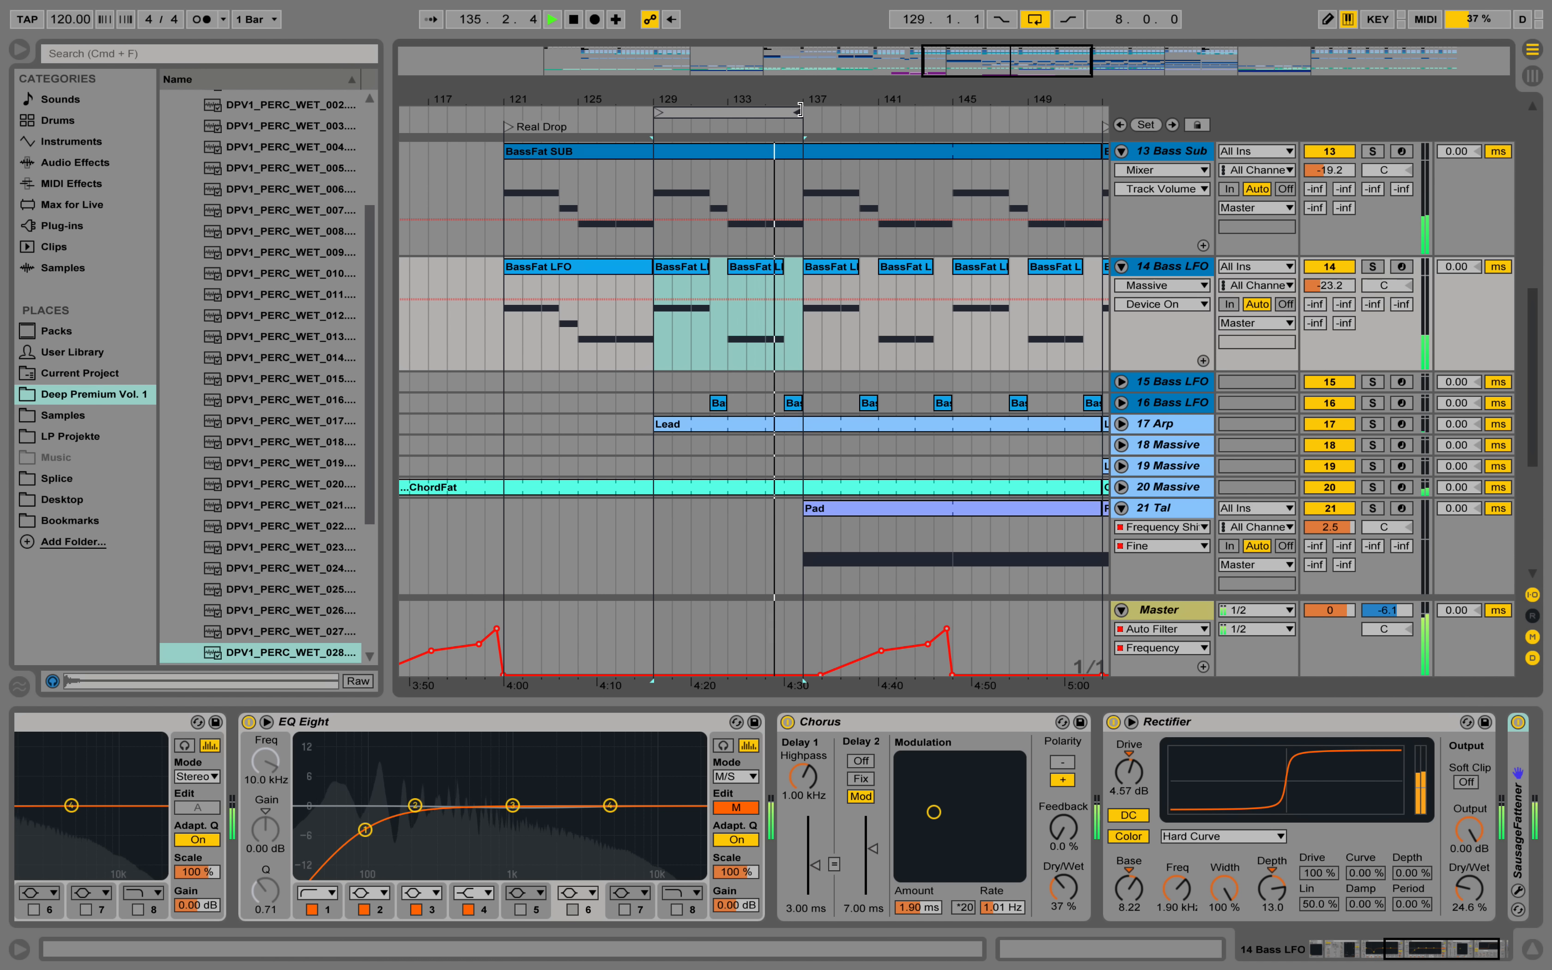
left_click_drag(806, 115, 949, 120)
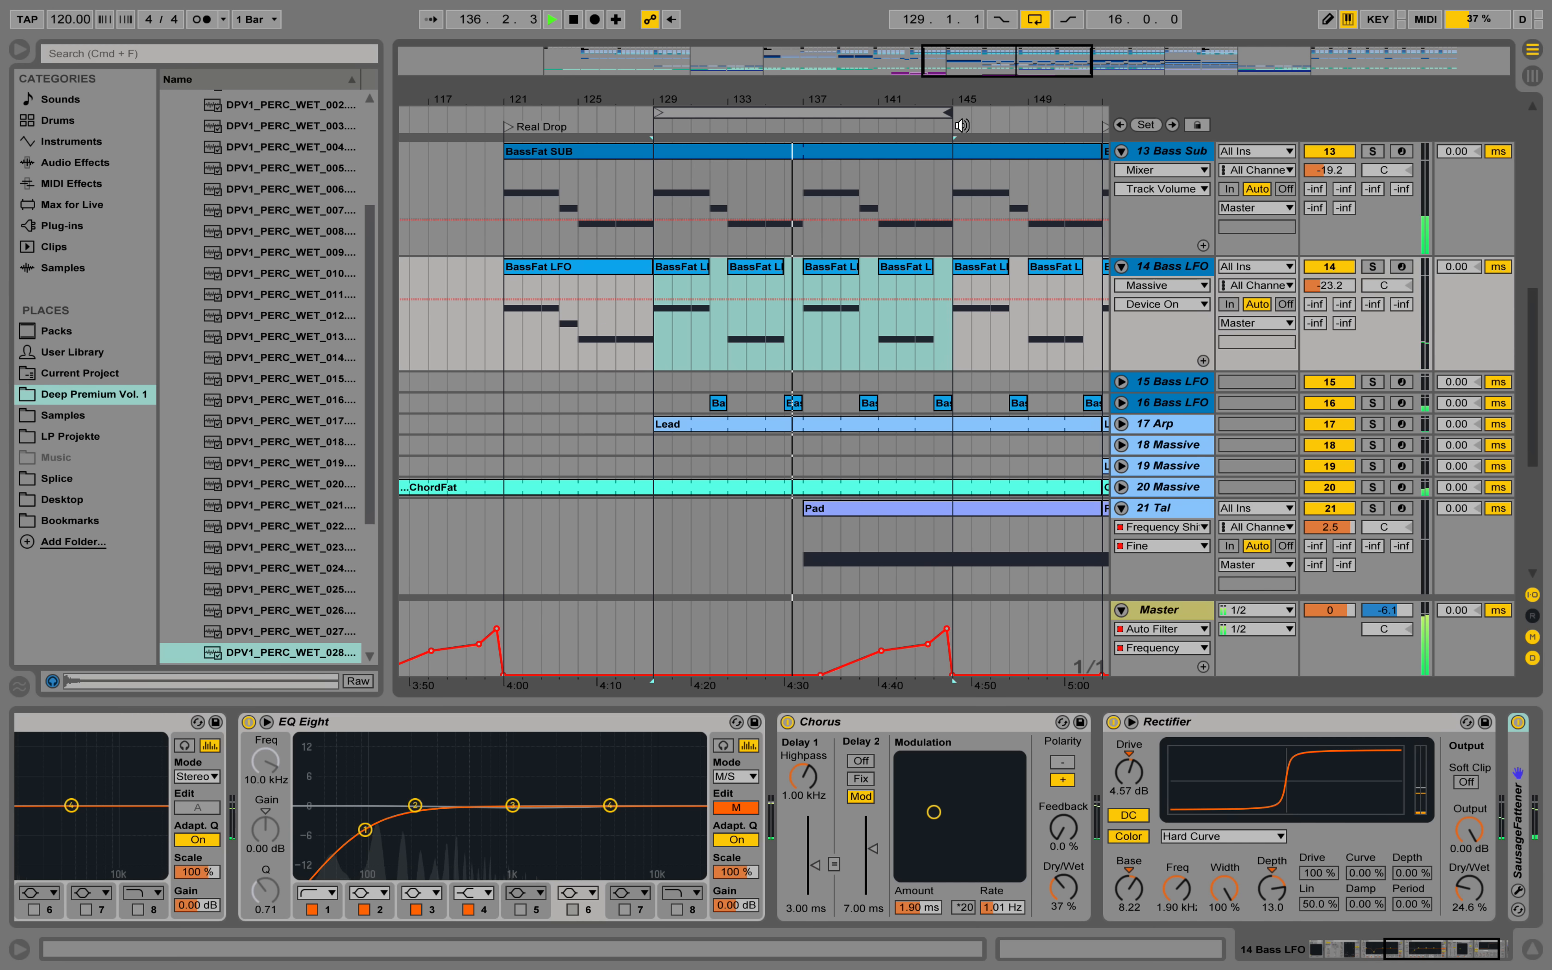
Collapse the 14 Bass LFO, 13 Bass Sub, 21 Tal, Snare and OffHat tracks in the arrangement.
left_click(1121, 266)
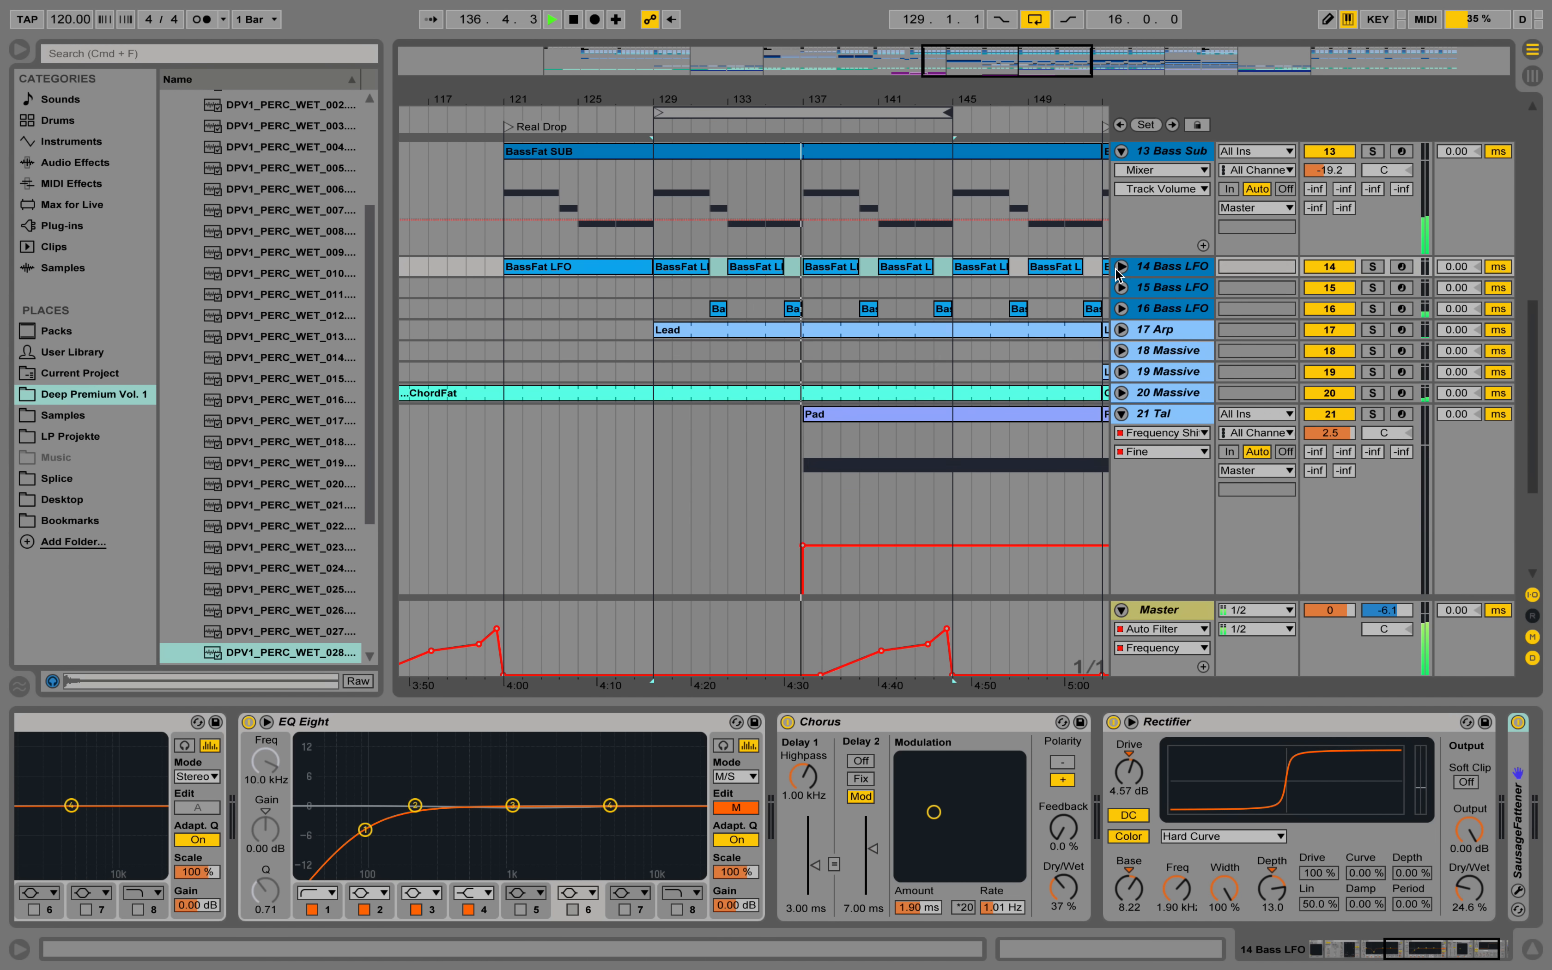
left_click(1122, 151)
scroll(1044, 375, "up", 2)
scroll(1044, 376, "up", 5)
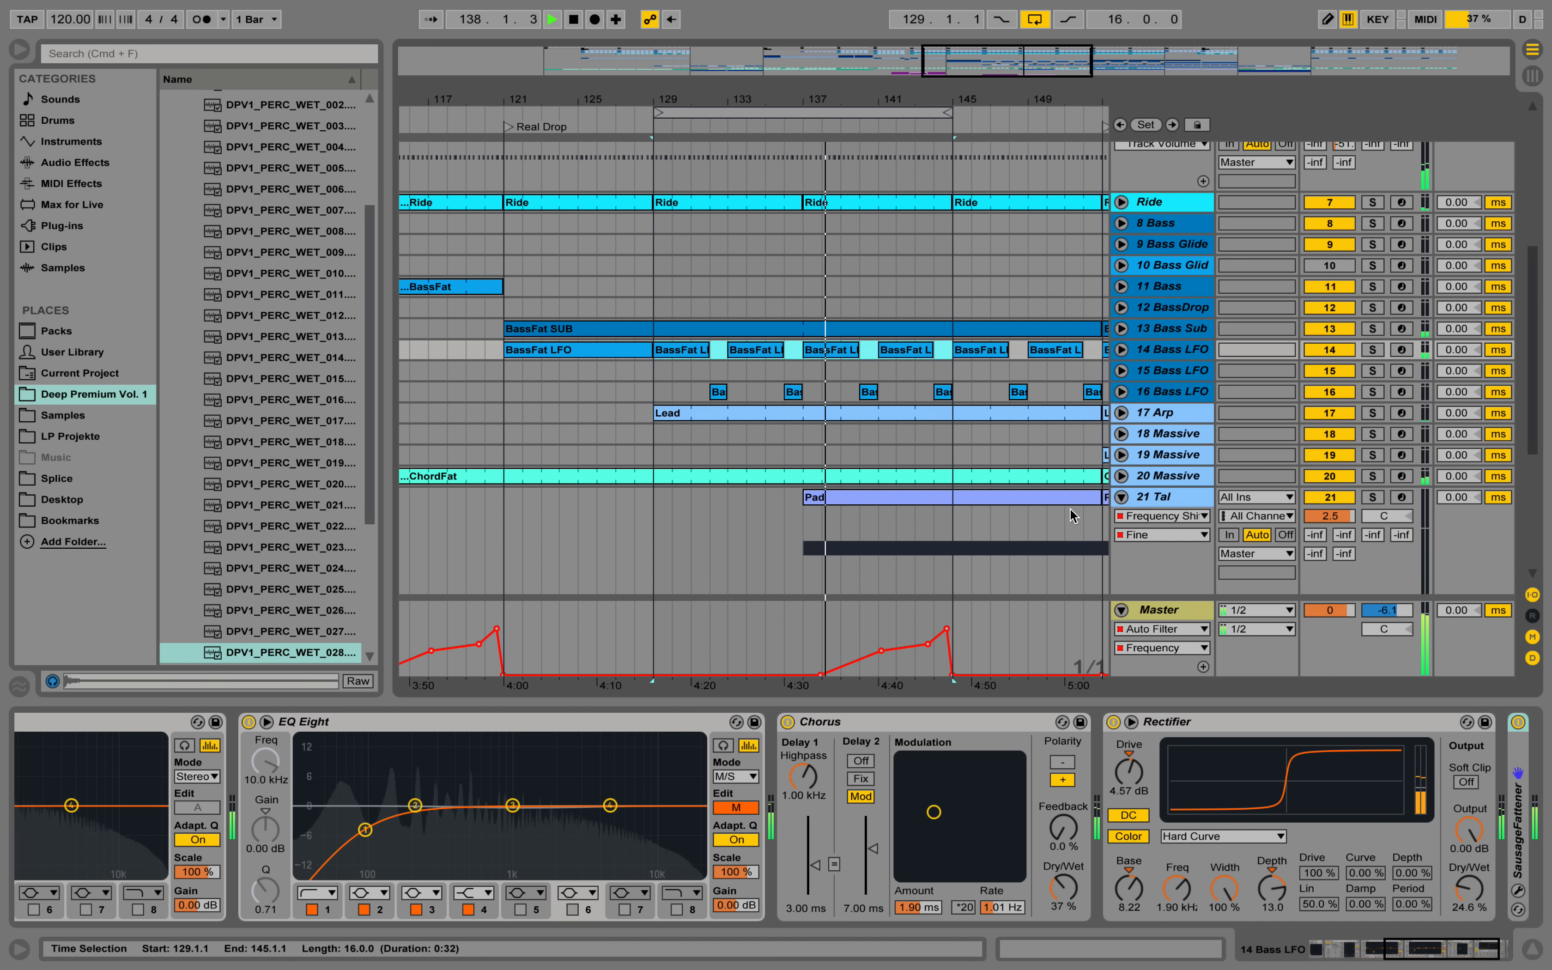
left_click(1121, 497)
scroll(903, 182, "up", 1)
scroll(903, 183, "up", 5)
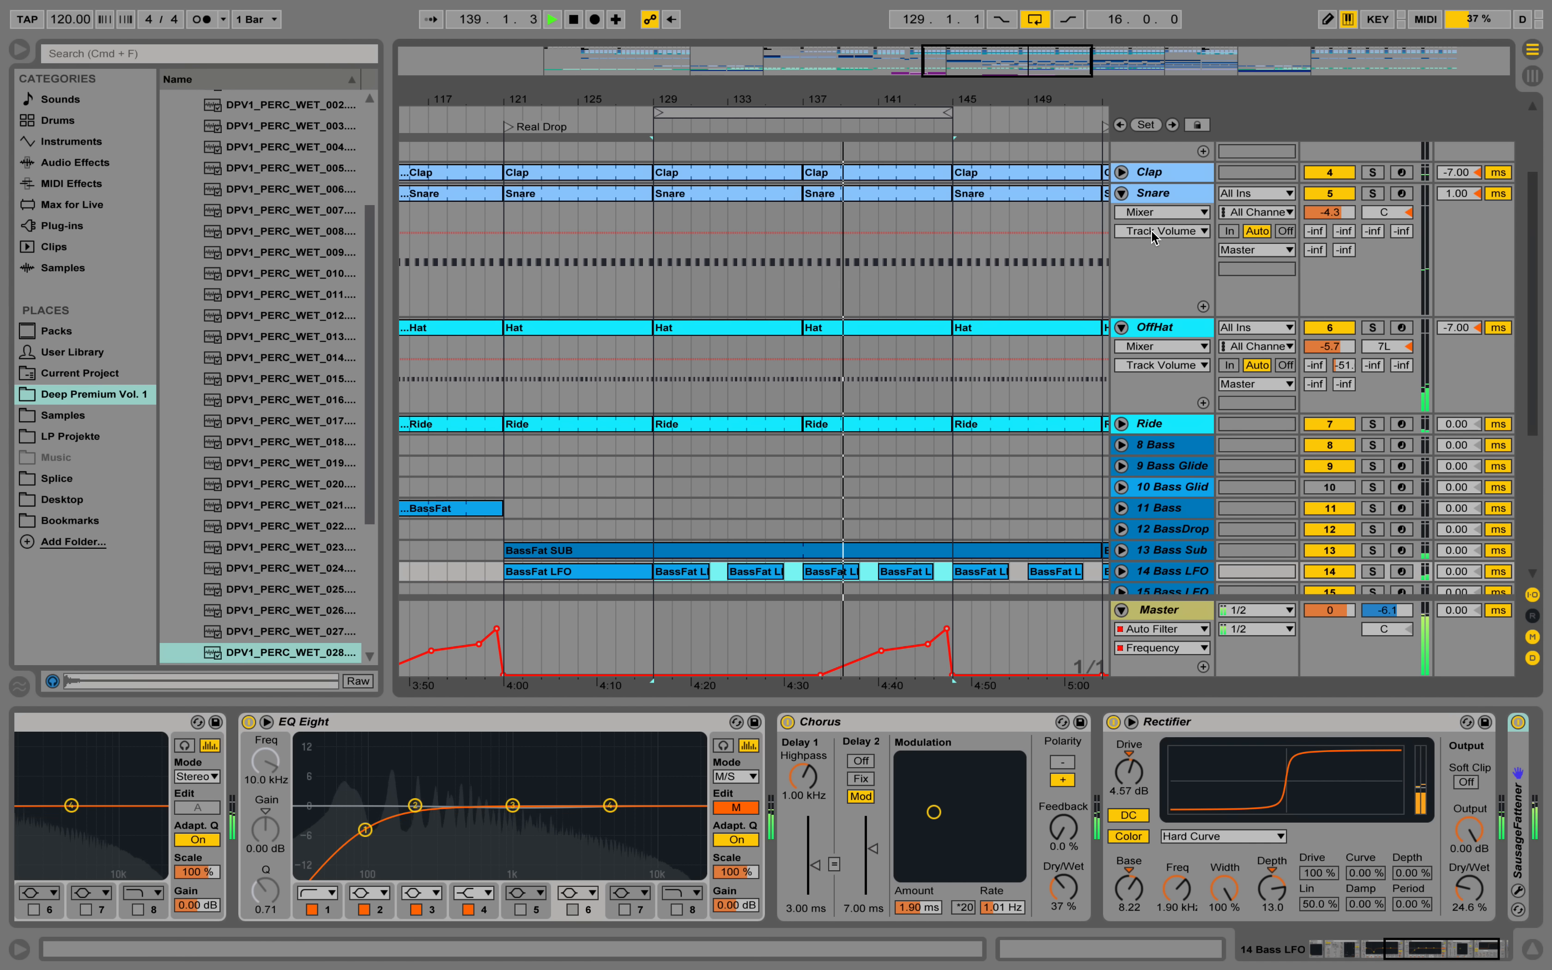
left_click(1122, 193)
left_click(1121, 214)
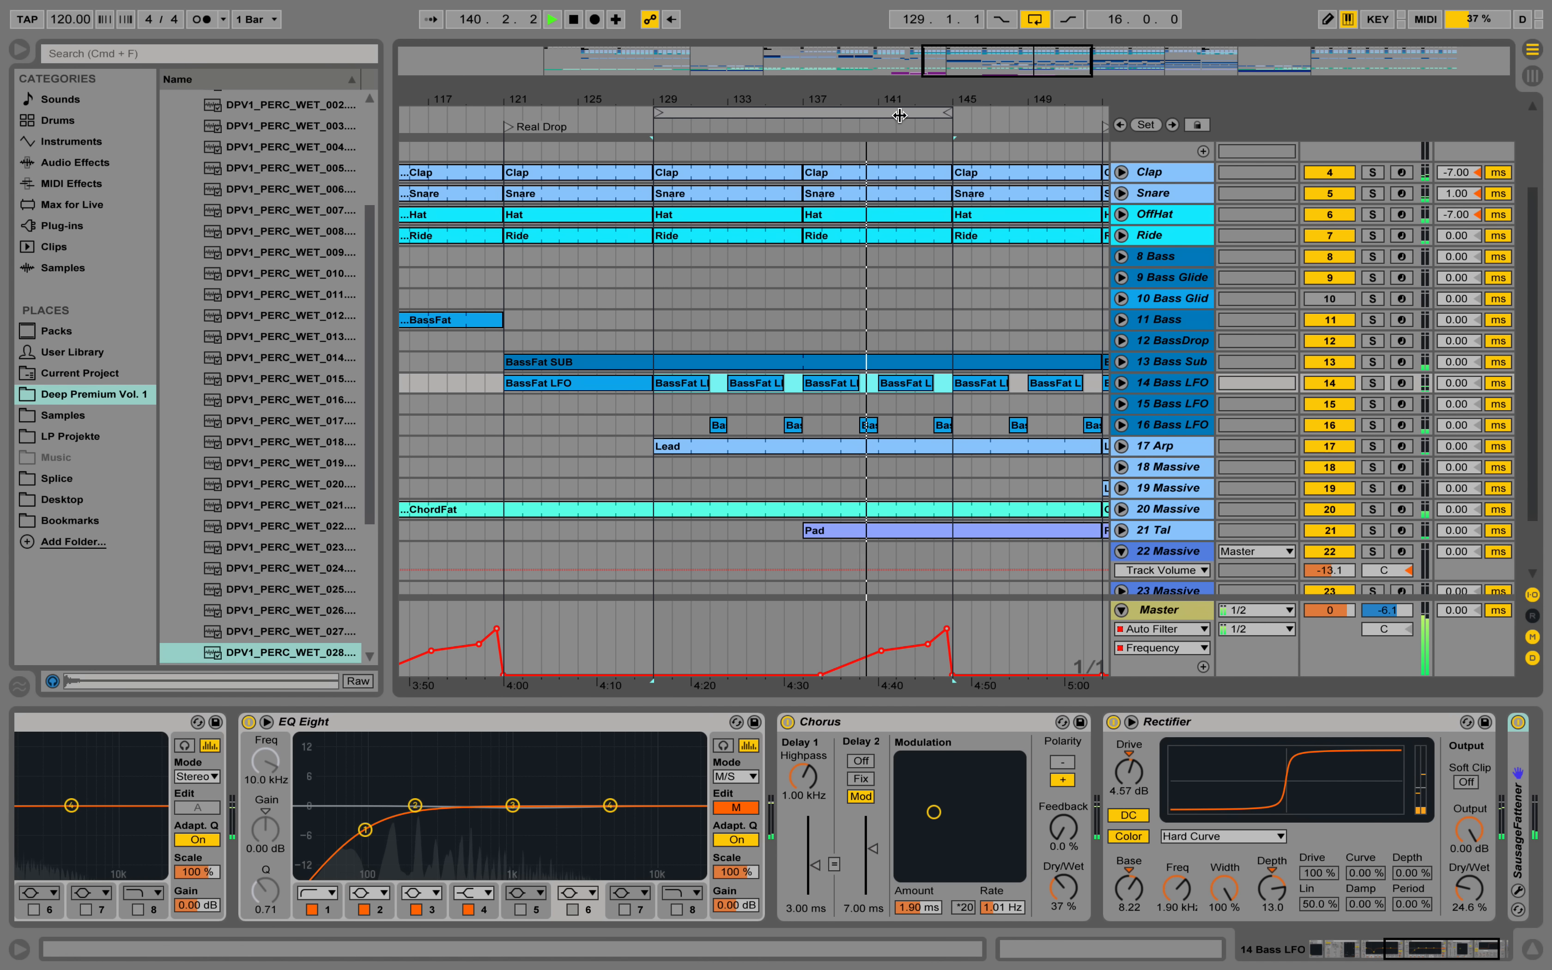
Extend the loop to 24 bars, up to the Drop2 marker, and unfold the 17 Arp track.
key("minus")
mouse_move(879, 100)
left_mouse_down()
mouse_move(766, 101)
mouse_move(860, 112)
left_mouse_up()
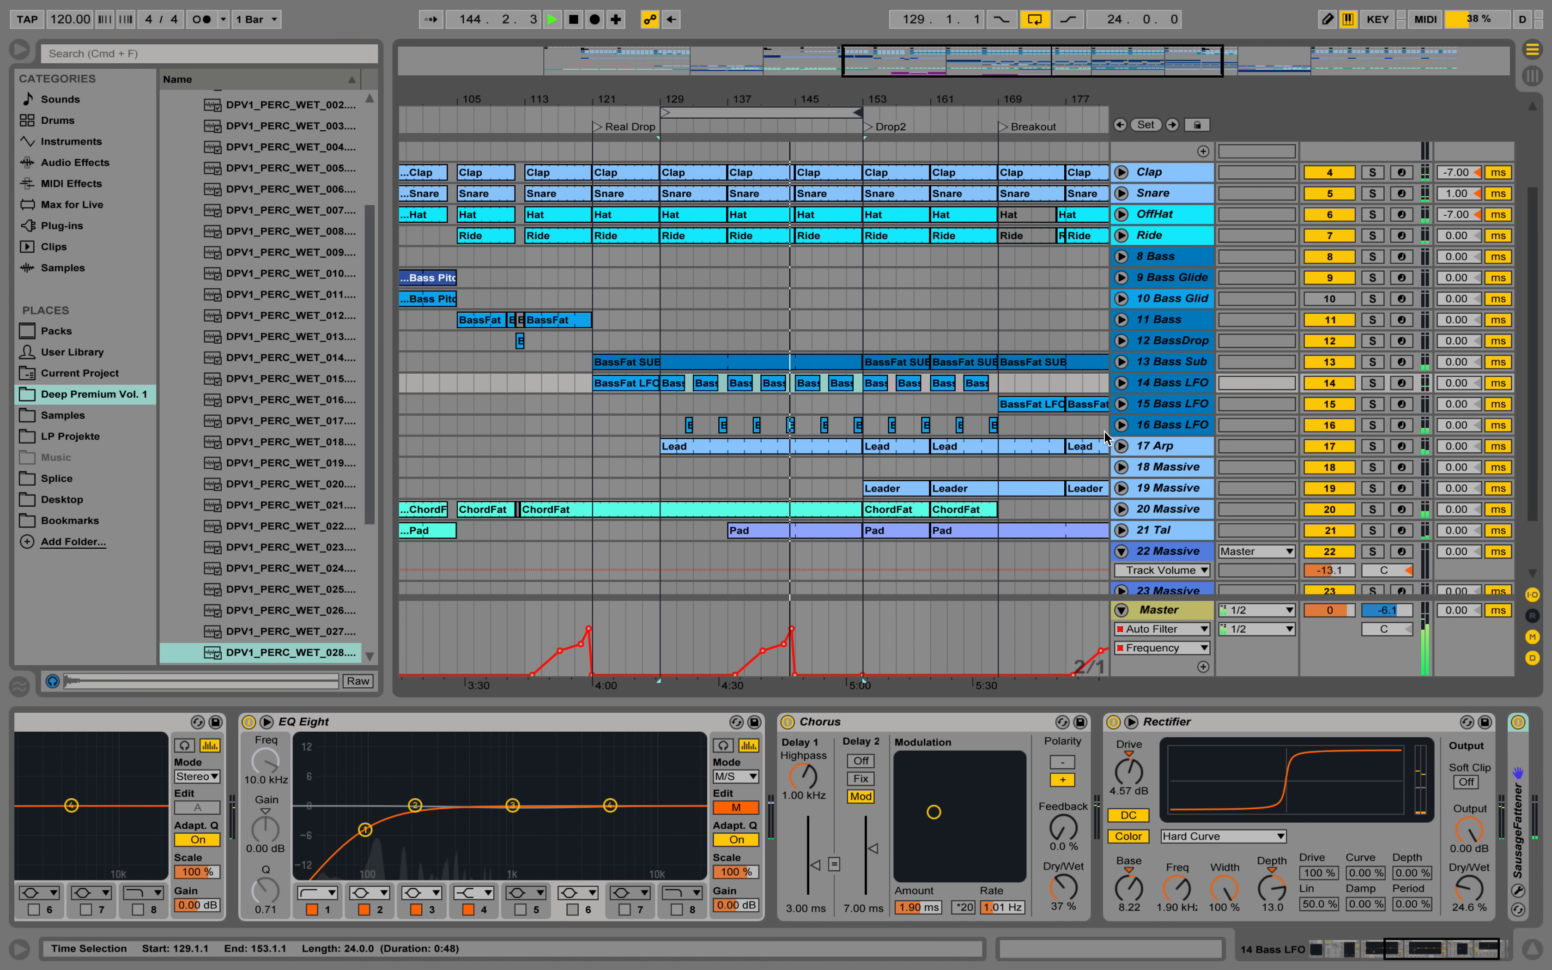
left_click(1122, 445)
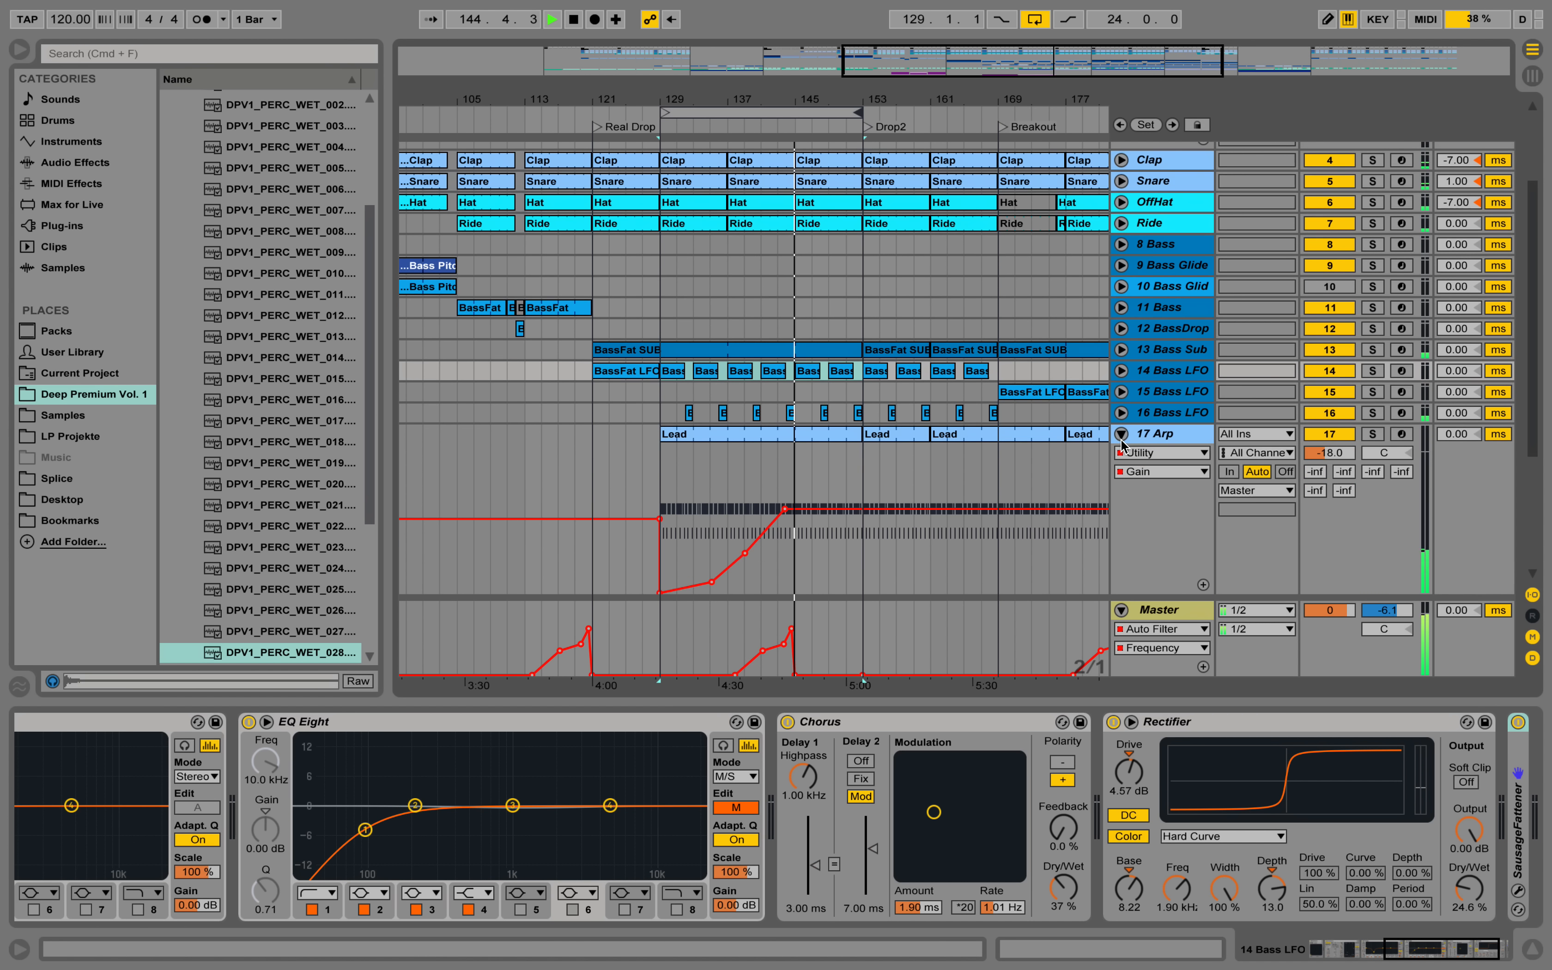
Examine the Lead clip's notes on 17 Arp and the track's LD_NOISER Massive patch, closing the synth window after the inspection.
left_click(845, 436)
double_click(846, 436)
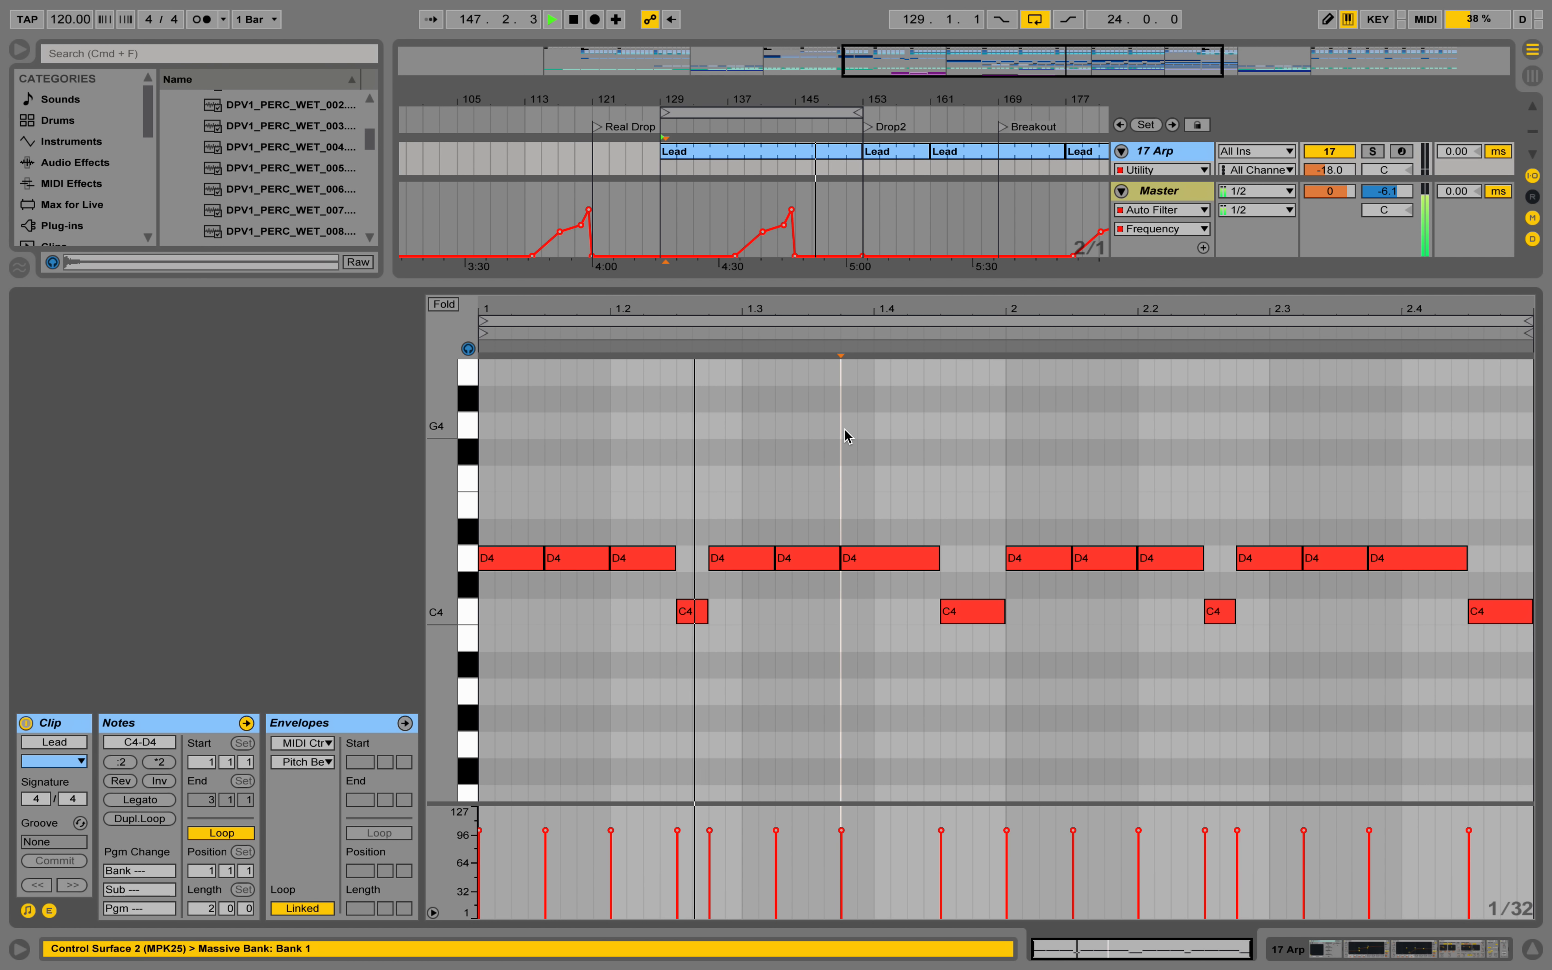
left_click(1342, 950)
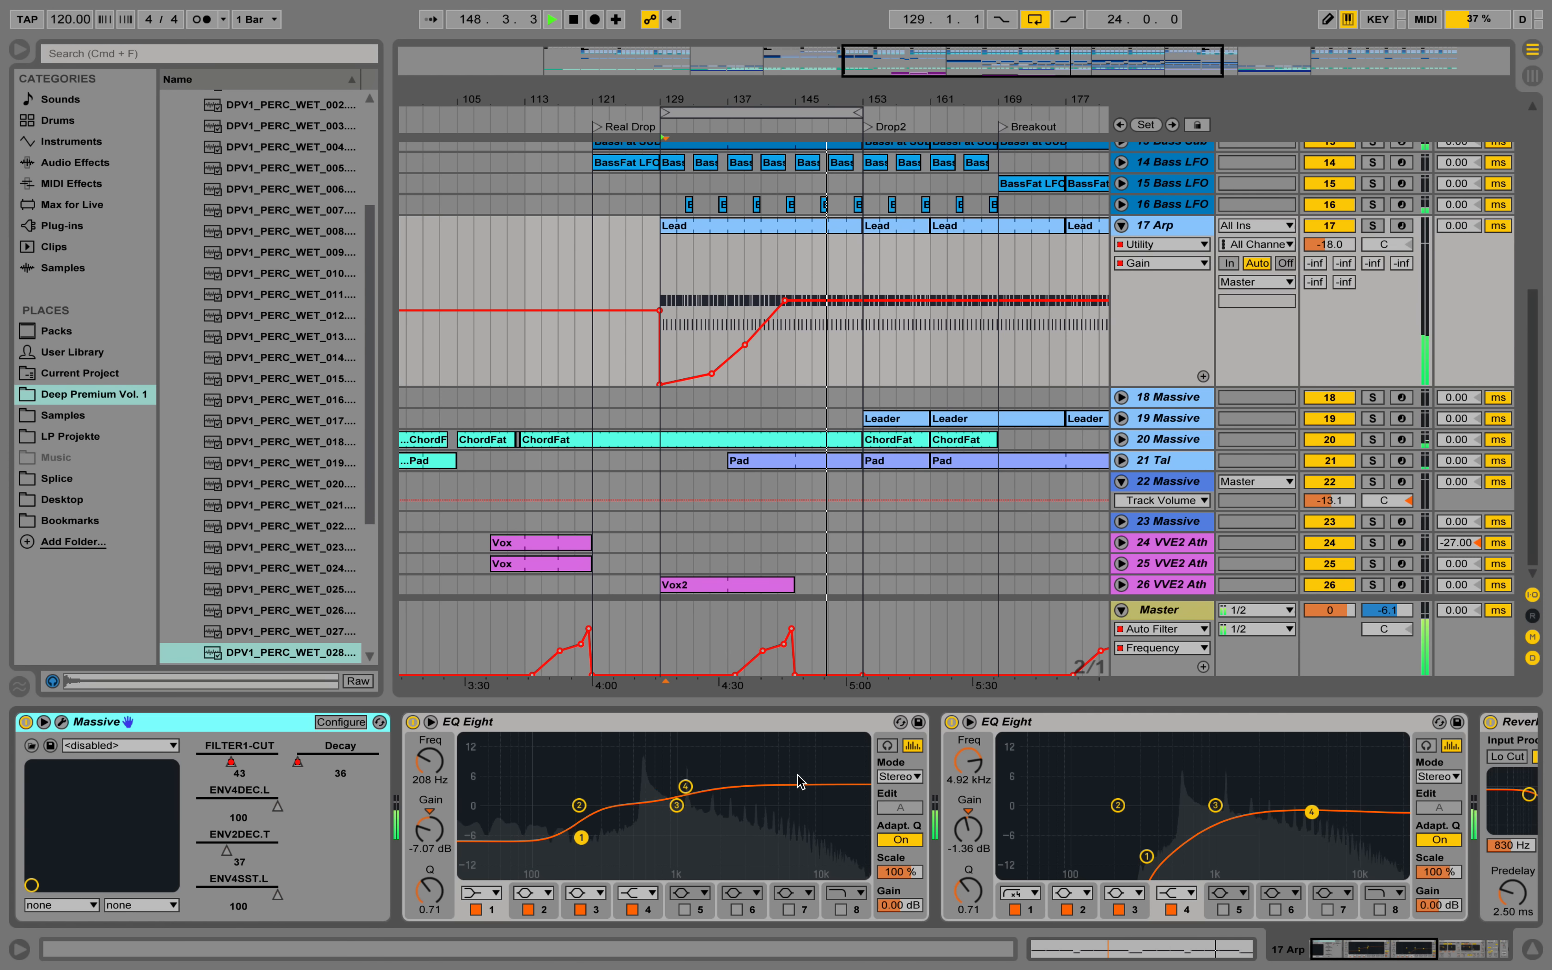
left_click(61, 722)
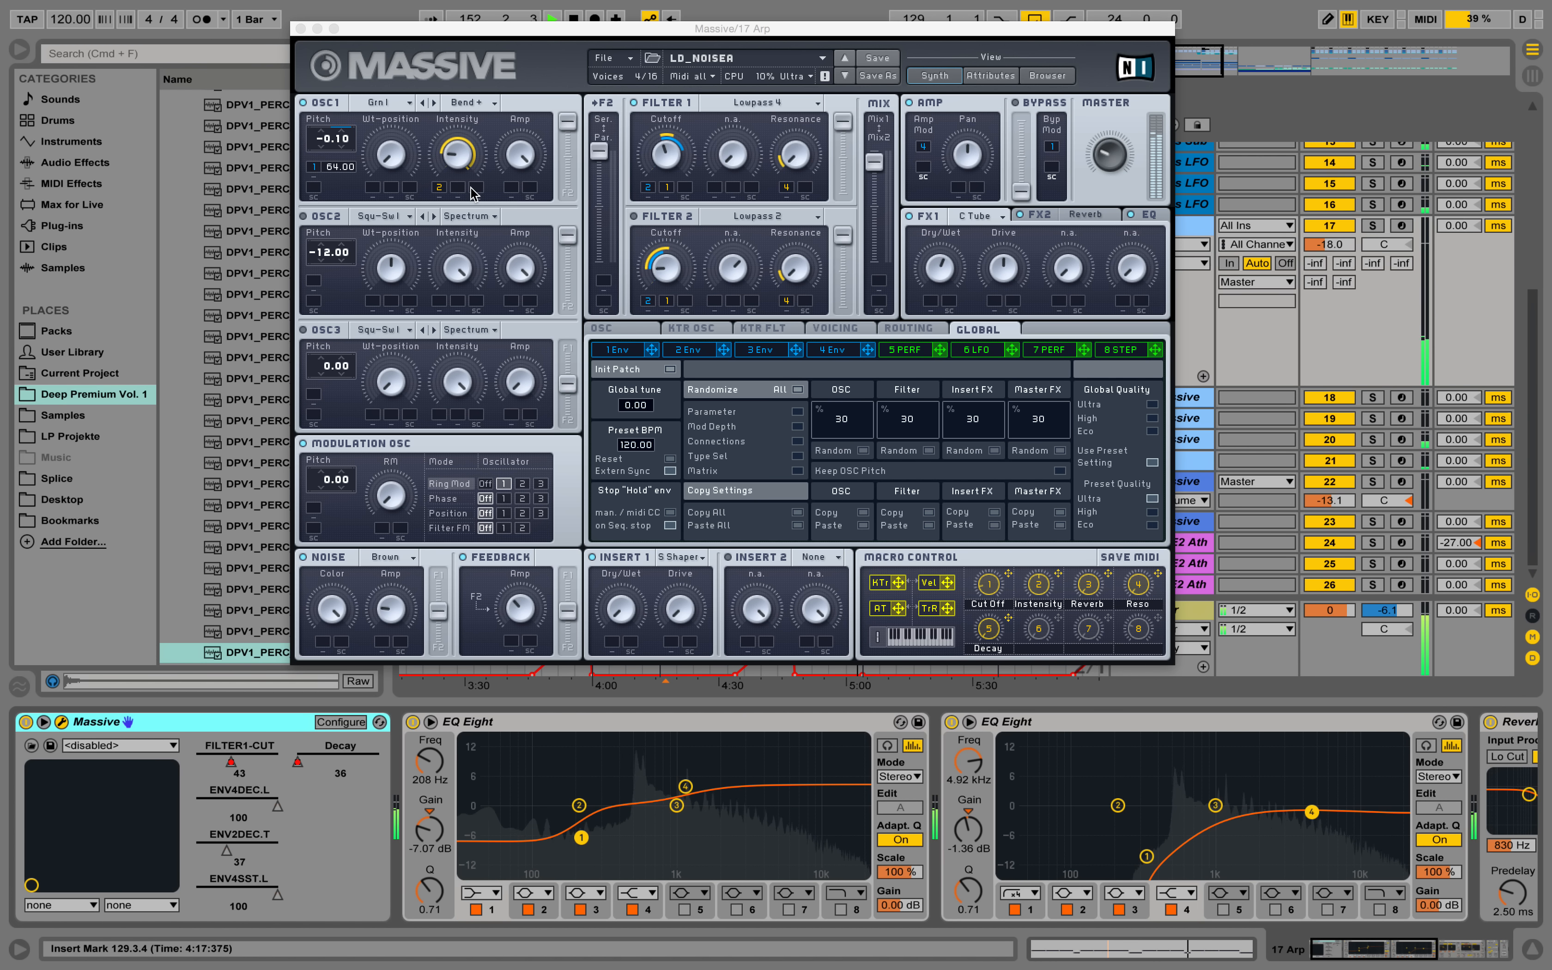
left_click(299, 29)
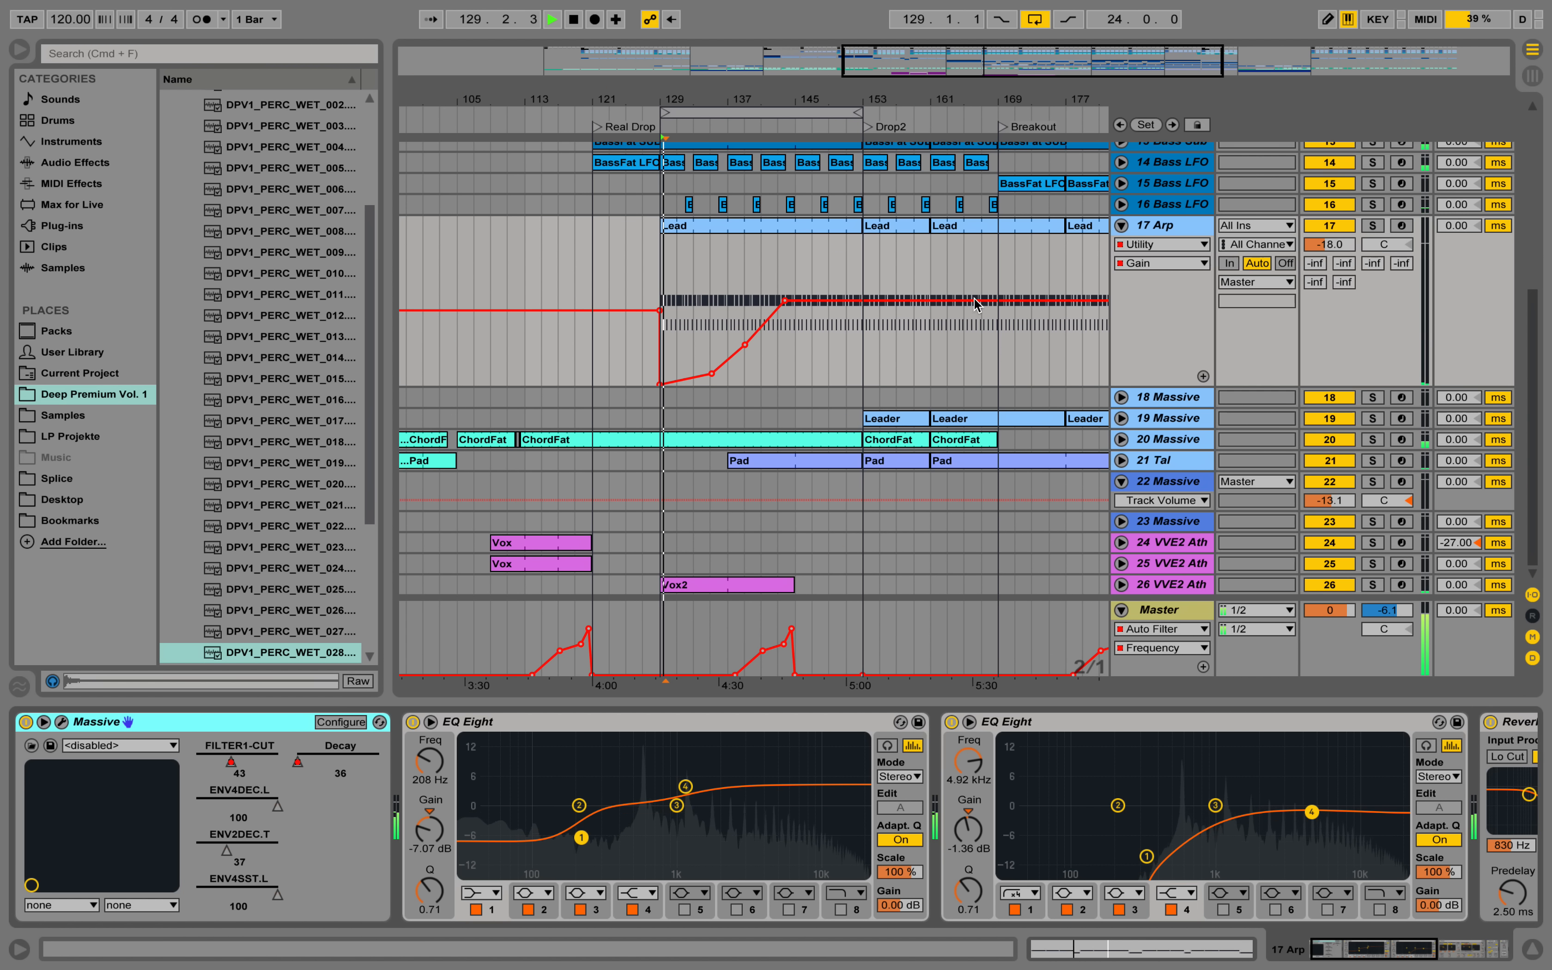
Move the loop to the 16 bars of Drop2 starting at bar 153, and listen to the section before stopping playback.
left_click(863, 332)
key("space")
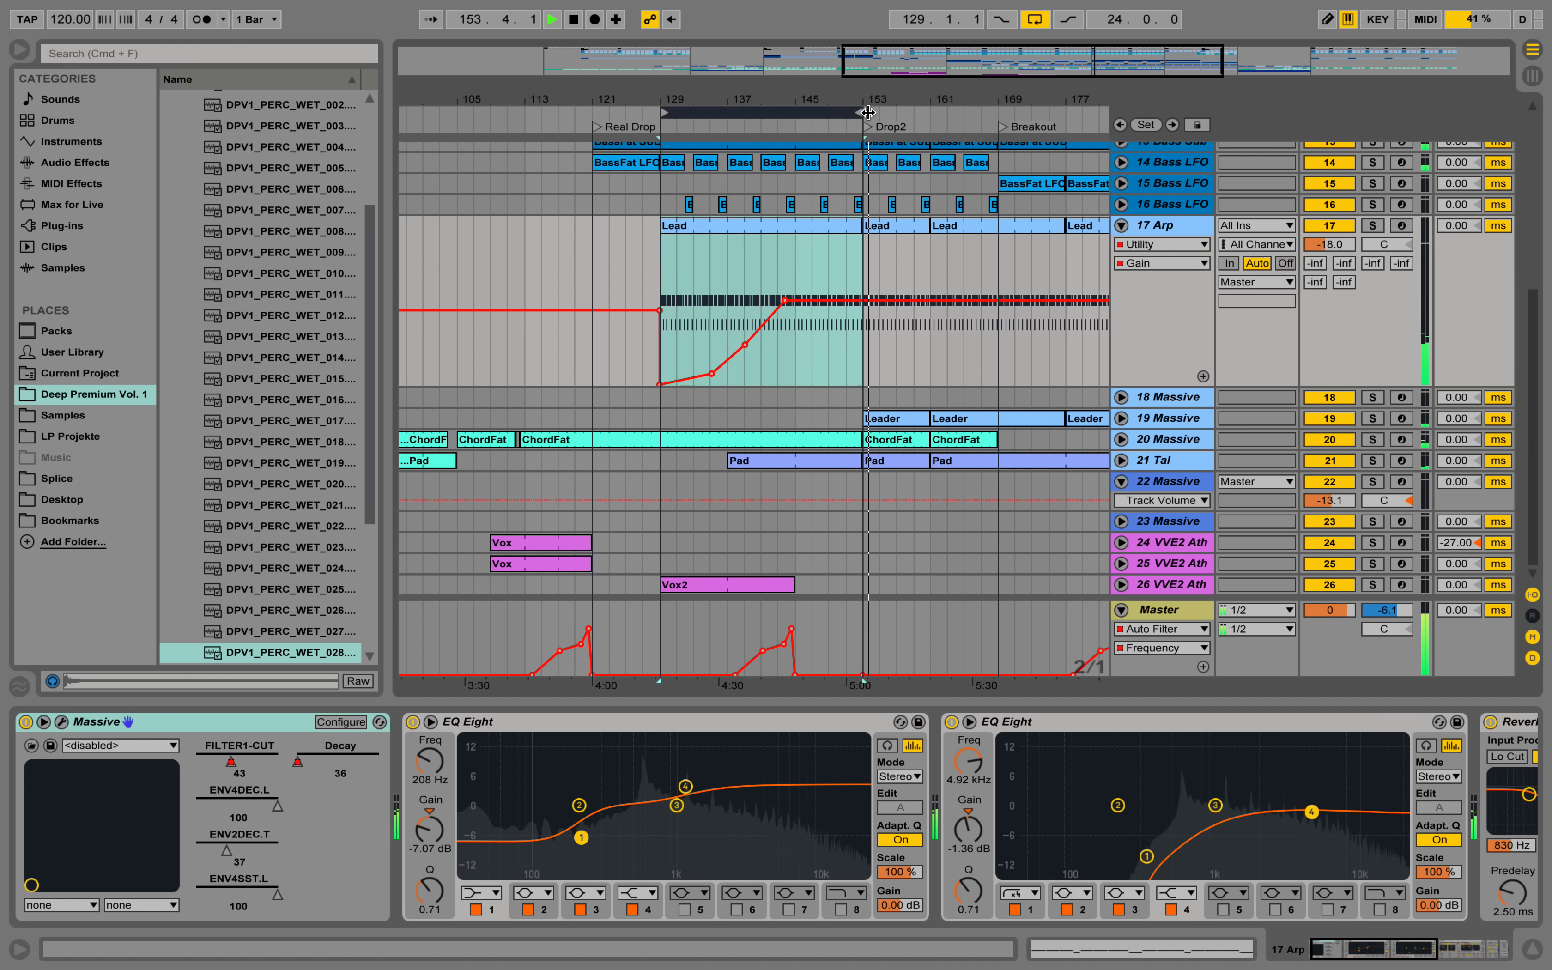
left_click_drag(842, 111, 977, 110)
mouse_move(802, 112)
left_mouse_down()
mouse_move(863, 112)
mouse_move(779, 101)
left_mouse_up()
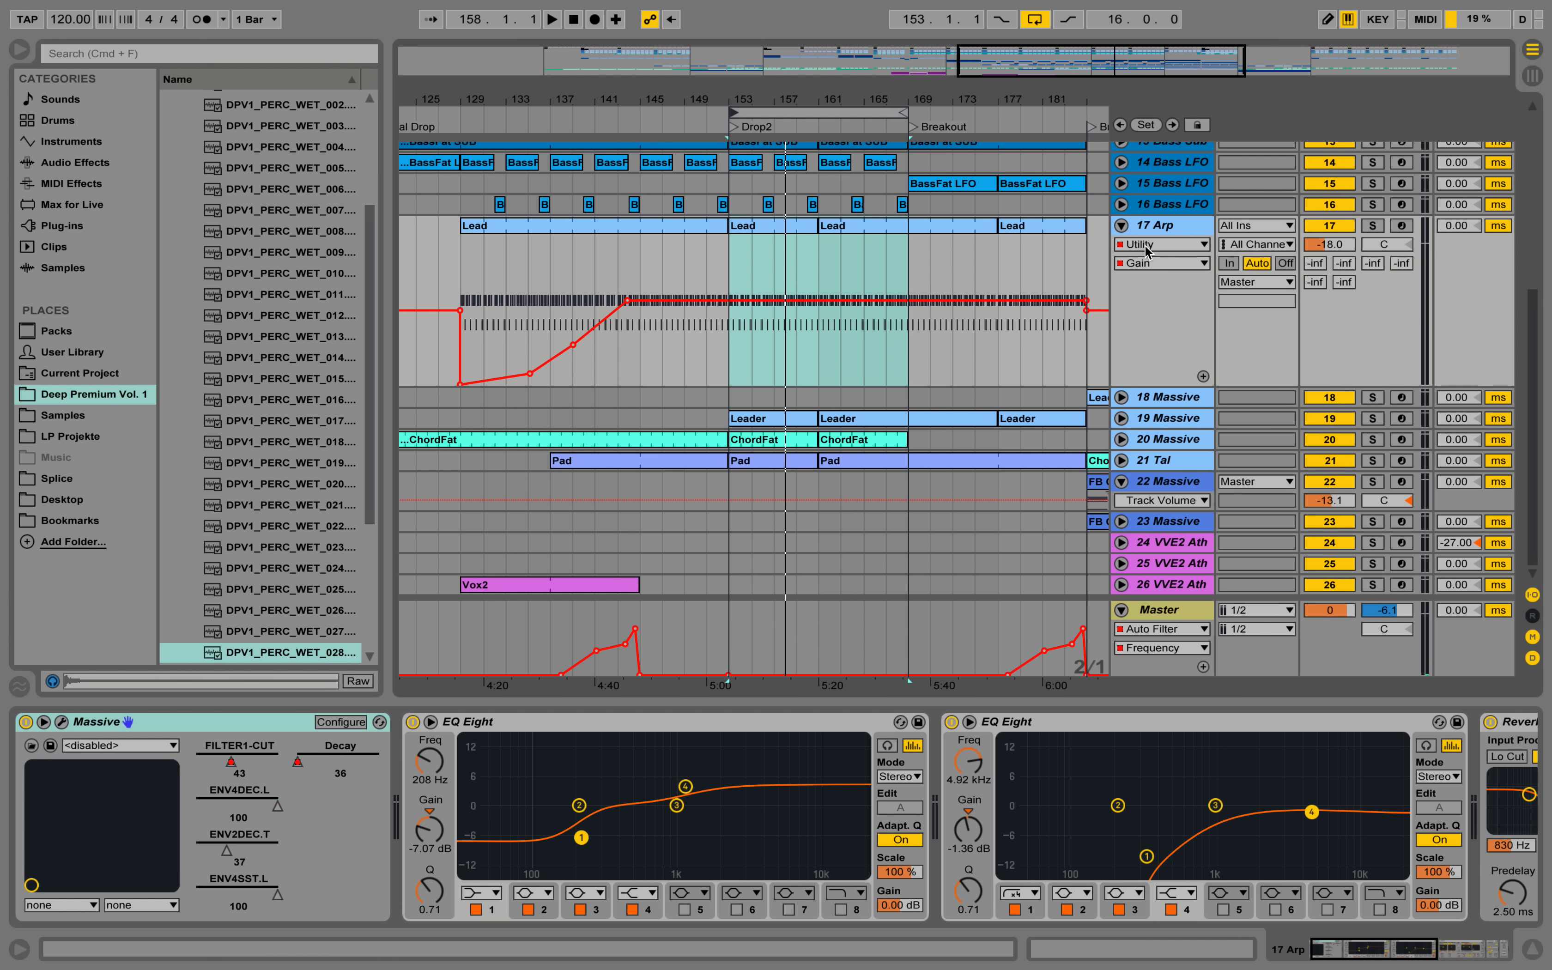
Collapse the 17 Arp track, solo it, and play it briefly from bar 153.
left_click(1122, 226)
scroll(1108, 370, "up", 1)
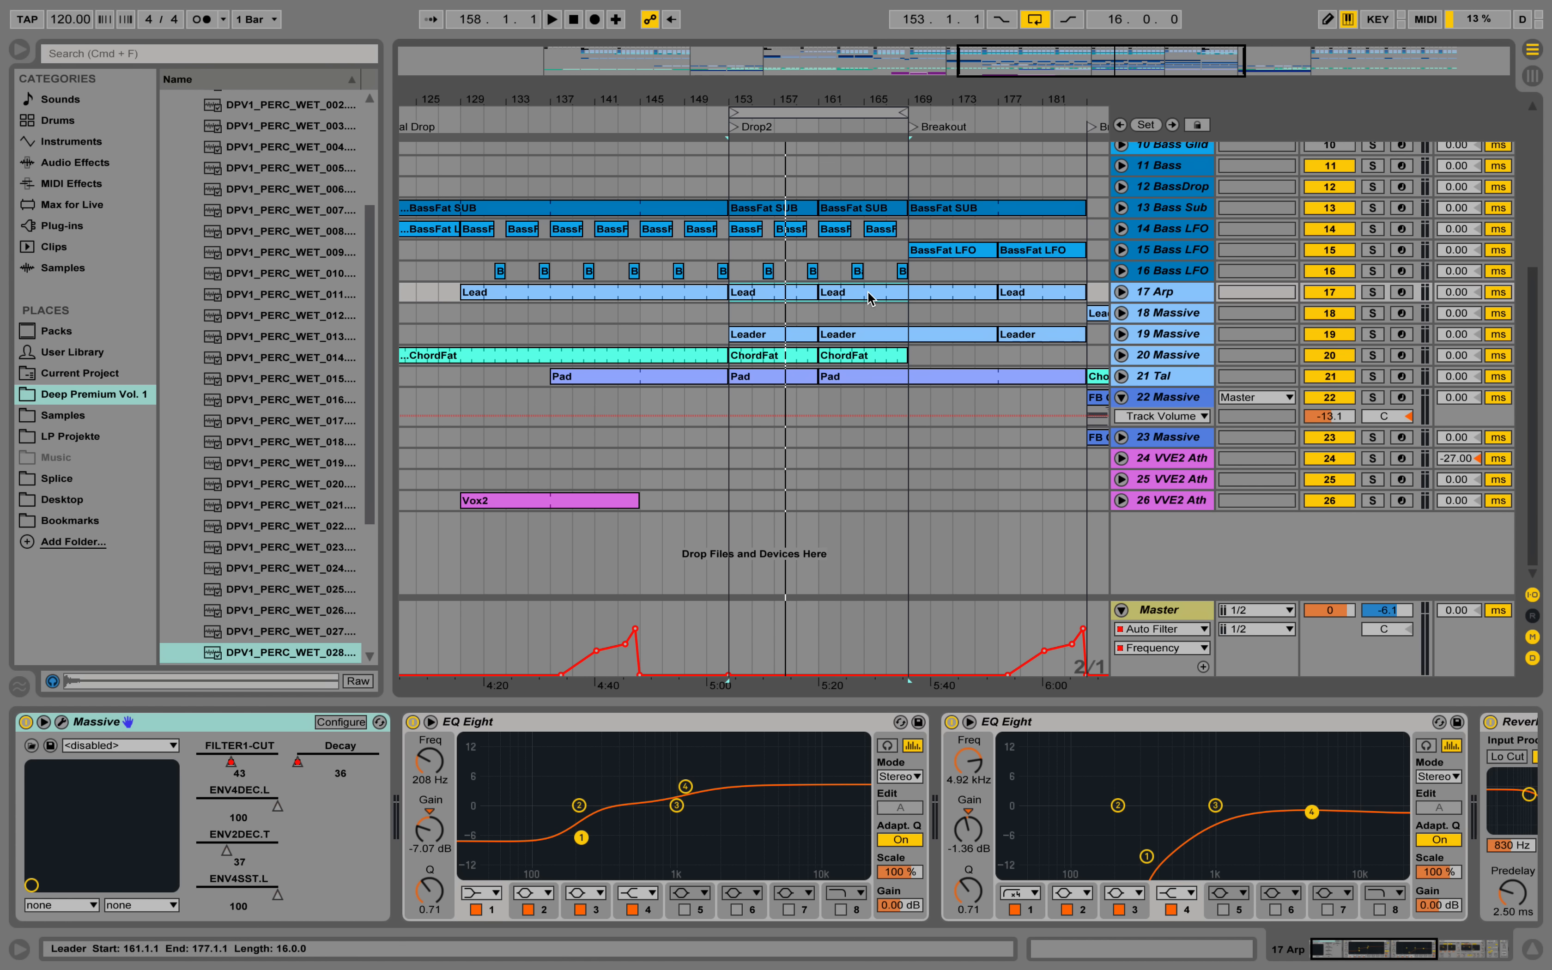
left_click(1379, 294)
key("space")
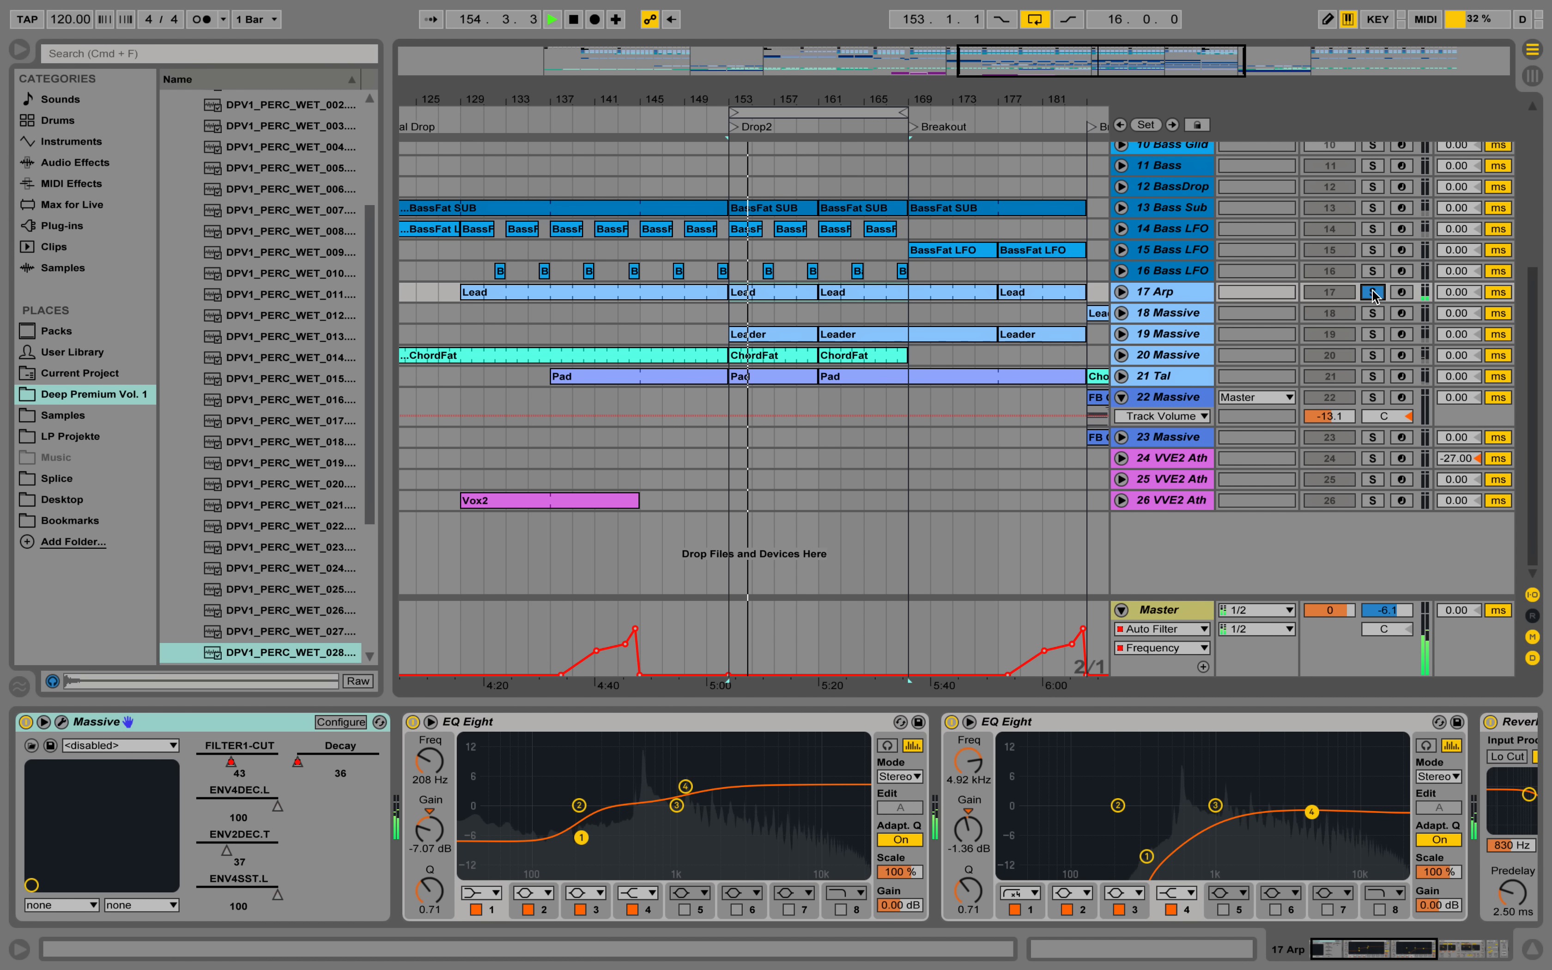
key("space")
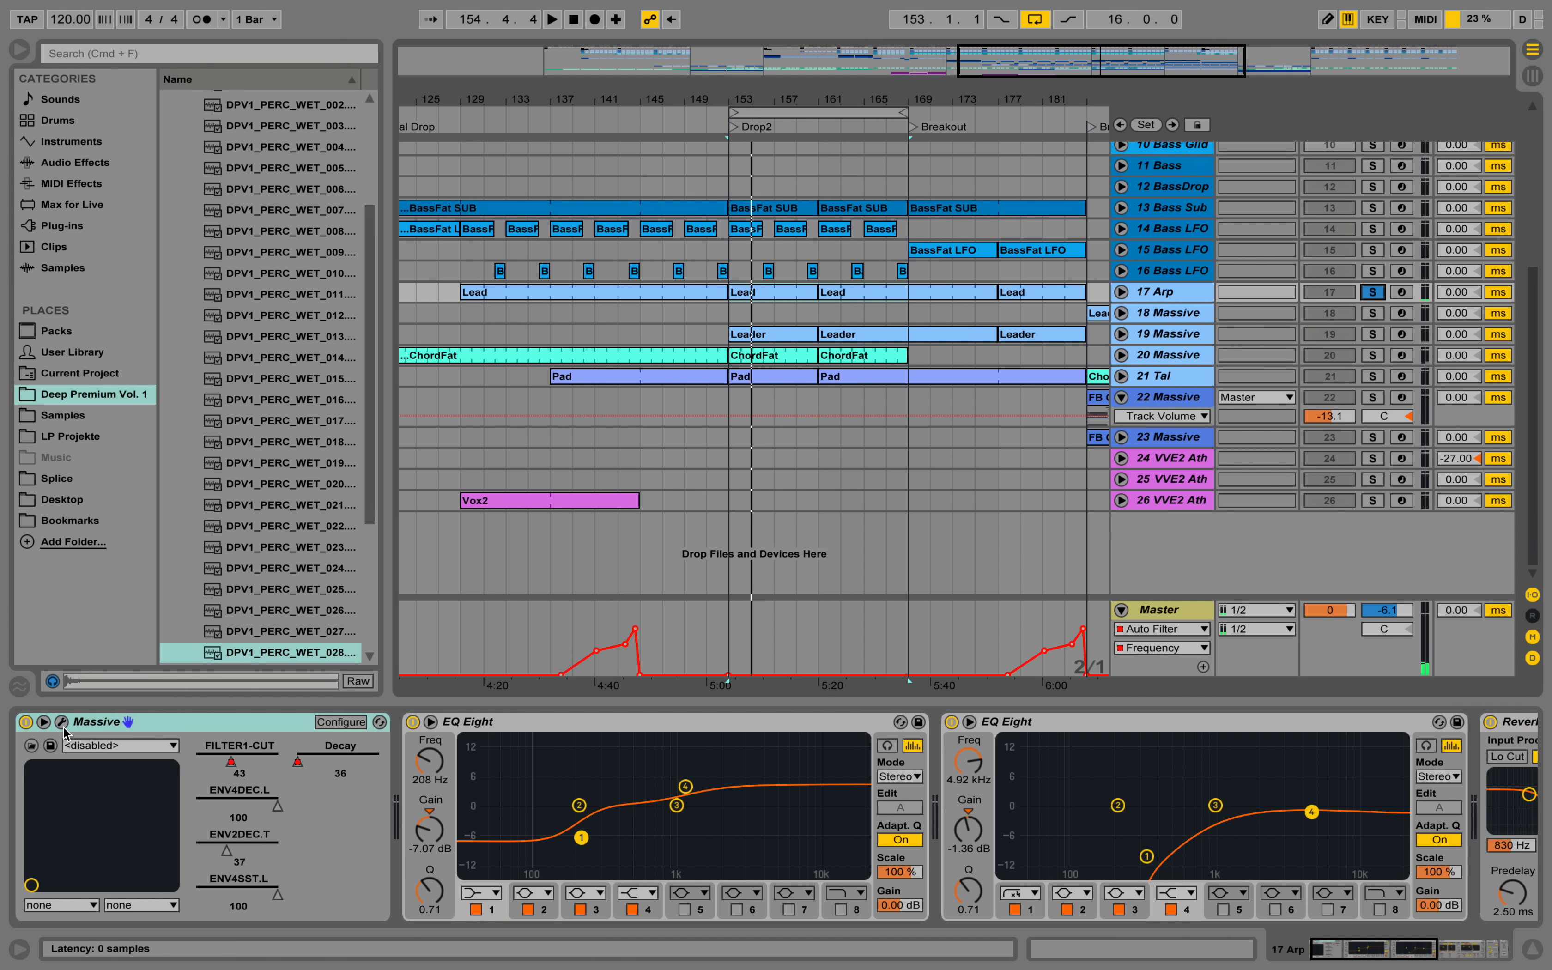
Inspect the 1 Env envelope of the 17 Arp LD_NOISER Massive patch while playing the soloed track from bar 153.
left_click(63, 722)
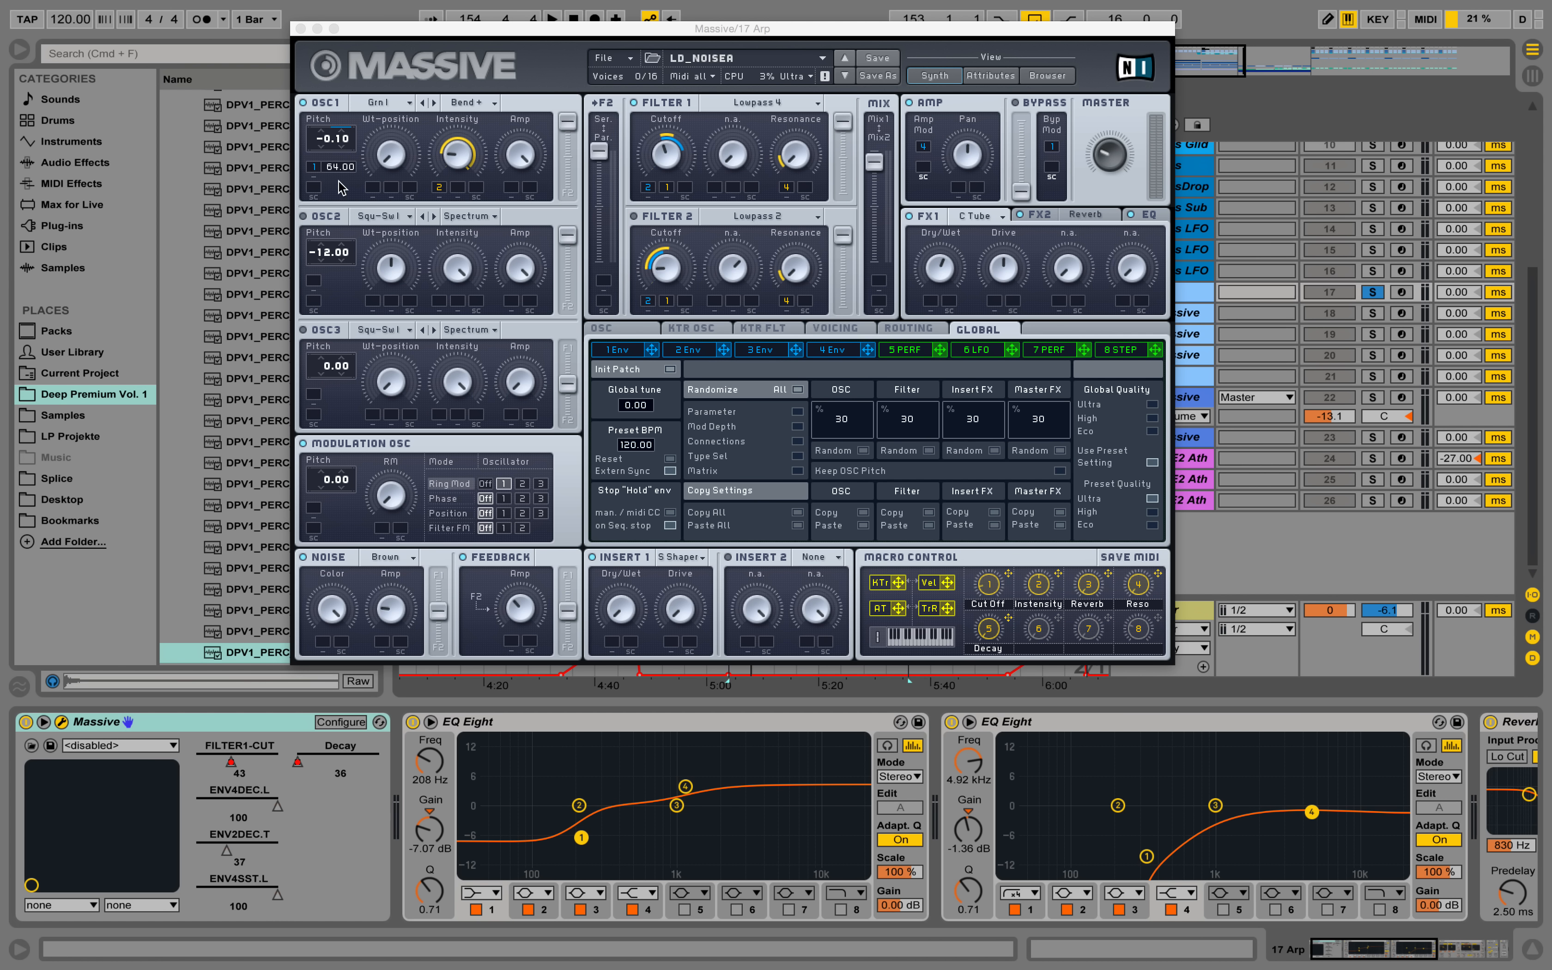
left_click(630, 351)
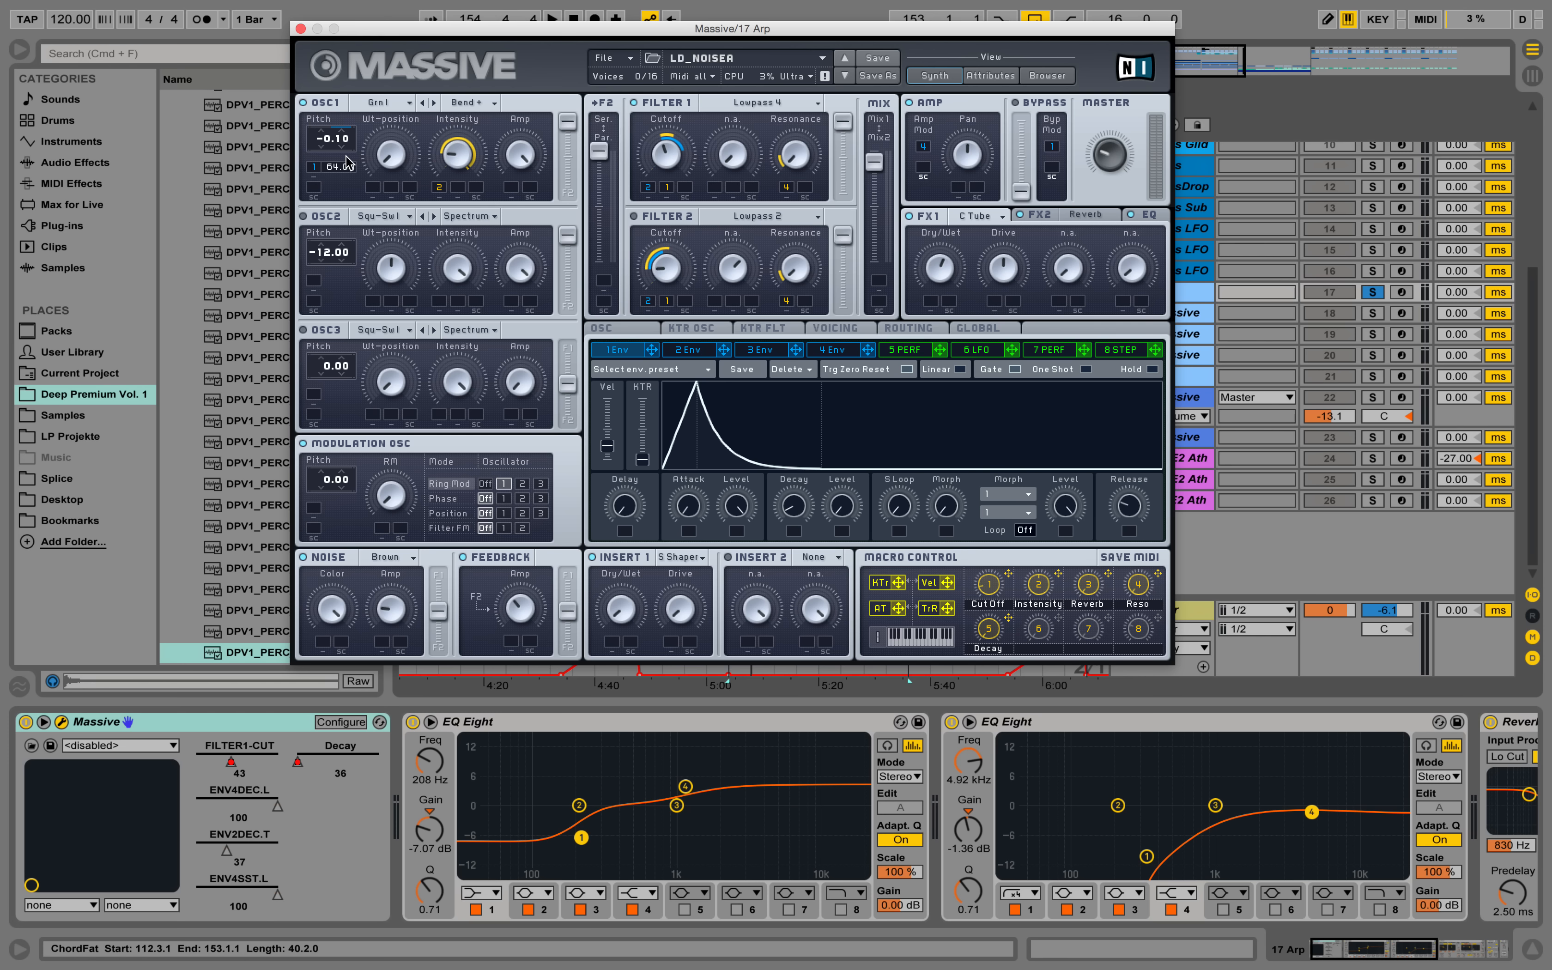
key("space")
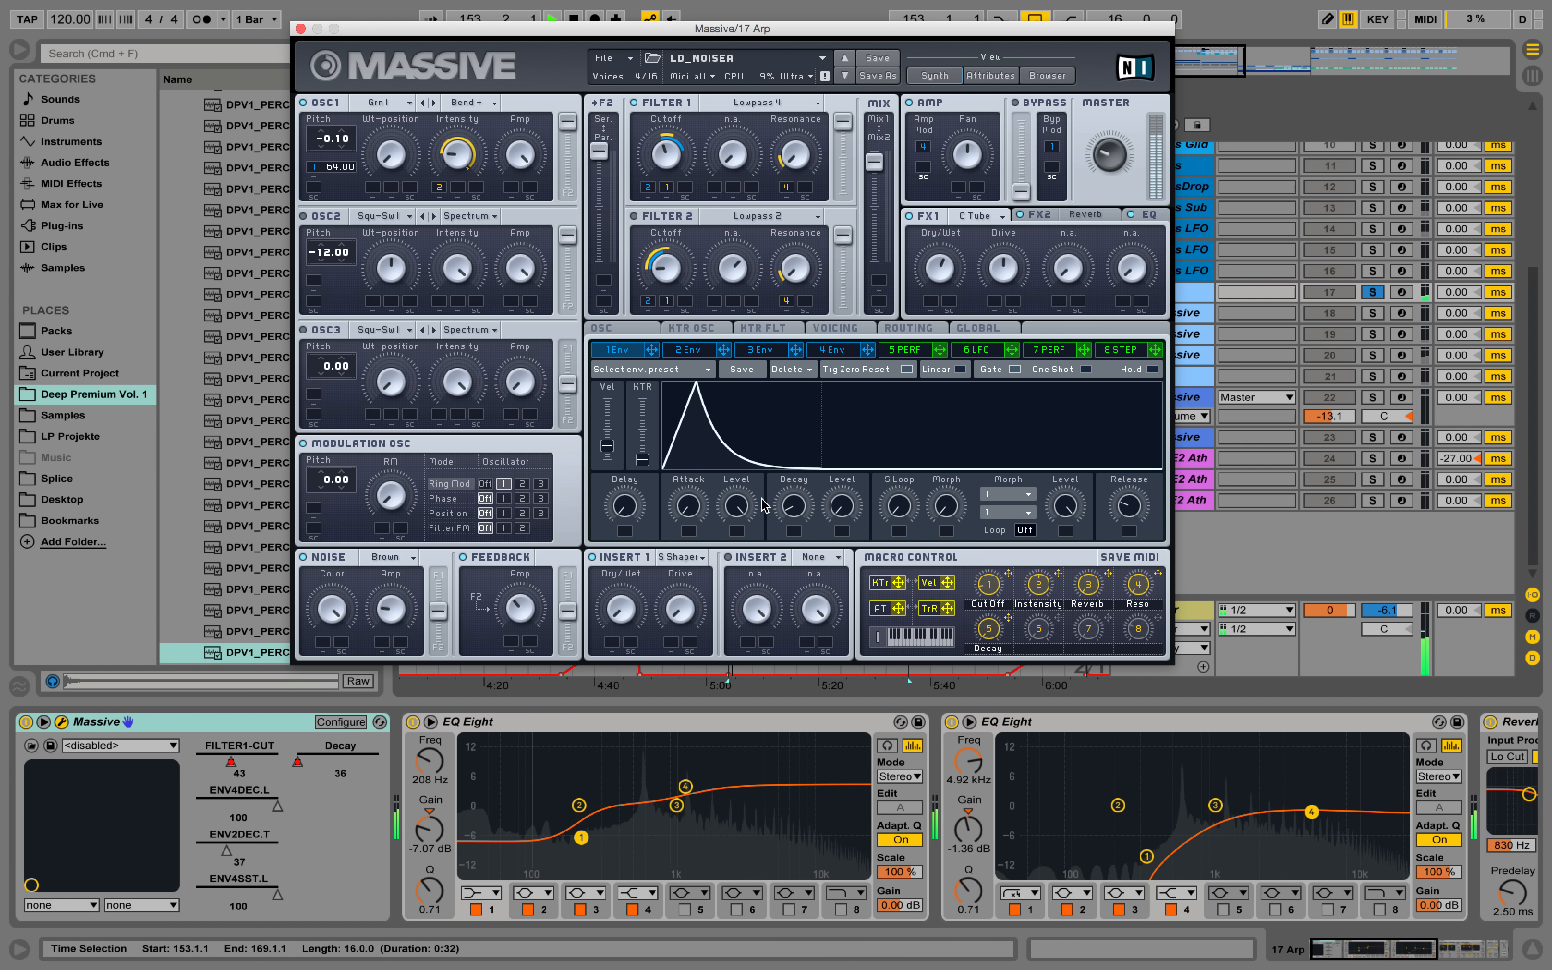
left_click_drag(772, 664, 780, 592)
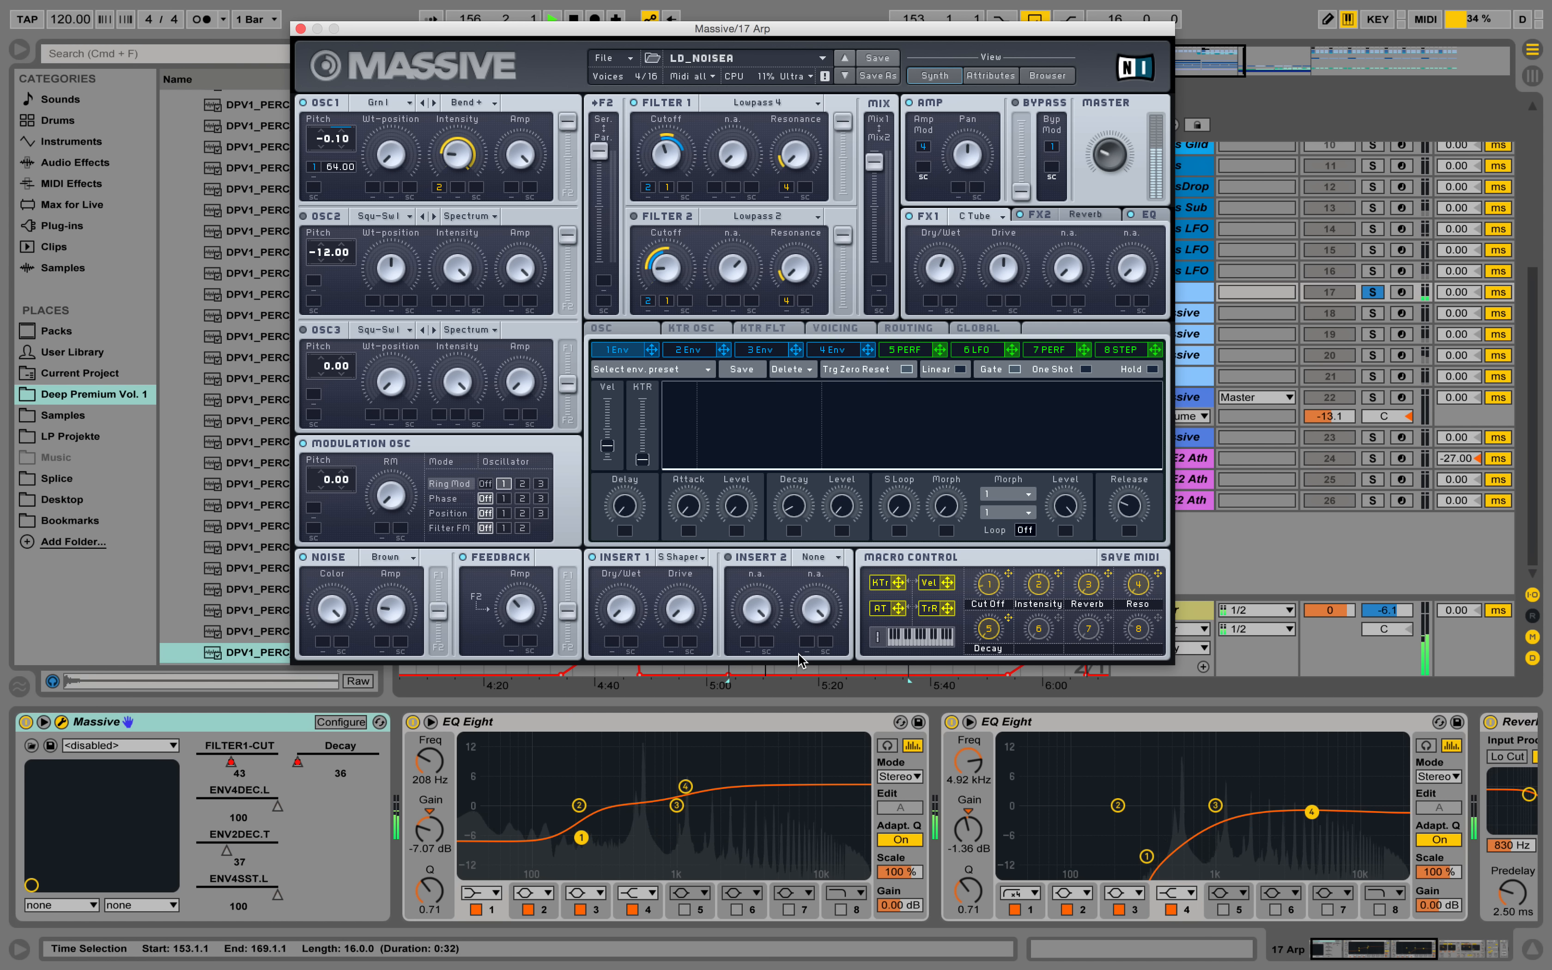
left_click_drag(802, 661, 768, 504)
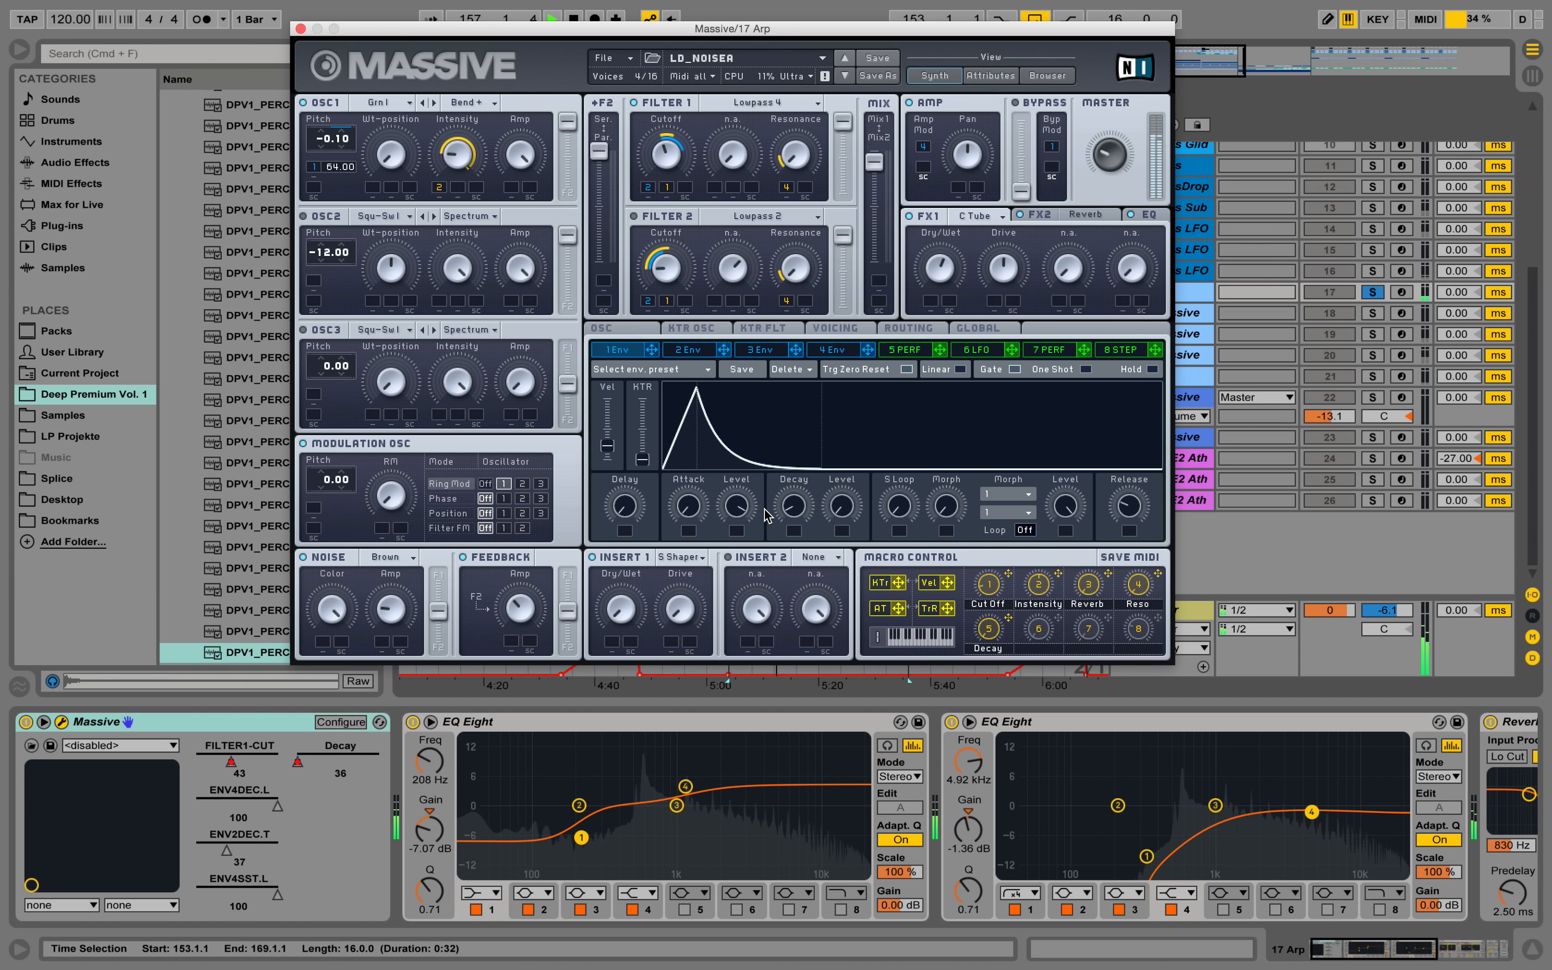
Close the Massive synth window and unsolo the 17 Arp track.
left_click(301, 29)
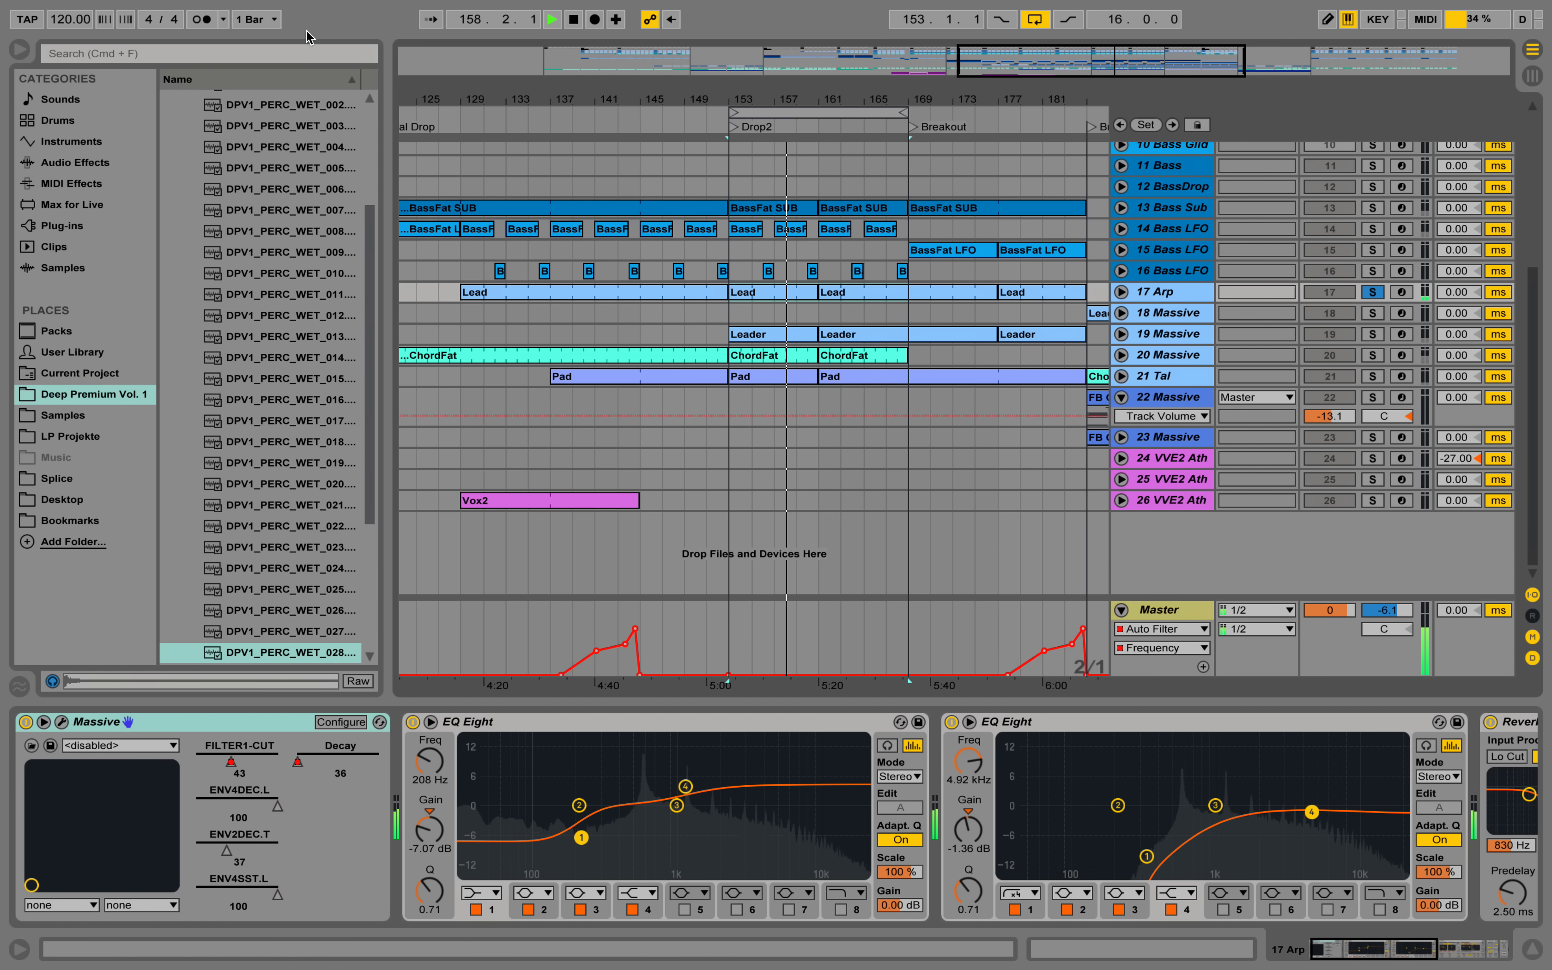
left_click(1374, 292)
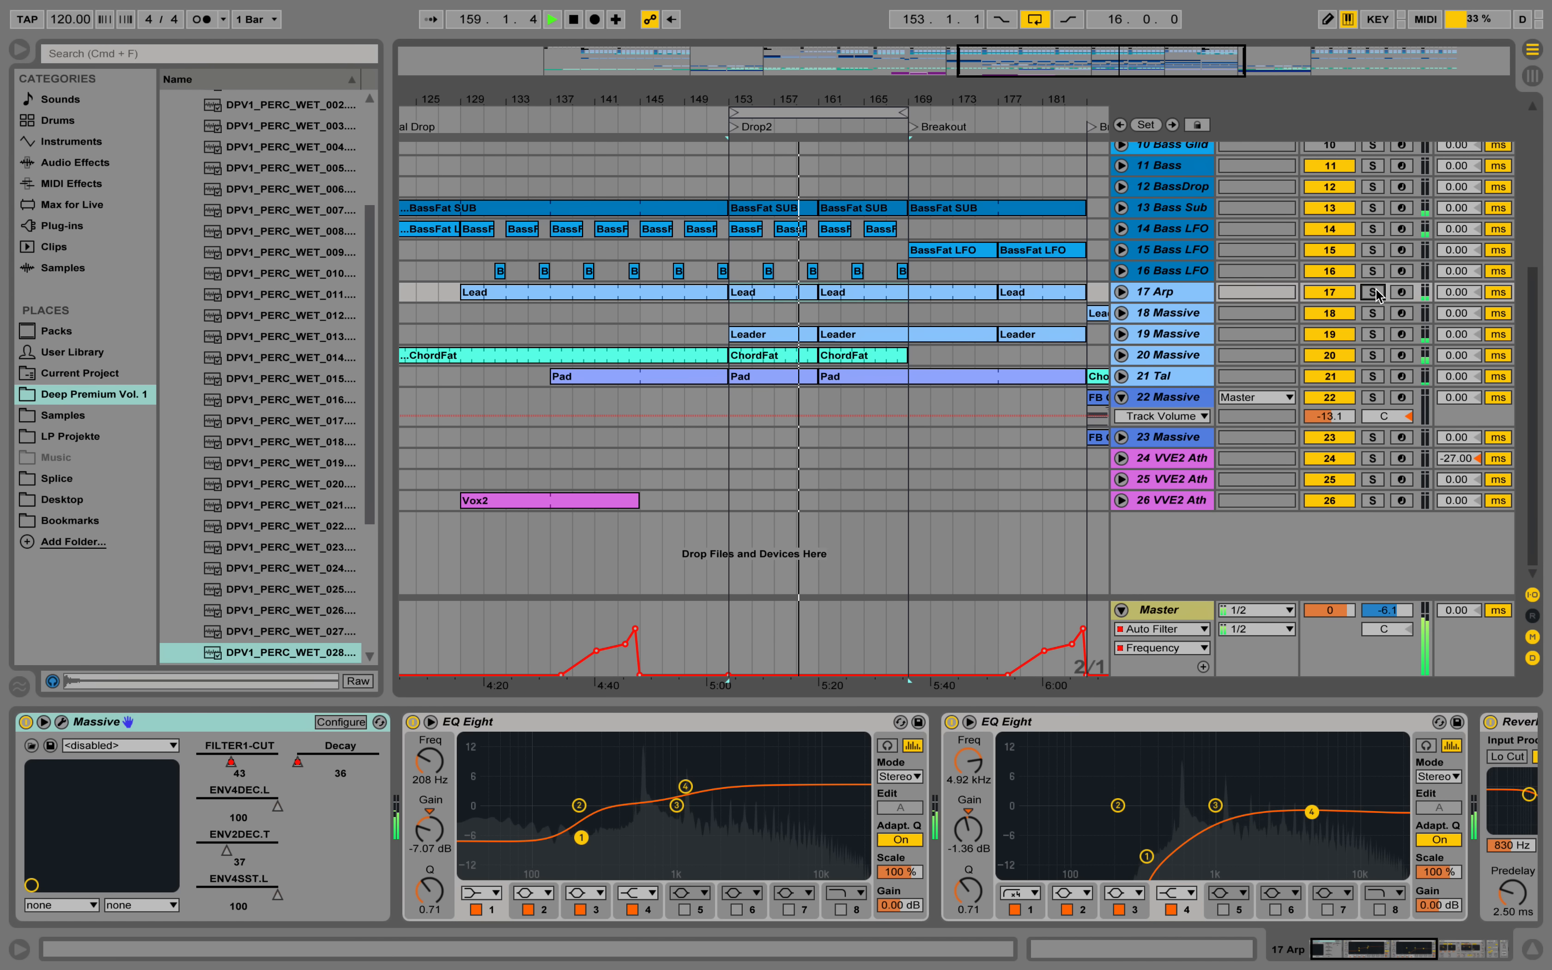
Solo the 19 Massive track during playback, bring up its device chain, and unsolo it after listening.
left_click(1373, 335)
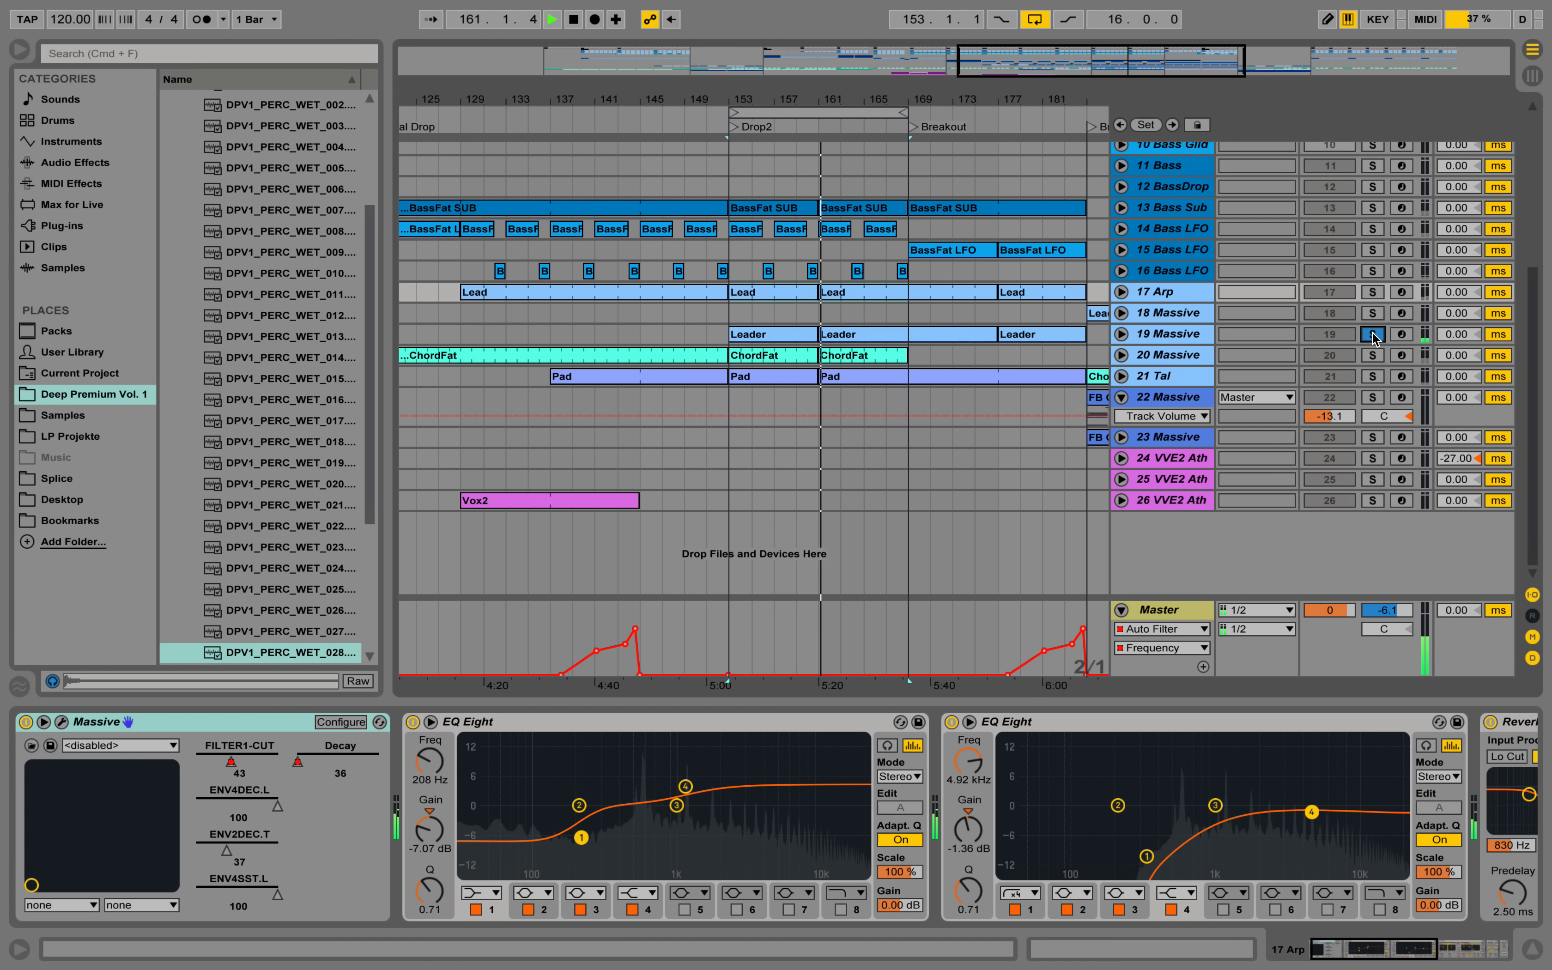
left_click(1179, 335)
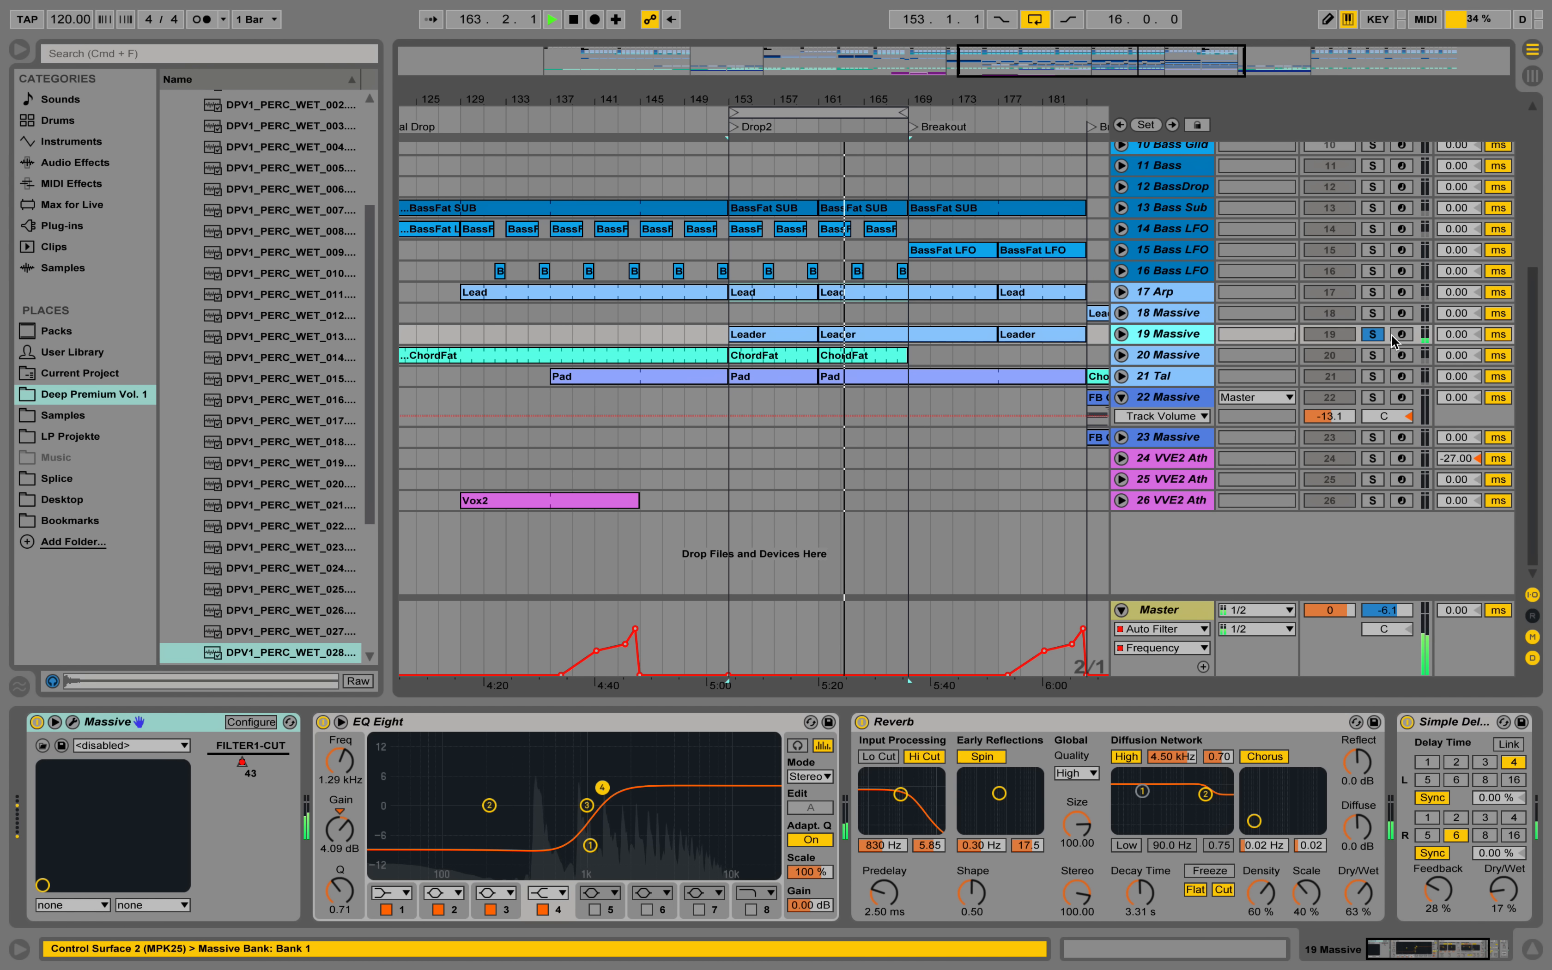
left_click(1372, 335)
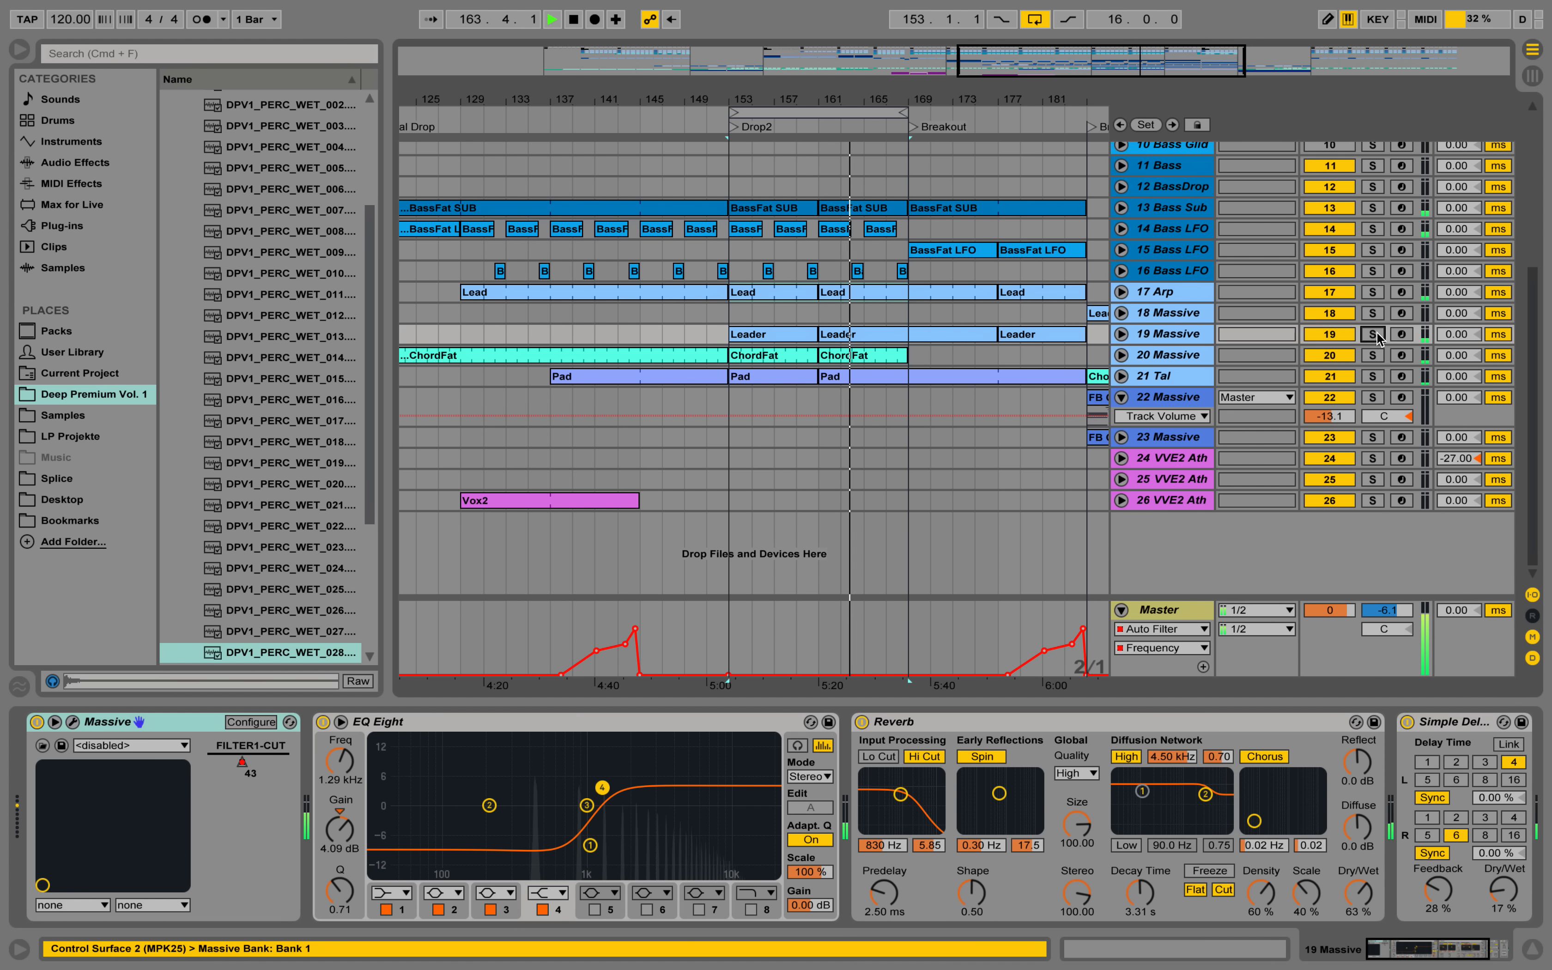
Expand the 19 Massive track and examine the notes of its Leader clip at bar 161, returning to the device chain.
left_click(1121, 334)
double_click(871, 335)
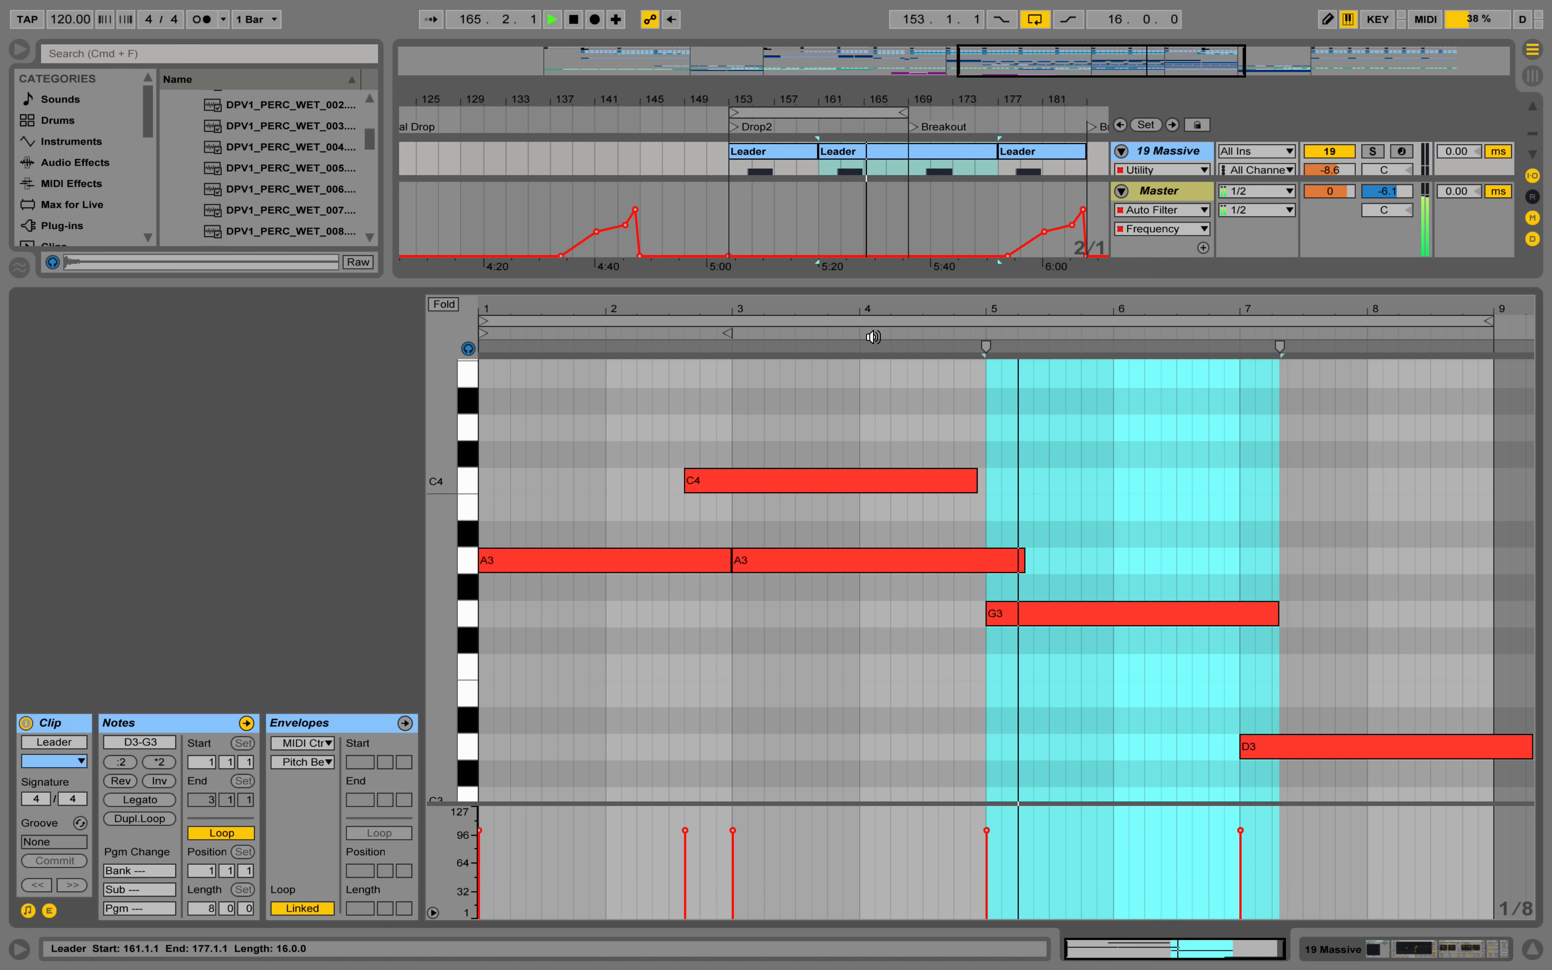
left_click(1065, 454)
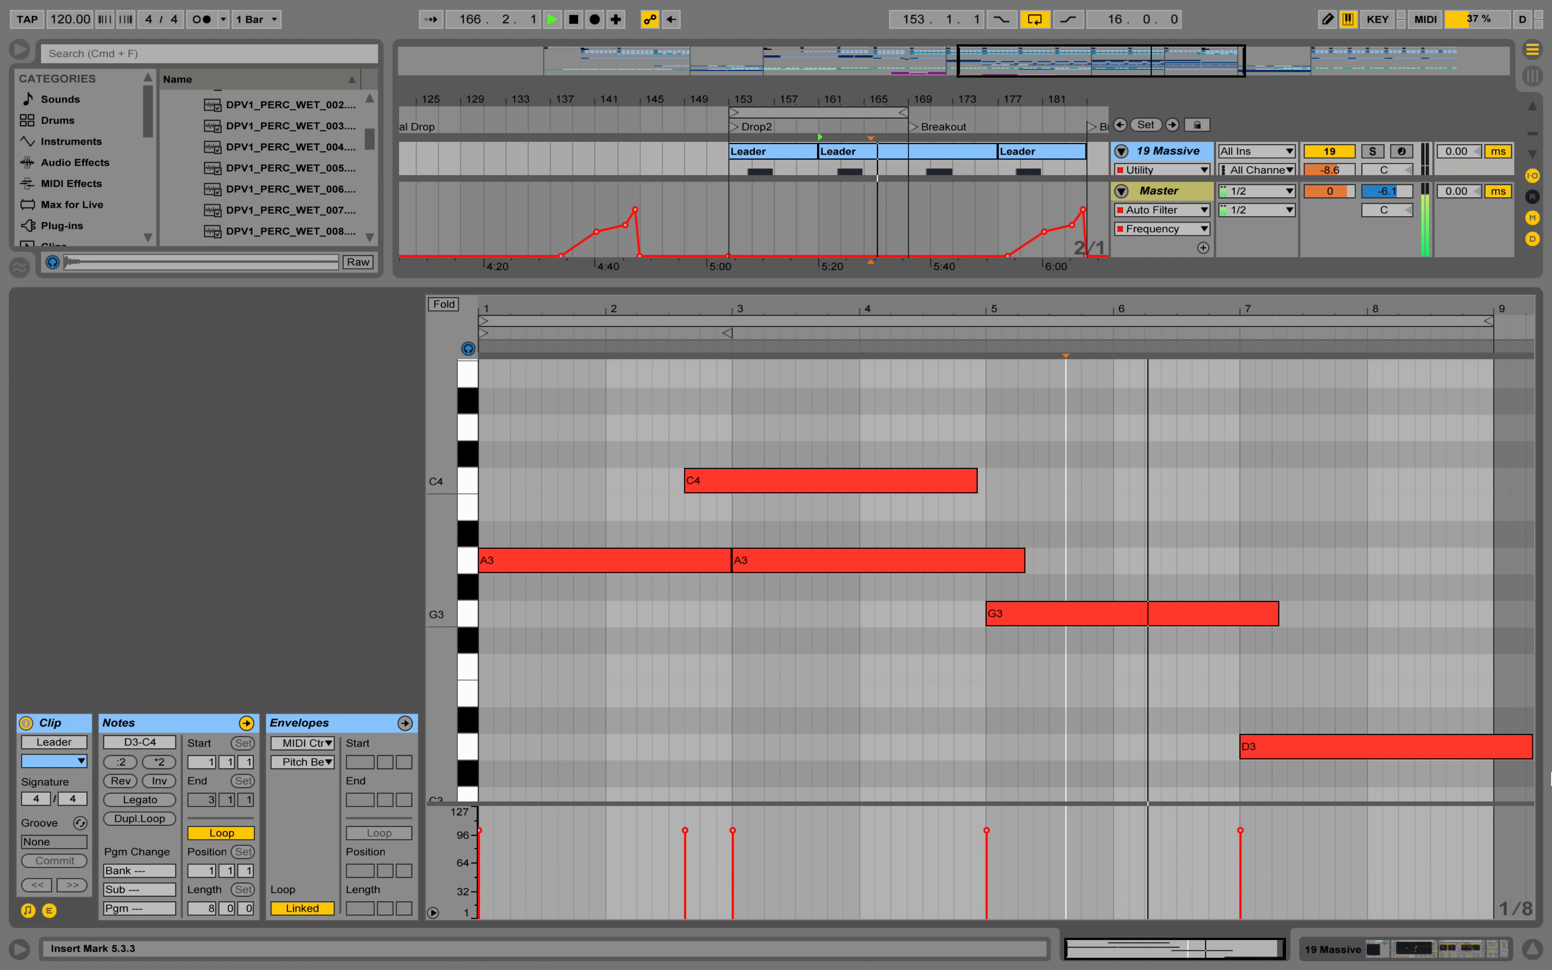
left_click(1417, 956)
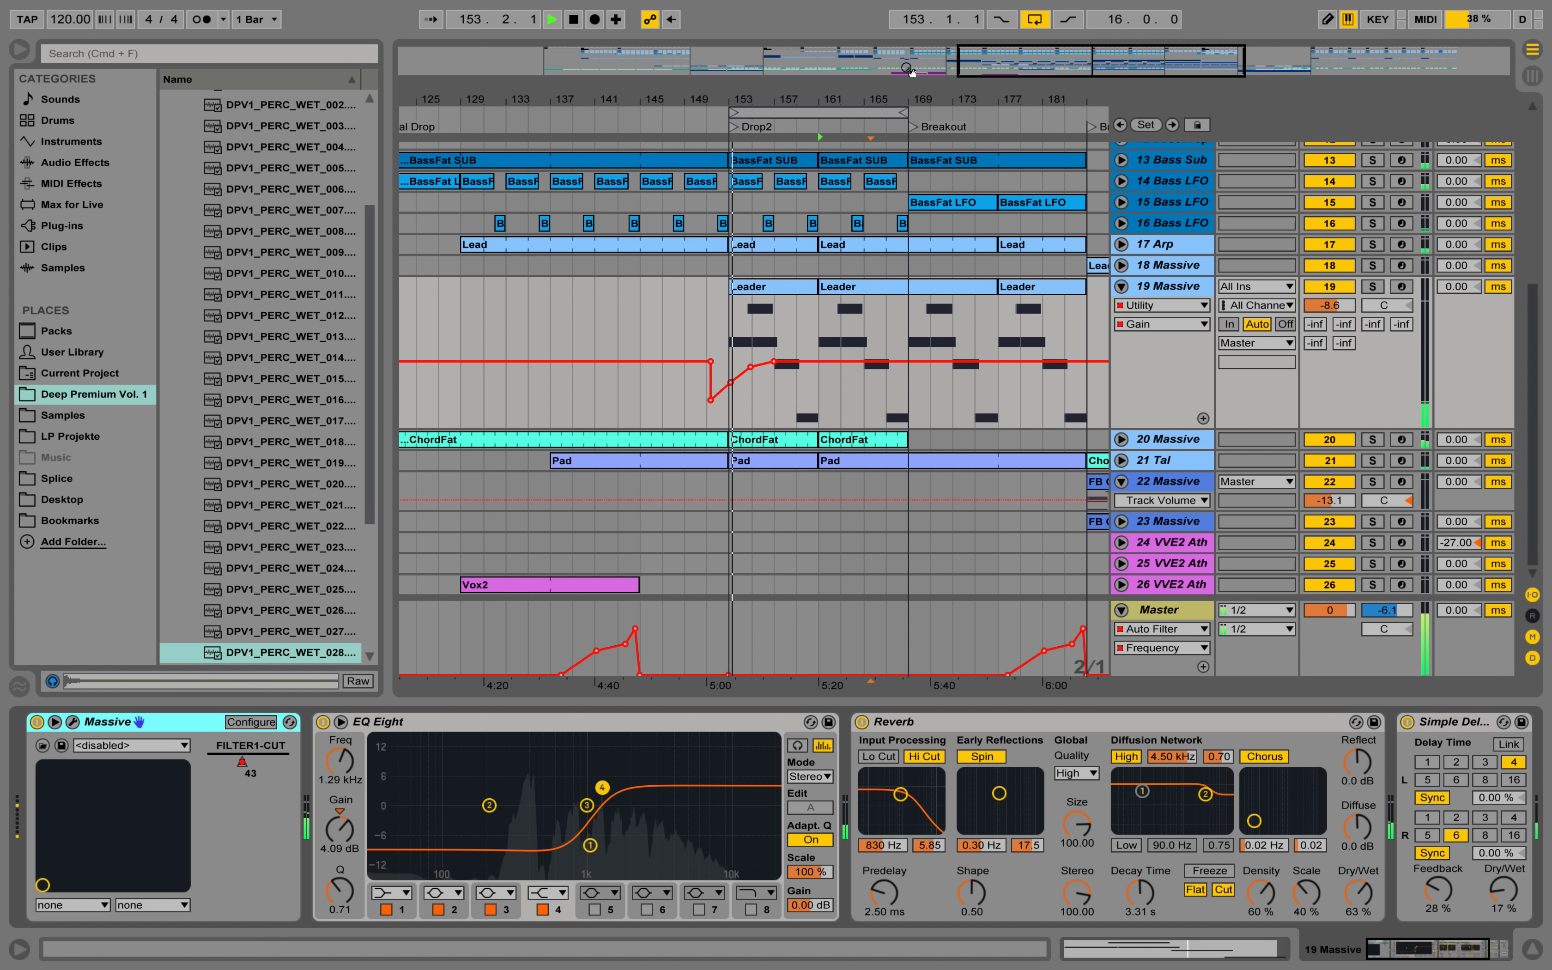
Collapse the 19 Massive track and stop playback.
key("minus")
key("minus")
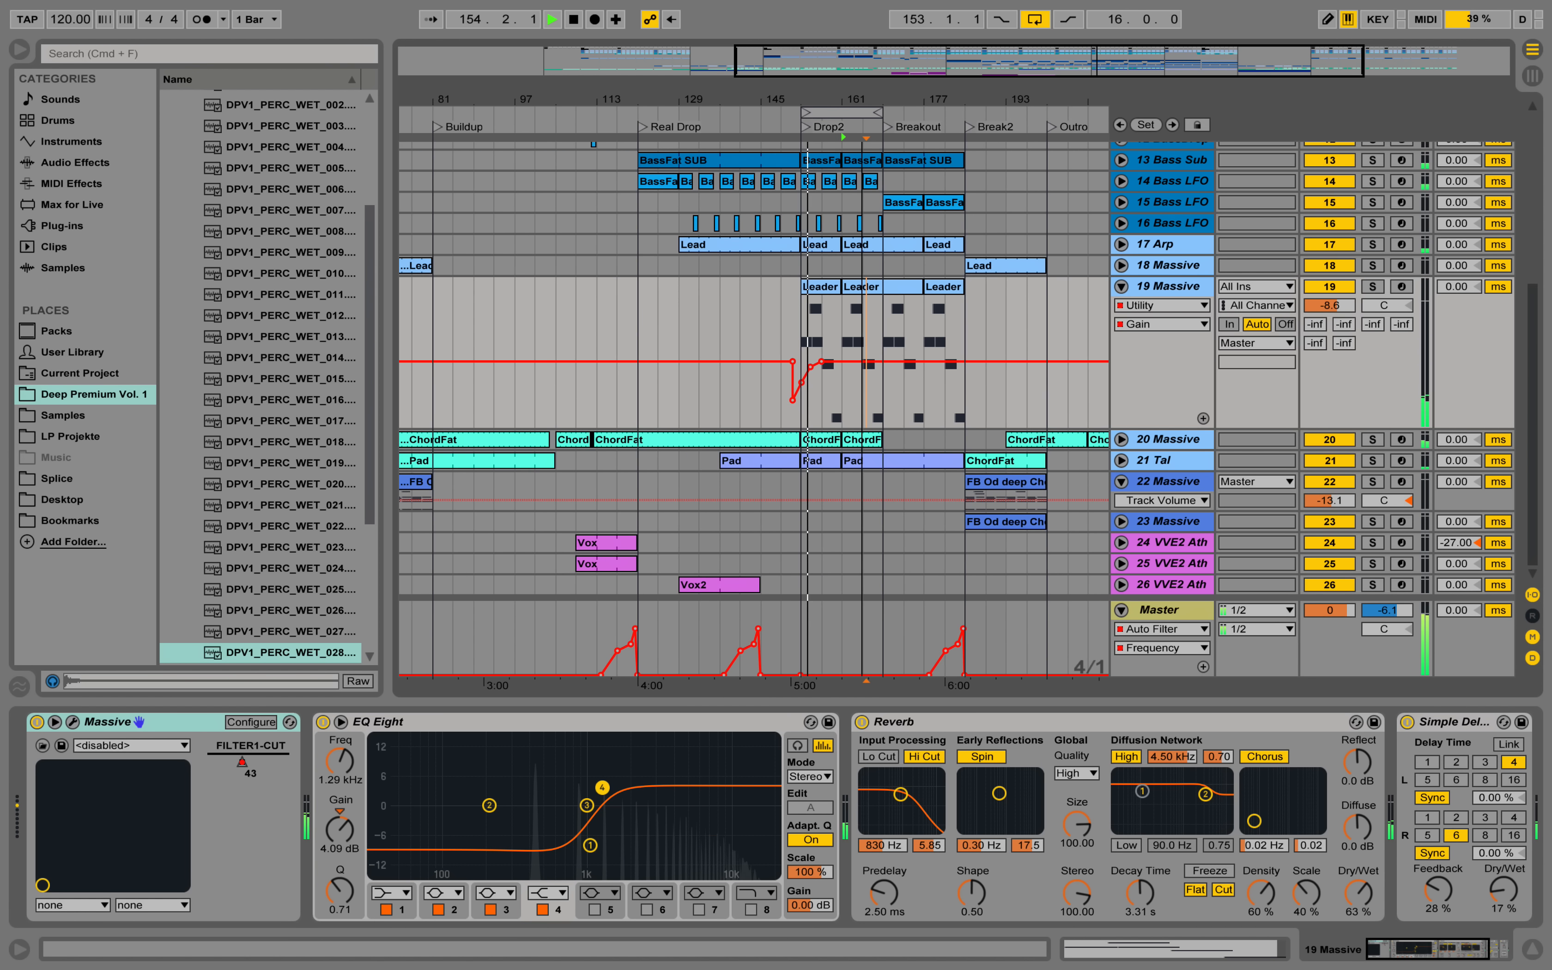
left_click(1121, 290)
key("space")
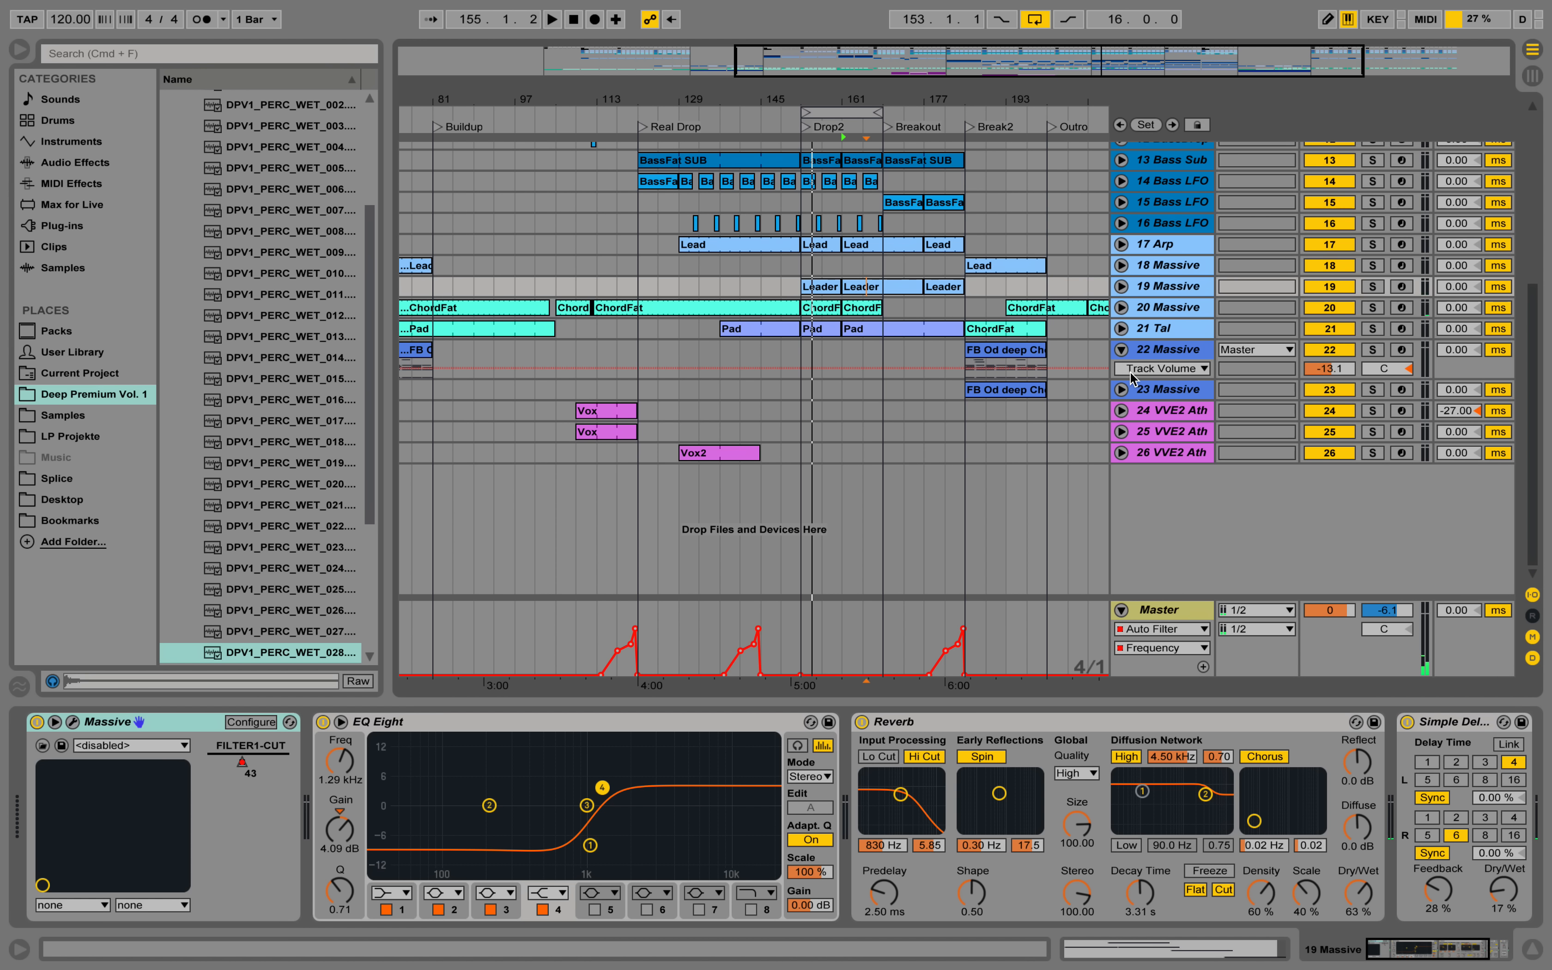
Go back to the bars around the Break and Buildup markers and collapse the expanded Tom track.
scroll(1101, 328, "up", 5)
left_click_drag(813, 97, 865, 71)
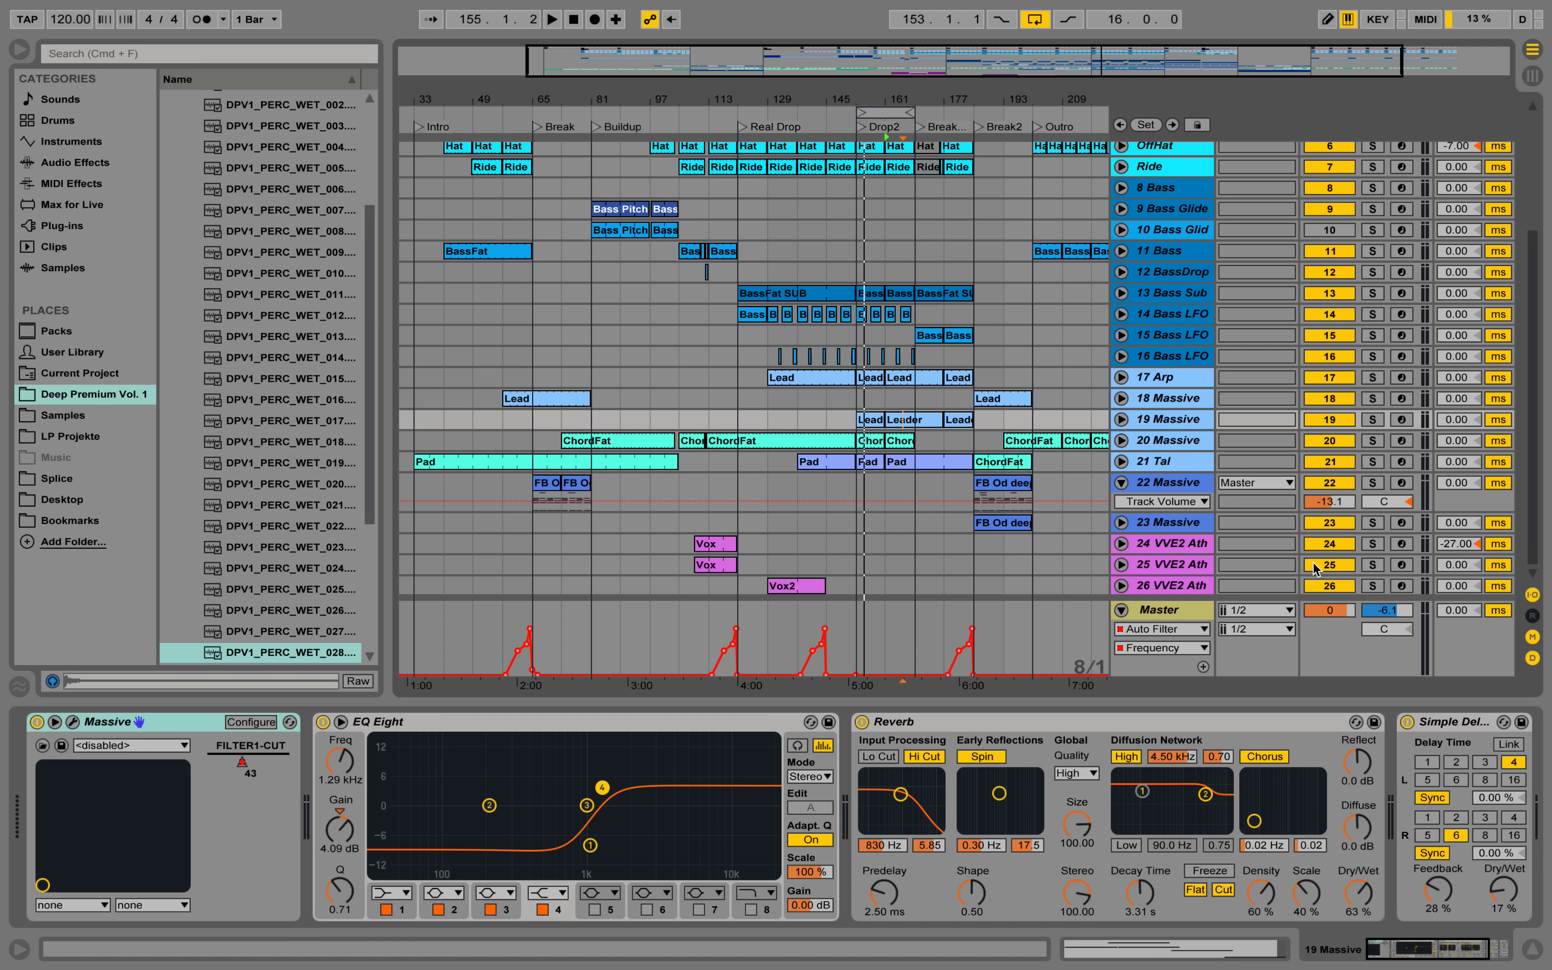
left_click_drag(560, 90, 801, 106)
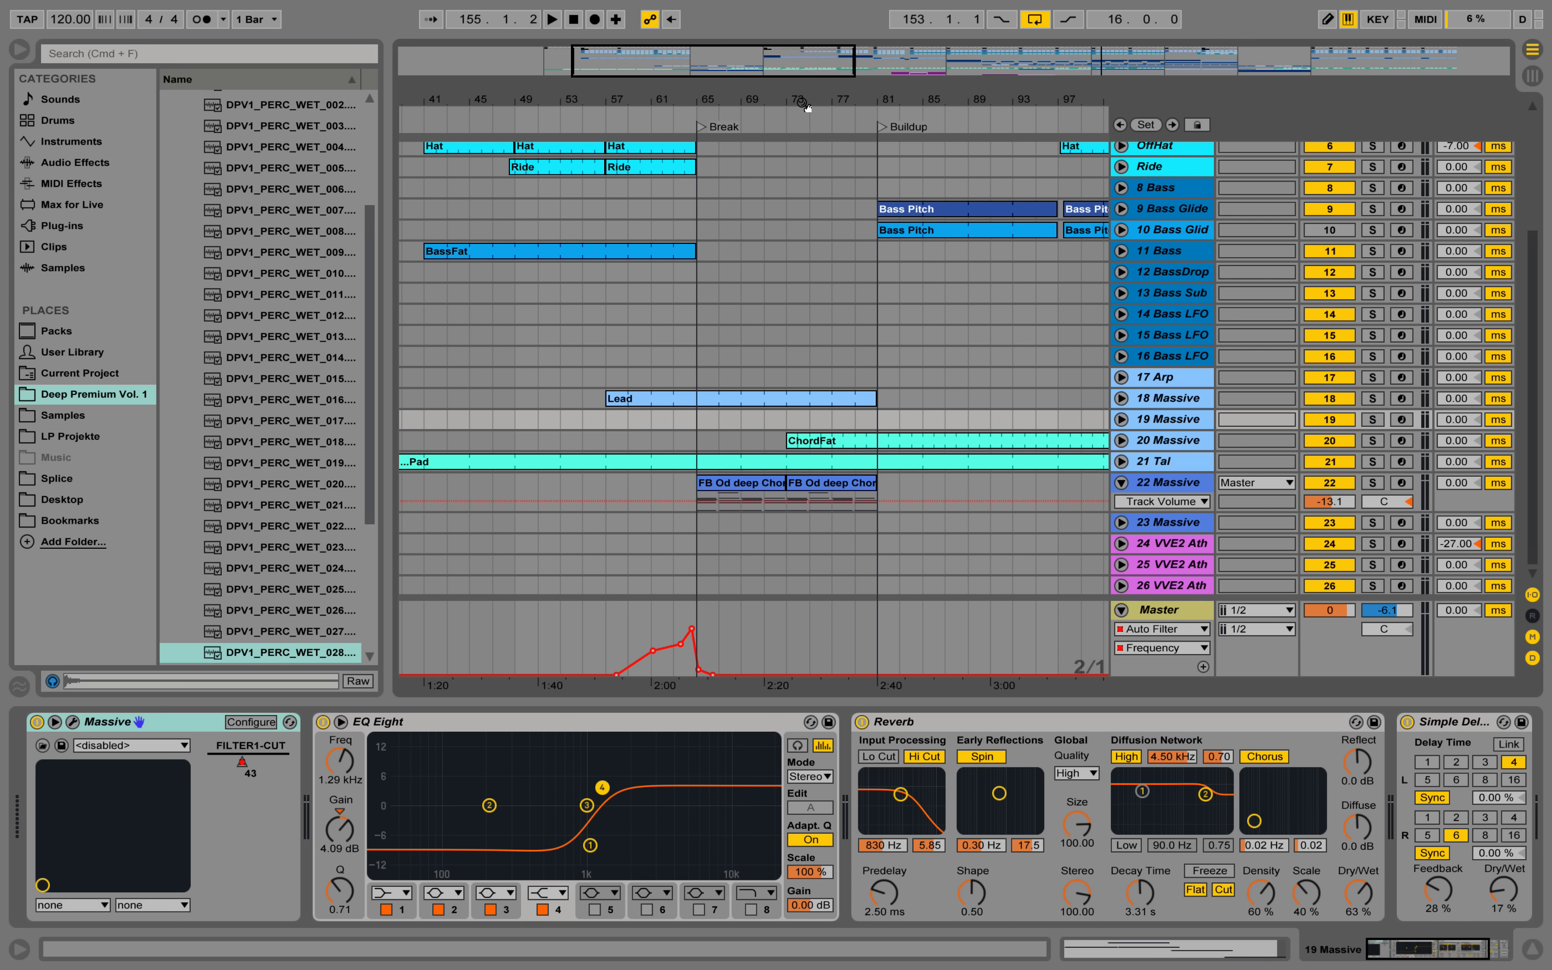
scroll(851, 202, "up", 5)
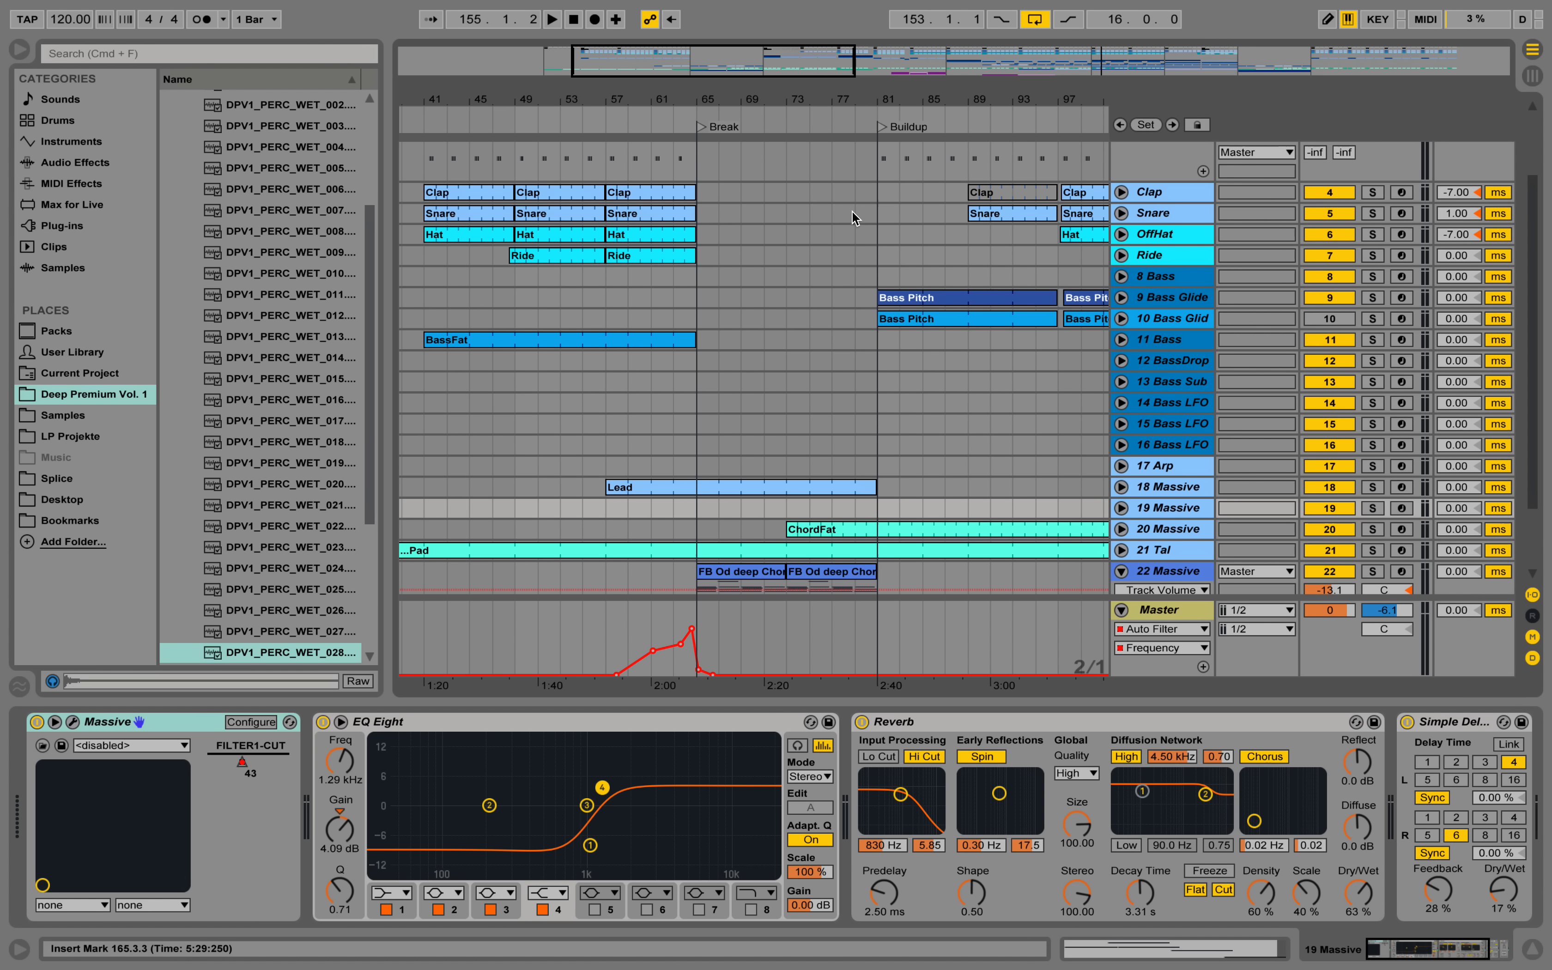
left_click(1123, 184)
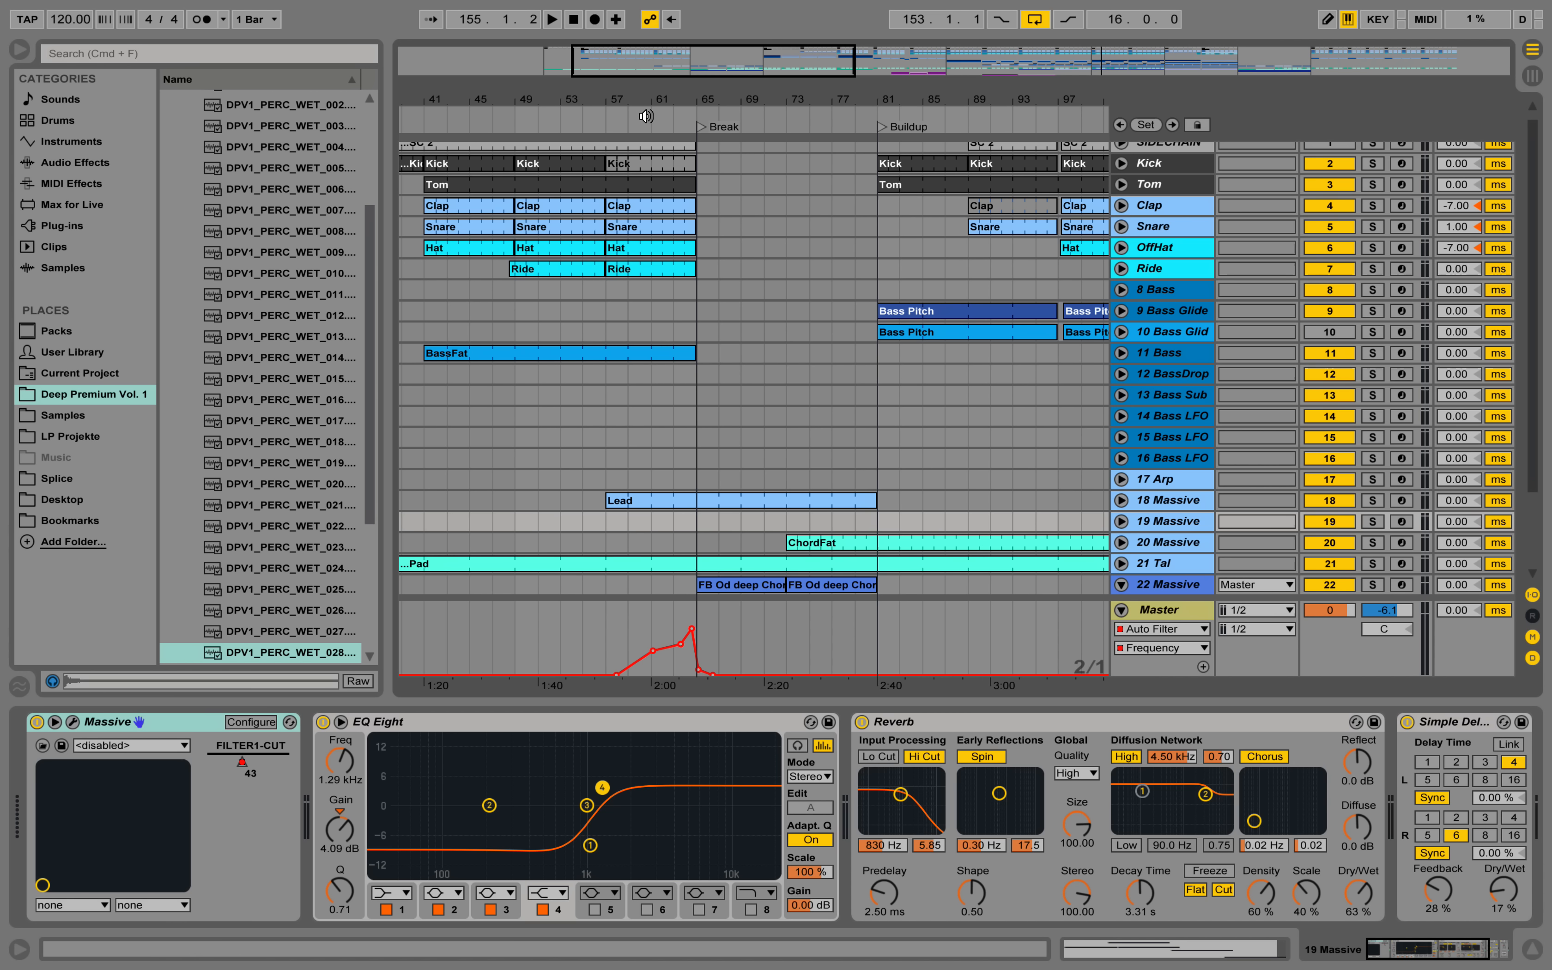
Play the arrangement from bar 57 and expand the Ride track to examine its Transpose automation and devices.
scroll(738, 263, "down", 2)
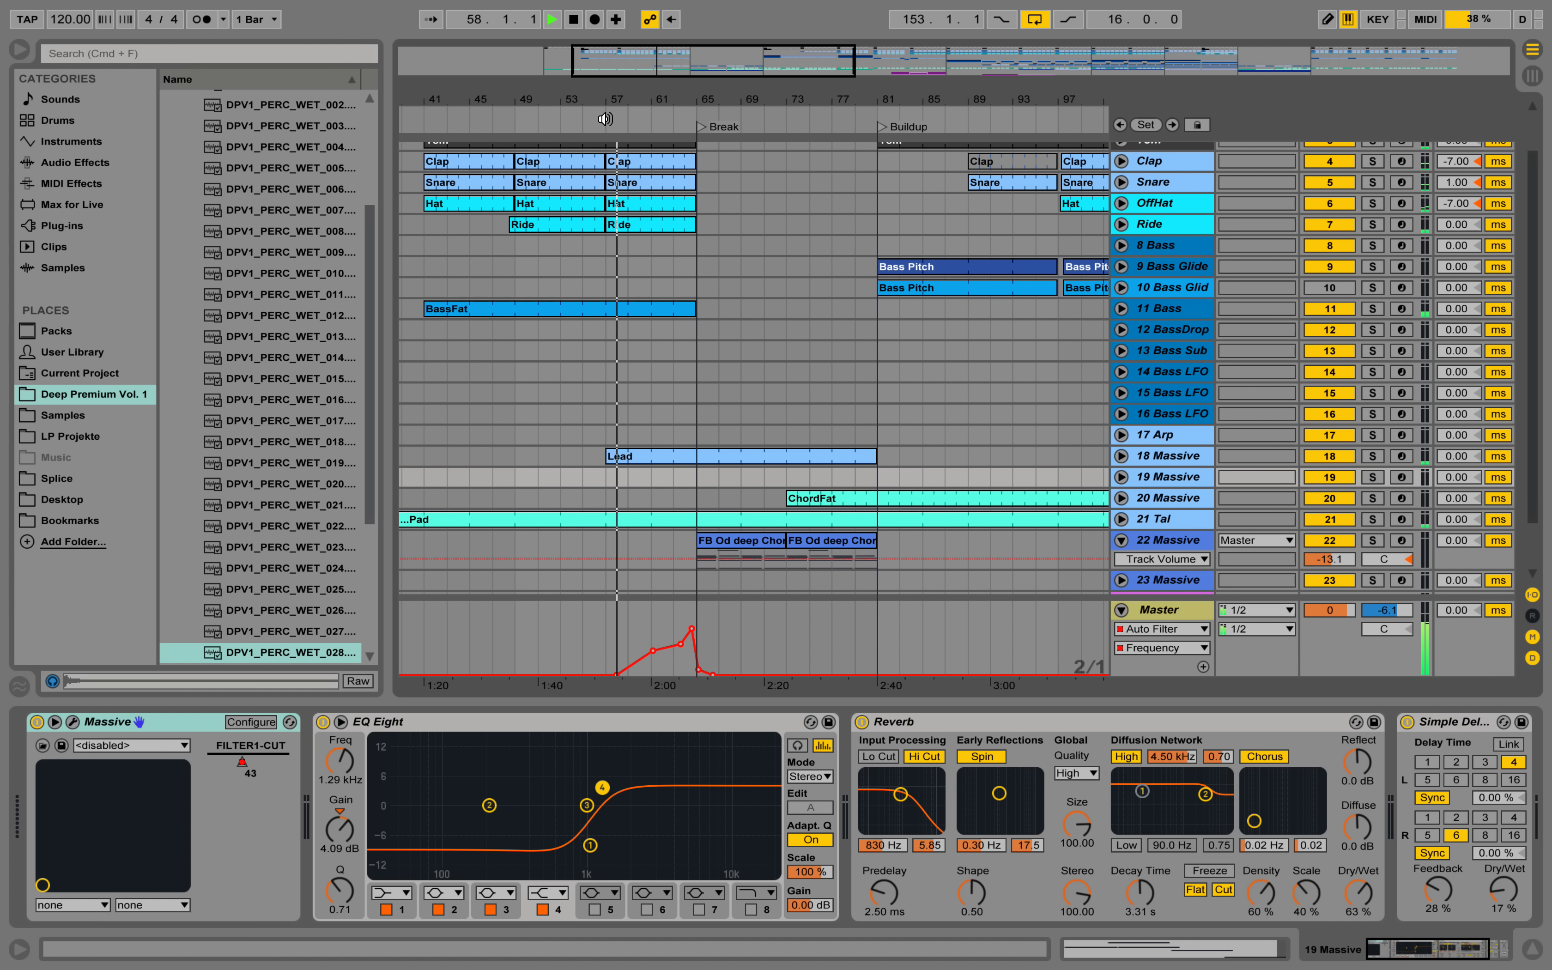
scroll(1111, 295, "up", 2)
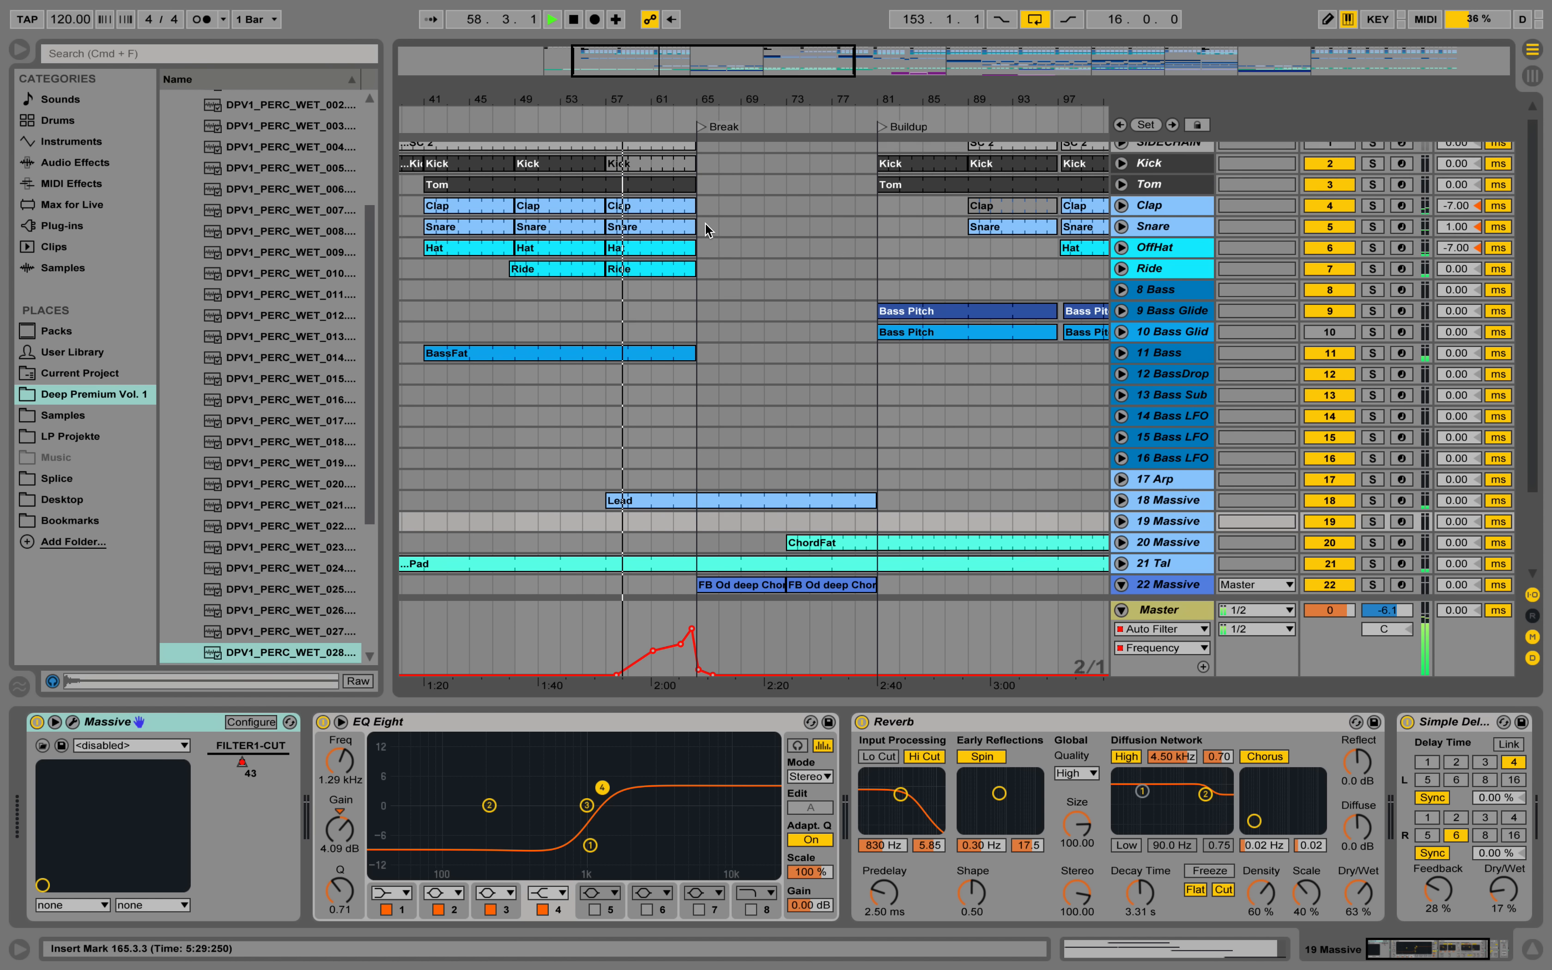
left_click(1122, 269)
left_click(1167, 267)
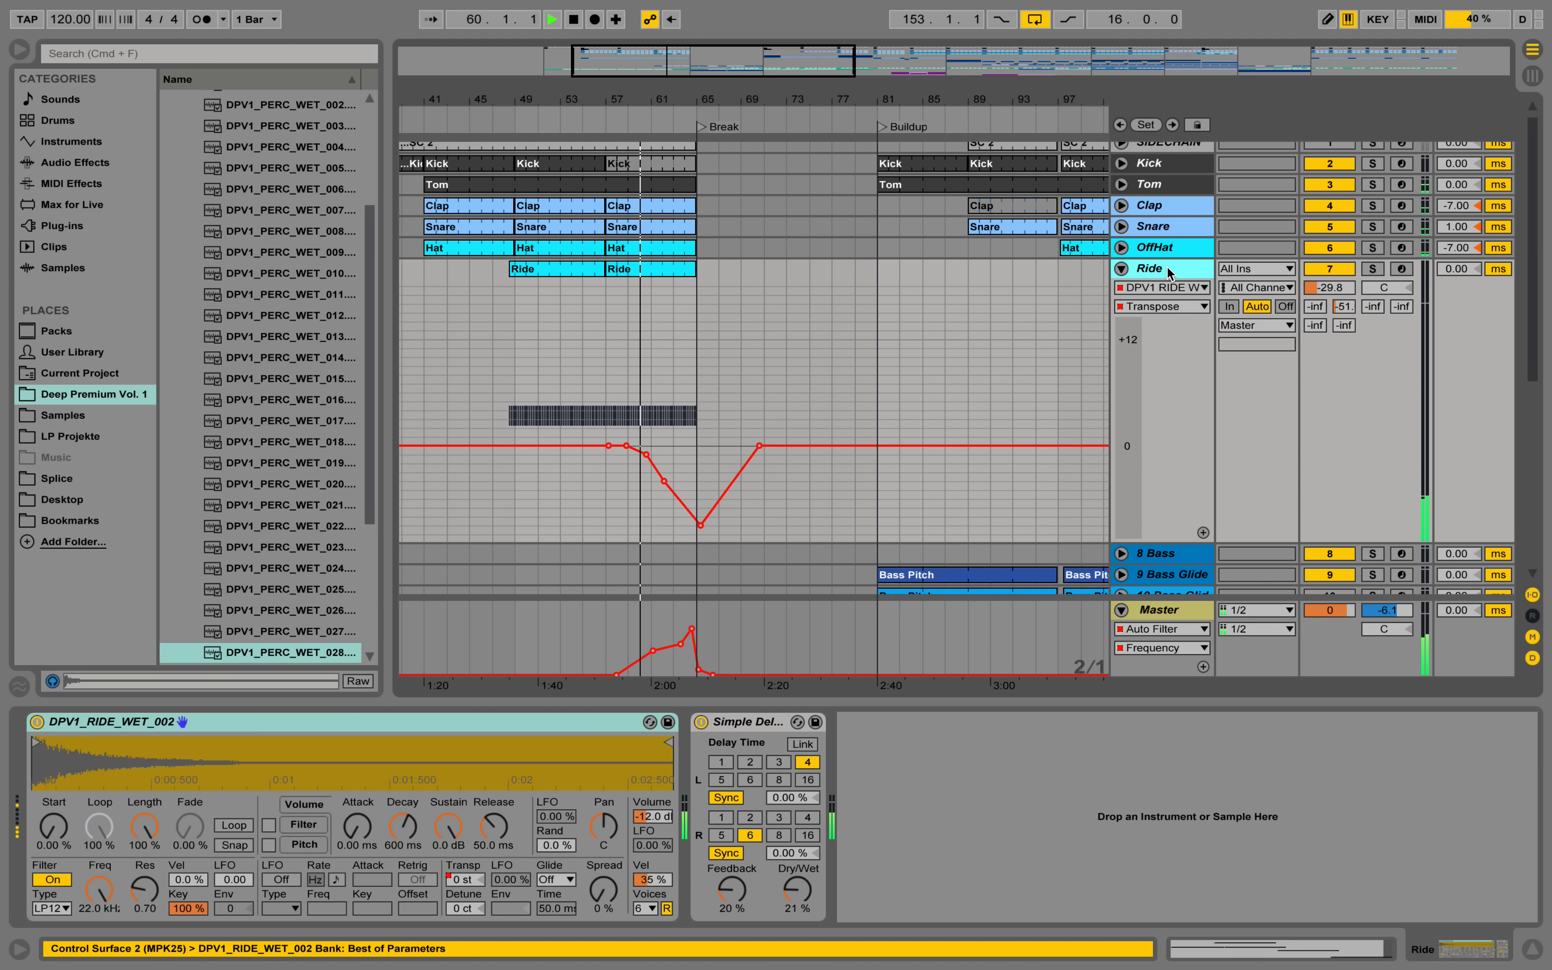
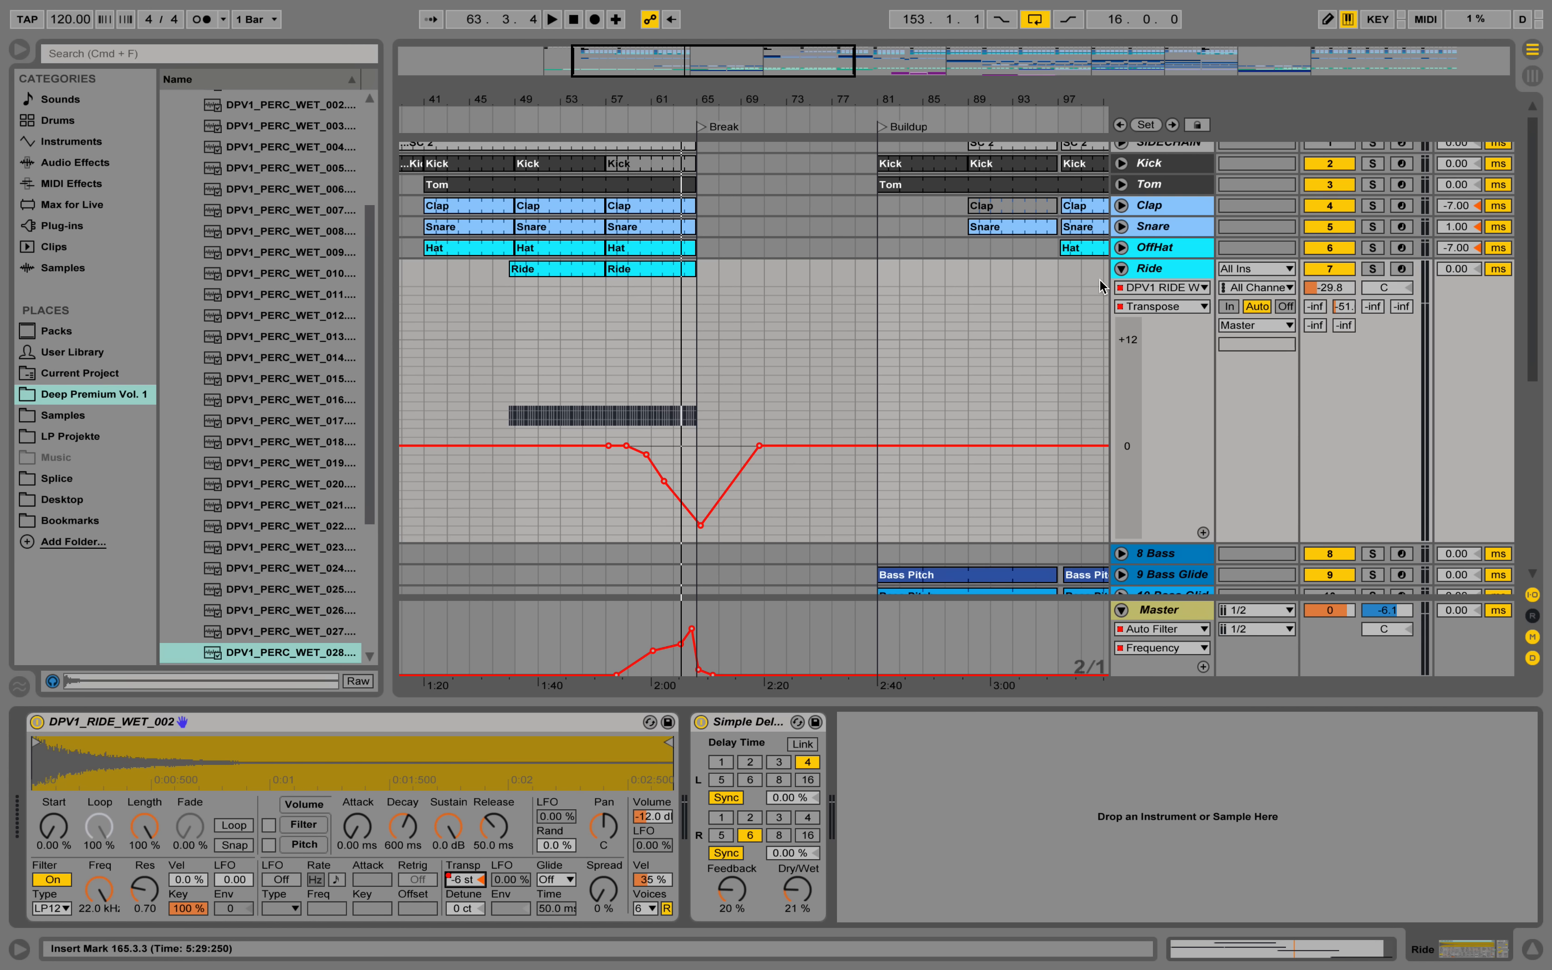
Audition the Ride track in solo from bar 59, unsoloing it again while playback continues.
left_click(1377, 272)
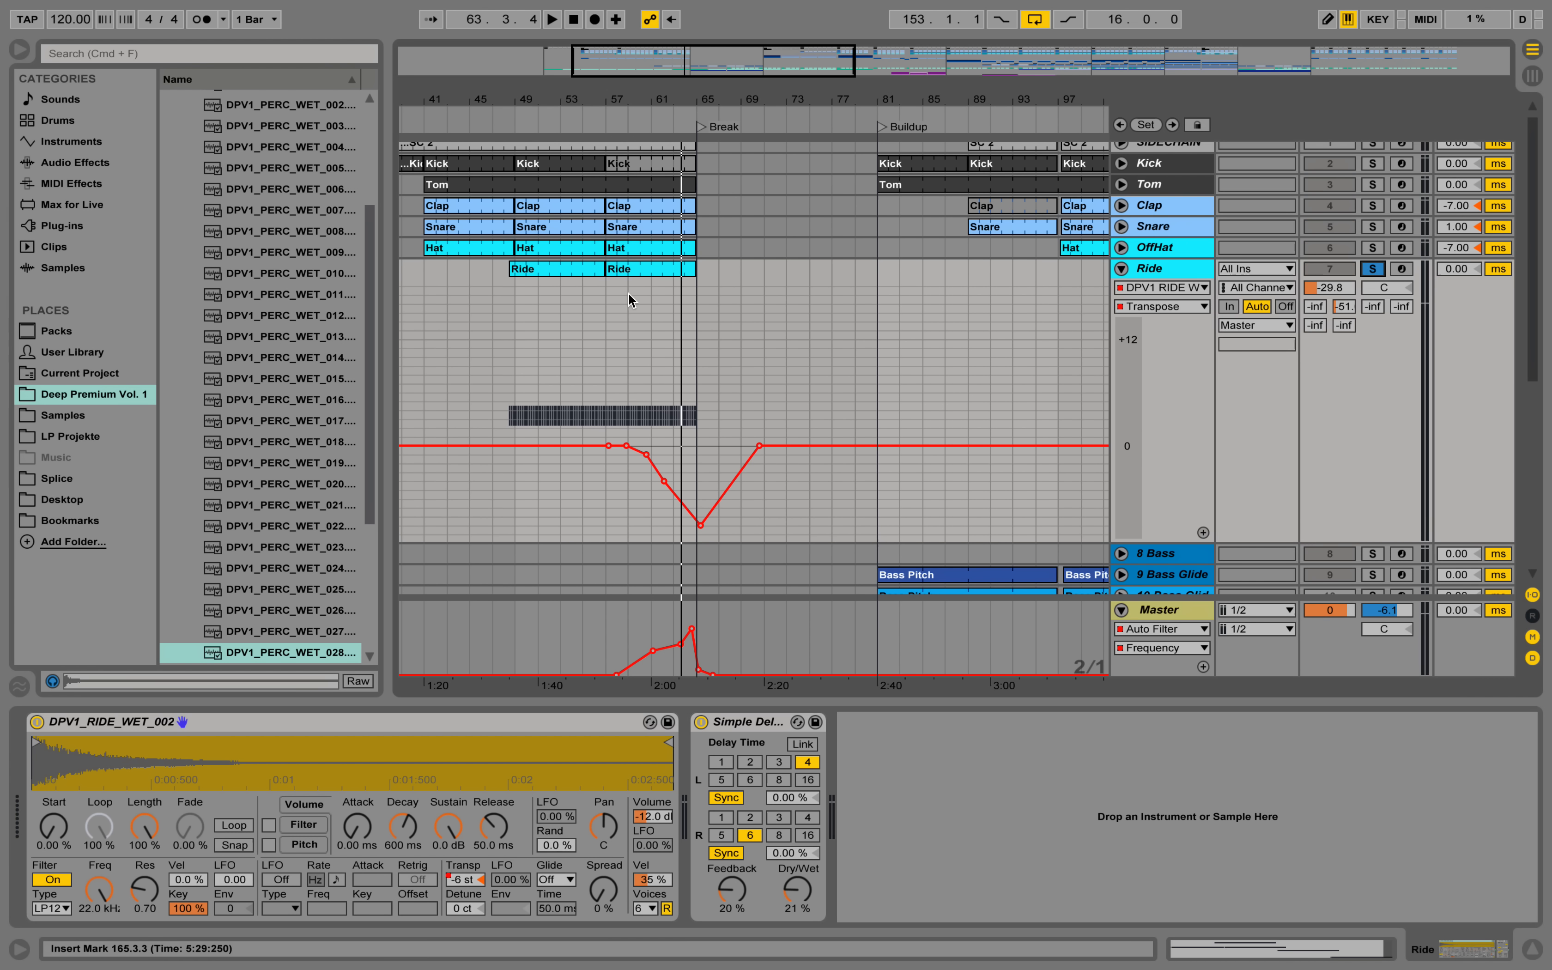
left_click(628, 293)
key("space")
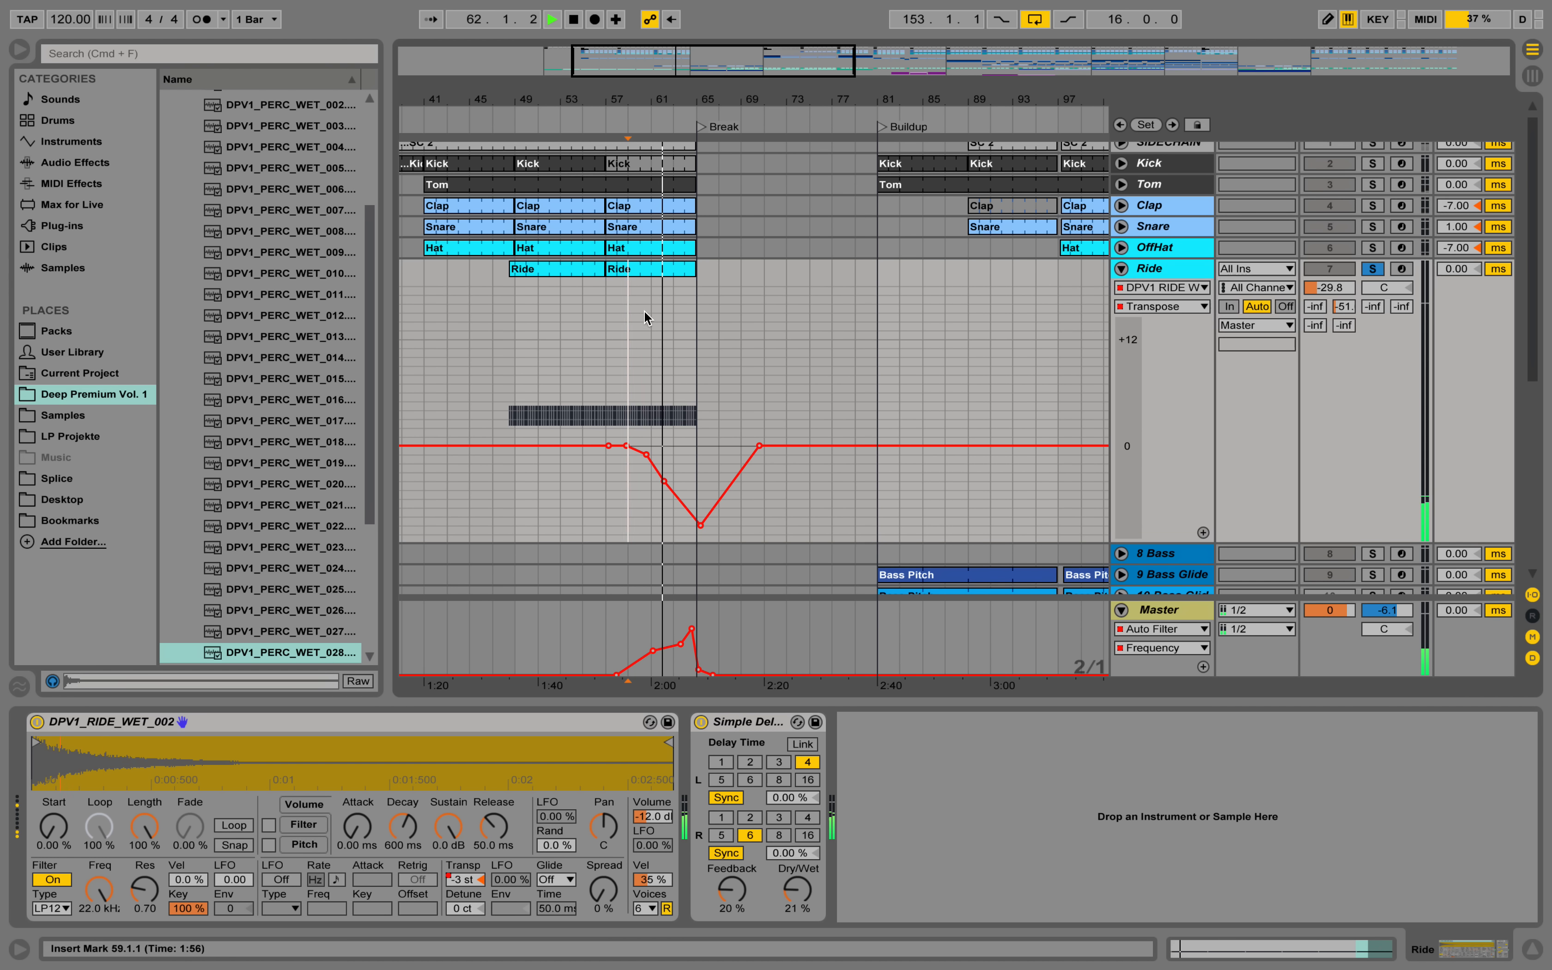
left_click(1372, 271)
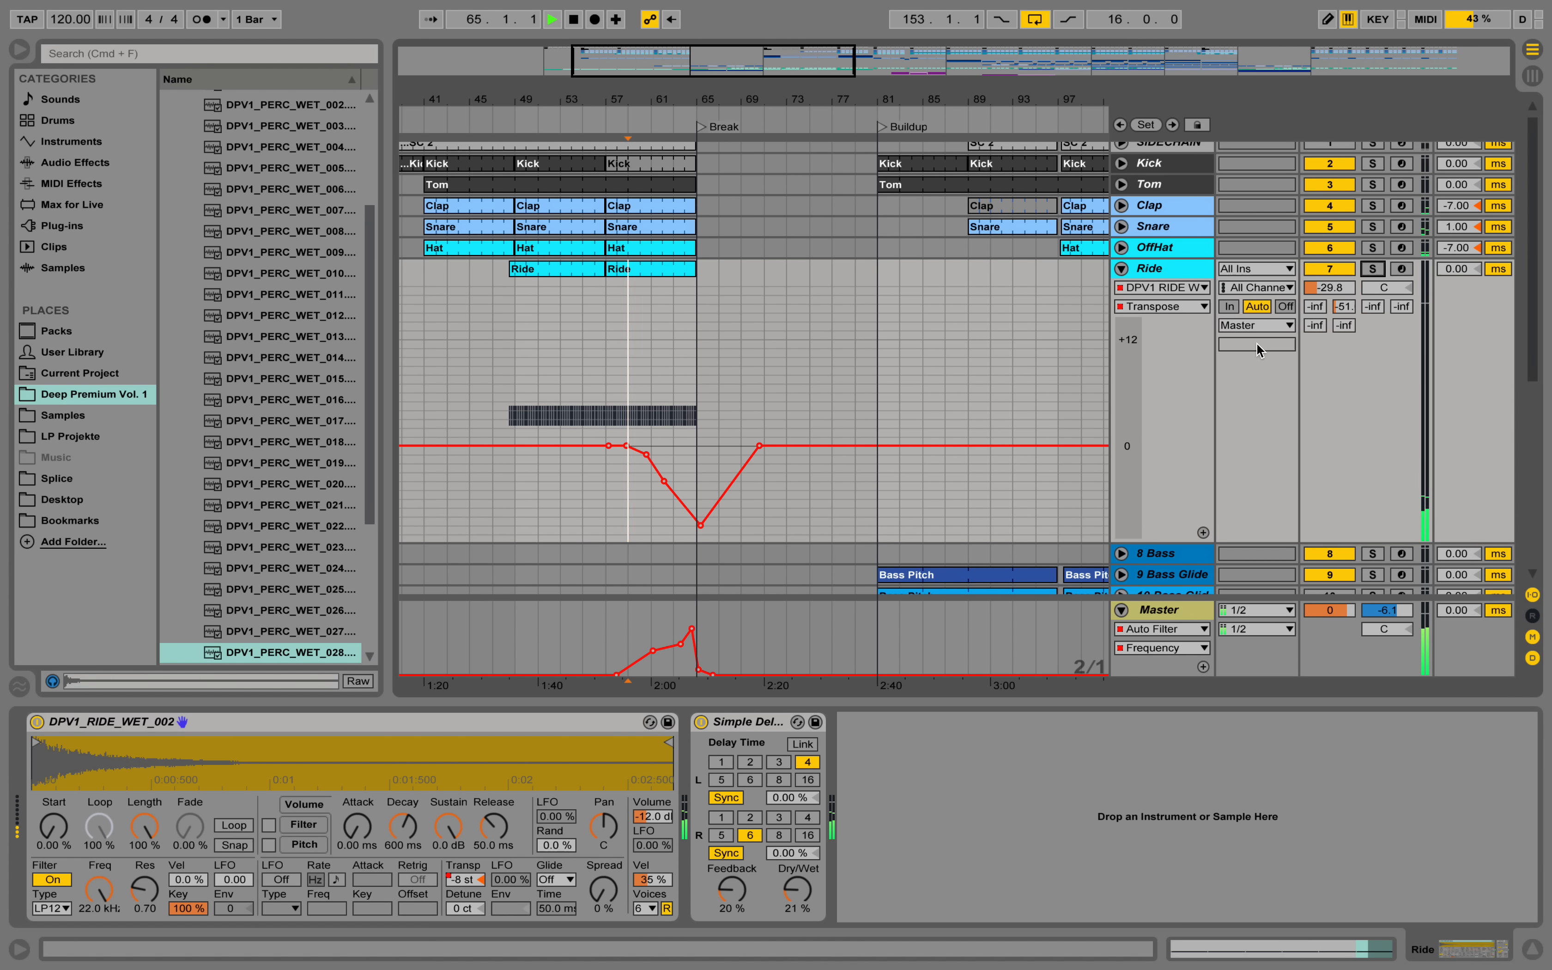
Show the device chain of the 22 Massive track and fold its Compressor Sidechain, Compressor and Auto Filter devices.
scroll(1257, 344, "down", 5)
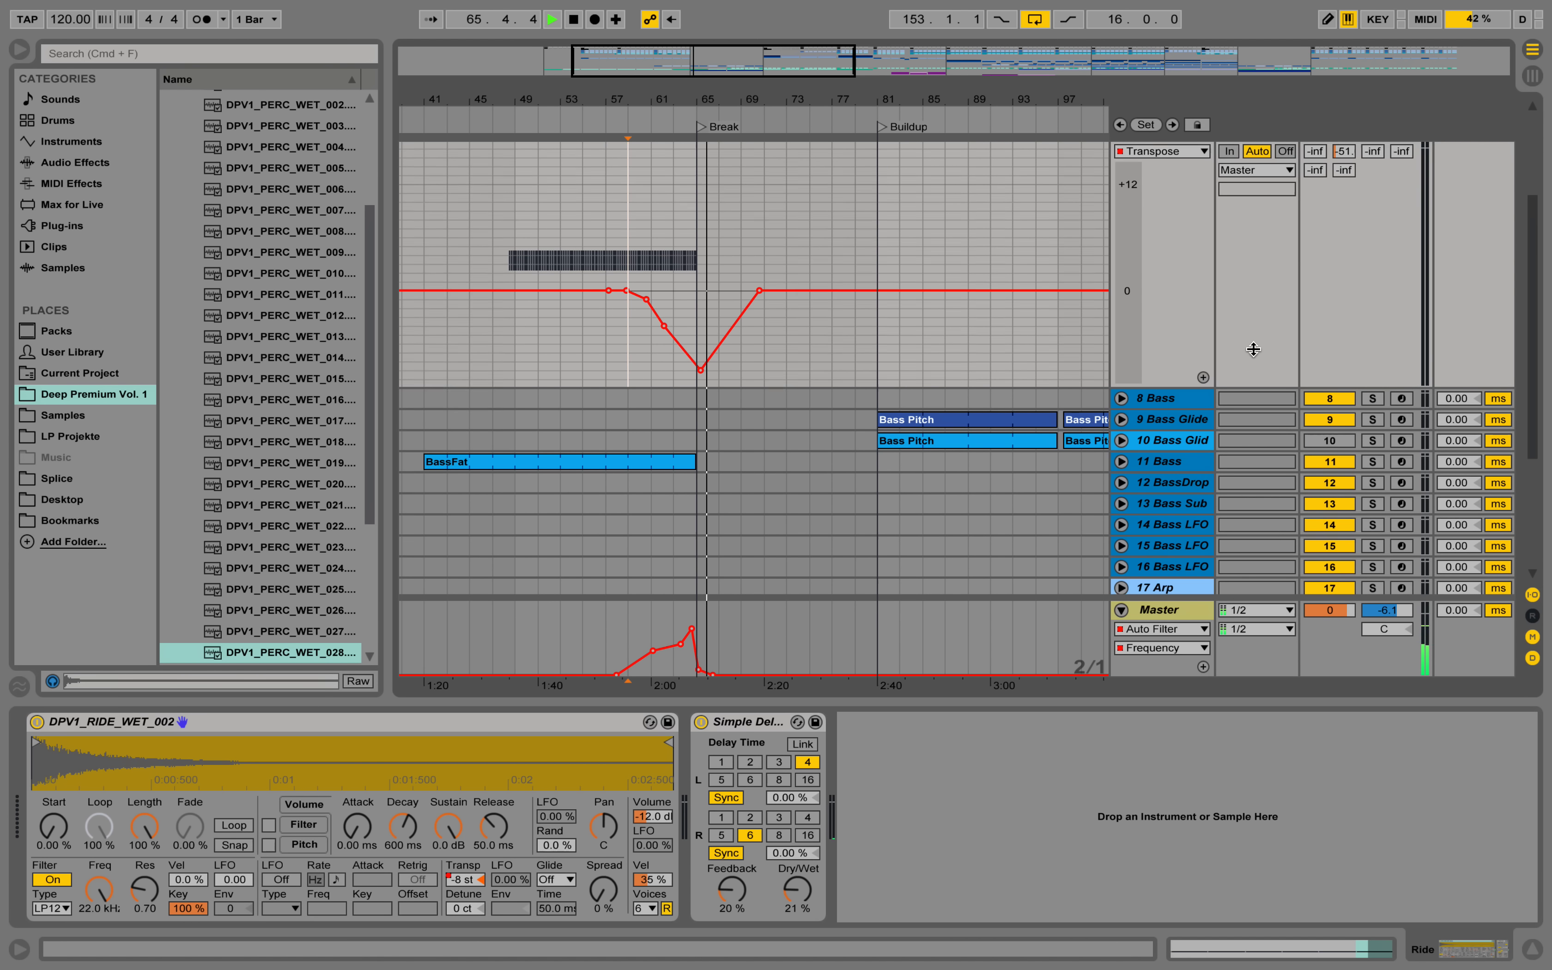
scroll(1254, 349, "down", 6)
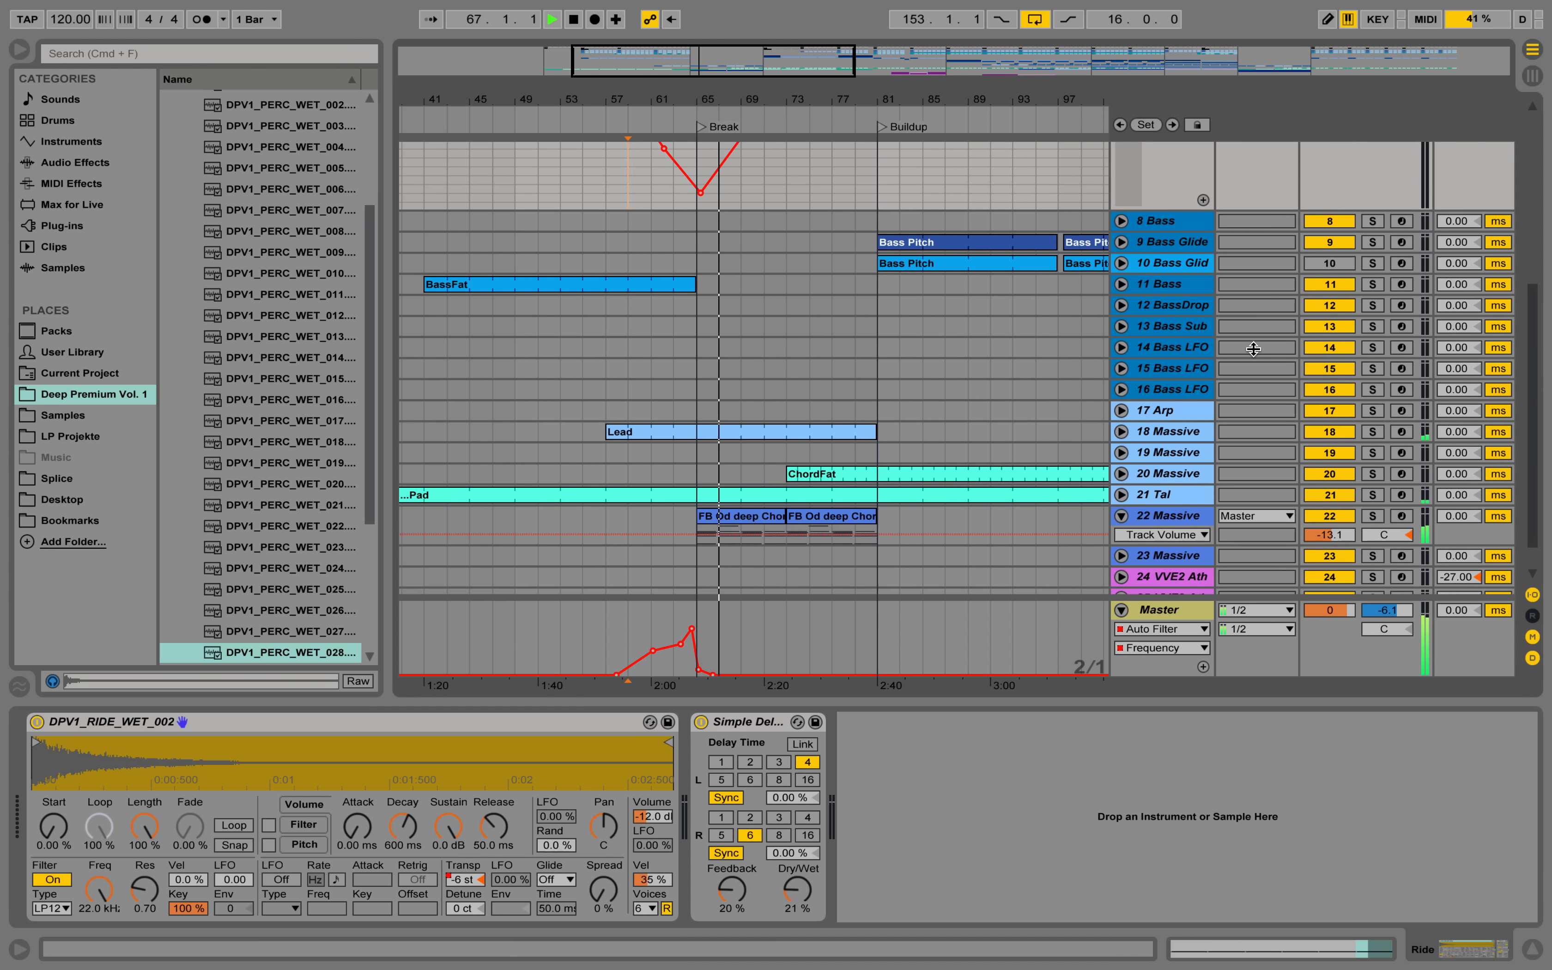
scroll(1187, 352, "down", 2)
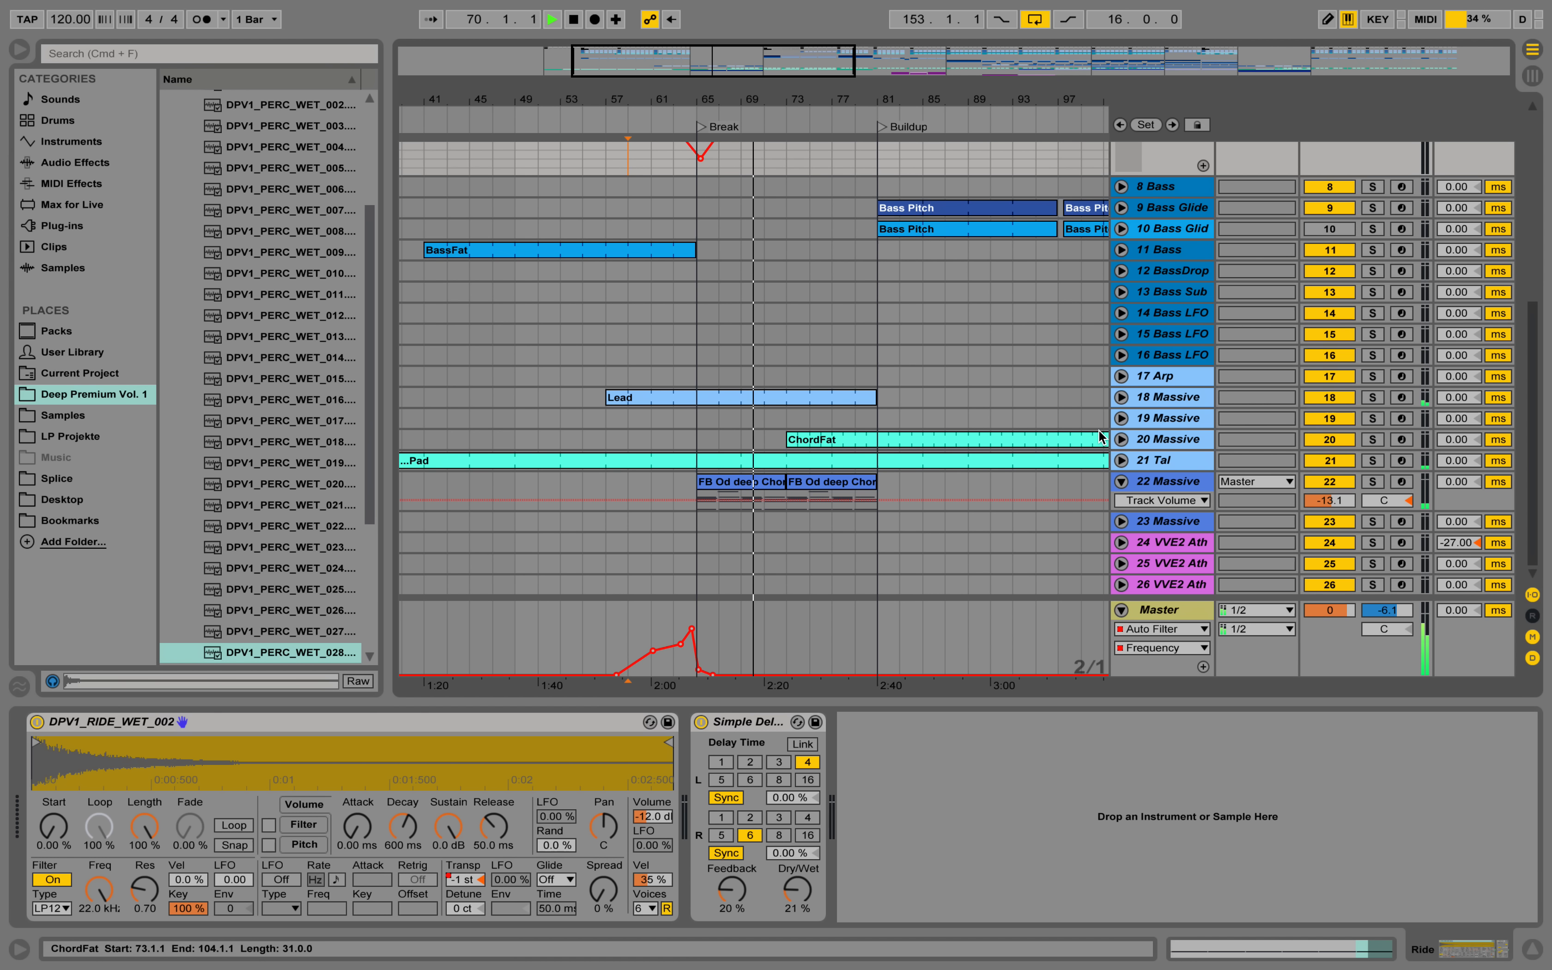
left_click(1187, 481)
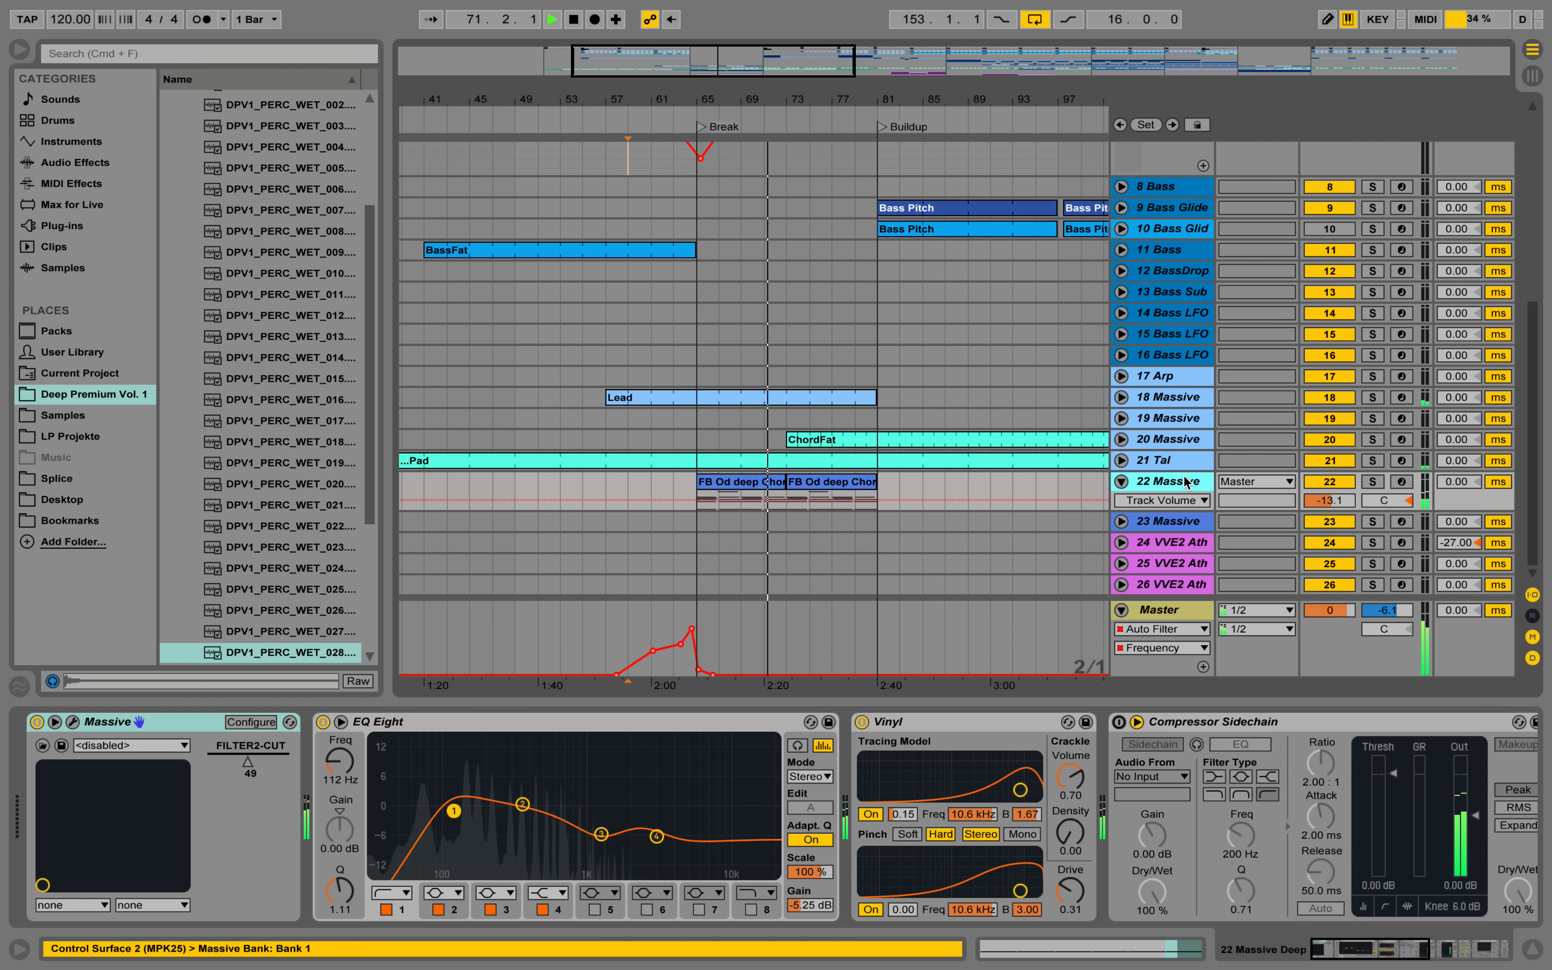
double_click(1171, 724)
double_click(1171, 725)
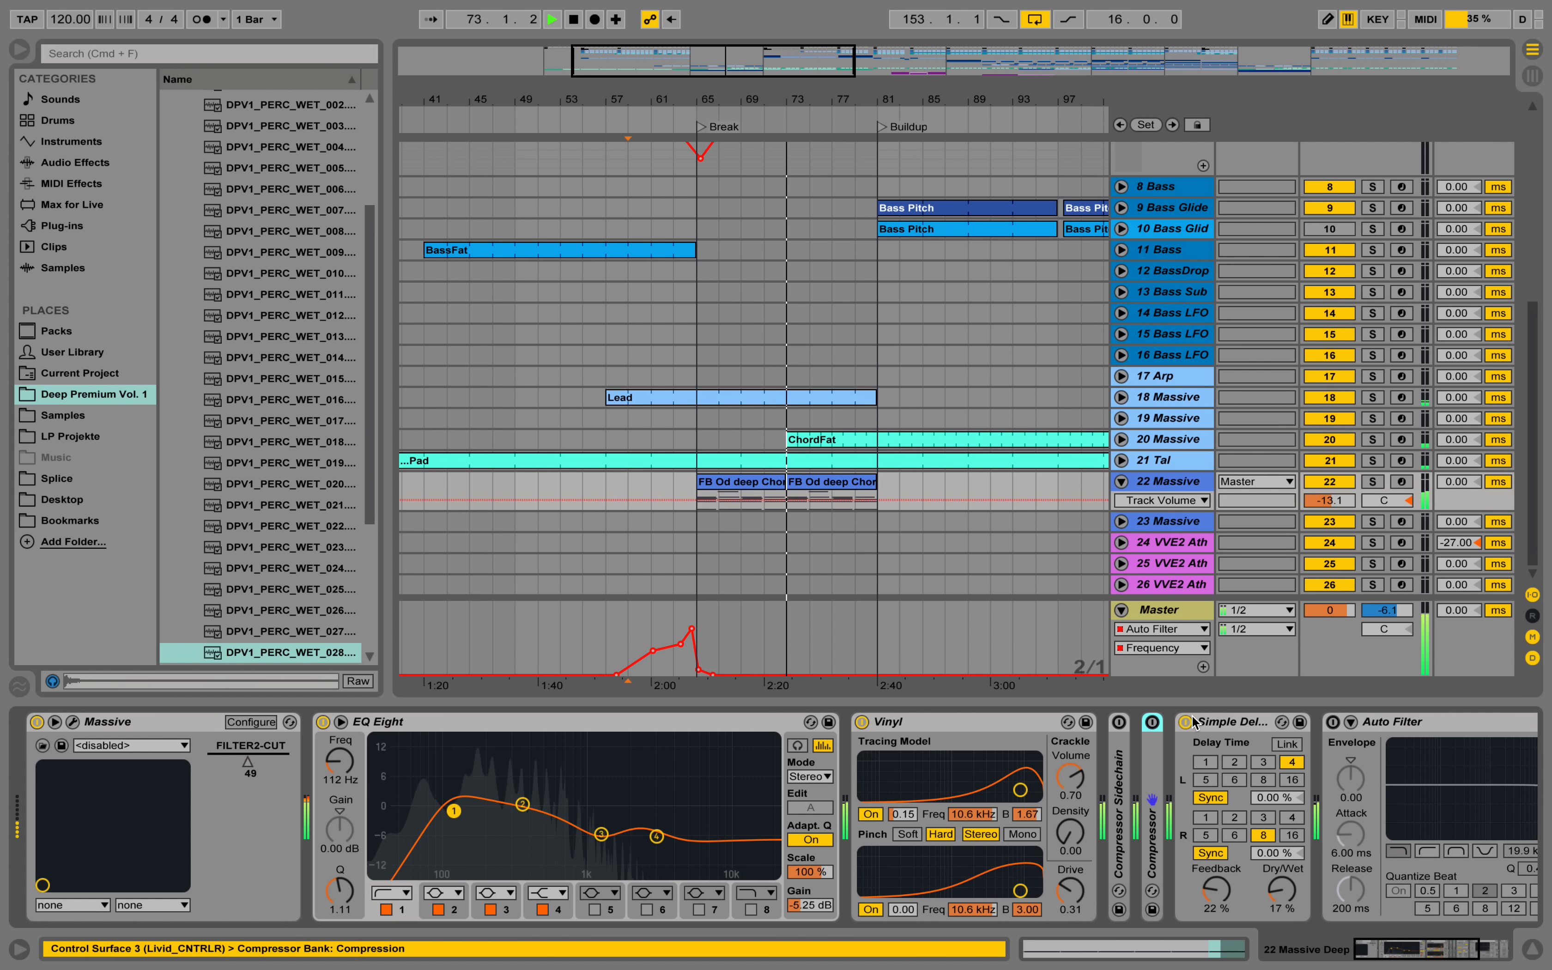
double_click(1378, 725)
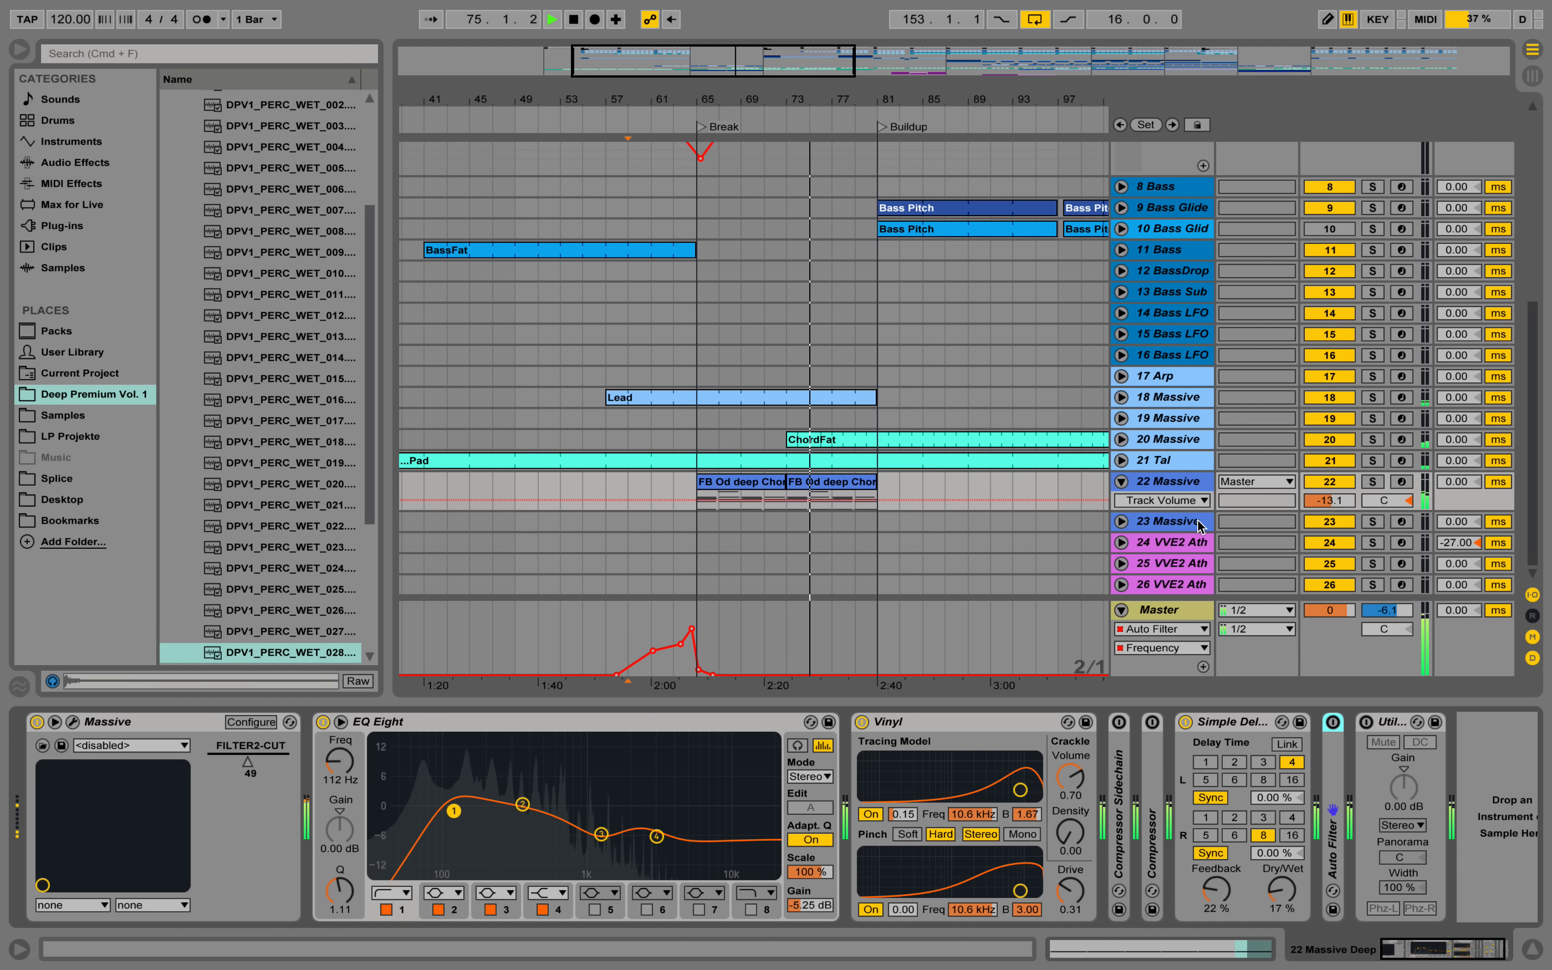
Enlarge the 22 Massive track to view its chord notes in the break and stop playback.
left_click_drag(1196, 510, 1196, 568)
scroll(1192, 503, "down", 3)
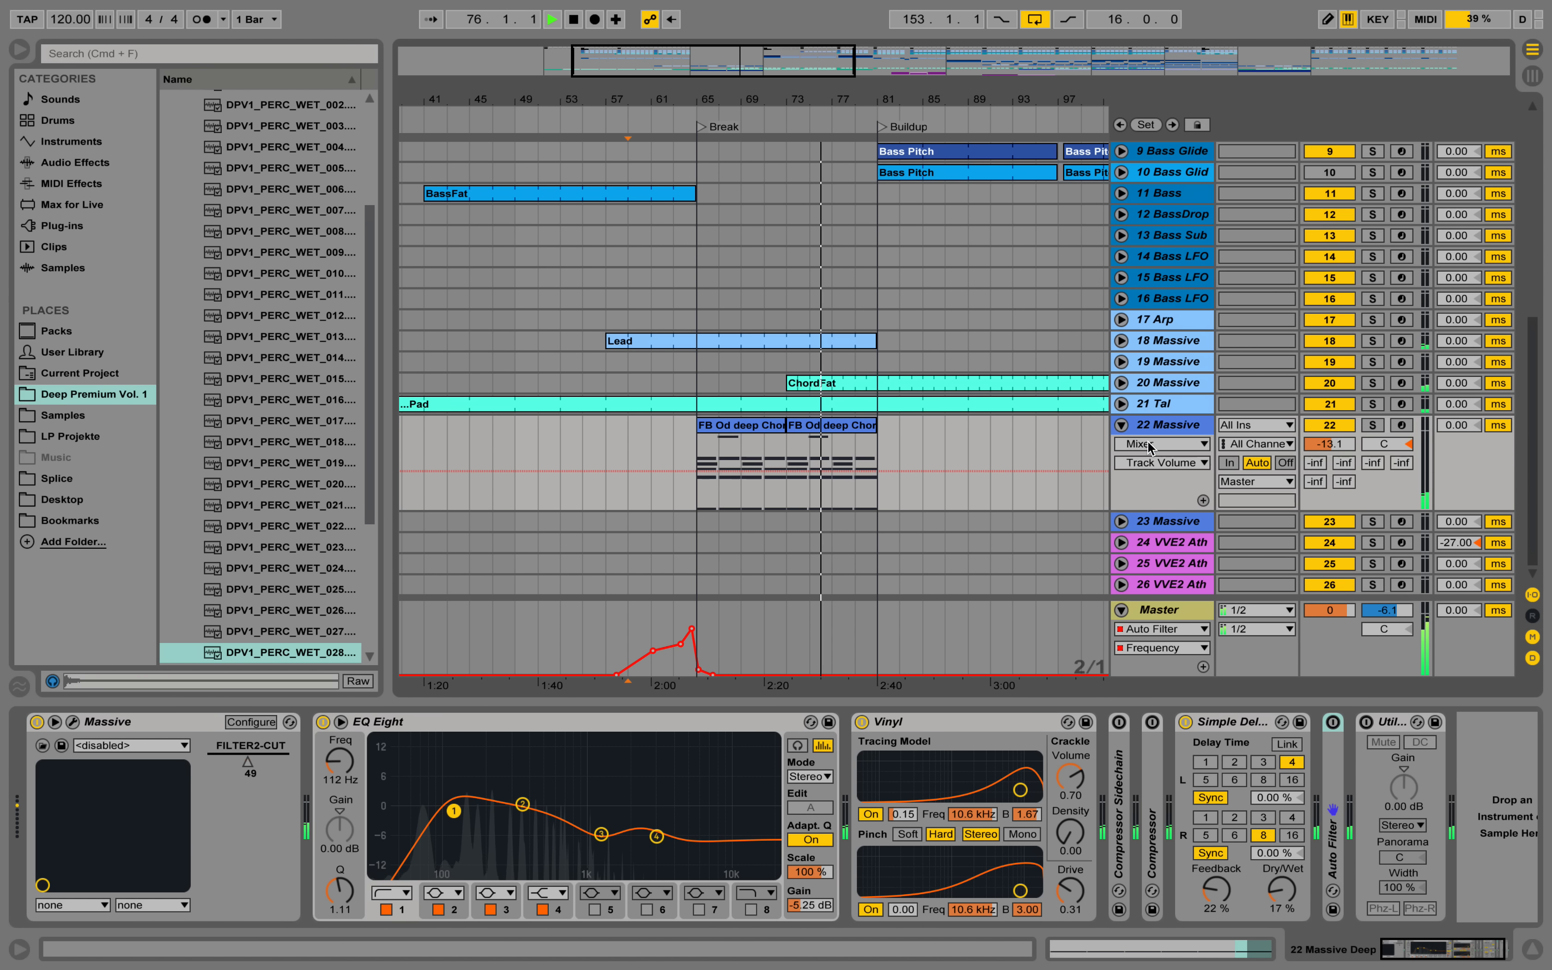
left_click_drag(1192, 503, 1183, 559)
scroll(1174, 488, "down", 2)
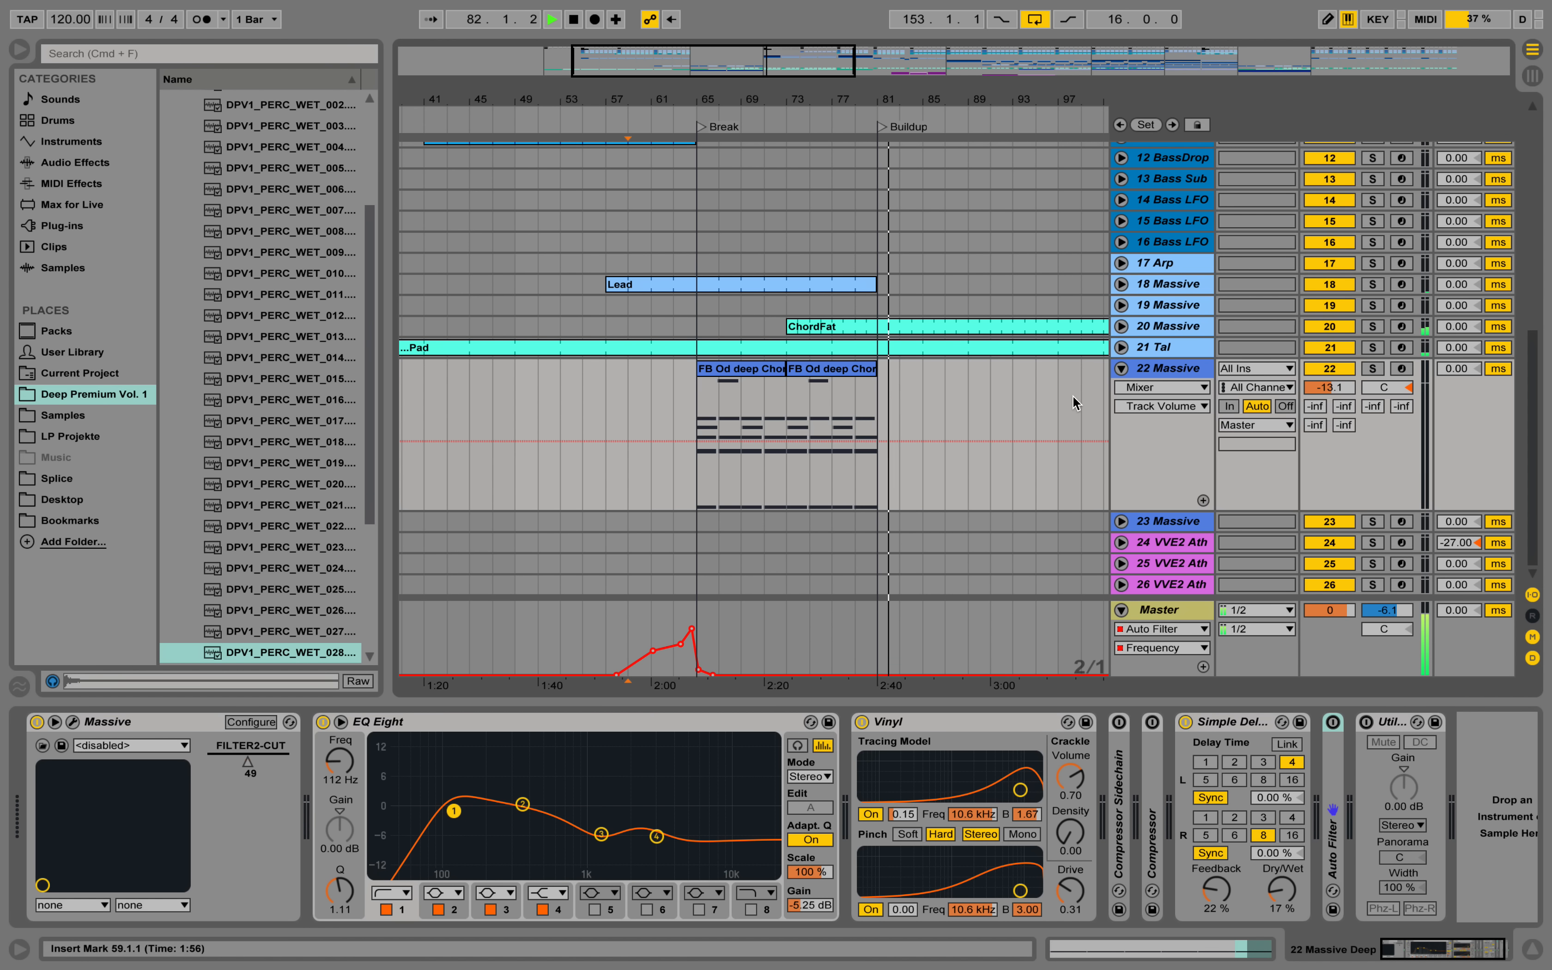
key("space")
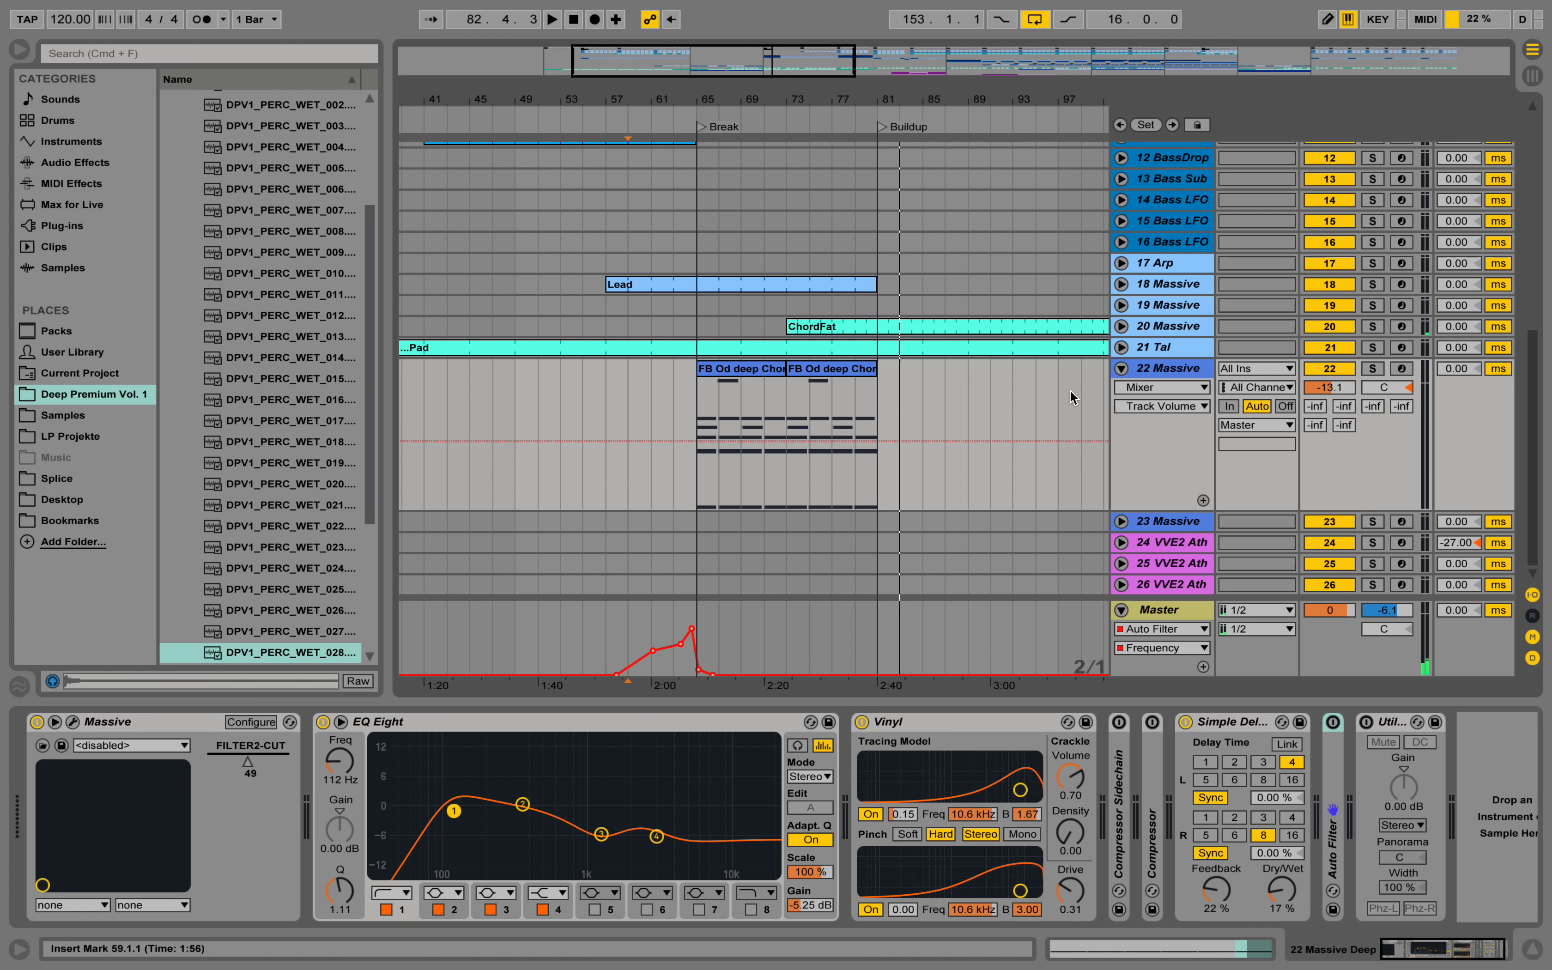
Open the notes of the first FB Od deep Chords clip, audition it with 22 Massive soloed, and return to the device chain.
double_click(741, 370)
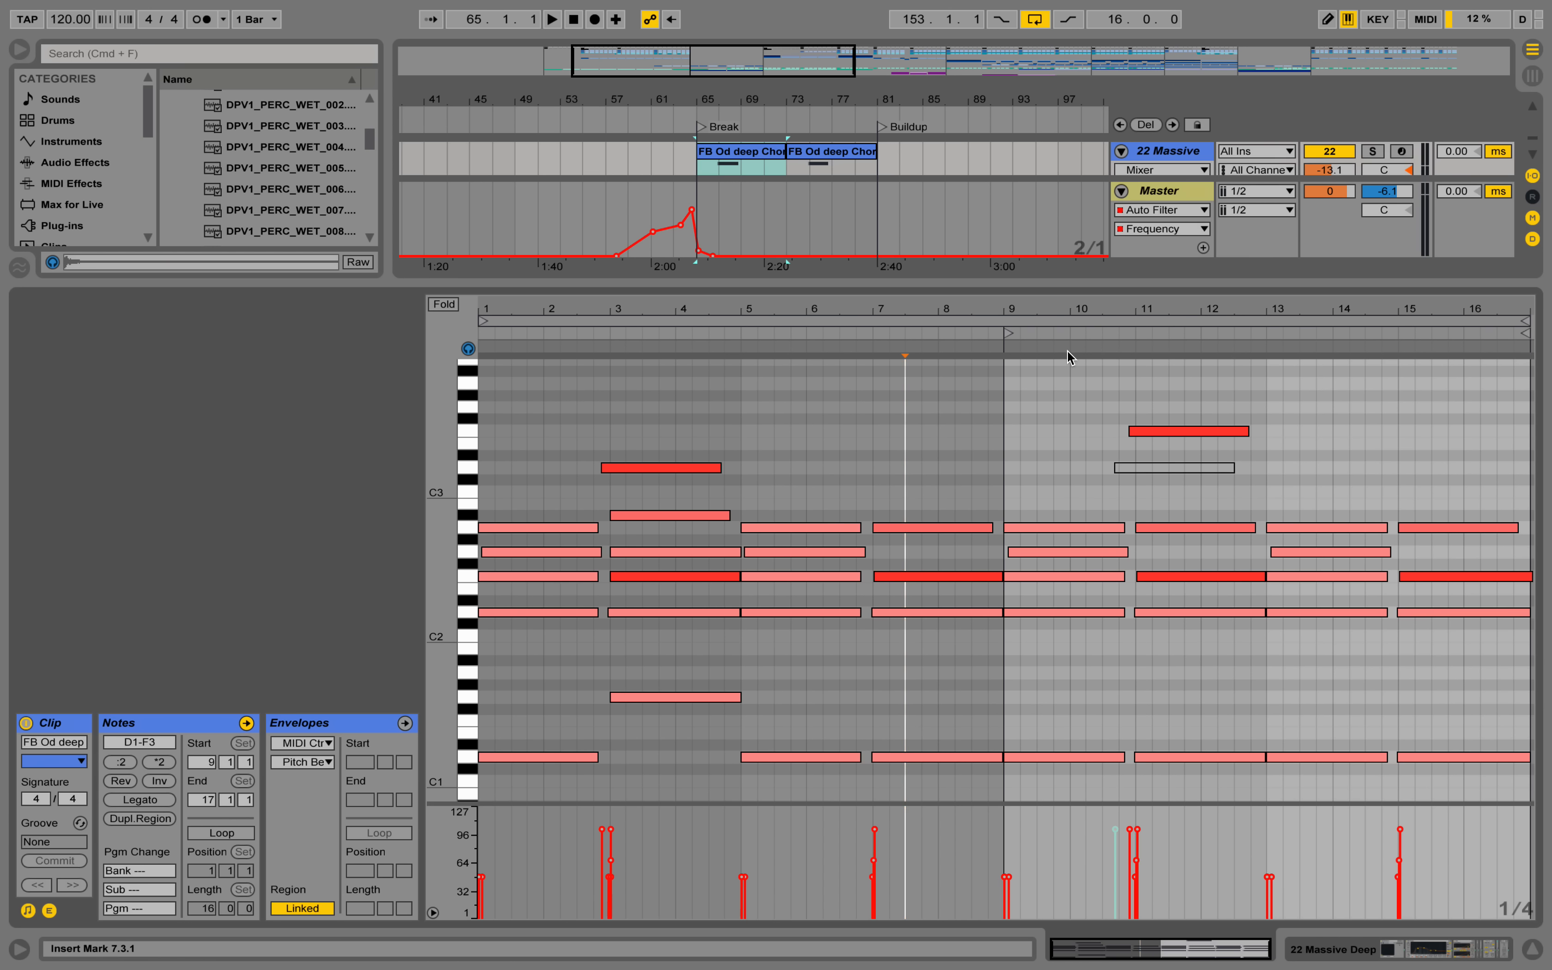
left_click(1373, 150)
key("space")
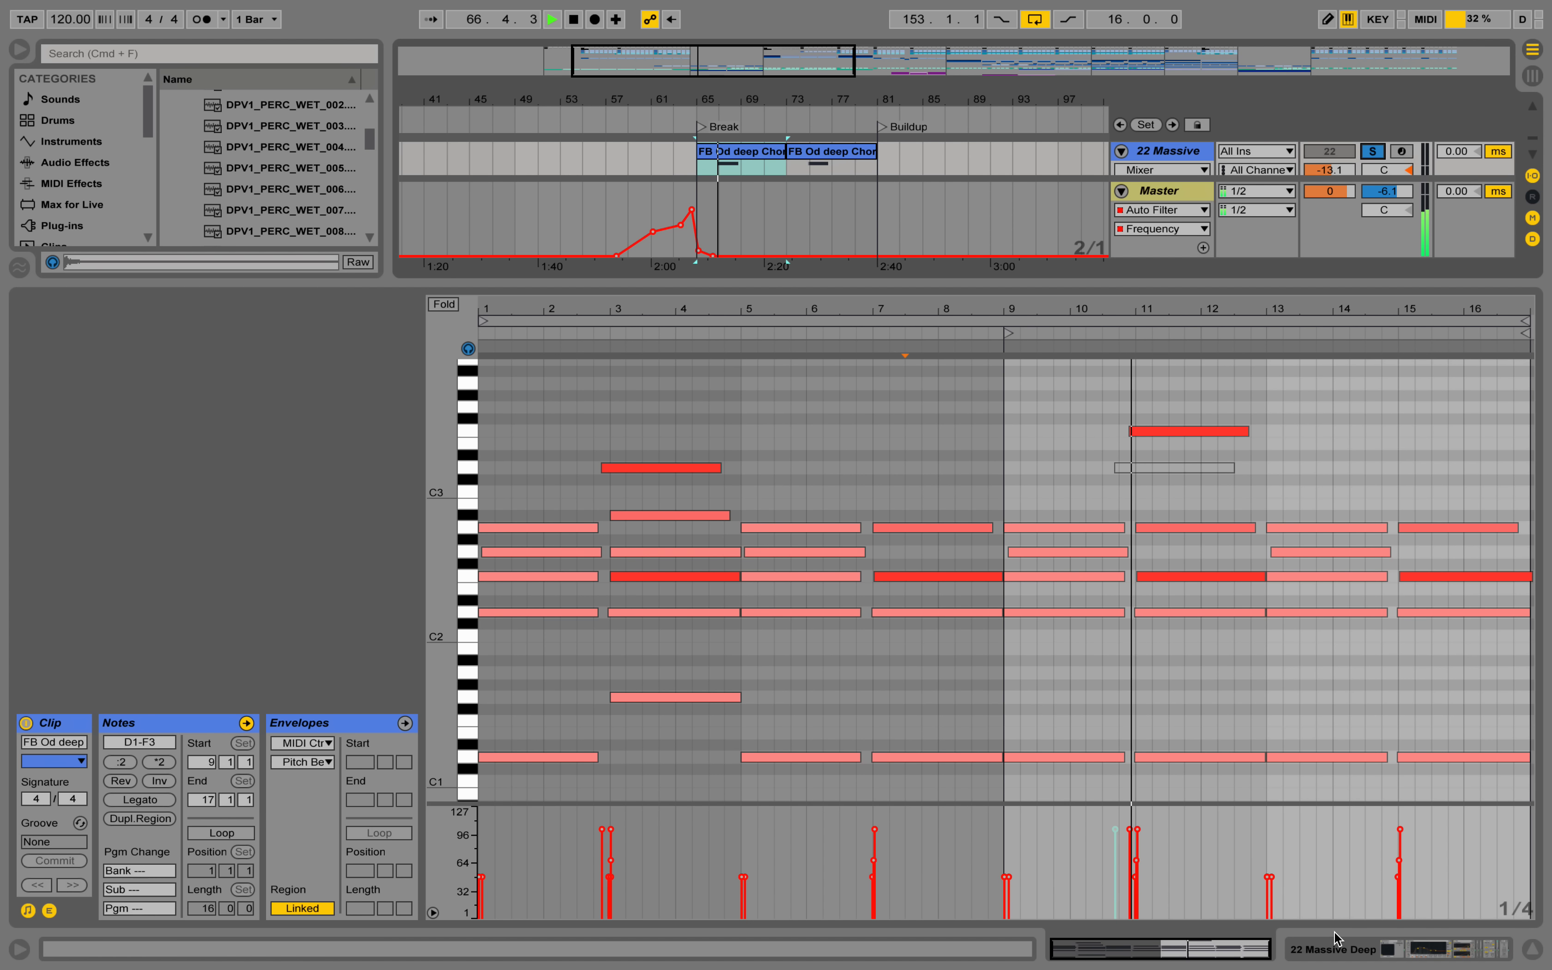
key("space")
left_click(1340, 950)
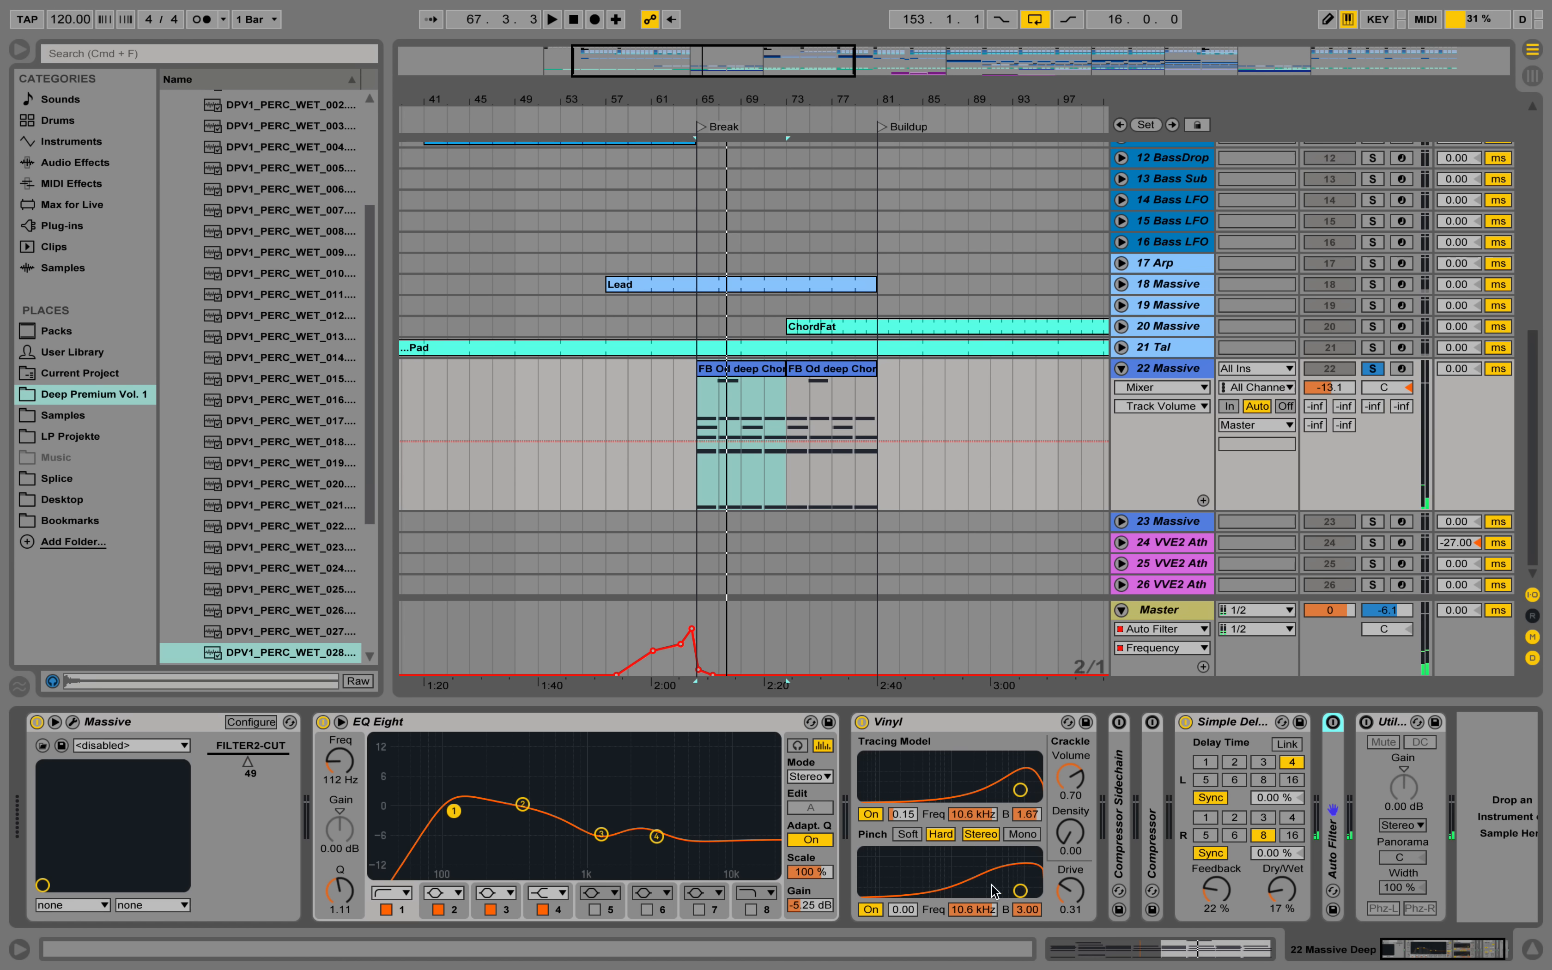
Examine the Massive patch on the 22 Massive track, including its 4 Env and 5 LFO settings, and close the plug-in window.
left_click(72, 721)
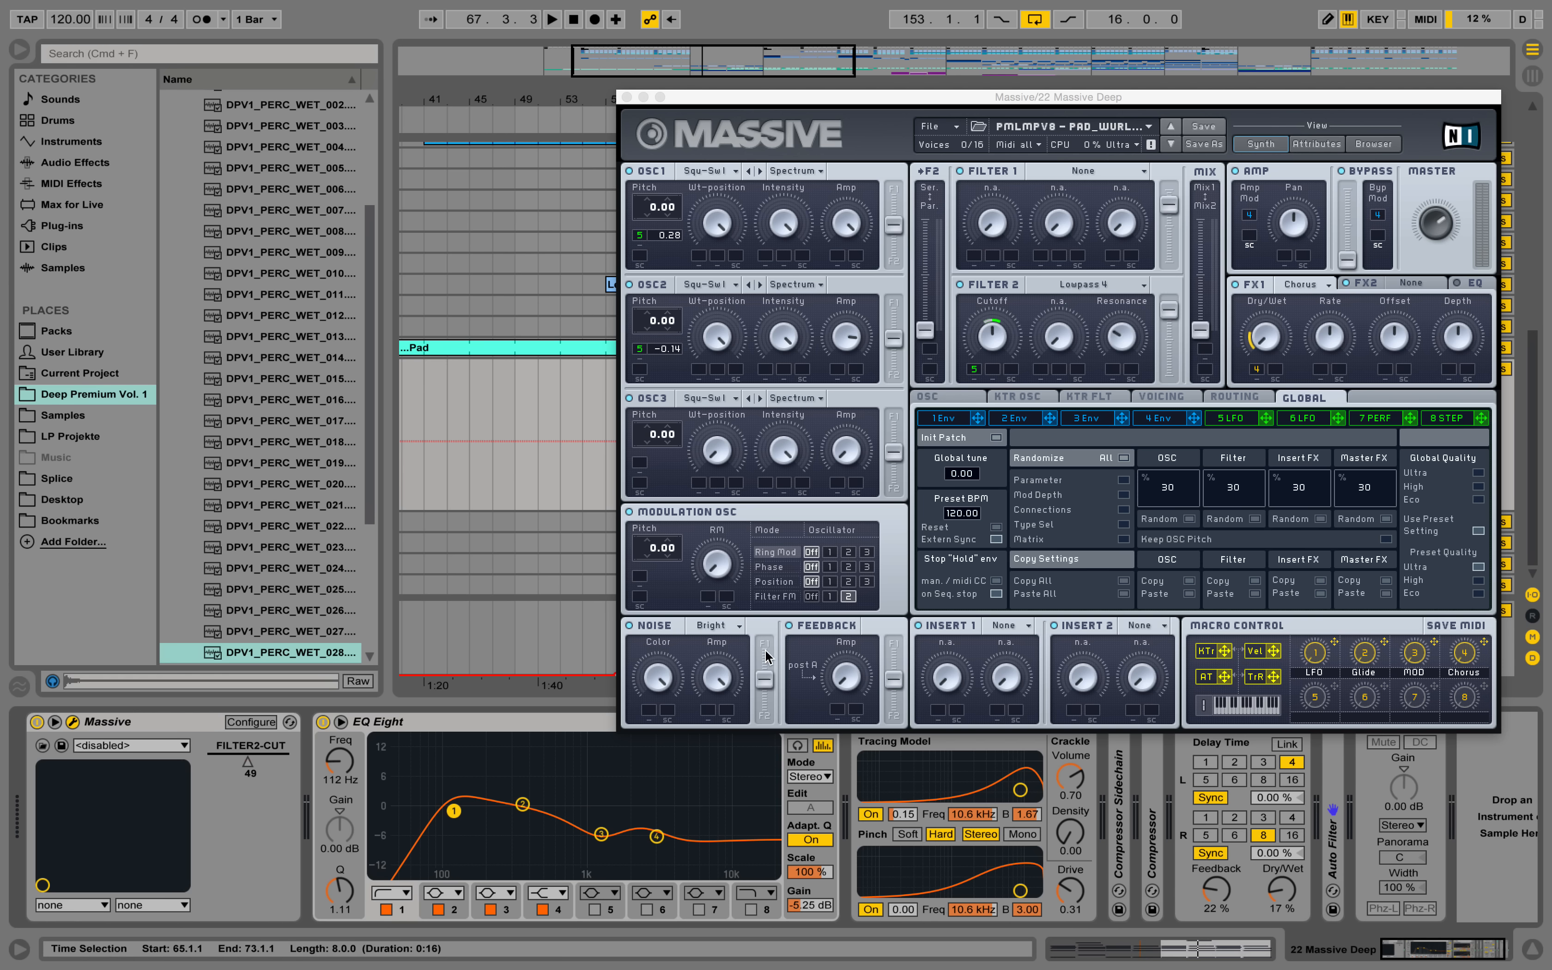
left_click(1158, 418)
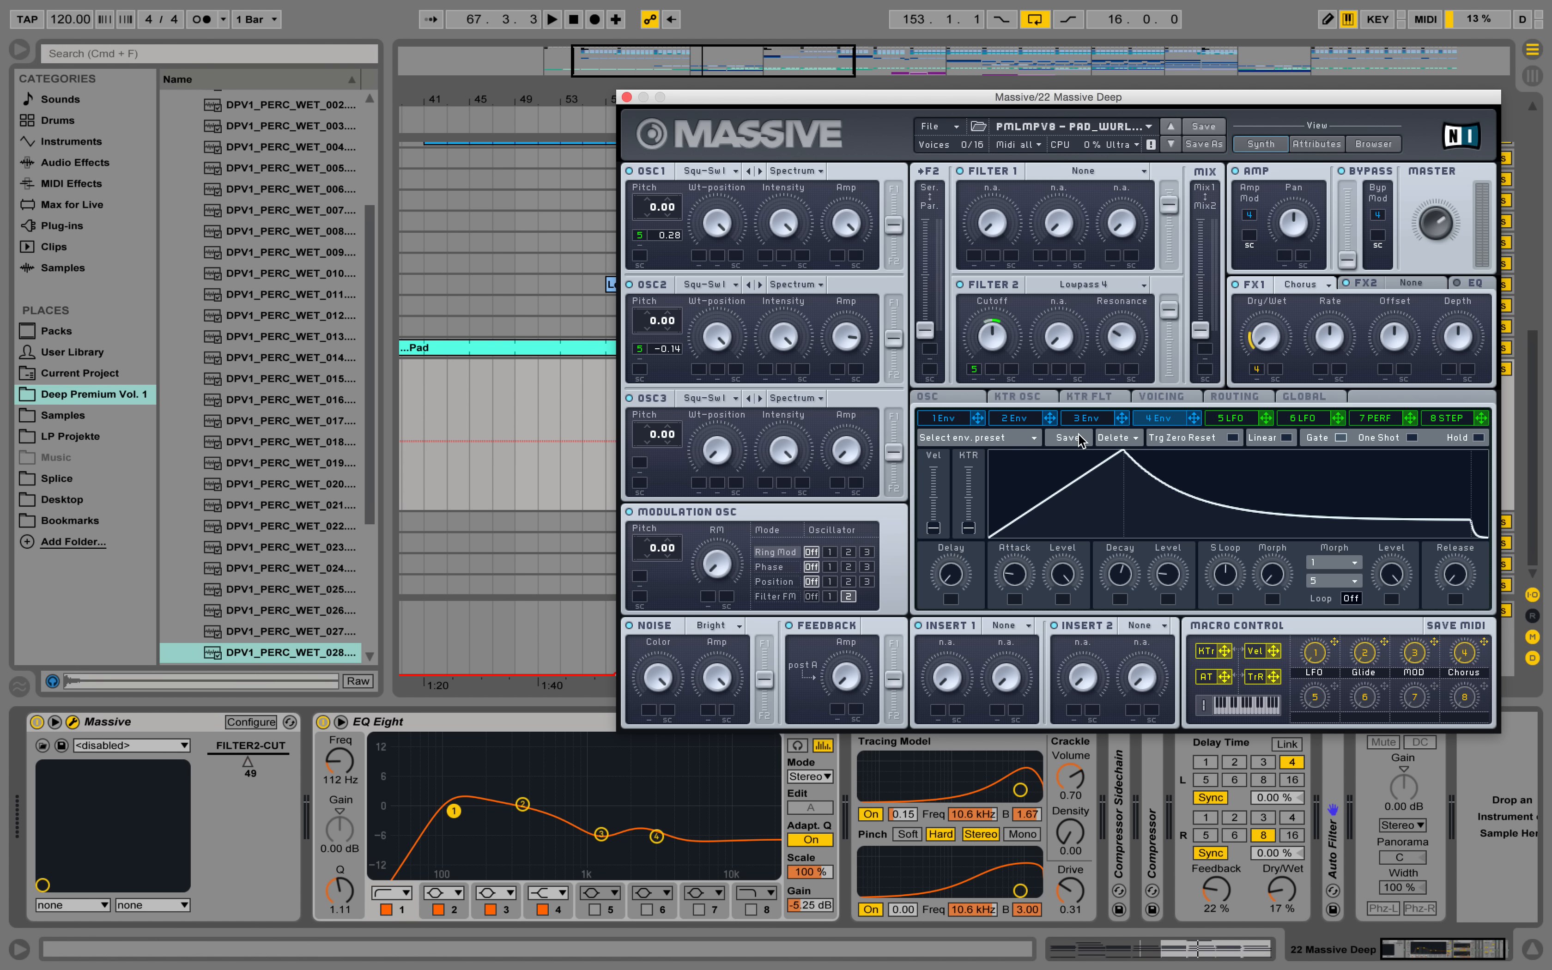
left_click(1228, 417)
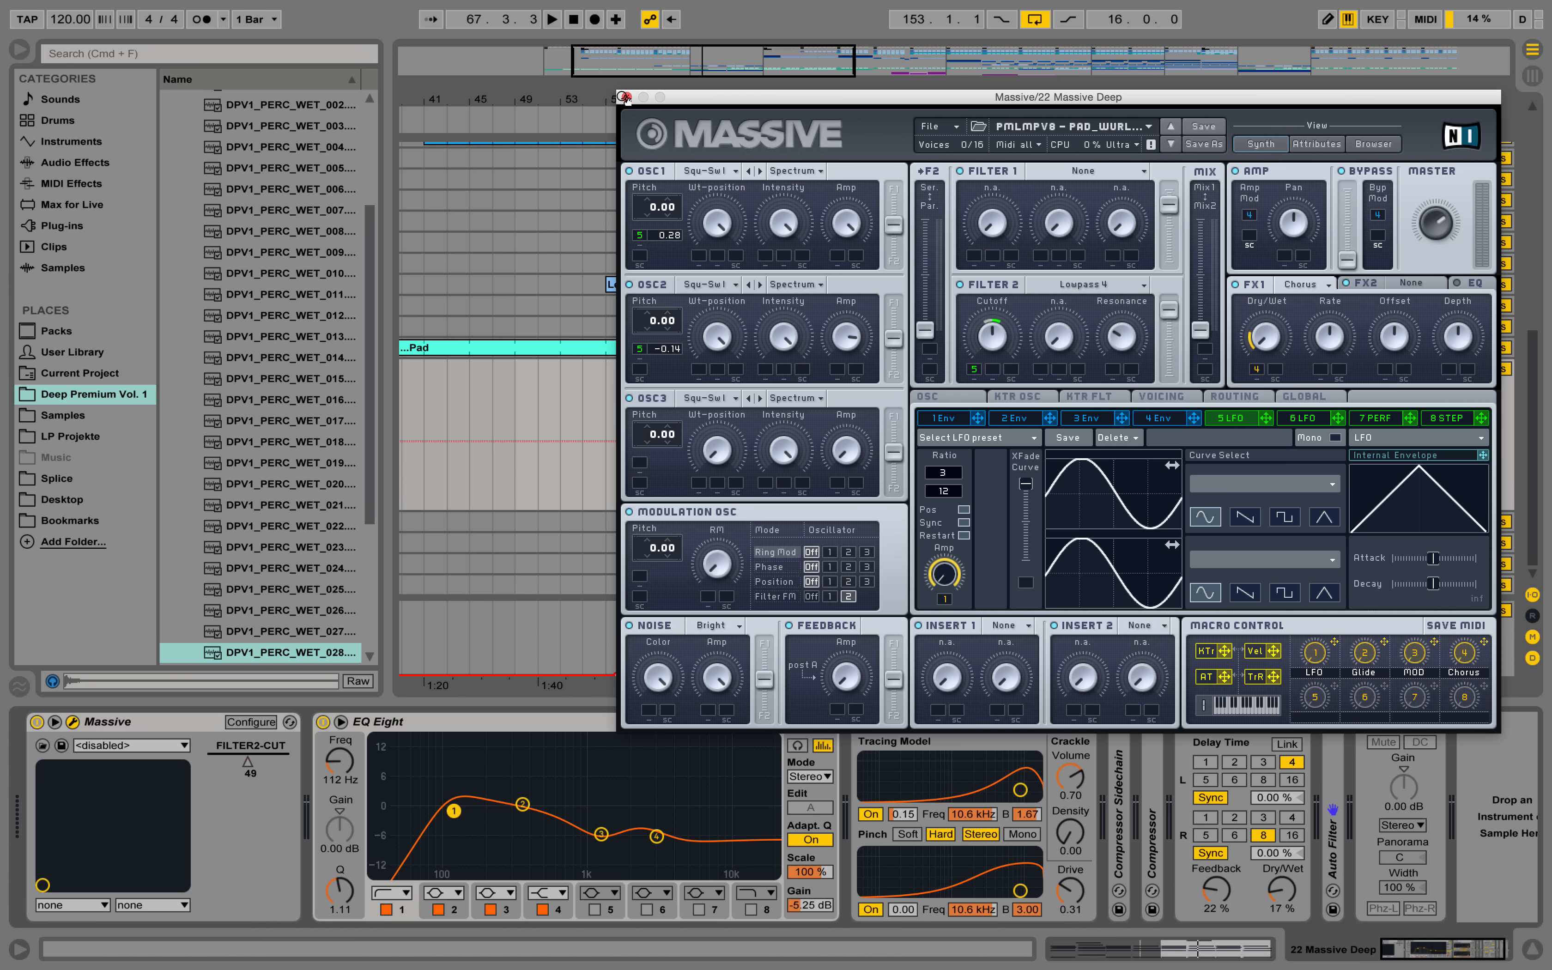
left_click(624, 97)
Play the first FB Od deep Chords clip from bar 65 with its notes open, stopping before the end.
left_click(756, 370)
key("space")
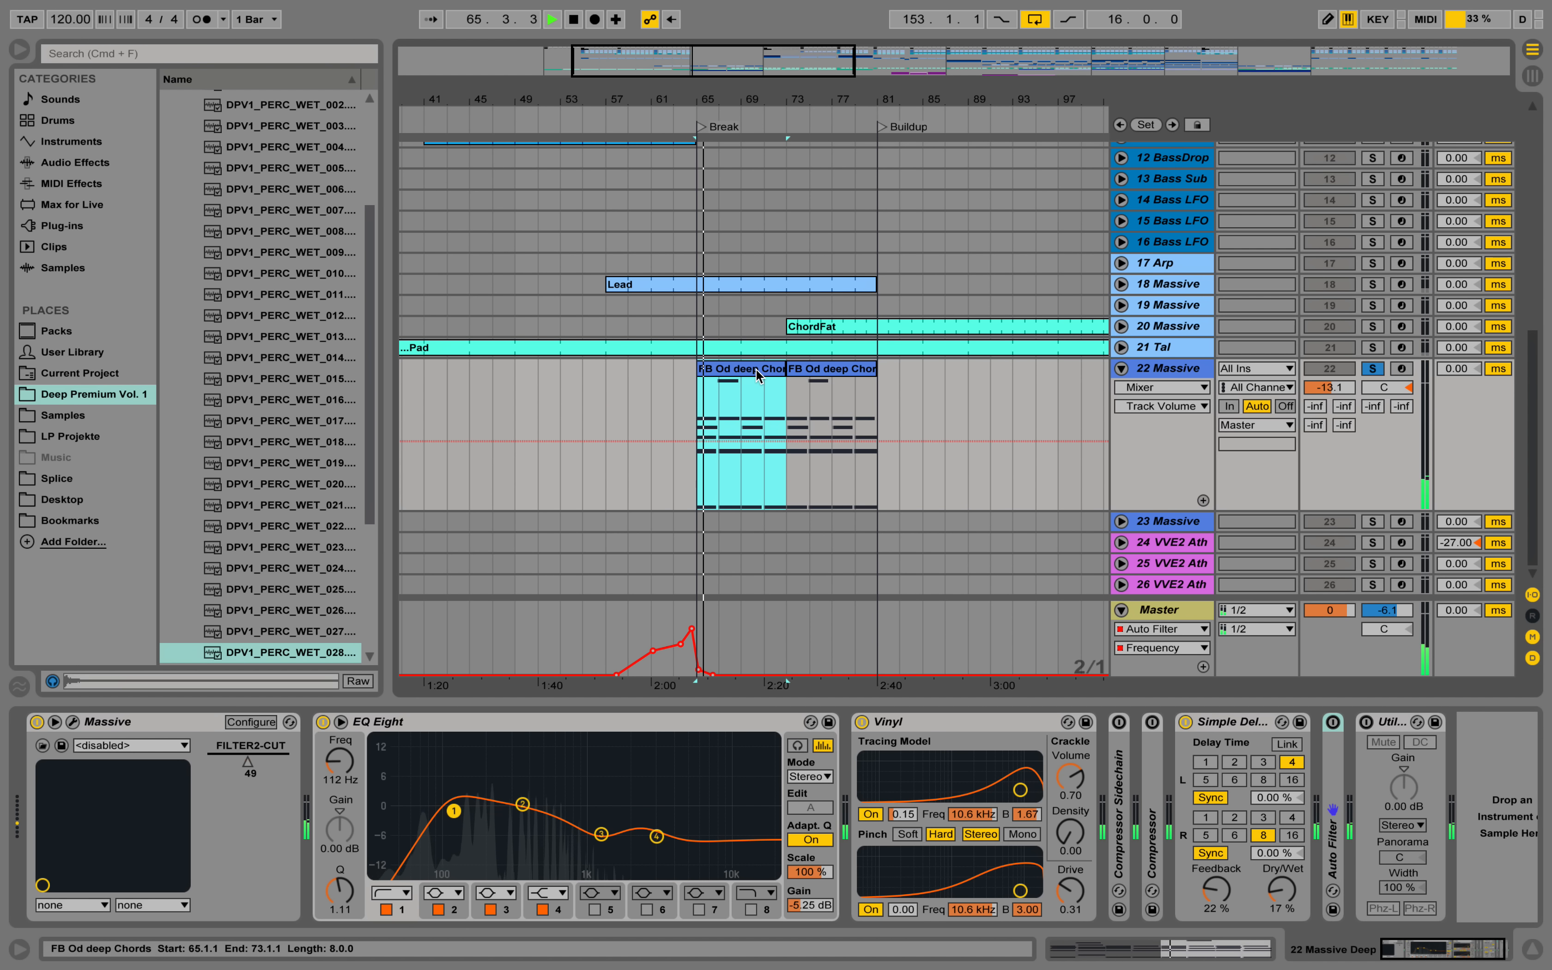
double_click(756, 369)
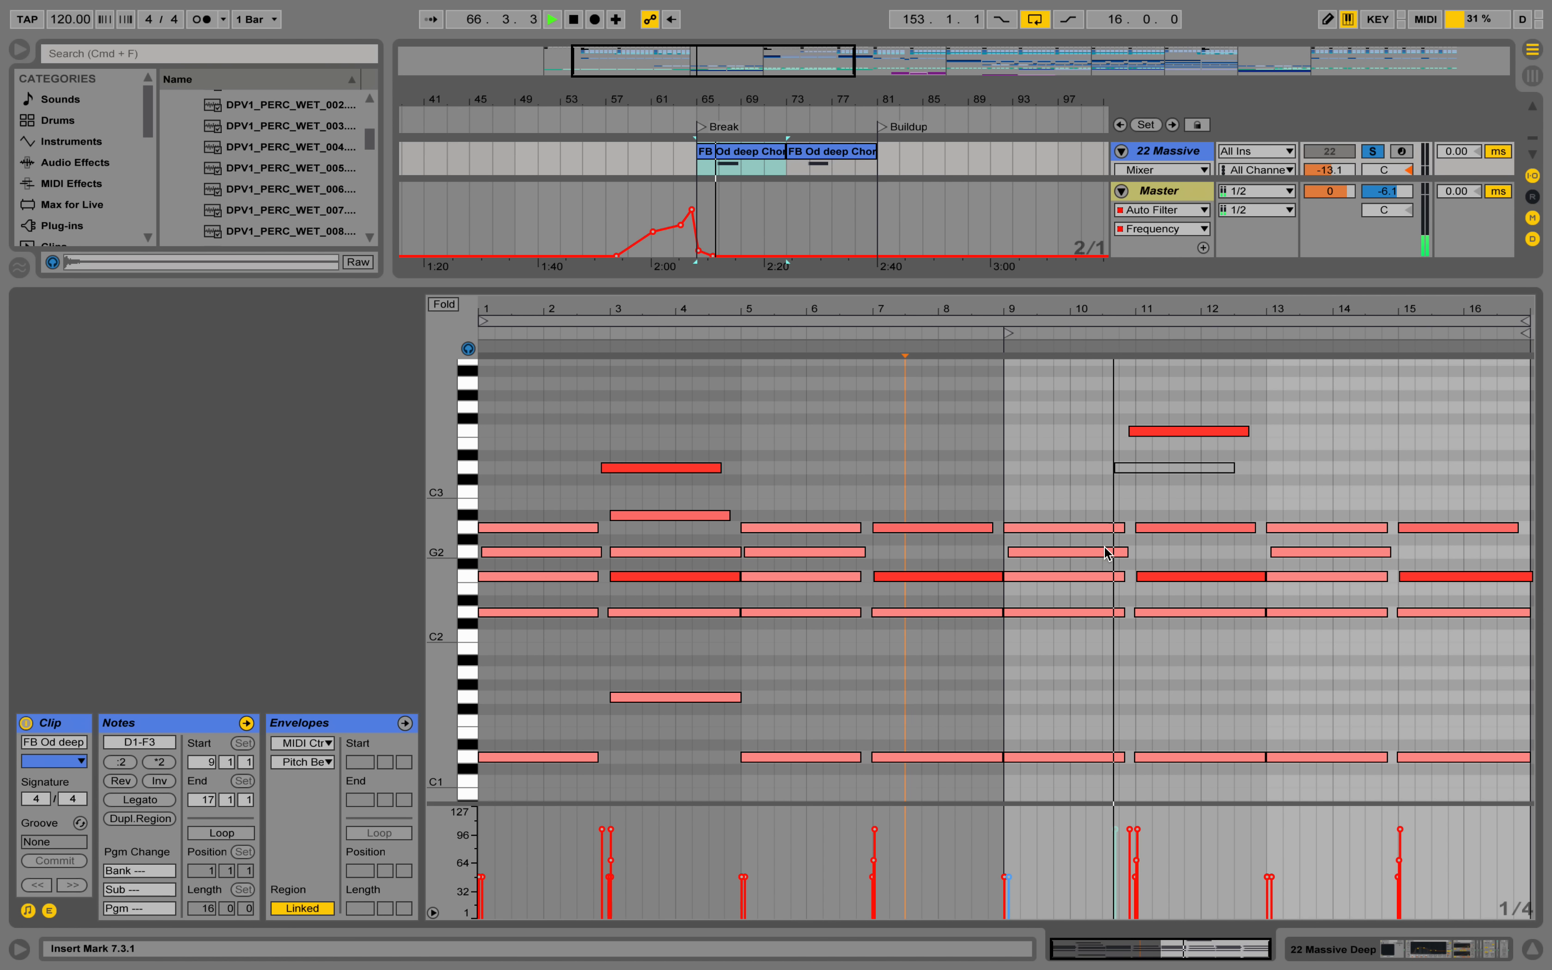
key("space")
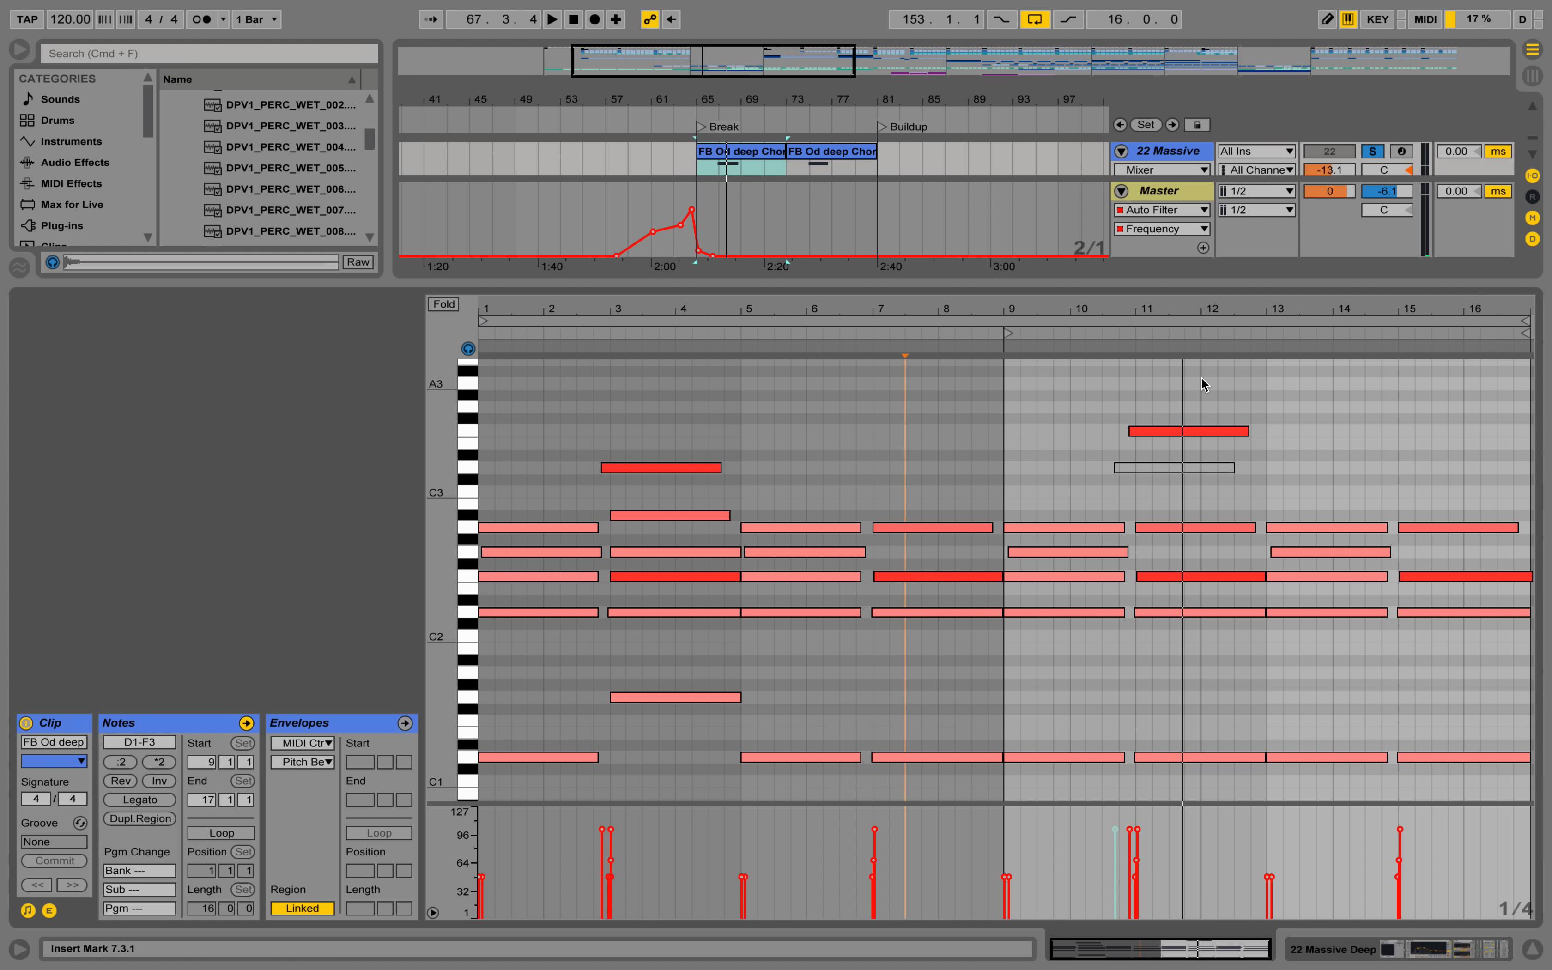
Move the top two chord notes of clip bar 11 to 12.3.1, placing them on D3 and A#2.
left_click_drag(1170, 427, 1276, 465)
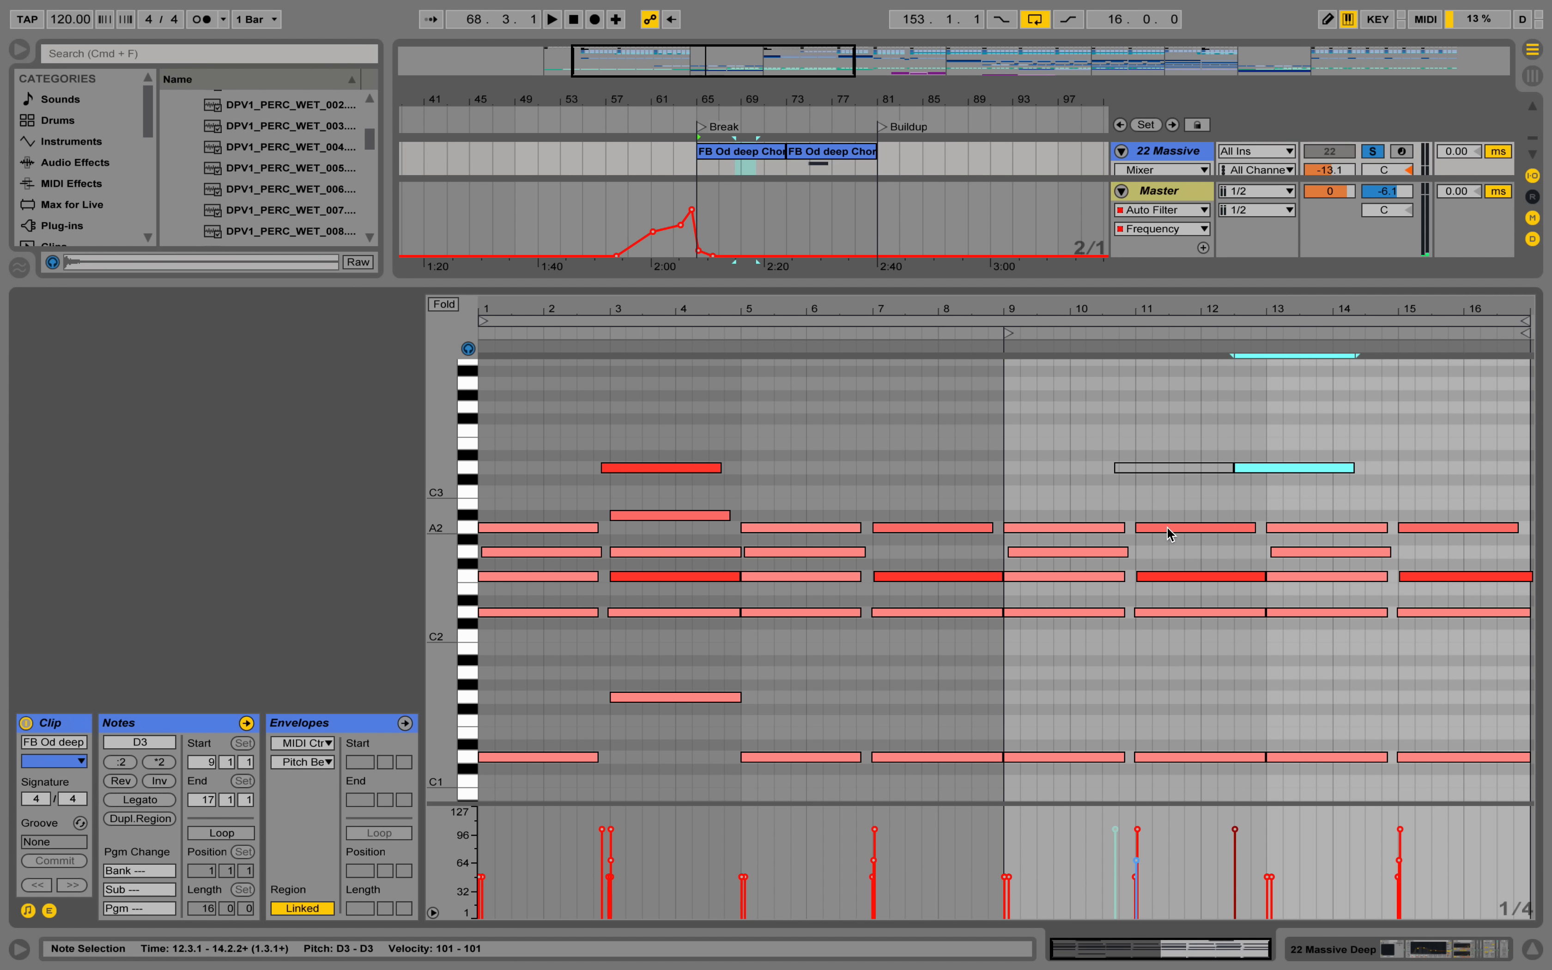
left_click_drag(1168, 528, 1266, 517)
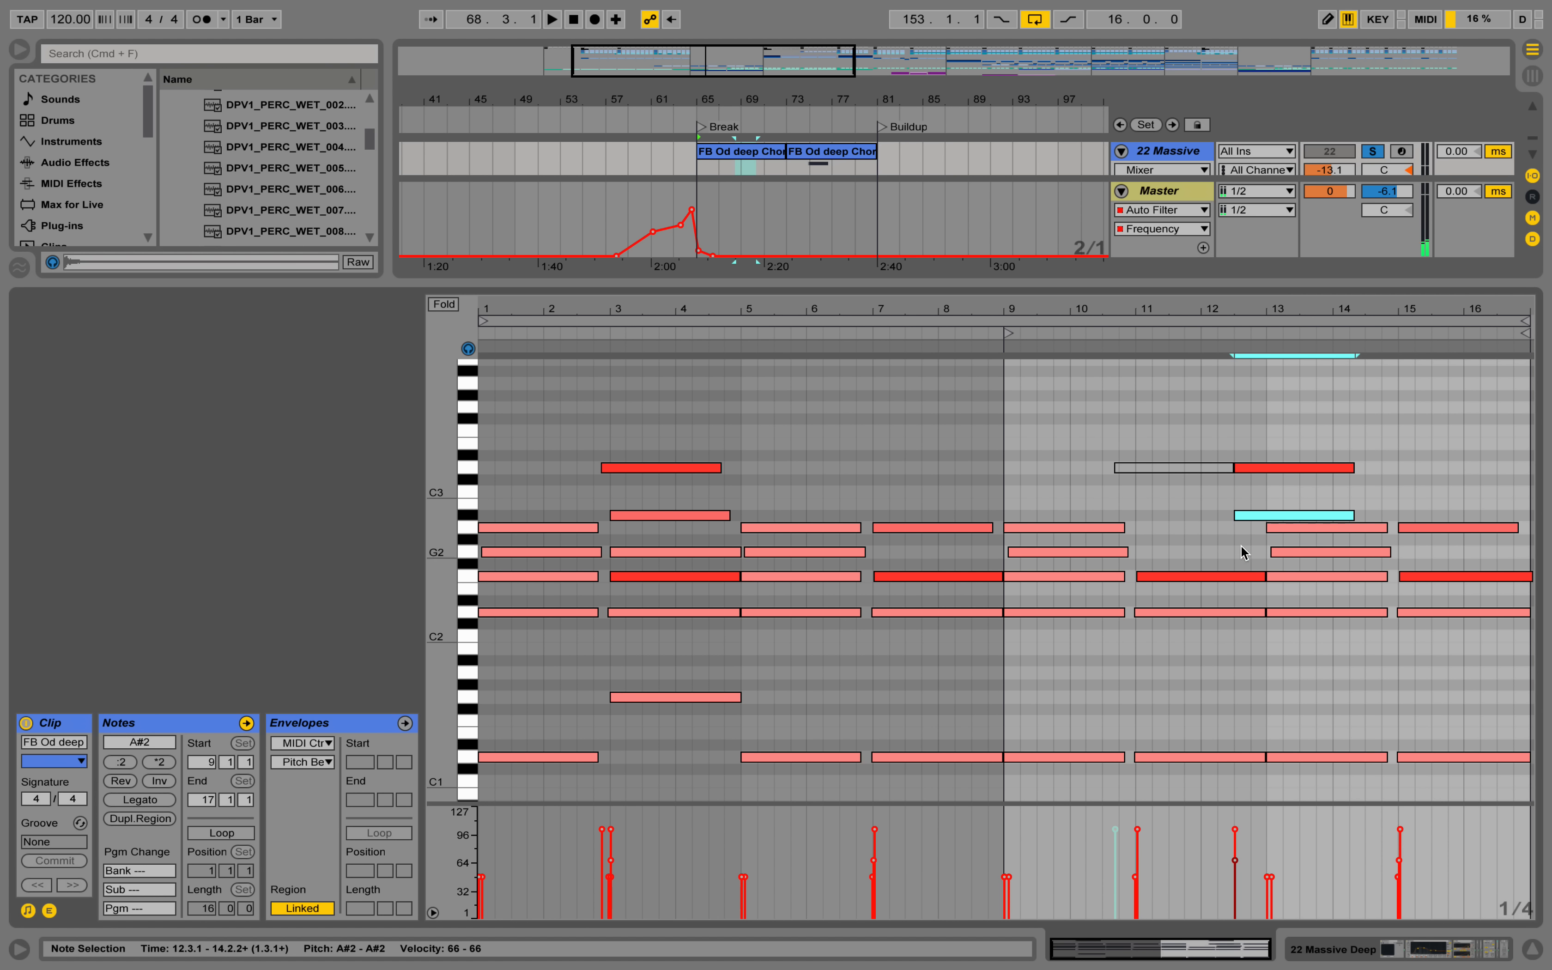
Try transposing the chord at clip bar 13 down one octave.
left_click_drag(1343, 764, 1314, 533)
key("shift+Down")
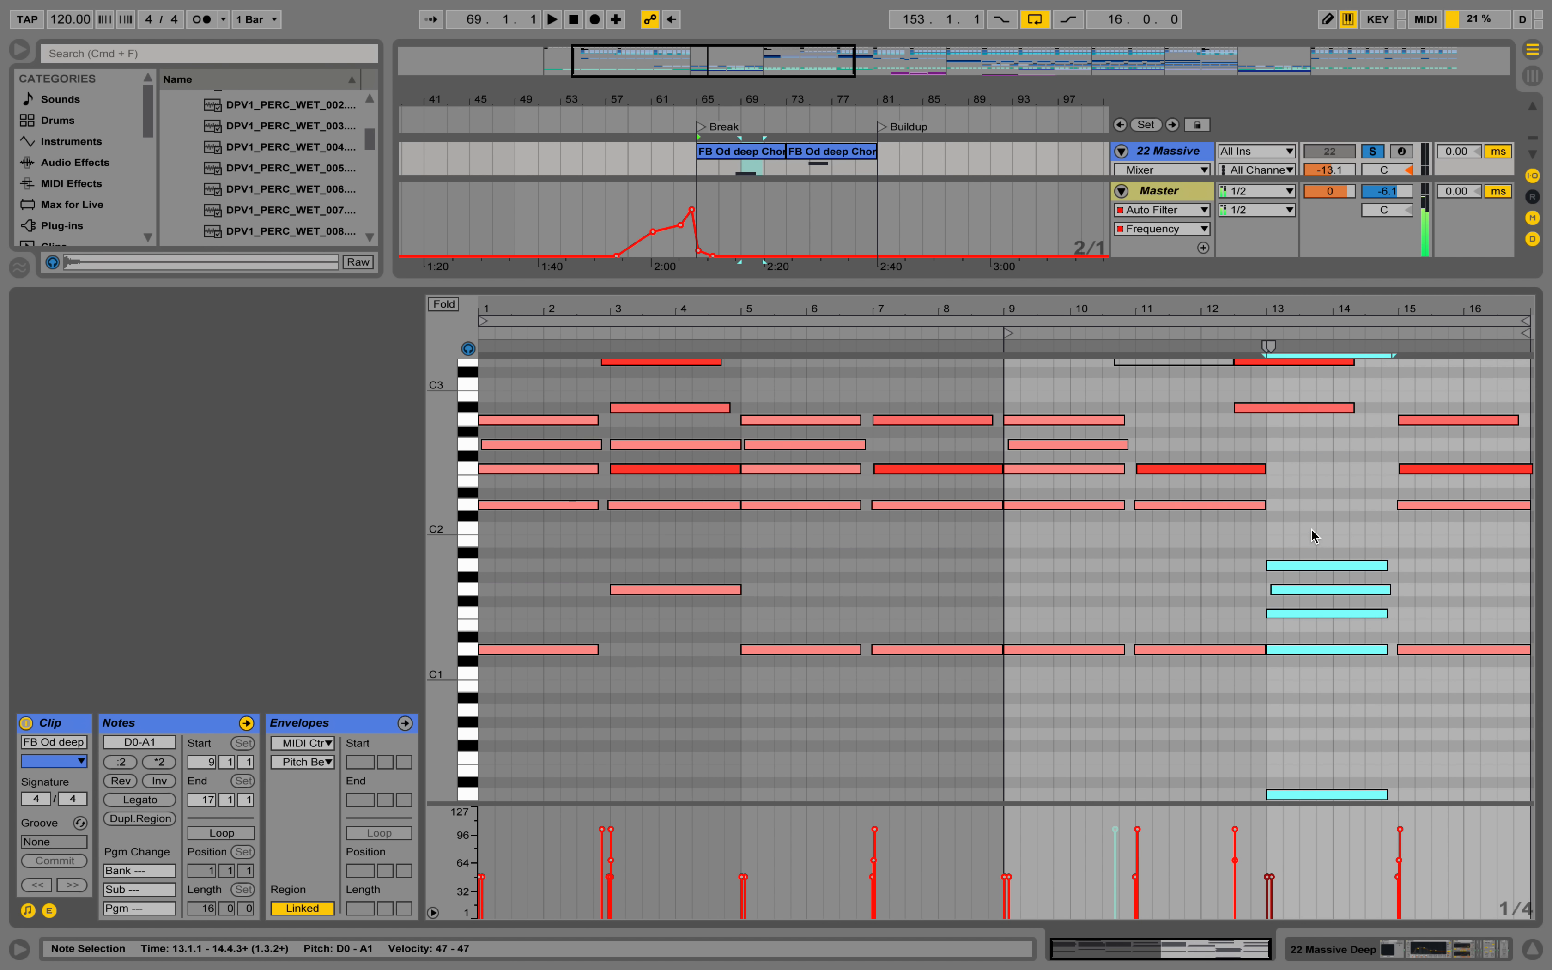
scroll(1282, 551, "up", 4)
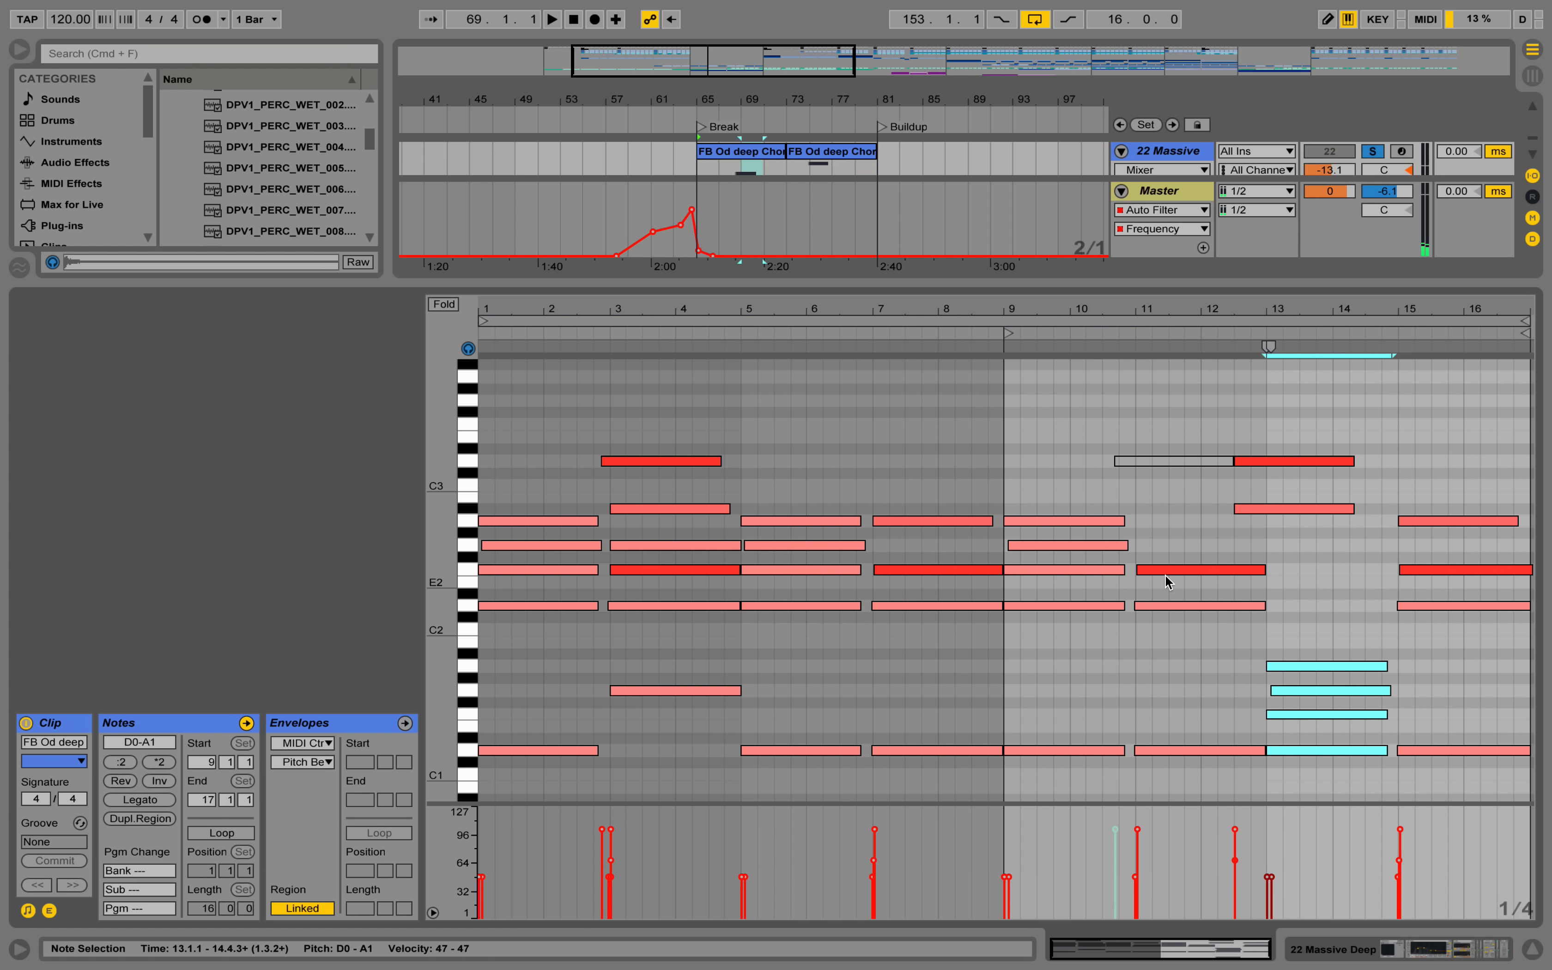
Move the F2 note from clip bar 11 to 12.3.1, add a G2 note there and lower its velocity to 33.
left_click(1181, 569)
left_click_drag(1179, 570, 1271, 567)
left_click(1255, 548)
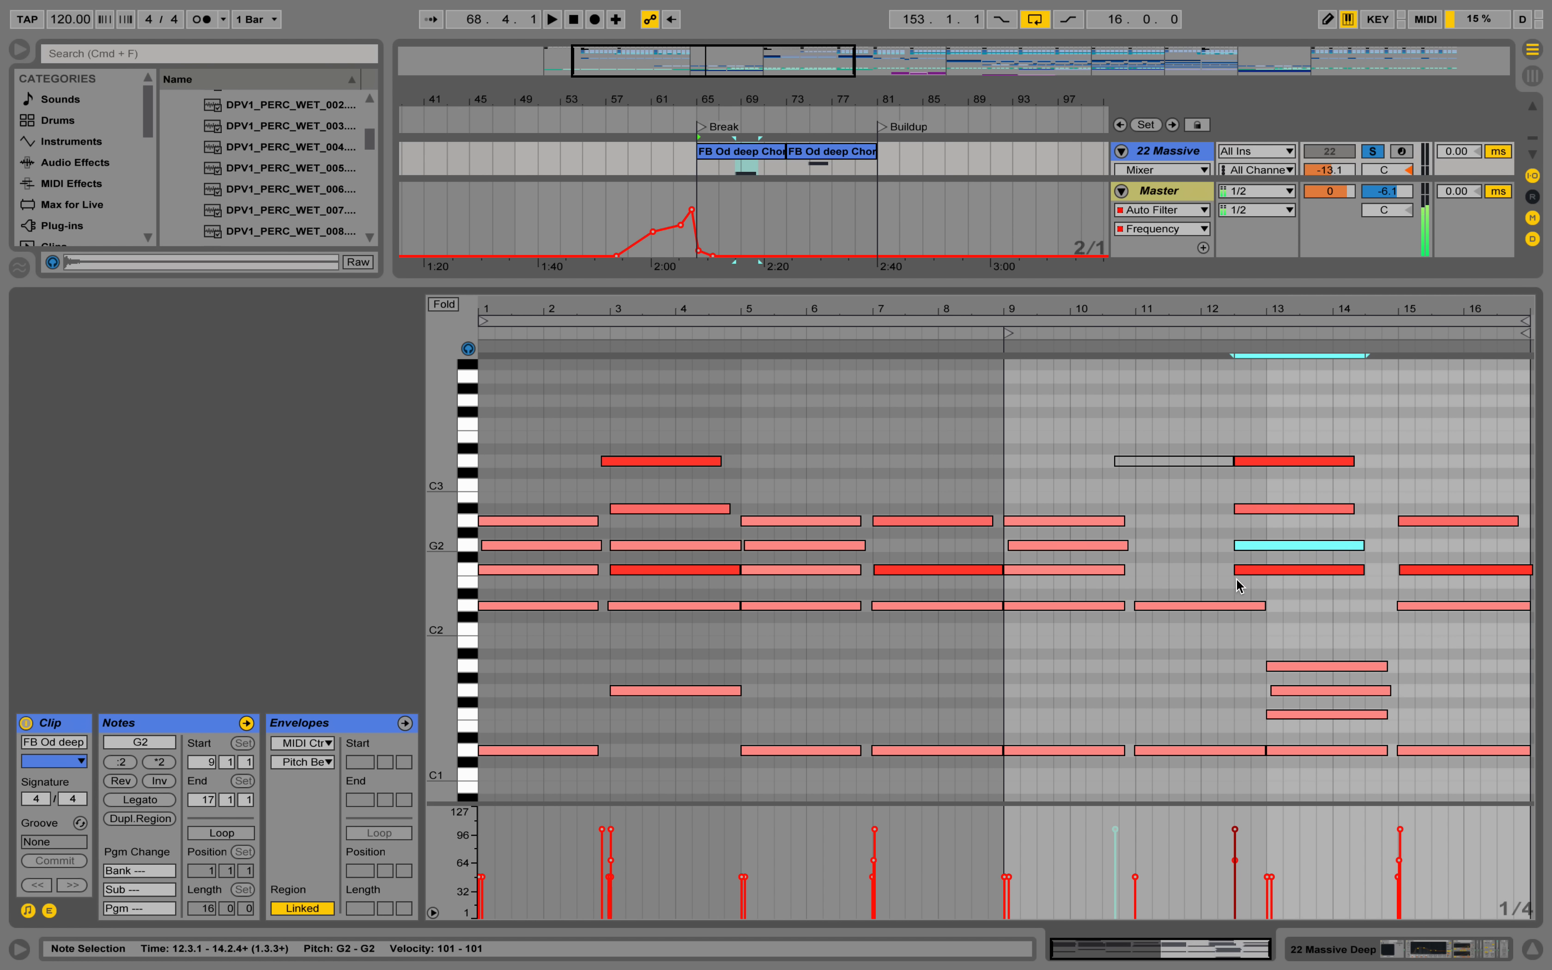
left_click_drag(1235, 829, 1235, 890)
Move the D2 note from clip bar 11 to 12.3.1 and turn the D1 note into a short G1 note from 12.3.1 to bar 13.
left_click_drag(1163, 605, 1257, 604)
left_click(1203, 604)
key("Delete")
left_click_drag(1162, 749, 1161, 696)
left_click(1315, 702)
mouse_move(1263, 691)
left_mouse_down()
mouse_move(1165, 690)
mouse_move(1254, 692)
left_mouse_up()
left_click(1204, 416)
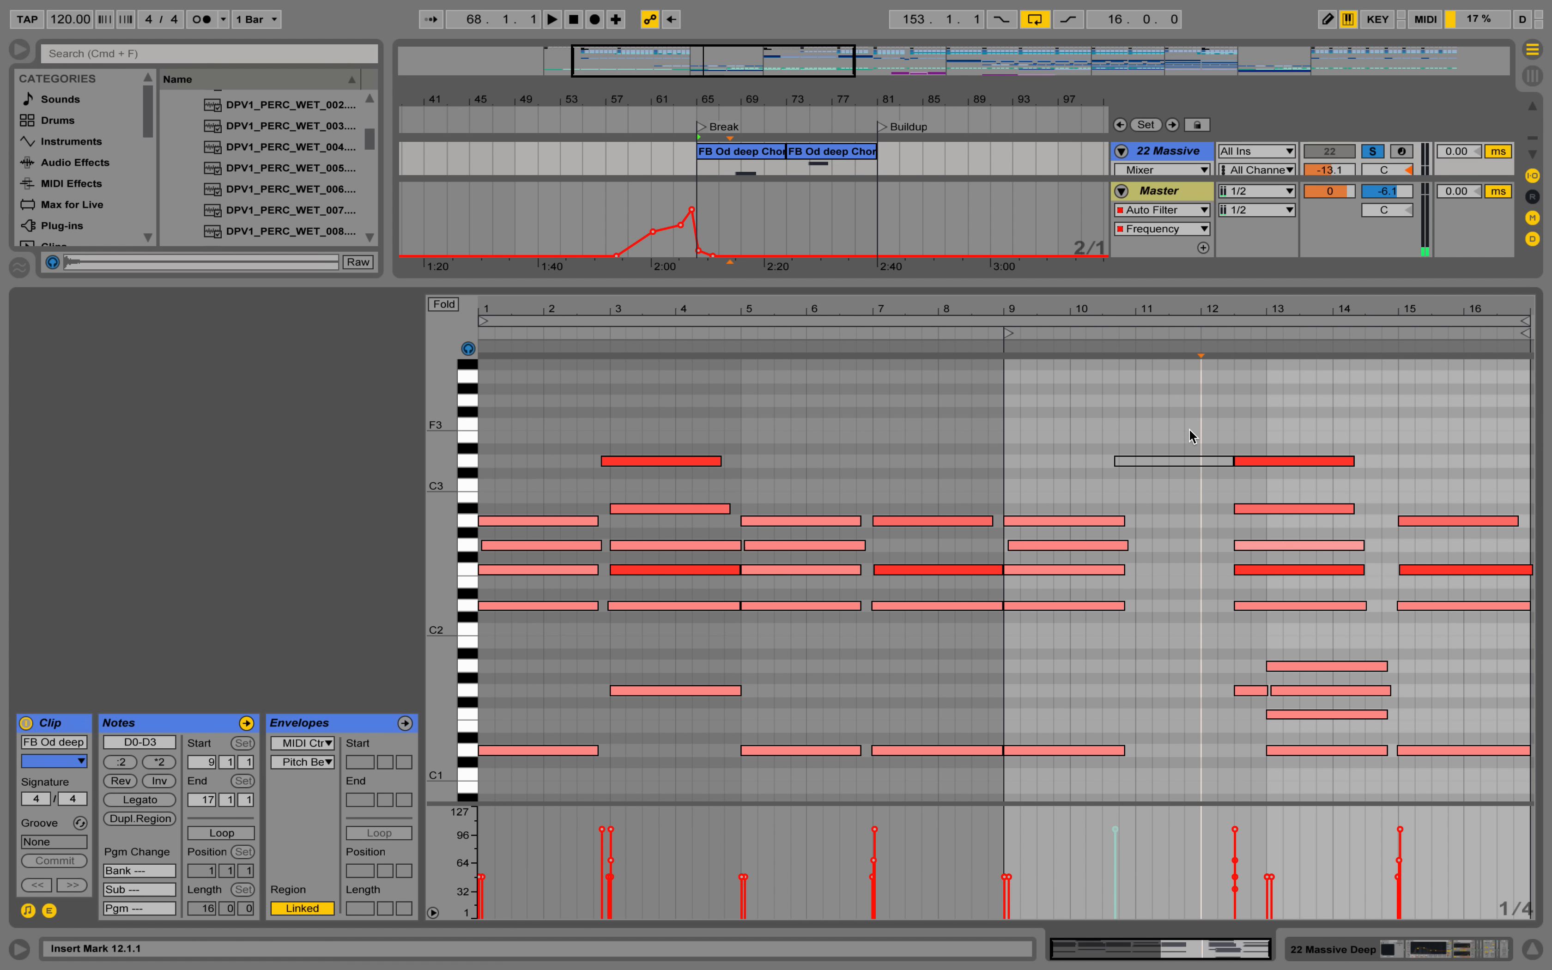
Delete the deactivated D3 note and shorten the chord at 12.3.1 so that its notes end at clip bar 13.
left_click(1187, 460)
key("Delete")
left_click_drag(1219, 427, 1237, 789)
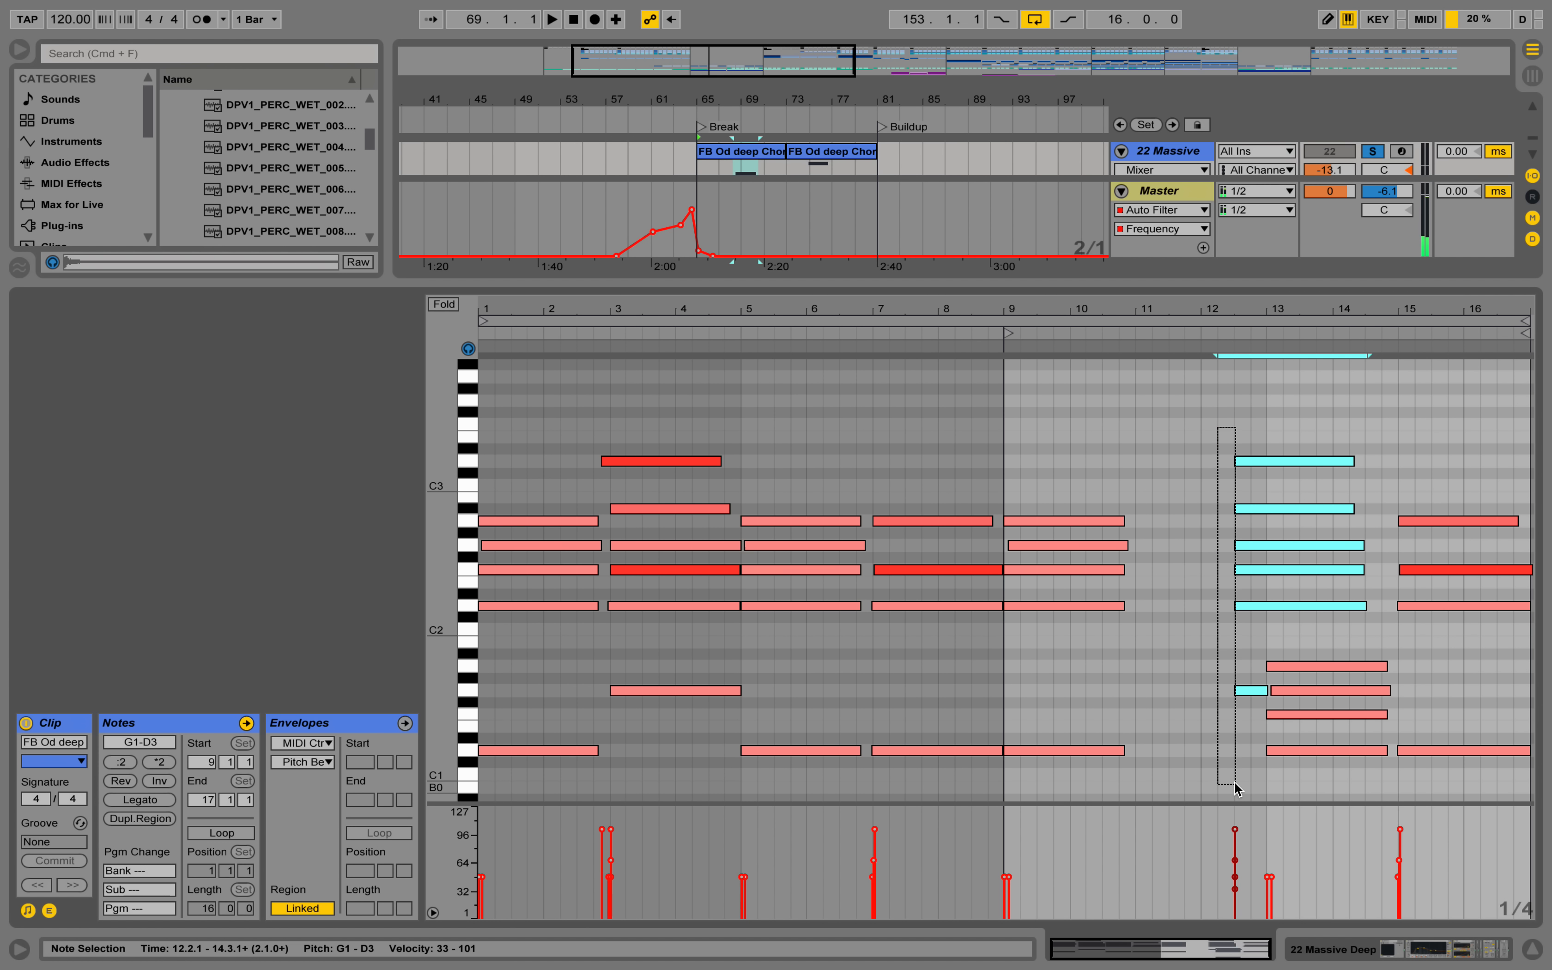
left_click(1259, 452)
left_click_drag(1355, 621, 1265, 456)
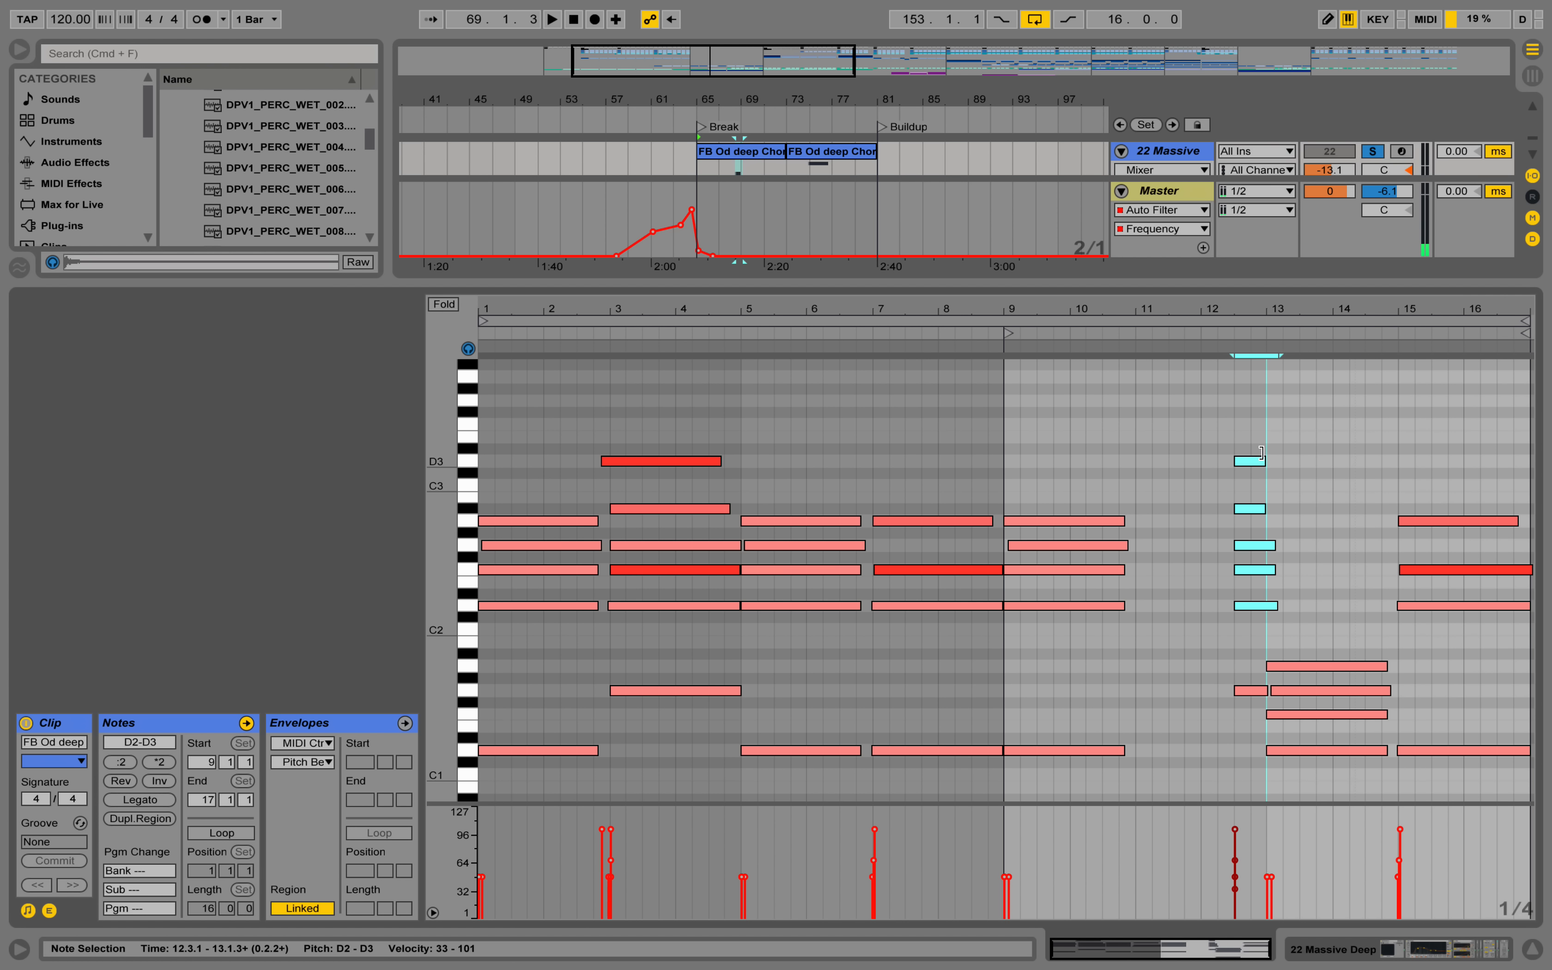
left_click(1307, 612)
left_click_drag(1282, 617, 1266, 544)
left_click(1317, 604)
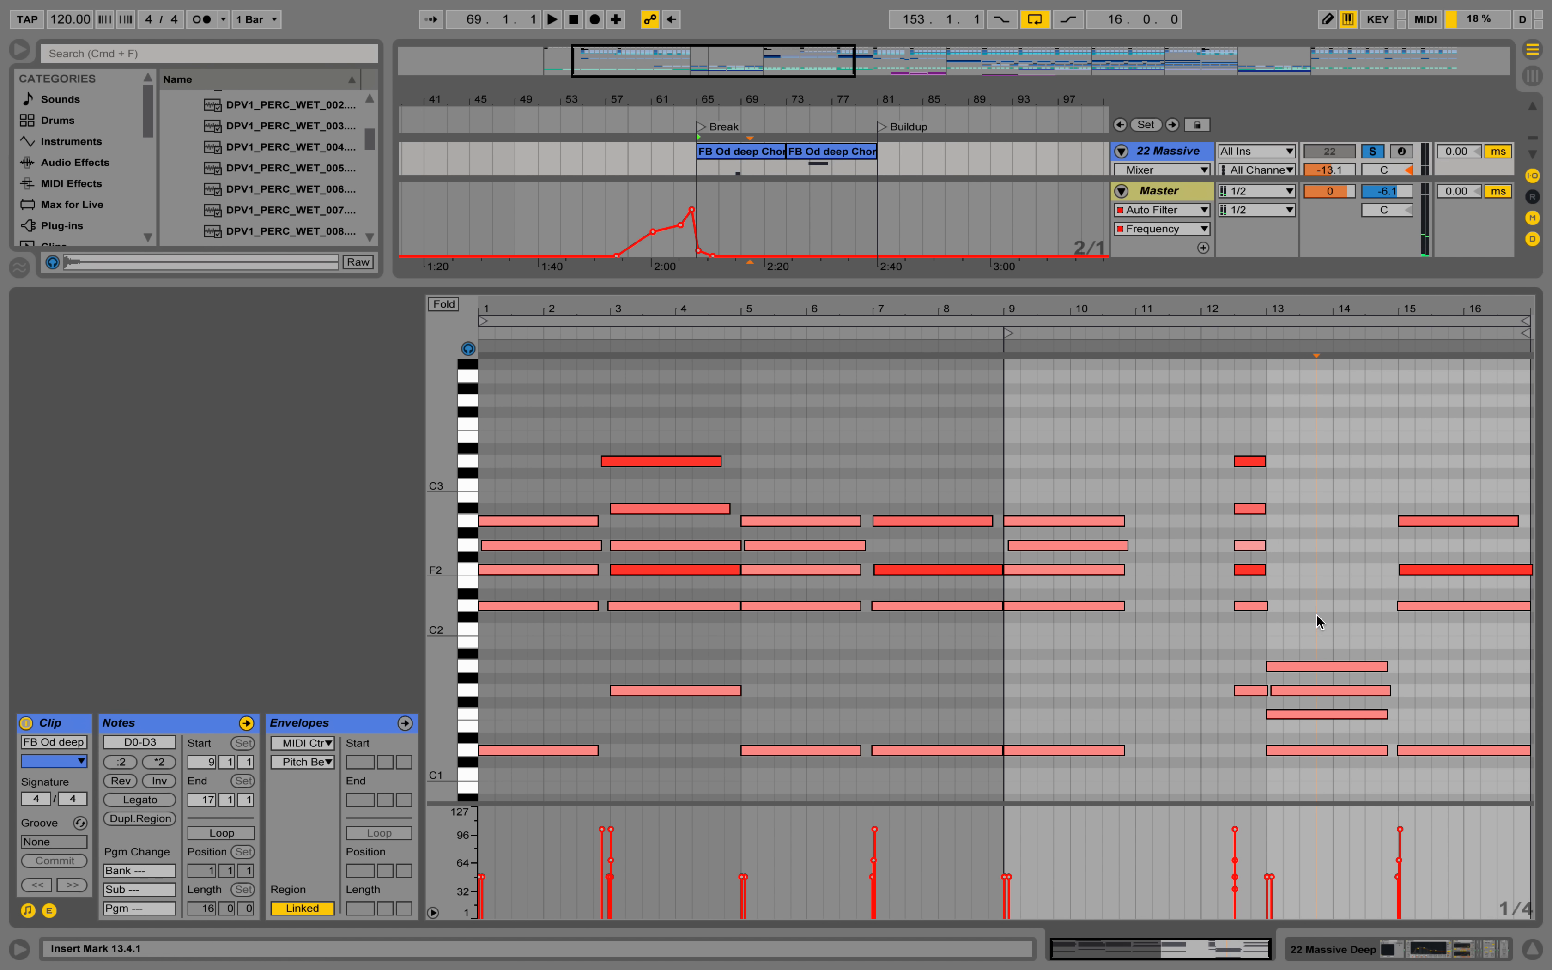
Transpose all notes of the chord at clip bar 13 up one octave.
left_click_drag(1324, 780, 1313, 633)
scroll(1313, 633, "down", 3)
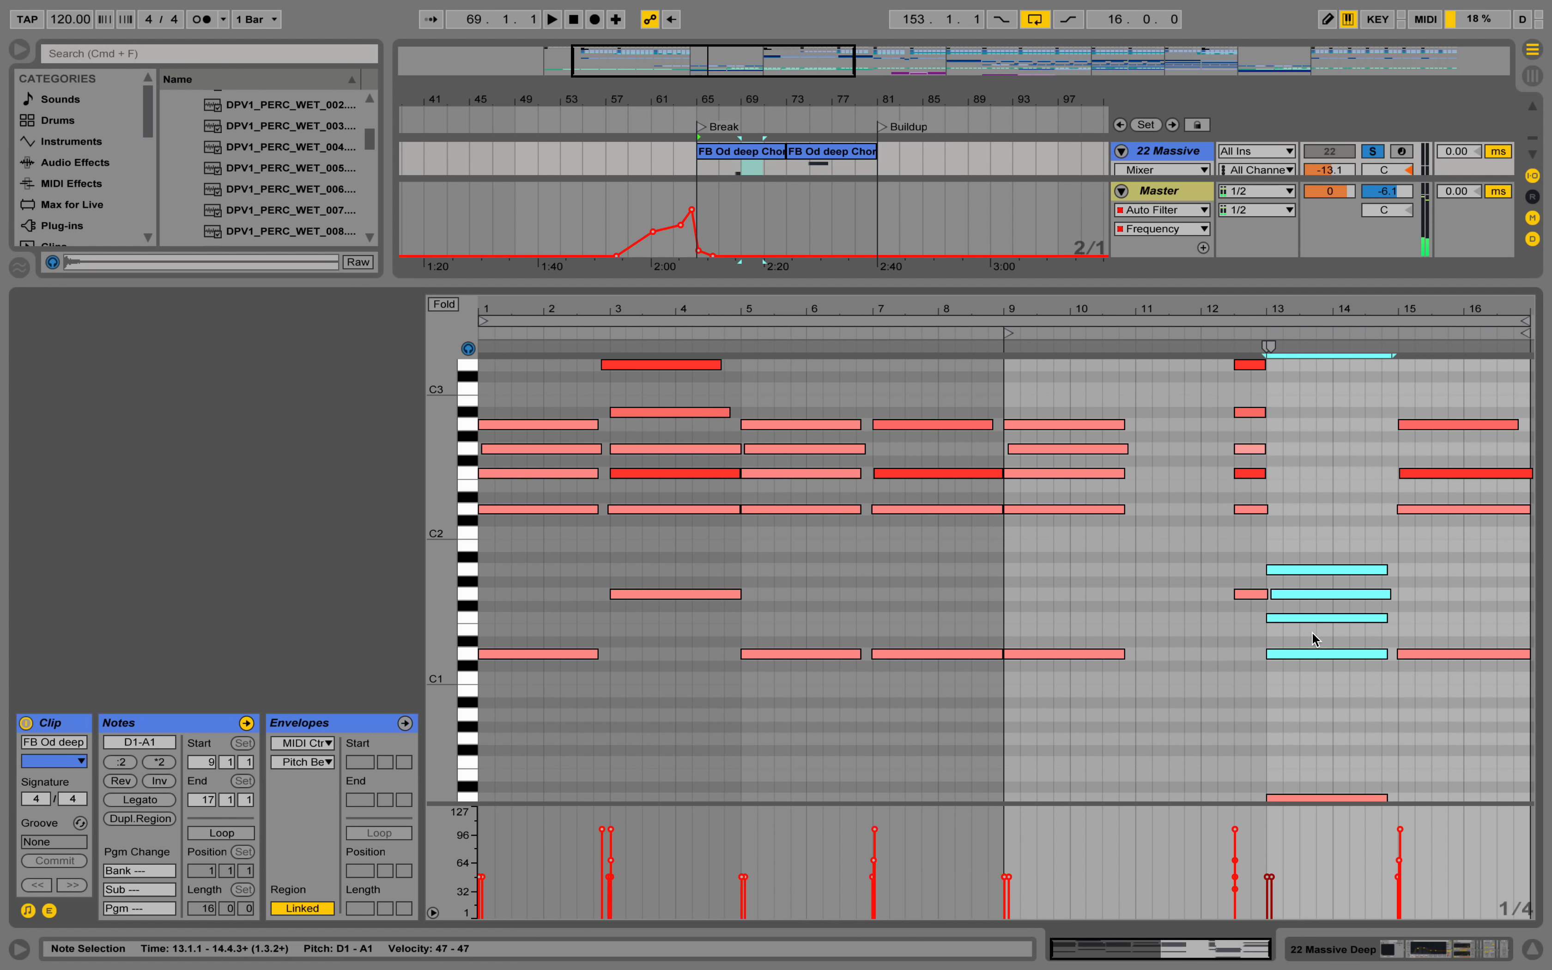
left_click_drag(1353, 516, 1339, 802)
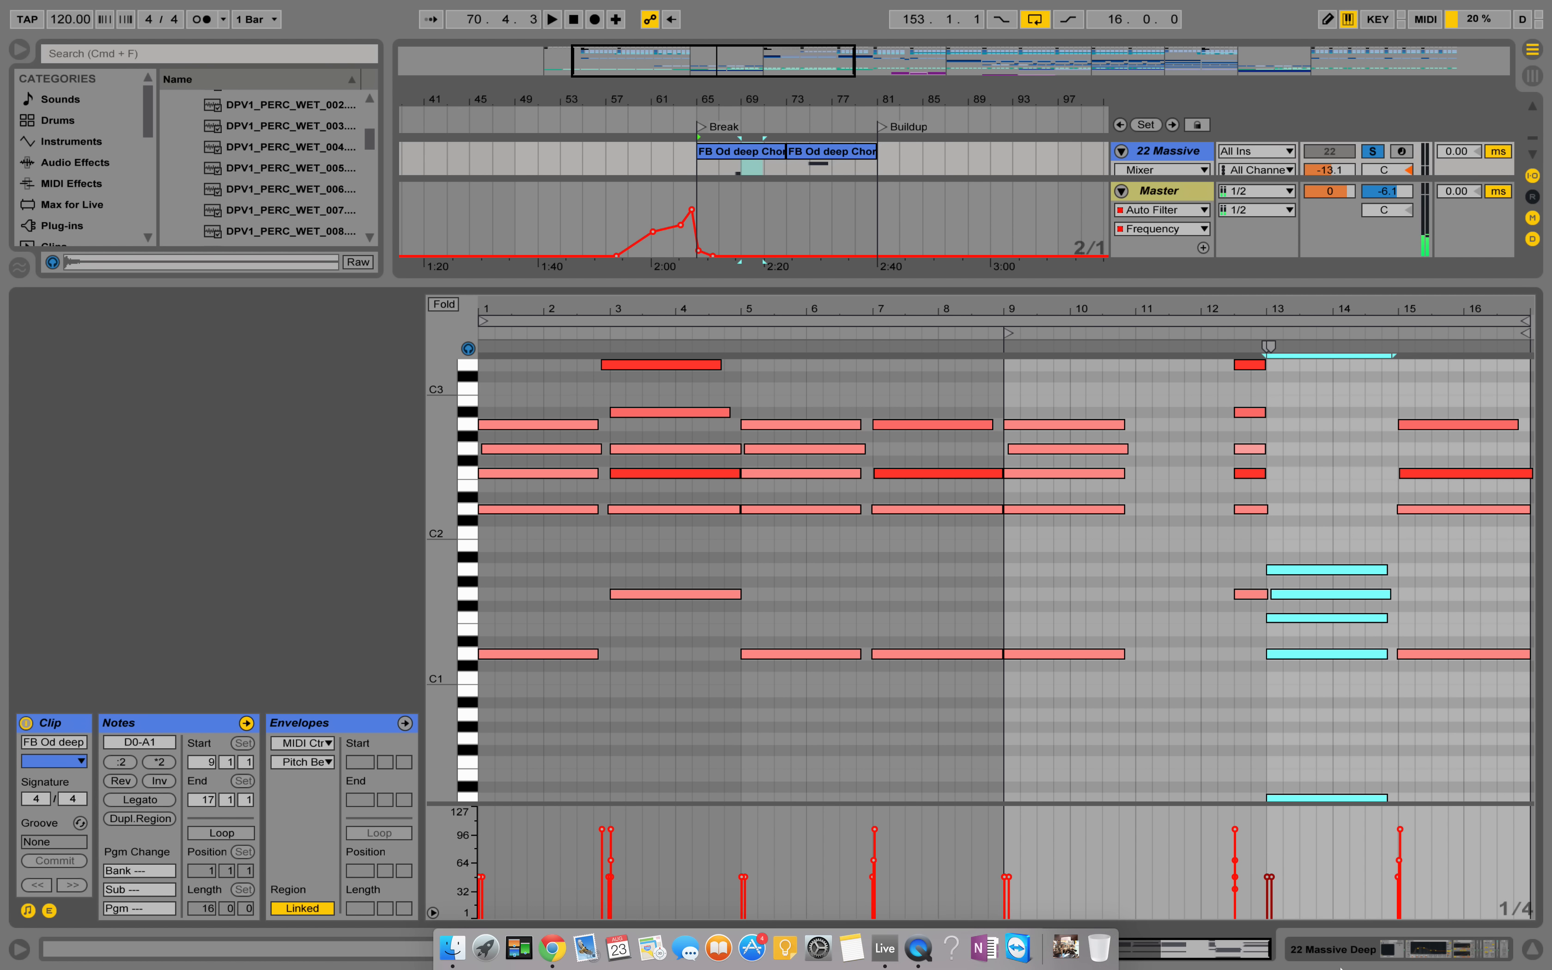
key("Up")
key("Down")
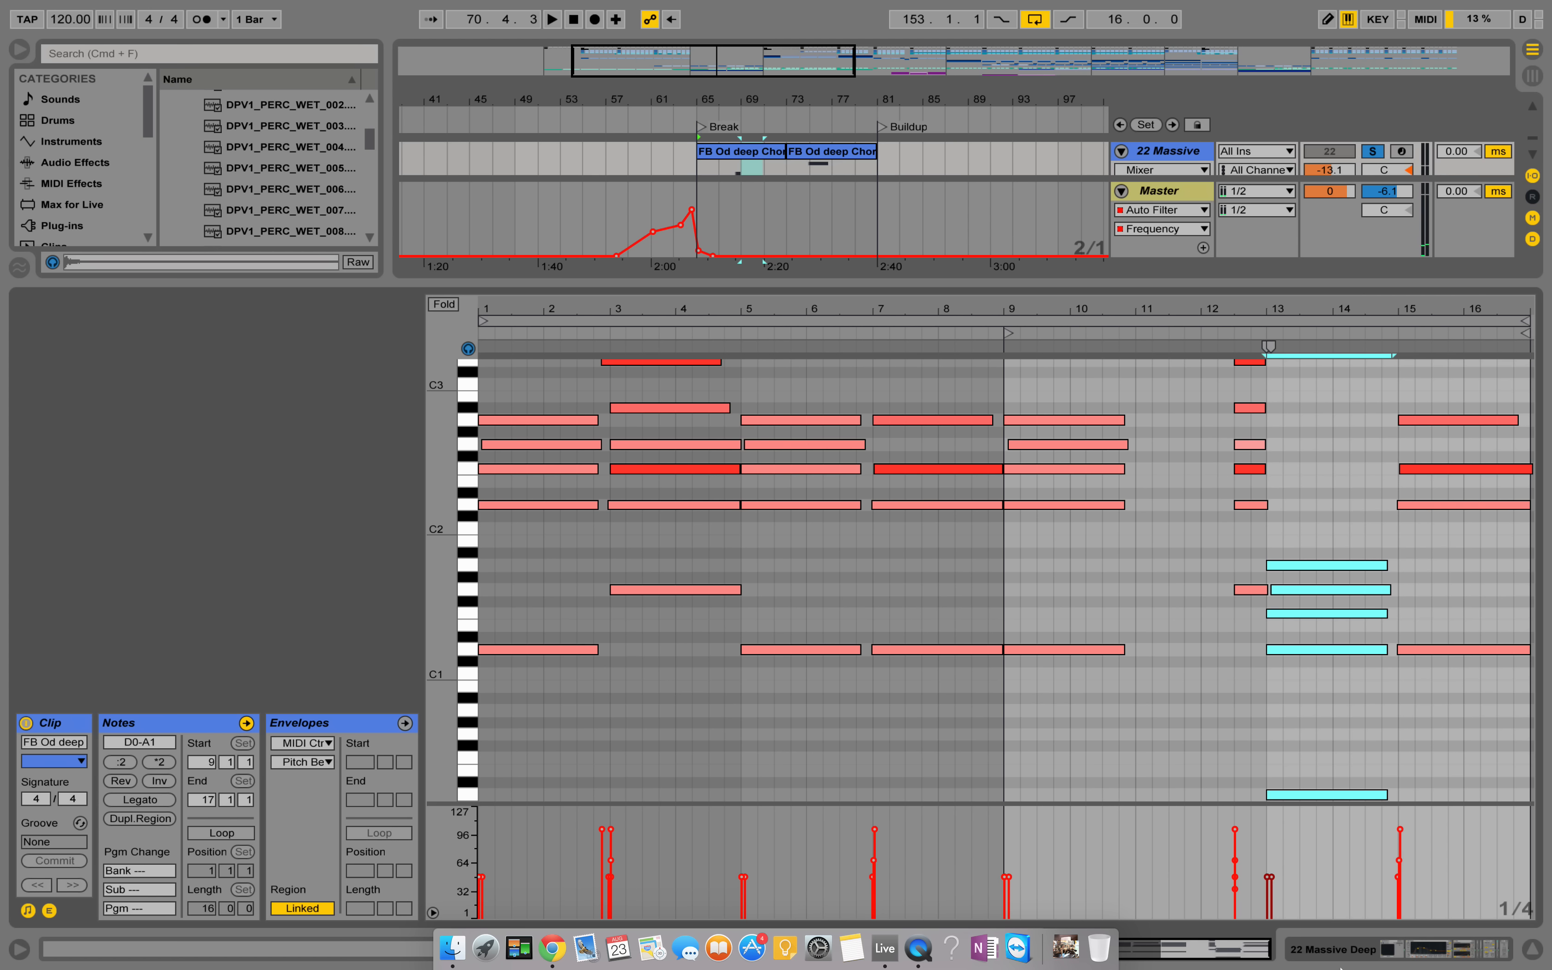
key("shift+Up")
left_click(1271, 735)
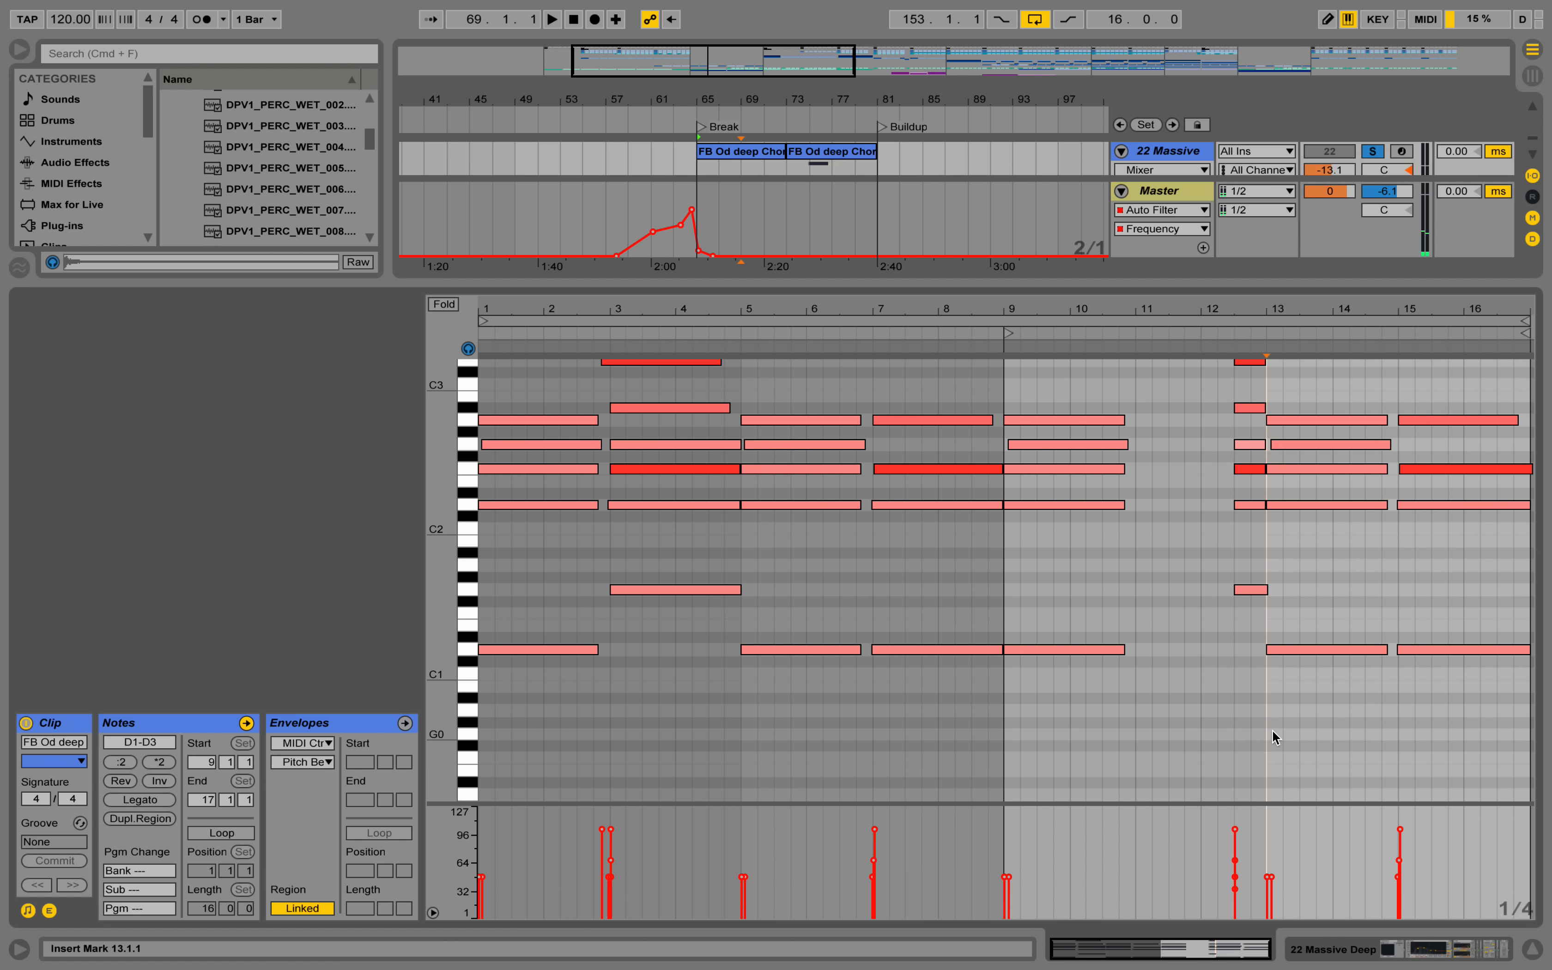
Lengthen all notes of the chord at clip bar 9 to about 12.2.3 and audition the result.
scroll(1272, 661, "up", 3)
left_click_drag(1097, 767, 1078, 437)
left_click_drag(1174, 497, 1230, 476)
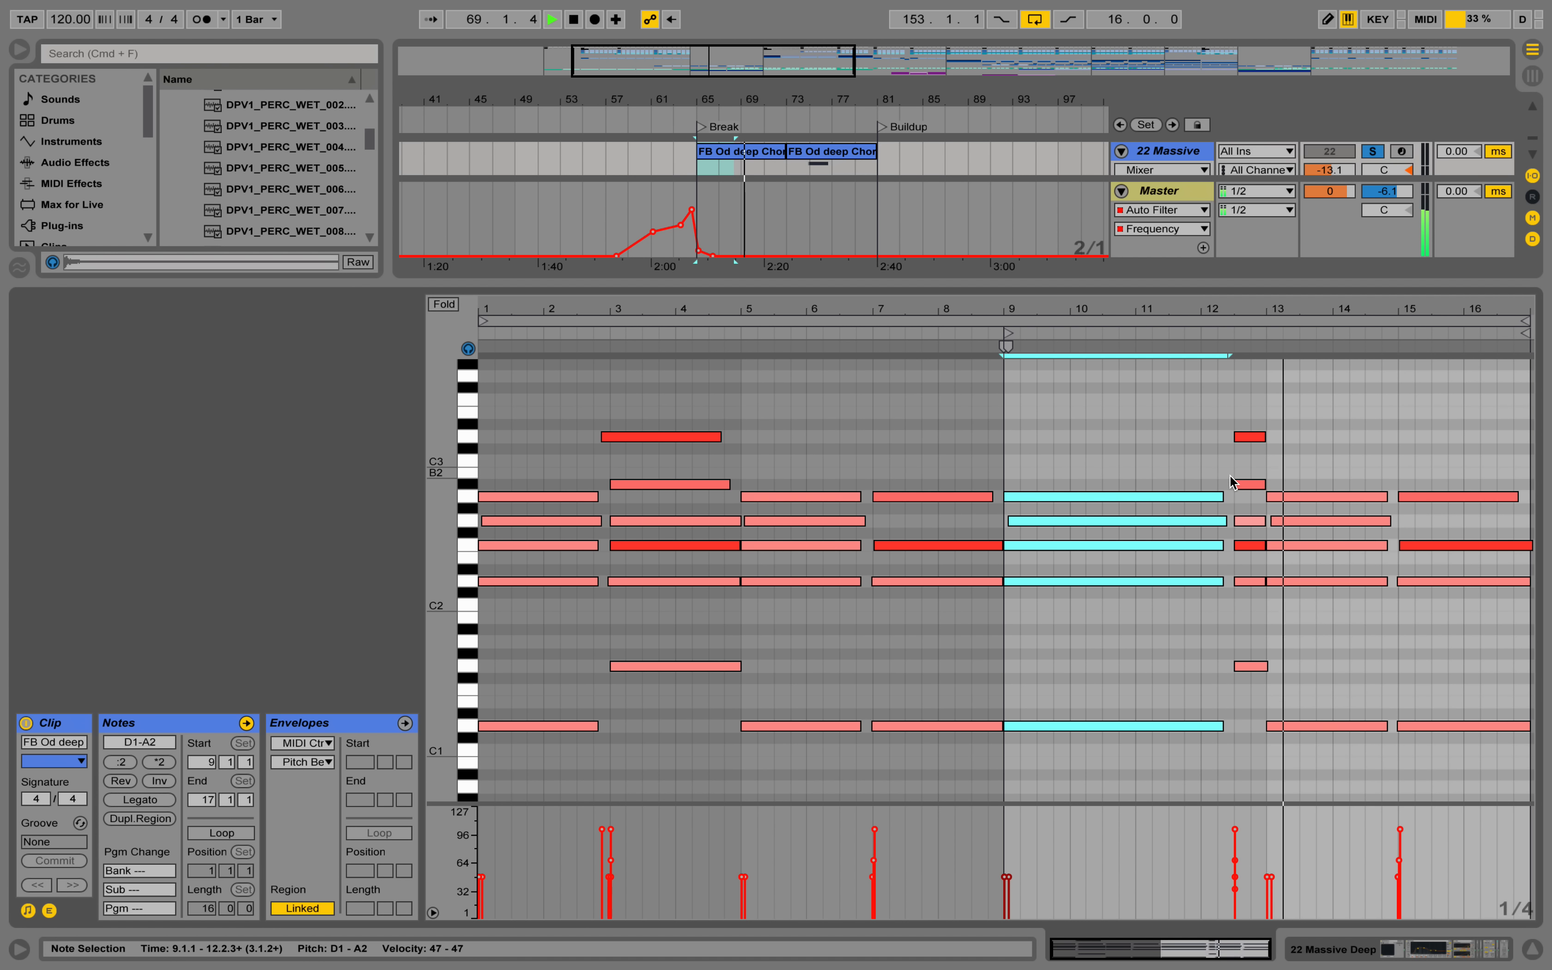
In the chord at 12.3.1, lower the velocities of D3 to about 56 and F2, and raise G2 to 101.
left_click(1250, 436)
key("space")
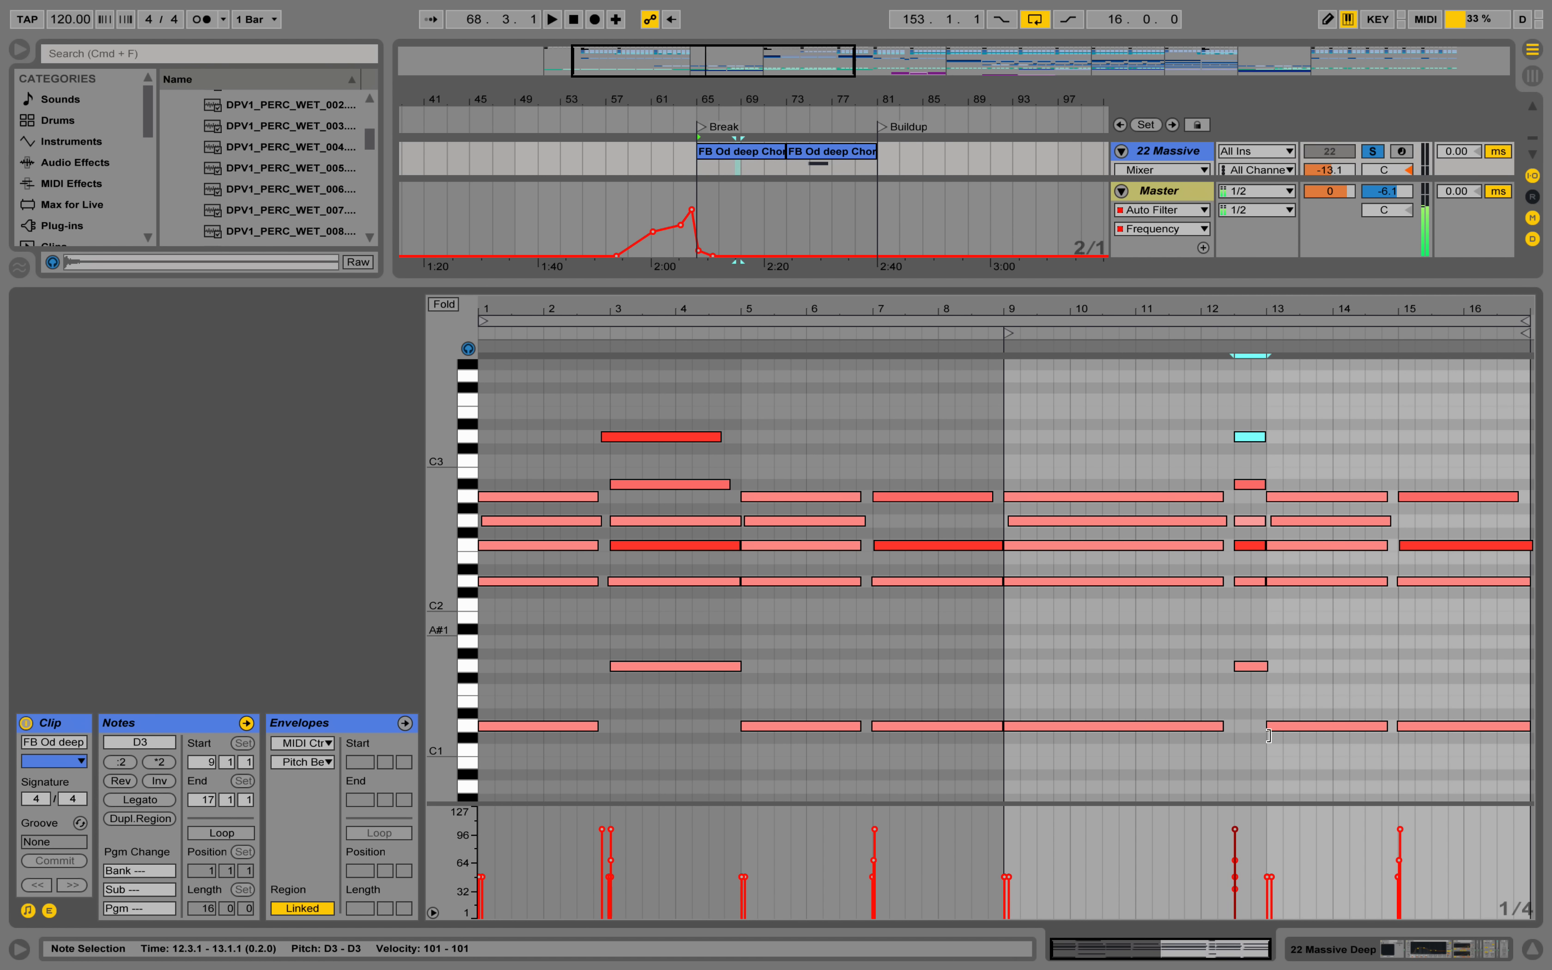
left_click_drag(1235, 829, 1235, 859)
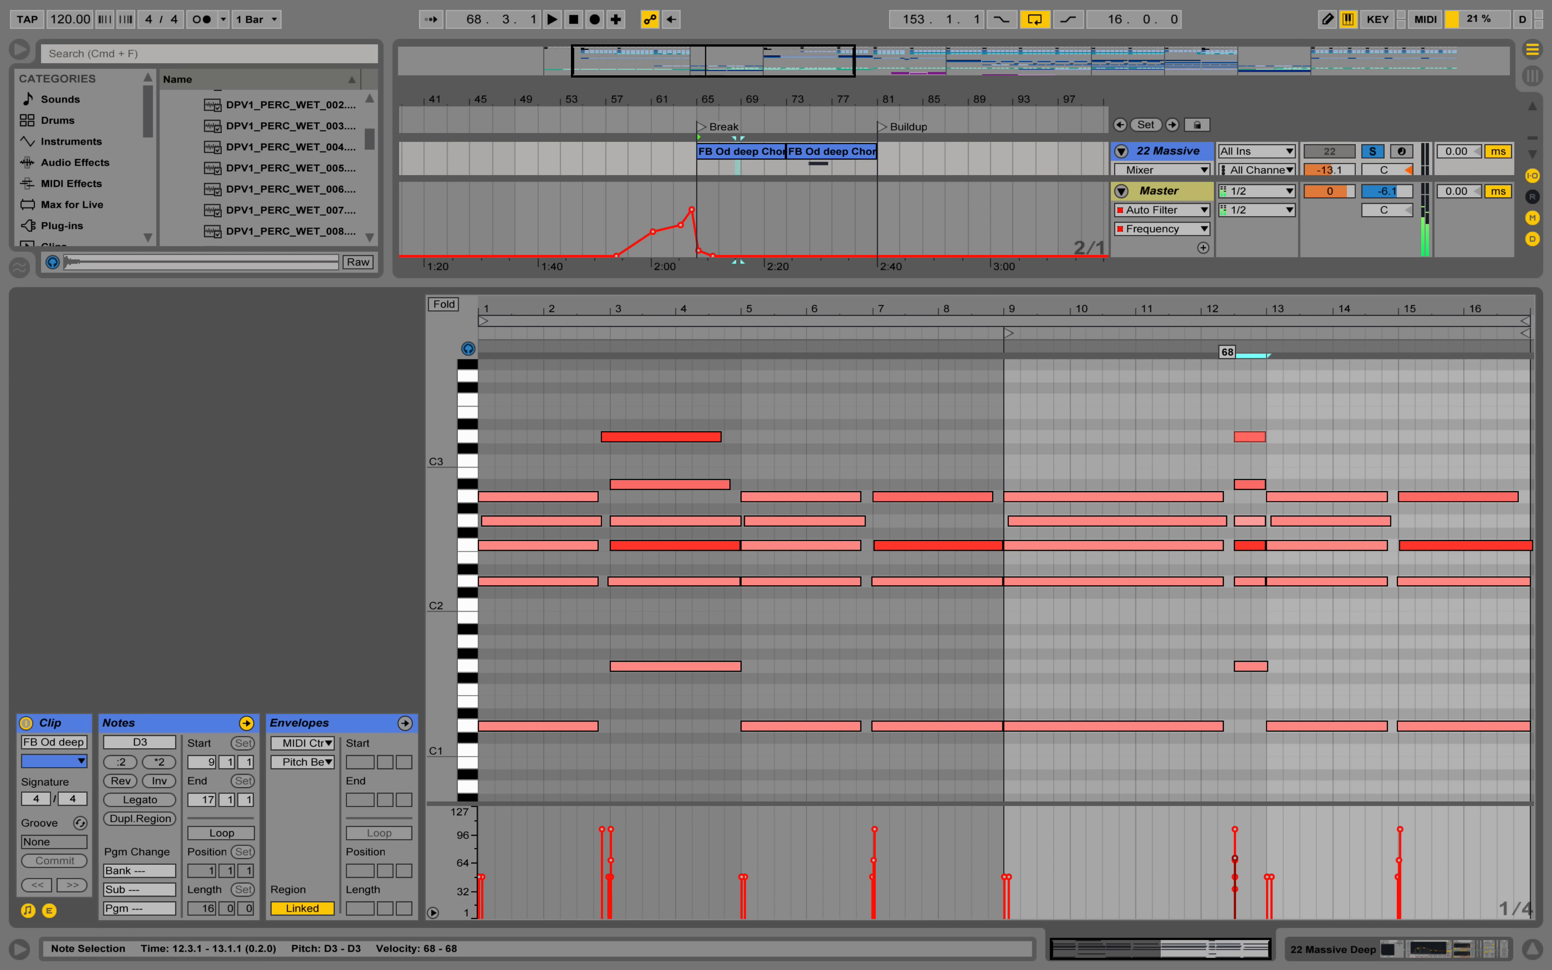
left_click(1251, 546)
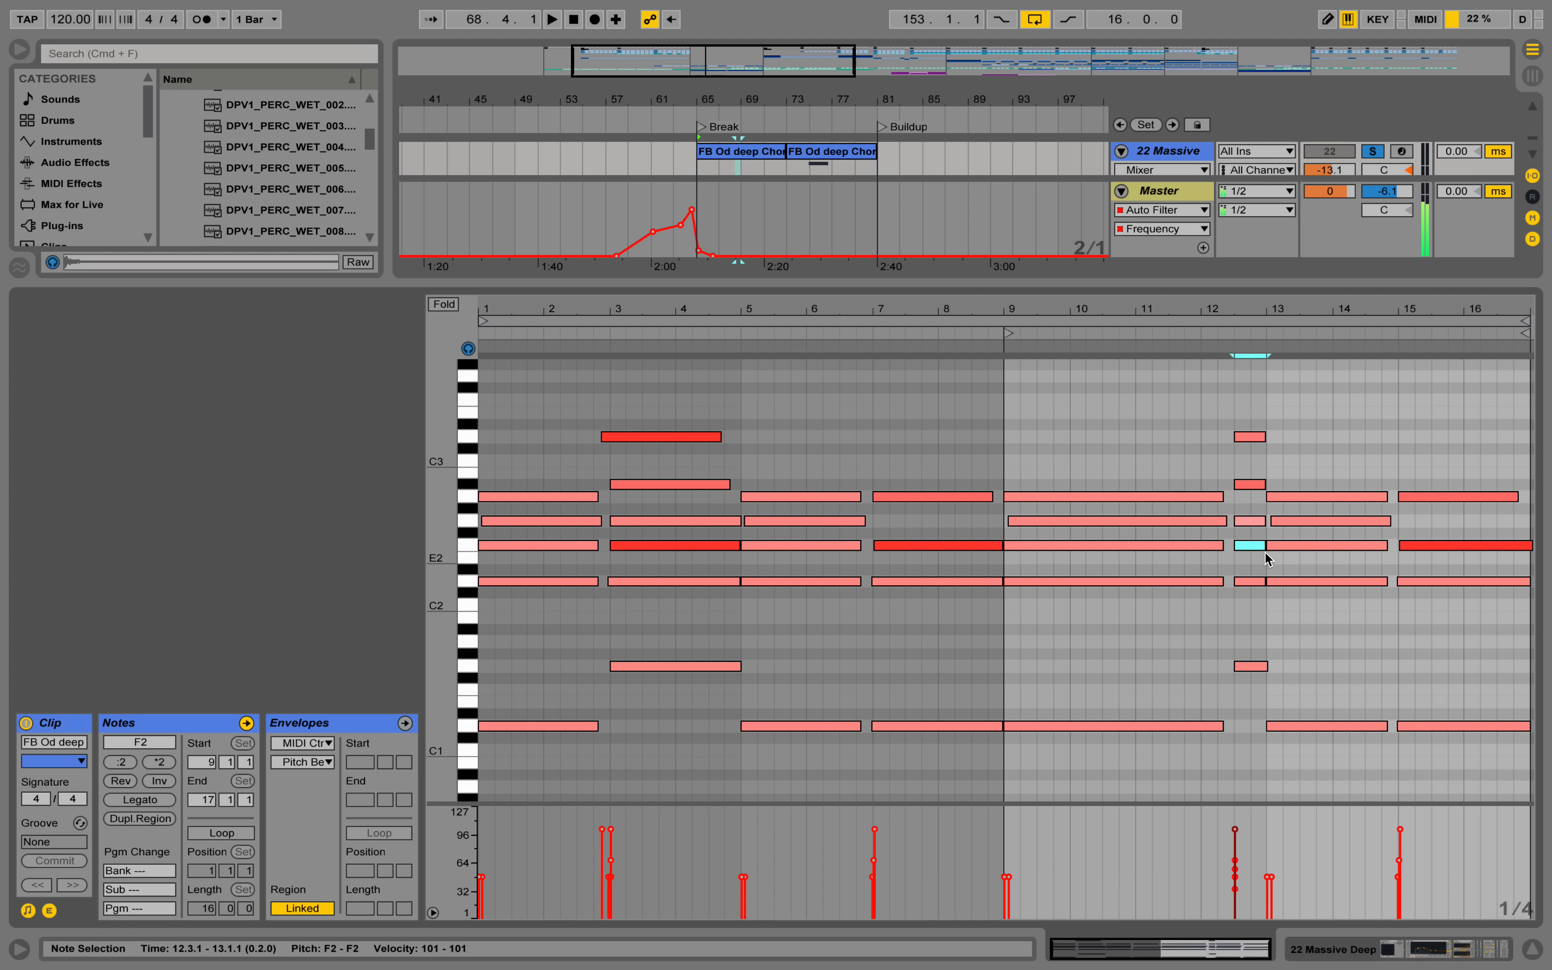
left_click(1247, 521)
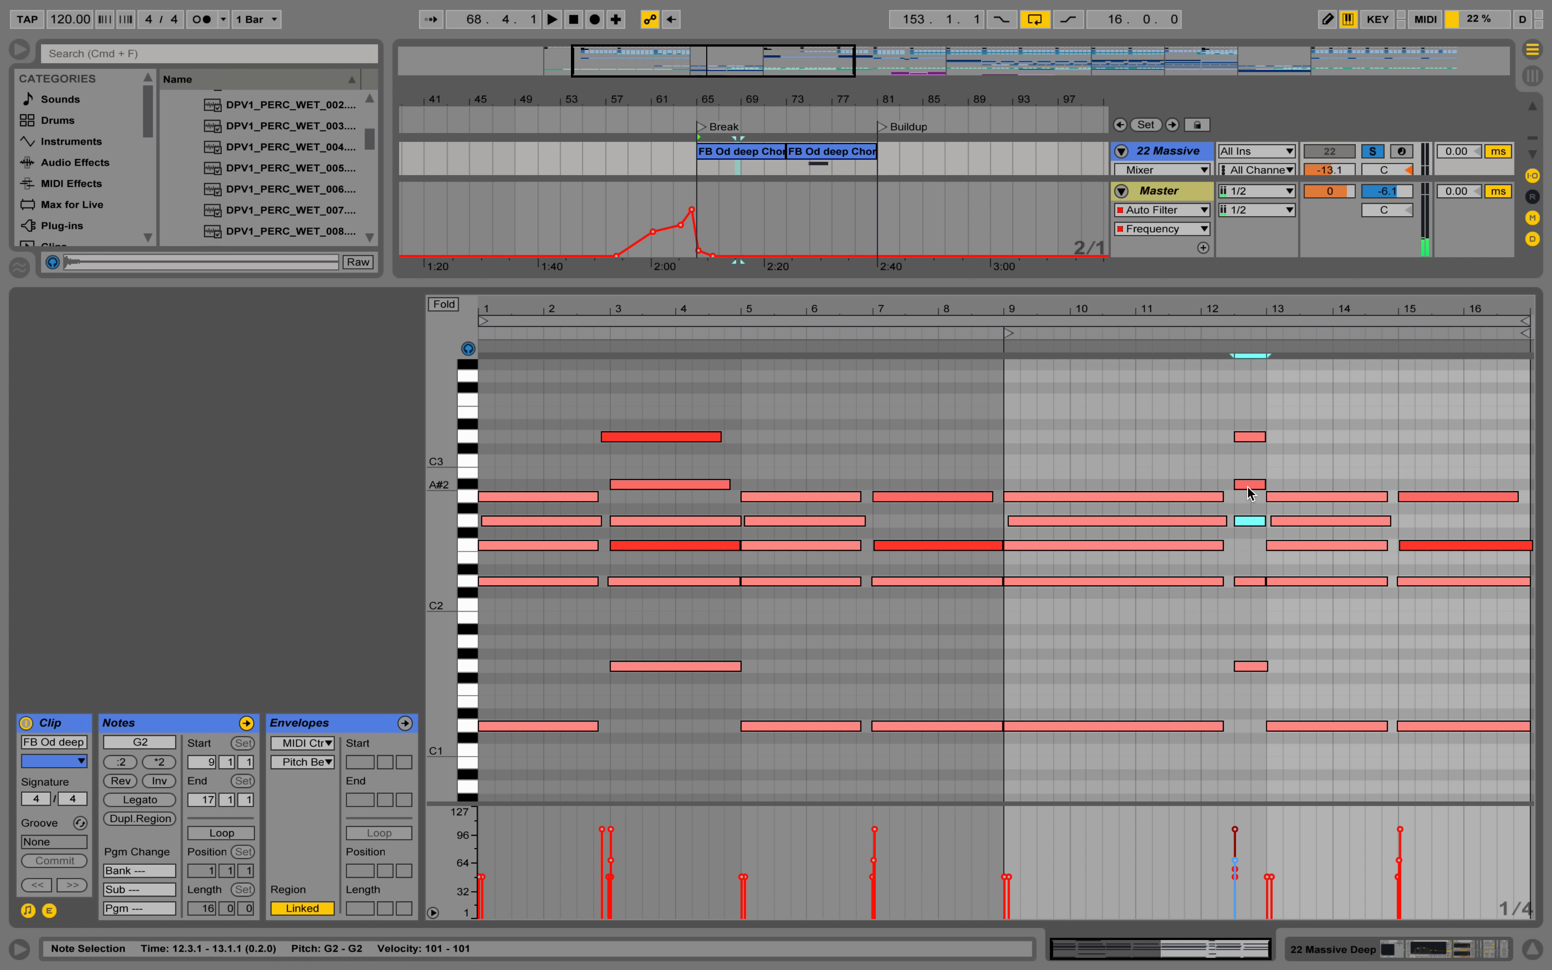
left_click(1249, 546)
Raise the velocity of the D2 note in the chord at clip bar 9 to 97.
left_click(1199, 546)
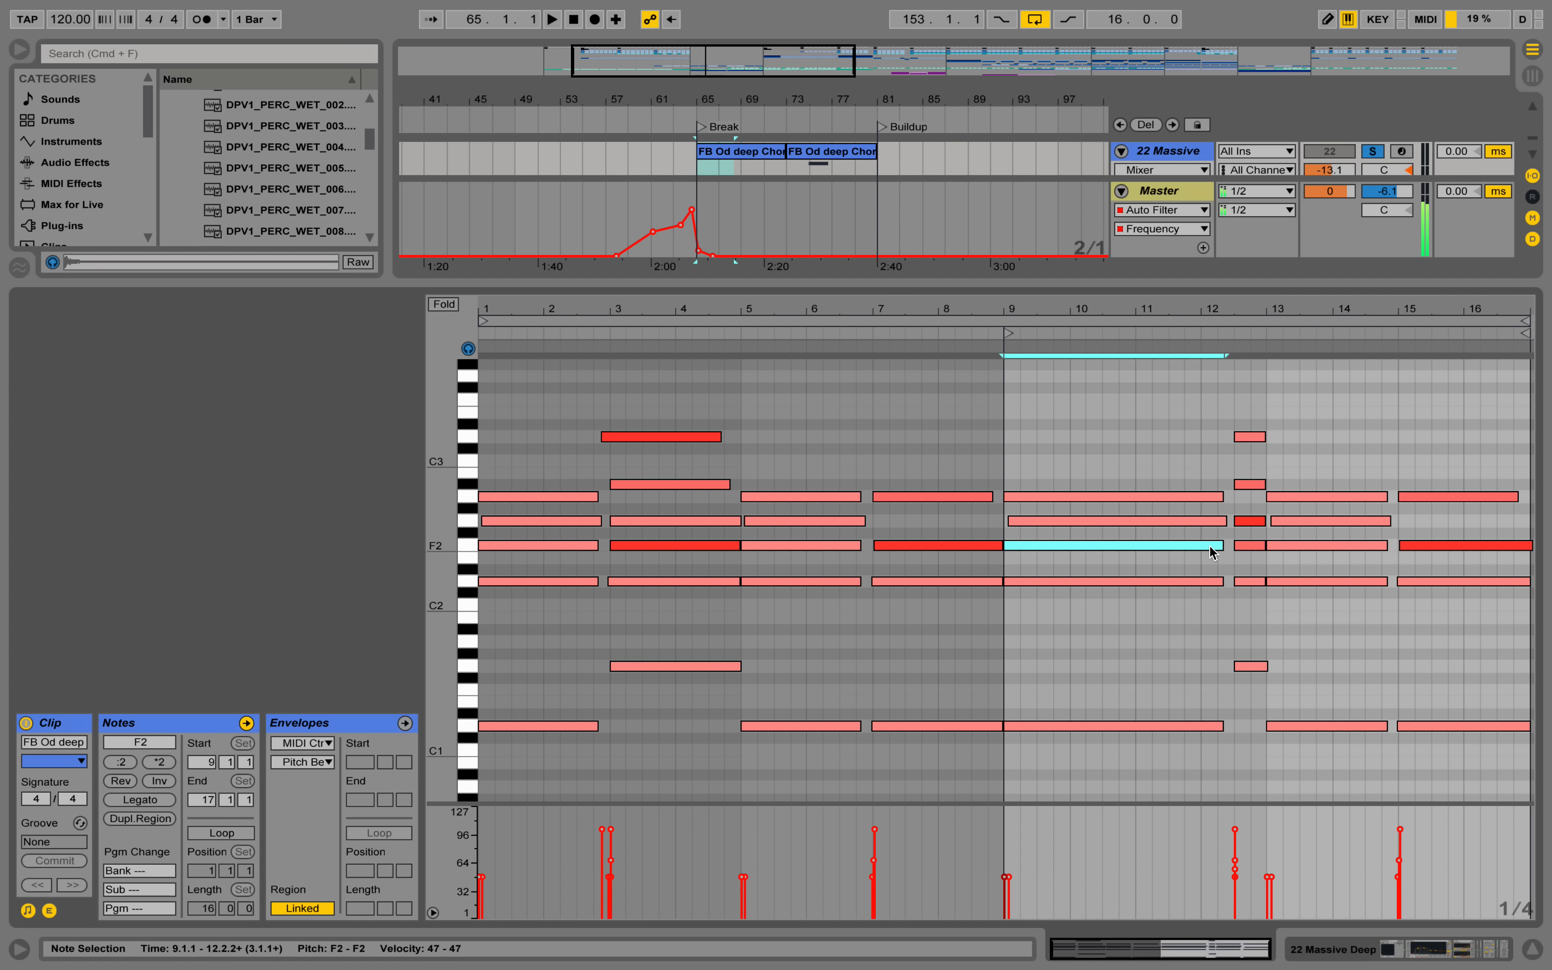
left_click(1110, 583)
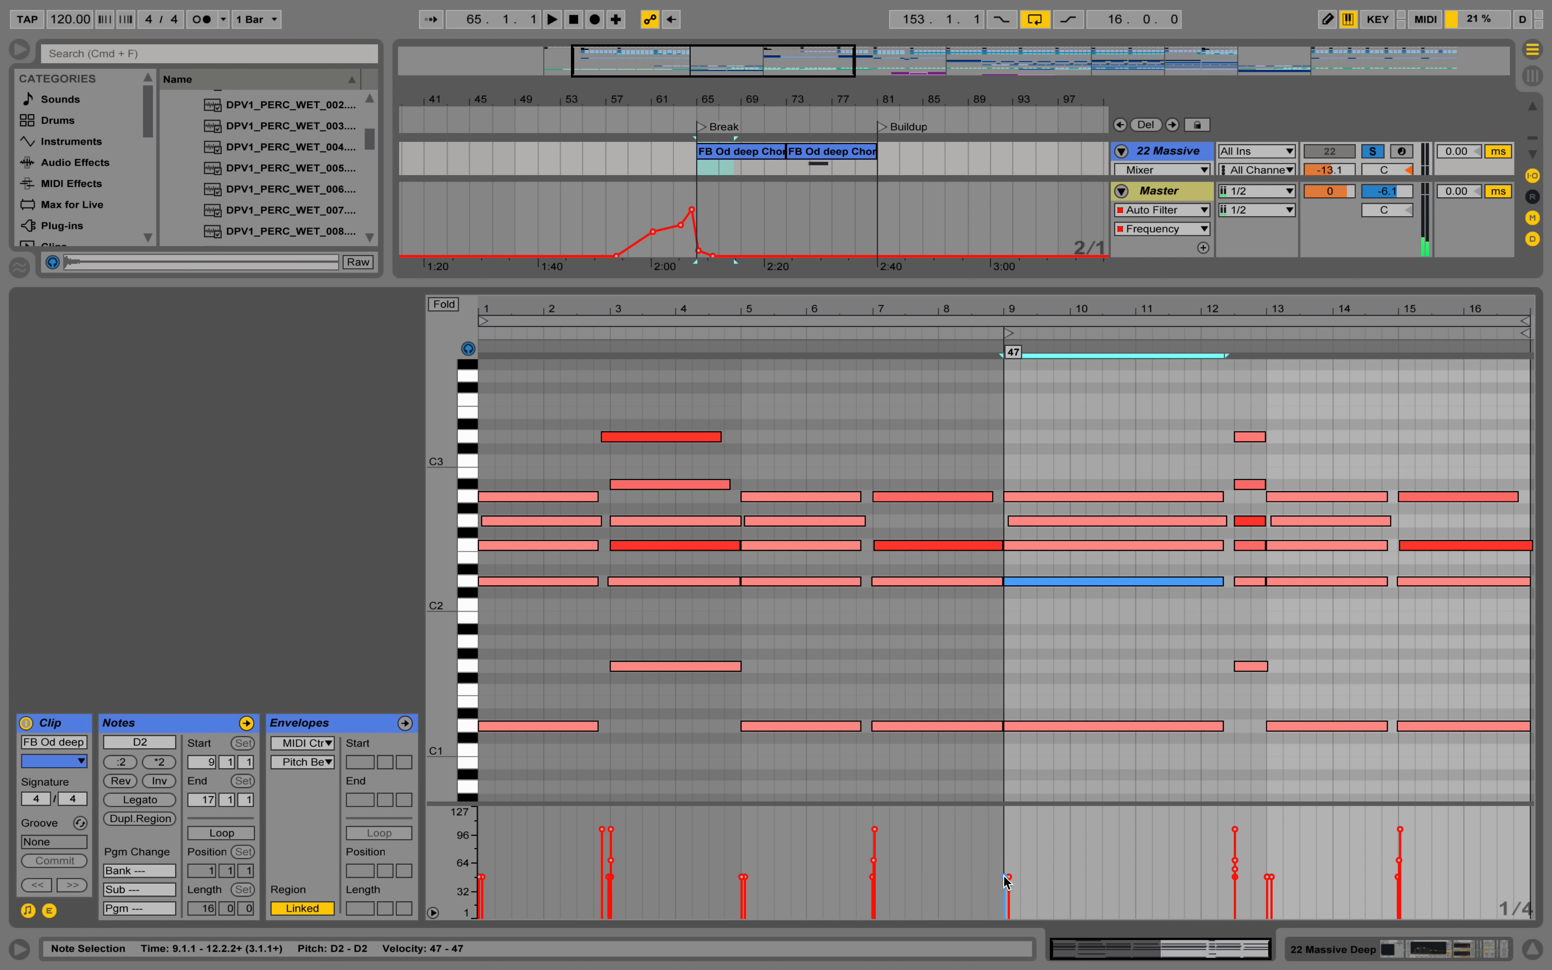
left_click_drag(1004, 876, 1004, 827)
Shorten the chord clip so that it ends at clip bar 13, turn on its loop and audition it.
left_click_drag(1527, 334, 1268, 334)
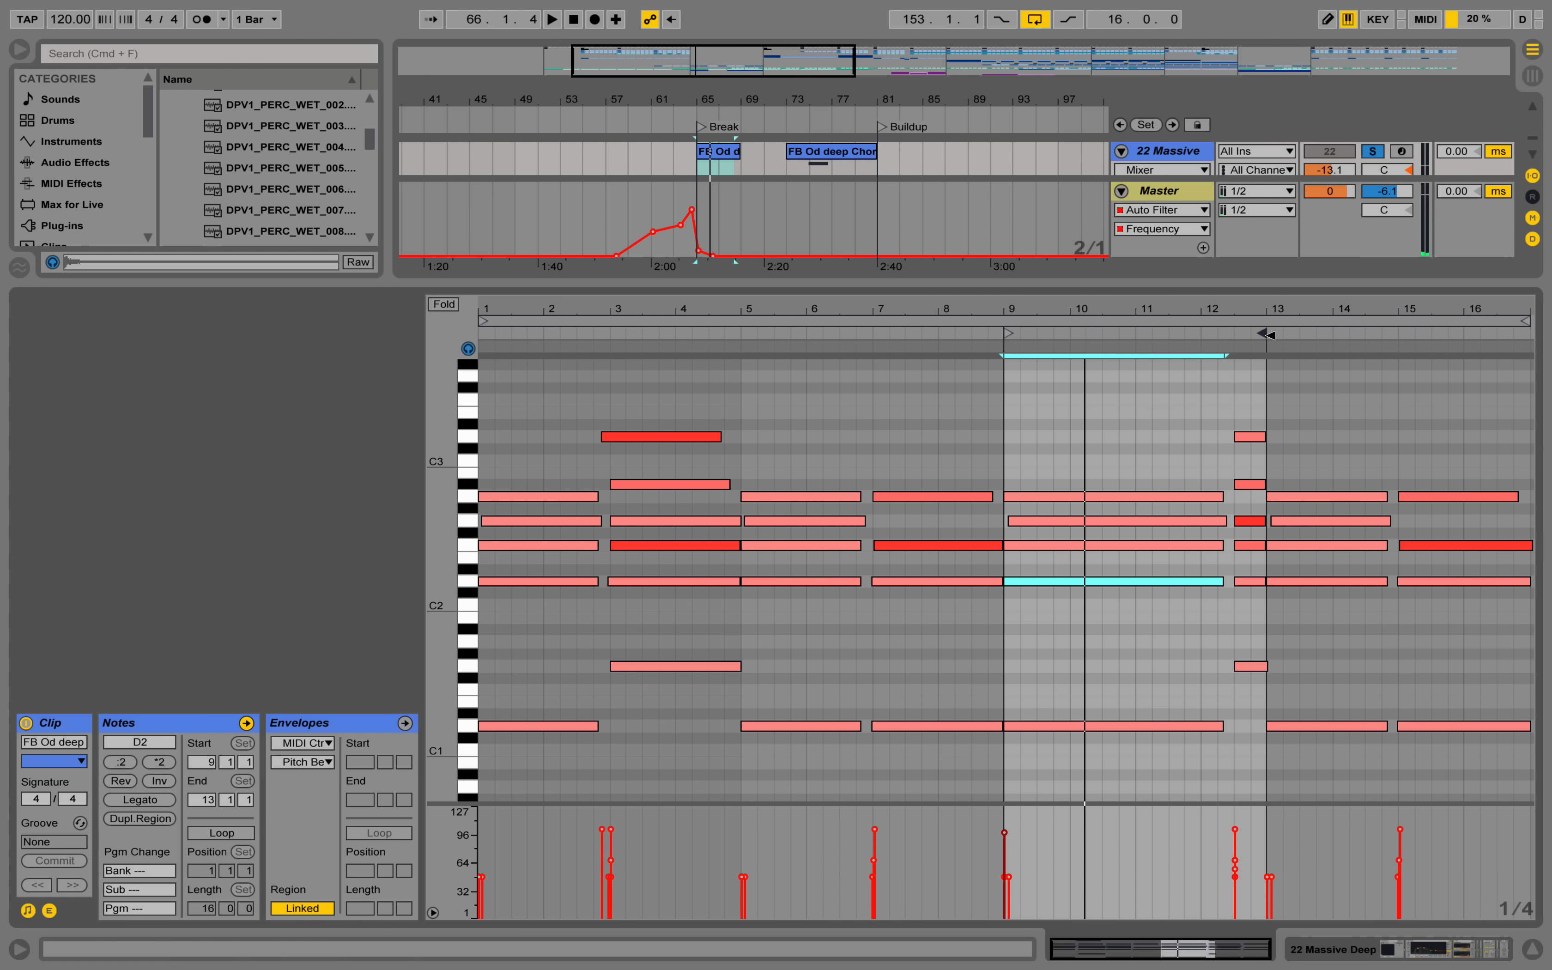
left_click(206, 835)
key("space")
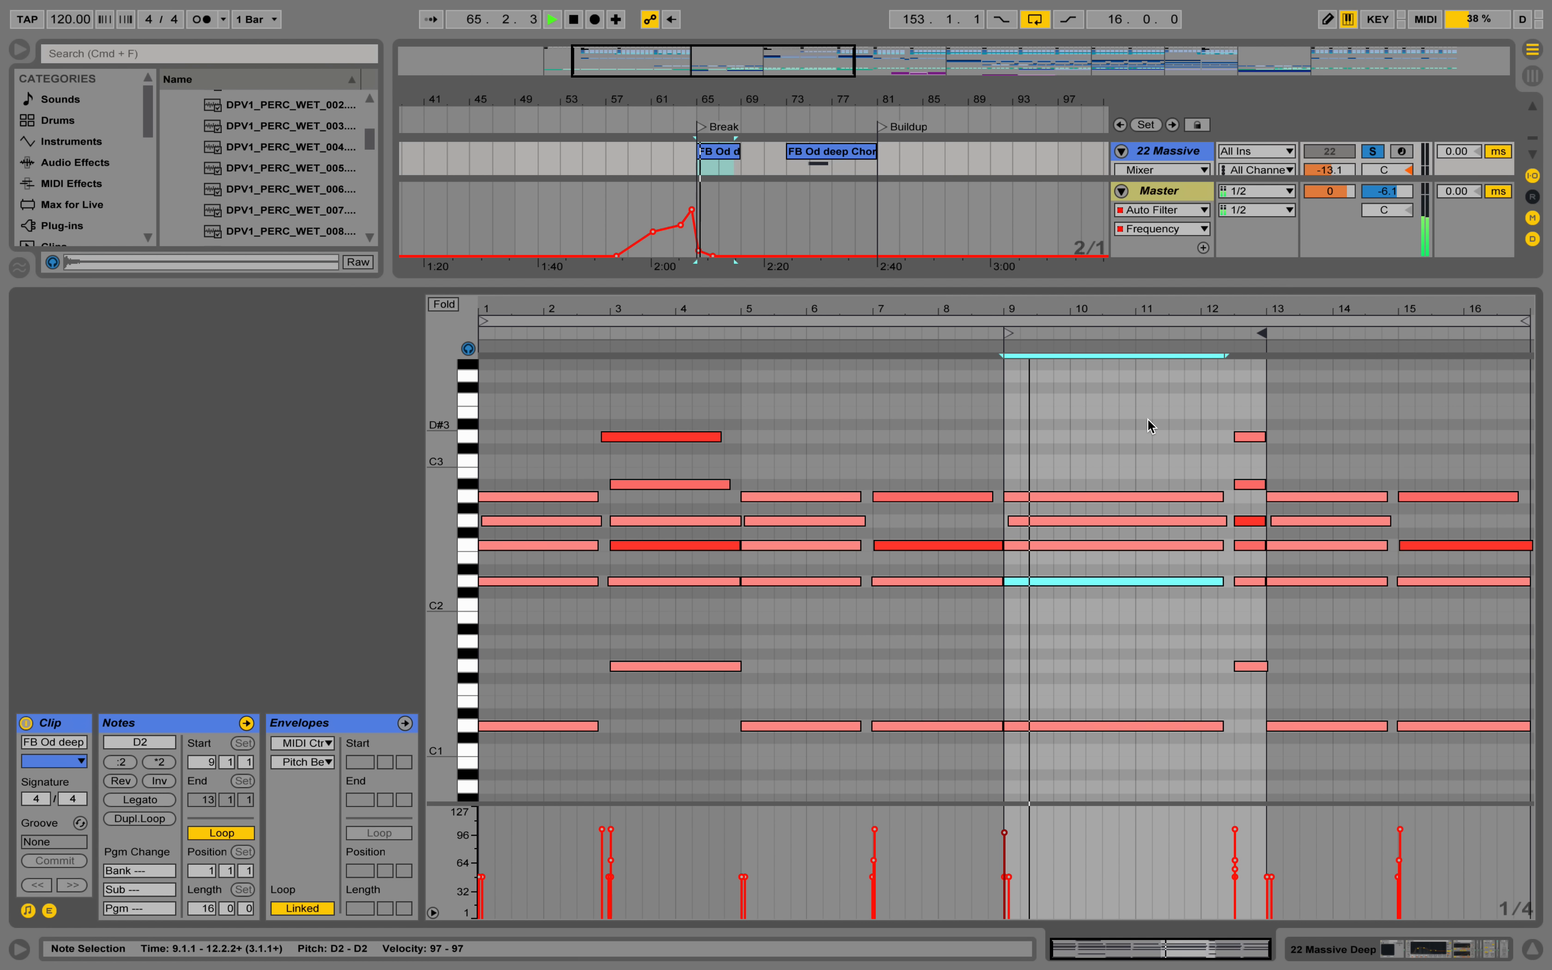
Nudge the D3, G2 and G1 notes of the chord at 12.3.1 slightly earlier and its D2 note slightly later.
left_click_drag(1268, 306, 1268, 382)
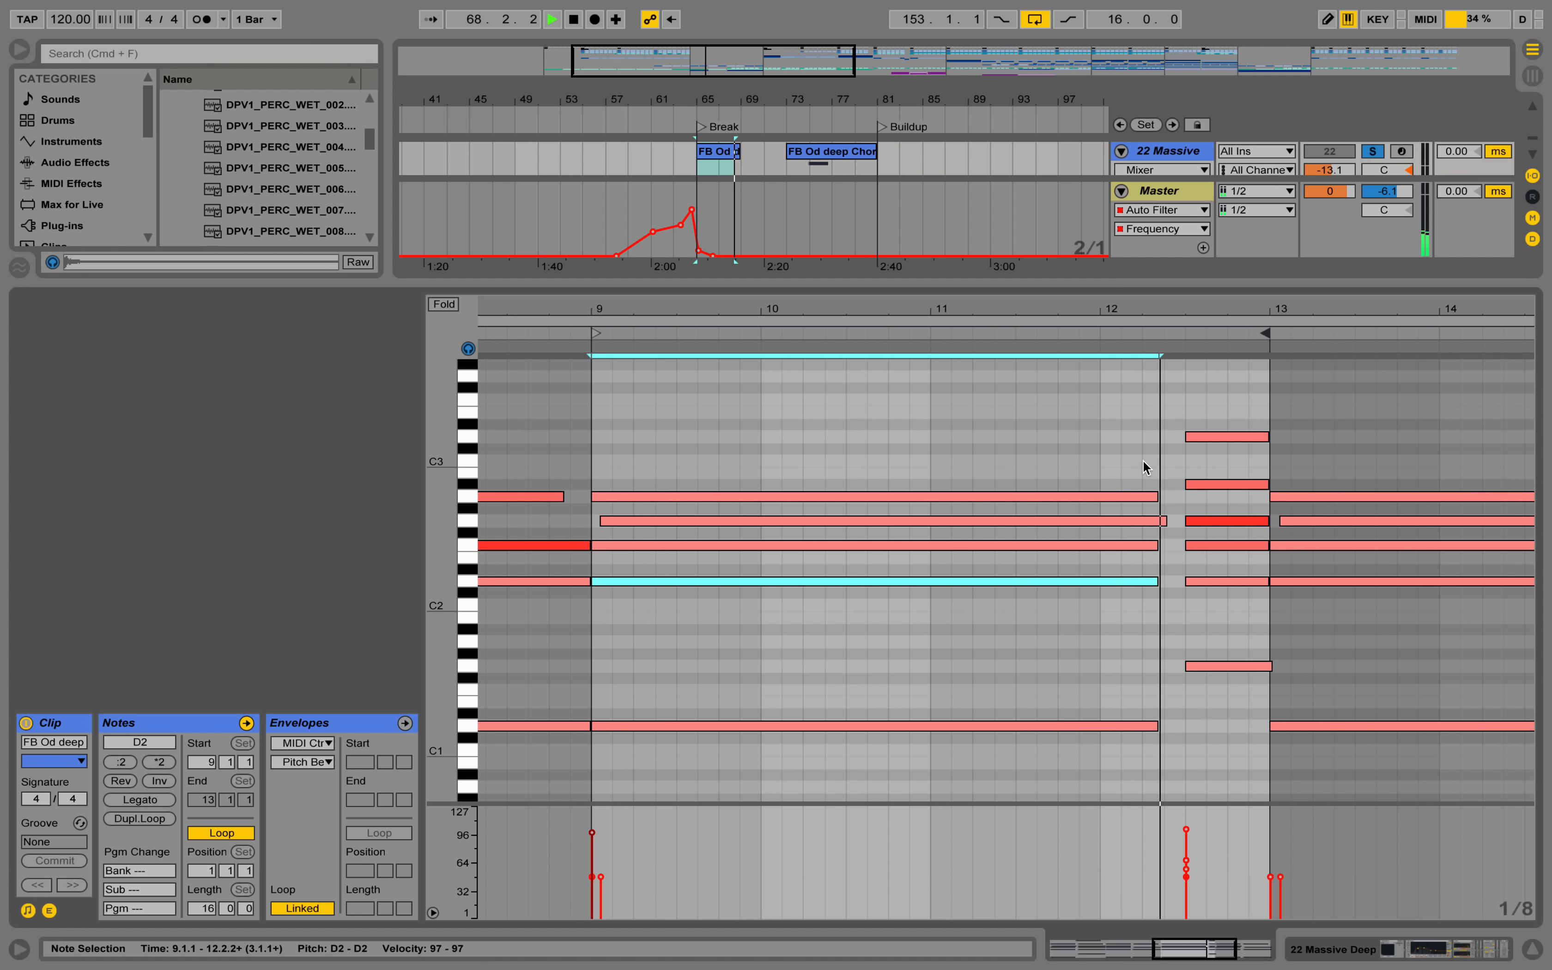
key("space")
key("space")
left_click(1190, 436)
left_click_drag(1205, 436, 1202, 435)
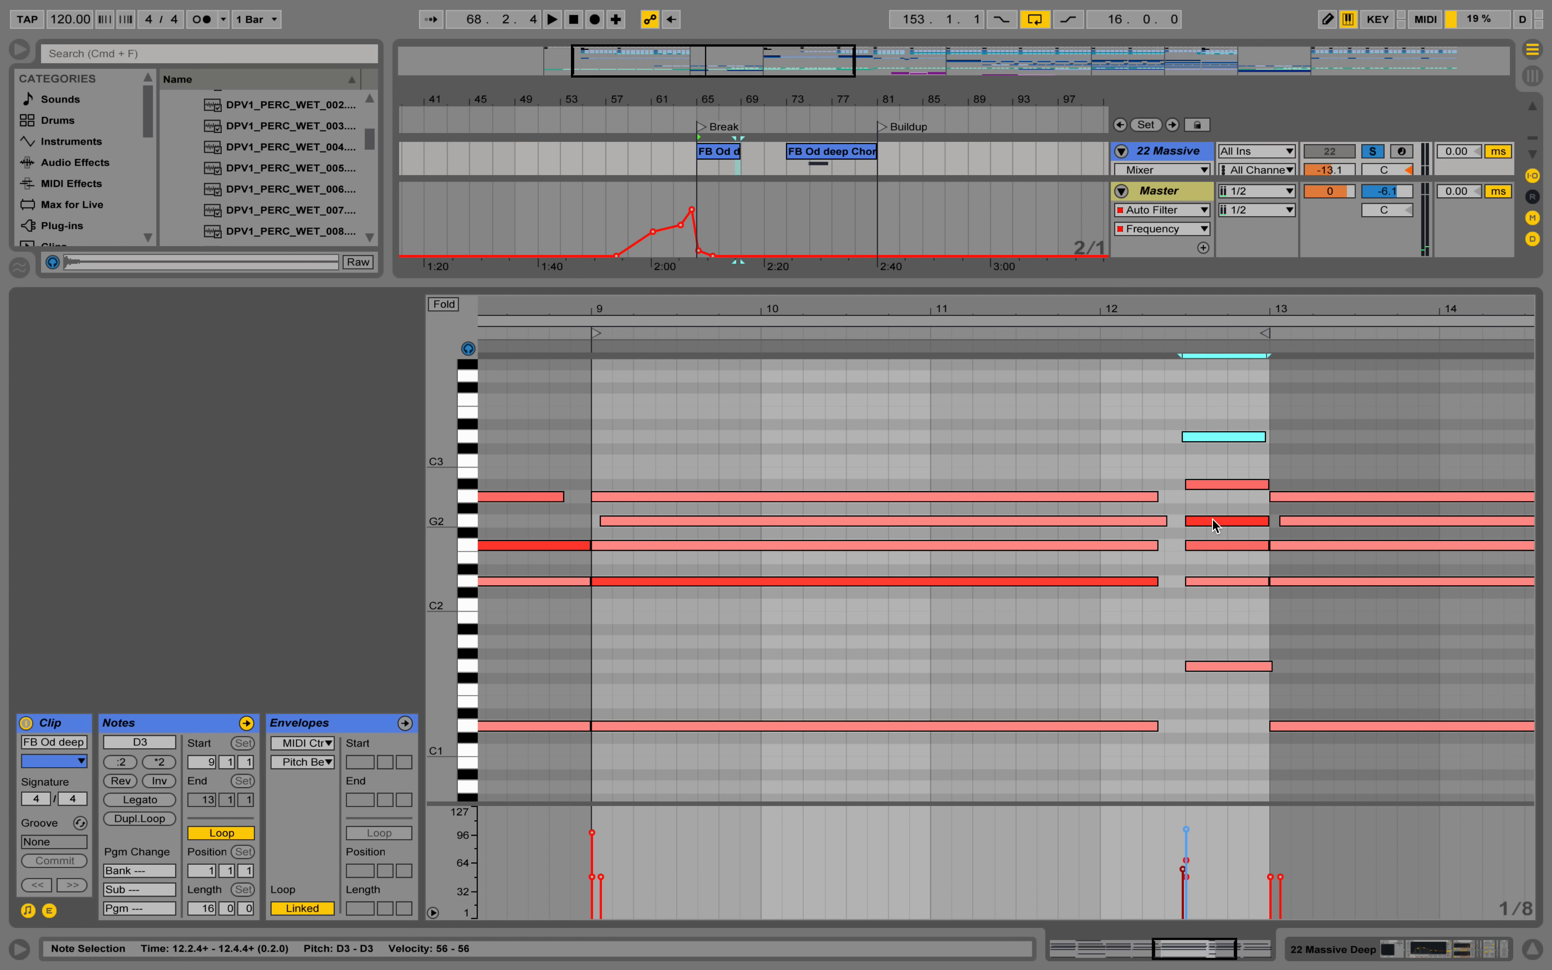
left_click(1197, 523)
left_click_drag(1194, 521, 1191, 523)
left_click_drag(1202, 585, 1205, 586)
left_click_drag(1200, 667, 1195, 667)
key("space")
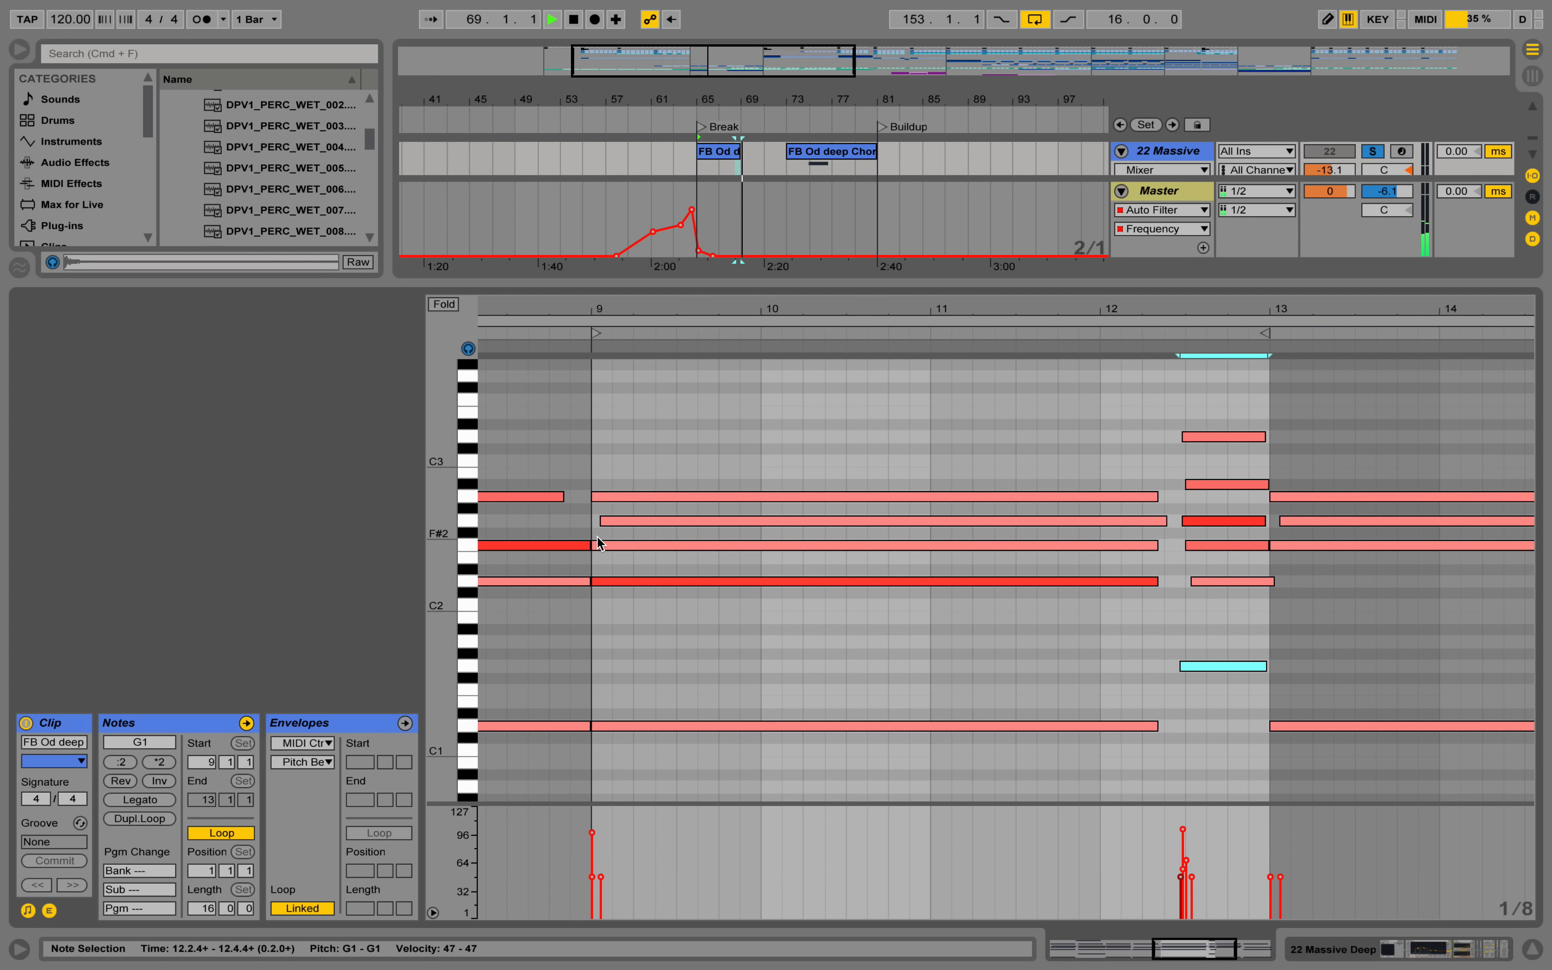
Shift the F2 and D1 notes at clip bar 9 and the short chord's G1 note slightly later.
left_click_drag(605, 548, 607, 728)
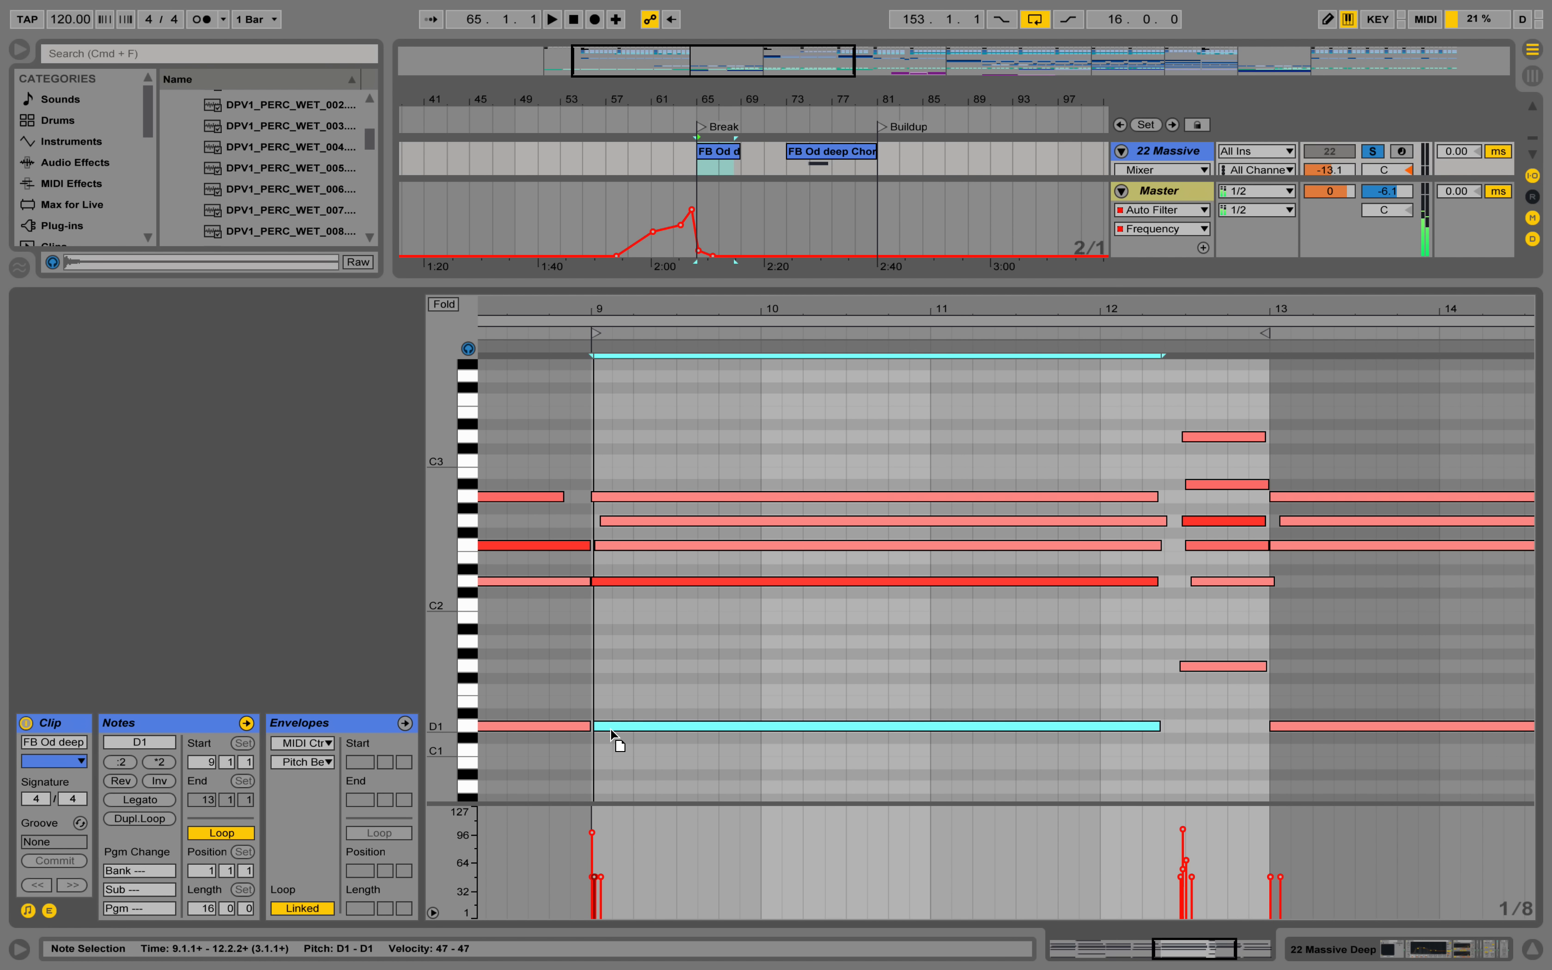
left_click(1212, 672)
left_click_drag(1204, 667, 1207, 665)
key("space")
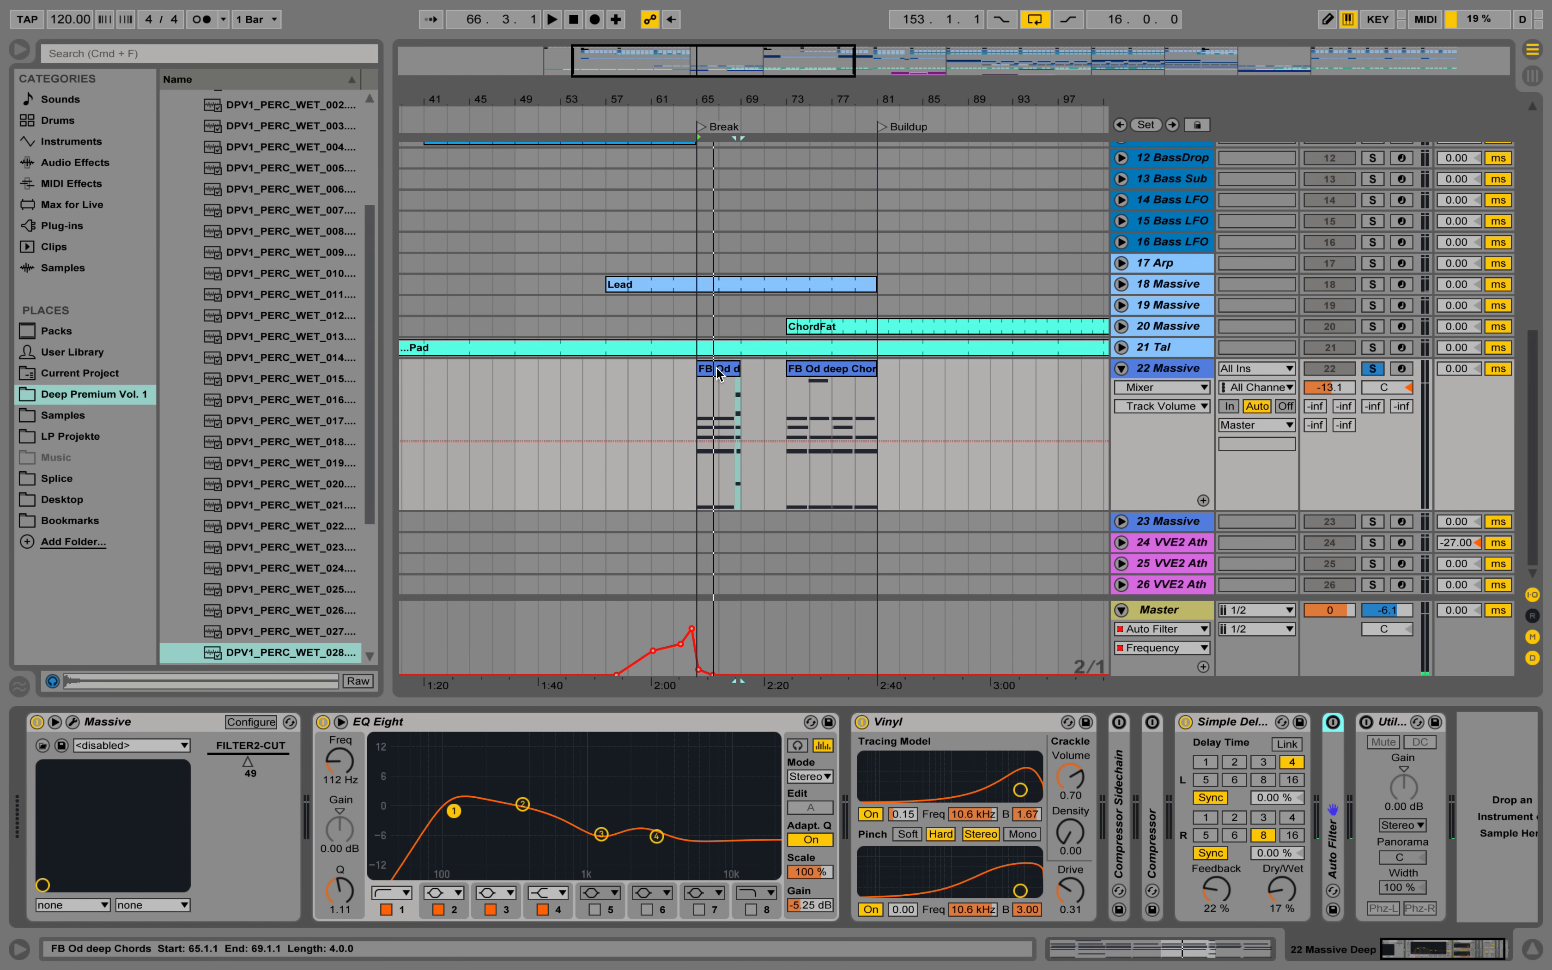
Consolidate the four-bar chord clip at bar 65 on 22 Massive and turn on the loop of the consolidated clip.
left_click(718, 374)
right_click(715, 376)
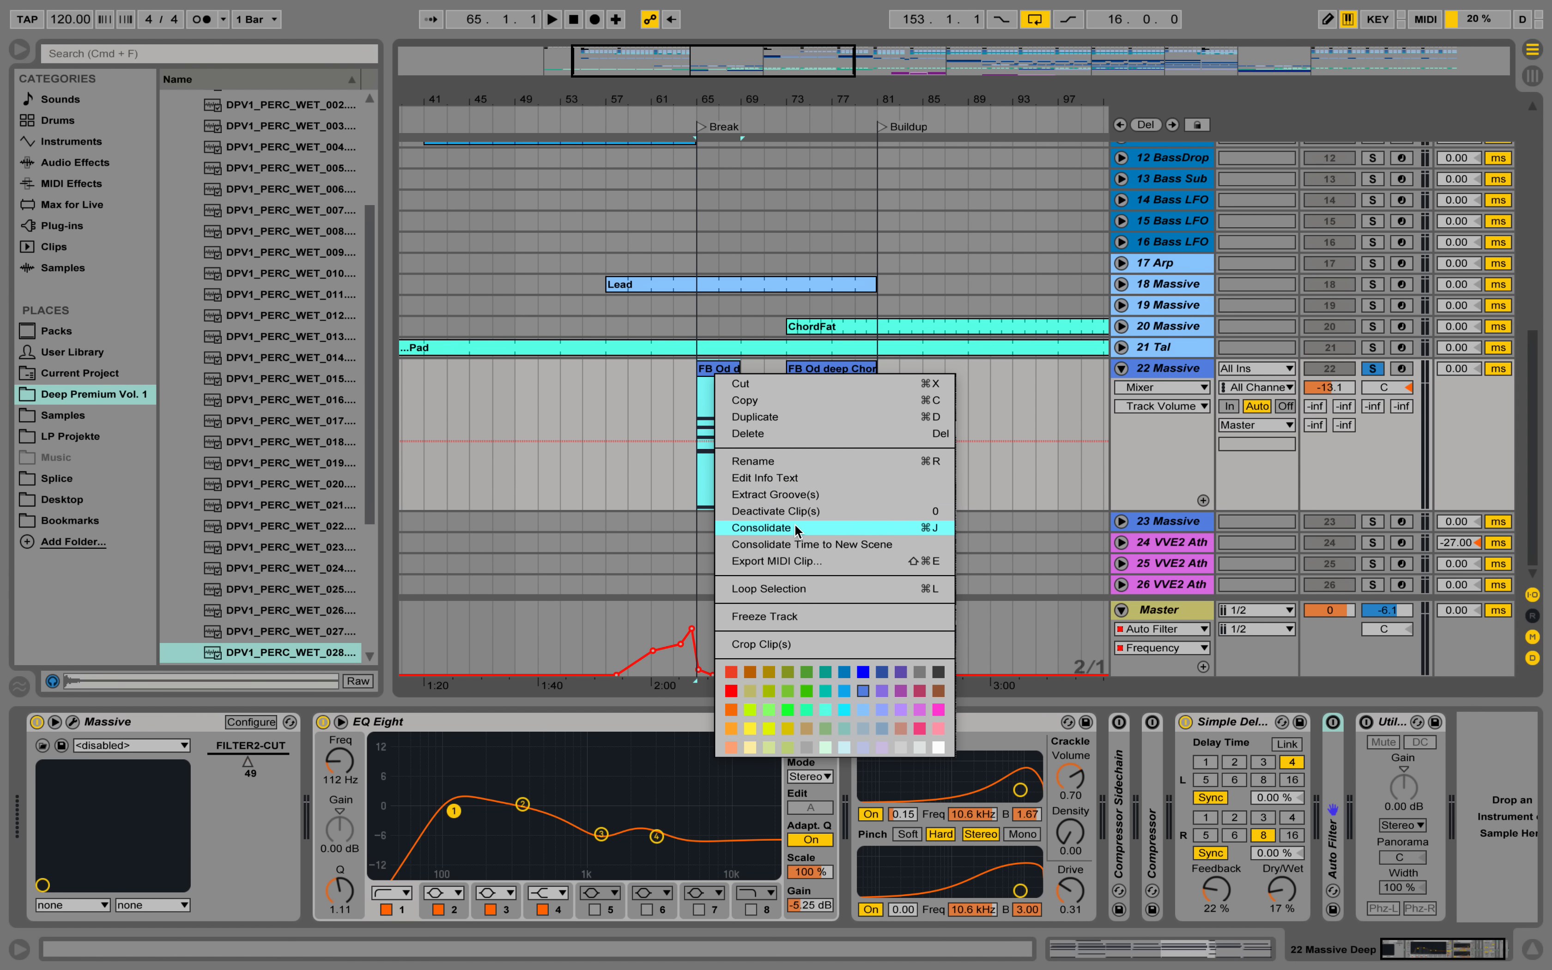
left_click(794, 527)
double_click(723, 373)
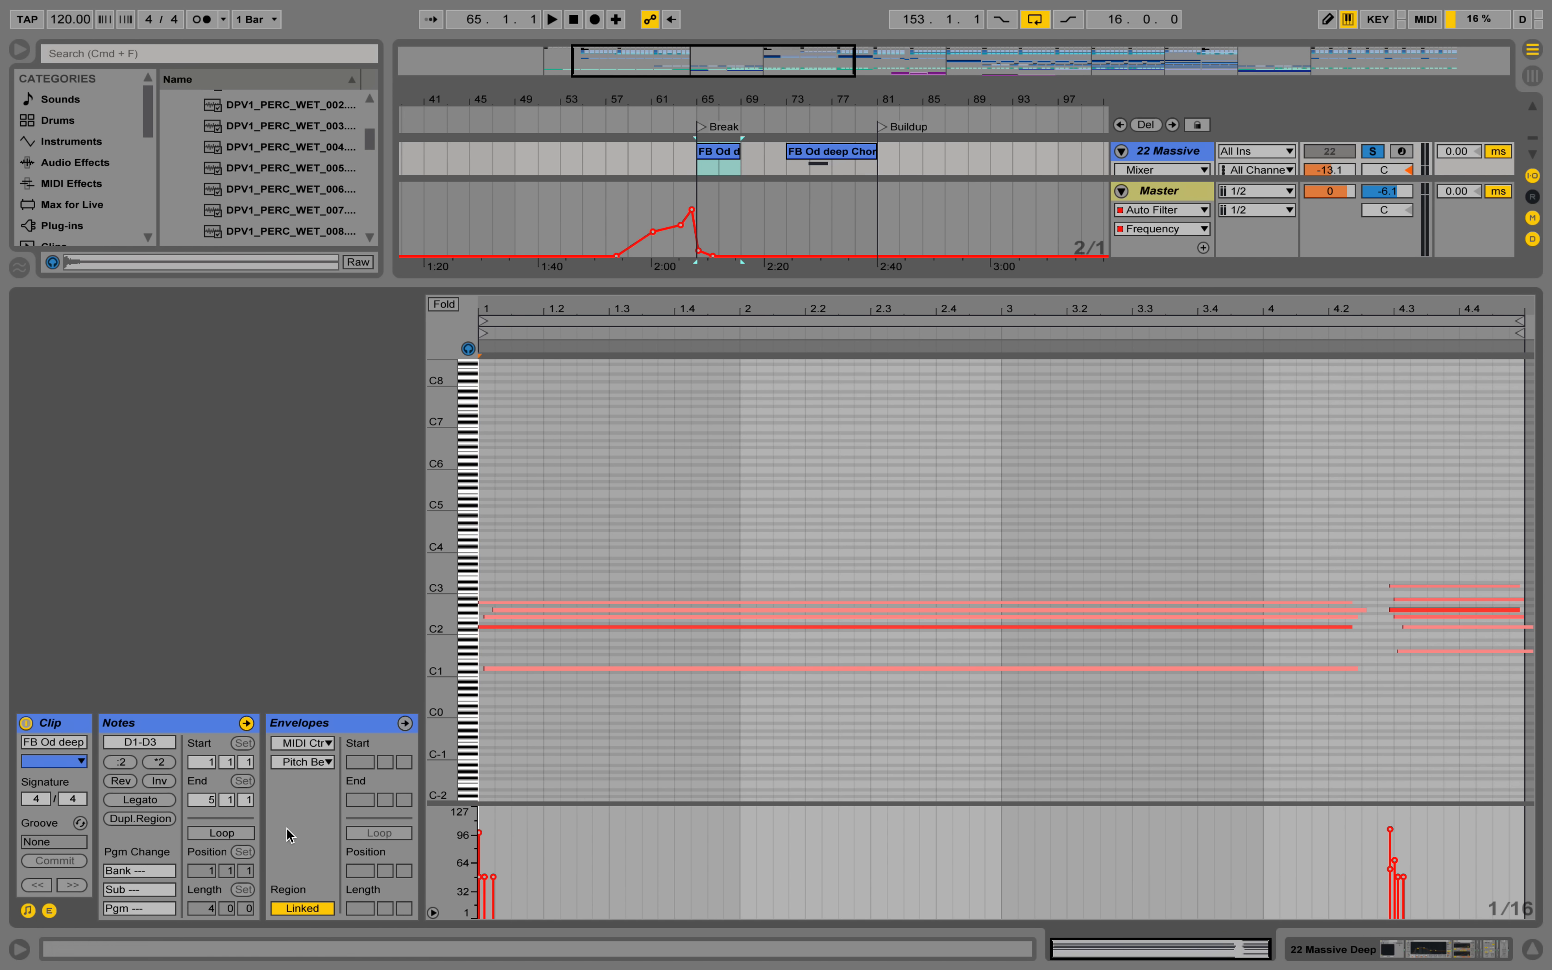
left_click(227, 833)
left_click_drag(438, 621, 442, 467)
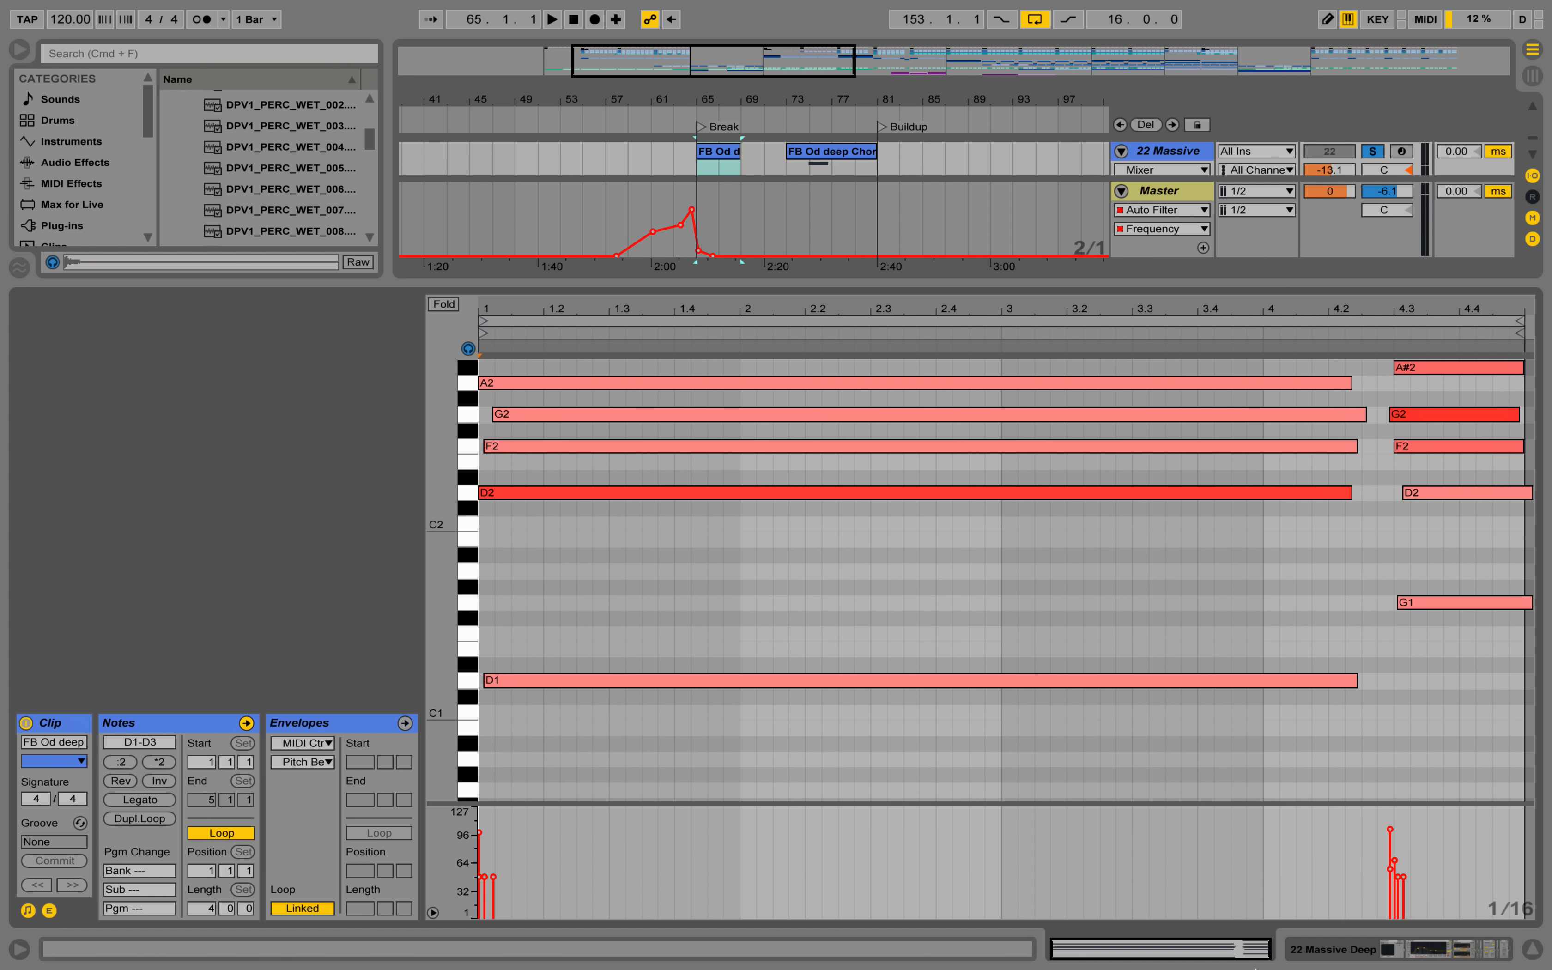
Extend the looped chord clip to bar 81 over the old second clip and unsolo 22 Massive during playback.
left_click(1461, 952)
key("space")
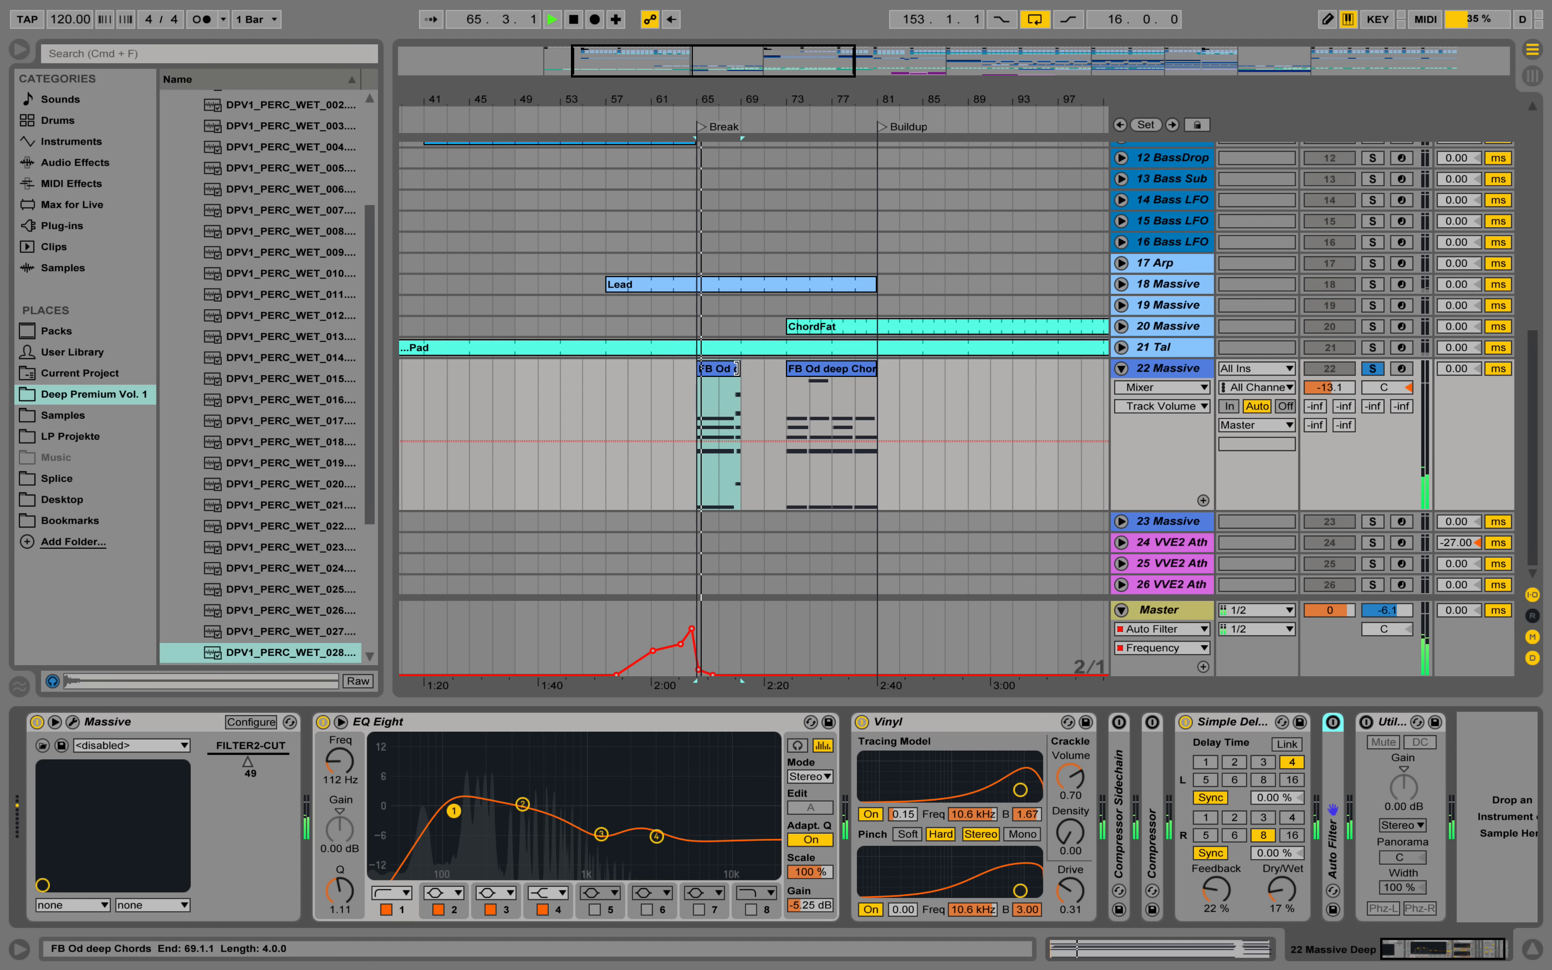
left_click_drag(740, 369, 877, 369)
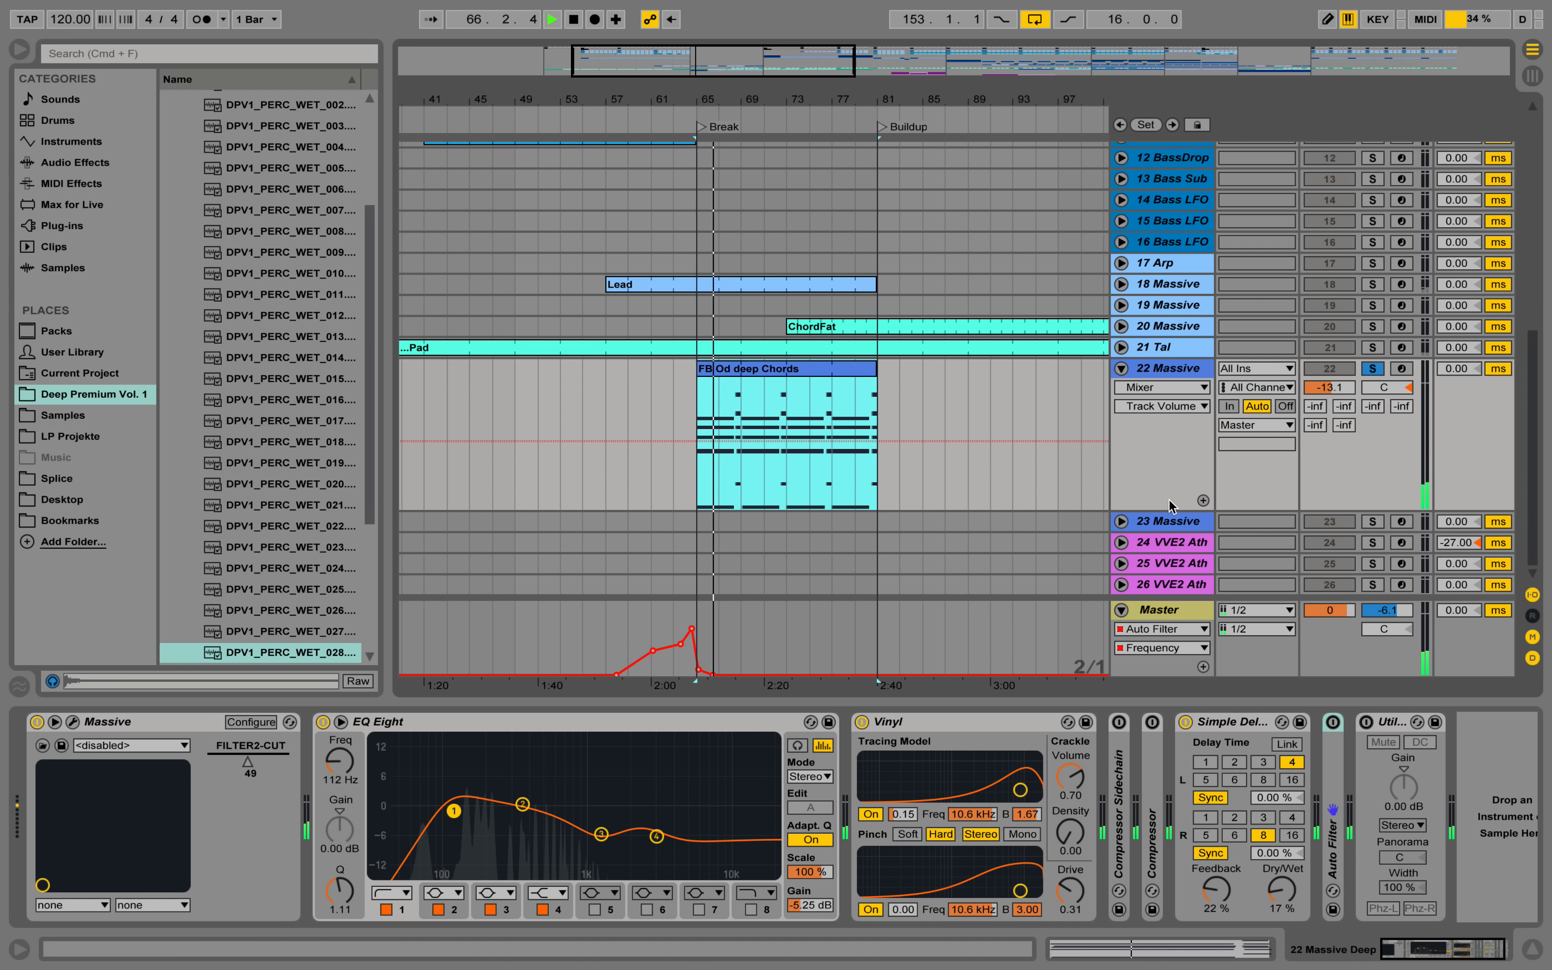
left_click(1378, 370)
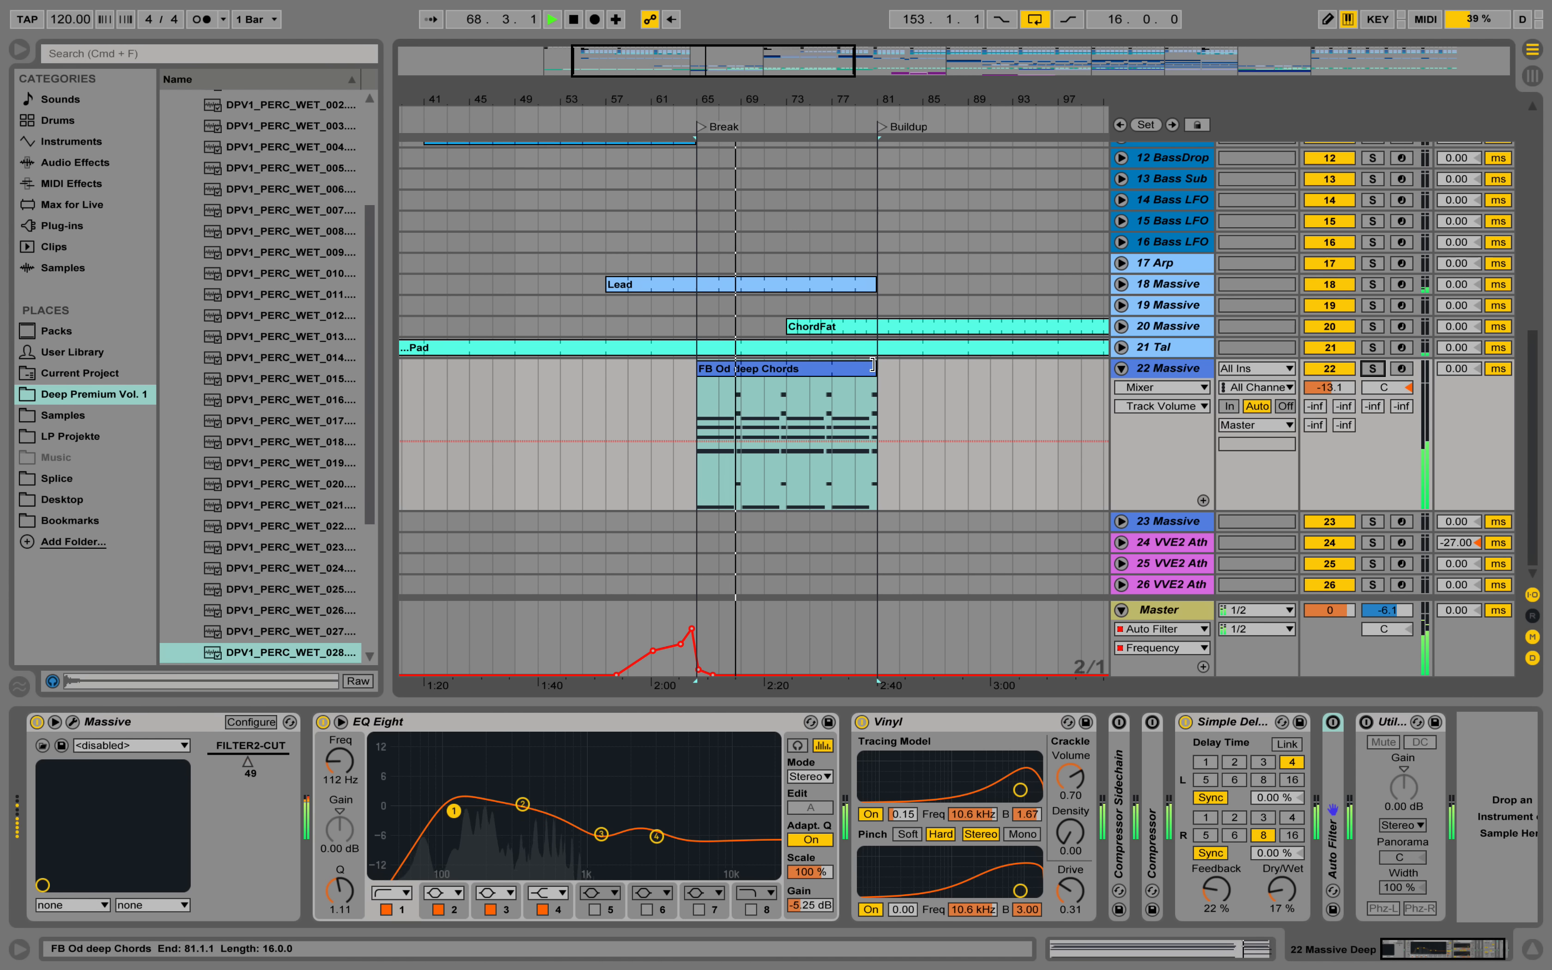
left_click_drag(727, 99, 726, 128)
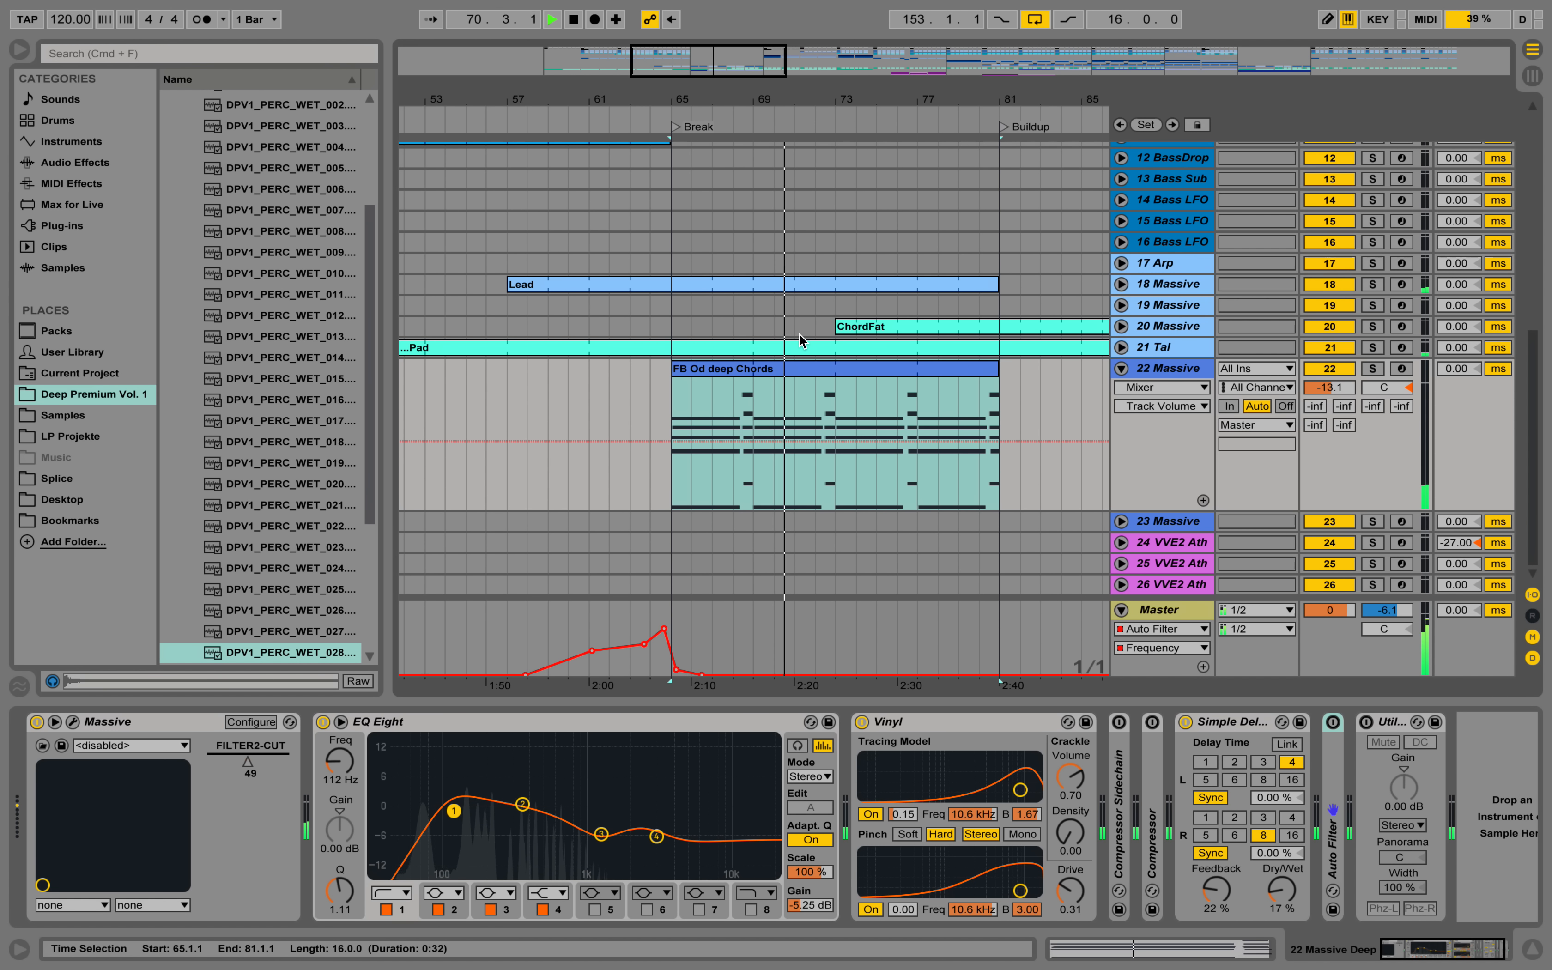
Lower the velocity of the G2 note in the clip's short closing chord to 47.
double_click(807, 367)
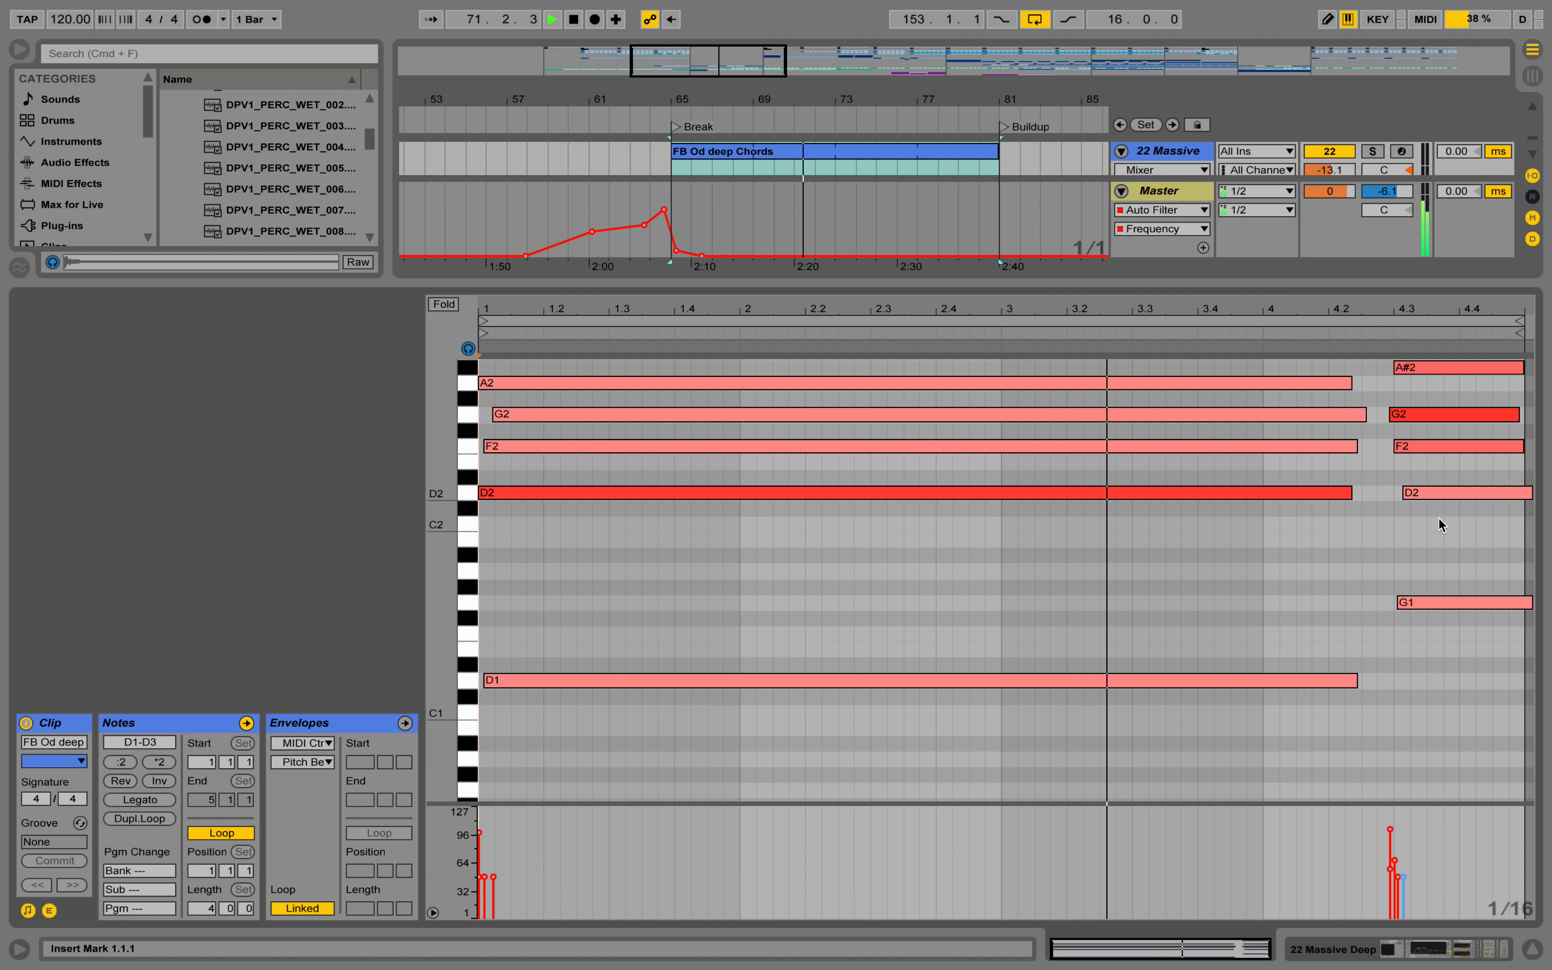
scroll(1438, 517, "up", 3)
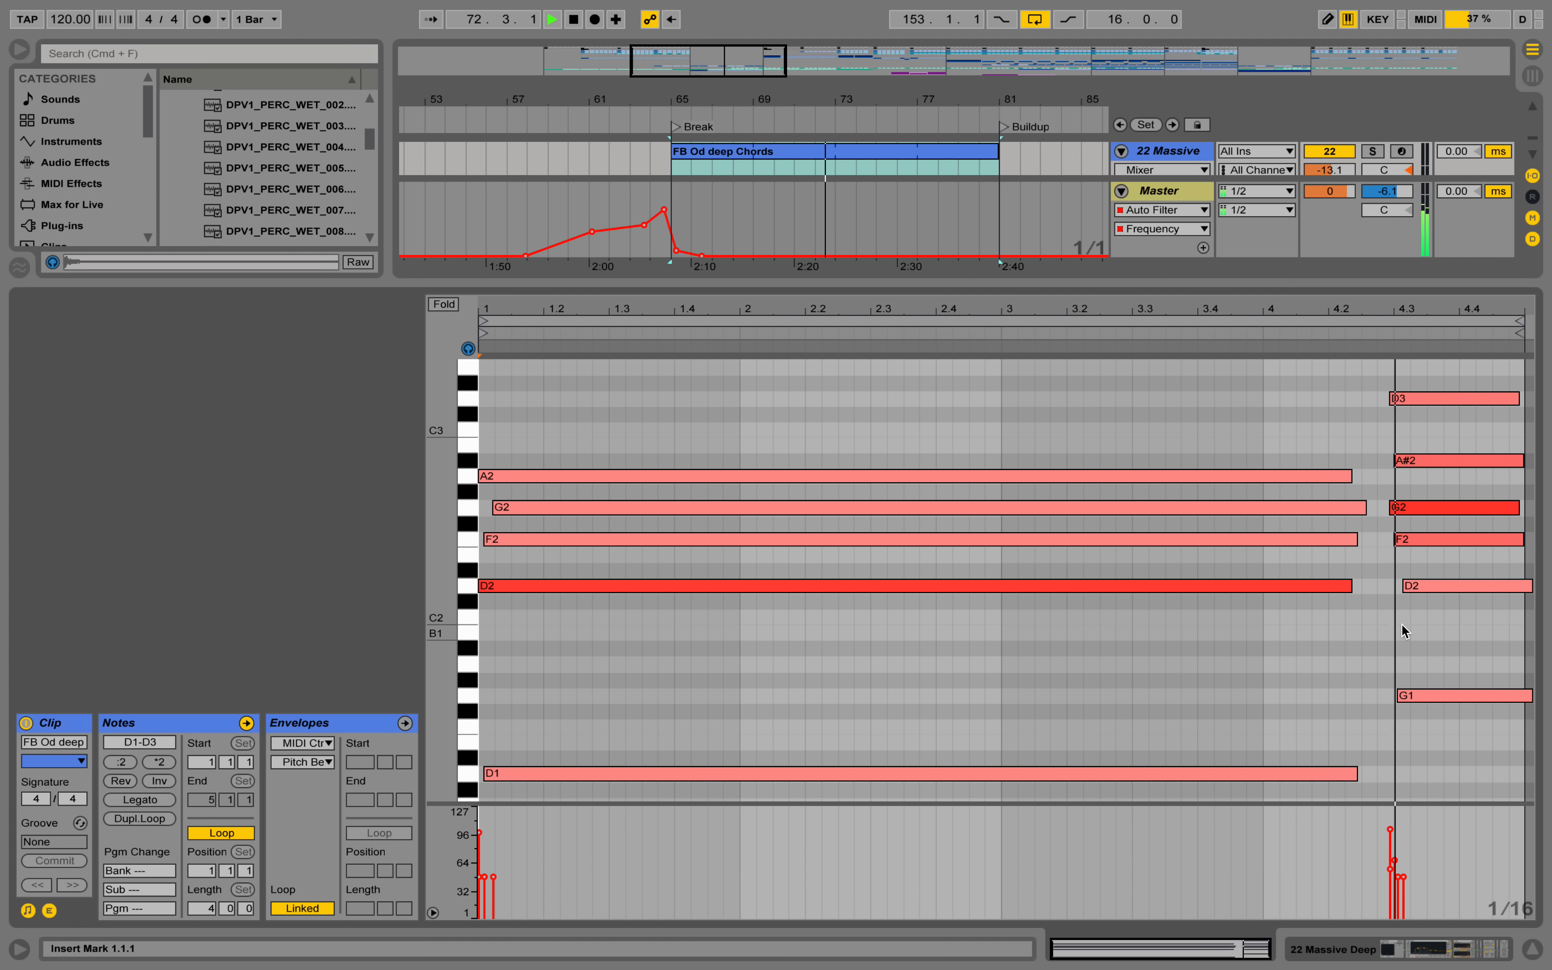
left_click(1392, 832)
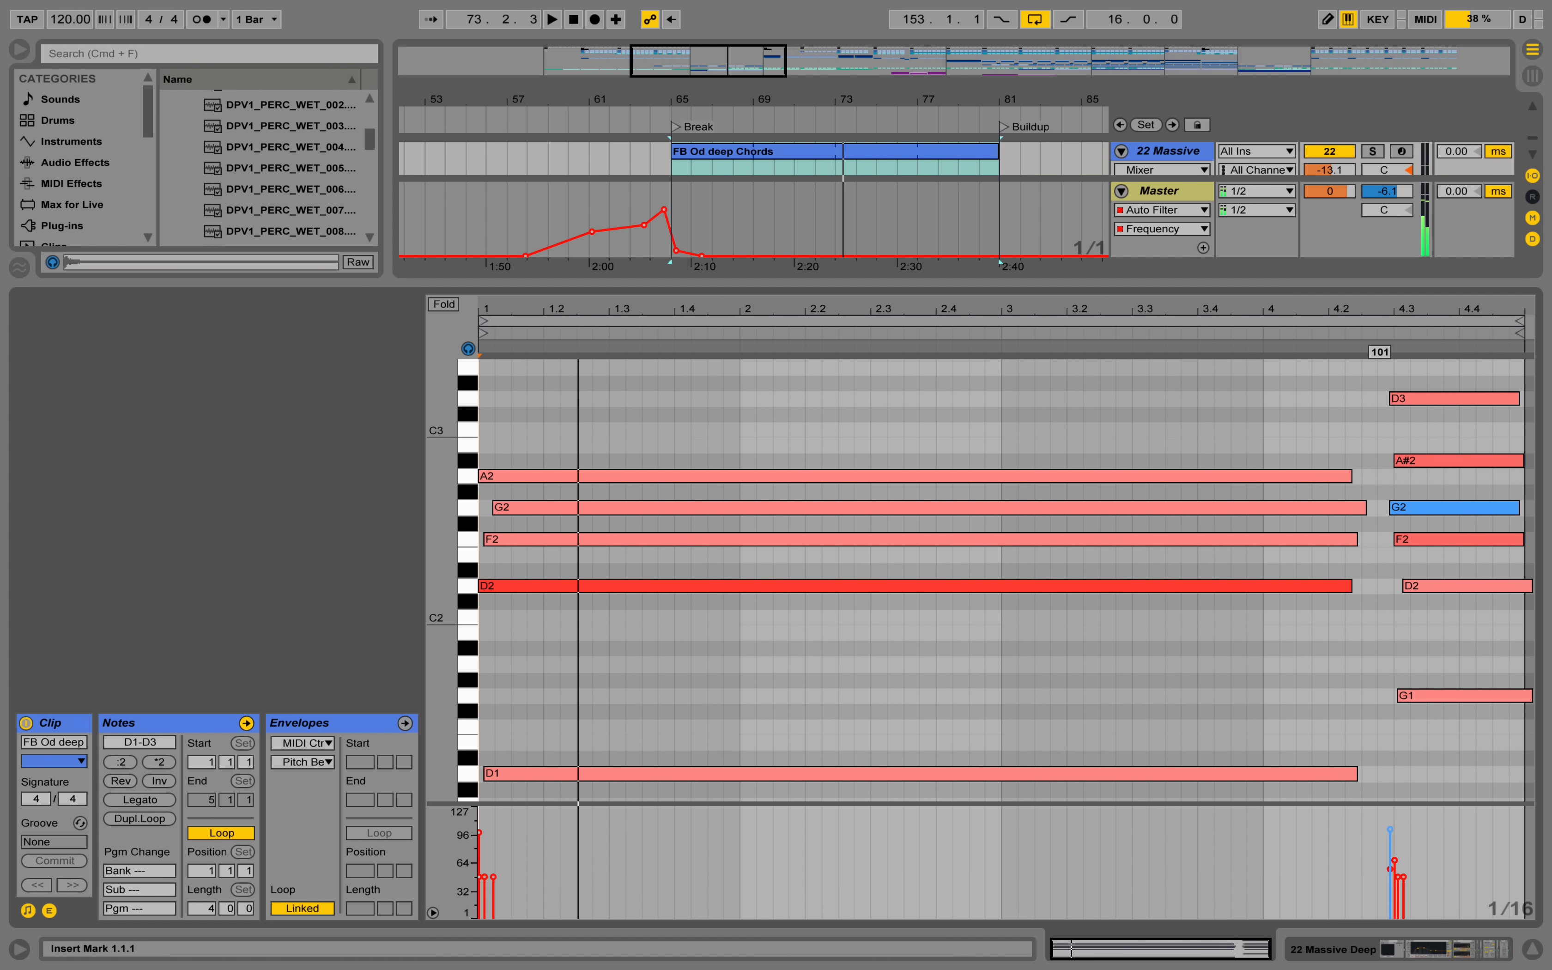
key("space")
left_click_drag(1396, 837, 1396, 858)
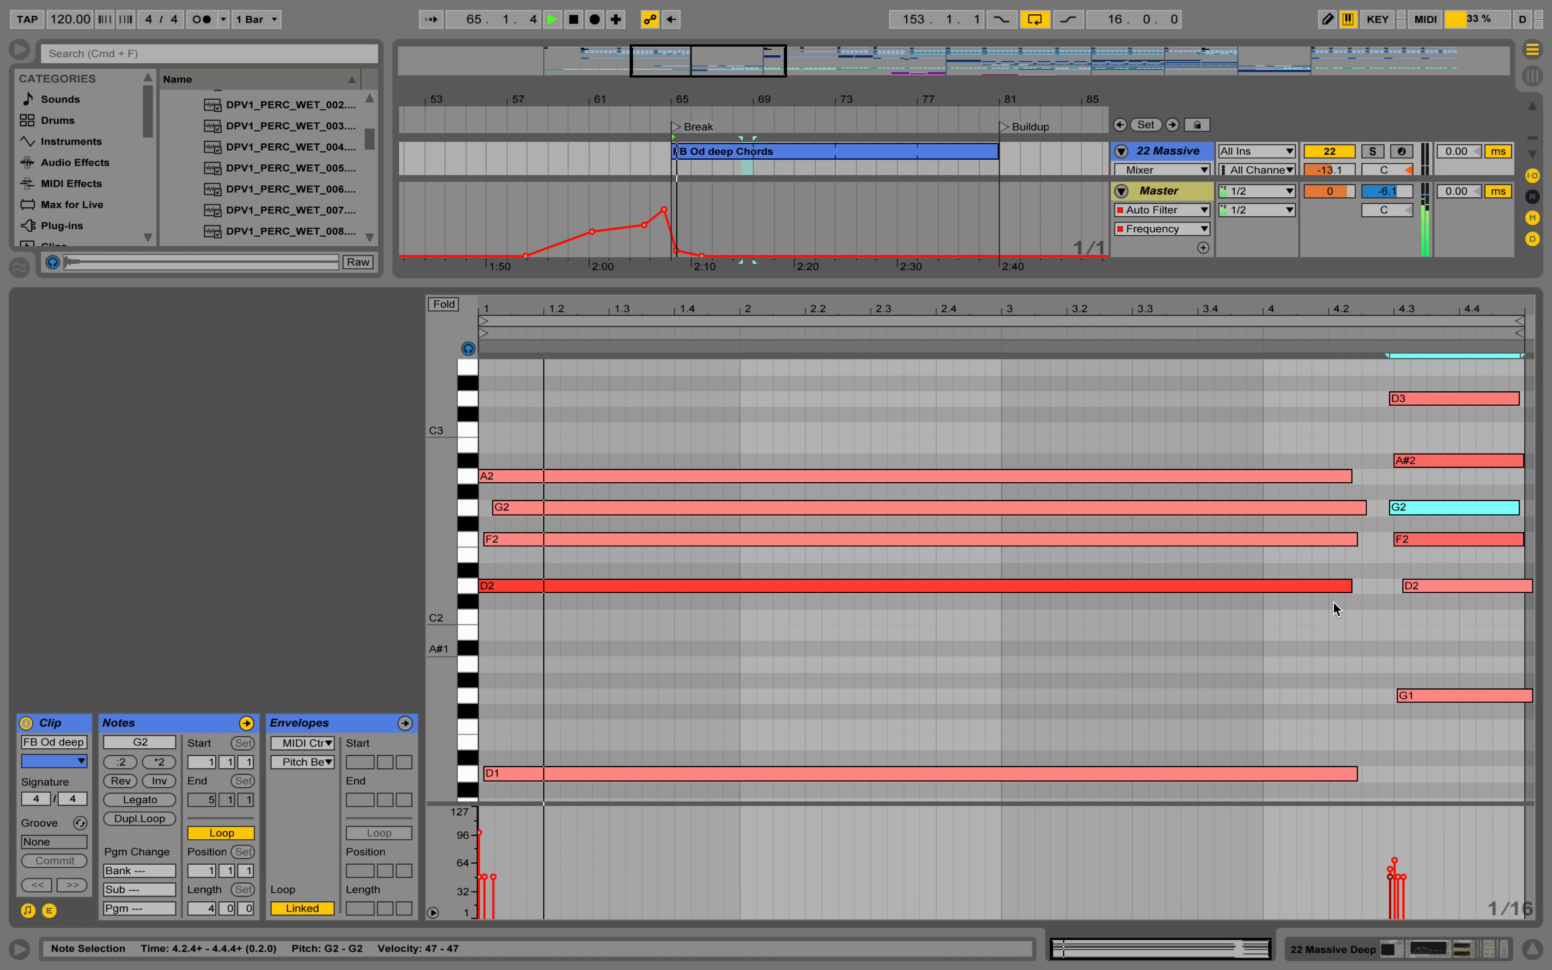
Set the track delay of 22 Massive to 35 ms.
left_click(1533, 952)
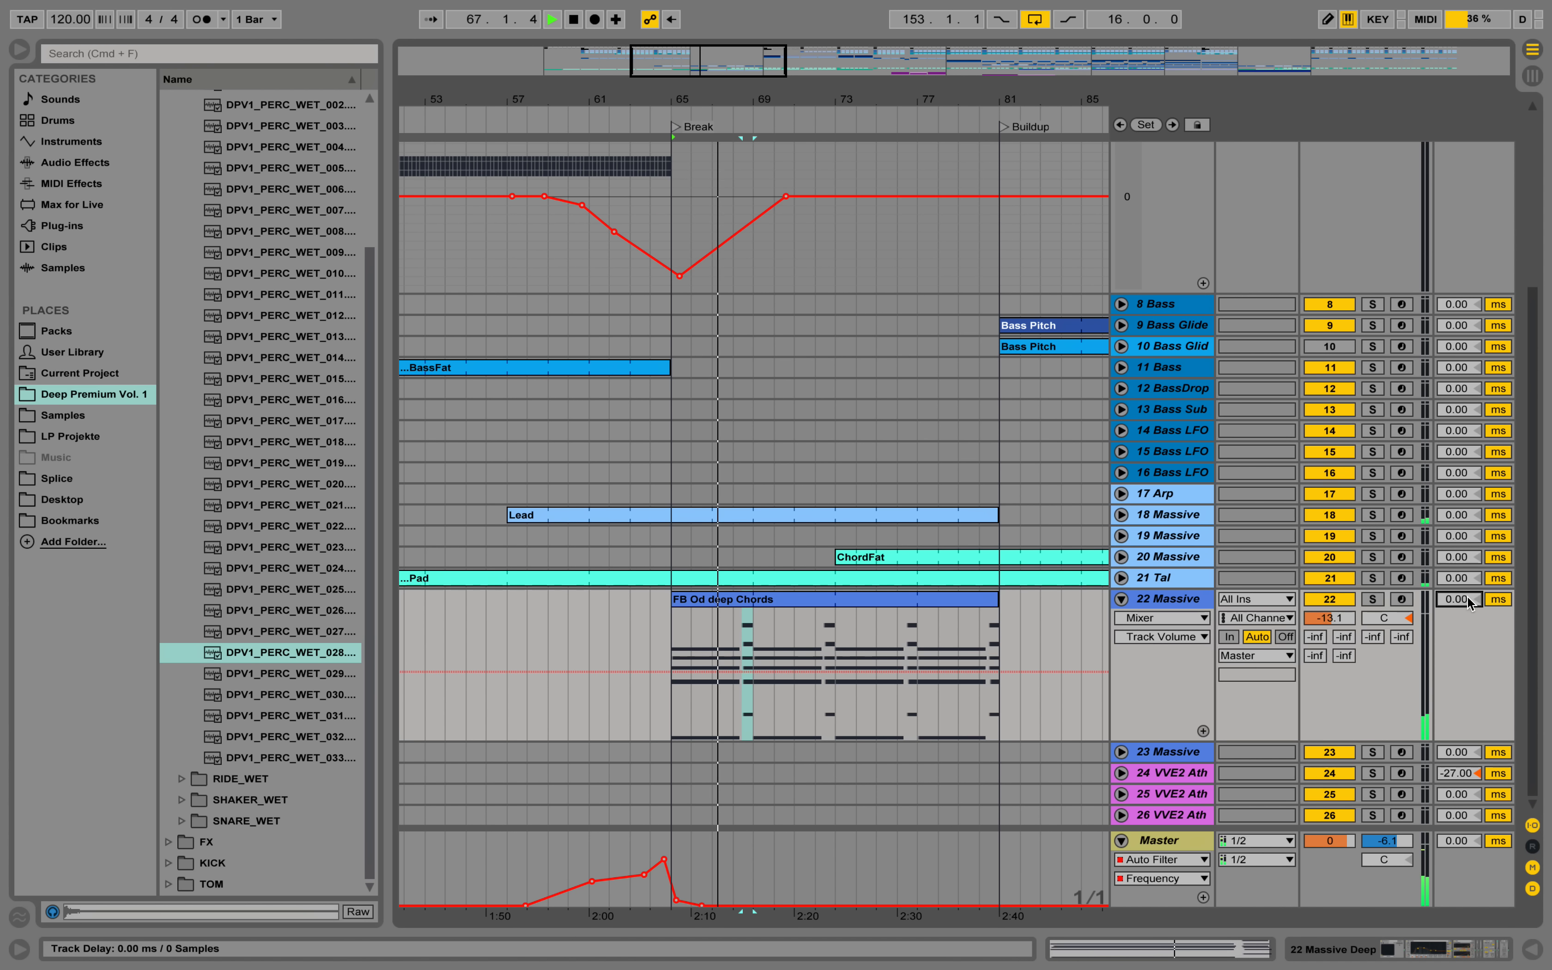
type("24")
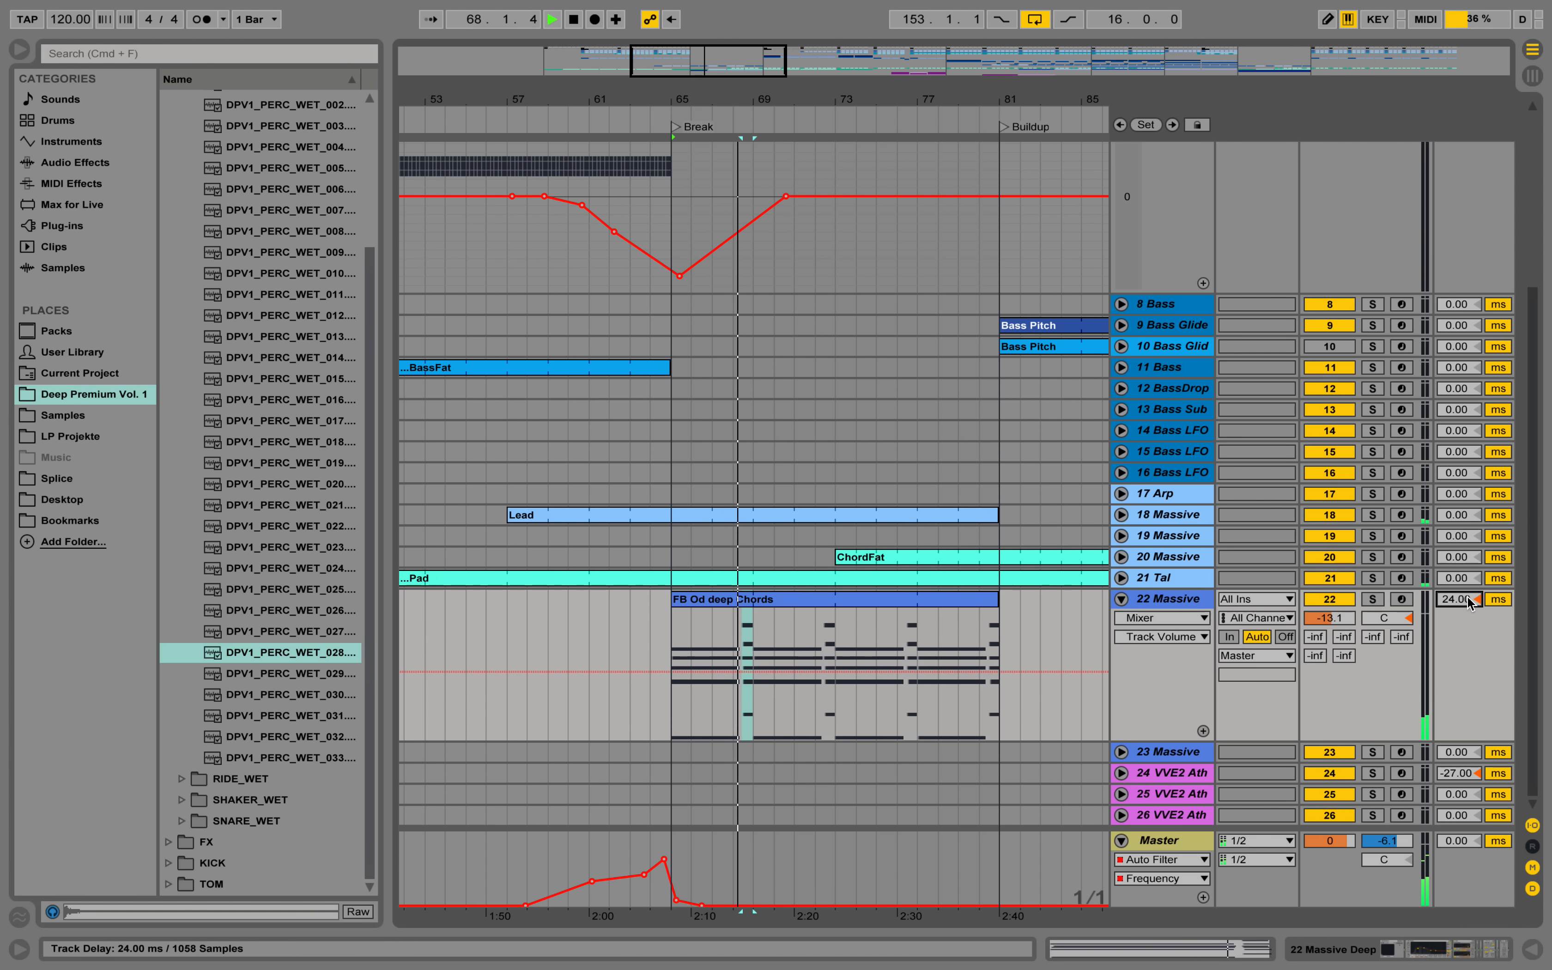
key("Return")
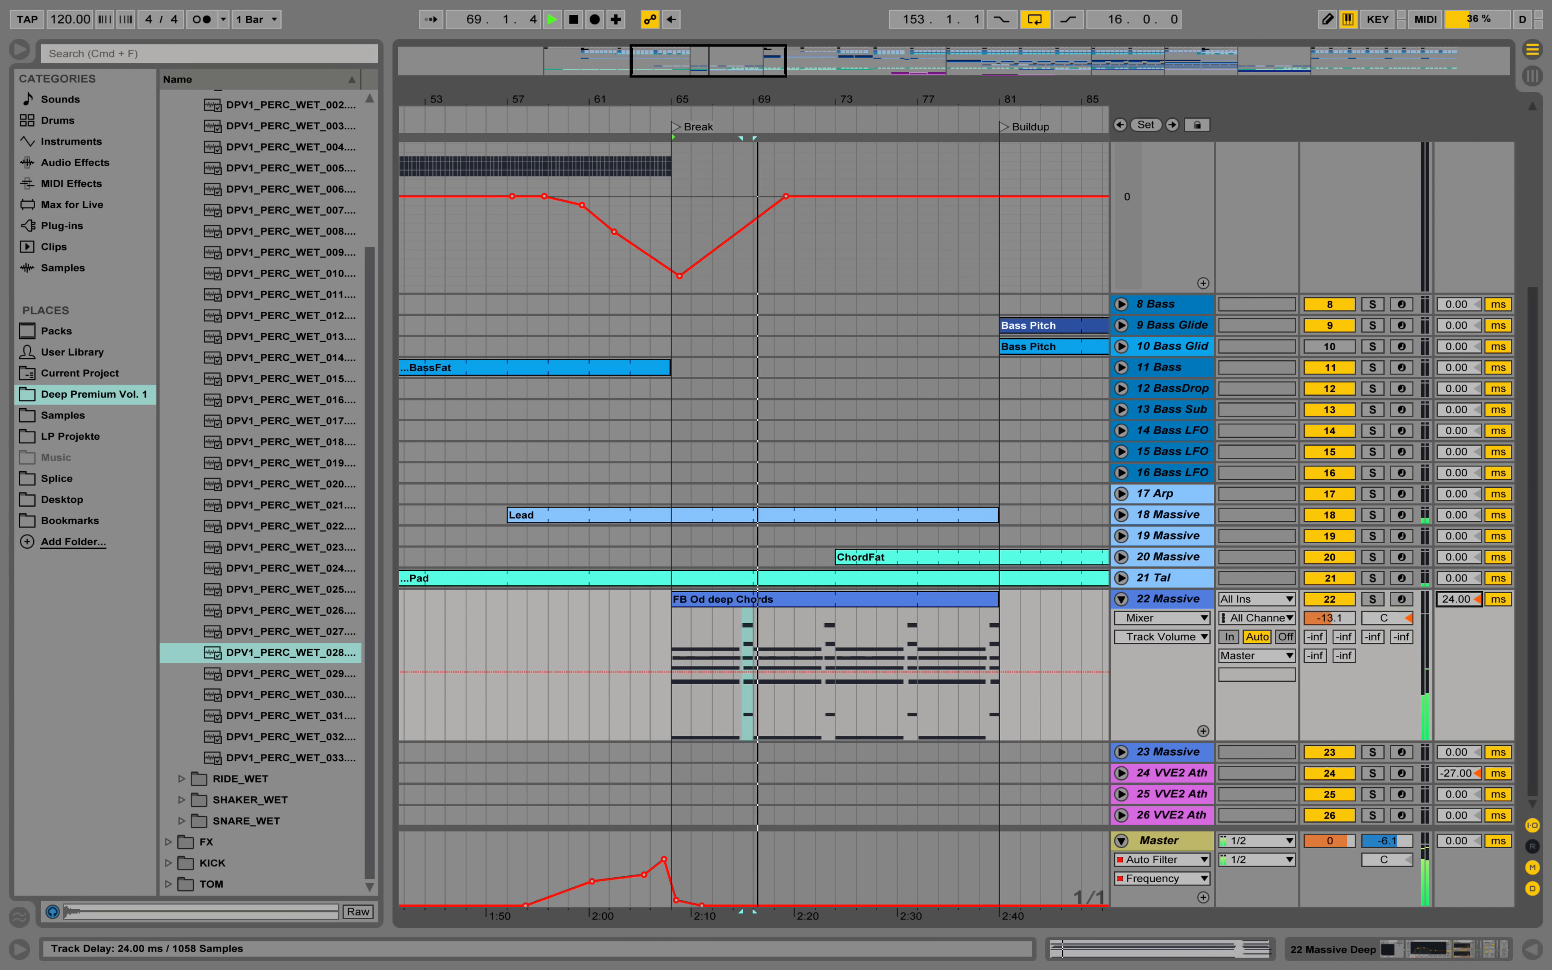
type("25")
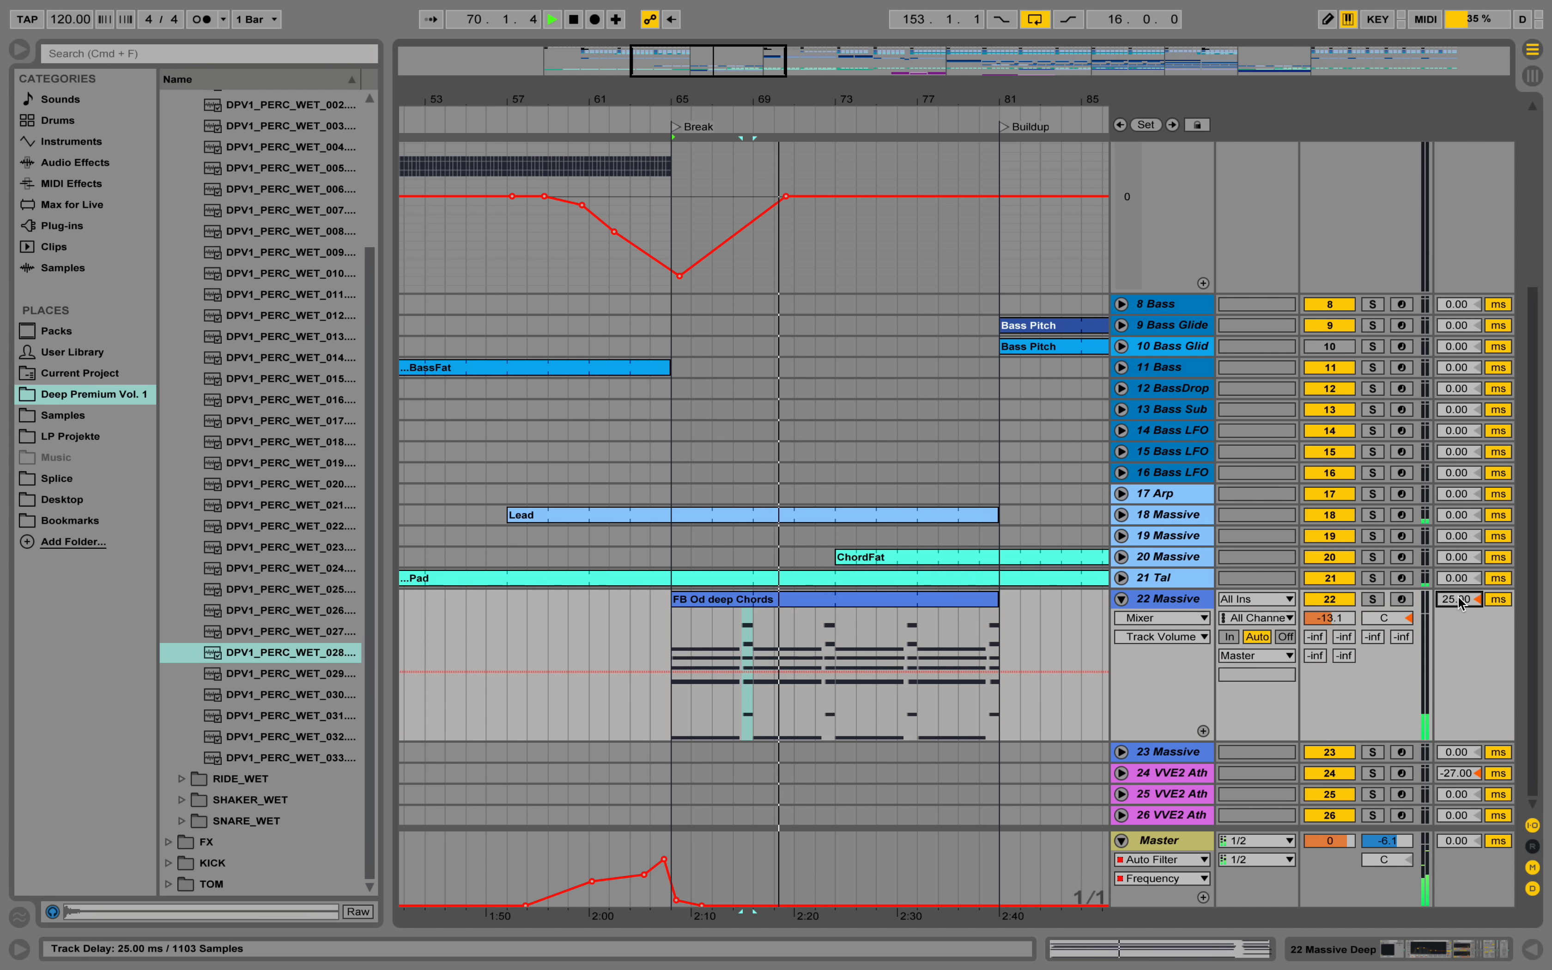
key("Return")
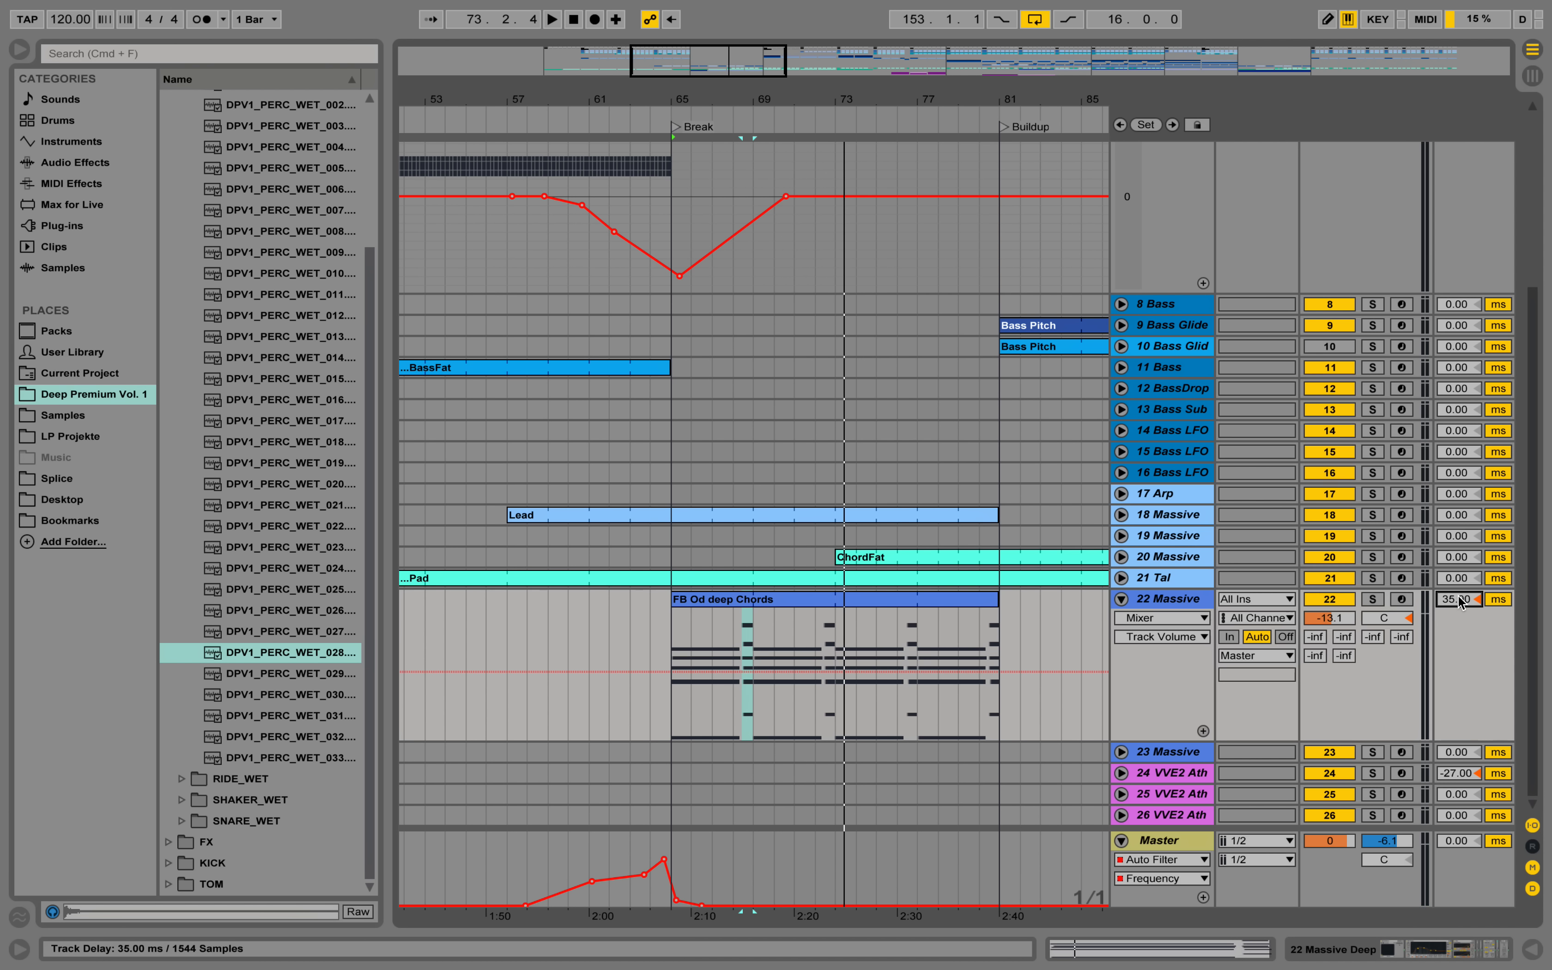
Audition the break from bar 72 with all tracks playing.
left_click(814, 614)
key("space")
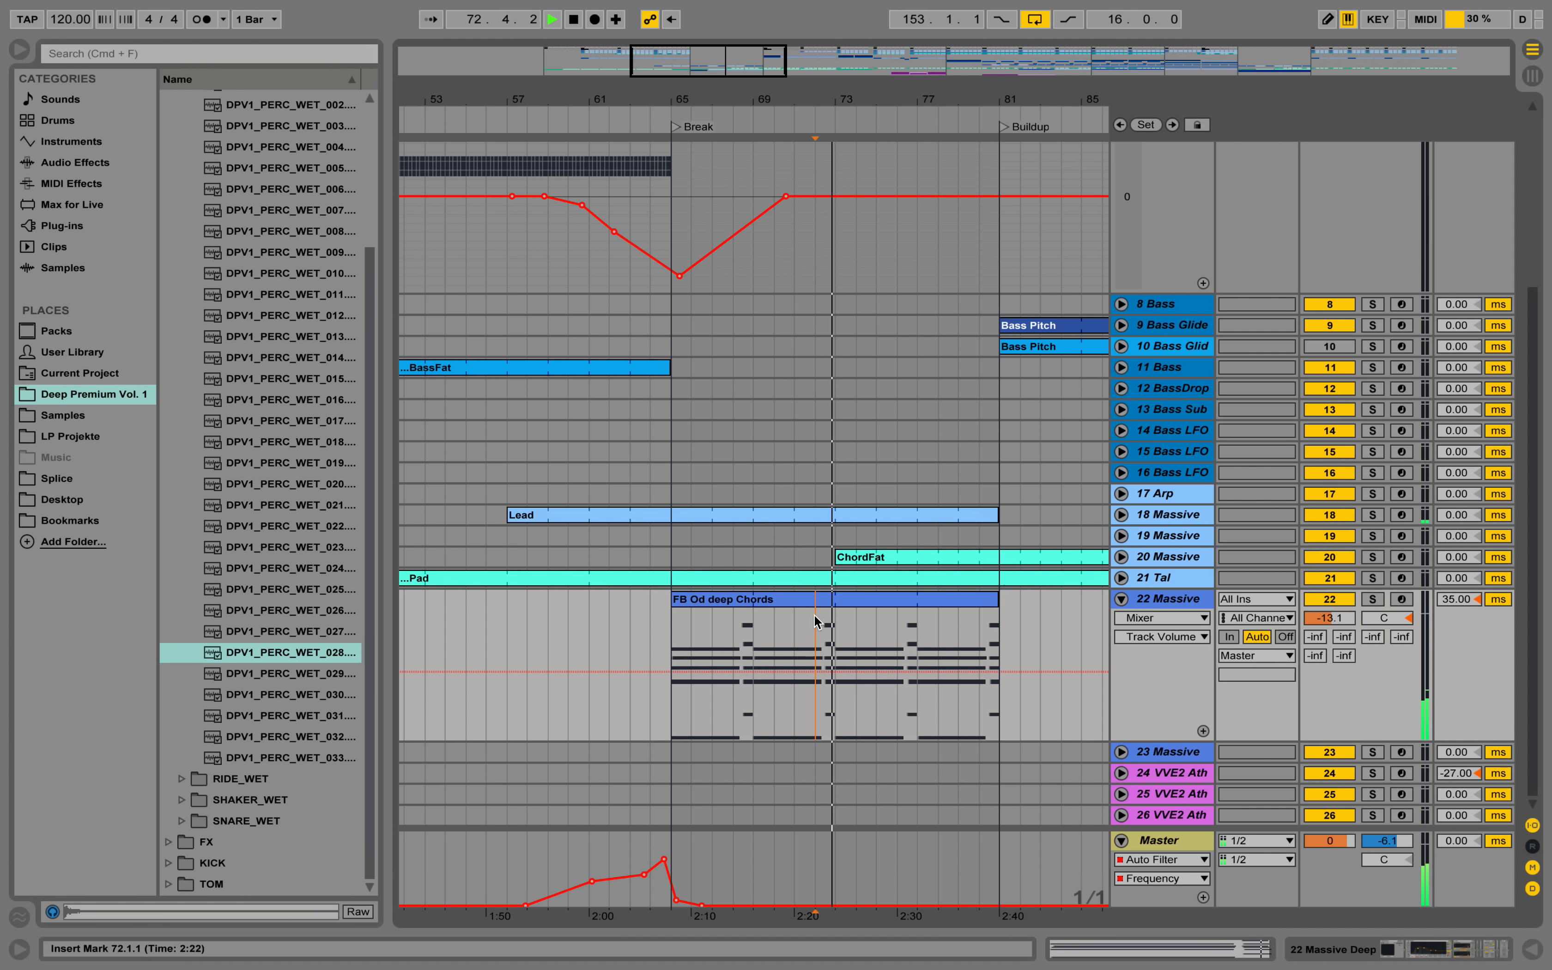
key("space")
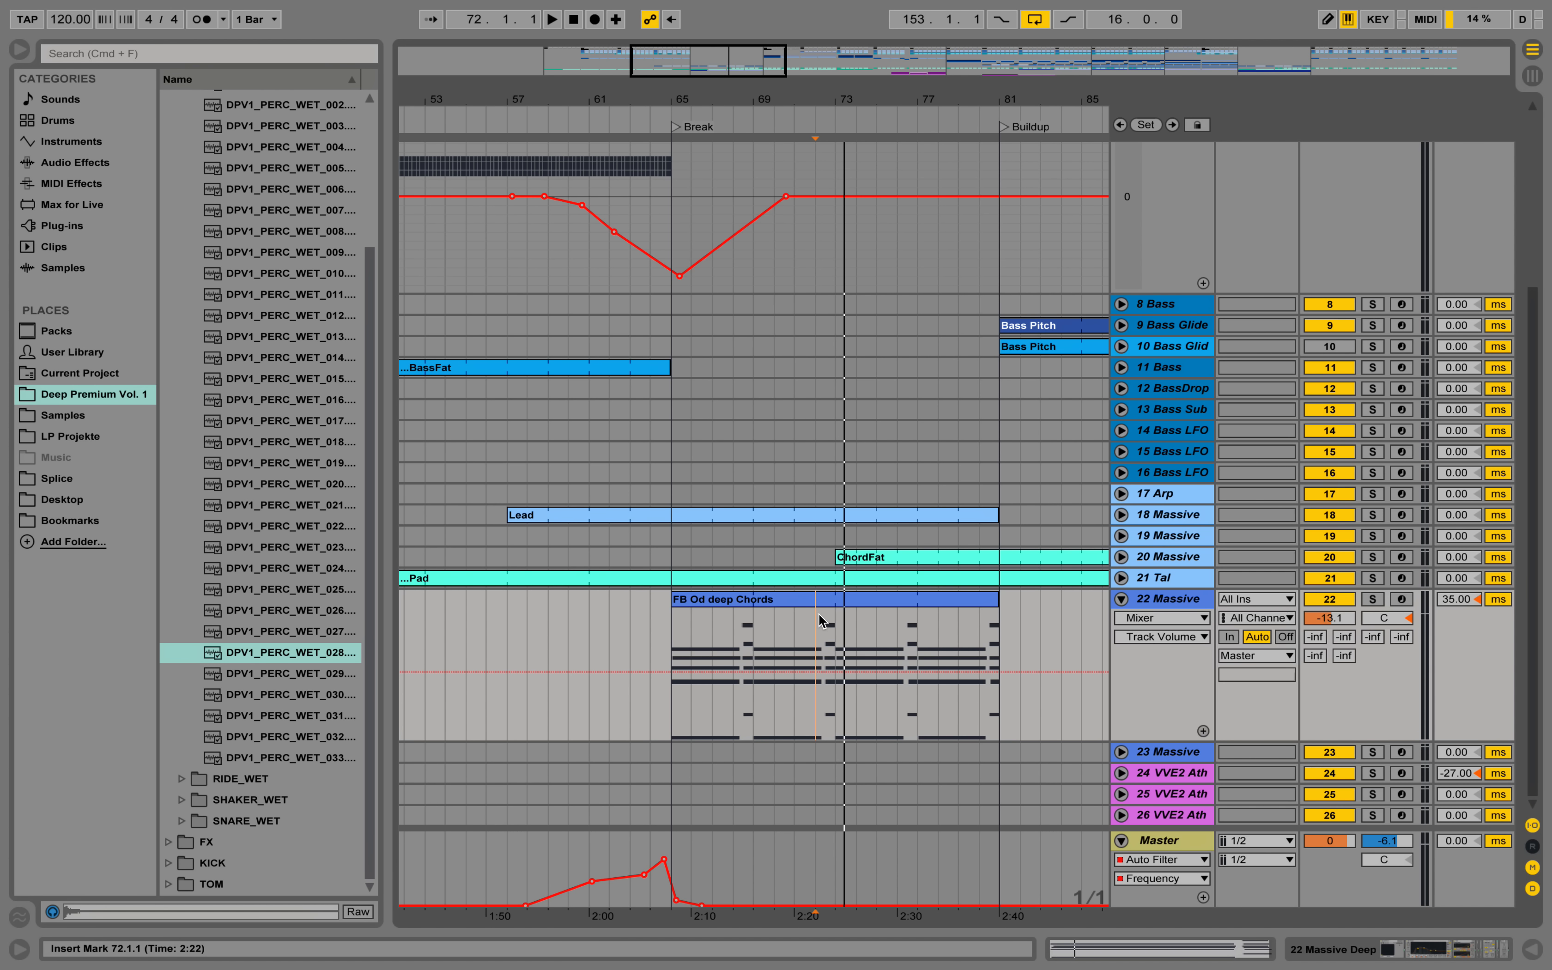
key("space")
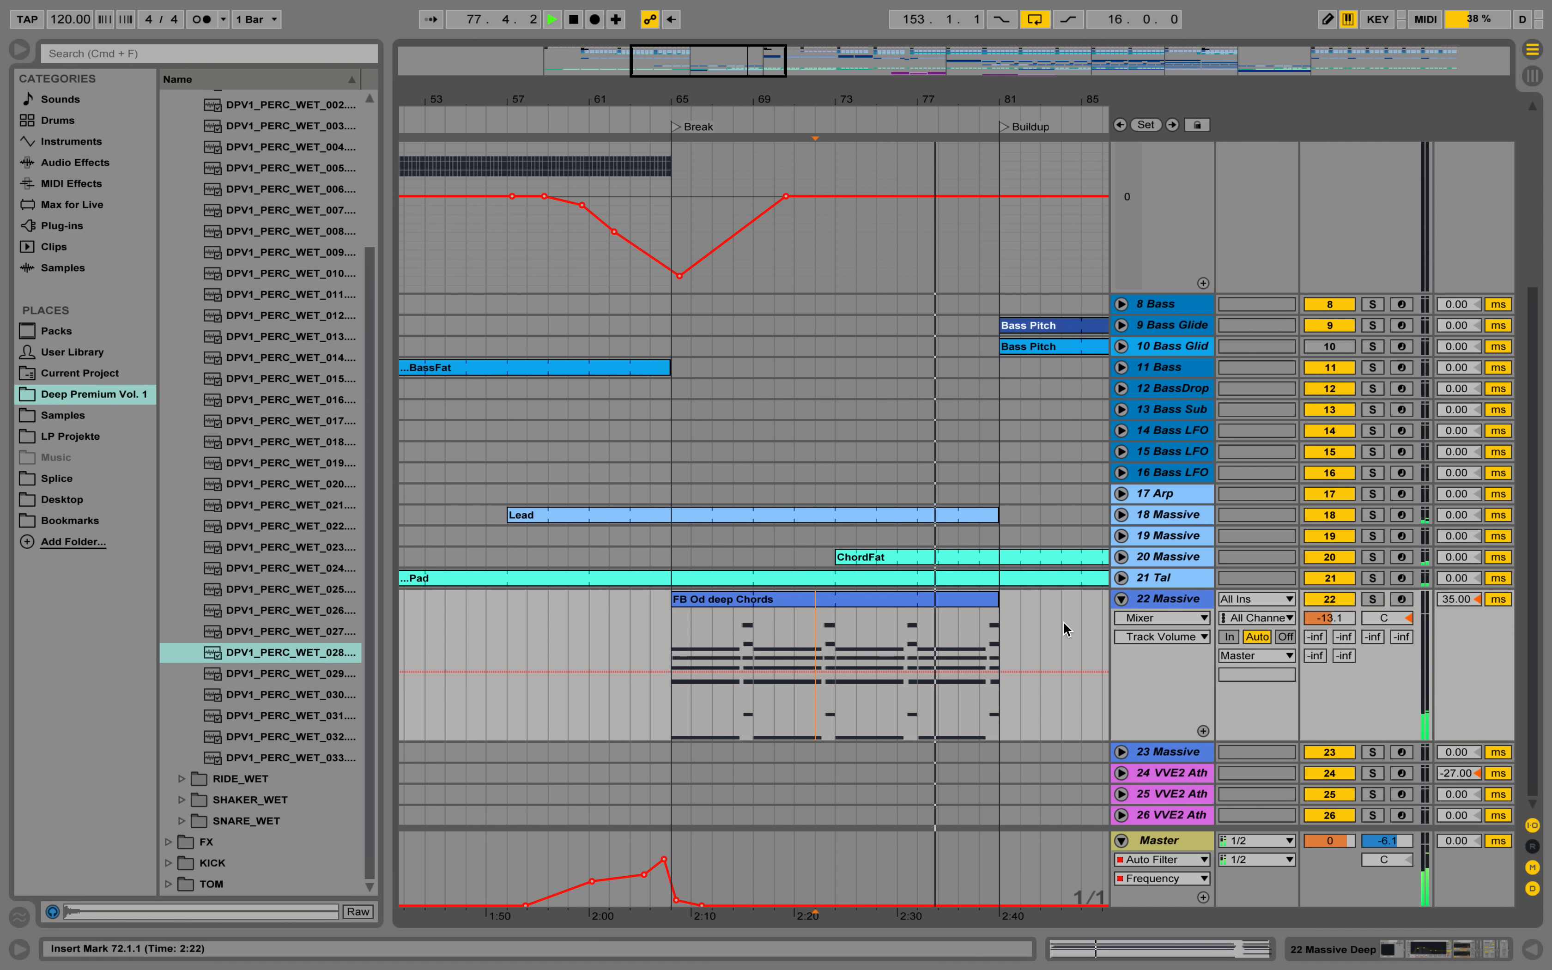
key("space")
Open the FB Od deep Chords clip and examine the notes of its two chords.
double_click(783, 601)
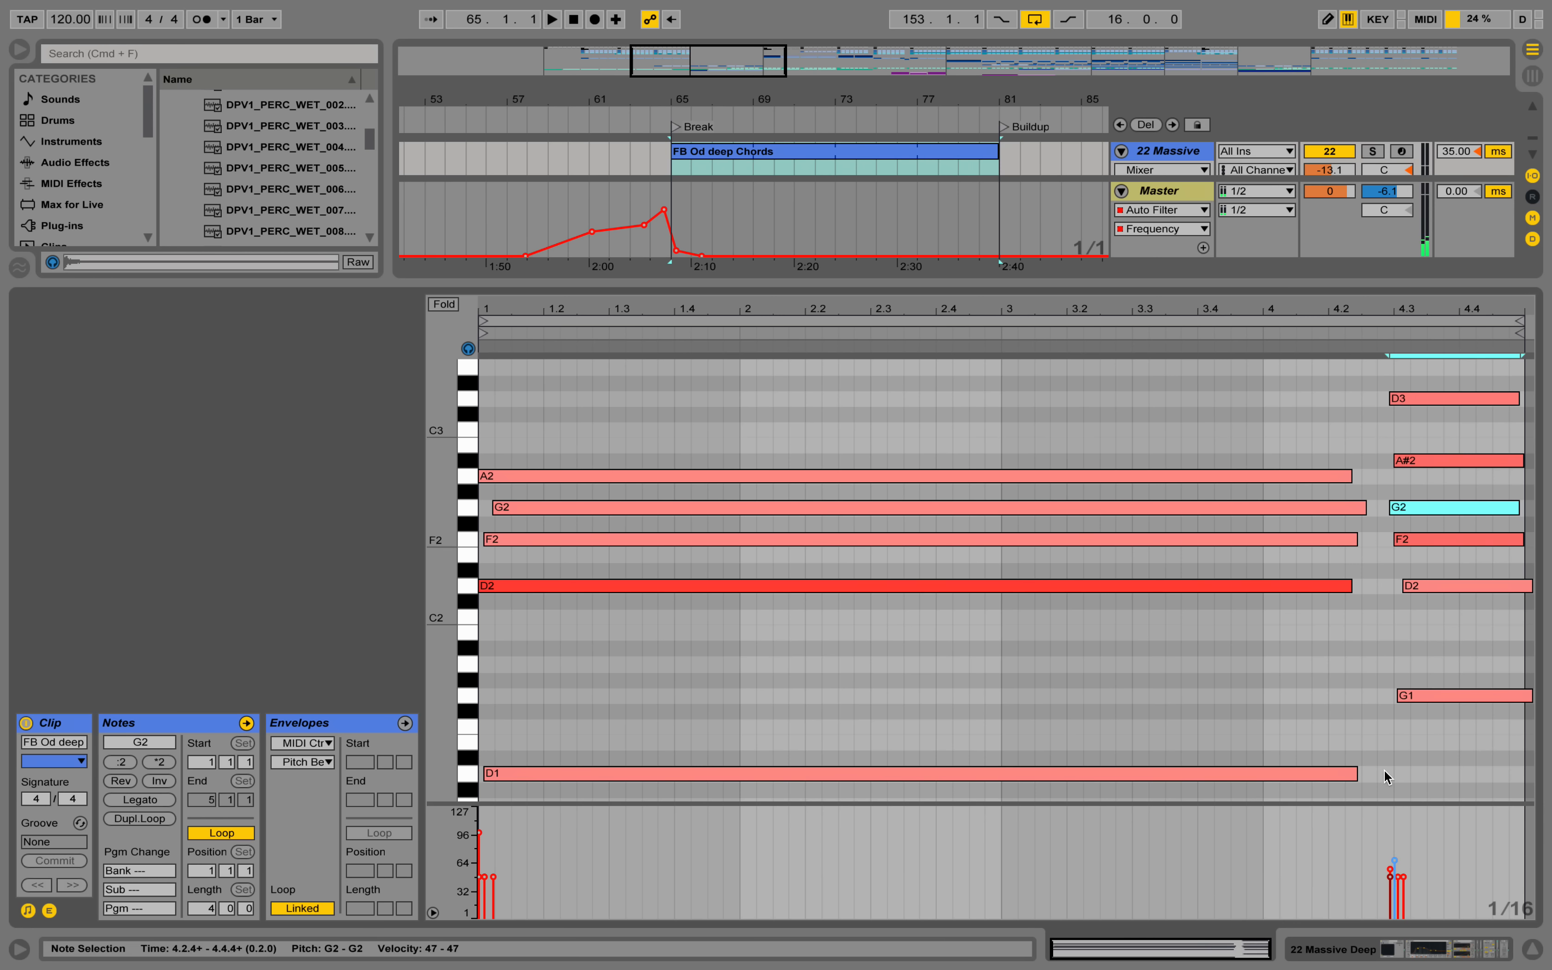
scroll(1439, 725, "up", 5)
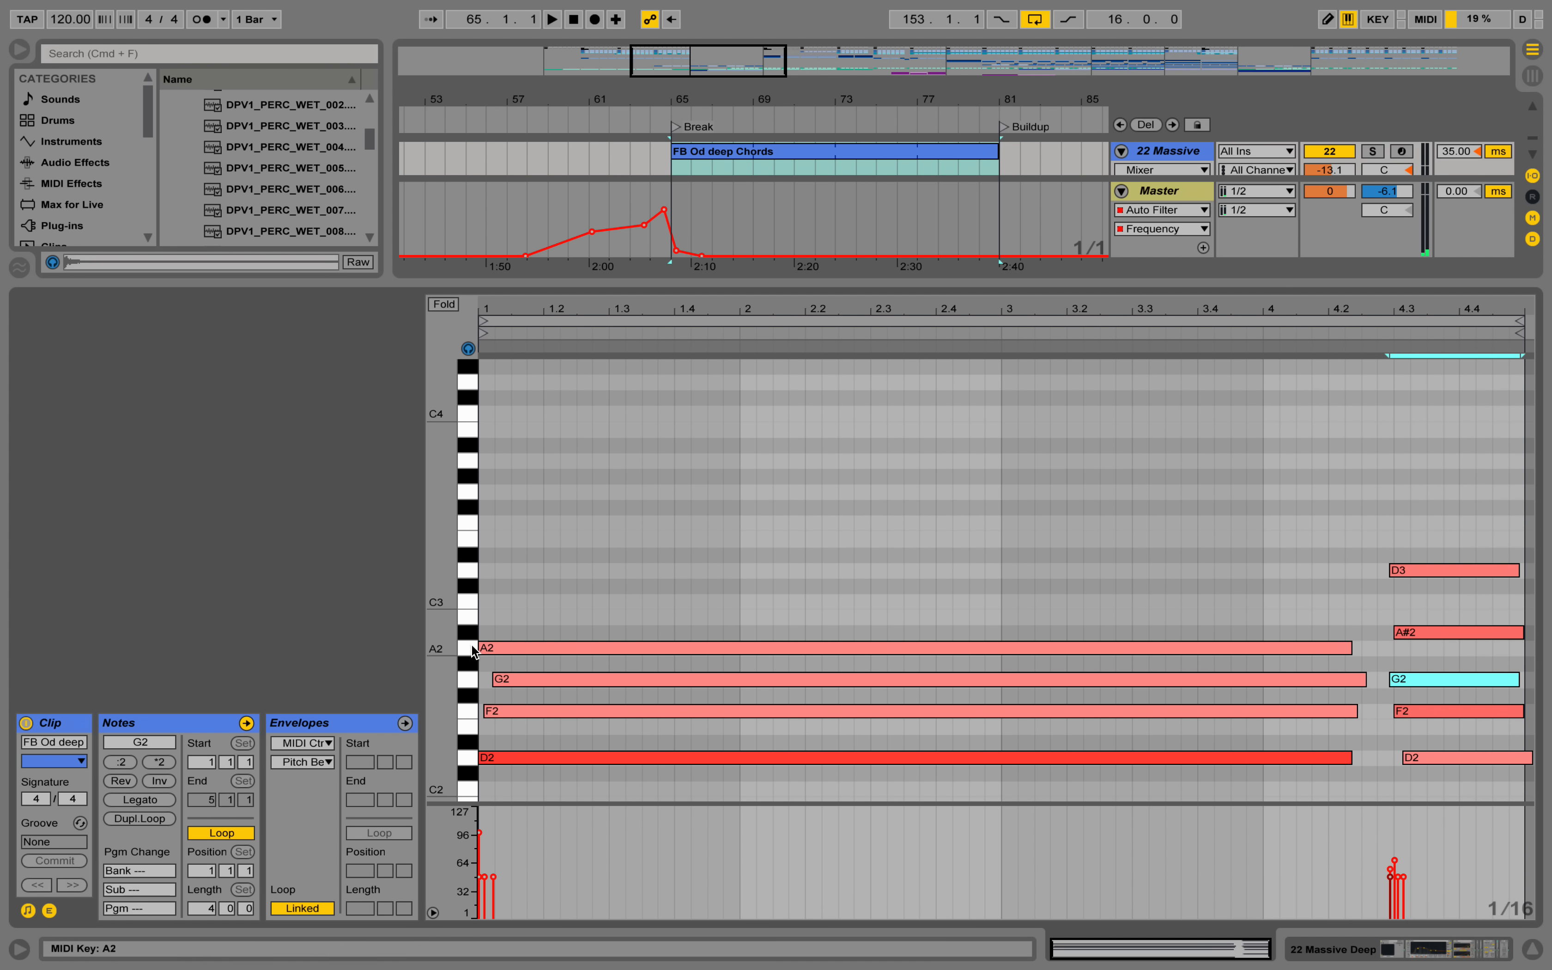
left_click_drag(452, 642, 435, 642)
scroll(1187, 568, "down", 3)
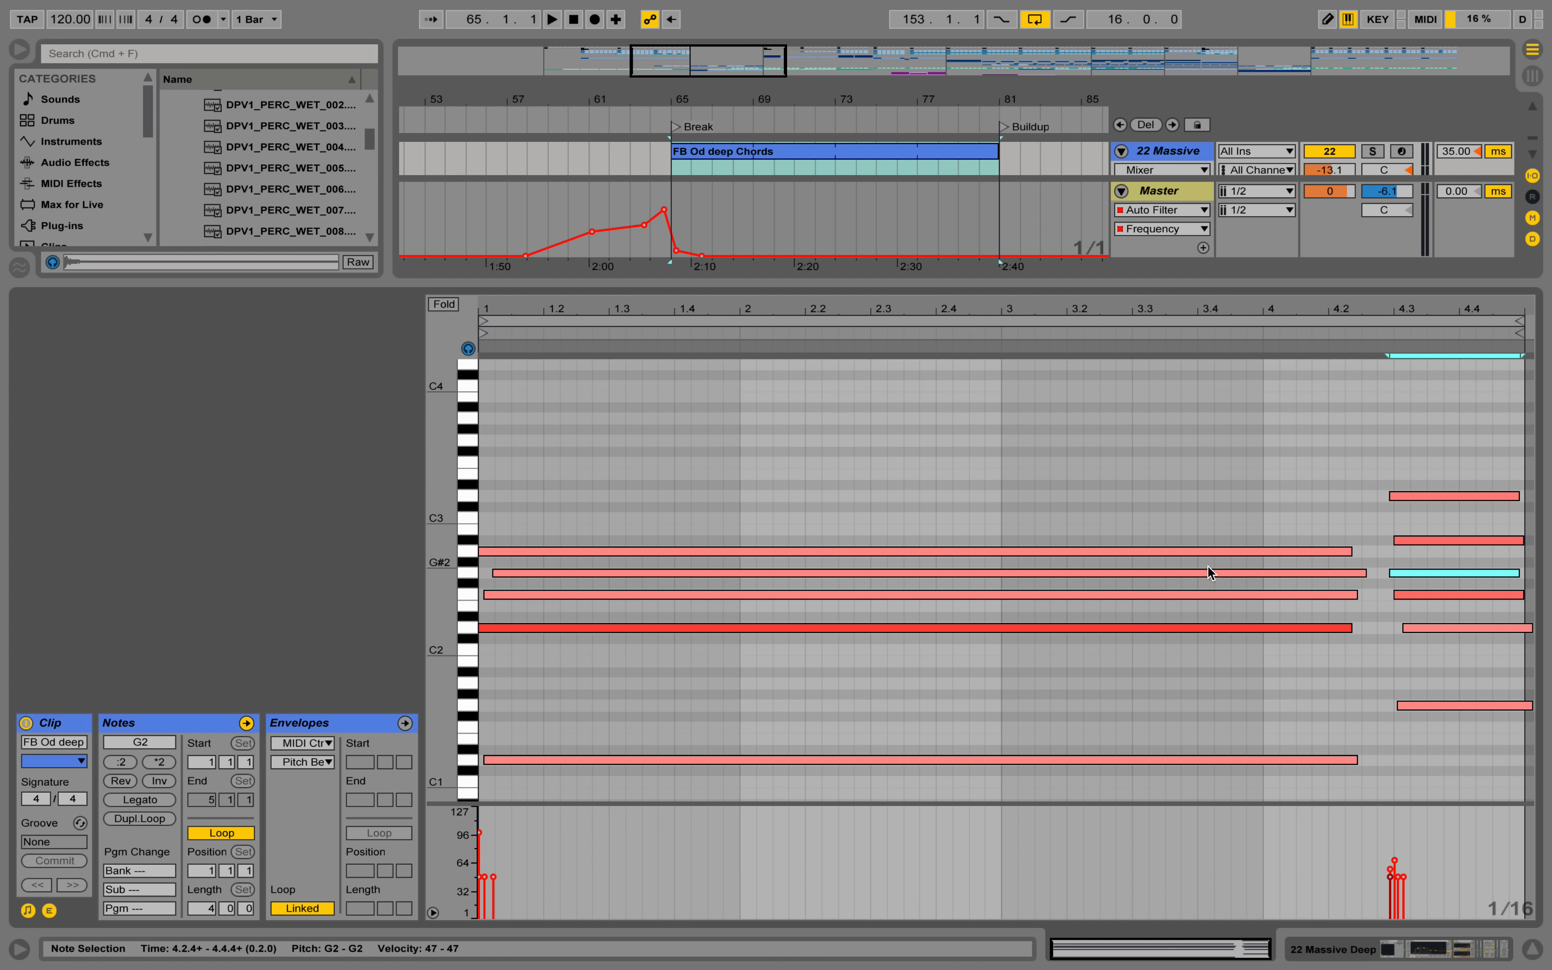
Nudge all notes of the short closing chord later so the chord starts just after 4.3, and audition the timing.
scroll(1430, 493, "down", 4)
scroll(1437, 545, "up", 2)
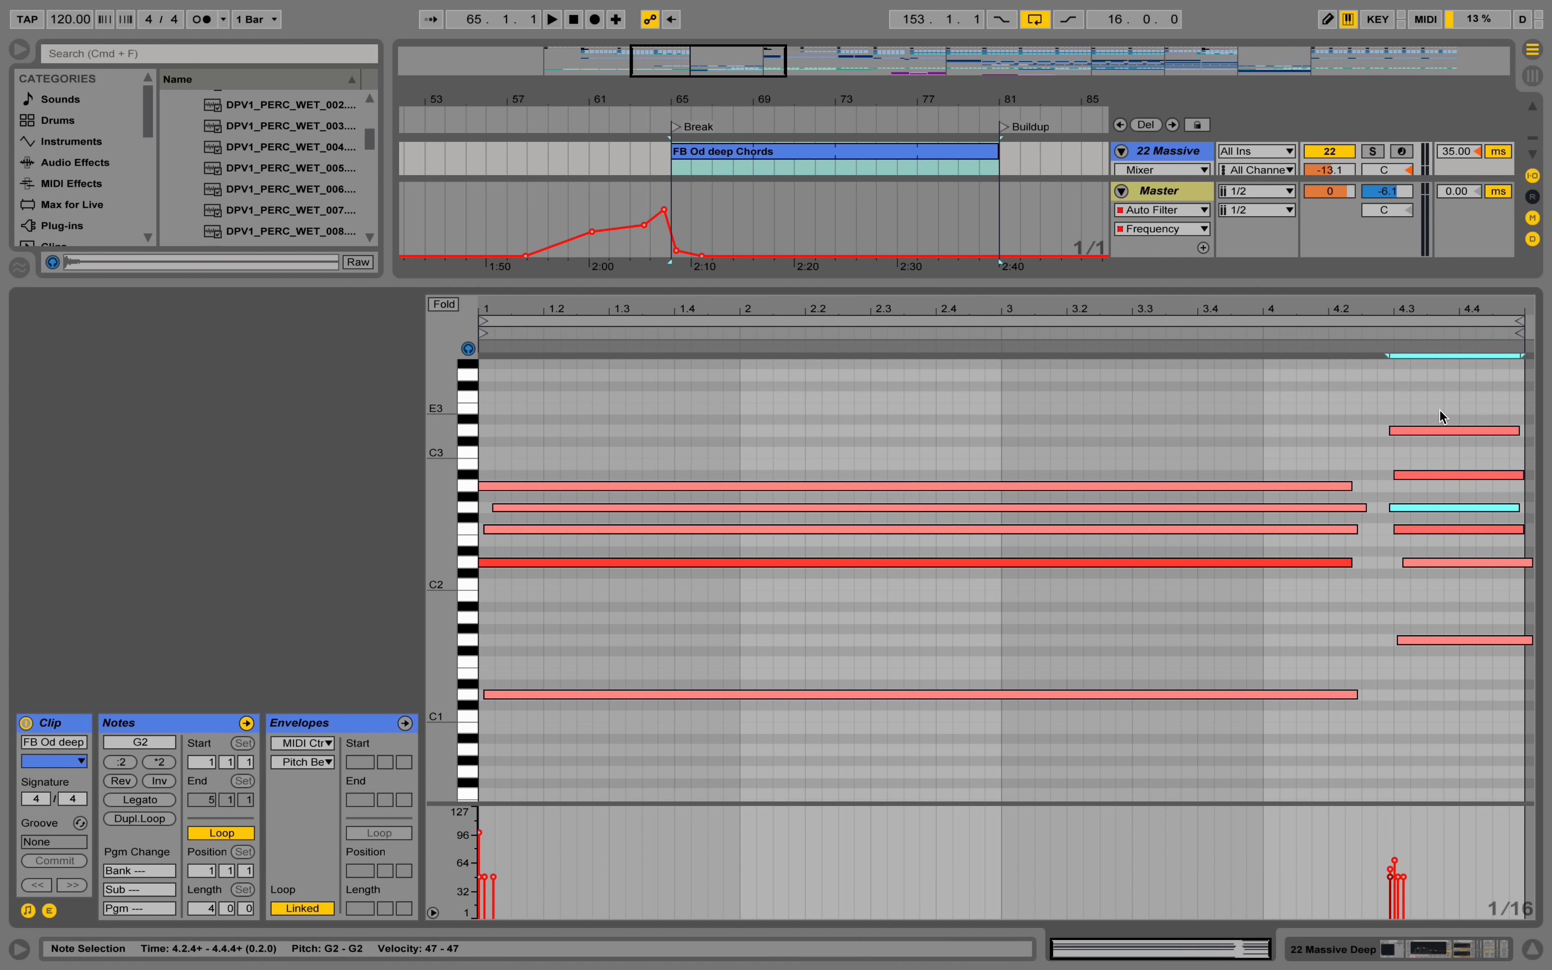
left_click_drag(1439, 409, 1473, 747)
key("Right")
key("Right")
key("Right")
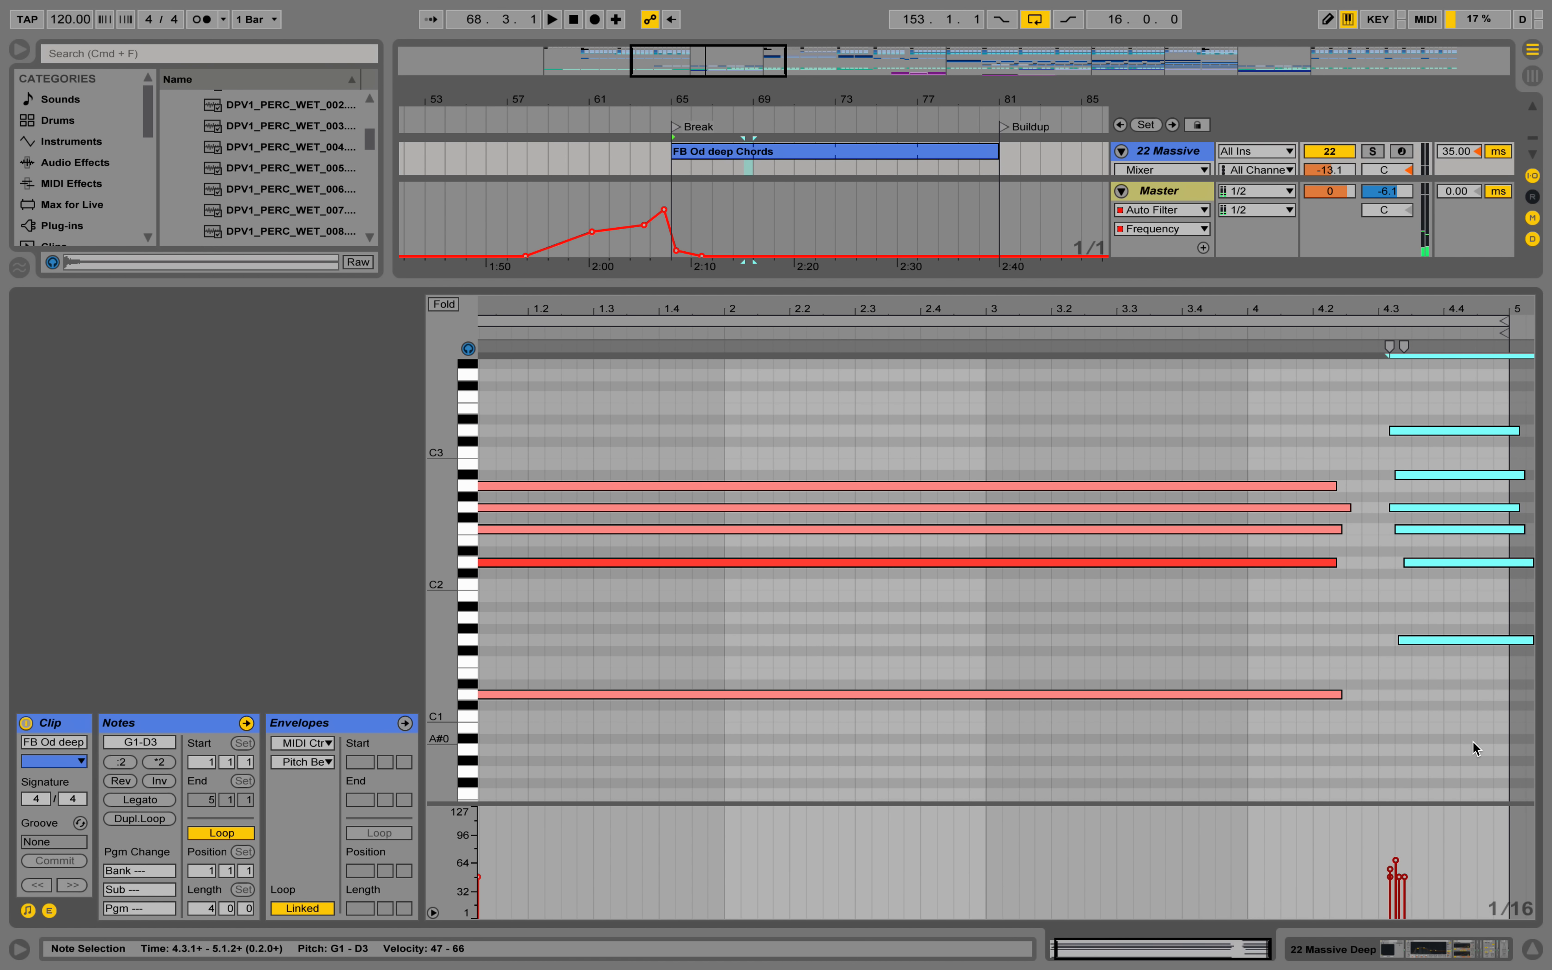
key("Left")
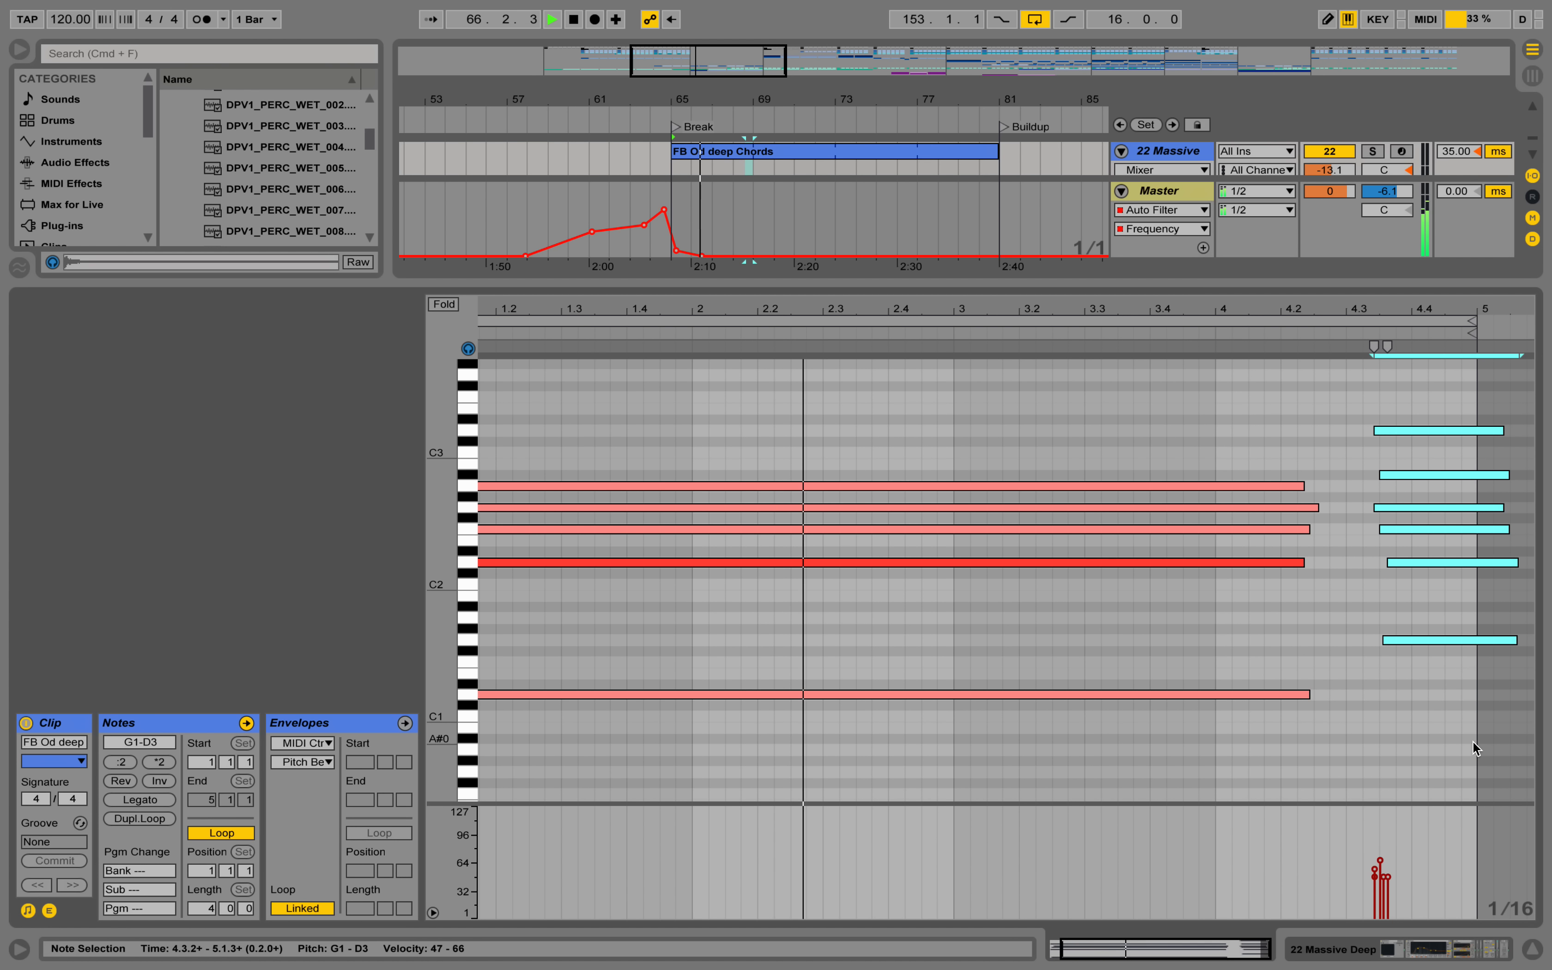
left_click_drag(1181, 304, 1181, 276)
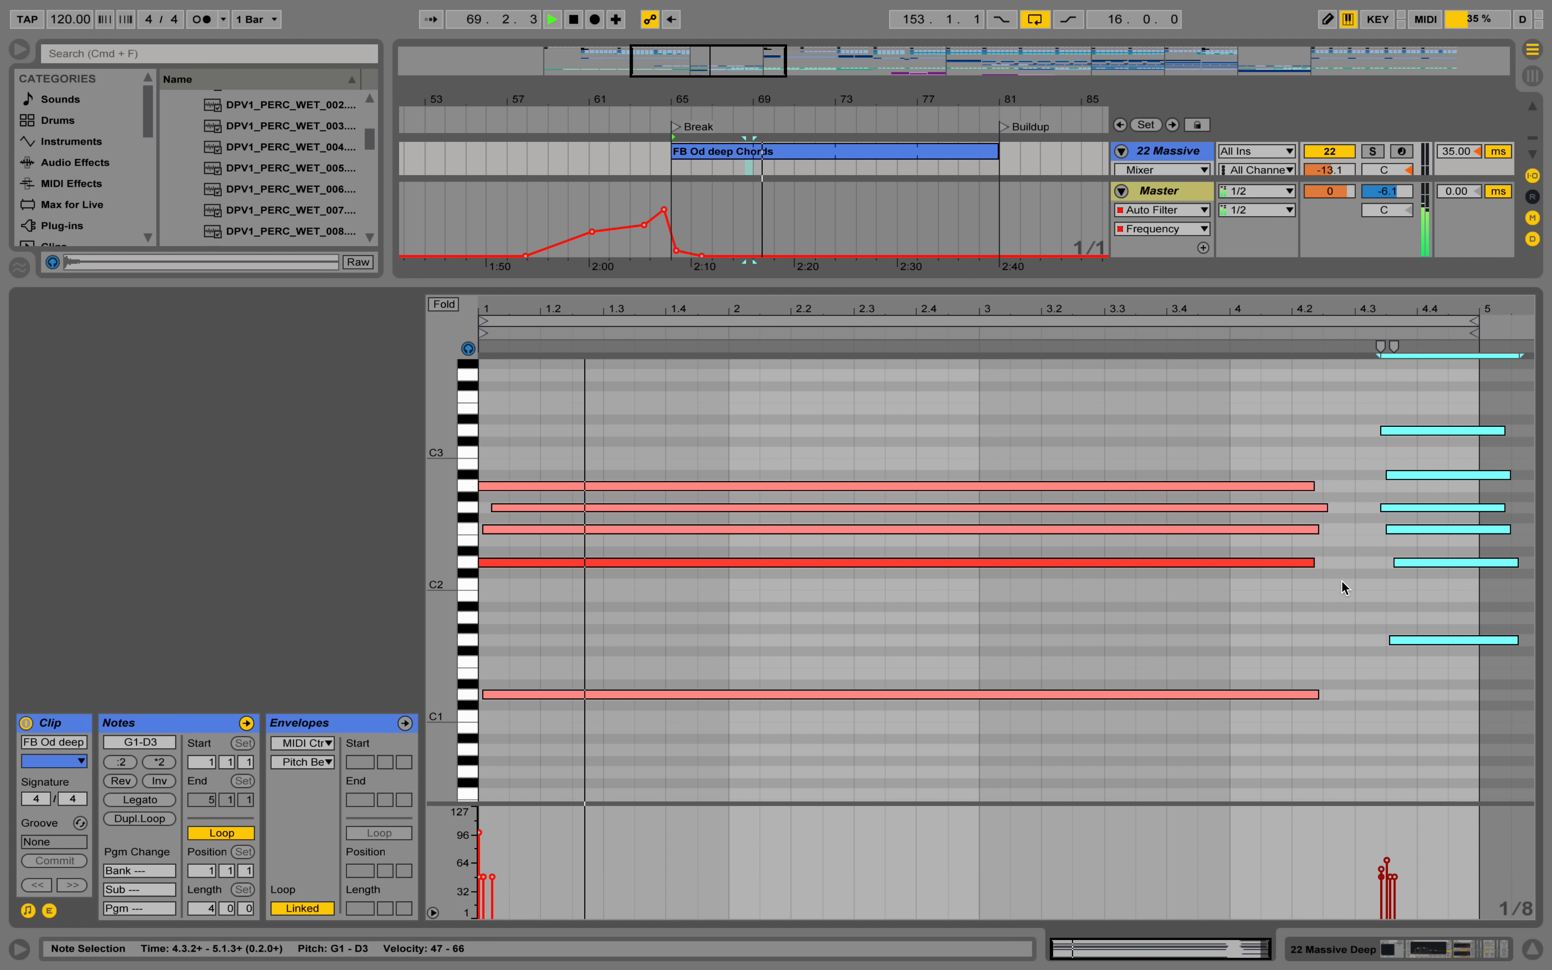
Lengthen all notes of the long first chord so they end around 4.3, and play the break with its devices shown.
key("space")
left_click_drag(1317, 726, 1341, 485)
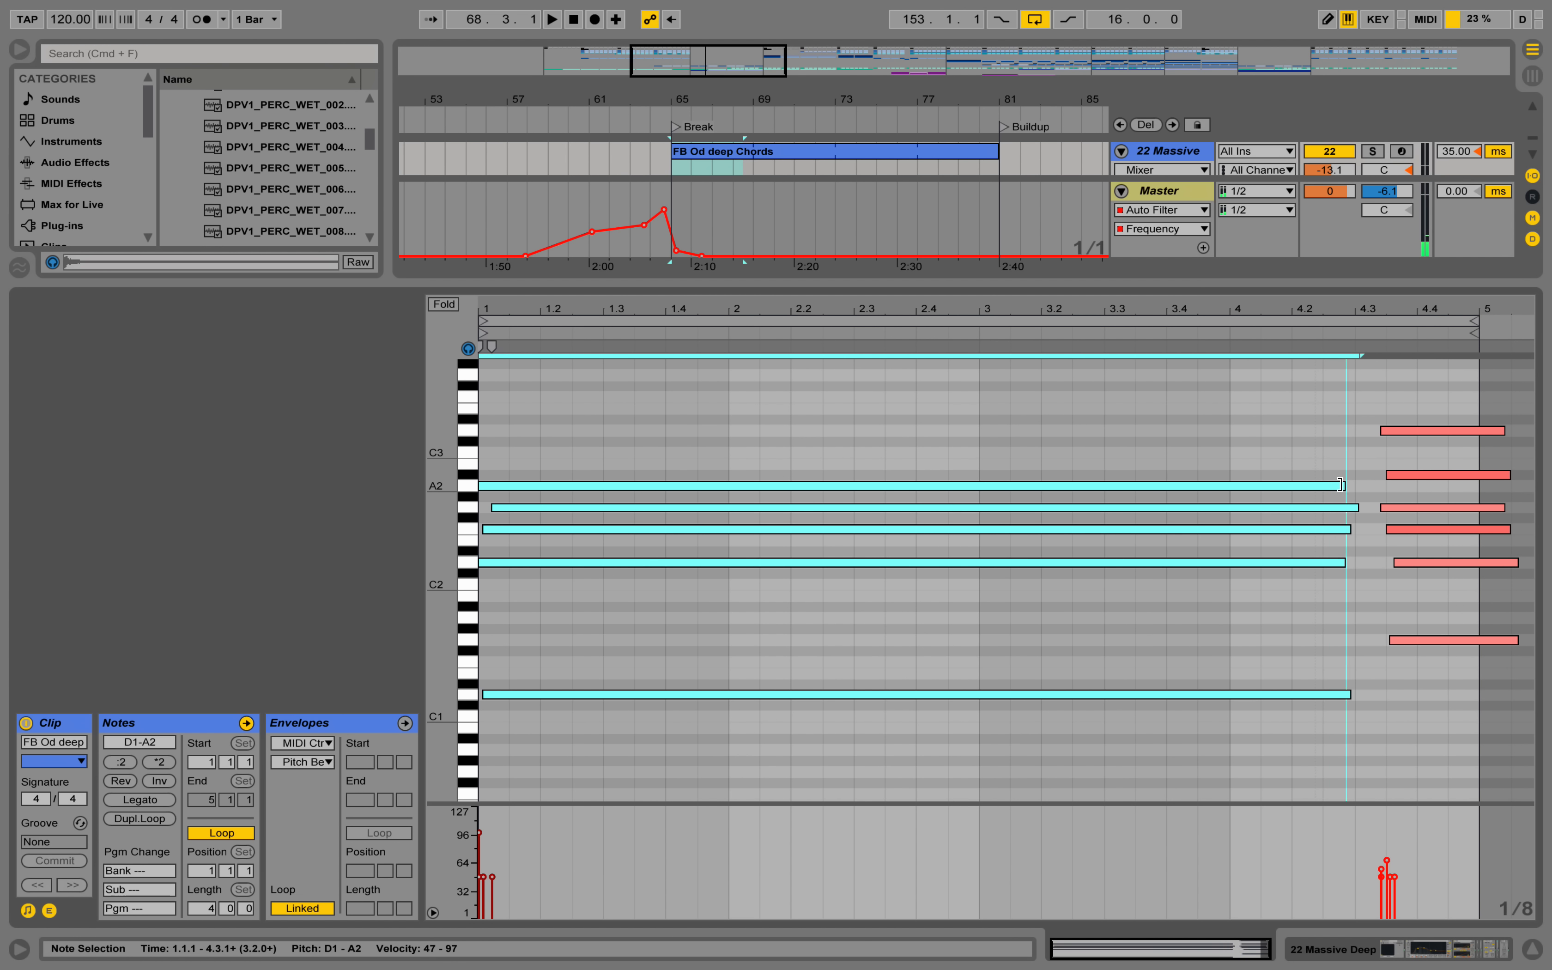
left_click(1407, 958)
key("space")
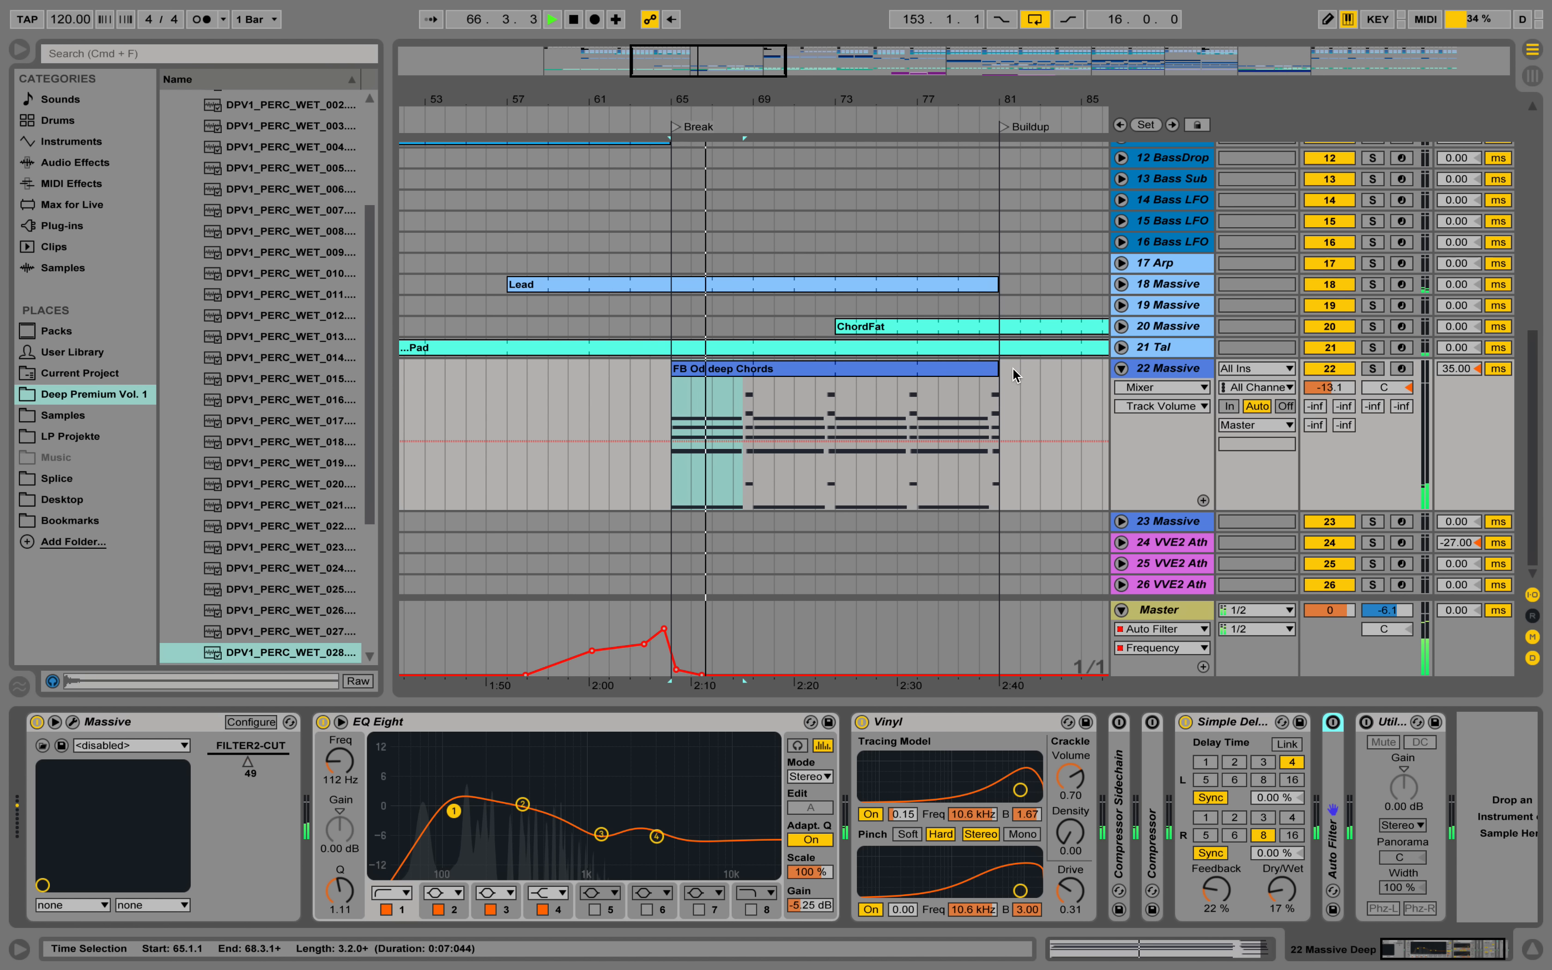
Try extending the Kick clip back to the Break marker at bar 65 and listen to it with the chords.
scroll(1068, 358, "up", 5)
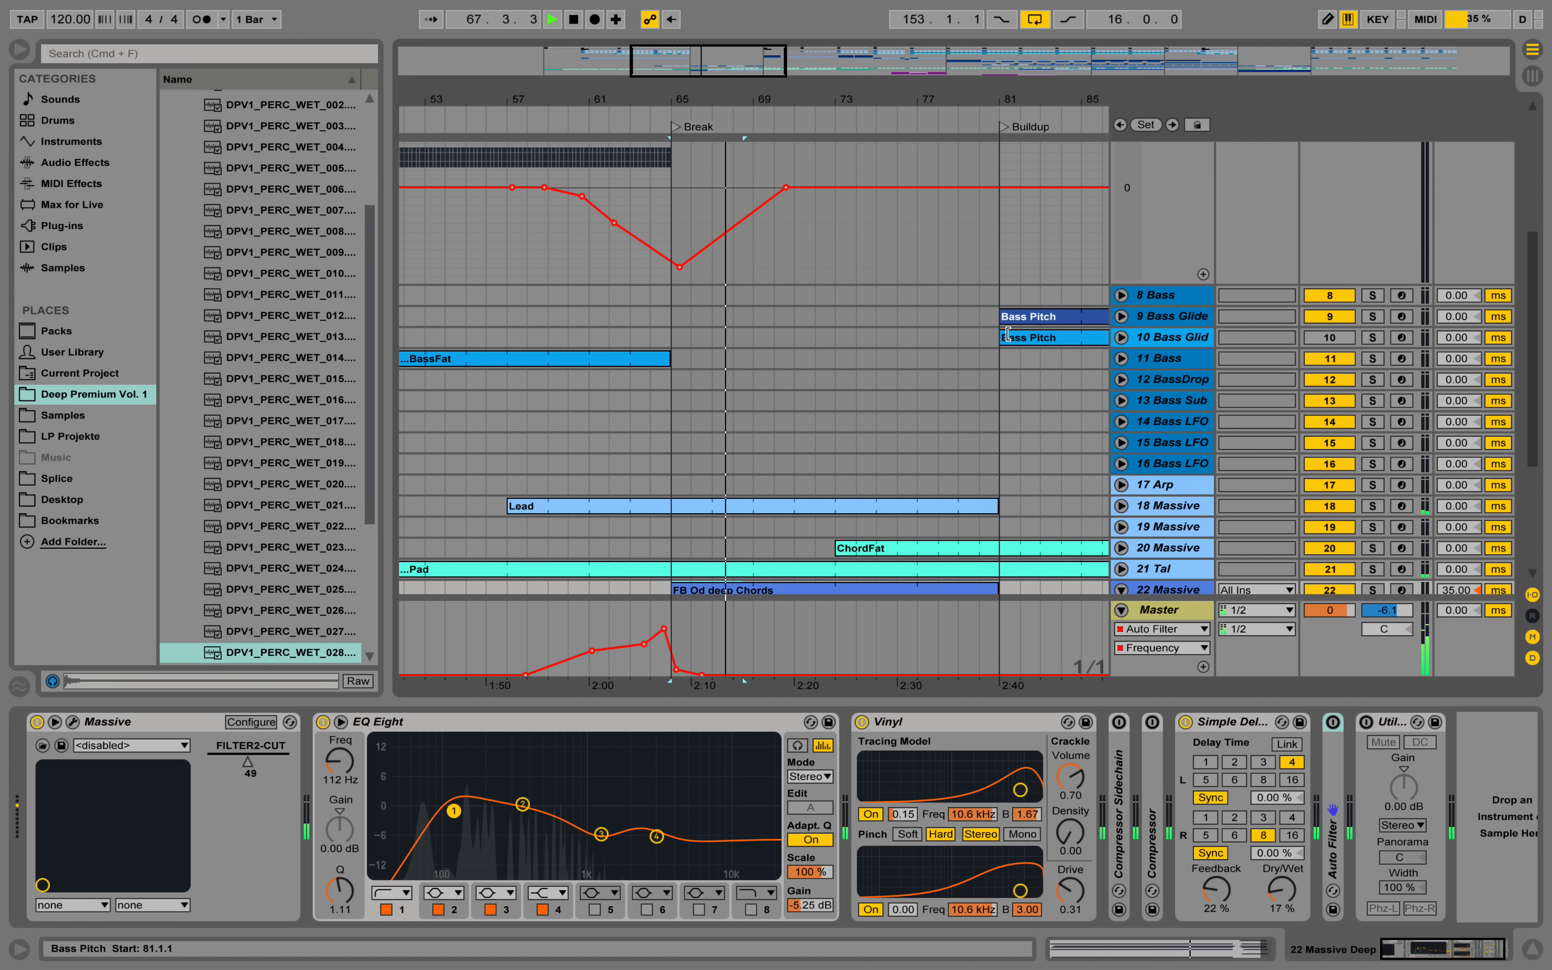
scroll(1008, 333, "up", 3)
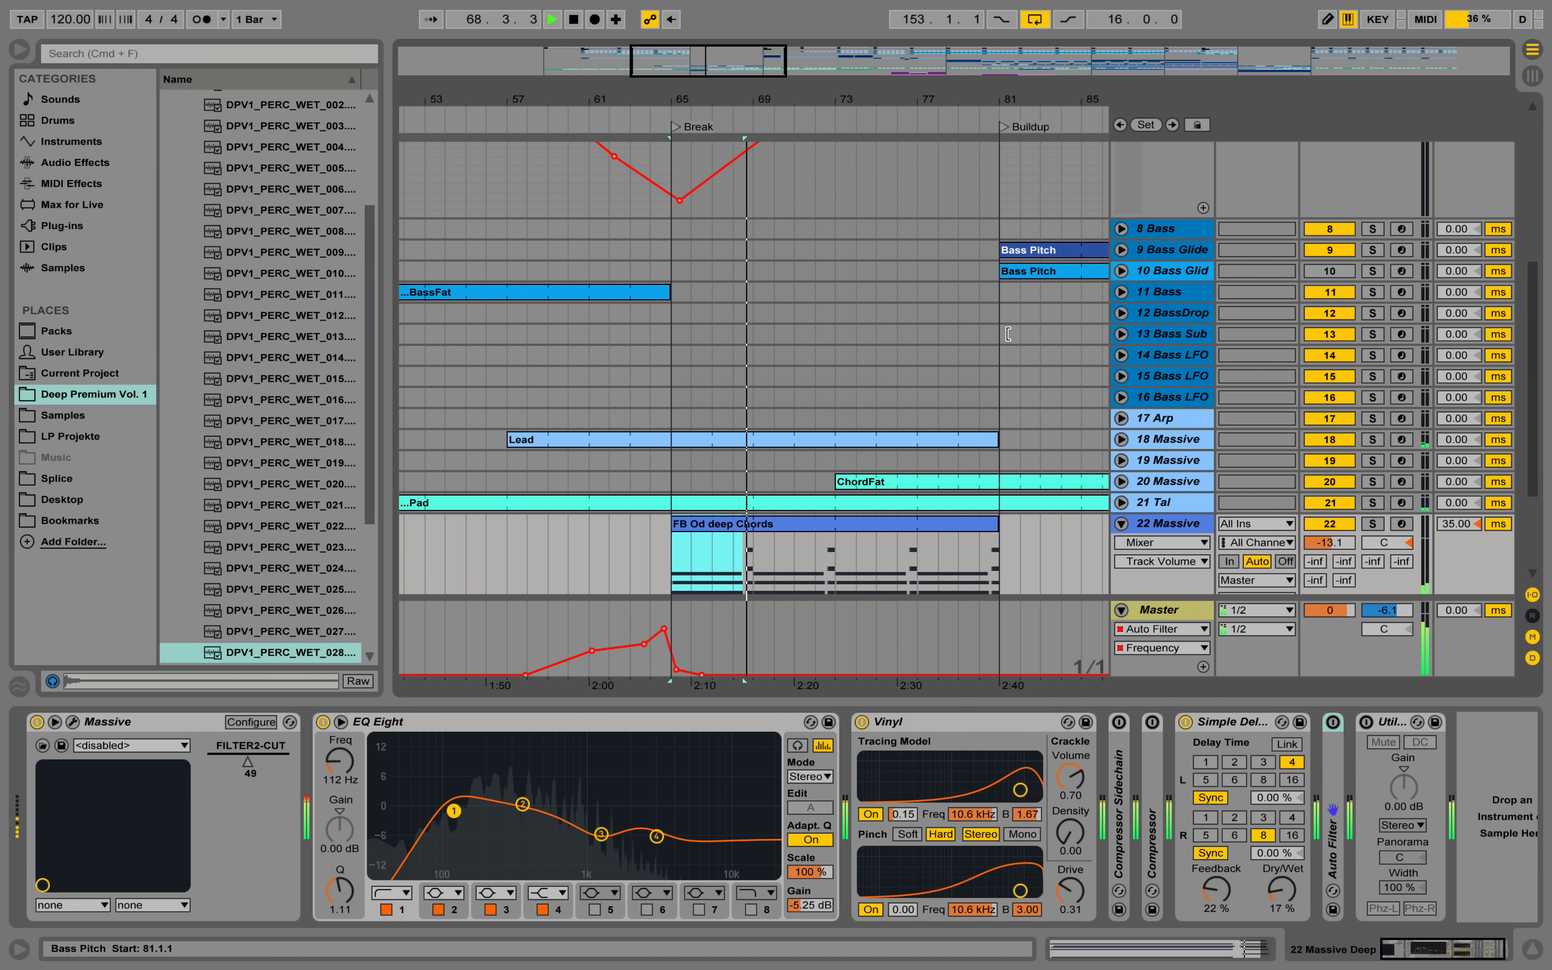
scroll(1008, 333, "up", 3)
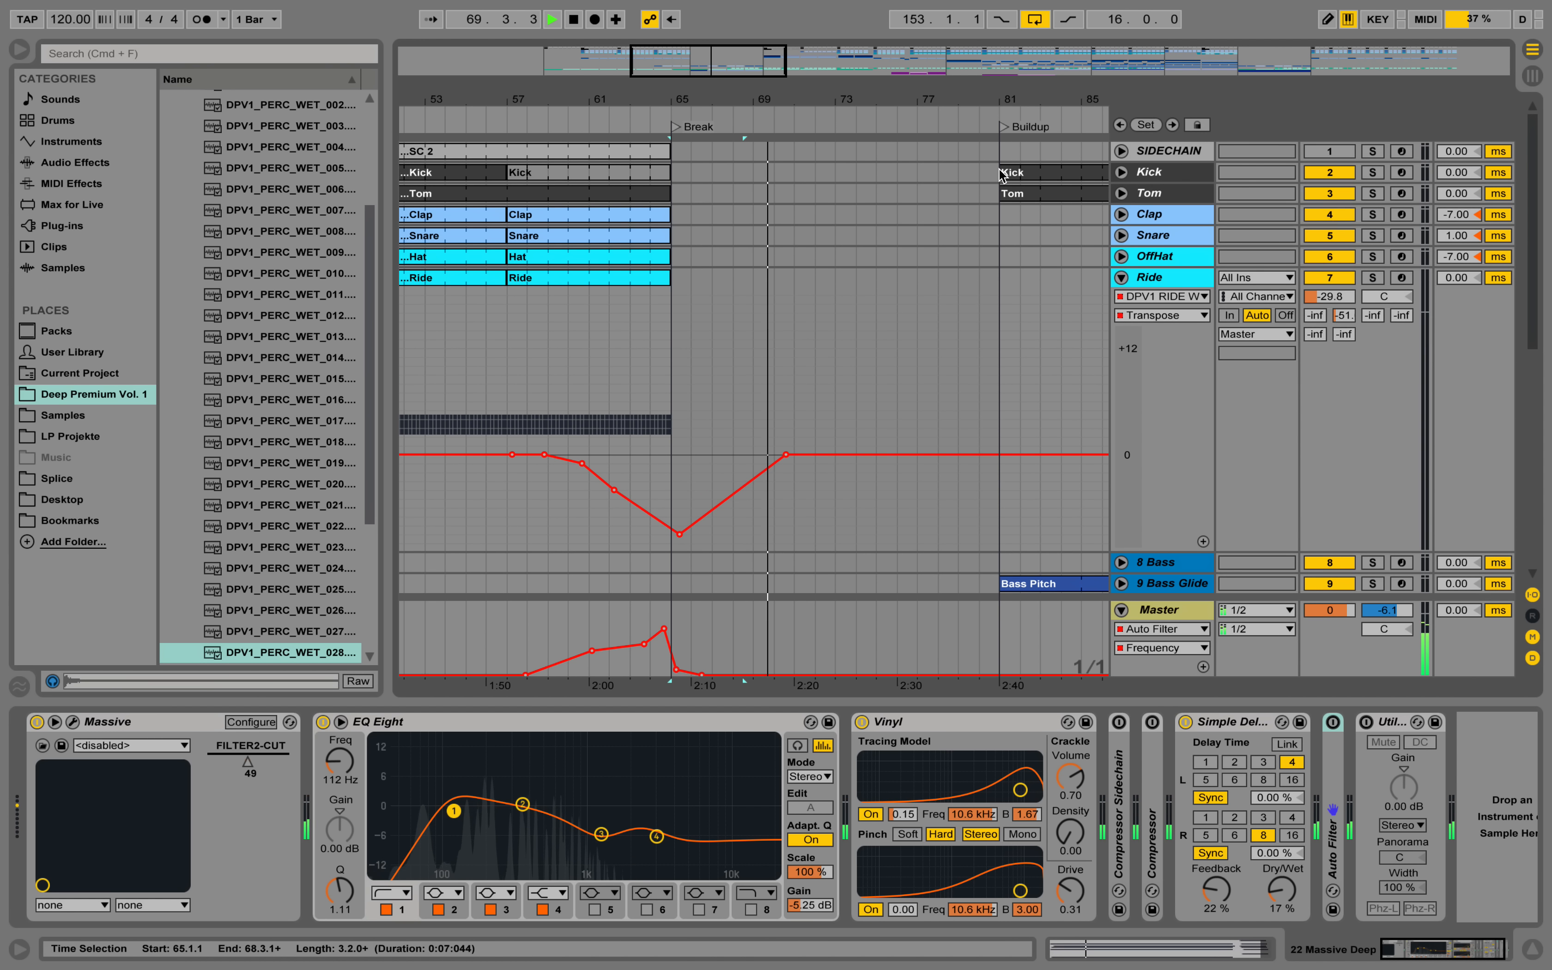
left_click_drag(1000, 170, 673, 172)
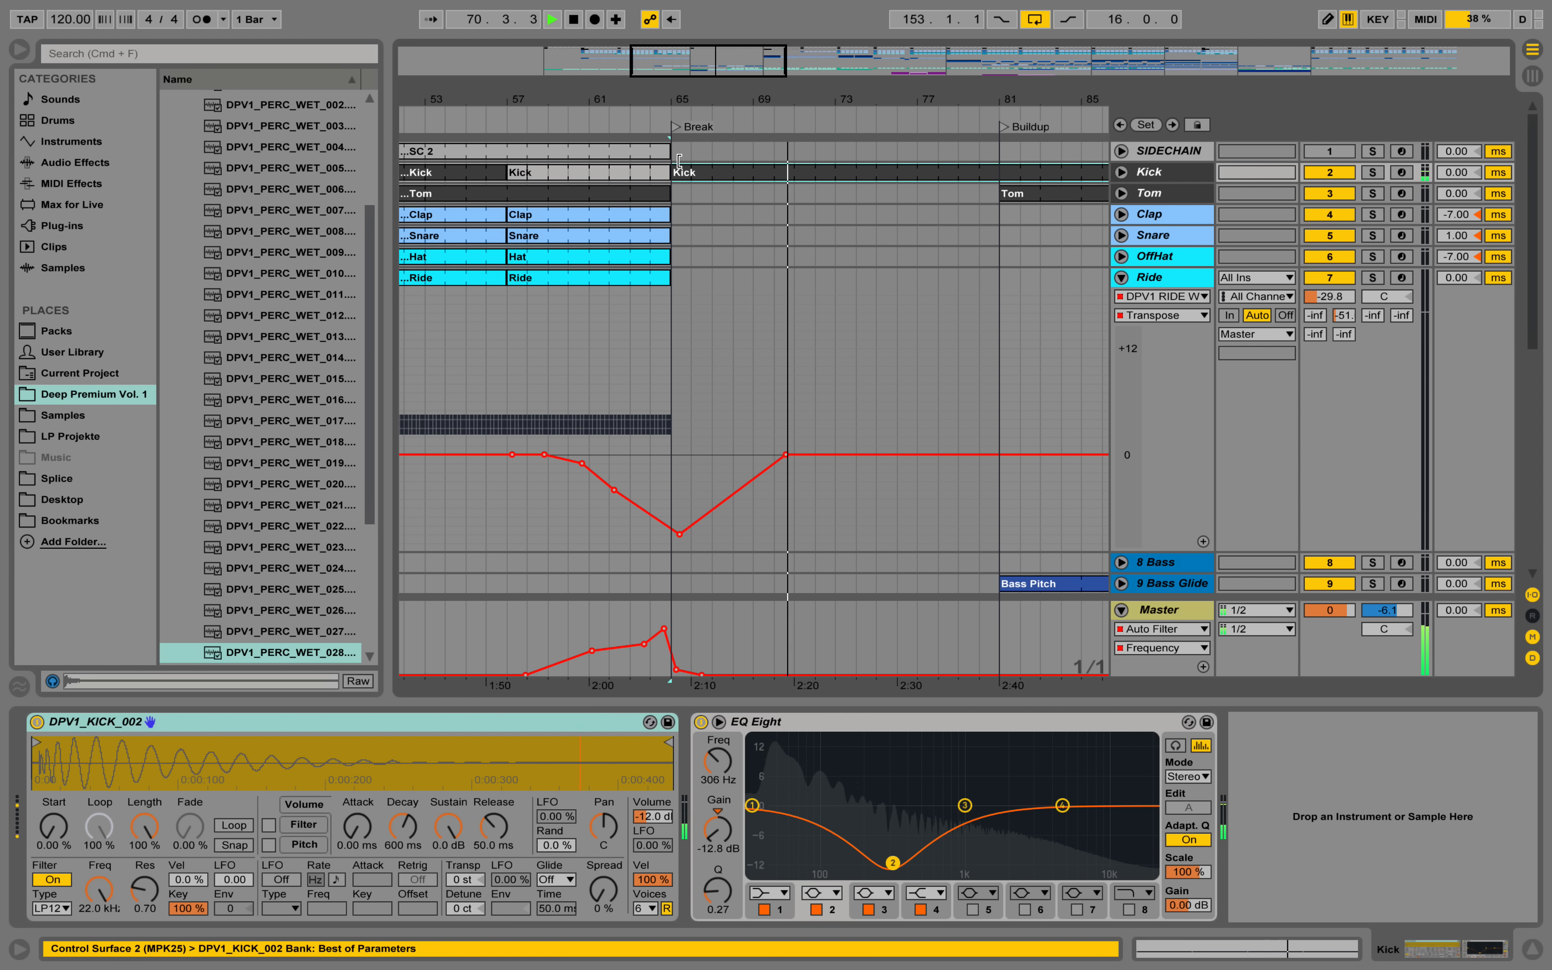
scroll(851, 286, "down", 9)
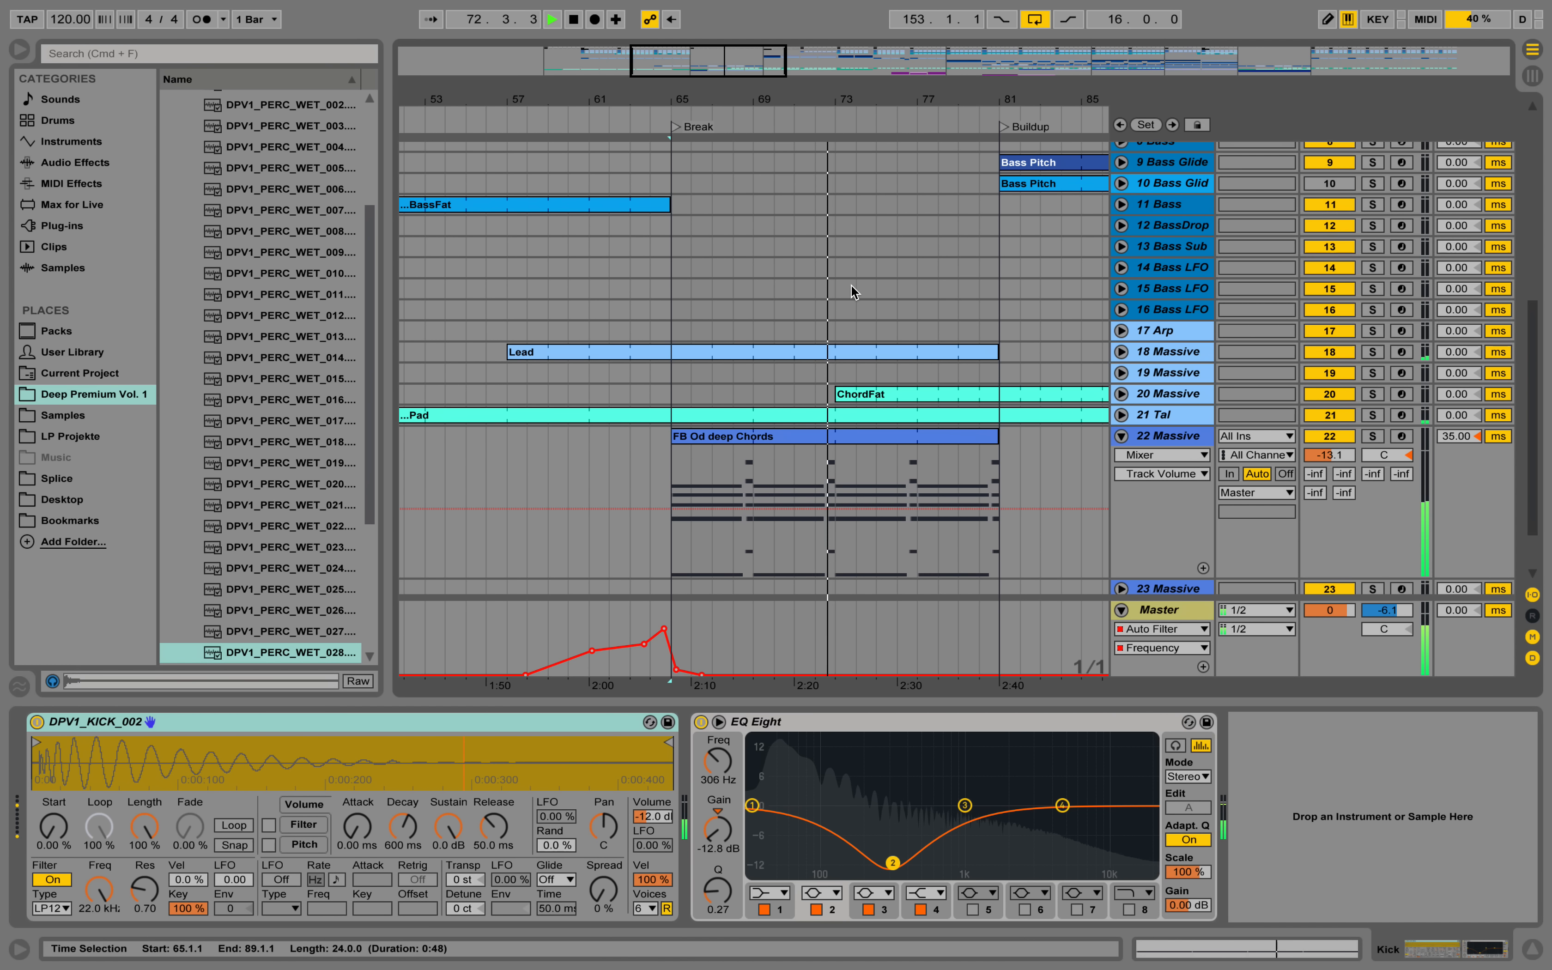
scroll(851, 285, "up", 9)
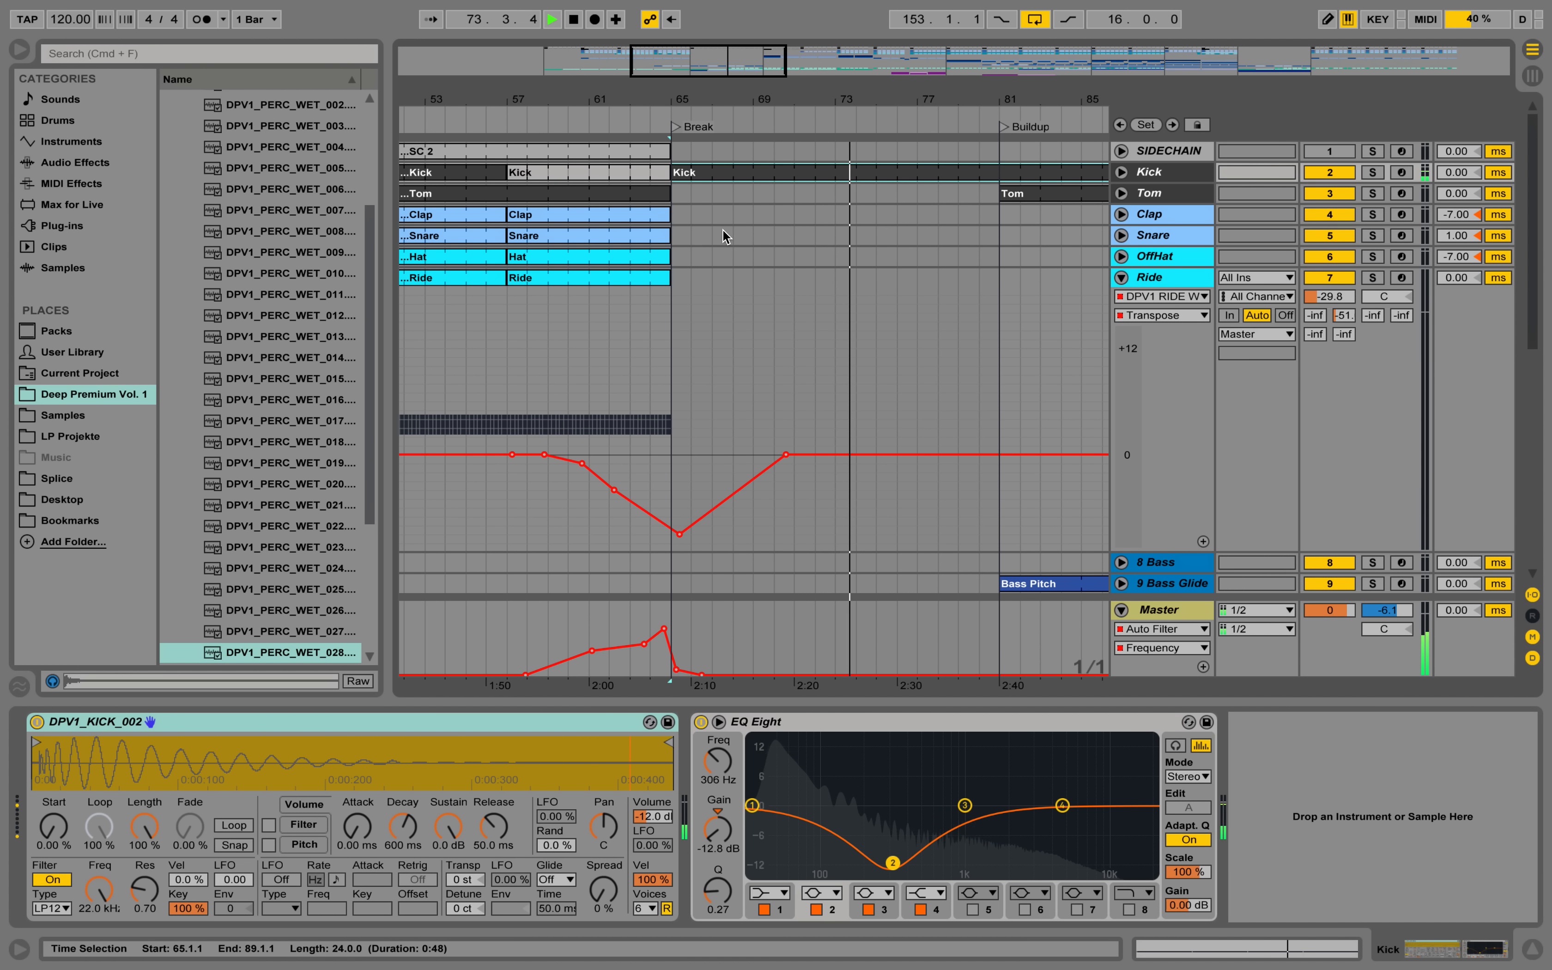
left_click_drag(673, 173, 996, 172)
Fold the Ride track and audition the end of the break into the Buildup at bar 81.
scroll(989, 320, "down", 8)
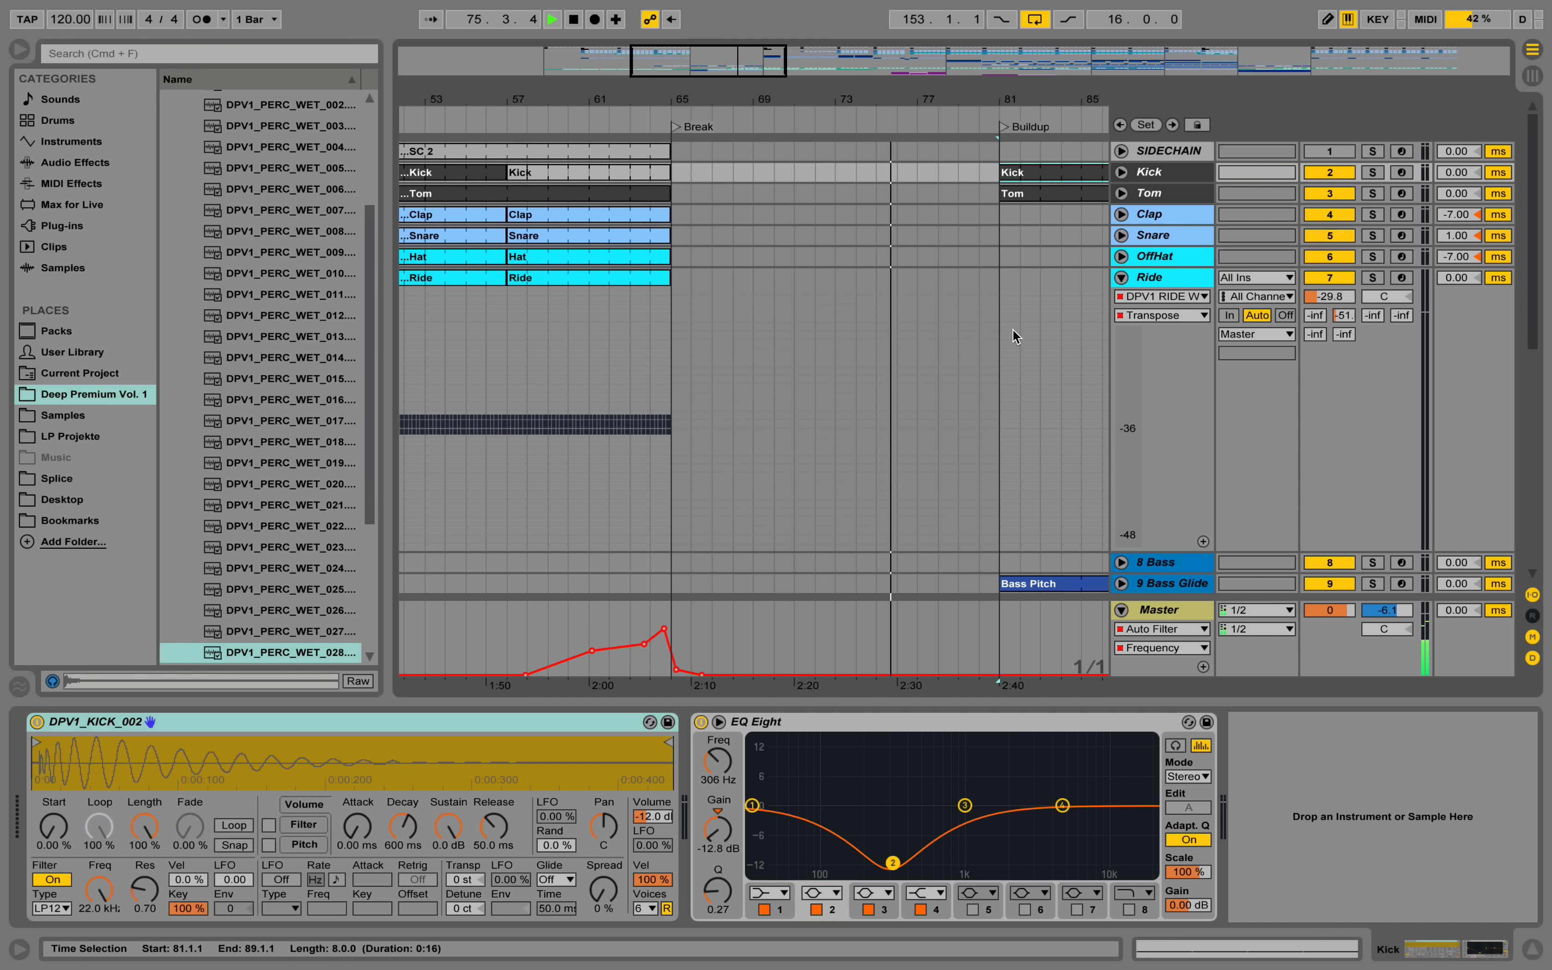
scroll(962, 488, "up", 8)
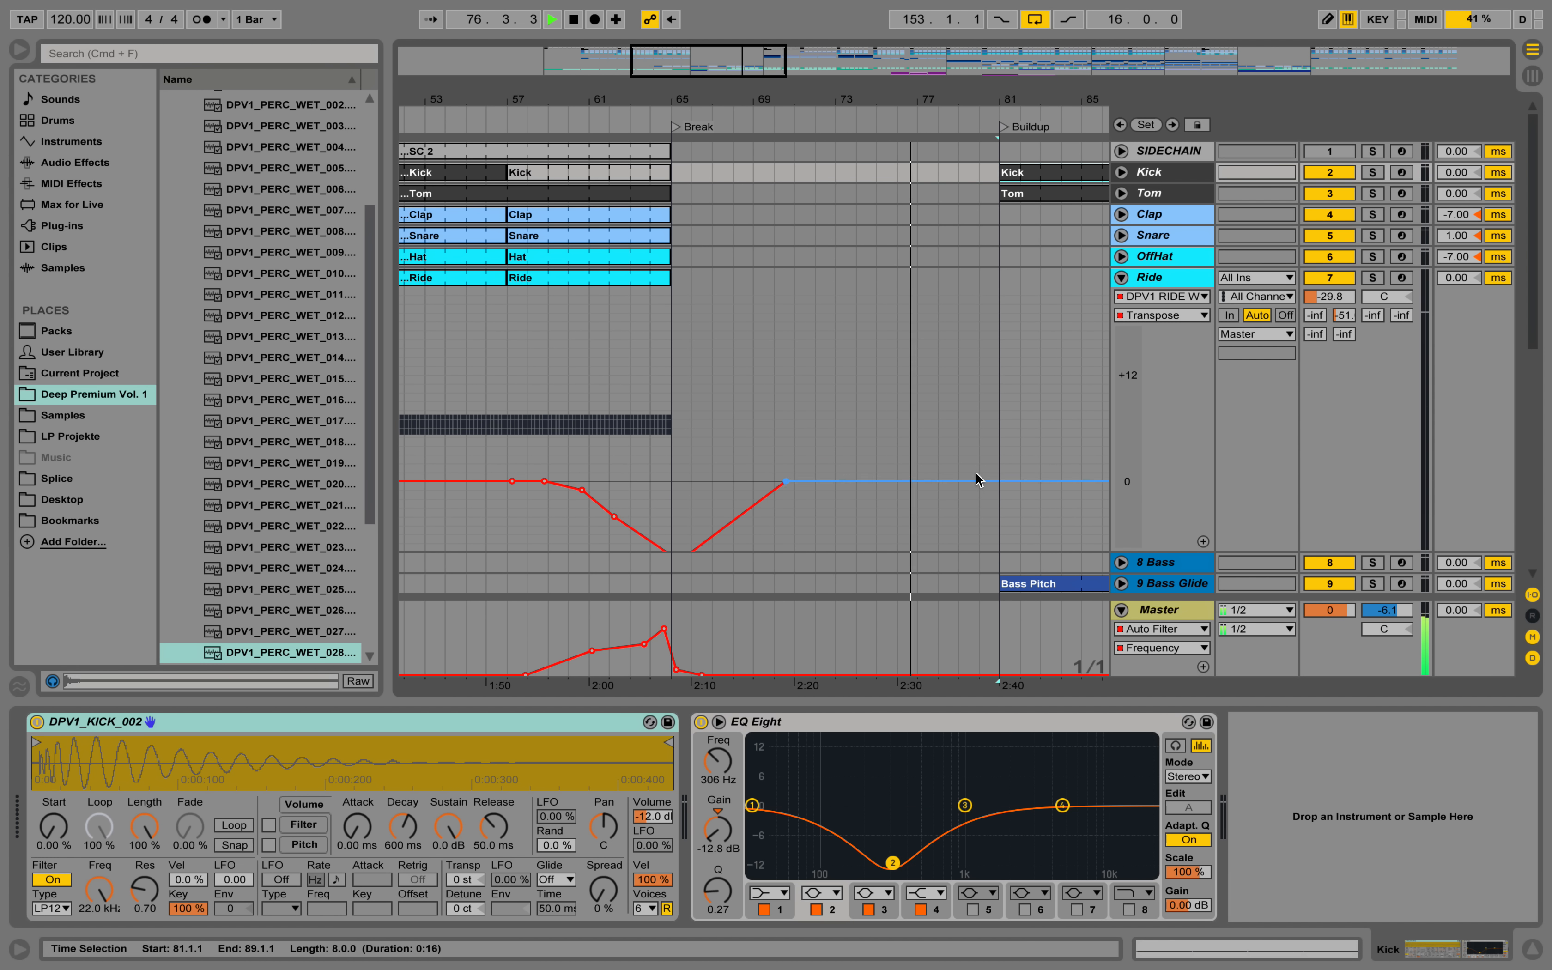
left_click(1121, 277)
scroll(1123, 346, "down", 8)
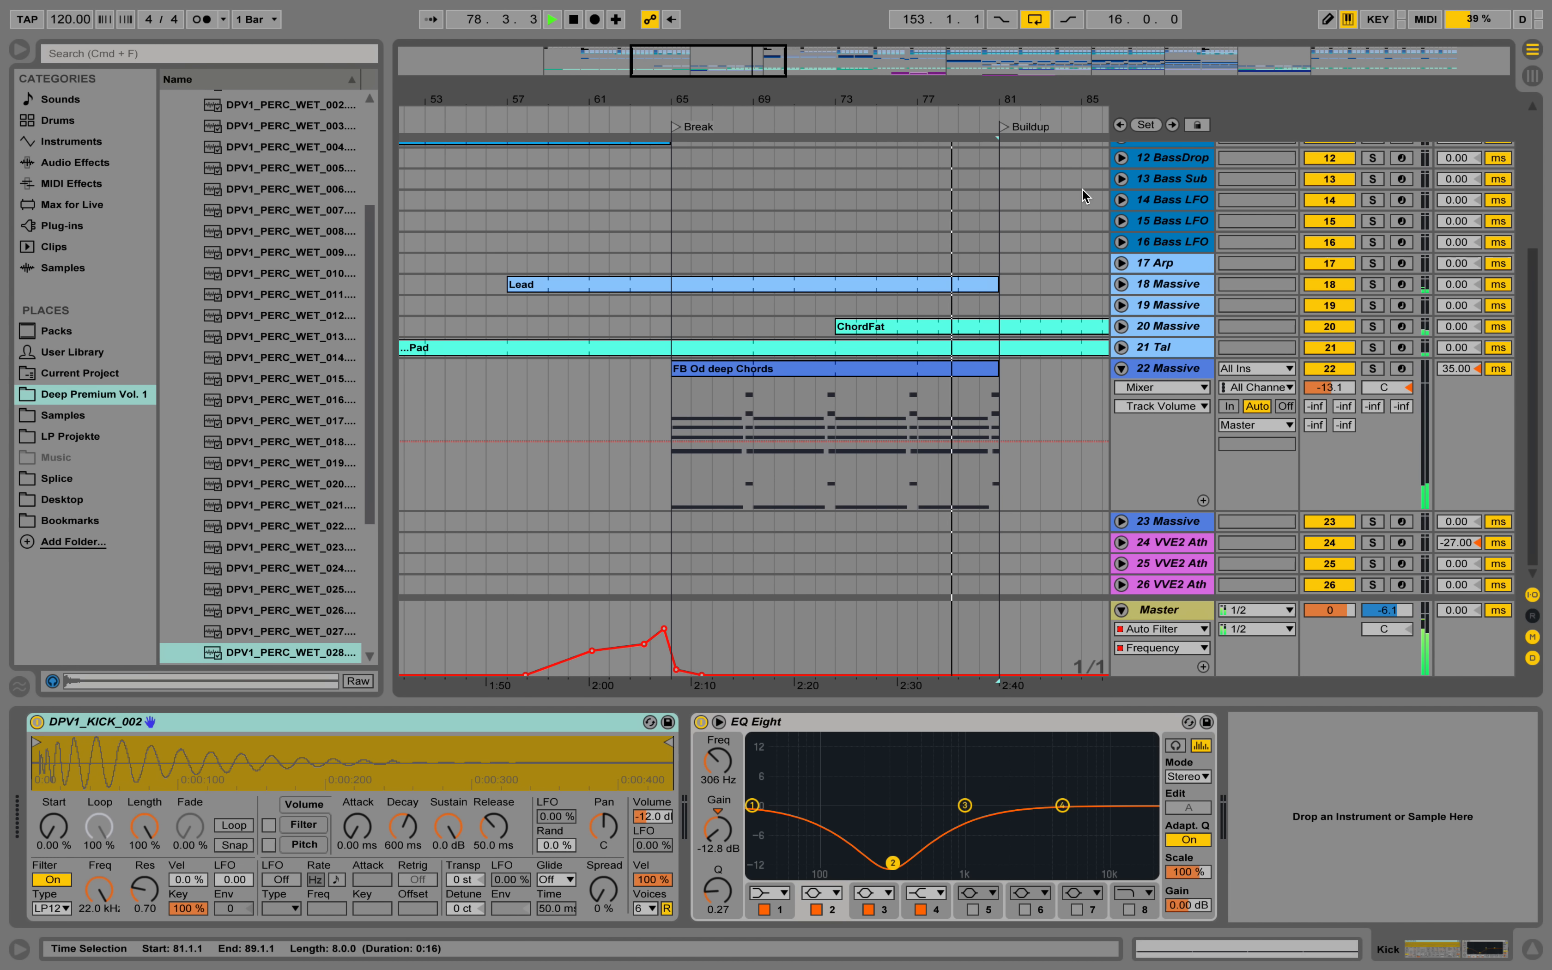
left_click_drag(1020, 102, 963, 103)
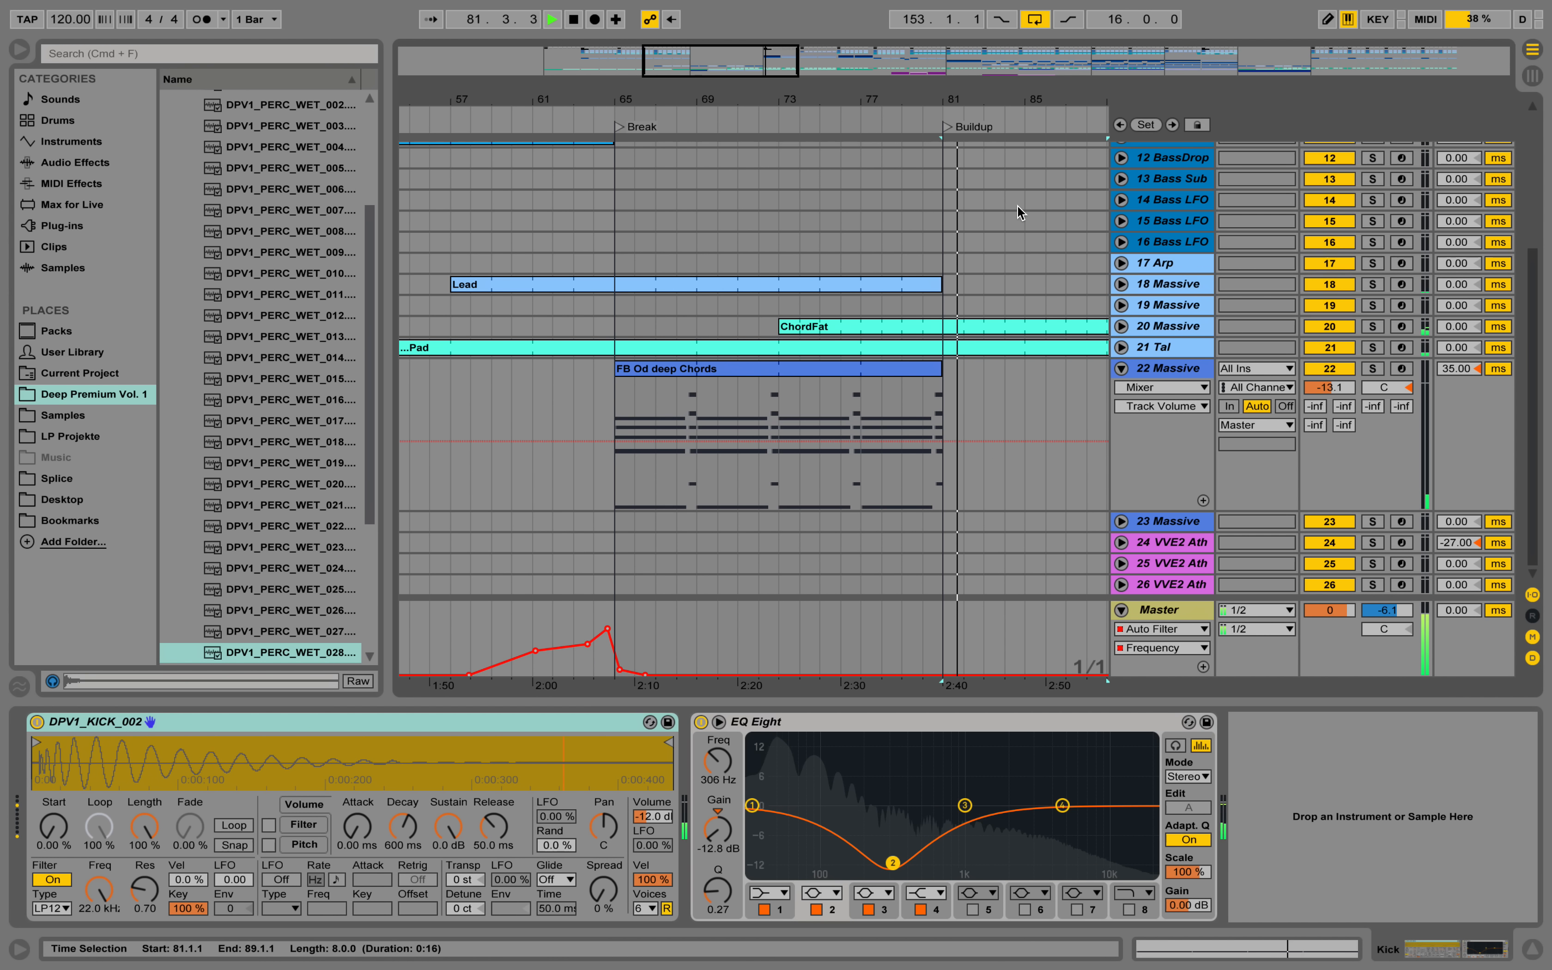
key("space")
left_click(1151, 374)
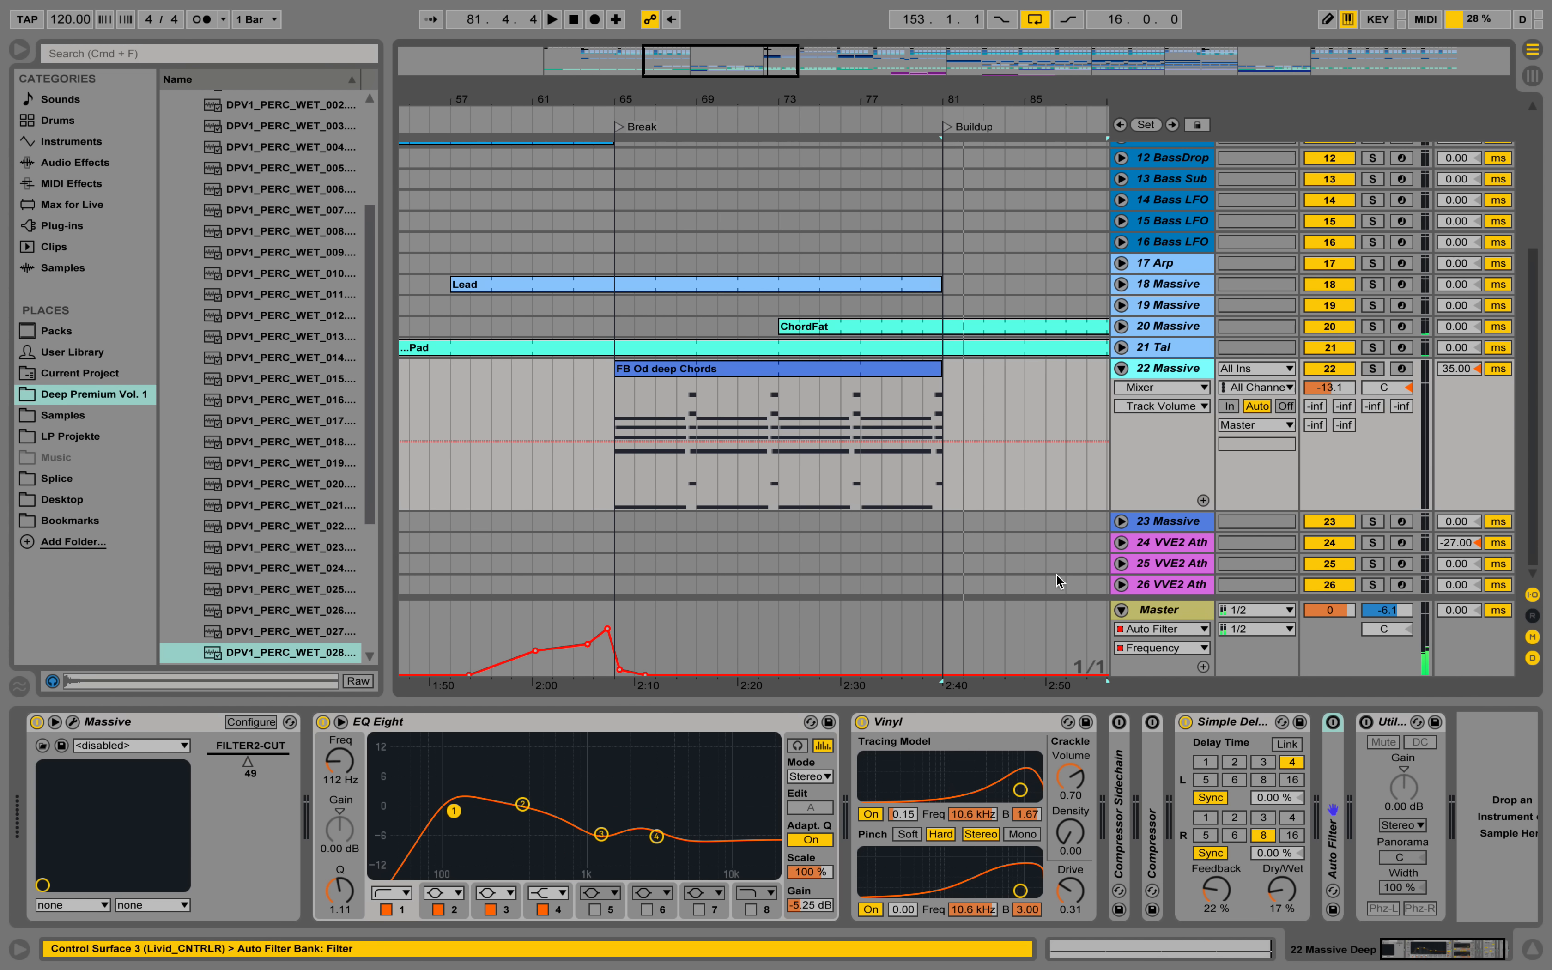
Draw a Master Auto Filter frequency rise from bar 78 to a peak in bar 80, easing to about 393 Hz and dropping at bar 81.
left_click_drag(897, 650, 934, 648)
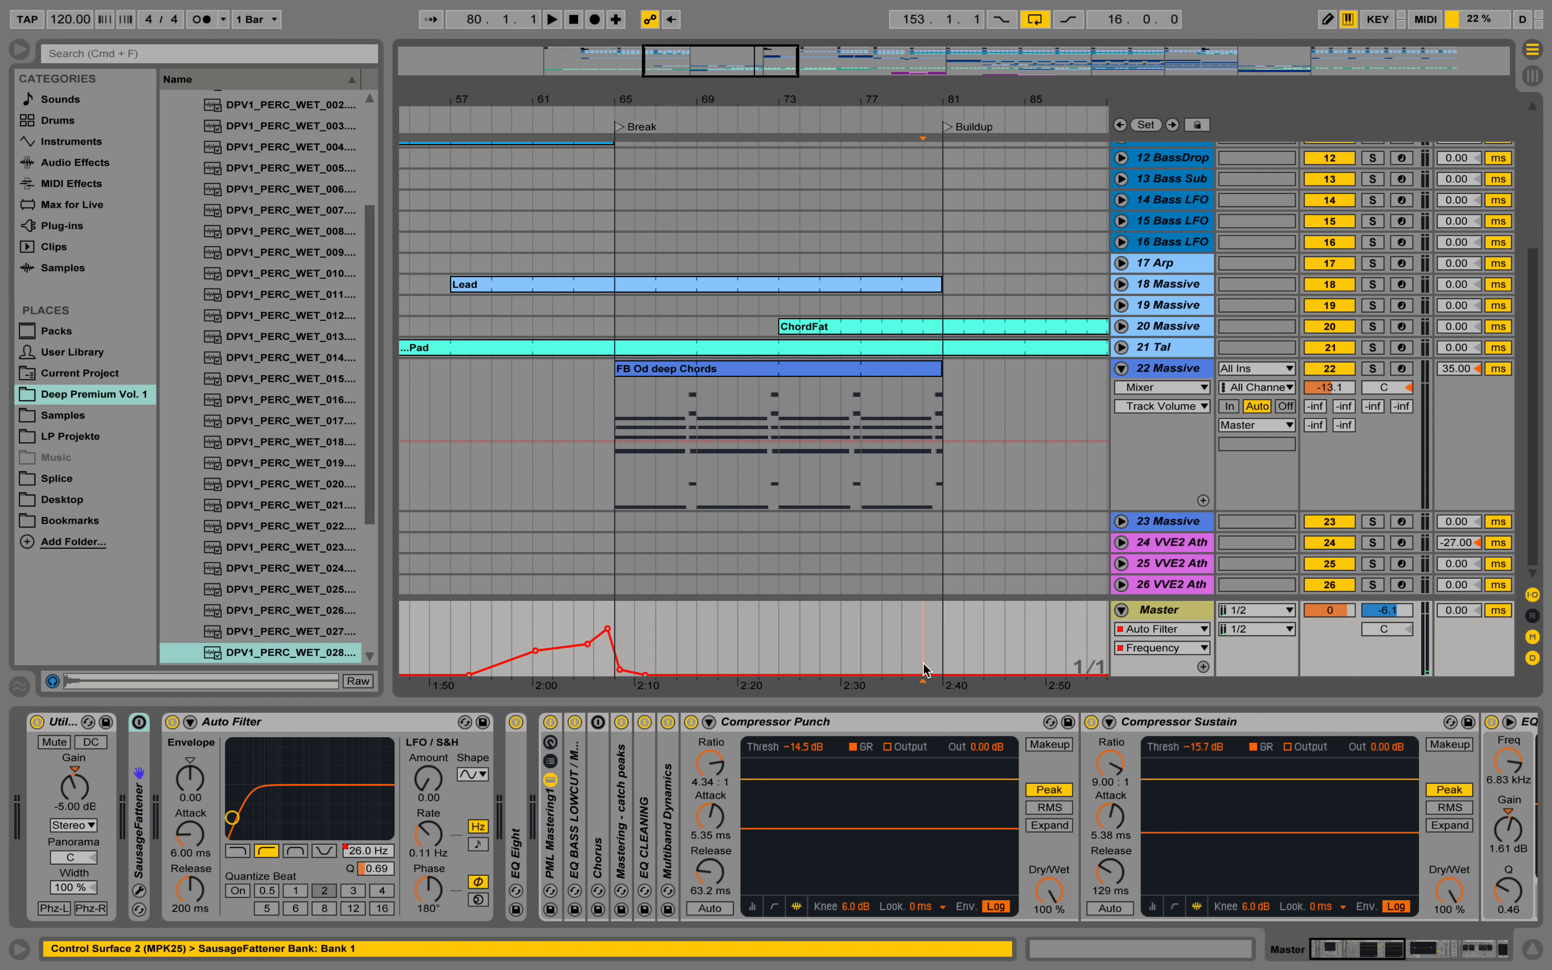
left_click_drag(900, 658, 934, 659)
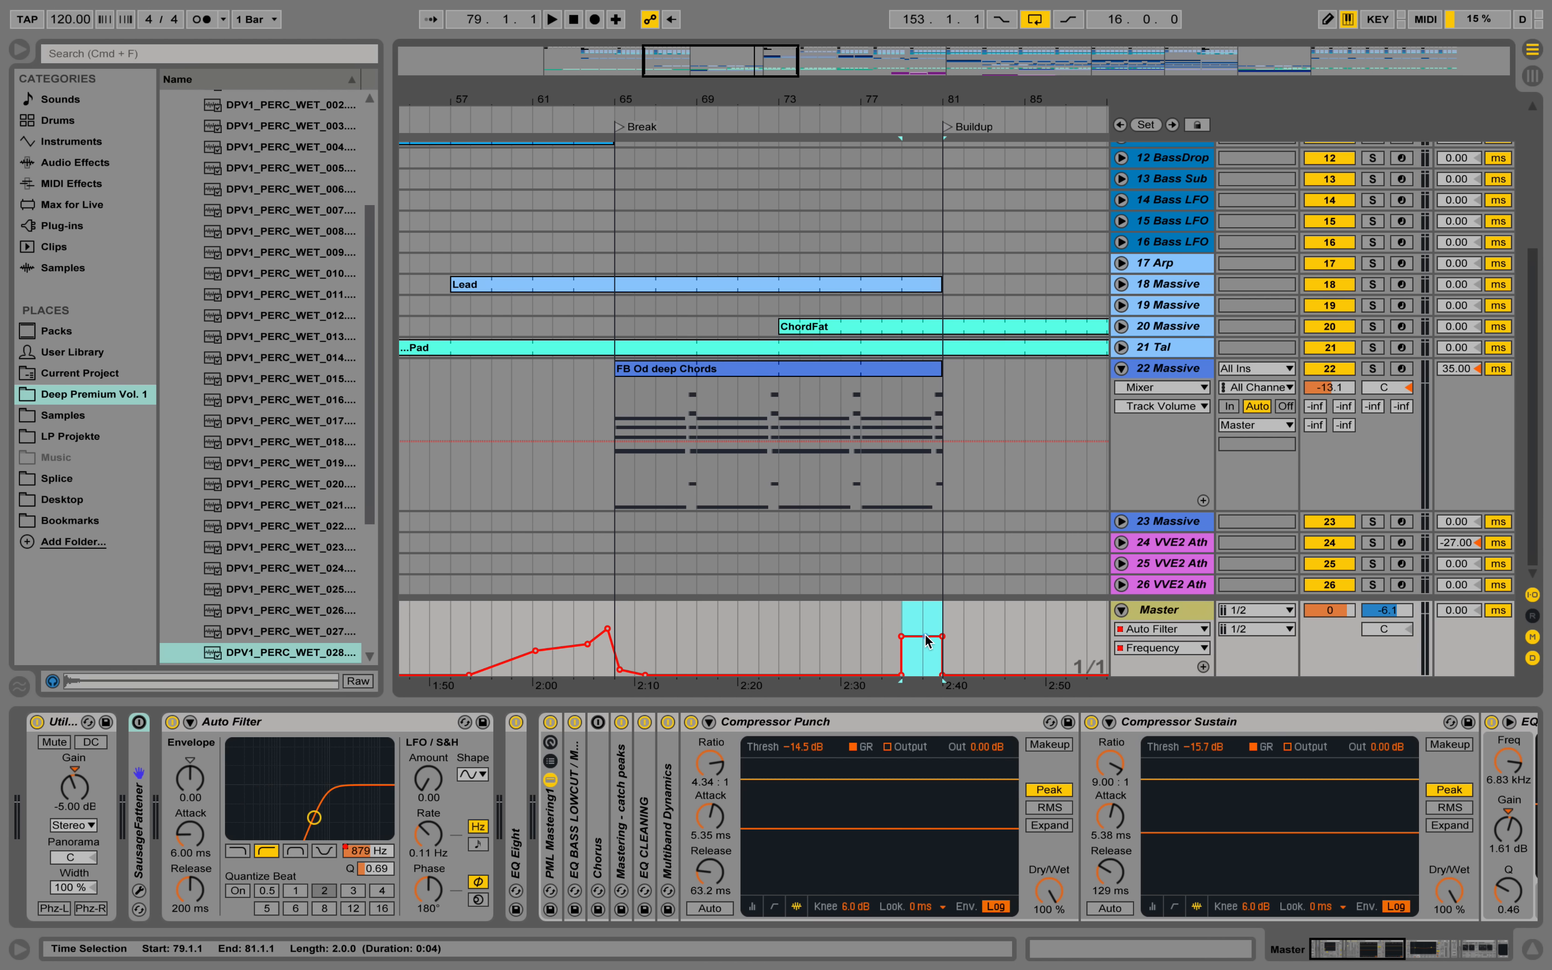
left_click(926, 635)
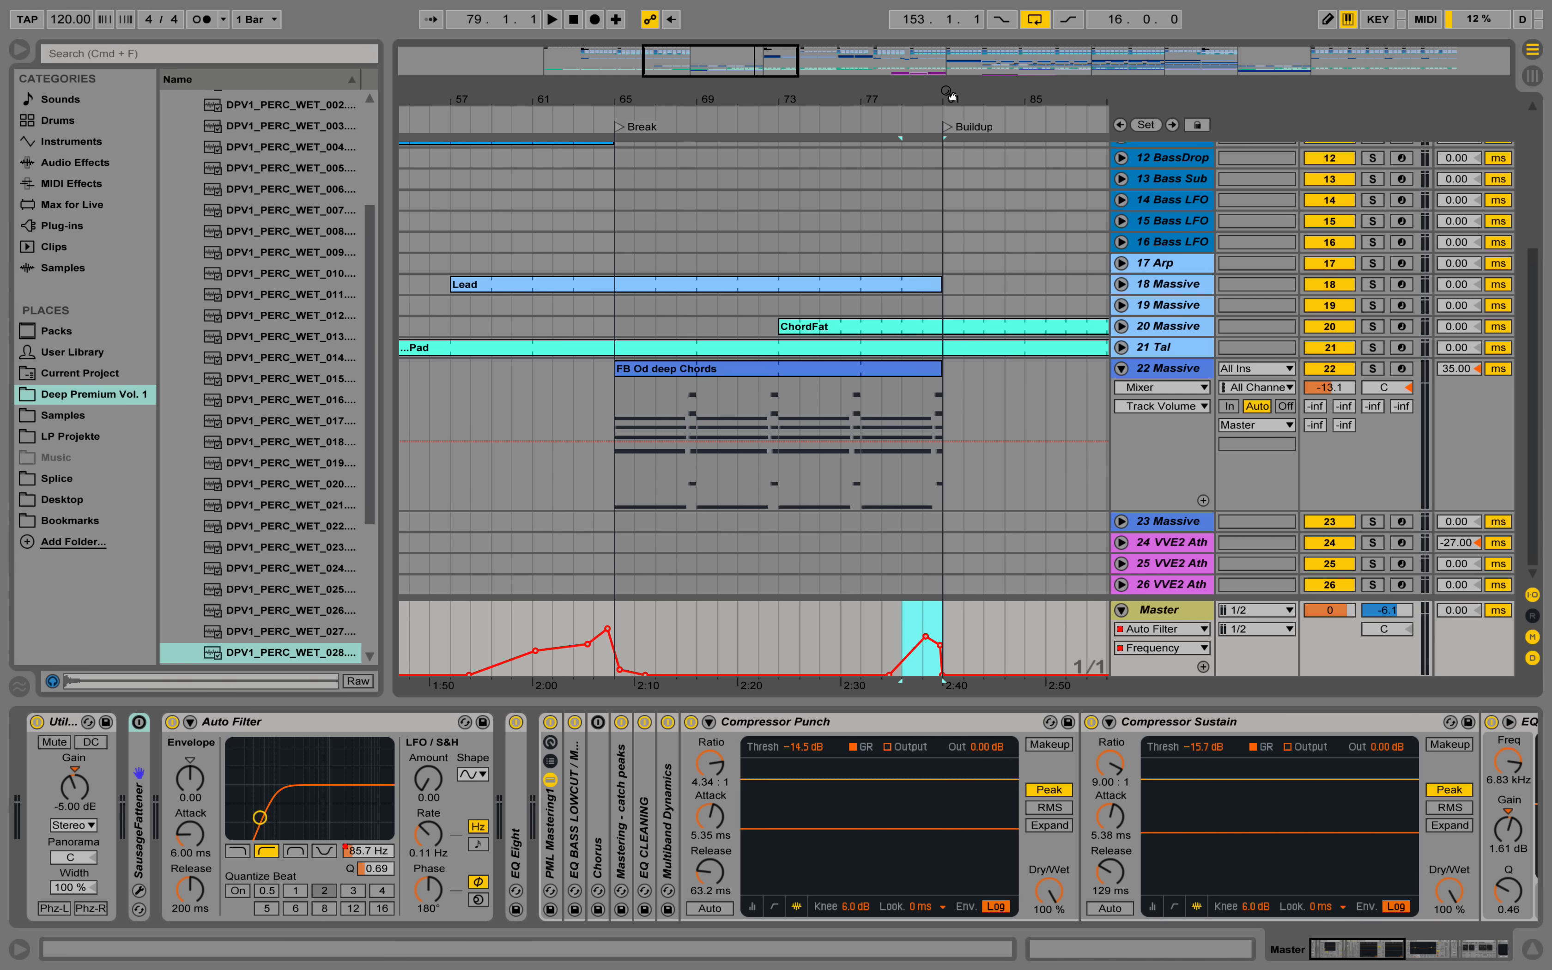
left_click_drag(951, 96, 956, 597)
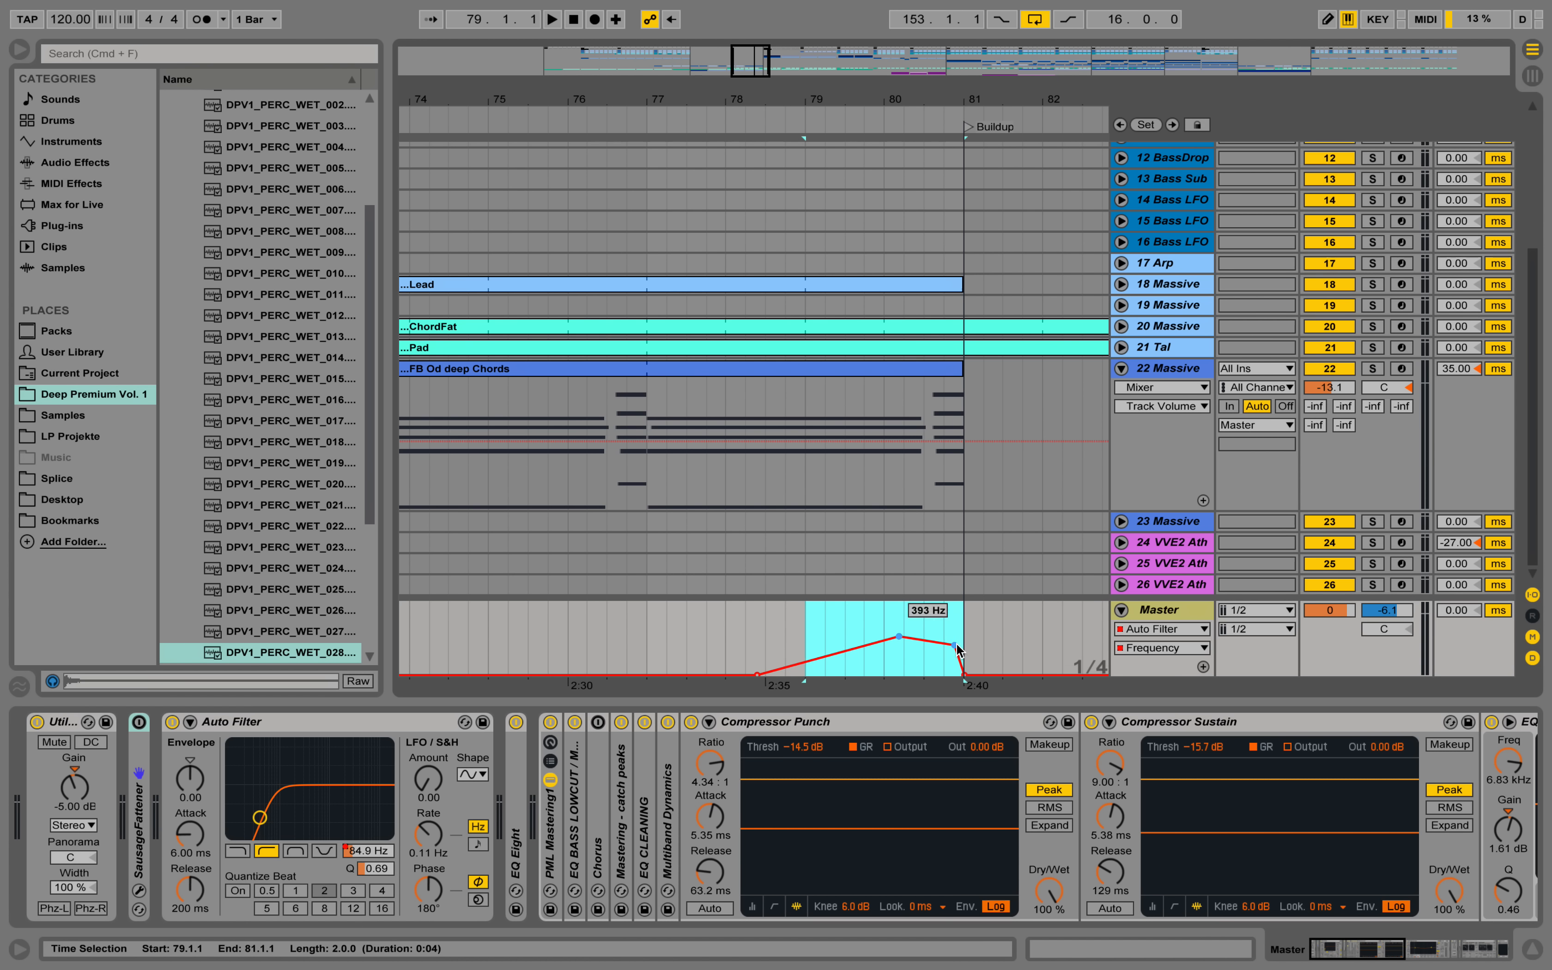
left_click(946, 621)
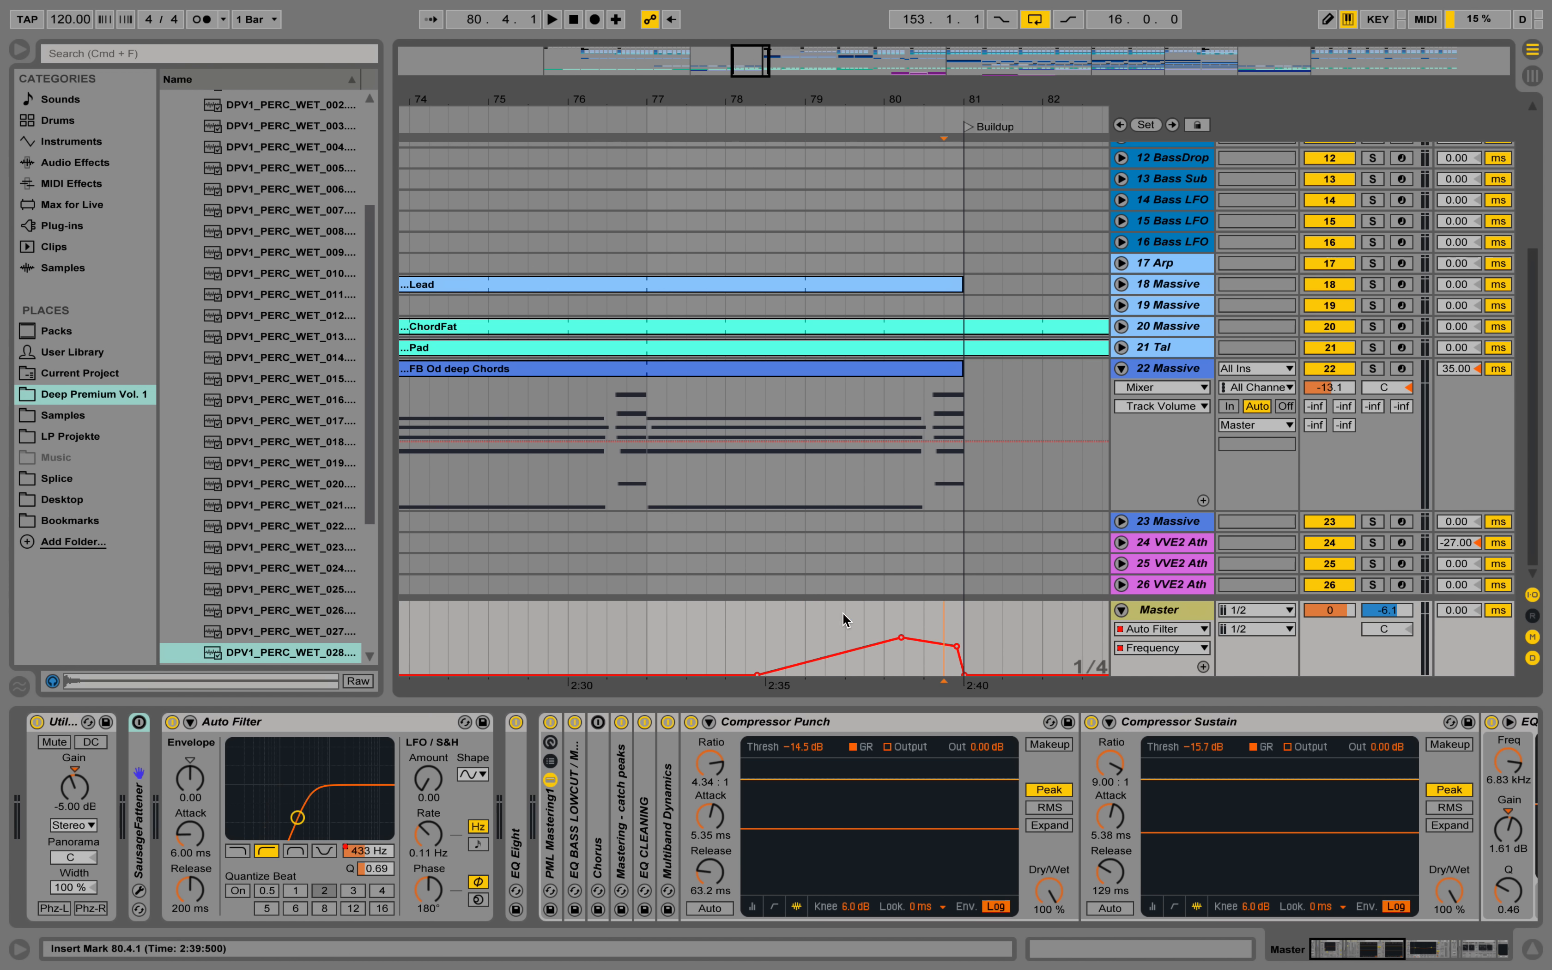
Play the transition from bar 77 to check the Master filter sweep into the Buildup.
left_click_drag(782, 618, 771, 618)
key("space")
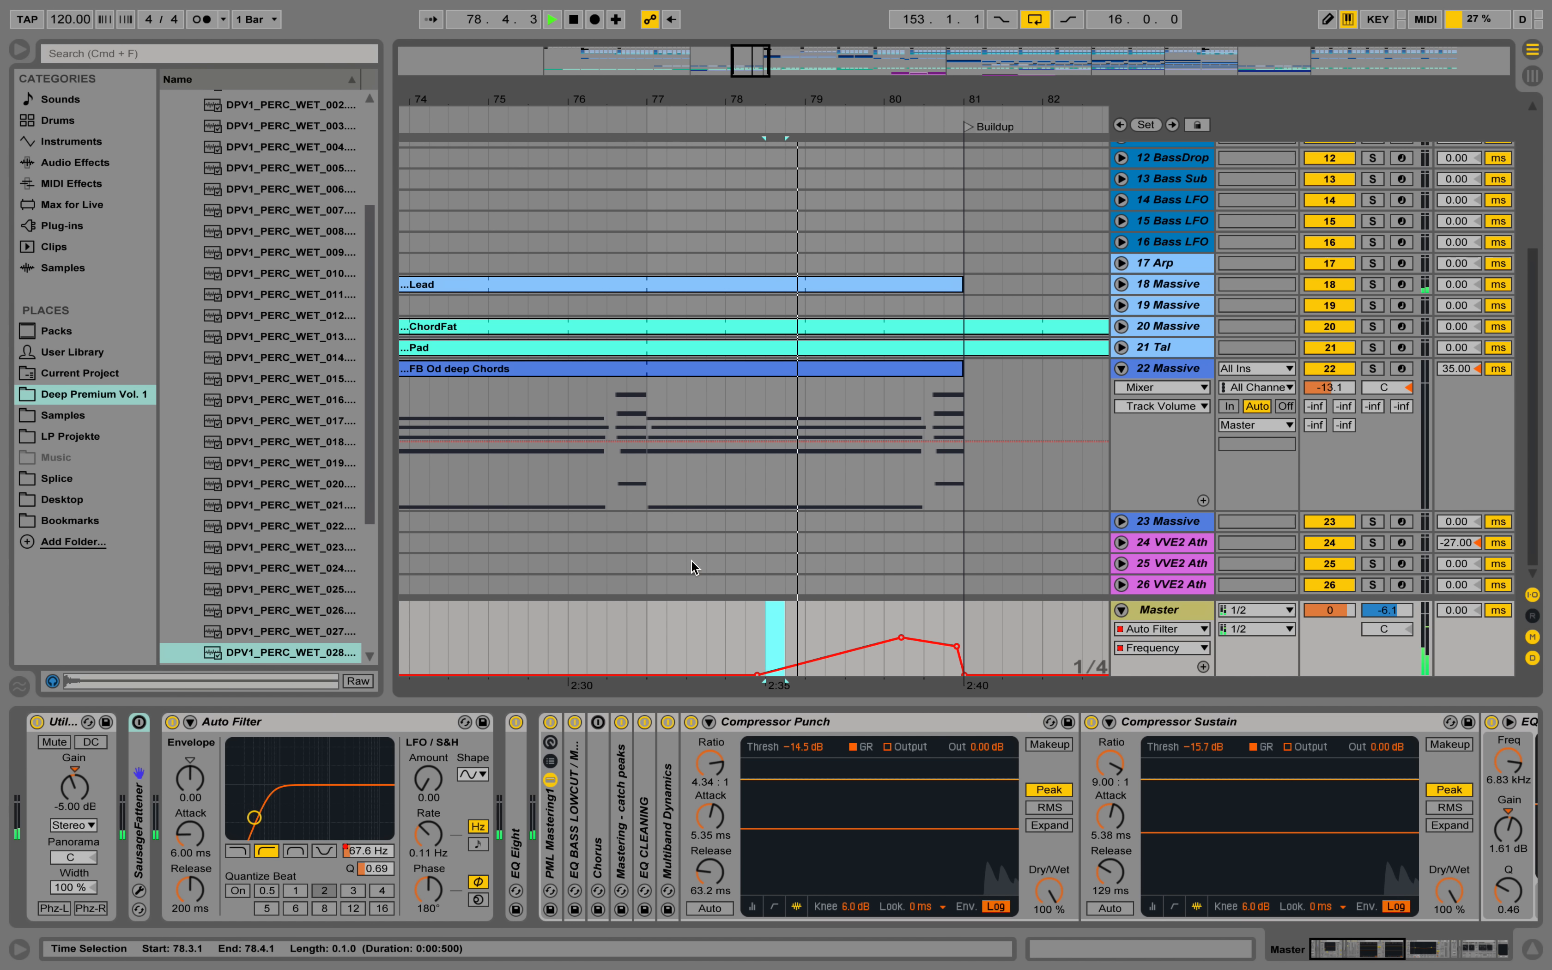
left_click(647, 645)
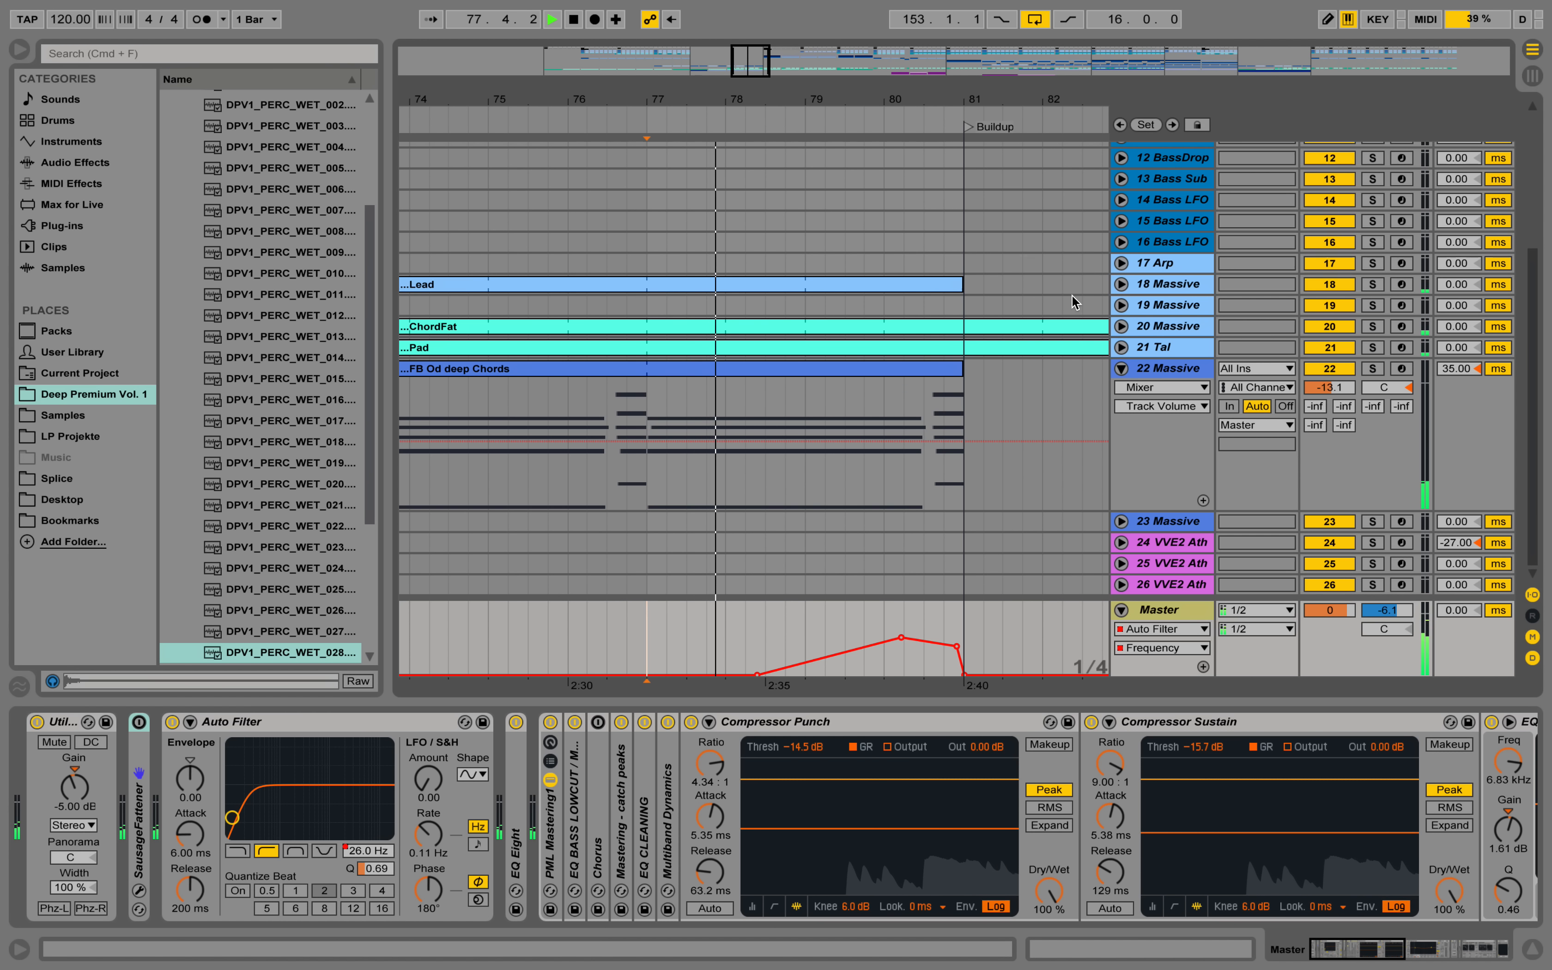
left_click_drag(849, 98, 846, 93)
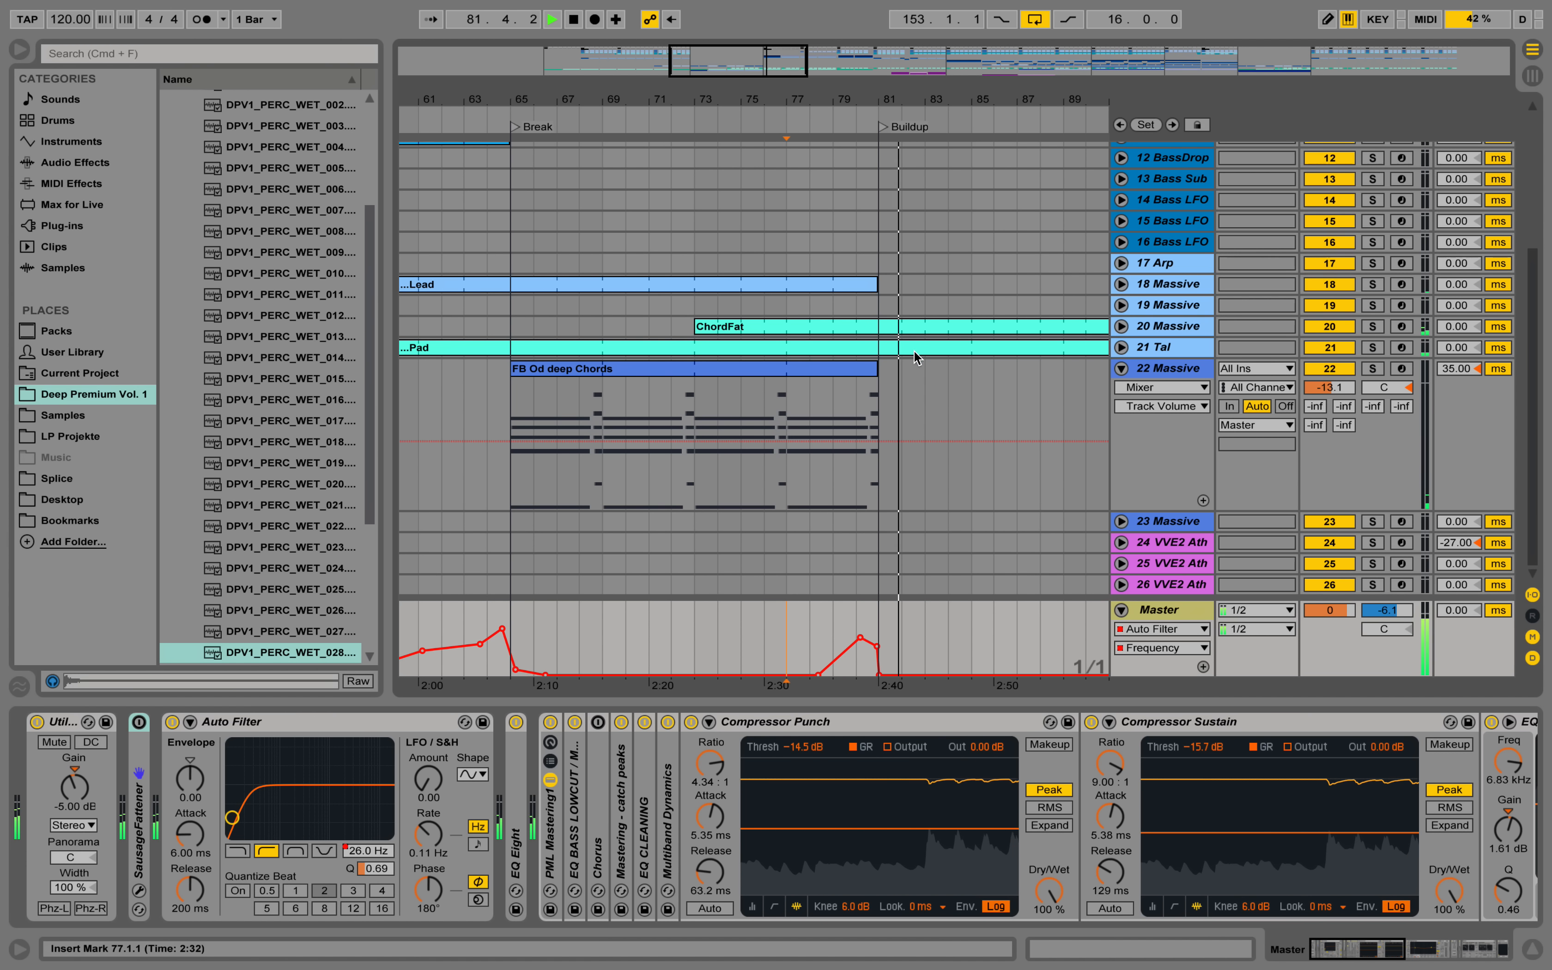
key("space")
Open the Massive synth on 22 Massive, show envelope 4, and assign macro 5 to the Filter 2 cutoff, naming it Filter.
left_click(1198, 374)
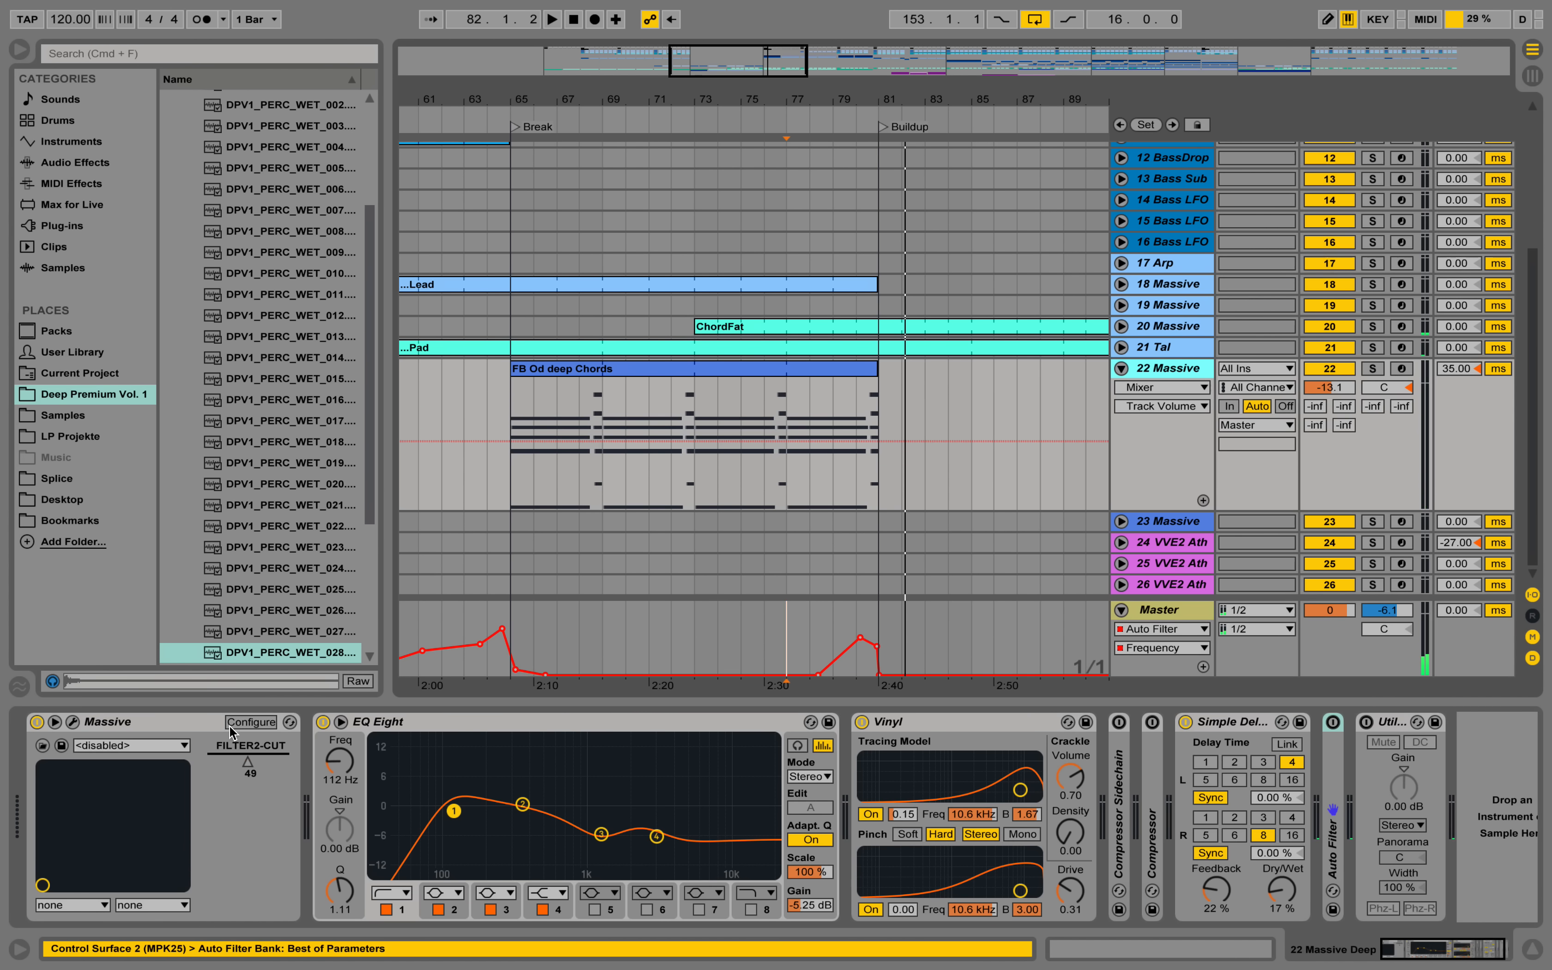
left_click(73, 723)
key("space")
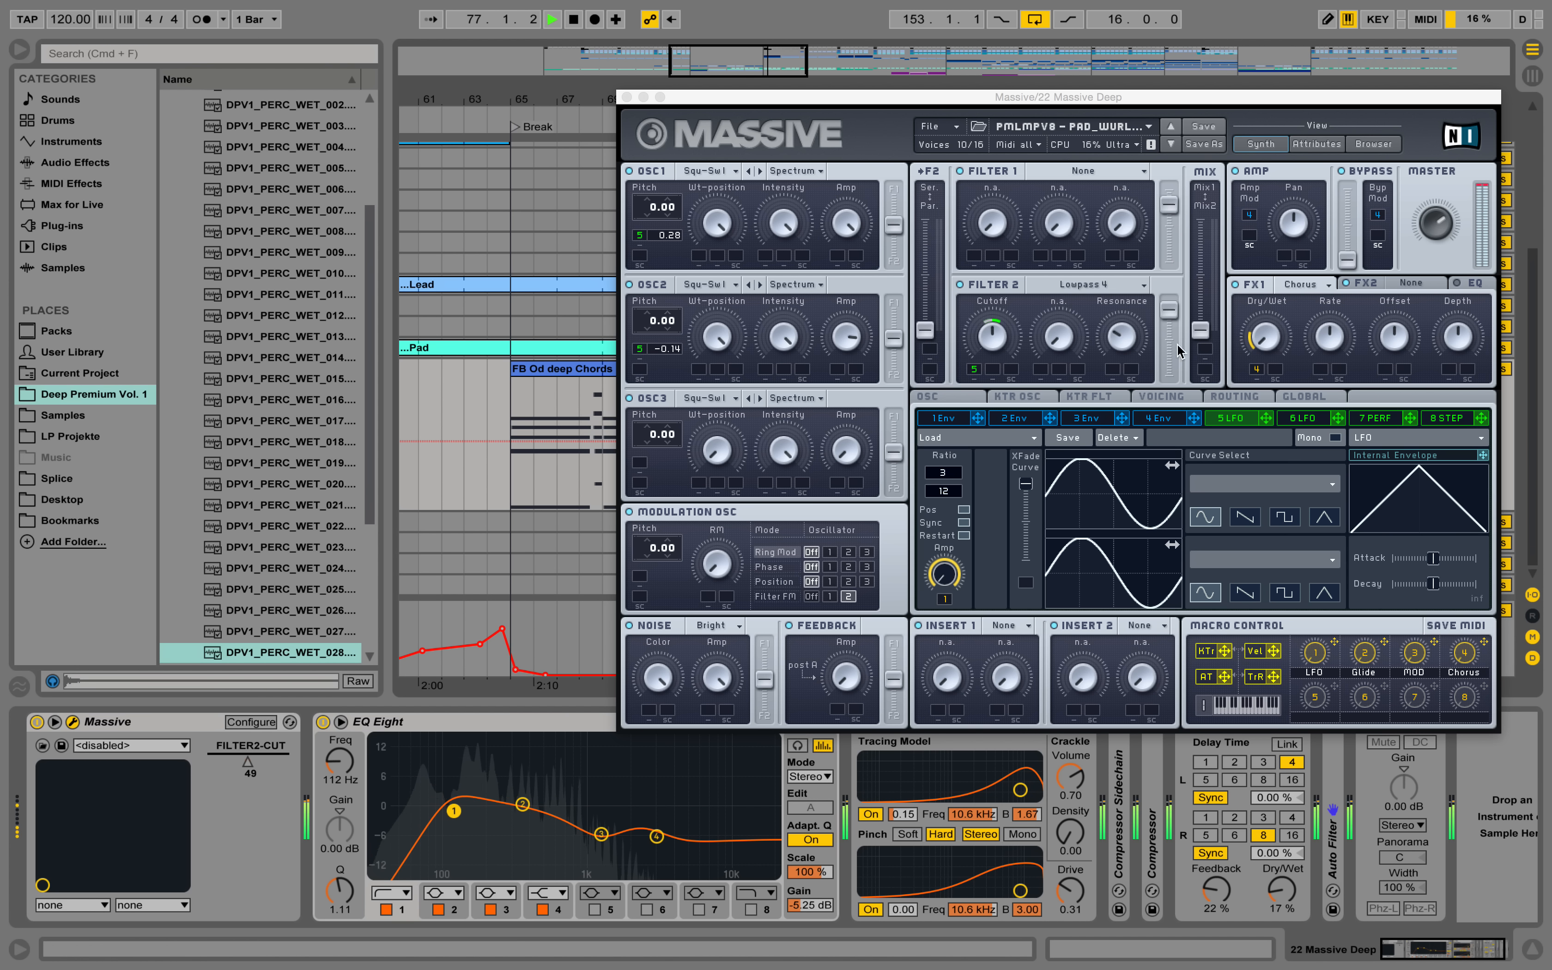
left_click(1179, 419)
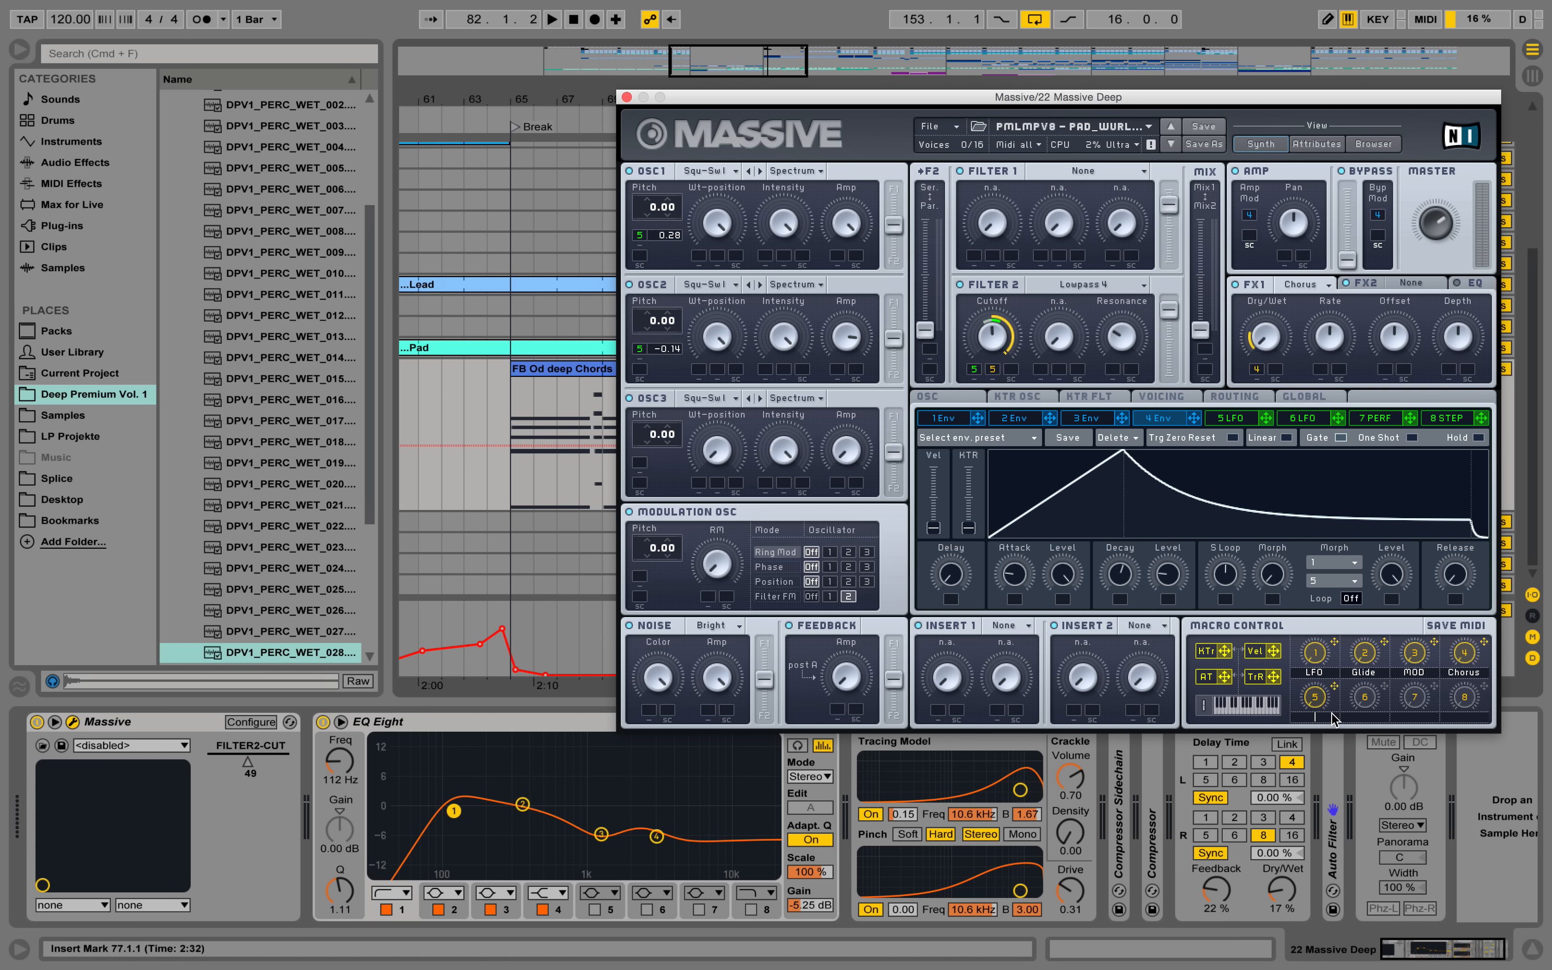
key("space")
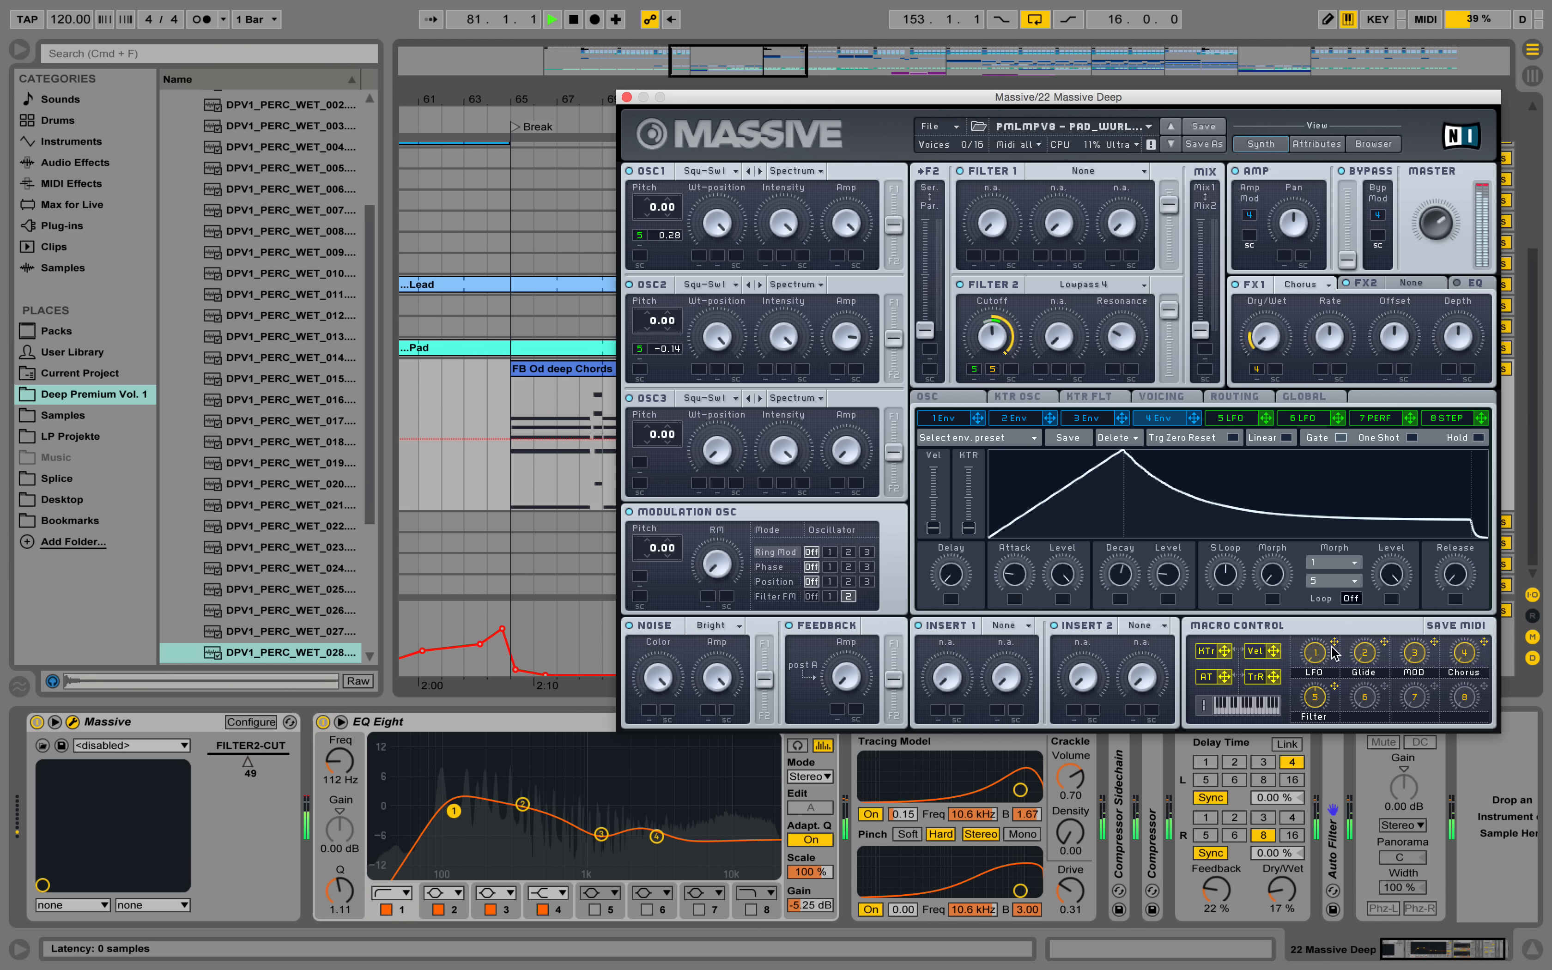
key("space")
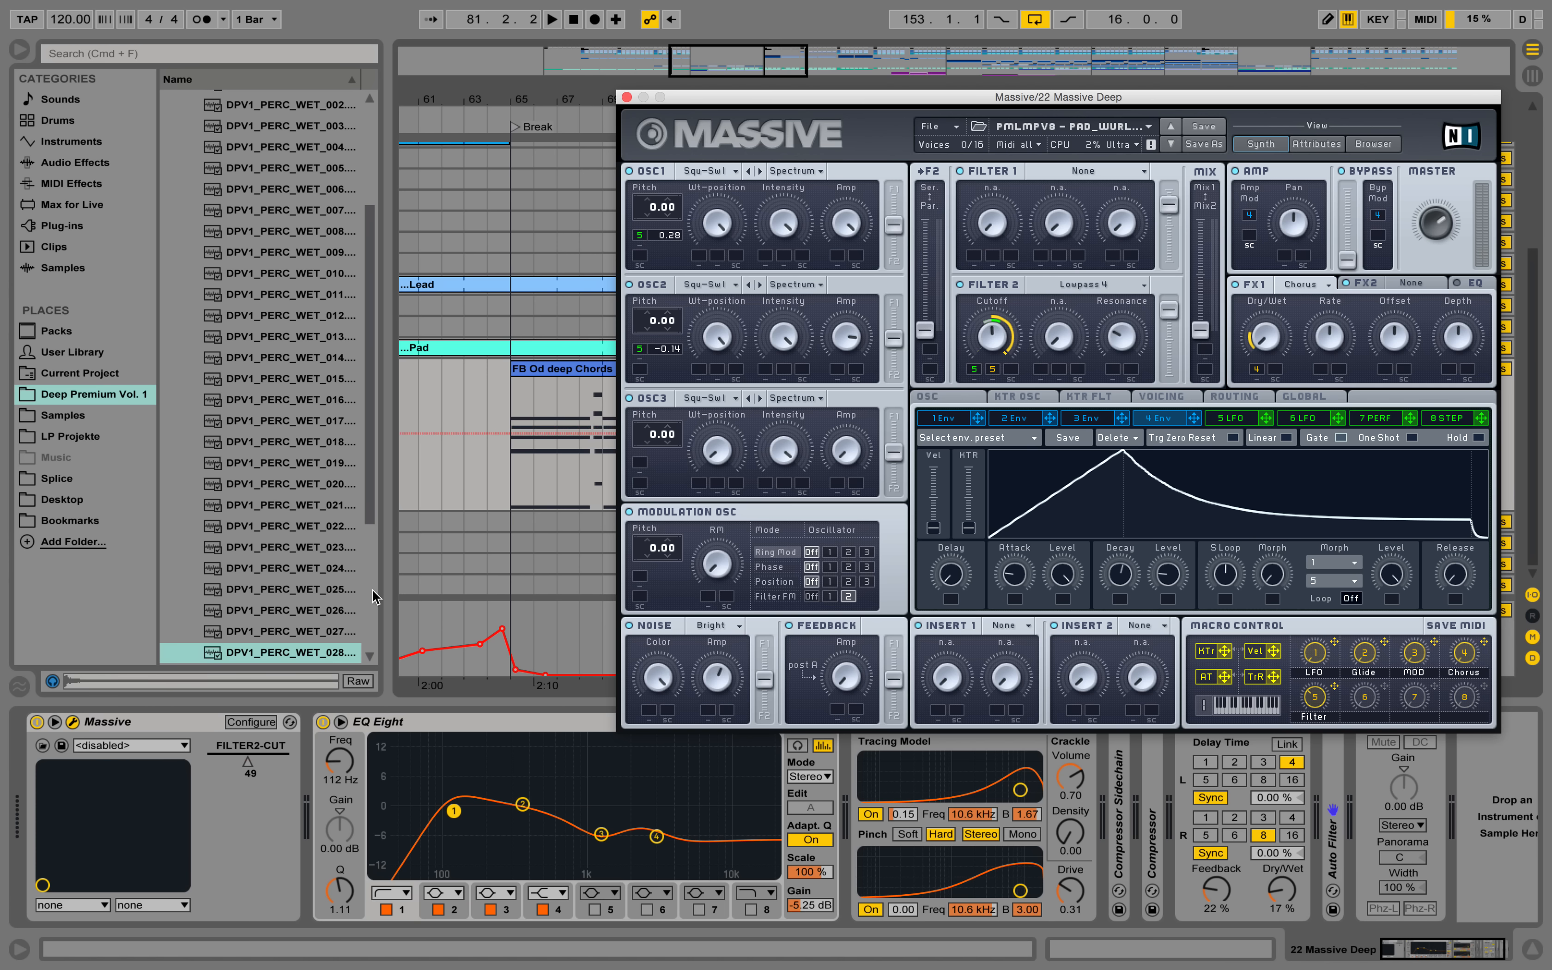
Play the FB Od deep Chords clip from bar 65 while lengthening envelope 4's attack slightly and raising its decay level.
left_click(546, 373)
key("space")
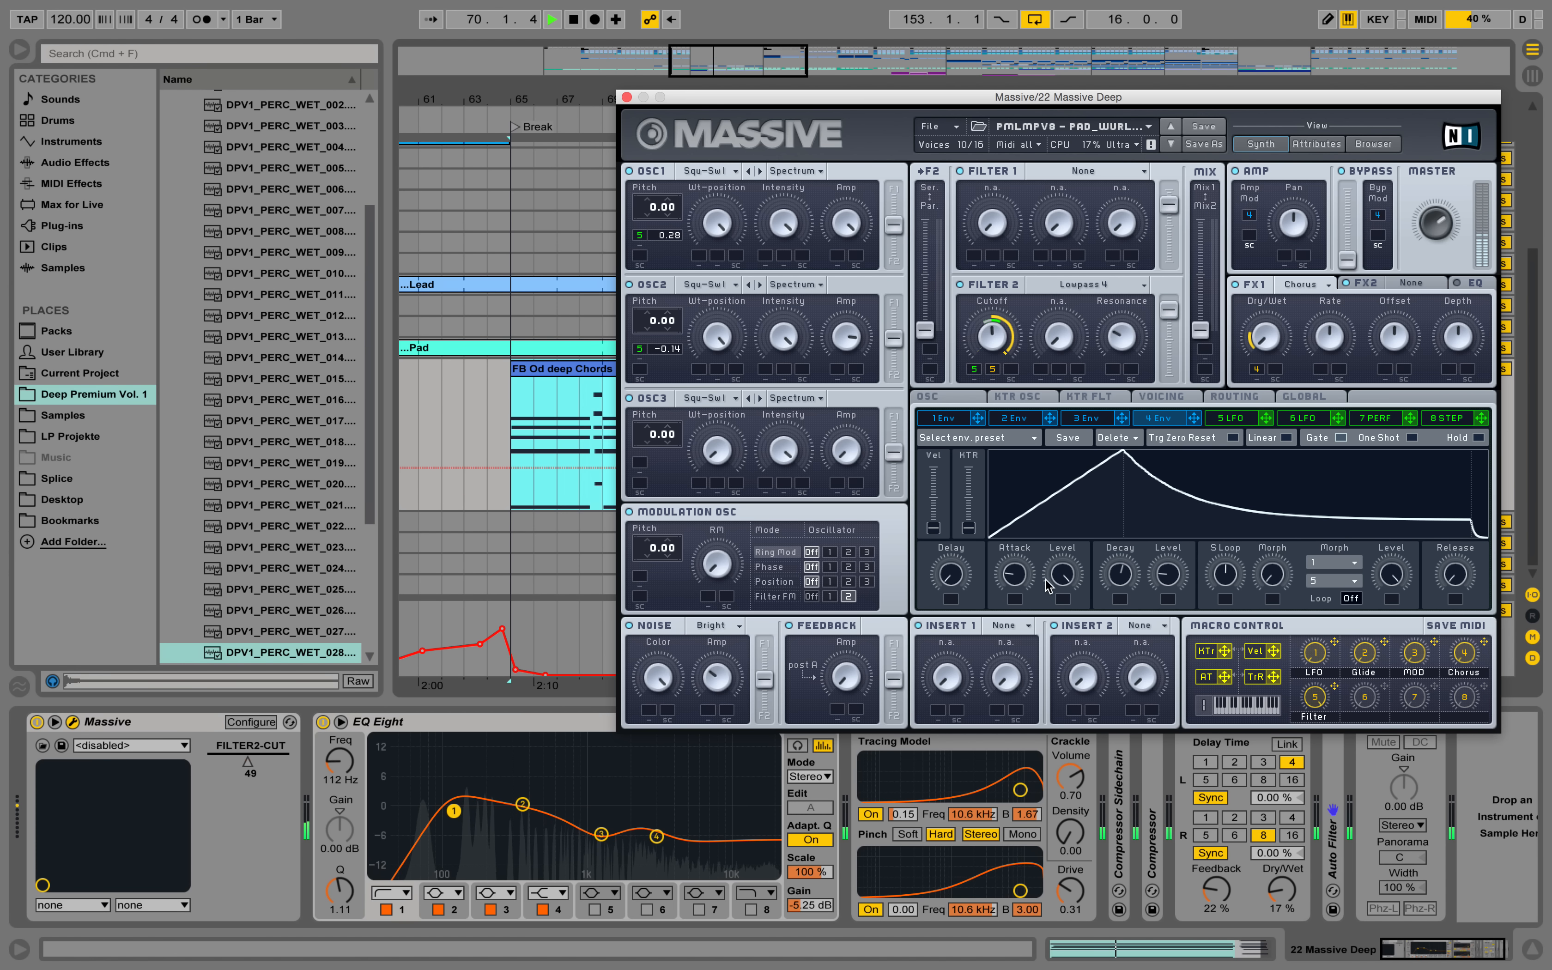
scroll(1028, 577, "up", 3)
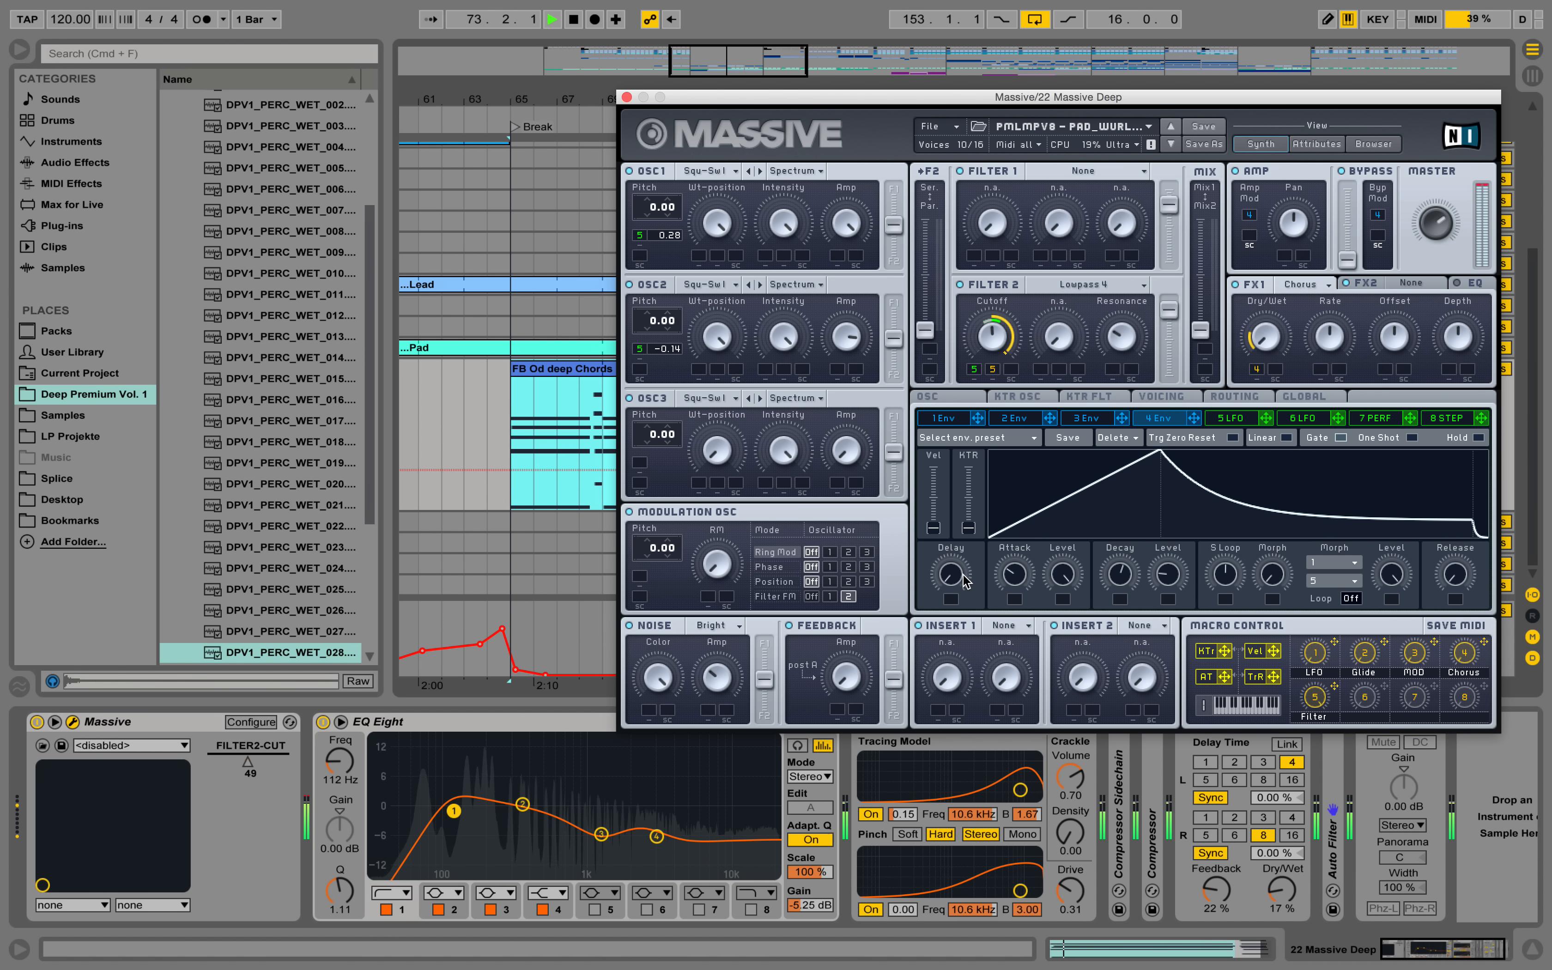
scroll(1018, 579, "down", 1)
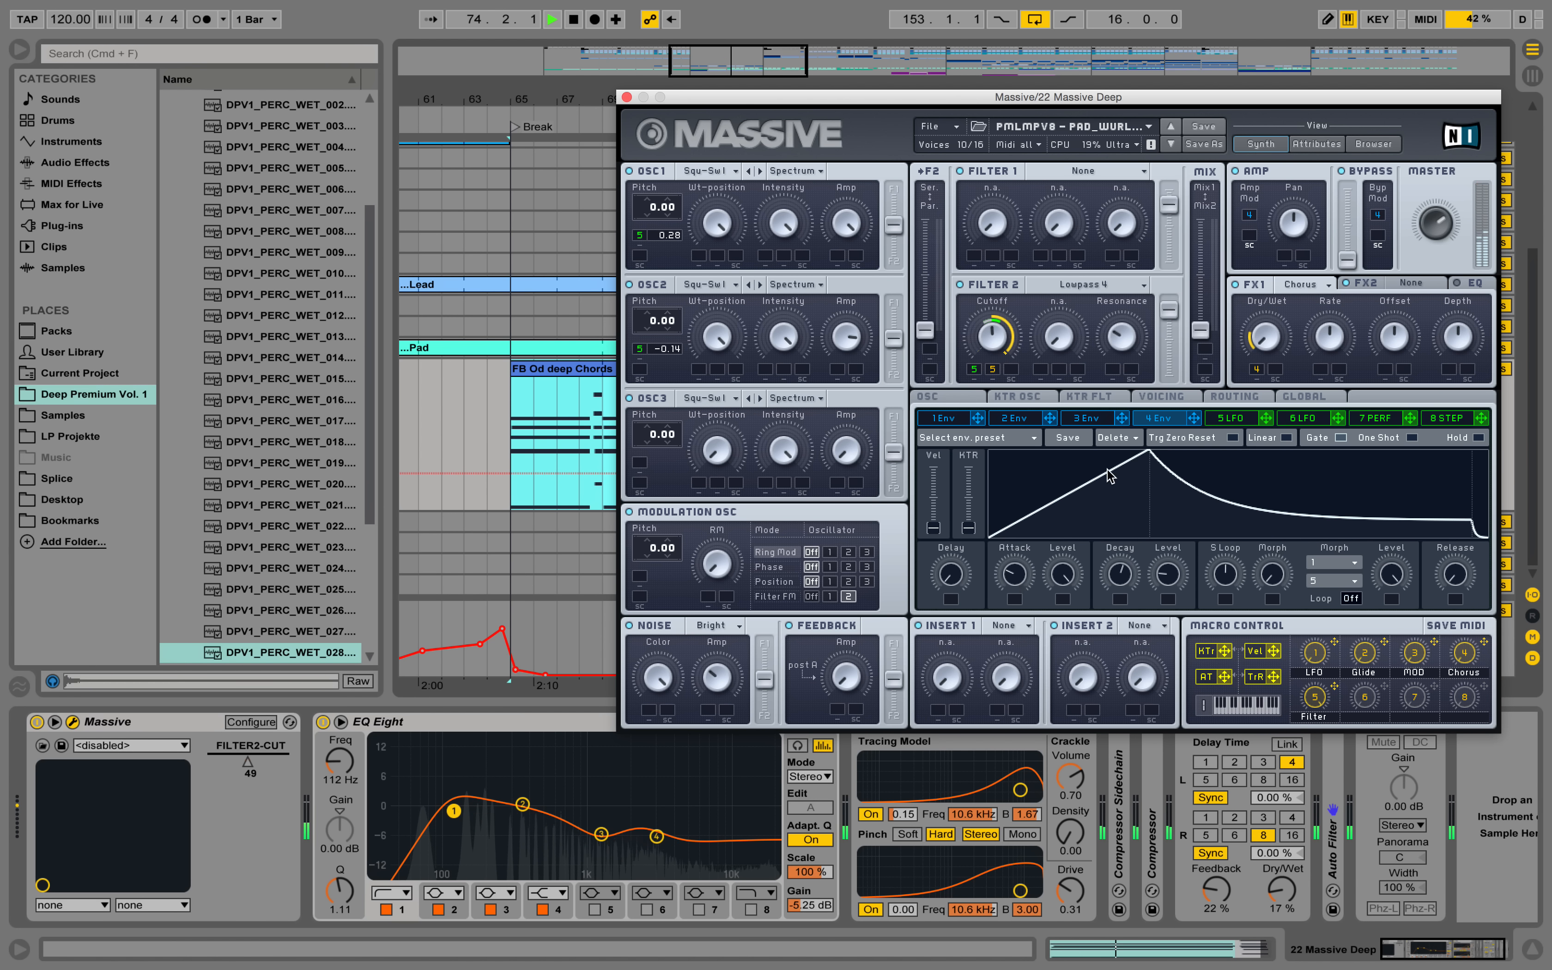
left_click_drag(1176, 575, 1178, 562)
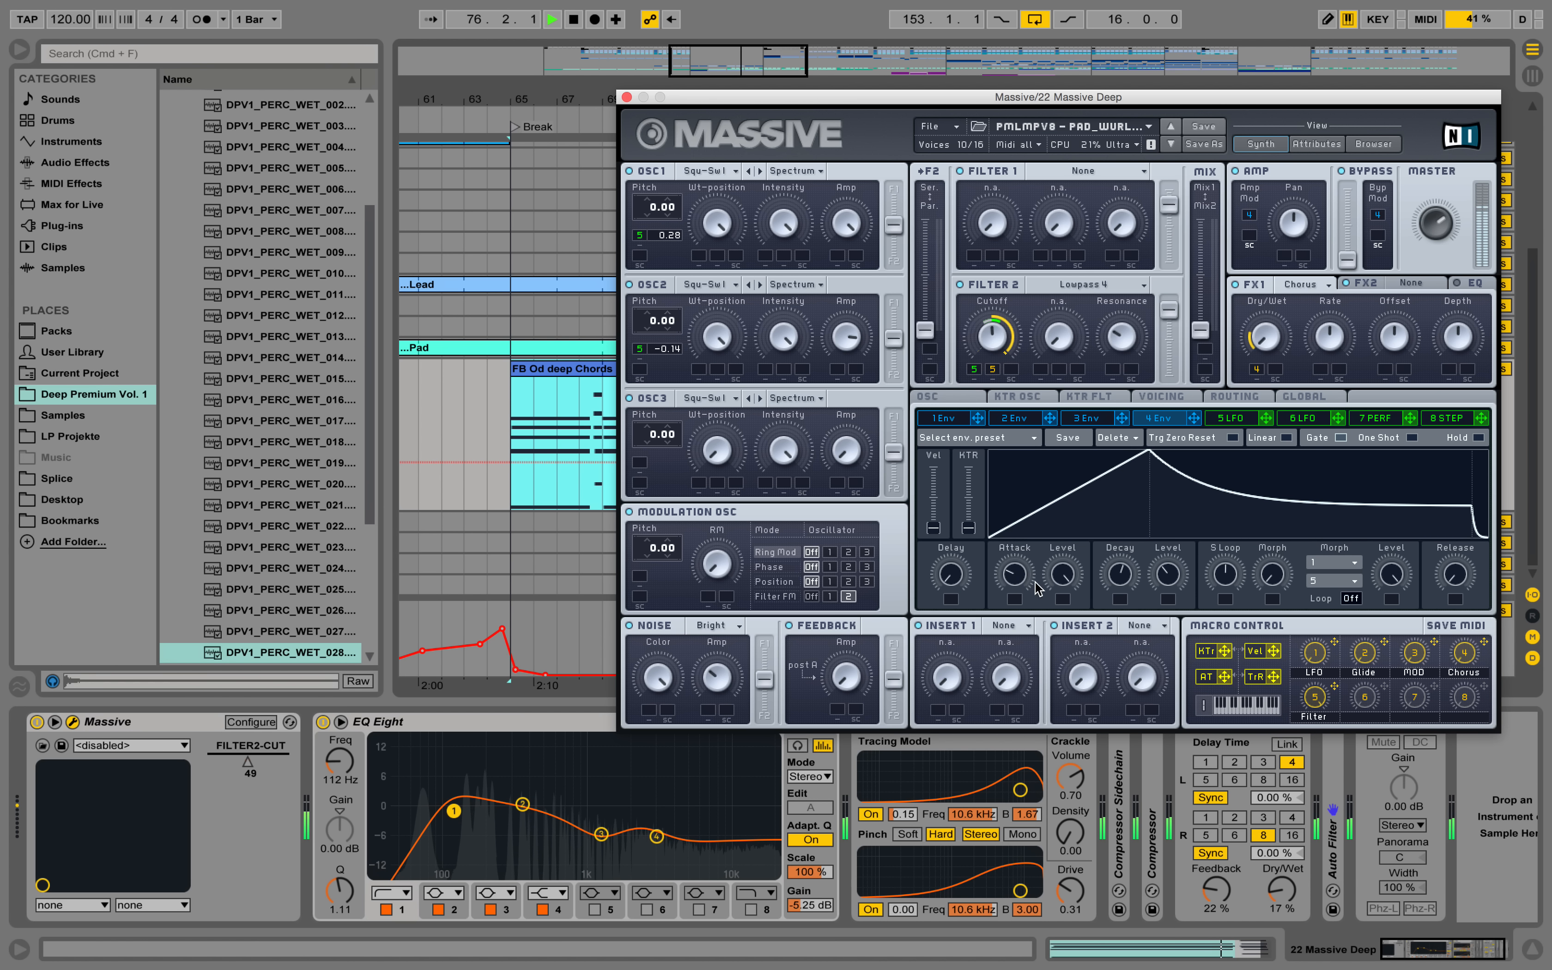
scroll(1017, 579, "down", 1)
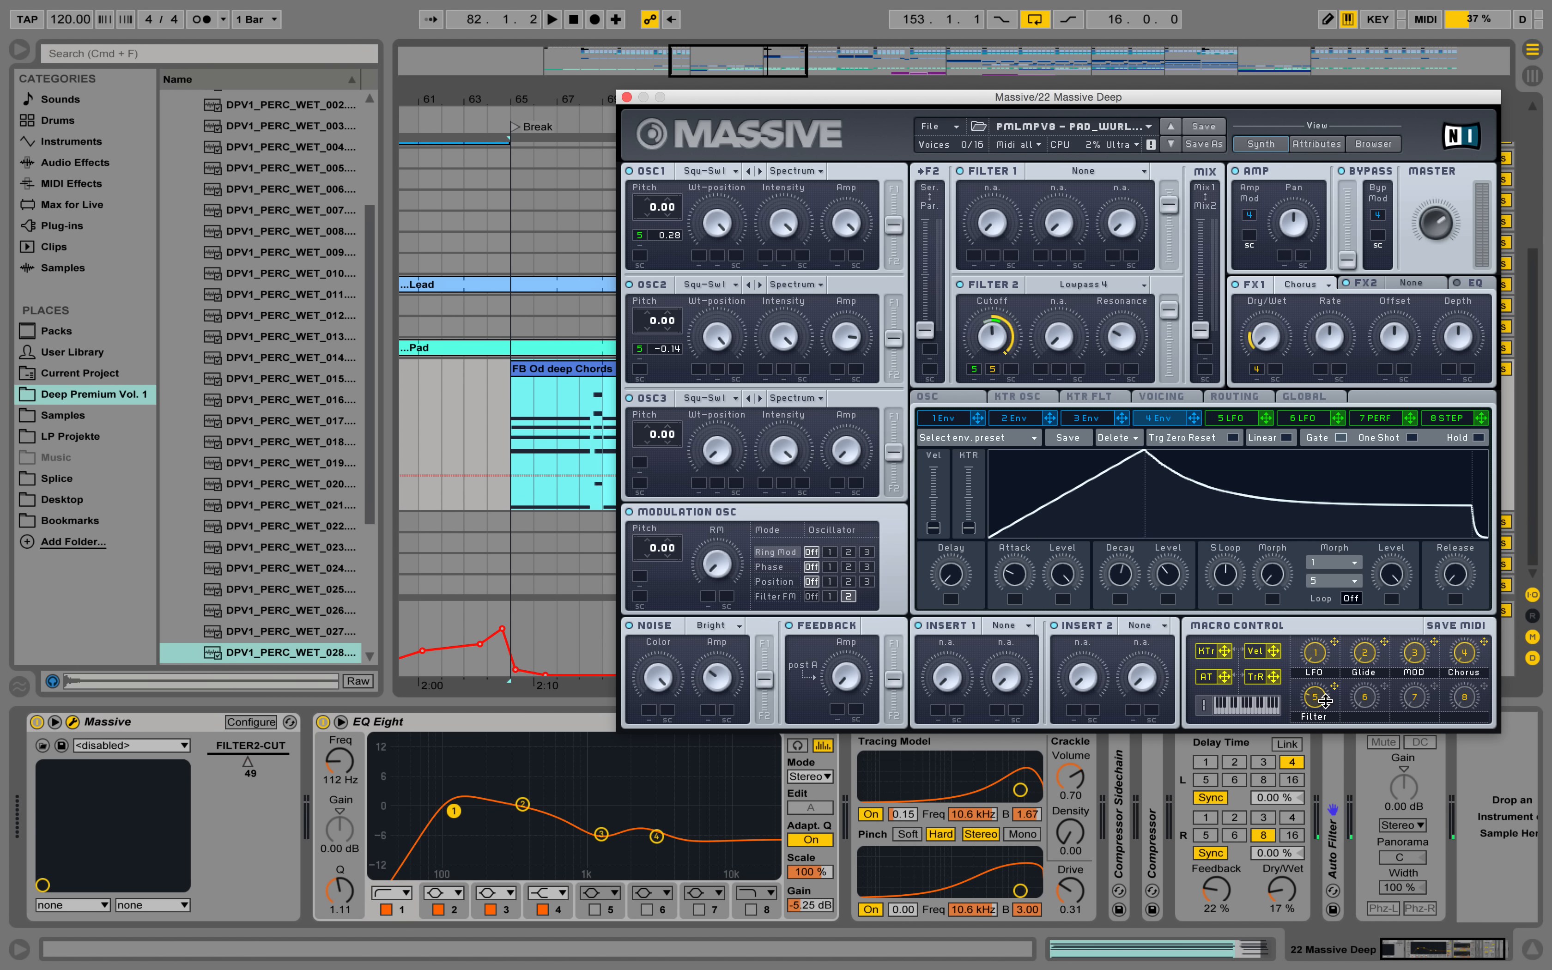
Play the 22 Massive chords from bar 65 while fine-tuning envelope 4's decay level in Massive.
key("space")
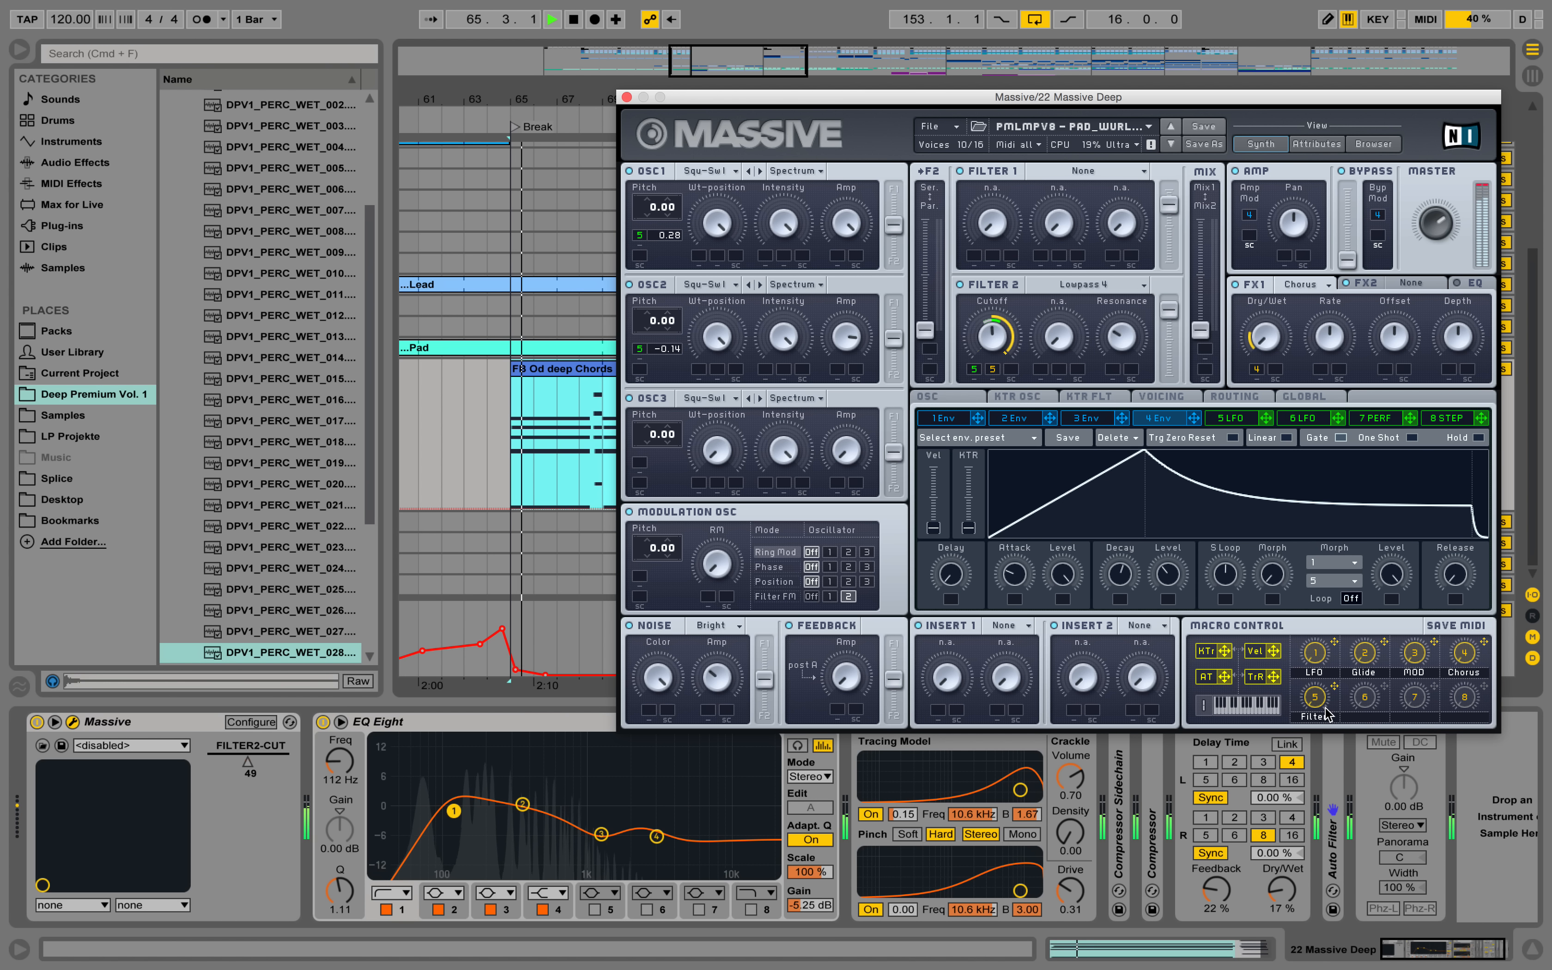
left_click_drag(1172, 561, 1172, 566)
key("space")
Add Massive's macro 5 Filter control to the device's configured parameters and close the synth window.
left_click(263, 722)
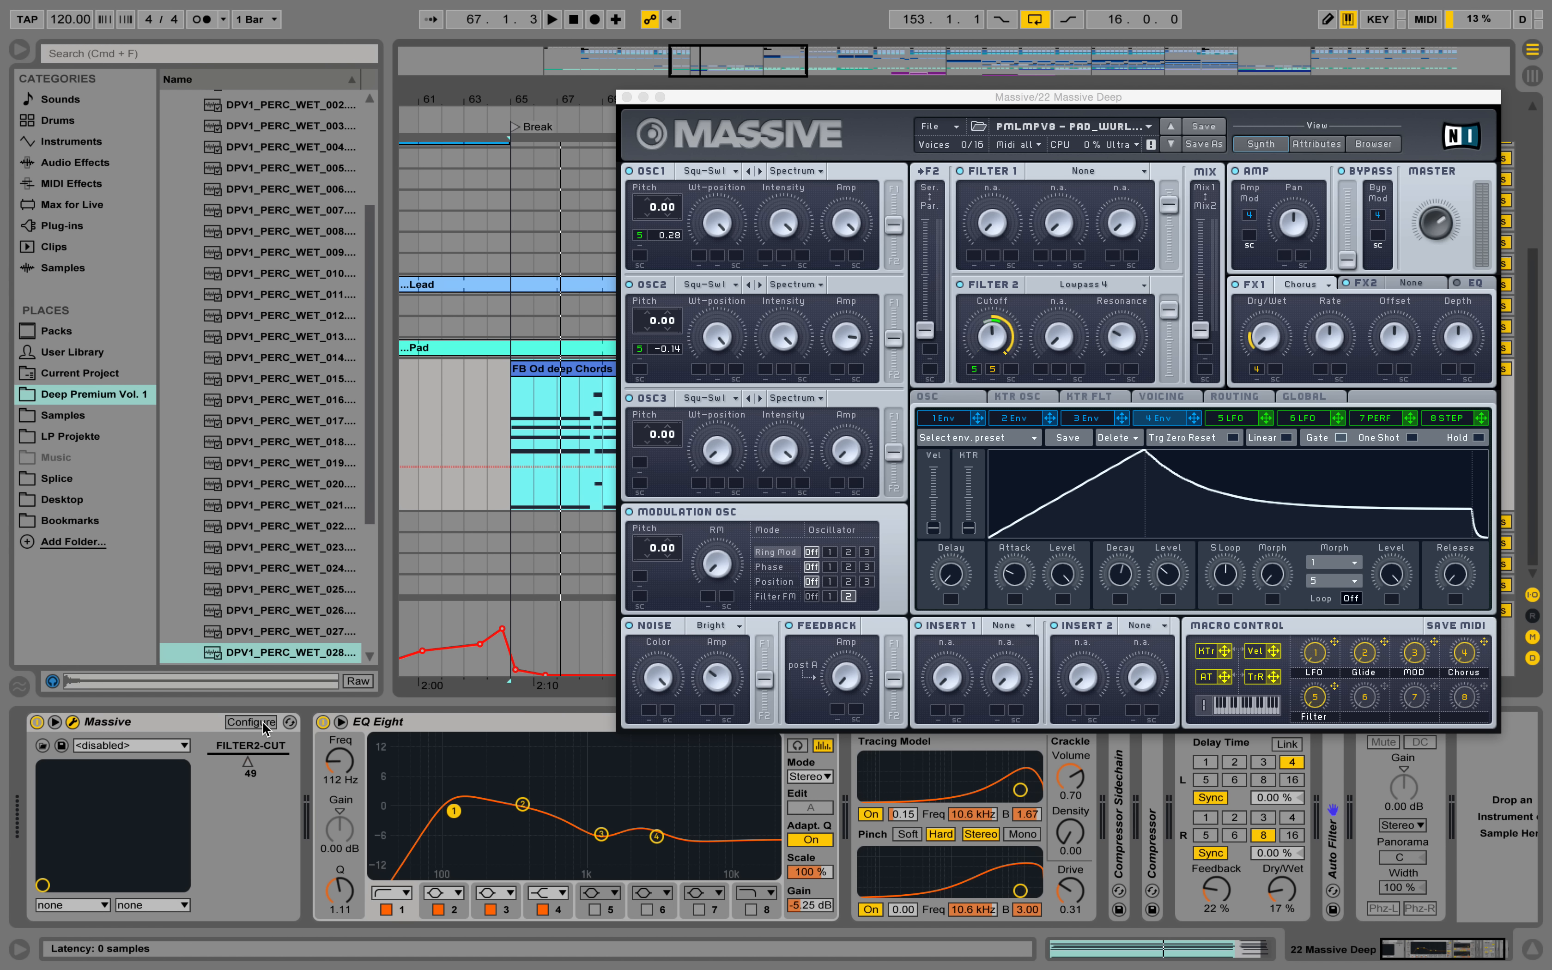
left_click(1315, 698)
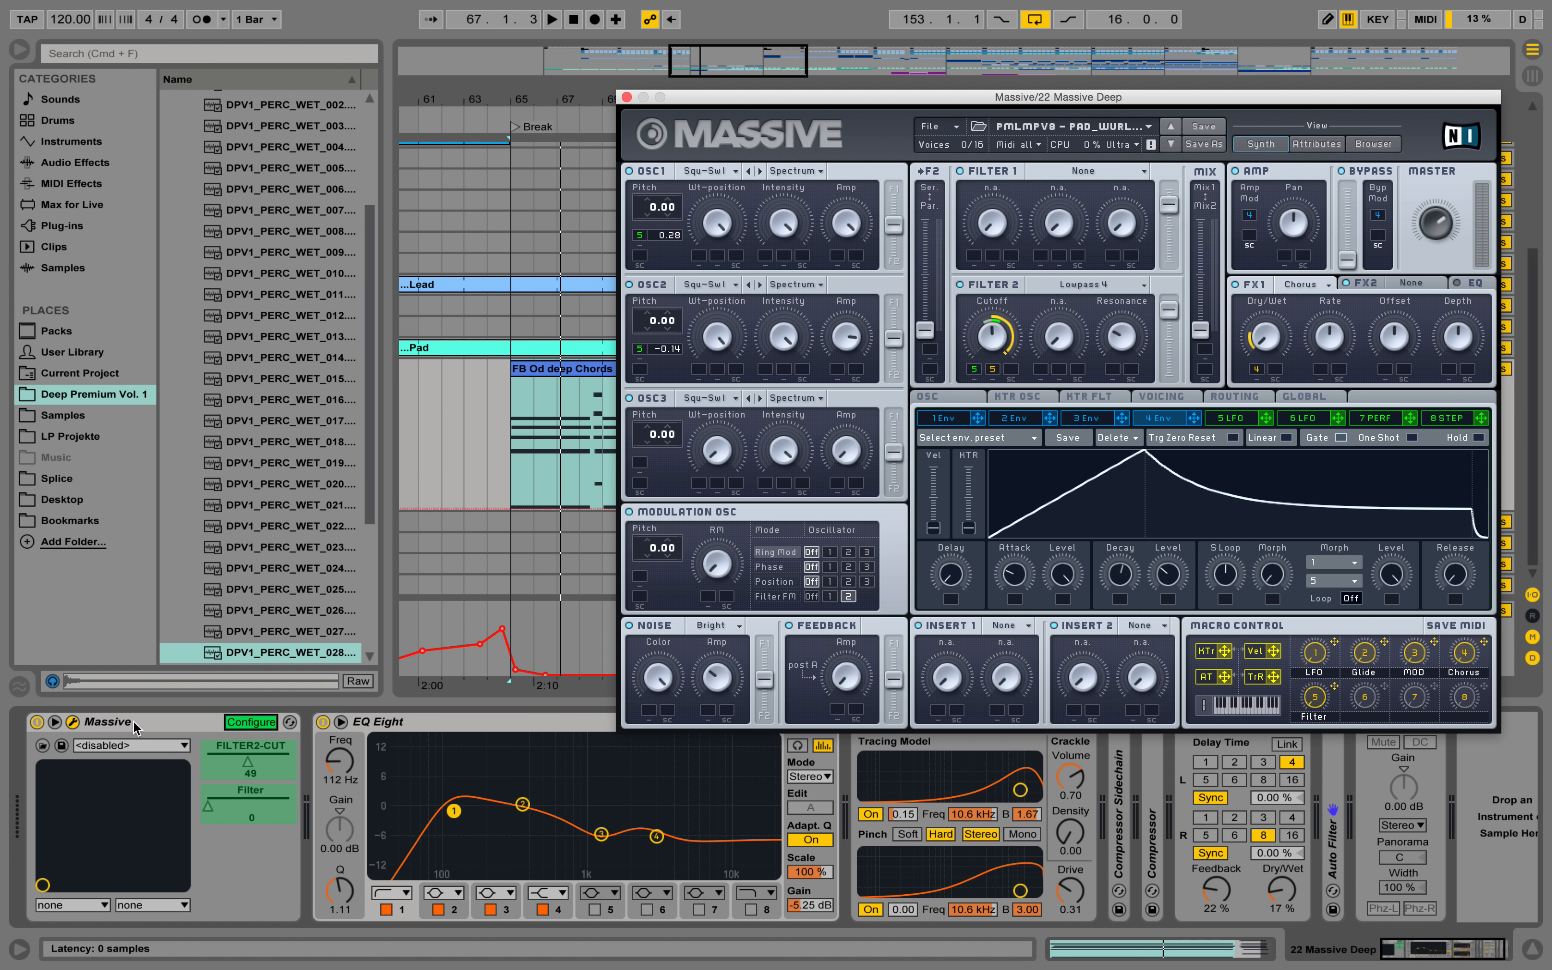
left_click(279, 723)
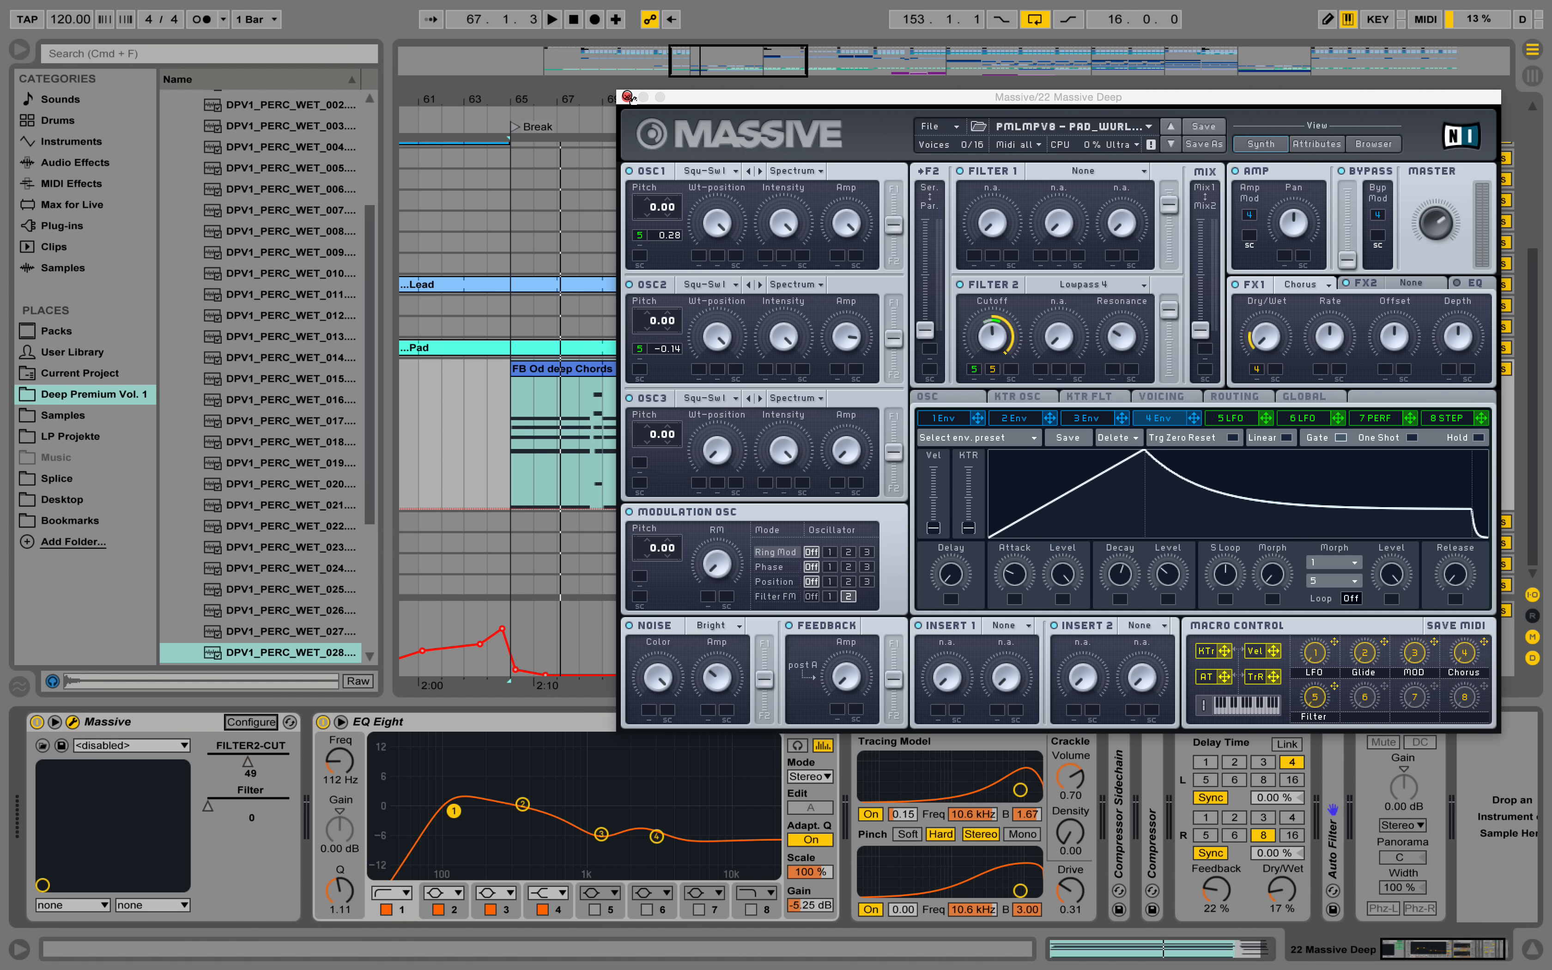
left_click(628, 96)
Draw a Filter macro rise on 22 Massive from bar 76, levelling off before a drop at bar 81, and play from bar 73.
left_click_drag(771, 480, 873, 480)
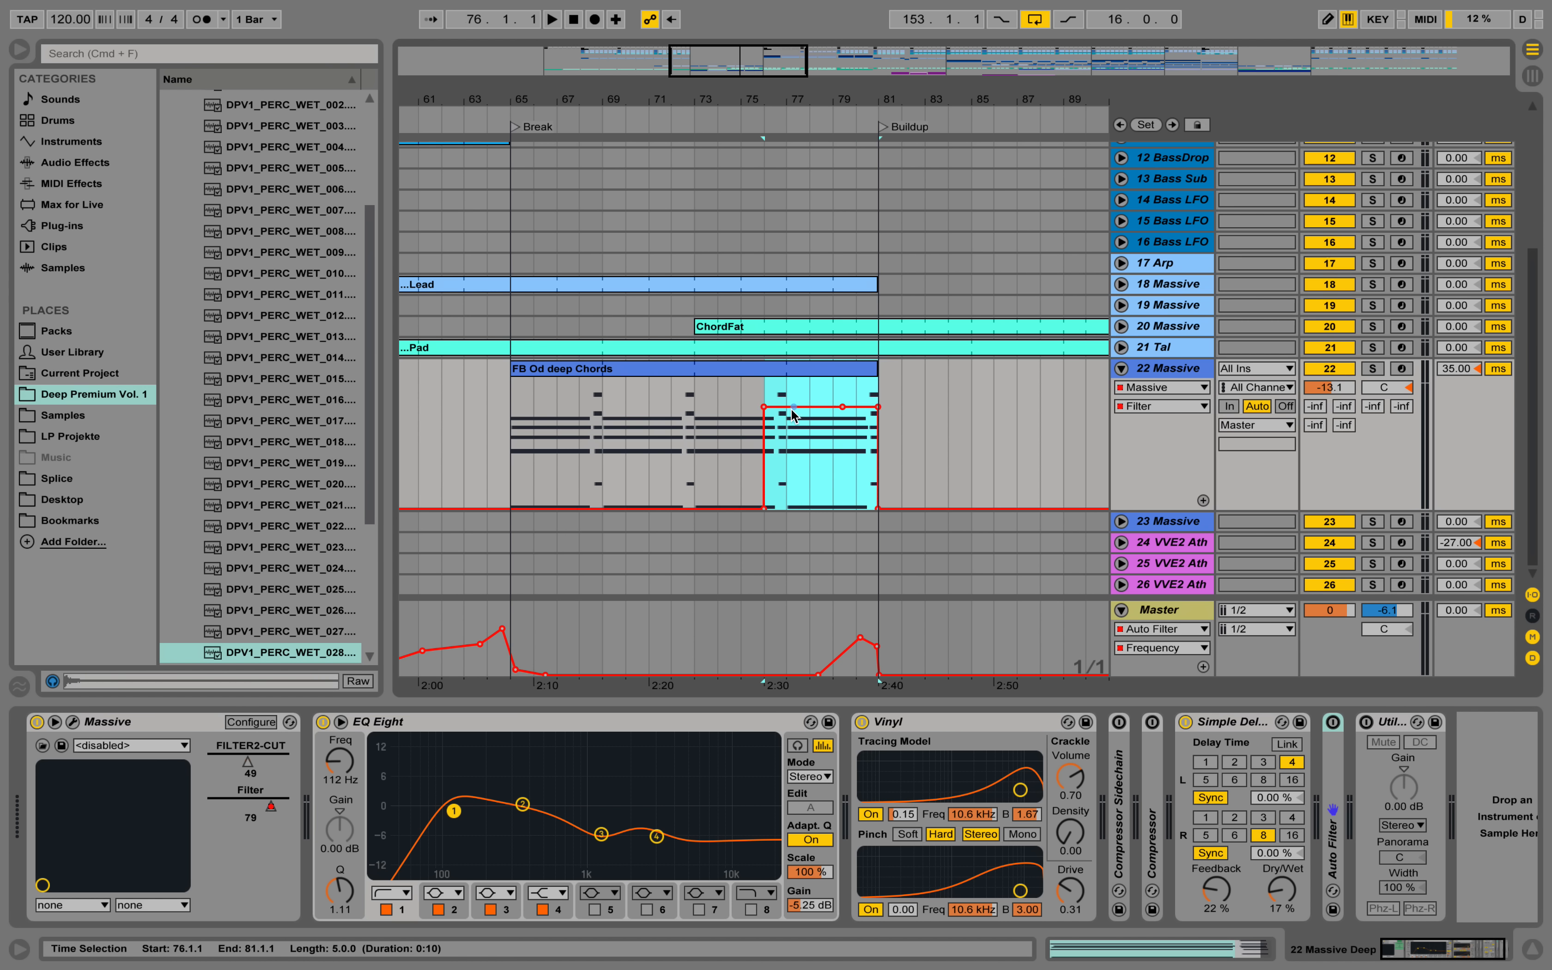
left_click(839, 448)
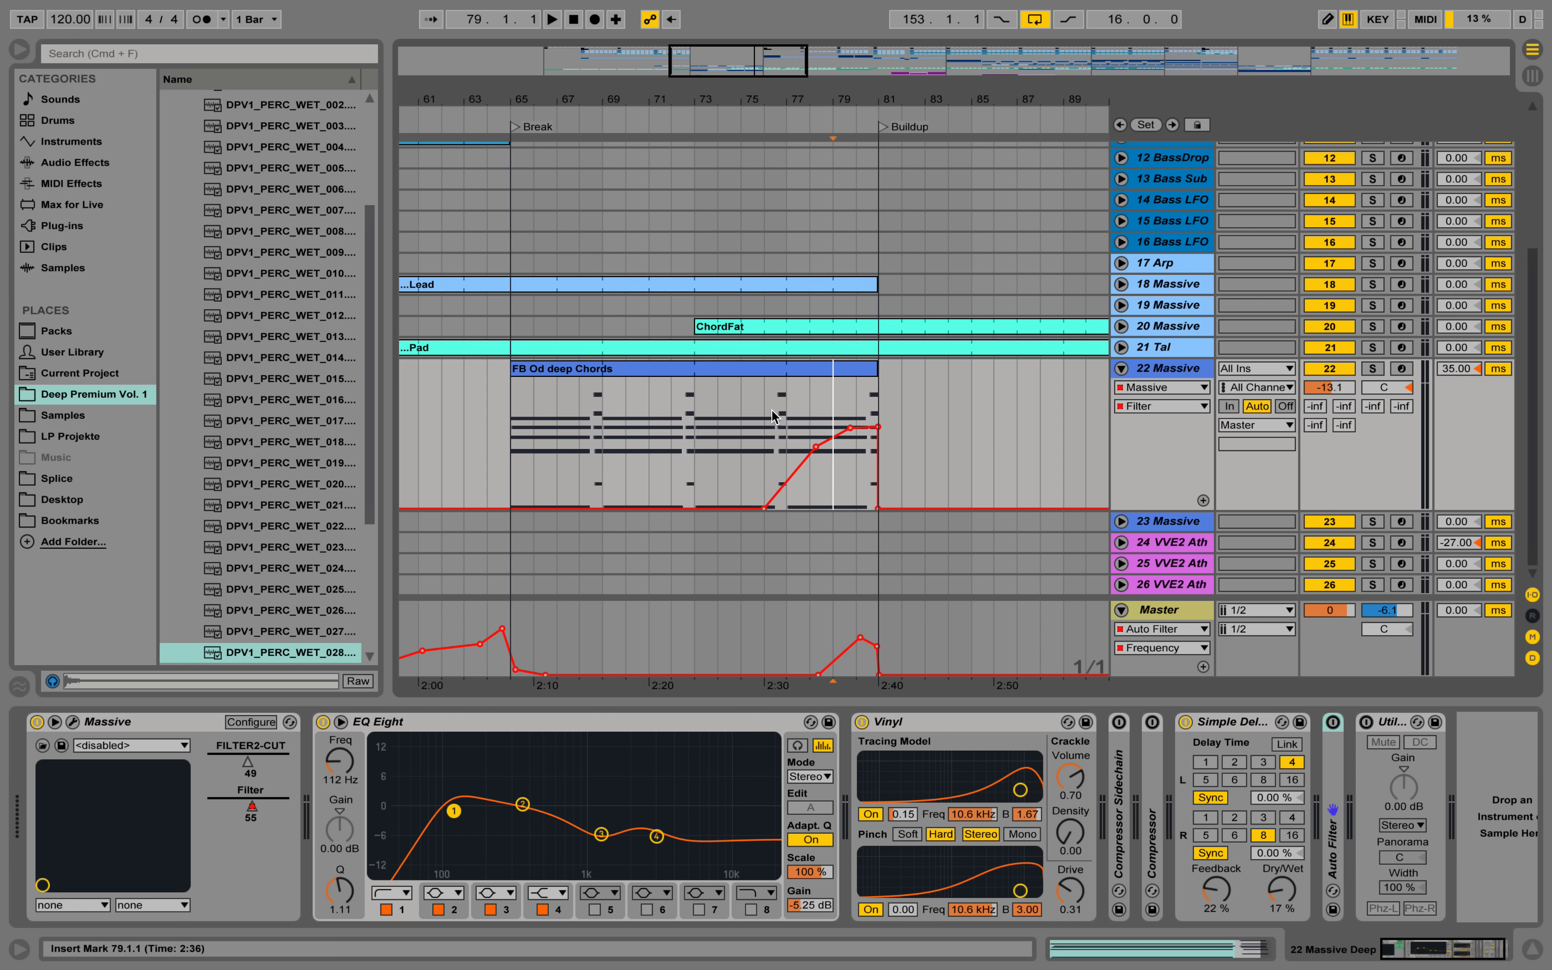
left_click(699, 421)
key("space")
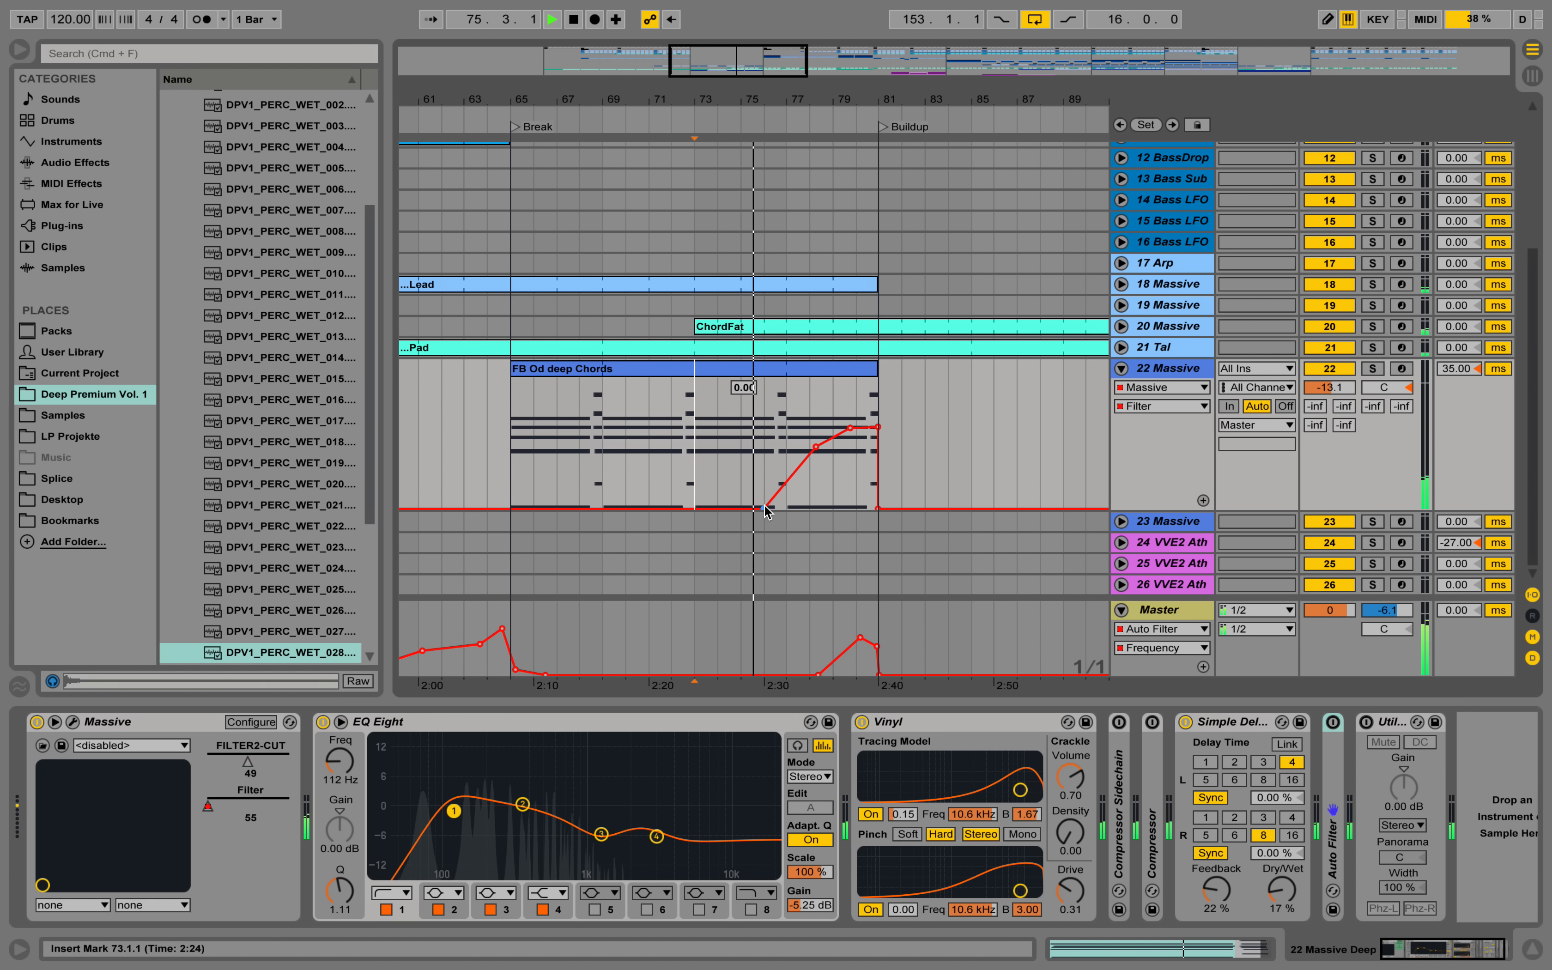
Reshape the Filter curve during playback to rise from about bar 77 to about 0.64 near bar 80 and fall by bar 81.
mouse_move(764, 507)
left_click_drag(764, 506, 854, 426)
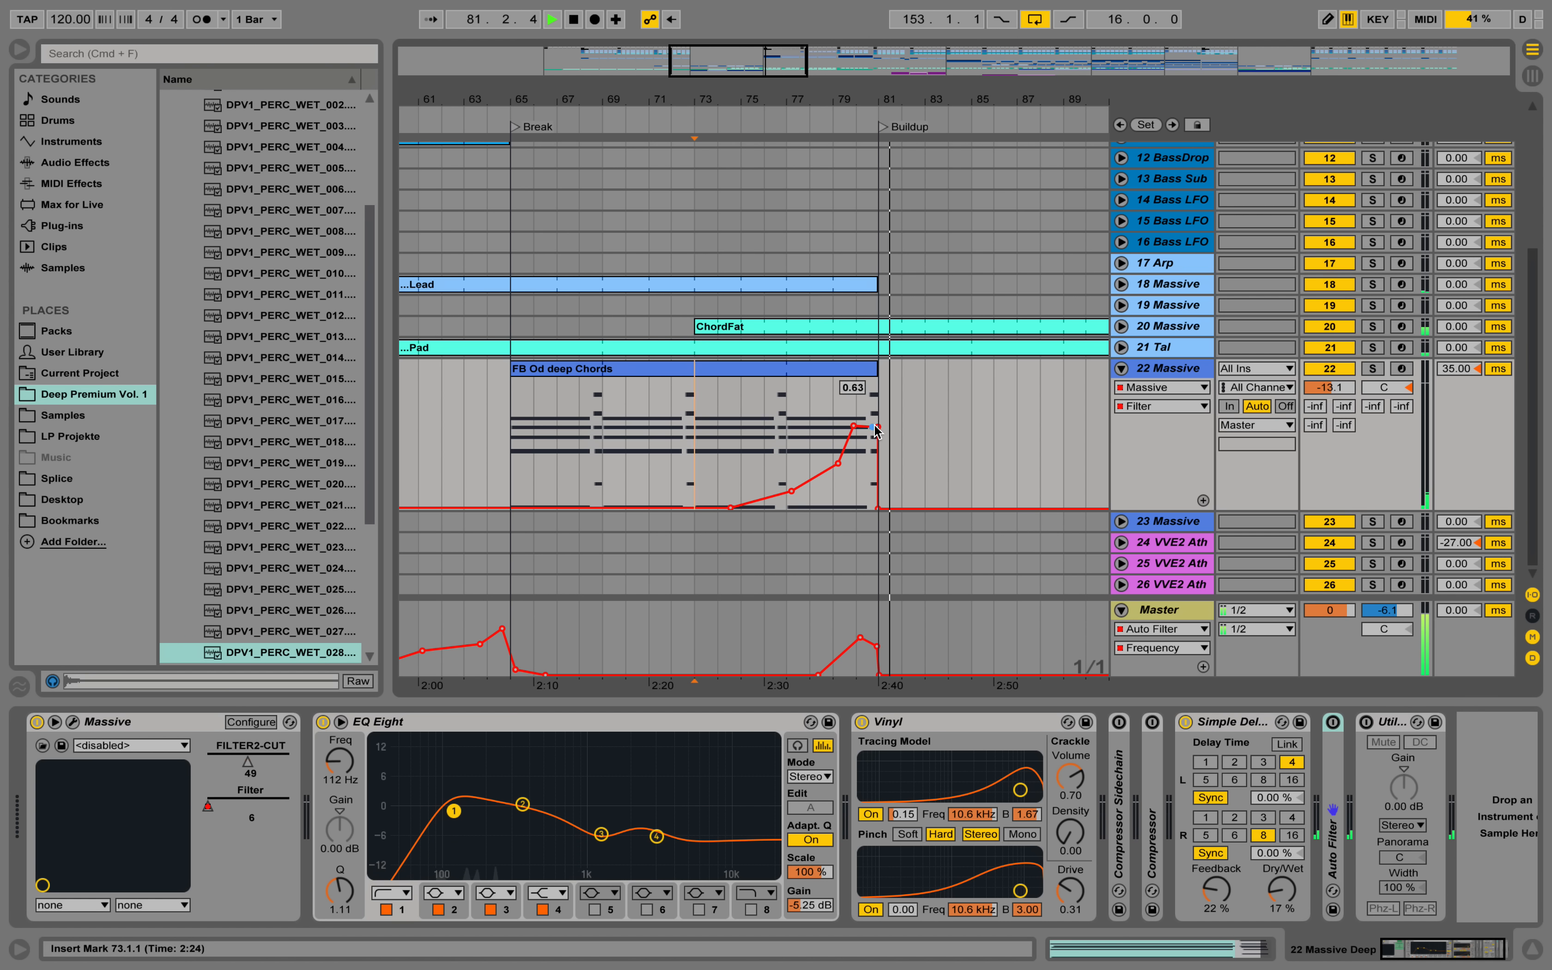
left_click_drag(874, 427, 828, 472)
key("space")
key("space")
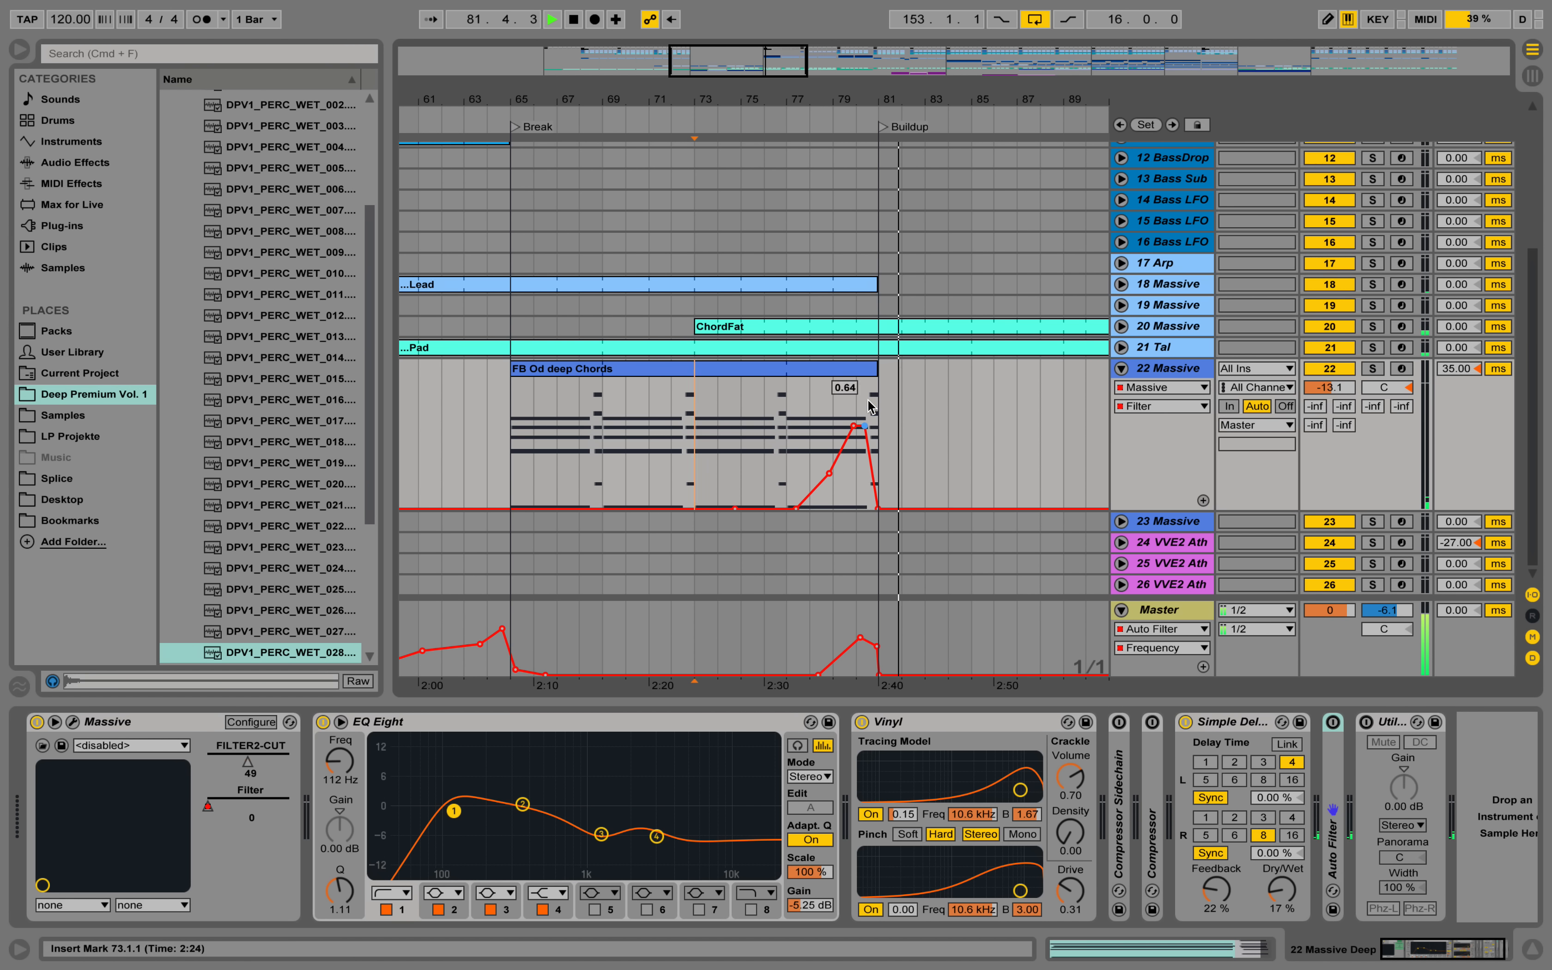
key("space")
Add a low point to the Filter curve just before bar 81 and play the transition into the Buildup from bar 80.
left_click_drag(869, 99, 867, 199)
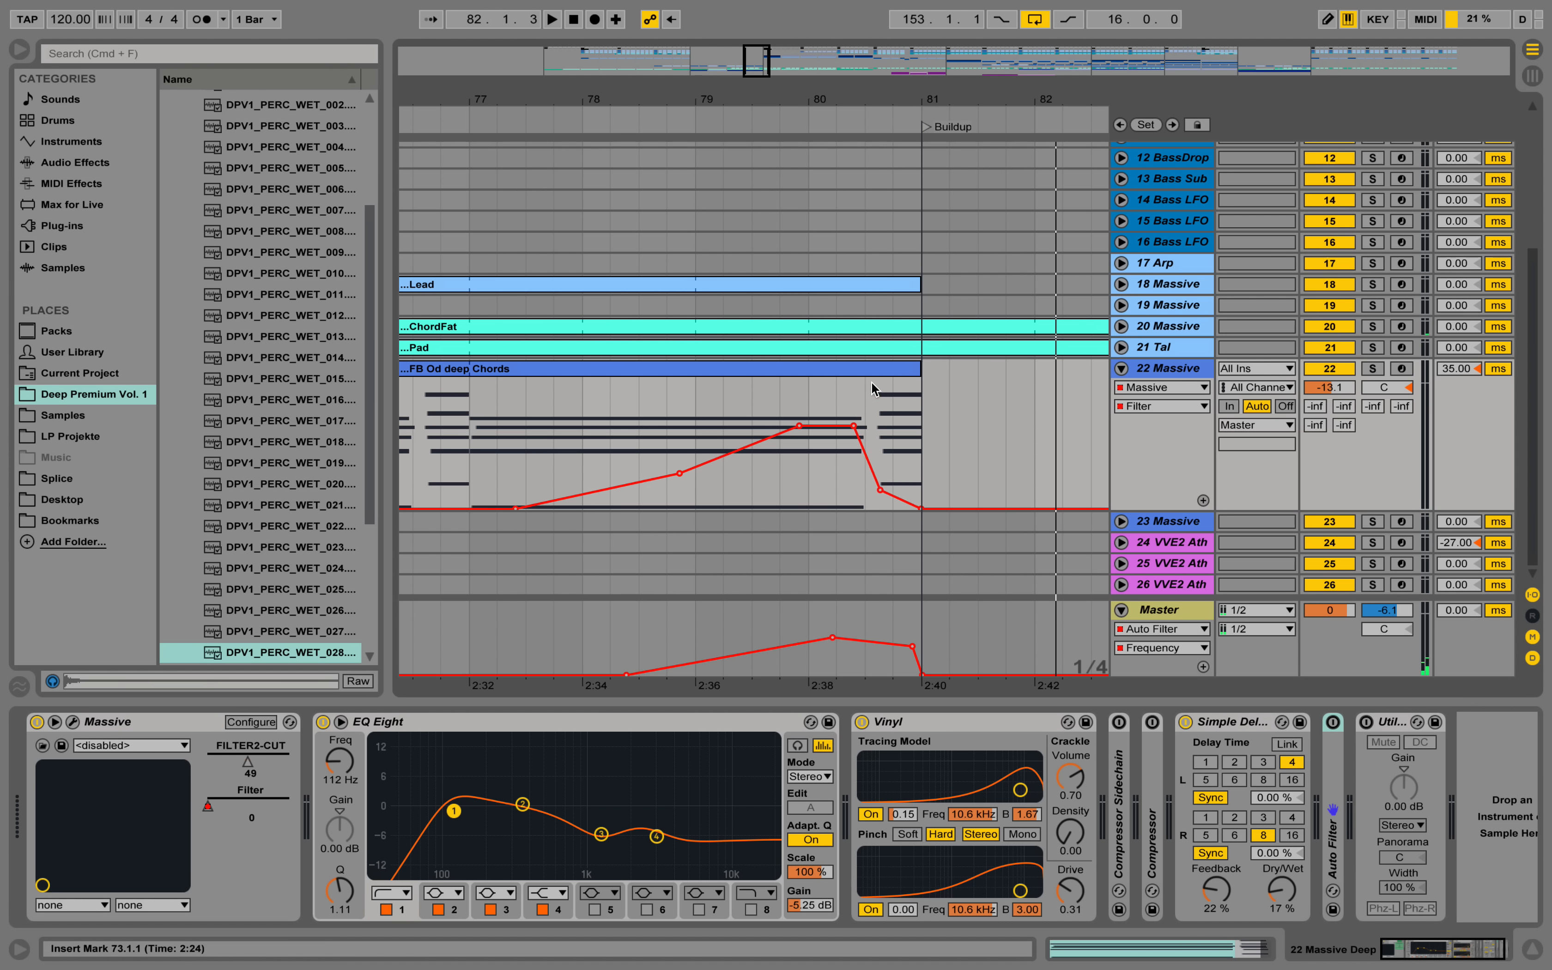
left_click(869, 97)
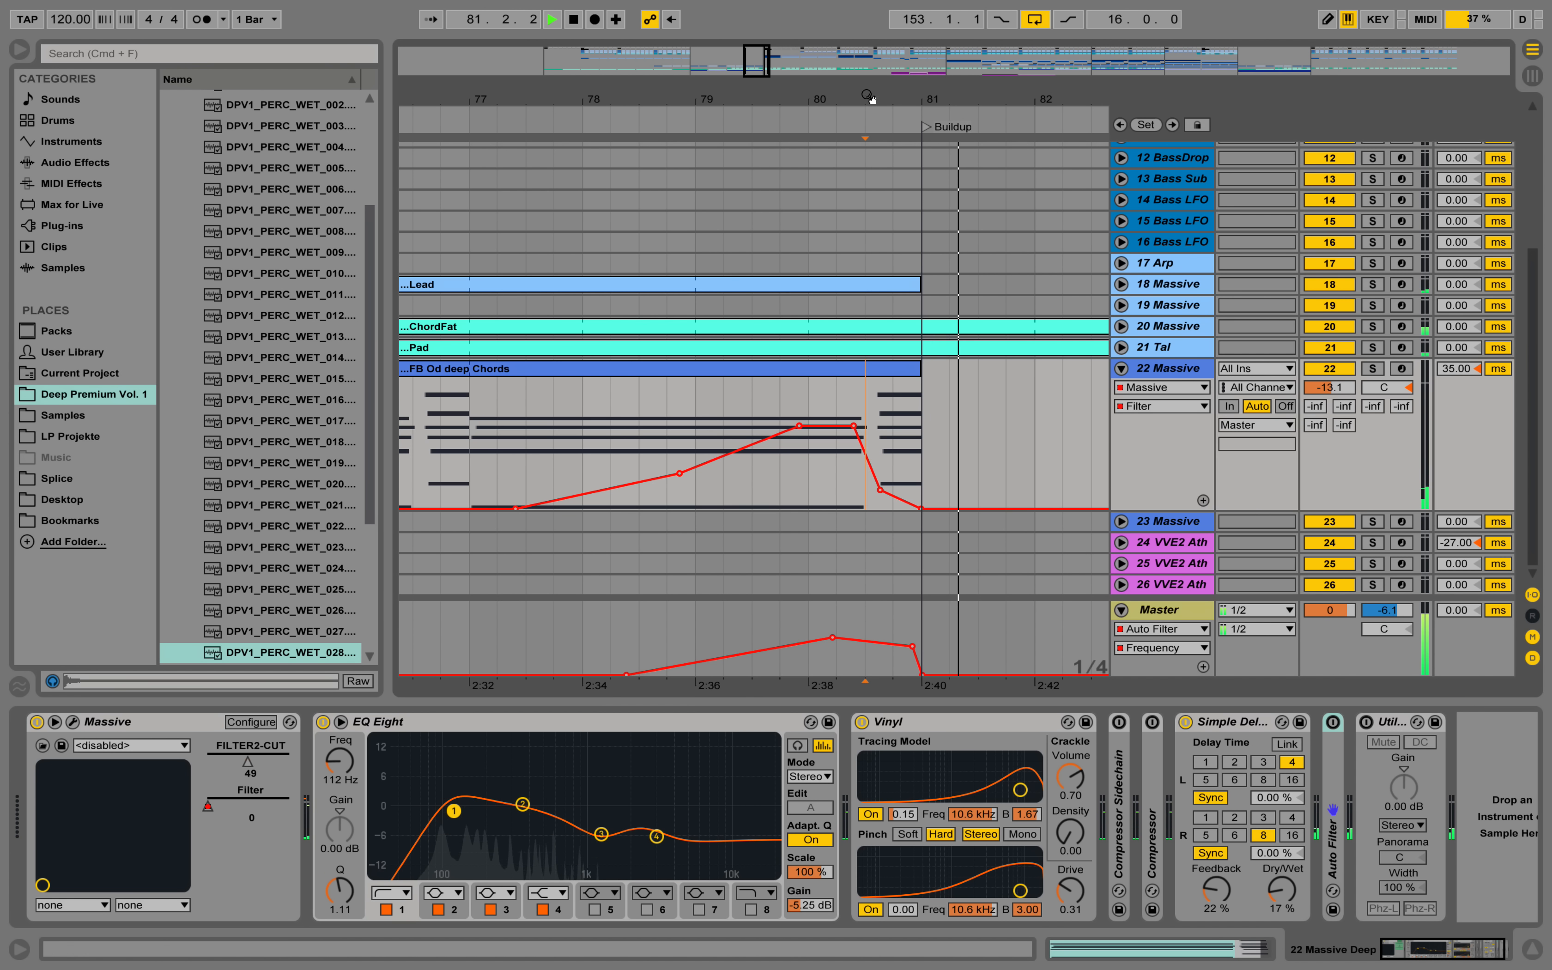
left_click_drag(870, 98, 863, 53)
key("space")
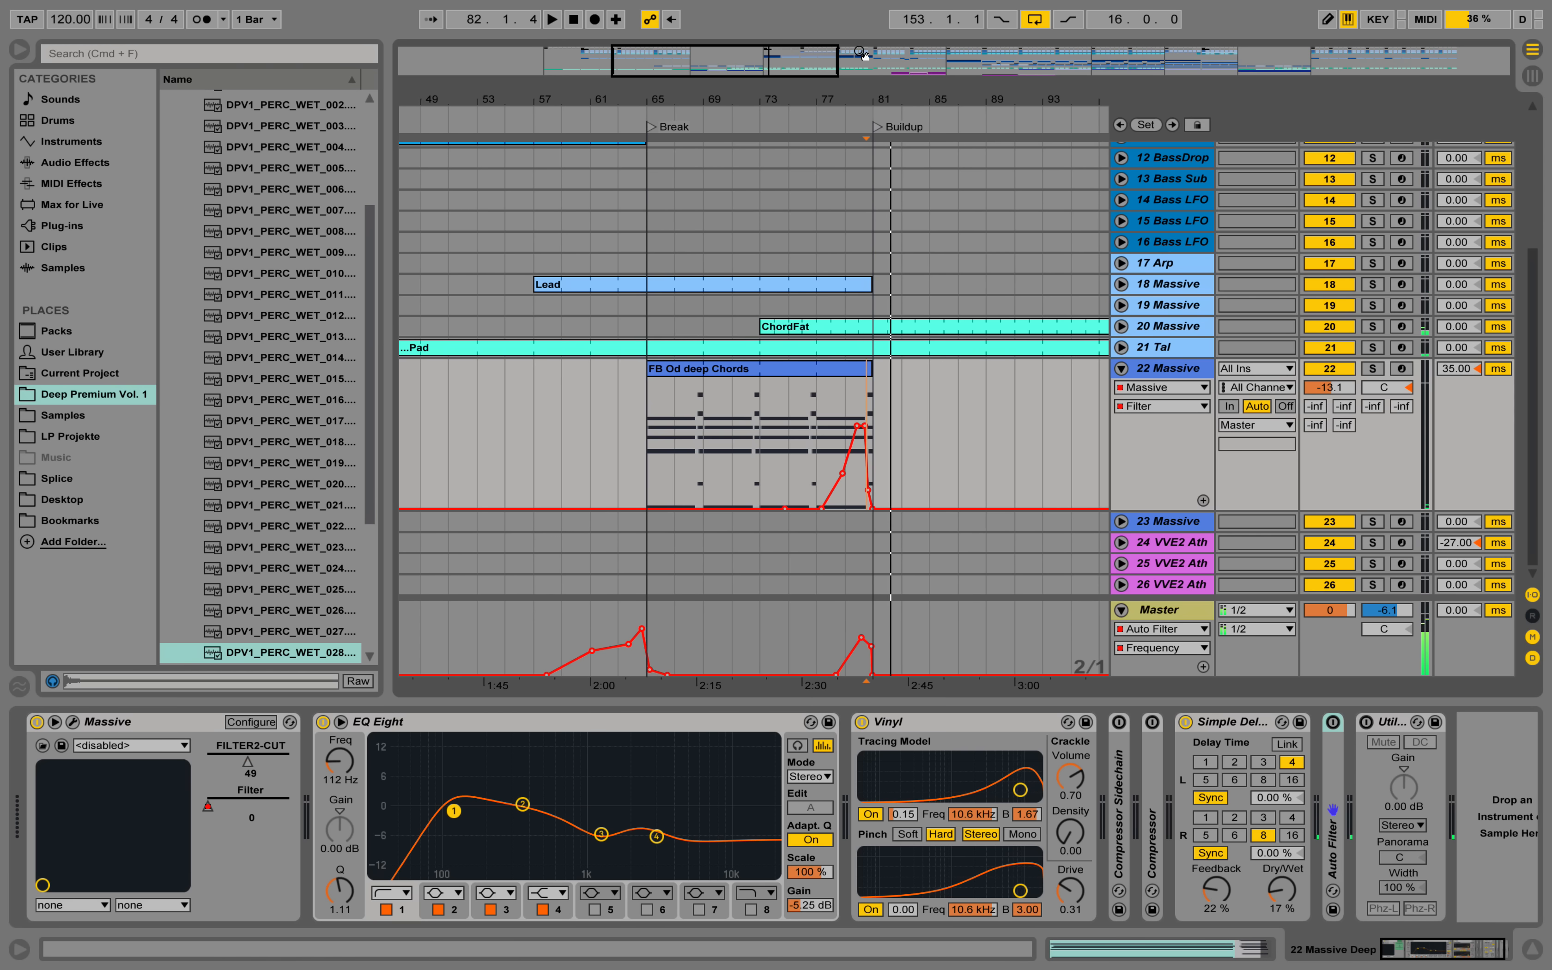
Copy the FB Od deep Chords clip on 22 Massive from the Break to the start of Break2.
left_click_drag(817, 106, 816, 58)
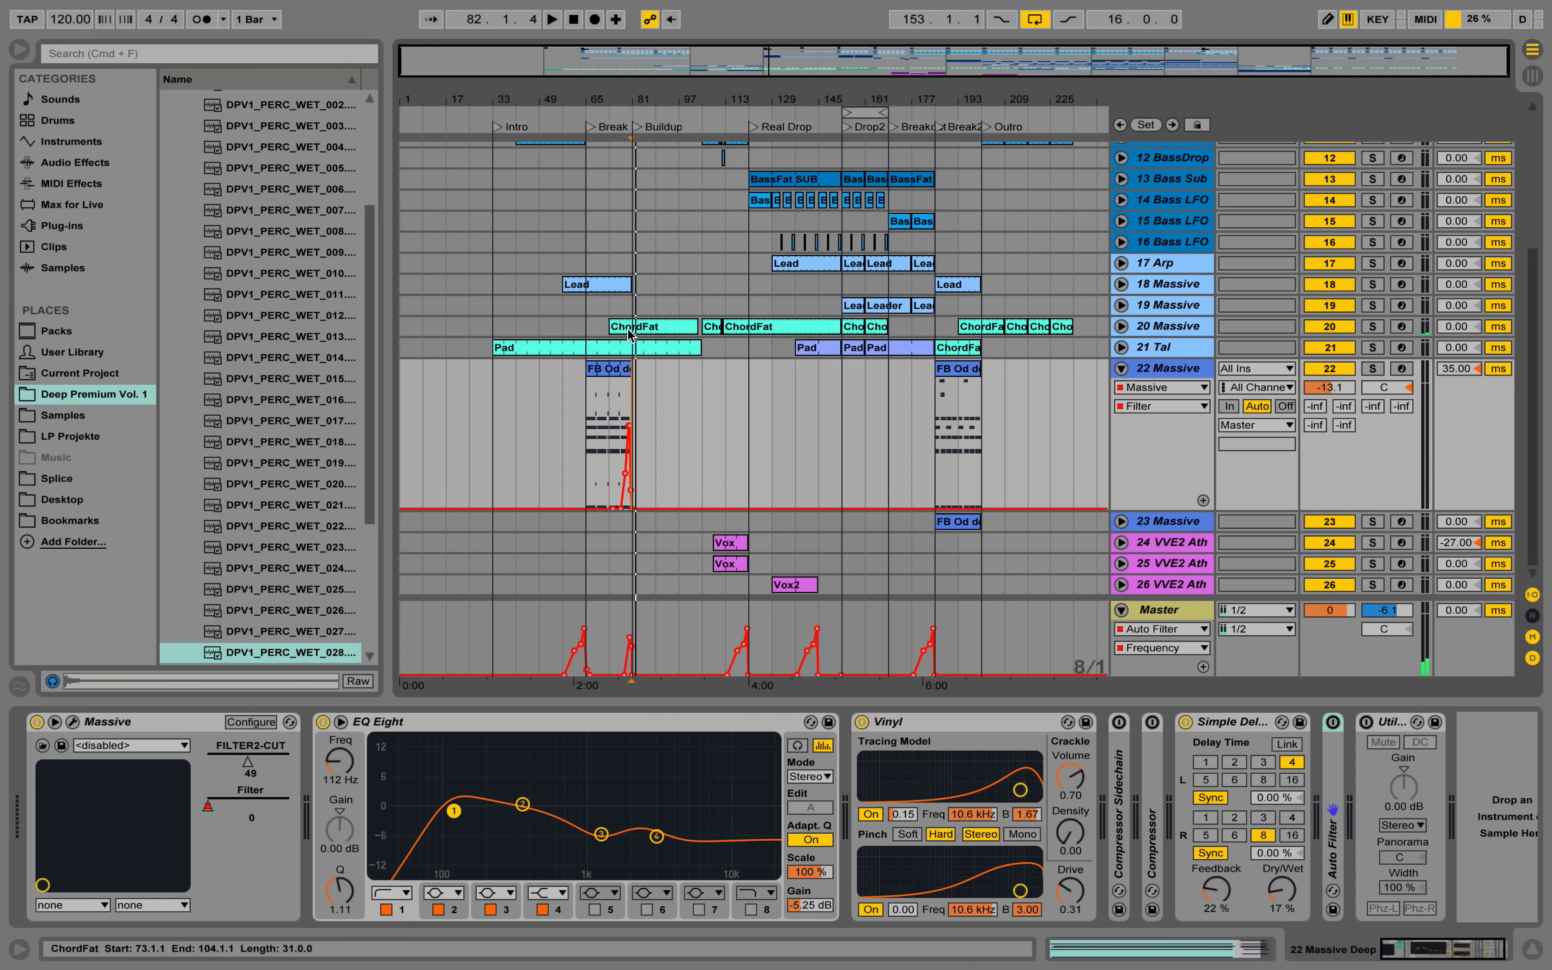
left_click(603, 368)
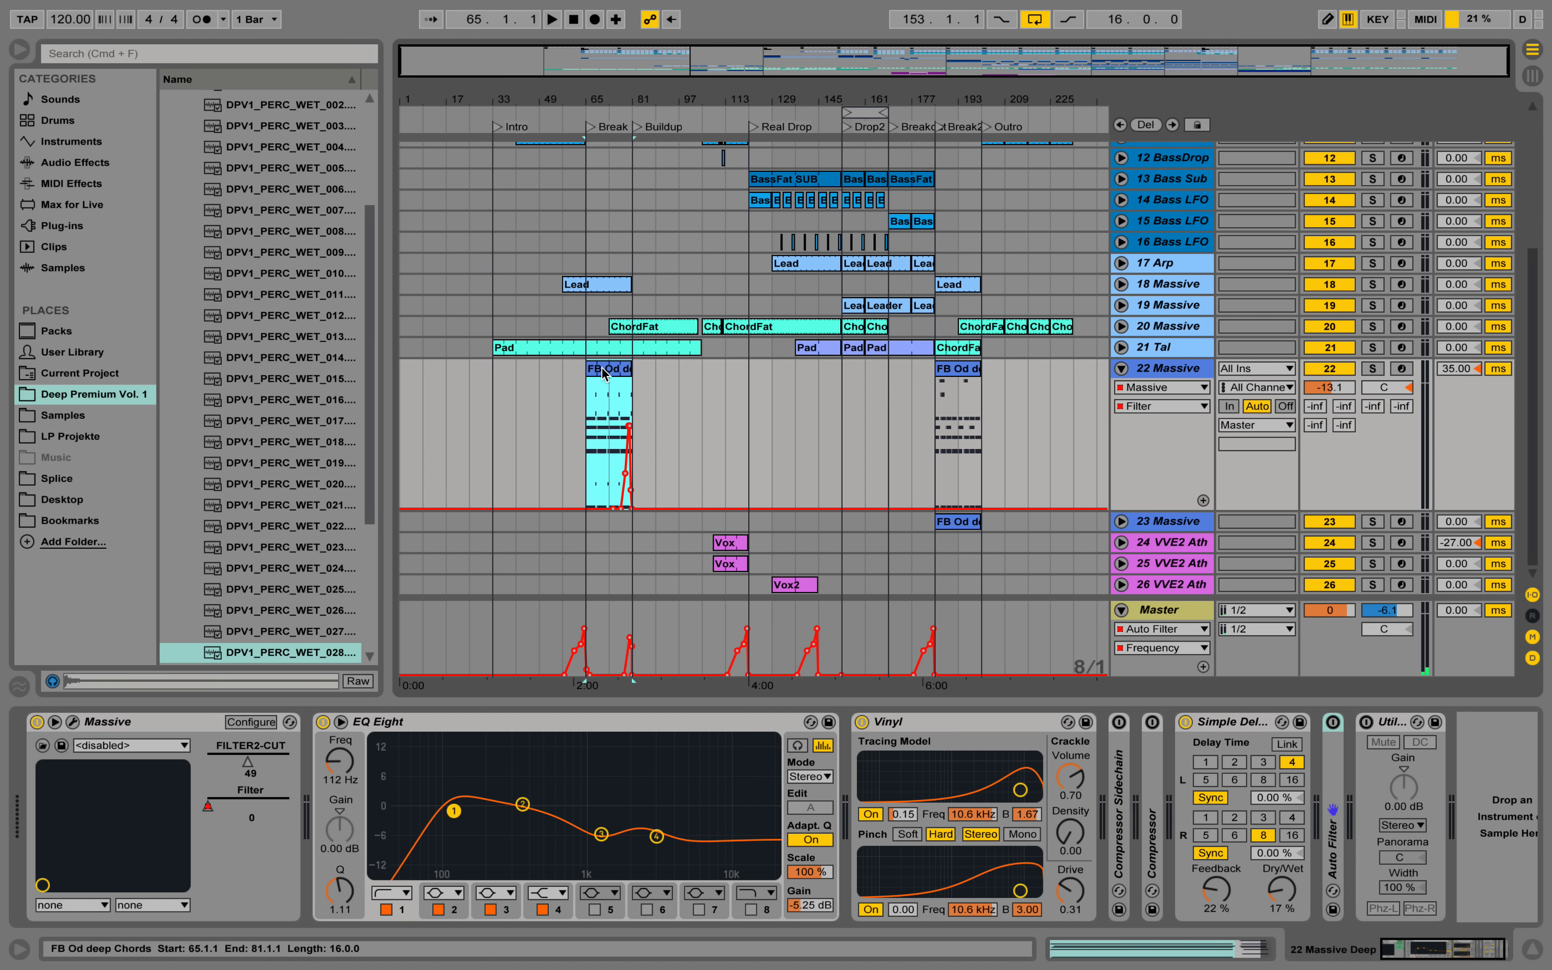
left_click_drag(603, 368, 951, 369, "alt")
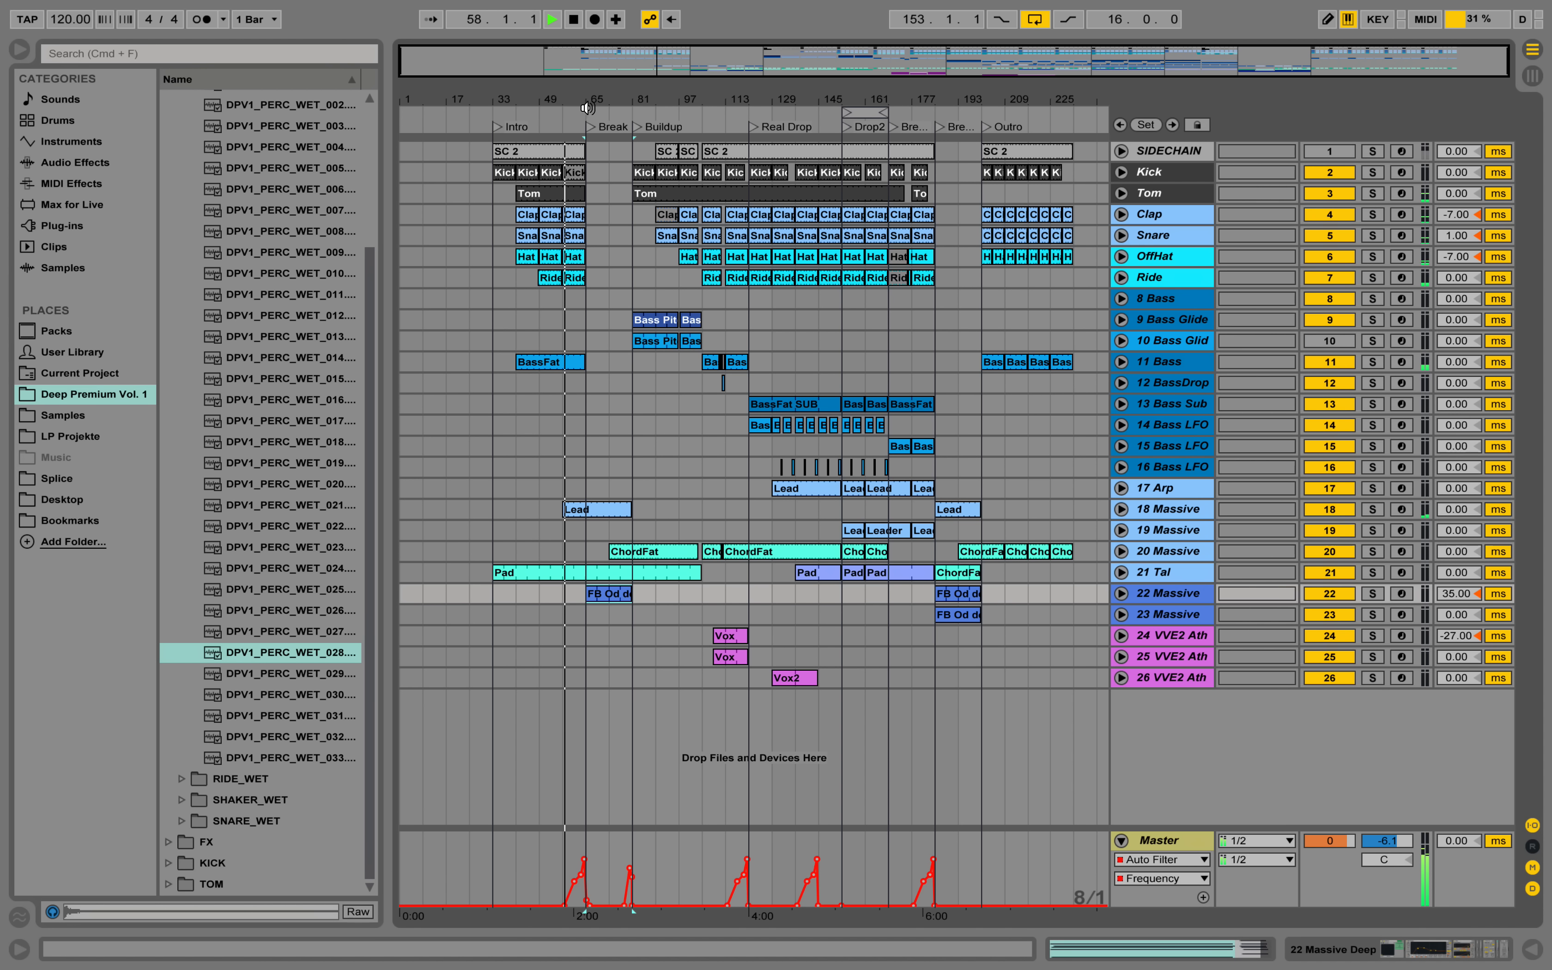
Play the lead-in to the Break from about bar 57 and review the envelope attack automation on 18 Massive.
mouse_move(588, 107)
left_mouse_down()
mouse_move(588, 129)
mouse_move(559, 104)
left_mouse_up()
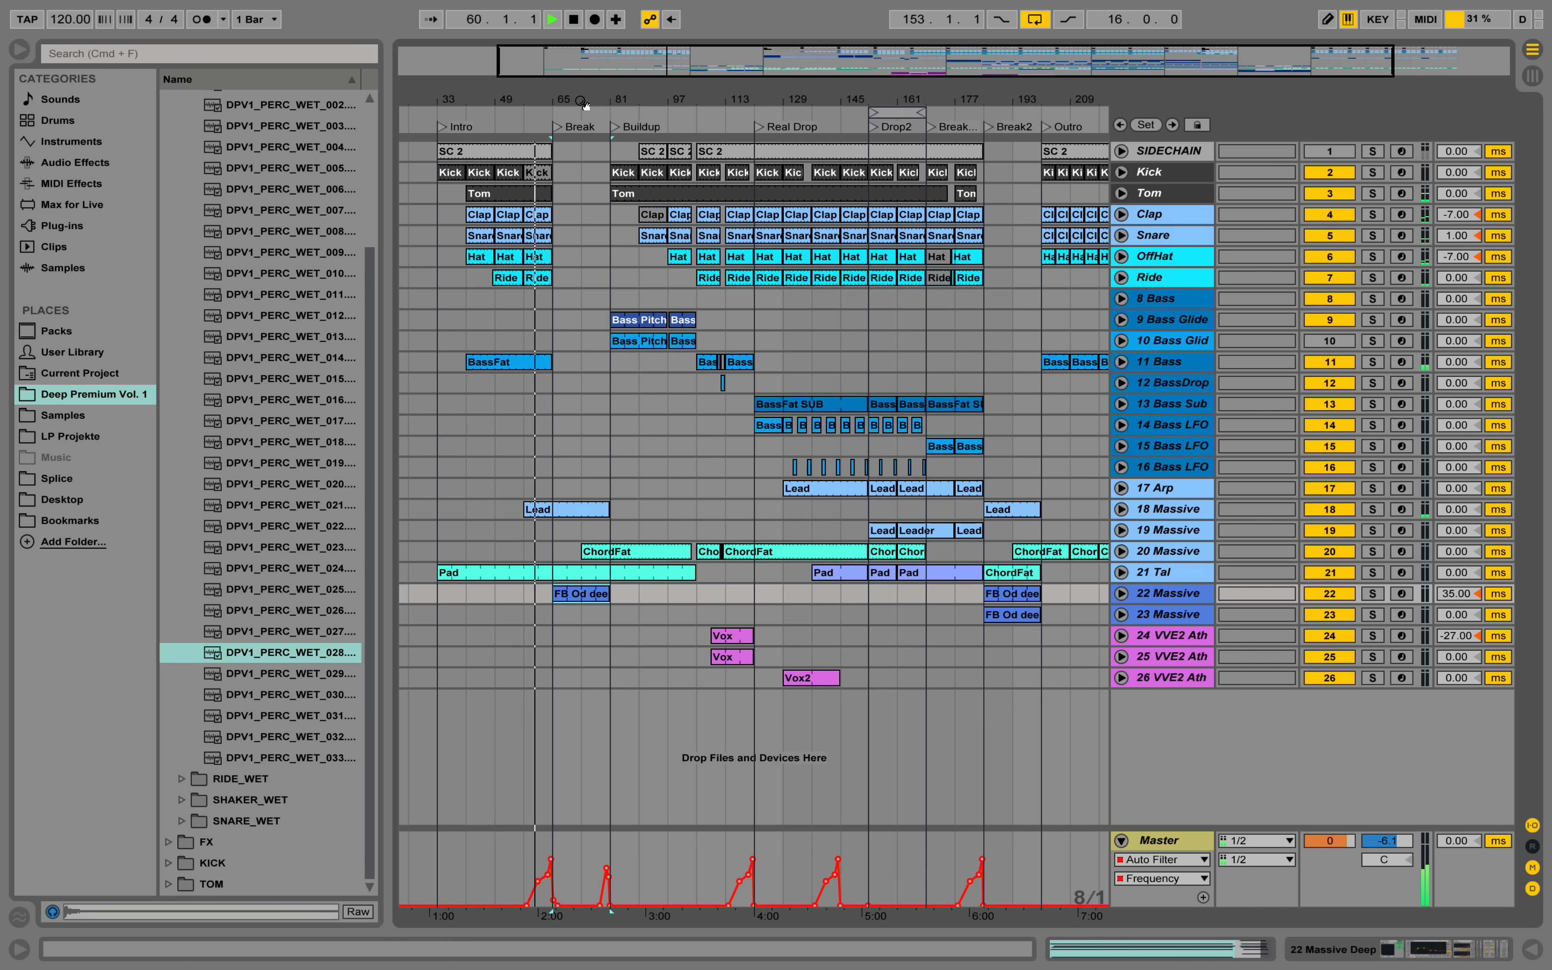
left_click_drag(386, 180, 372, 180)
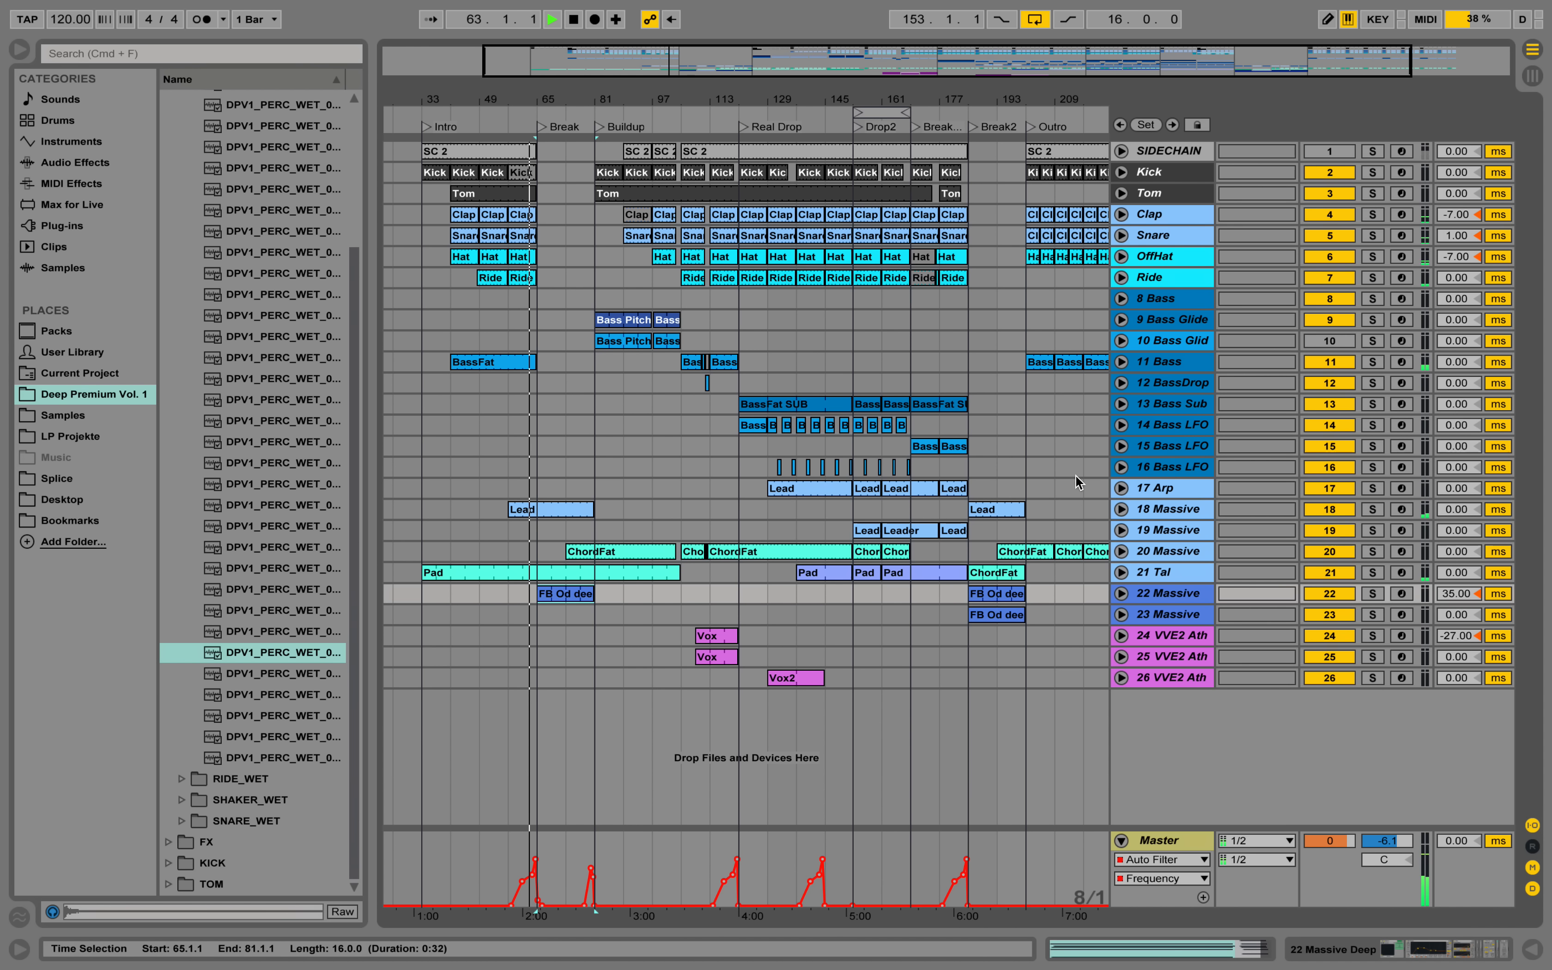
left_click(1123, 510)
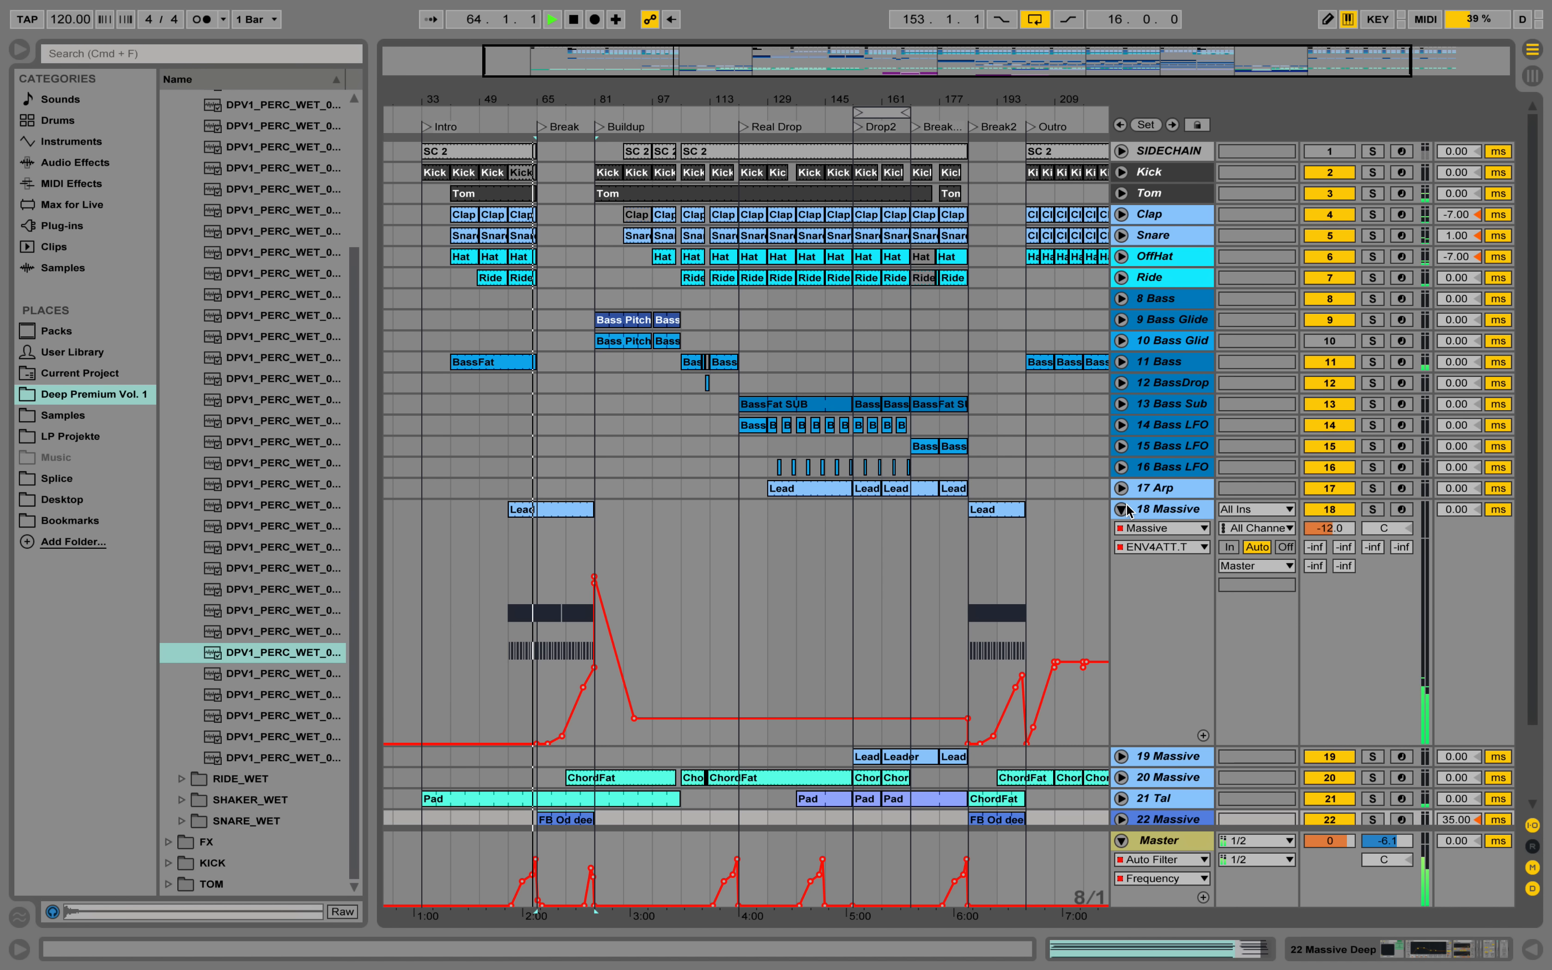
left_click(1122, 509)
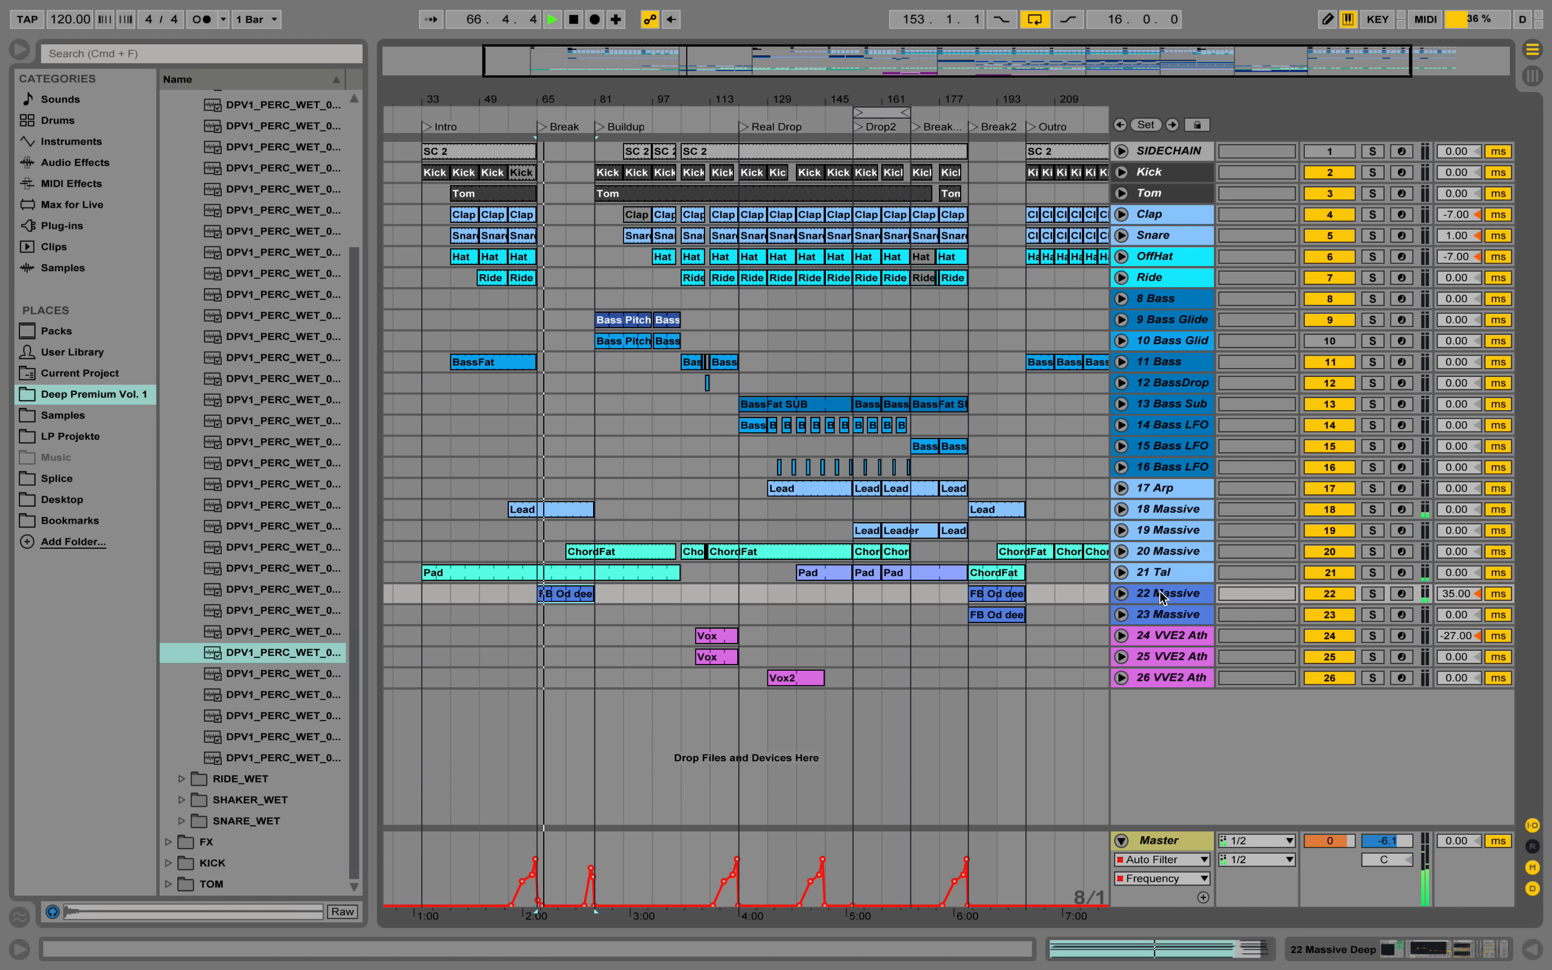
Soften the Master Auto Filter frequency drop at the Break, easing from about 291 Hz after bar 65 to its minimum past bar 67.
left_click_drag(535, 99, 537, 262)
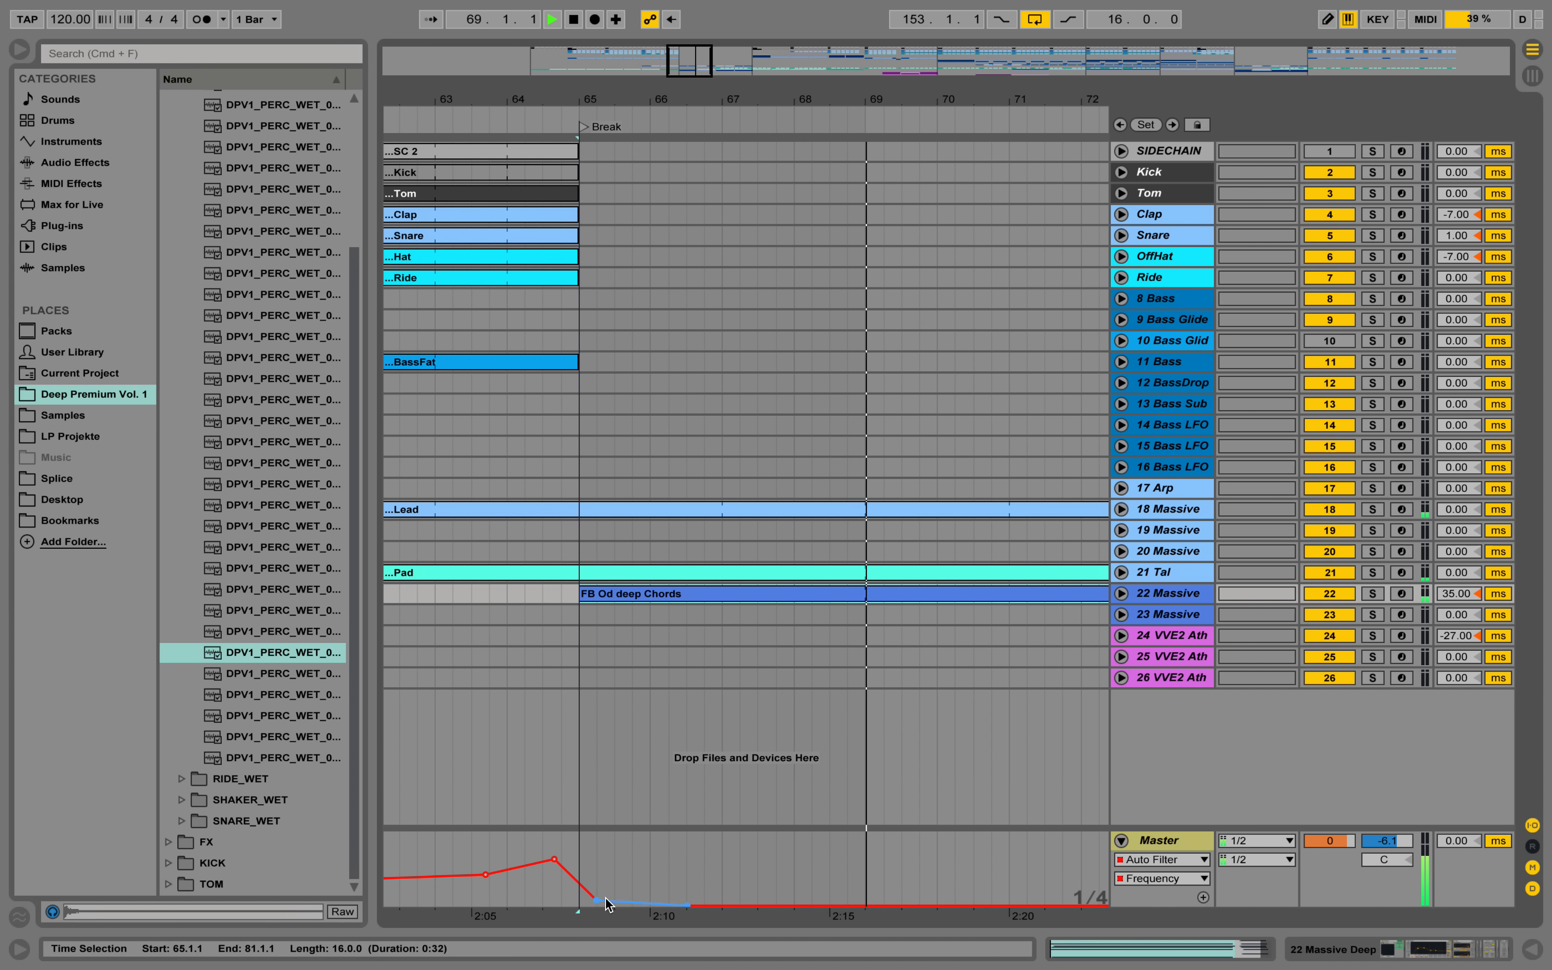
left_click_drag(597, 906, 632, 879)
left_click(752, 905)
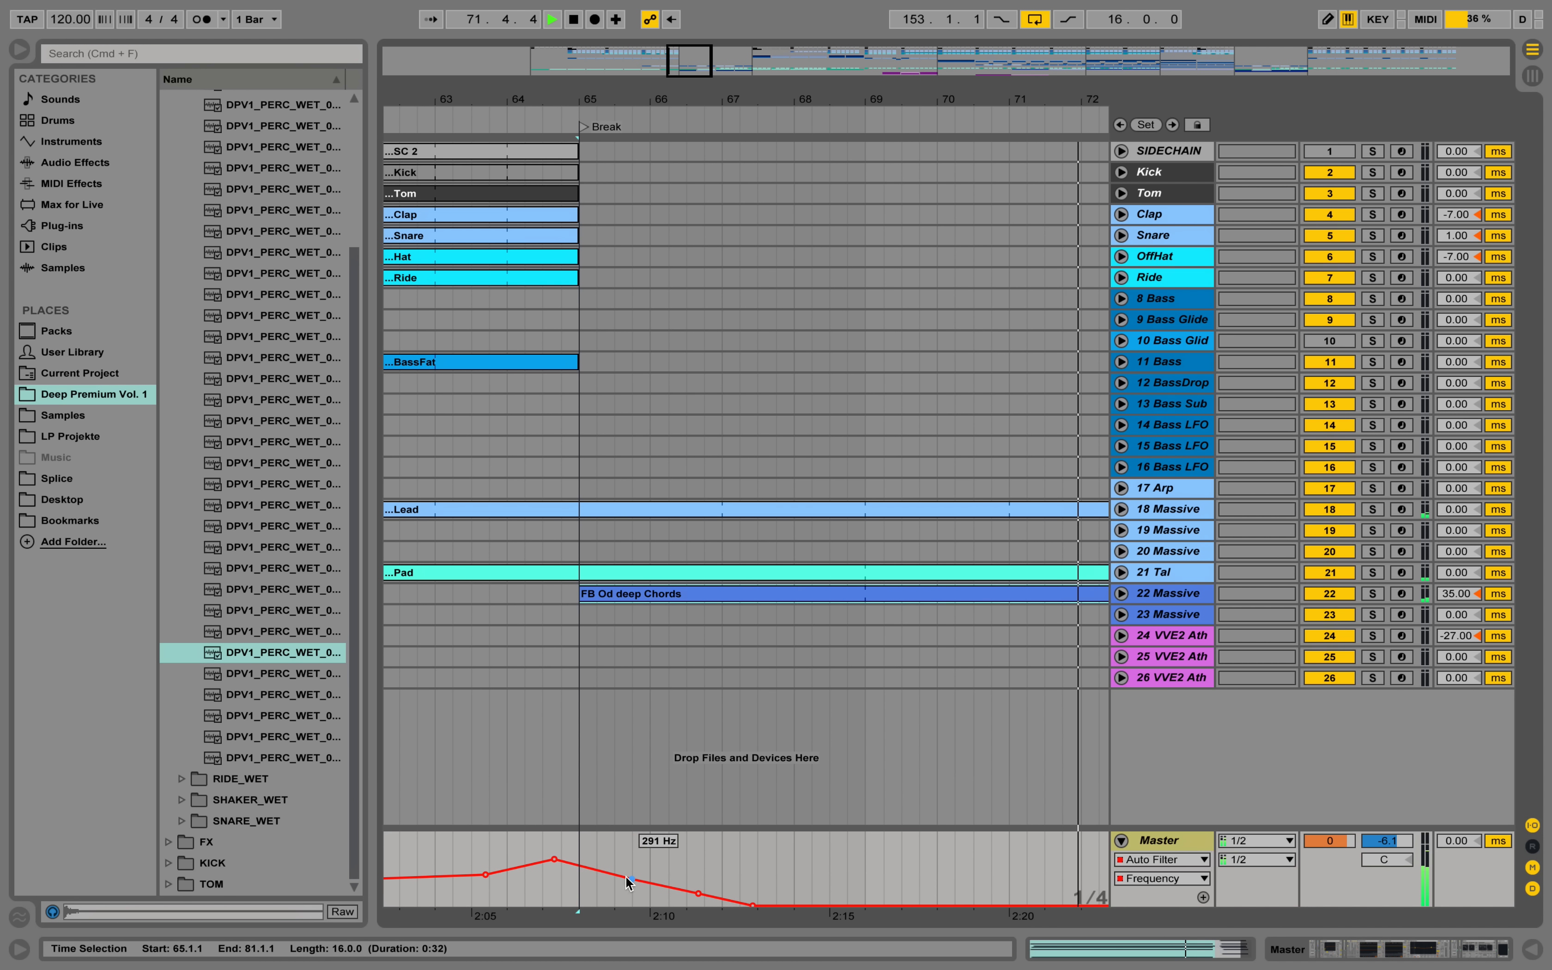
Play the passage into the Break and move the Master filter's first falling point down and back to bar 65.
left_click_drag(481, 97, 481, 68)
left_click(403, 112)
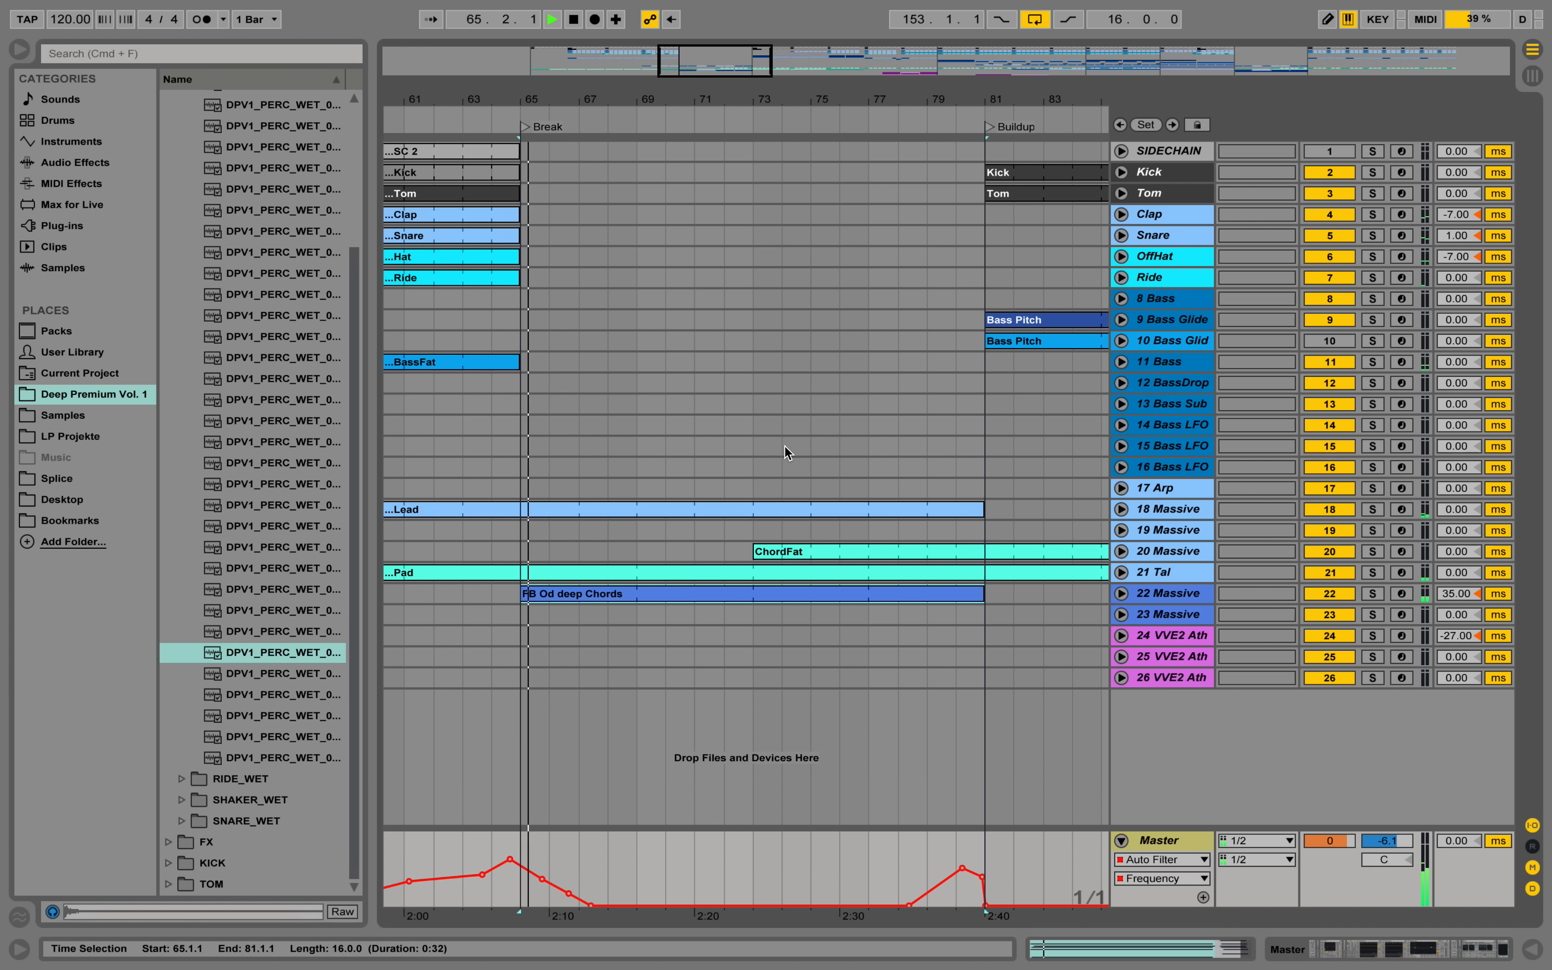
mouse_move(542, 878)
mouse_move(542, 878)
left_mouse_down()
mouse_move(509, 865)
mouse_move(559, 899)
mouse_move(523, 887)
left_mouse_up()
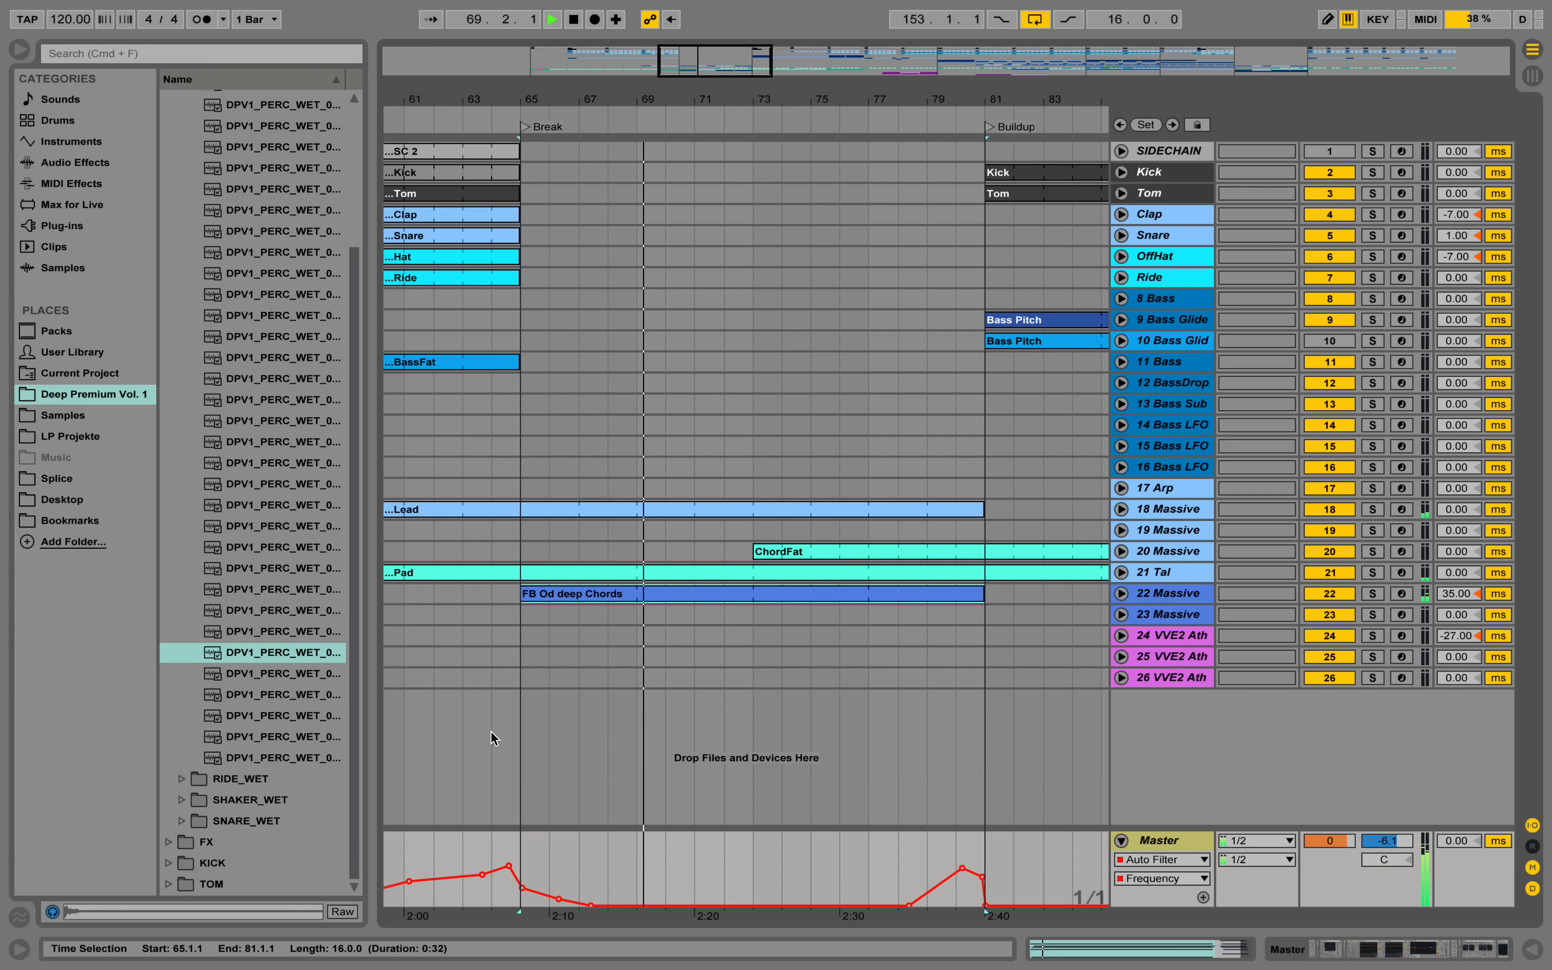
Raise the Master filter frequency point at bar 65 and nudge the next point near bar 66 while replaying the Break's start.
left_click(493, 114)
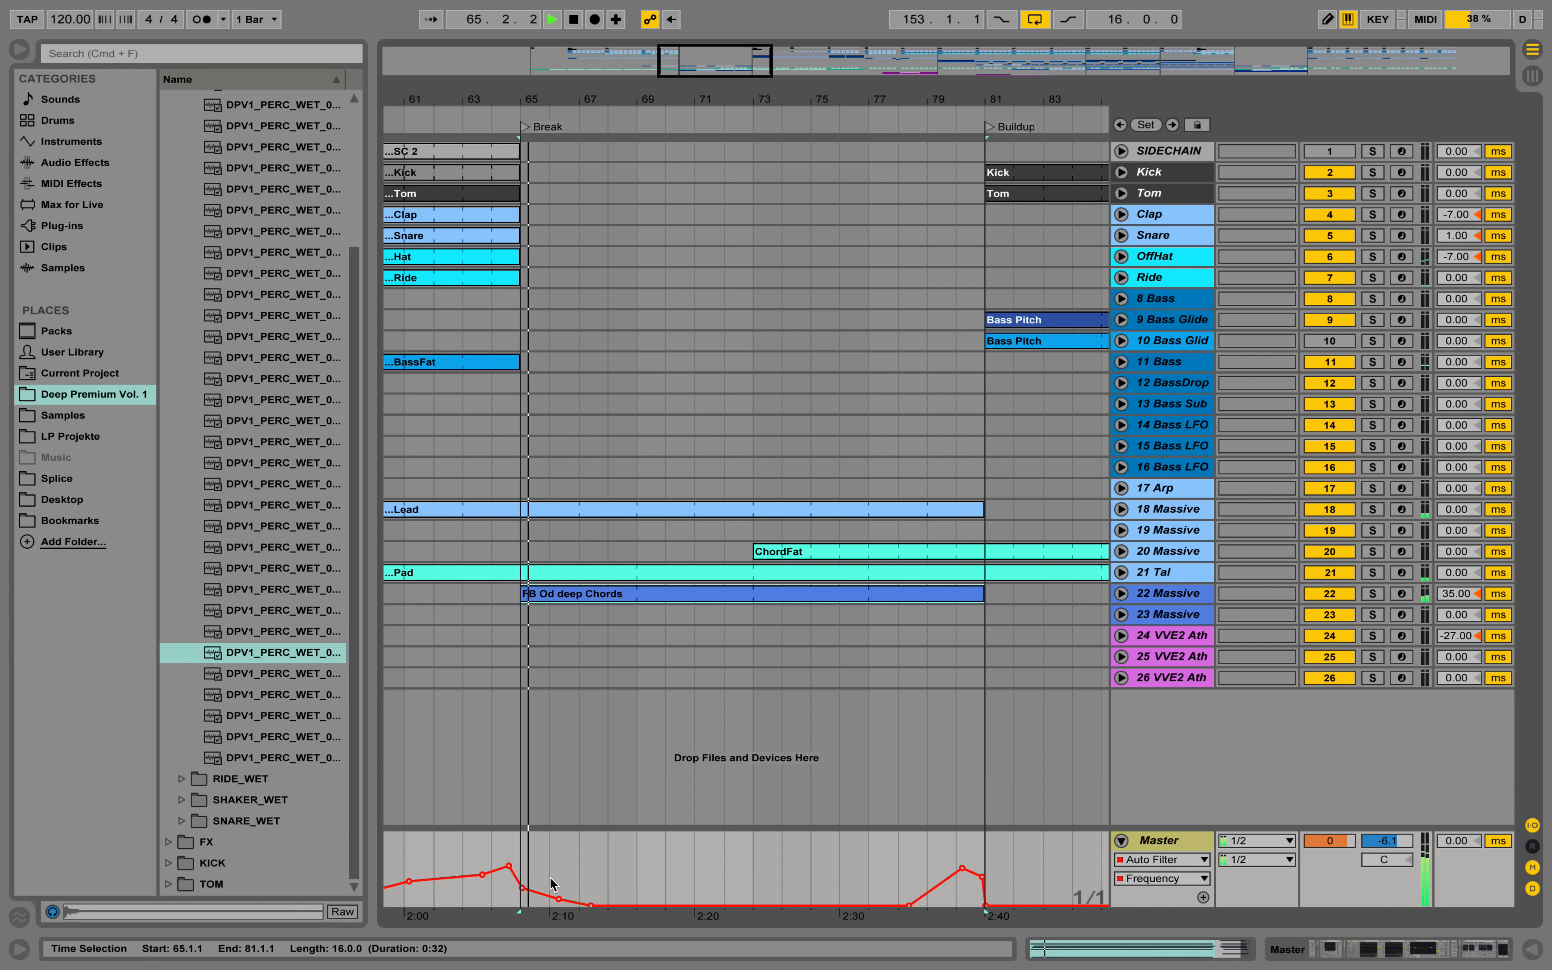
key("space")
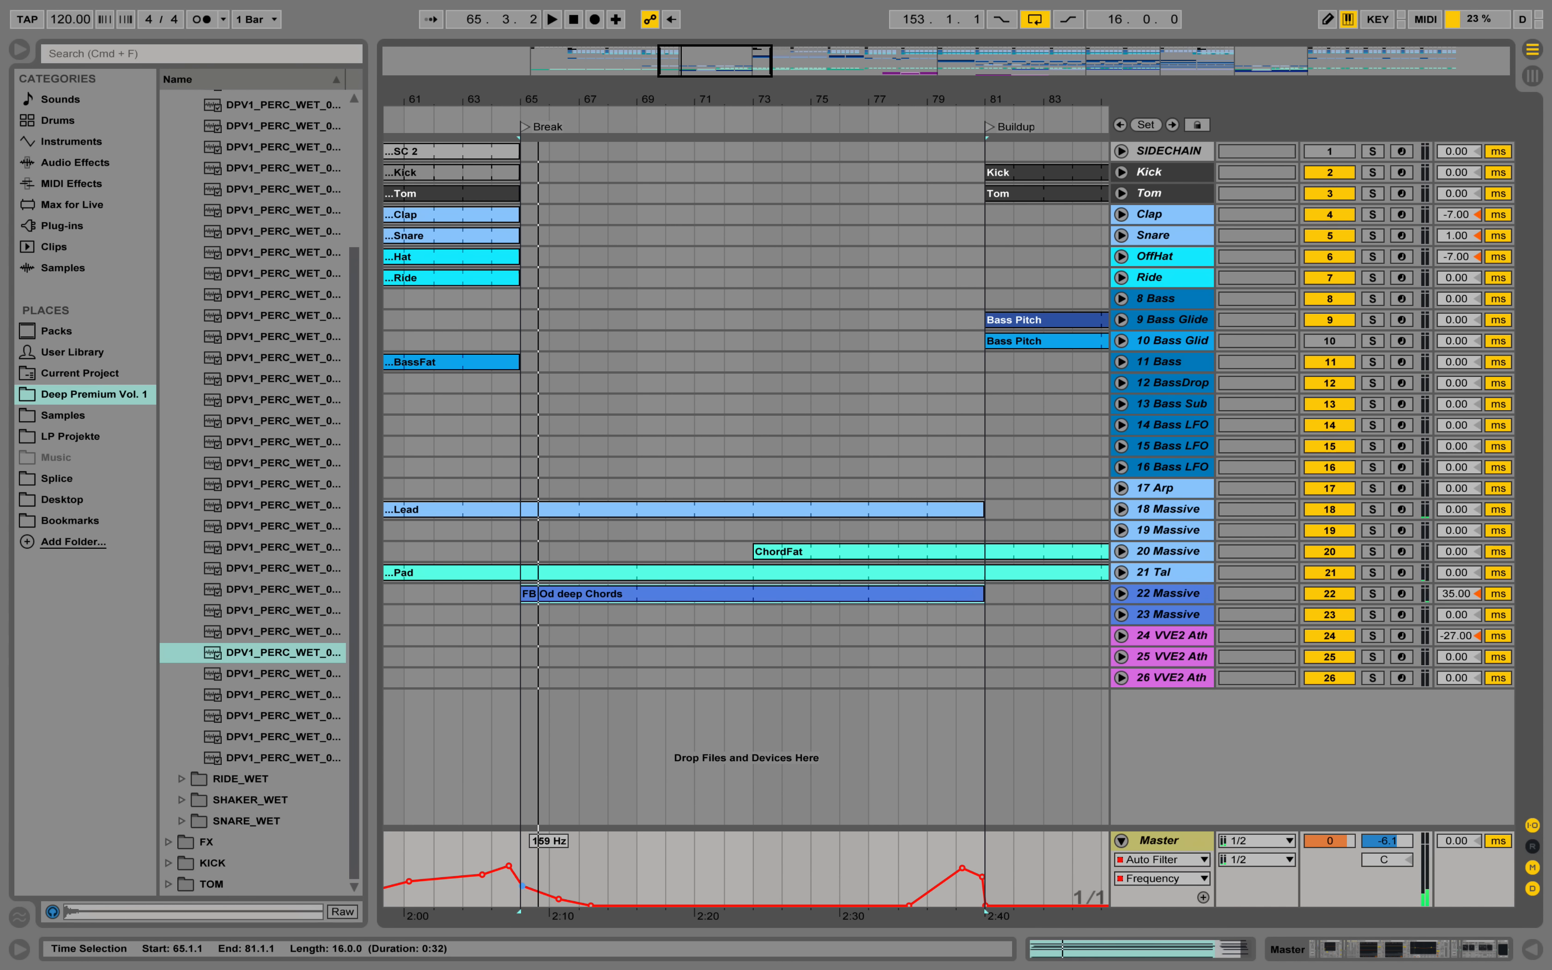
key("space")
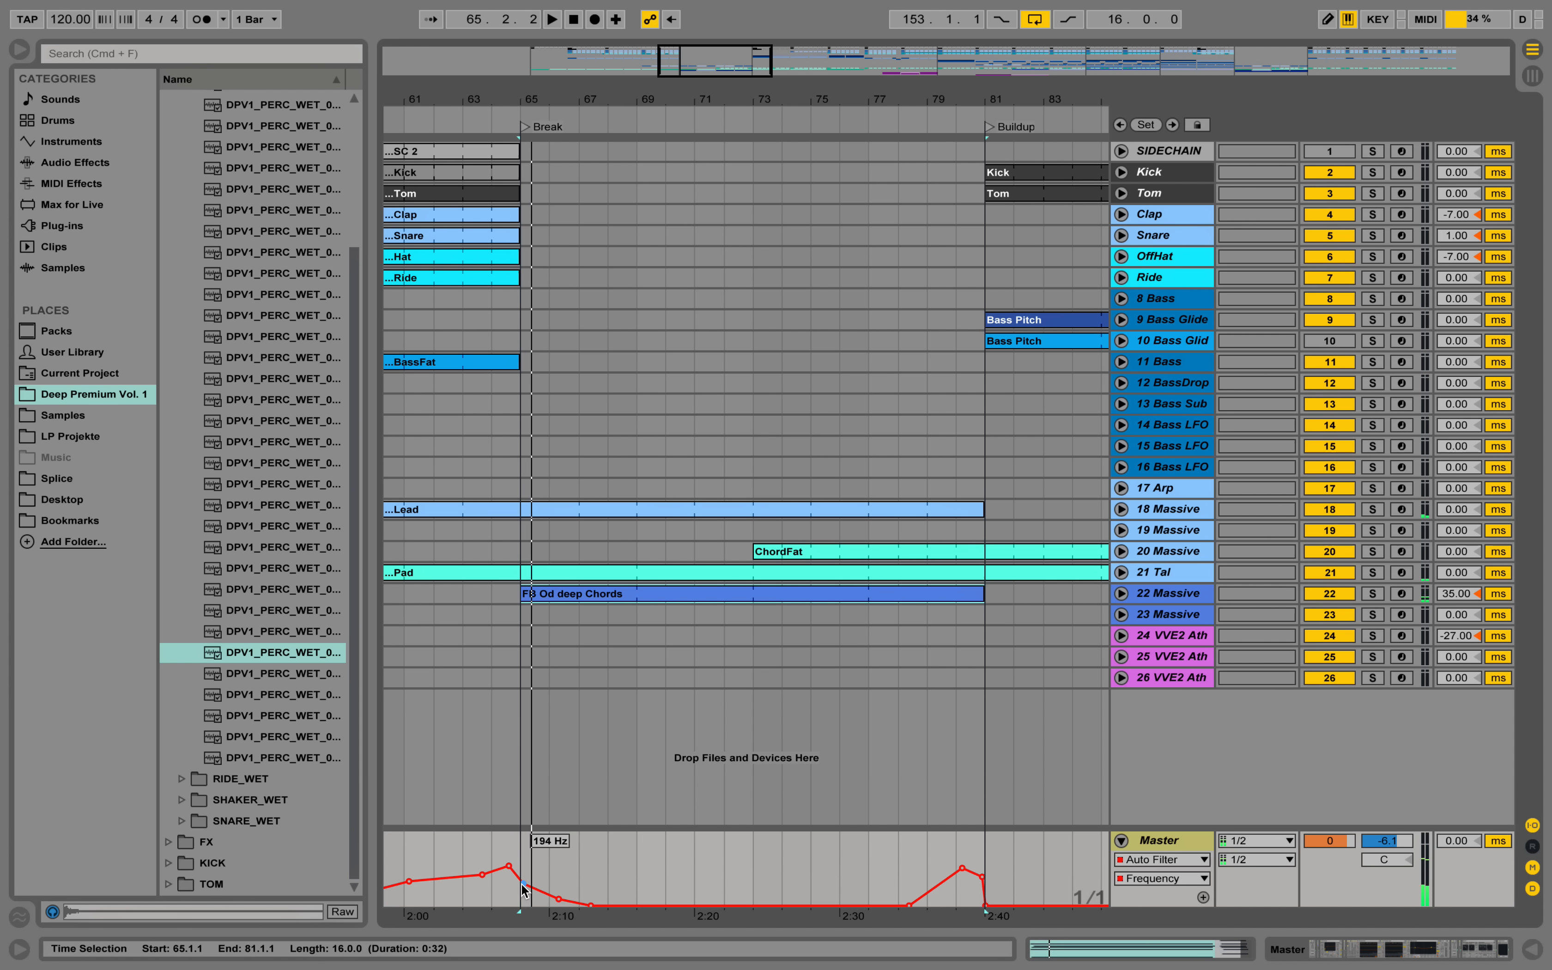
key("space")
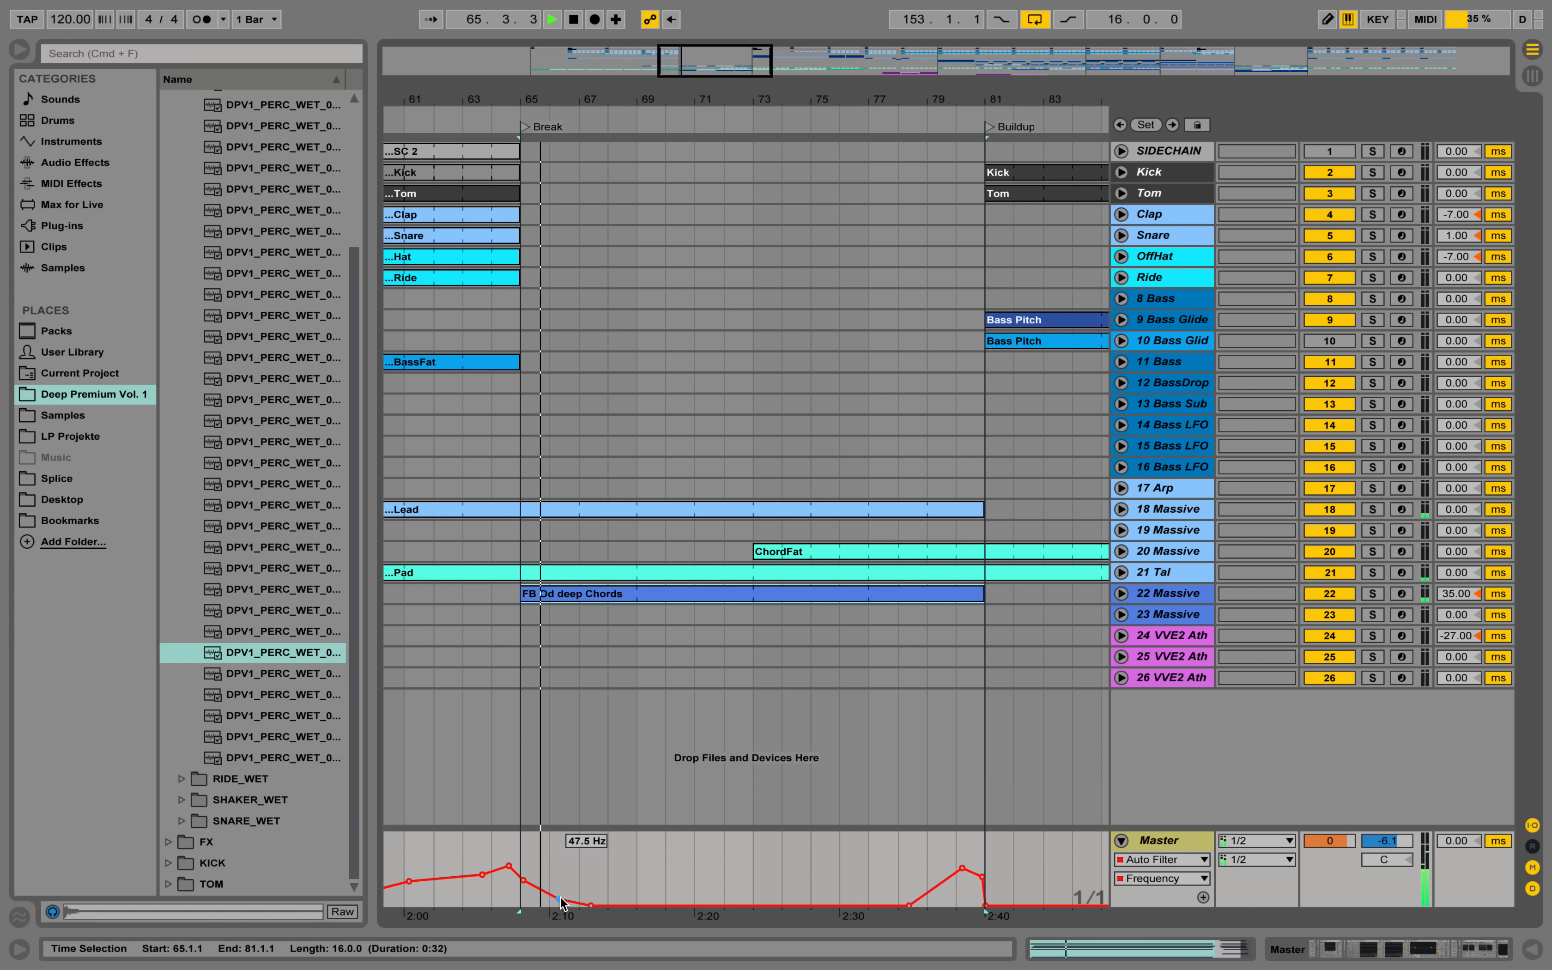
key("space")
key("space")
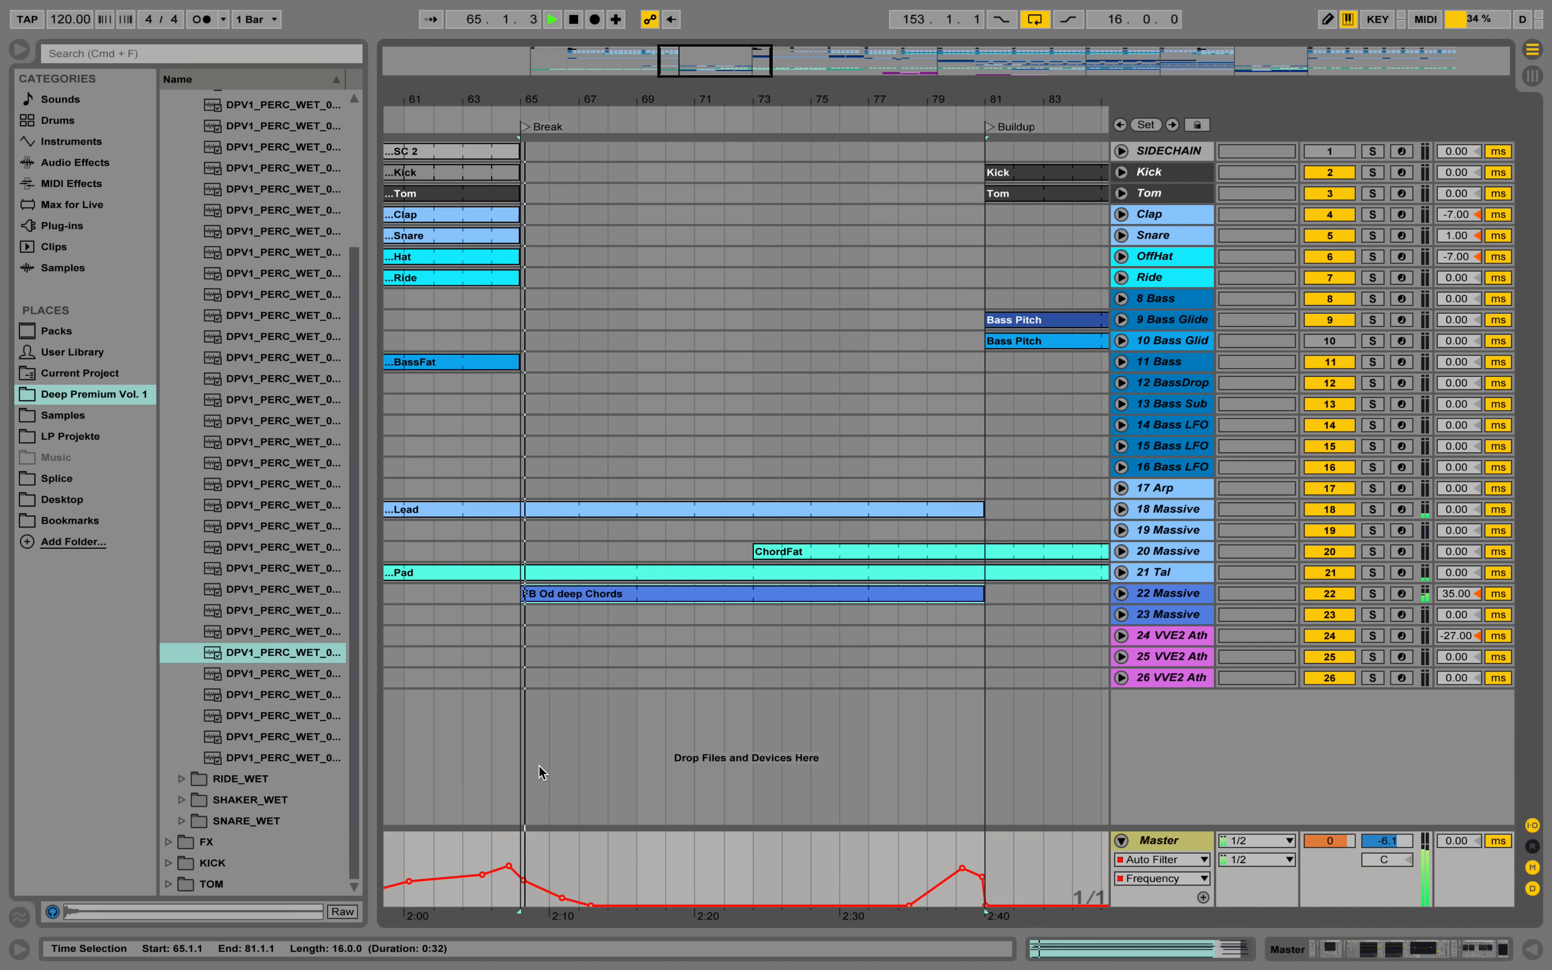
Play from bar 64 through the Break into the Buildup to check the reworked filter transitions.
left_click(489, 107)
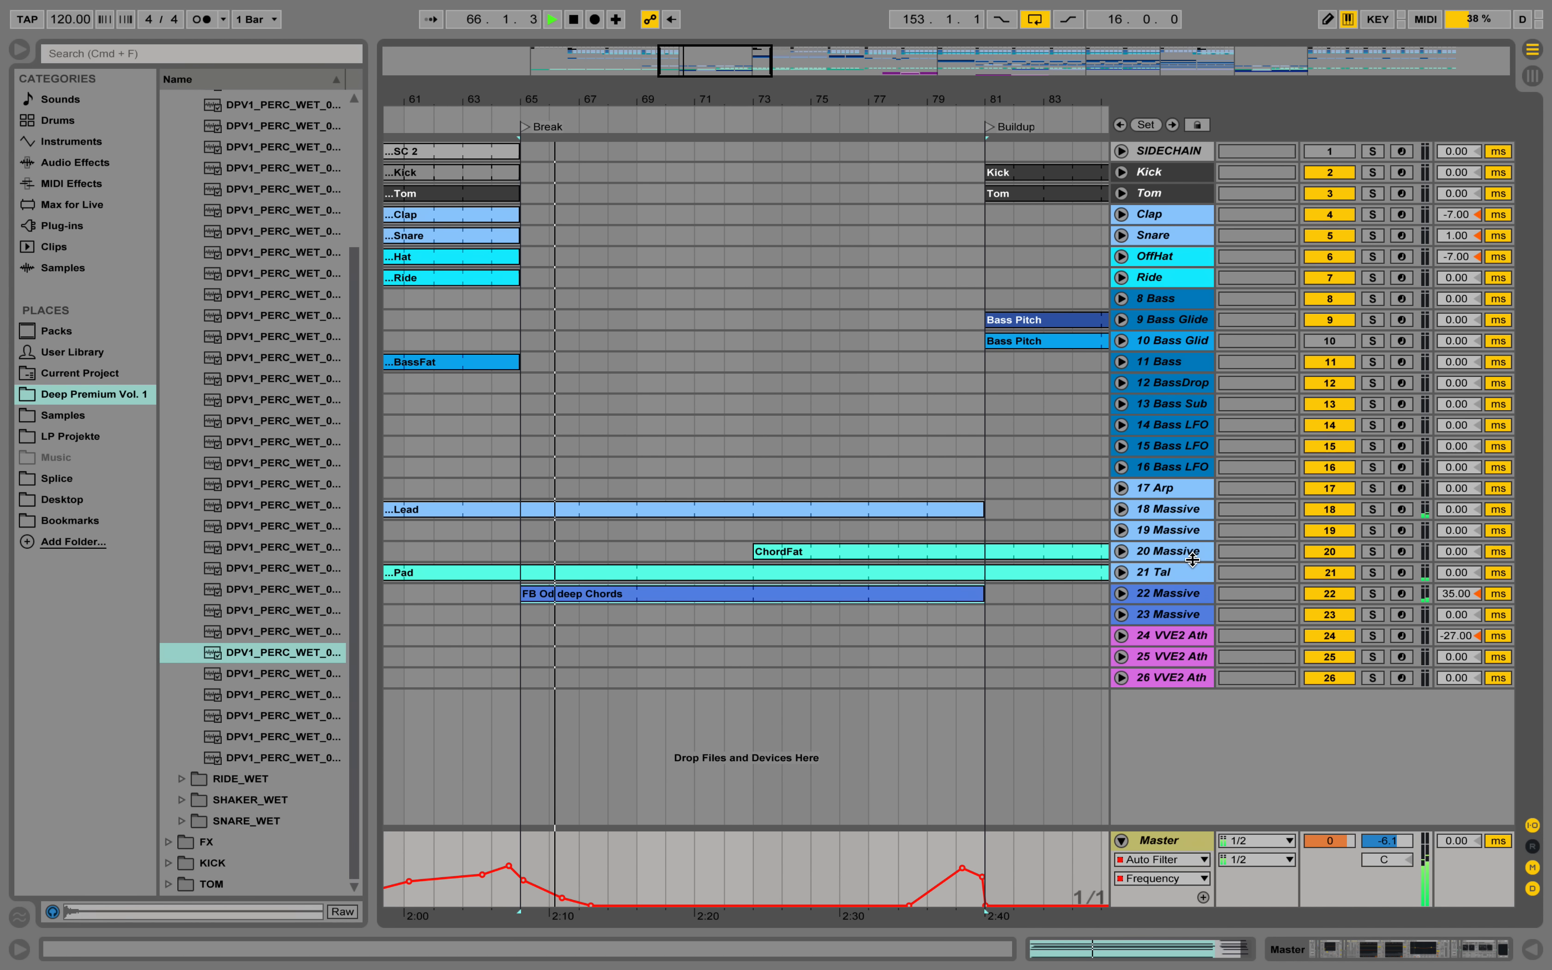
left_click_drag(841, 98, 839, 54)
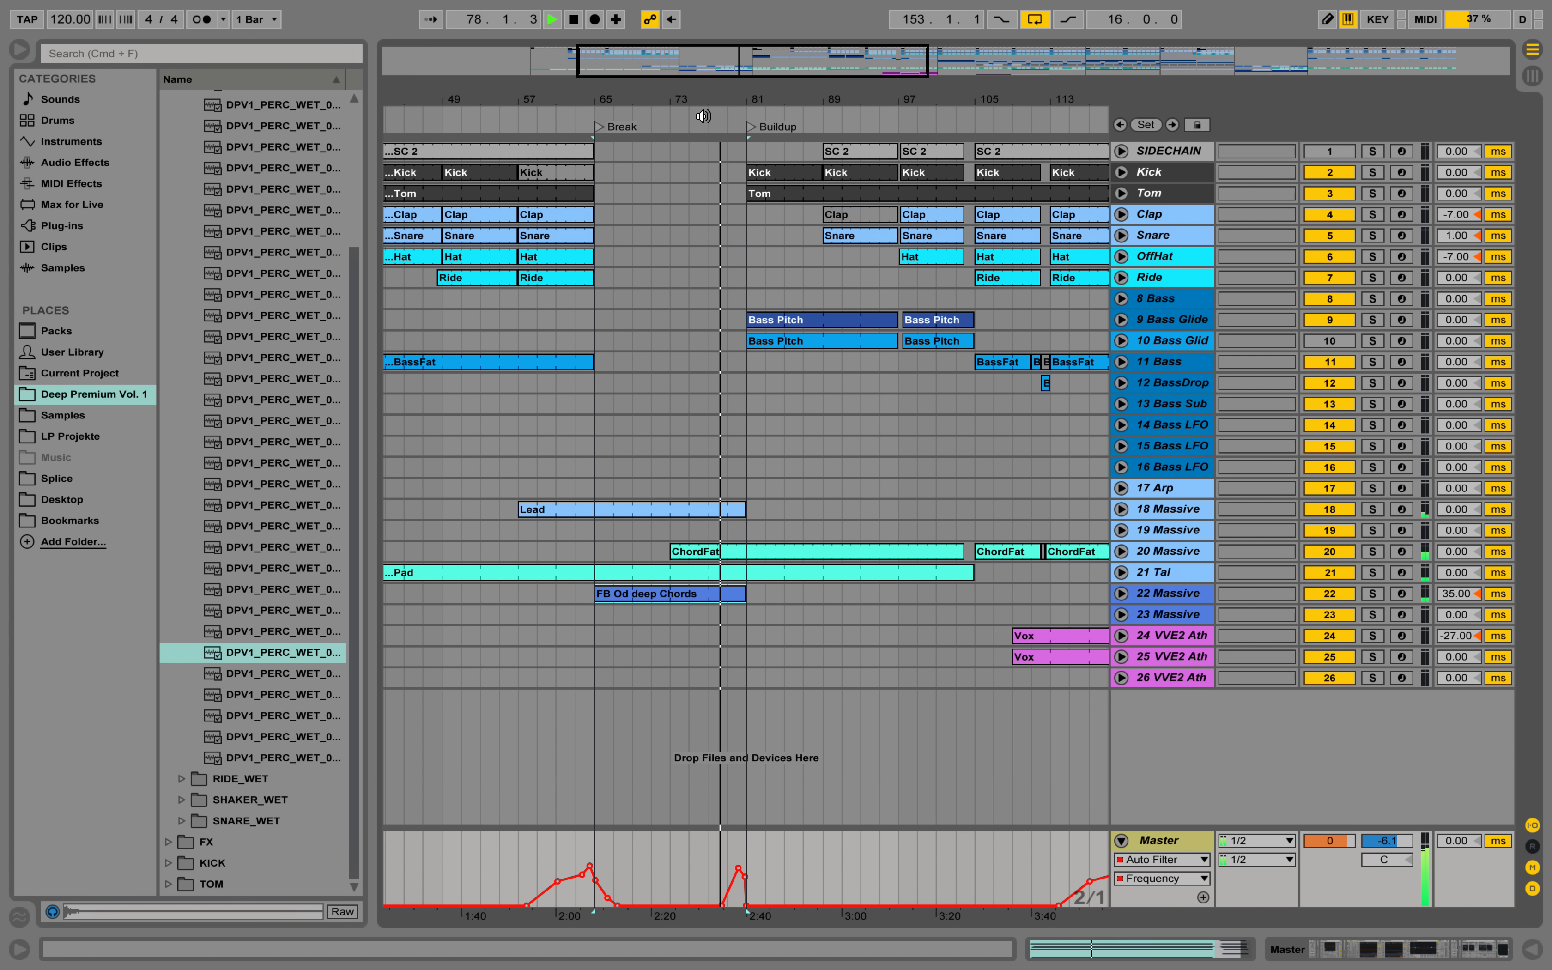
left_click_drag(724, 101, 682, 103)
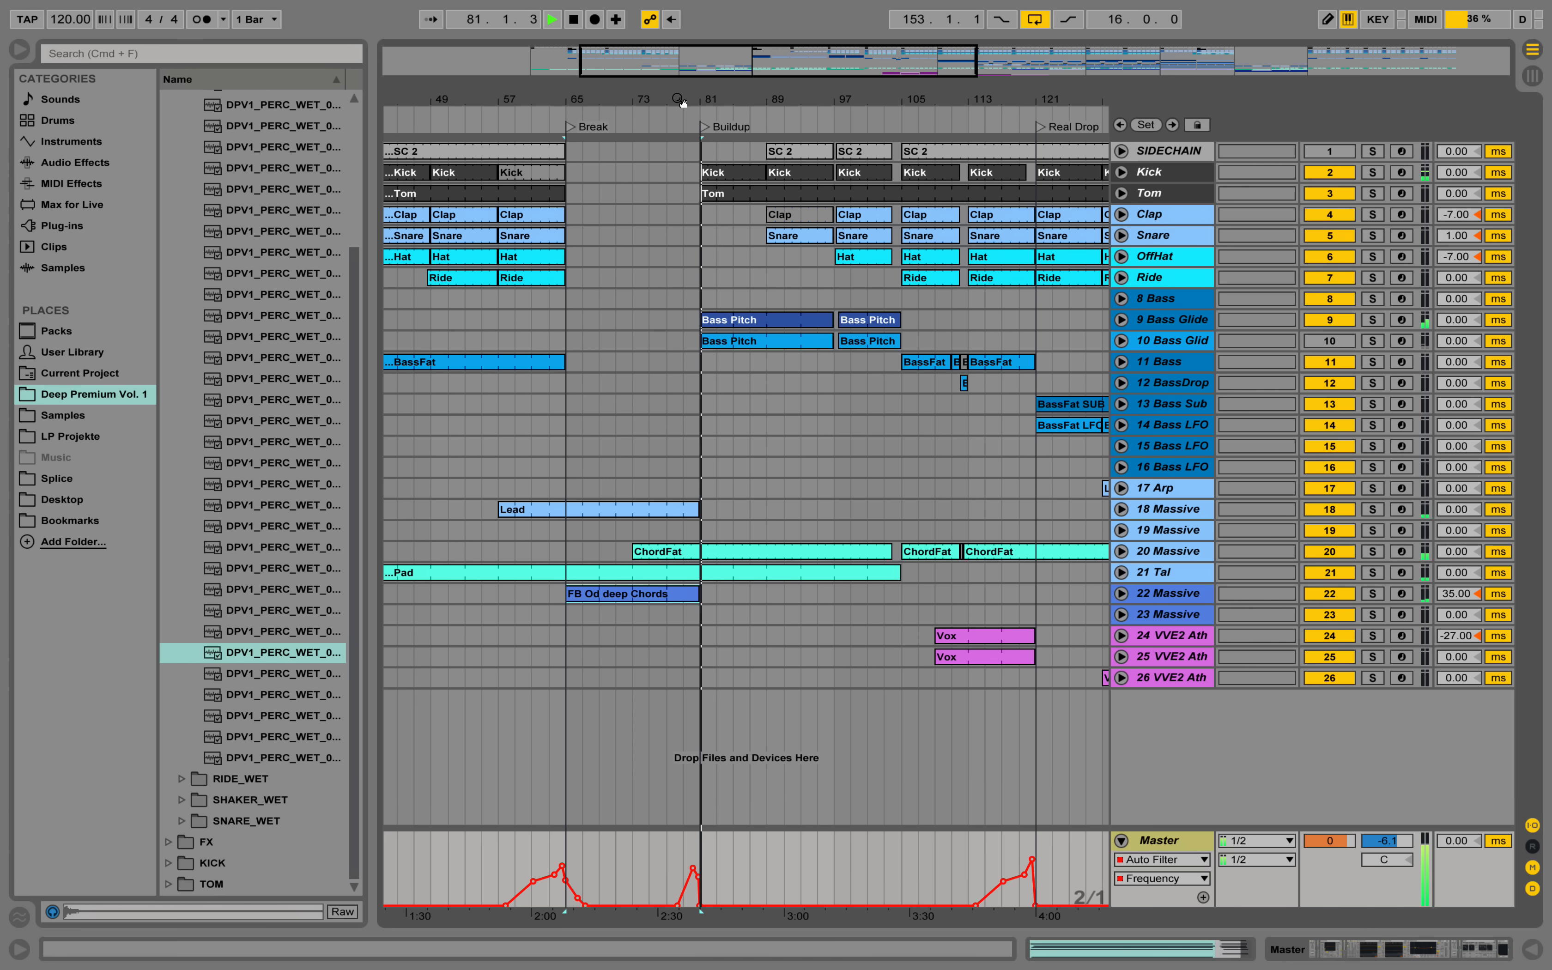
left_click_drag(681, 102, 681, 102)
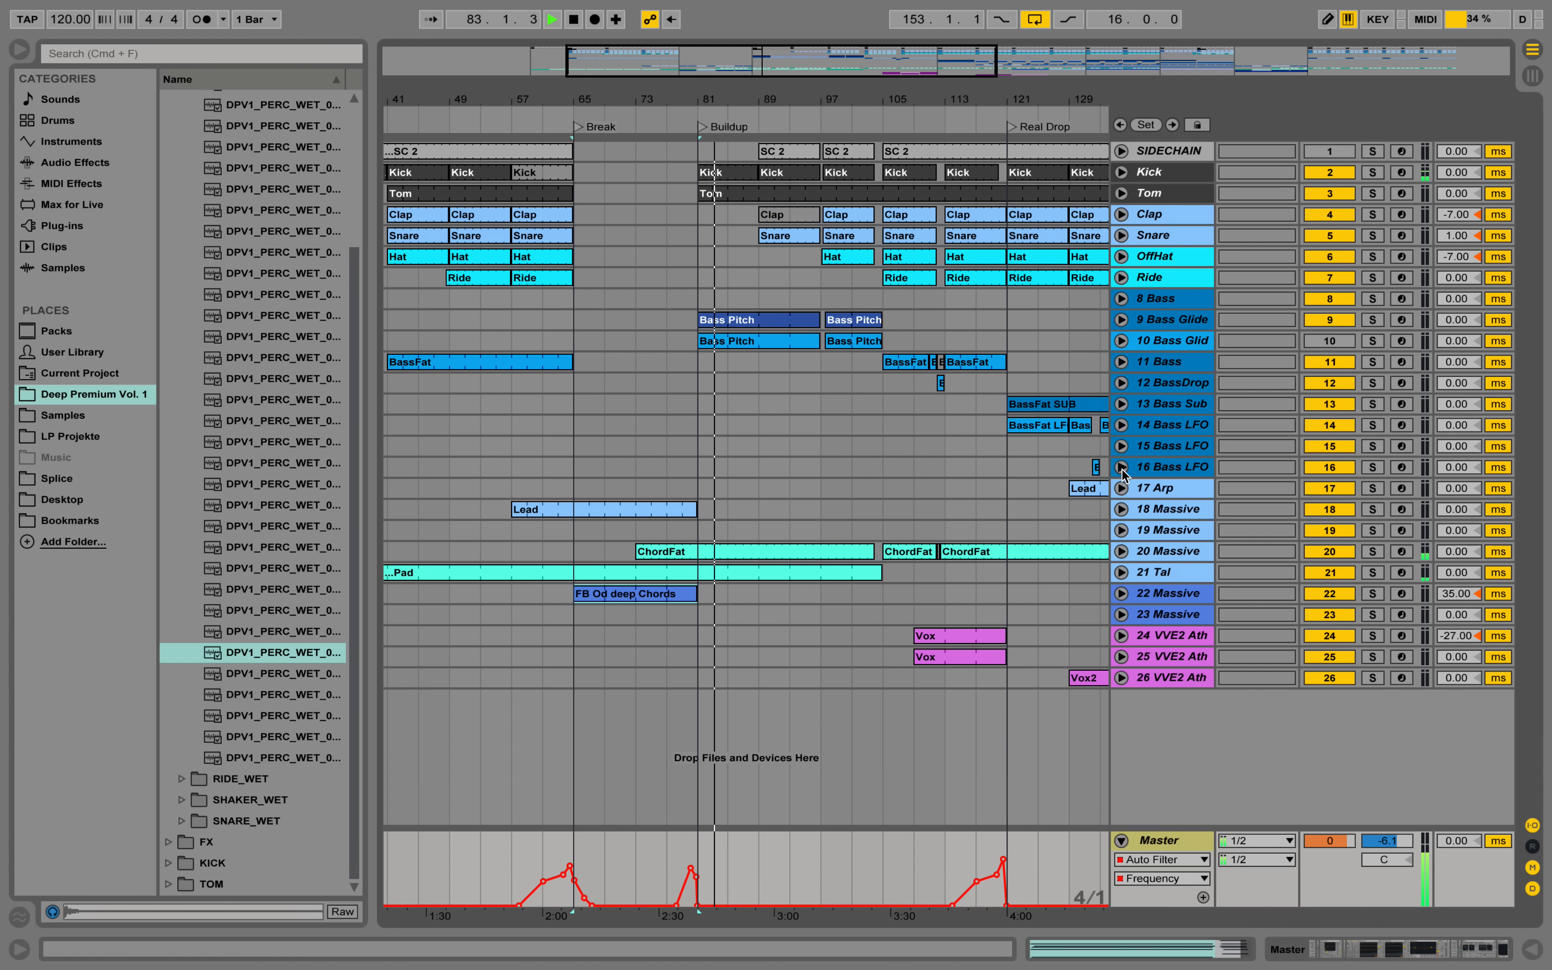
Adjust the 20 Massive track volume to about -6.6 dB during the Buildup and collapse the track.
left_click(1123, 552)
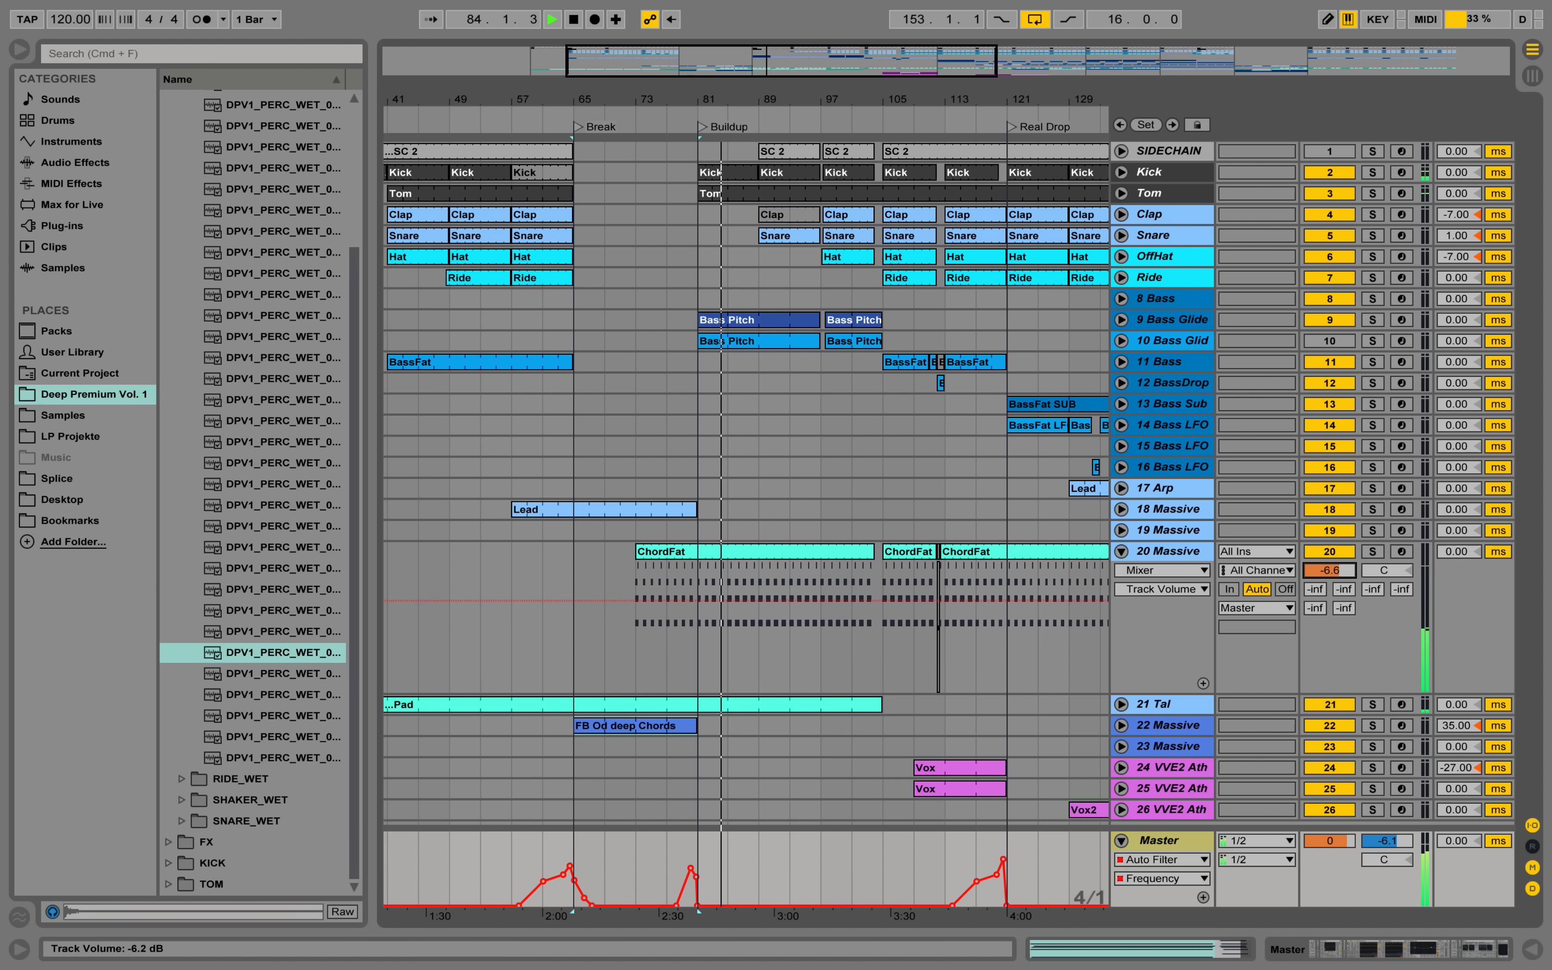
left_click(1121, 553)
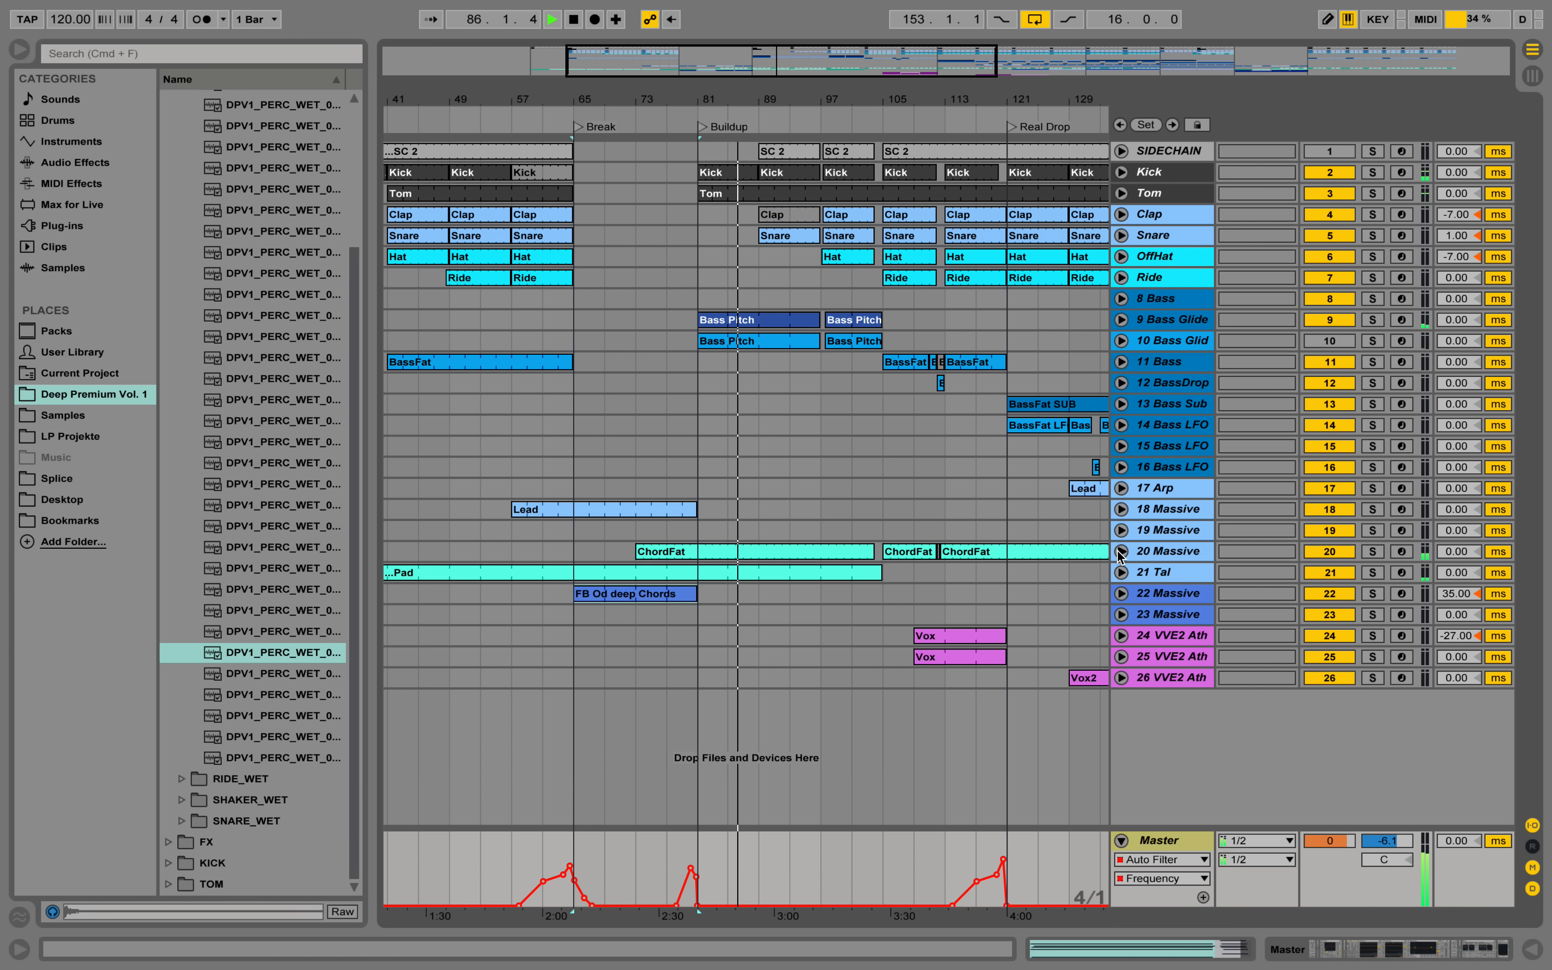
left_click_drag(862, 99, 782, 56)
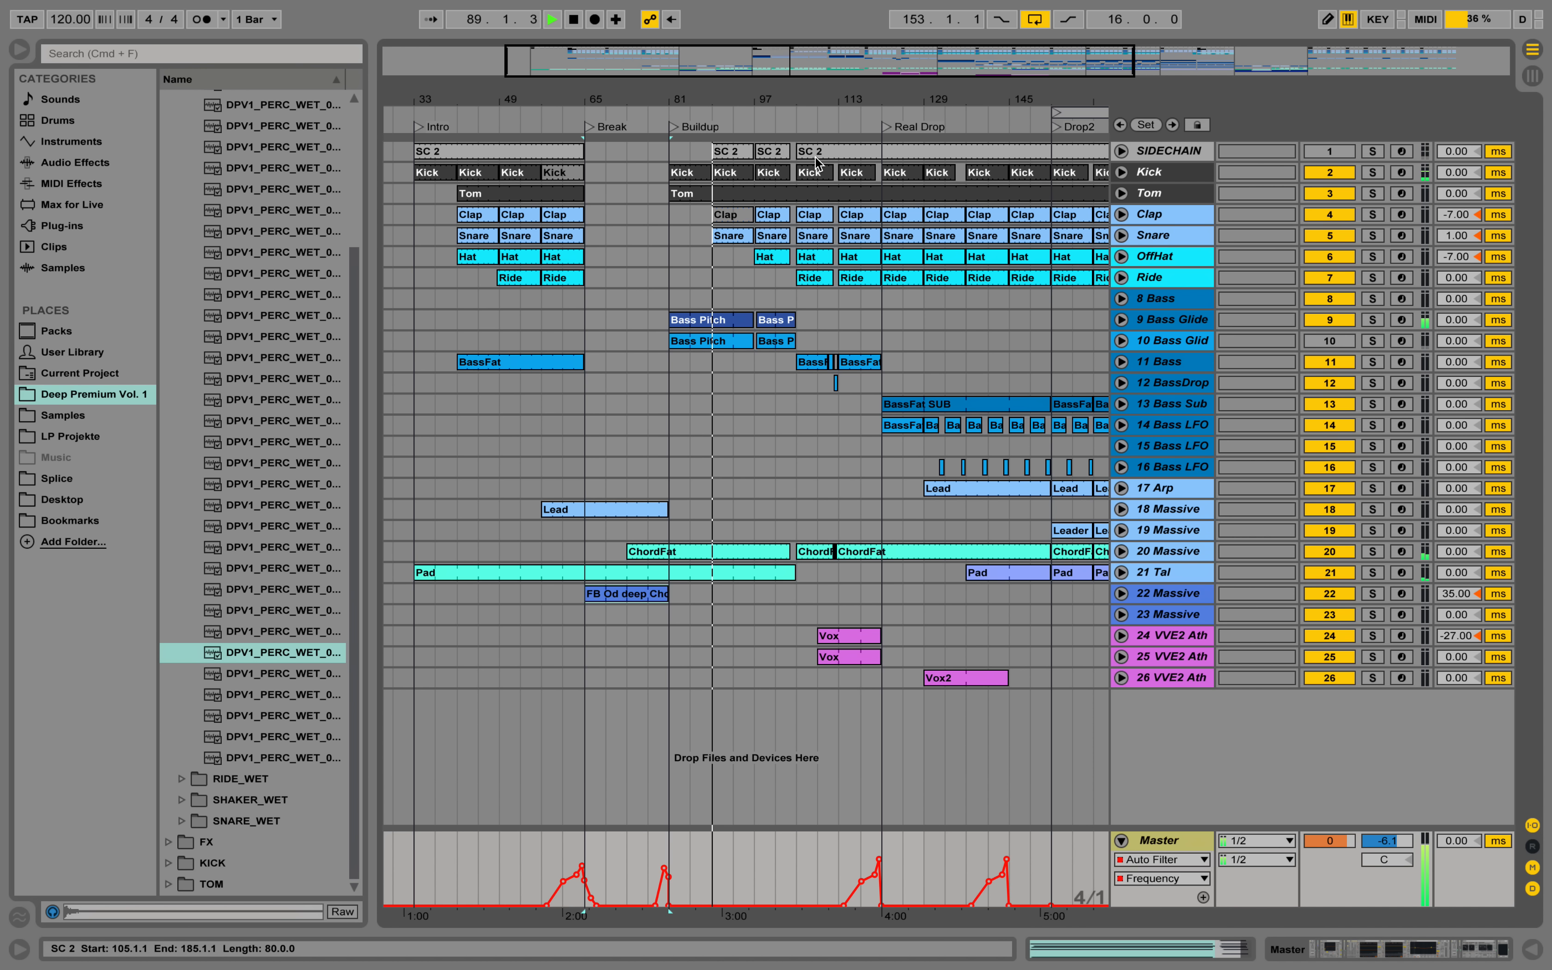
Listen through the Buildup from about bar 89 to bar 103 and check the Snare track's volume lane.
left_click_drag(803, 103, 803, 122)
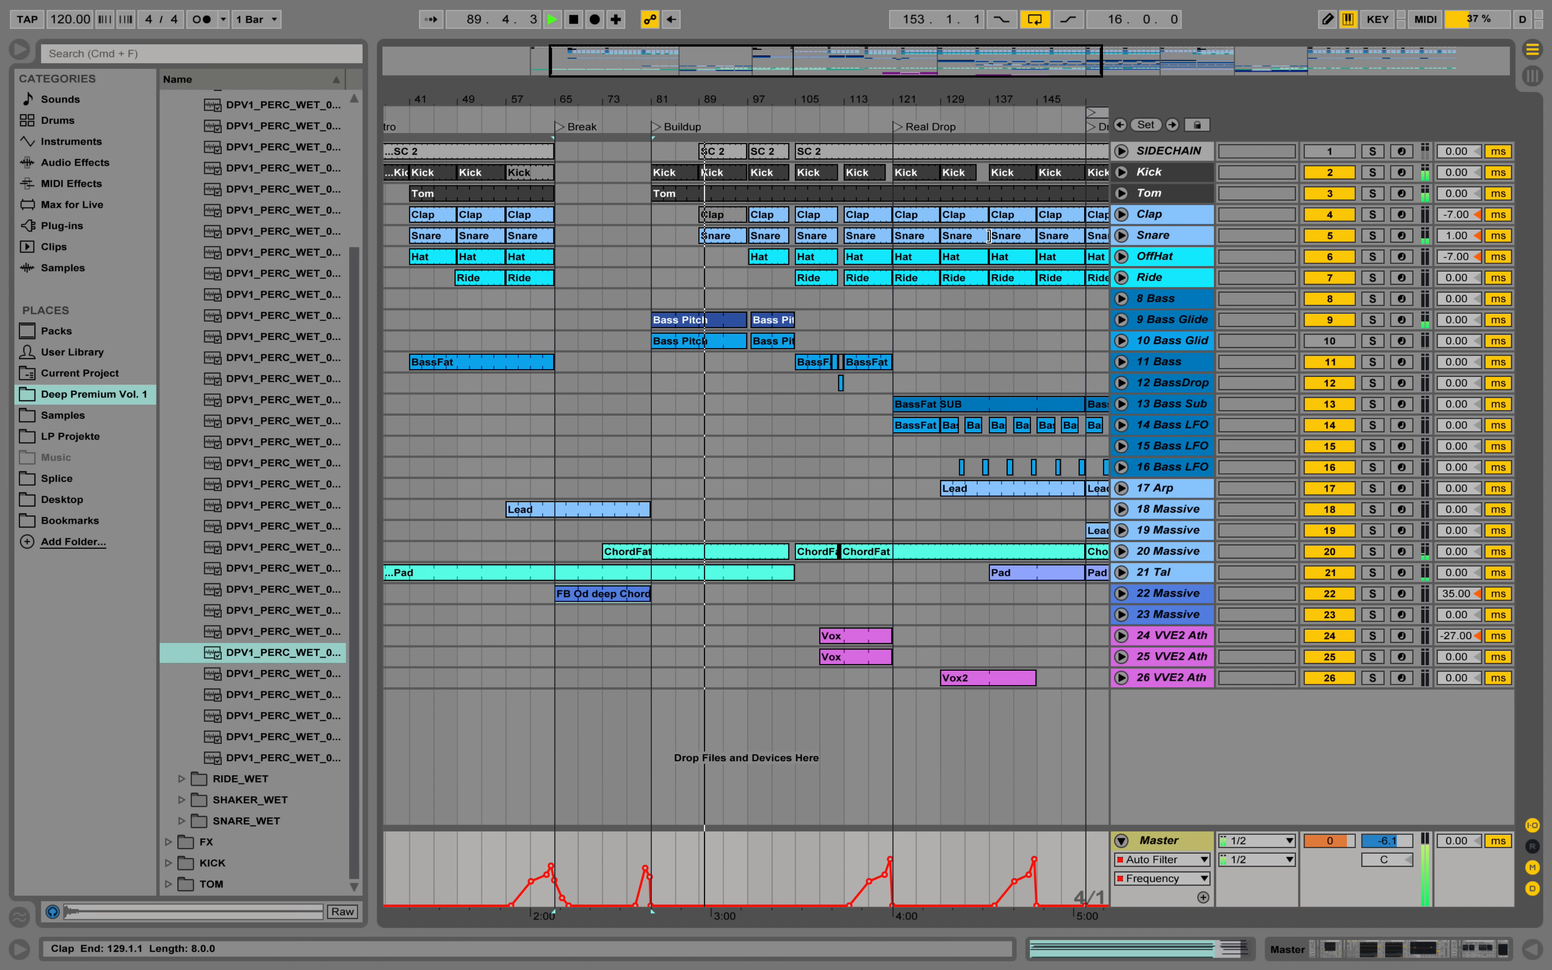
left_click(1121, 236)
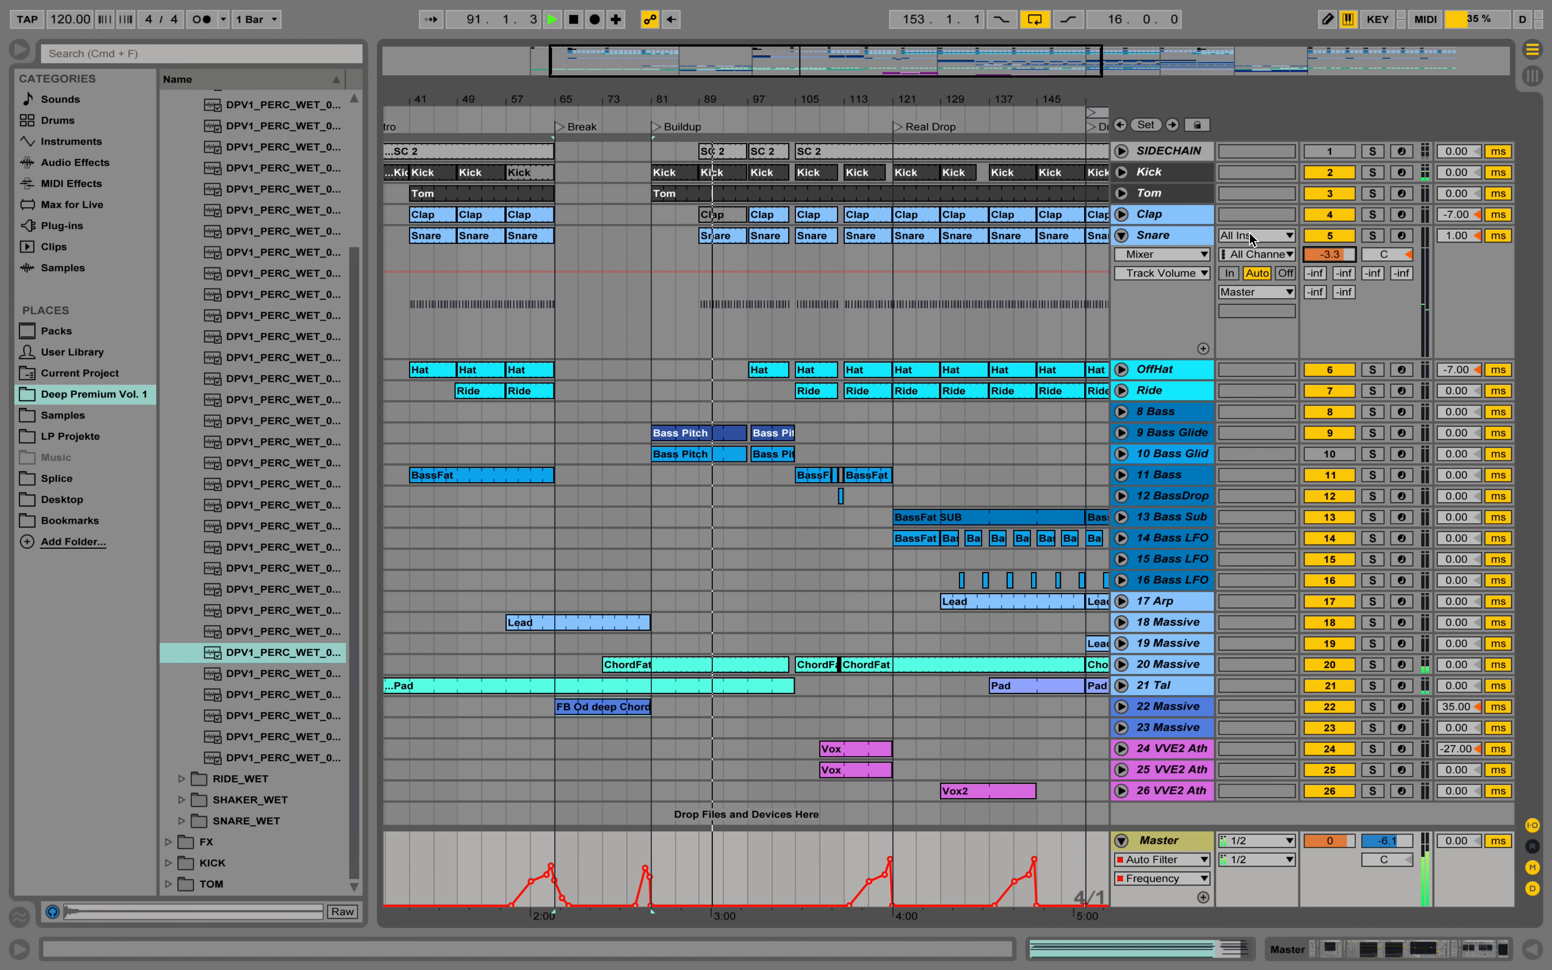
left_click(1121, 238)
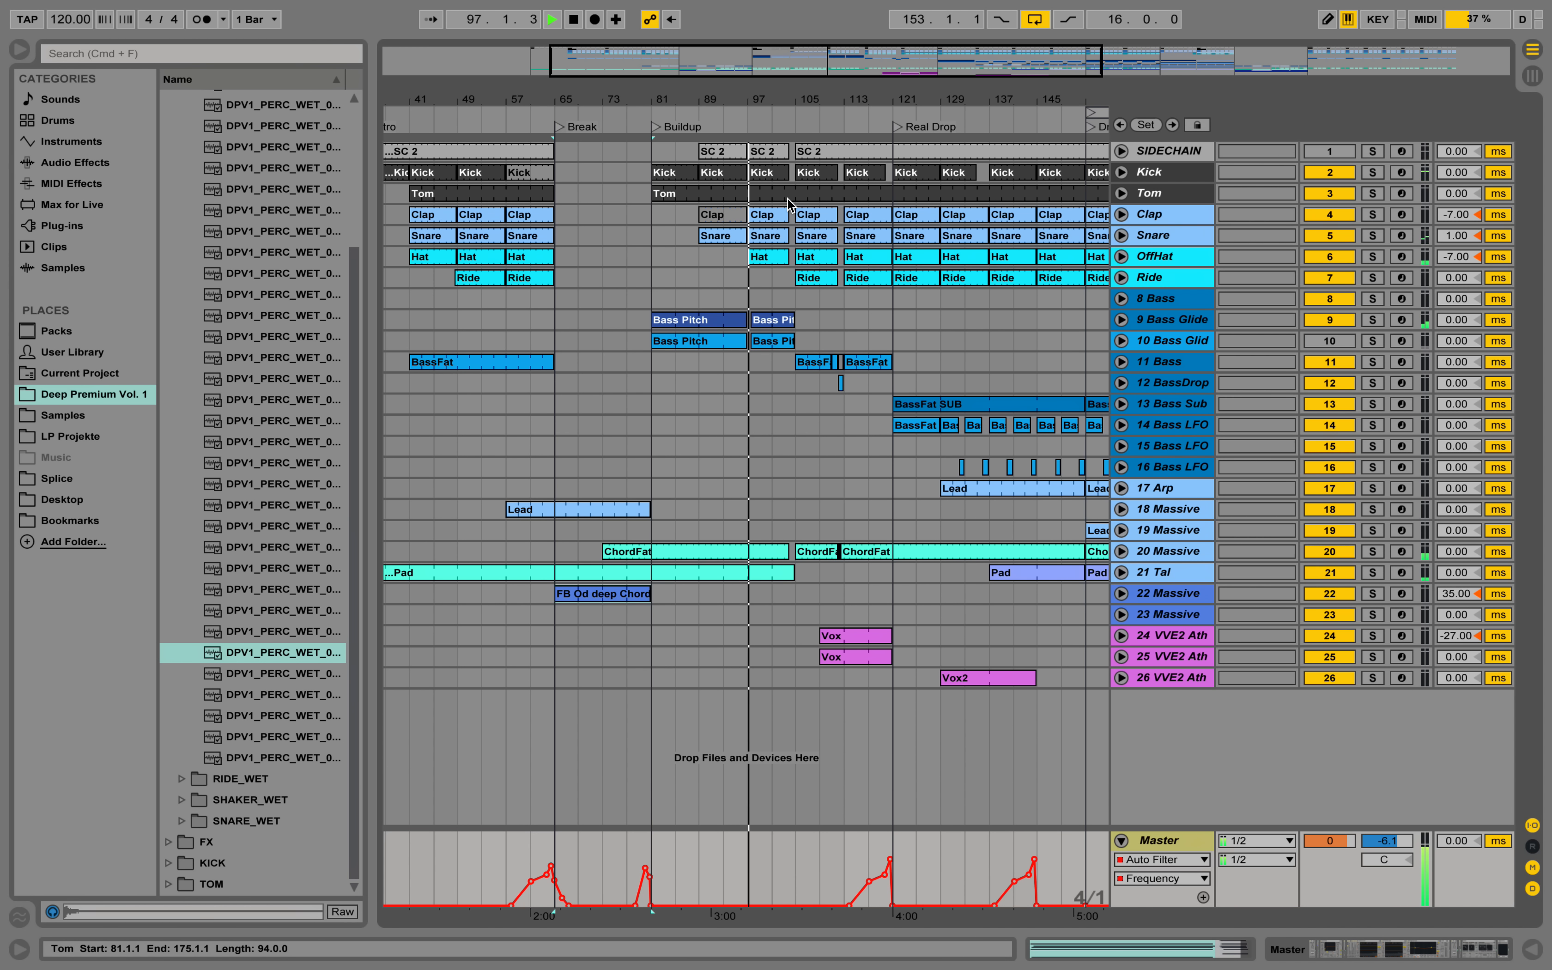
key("plus")
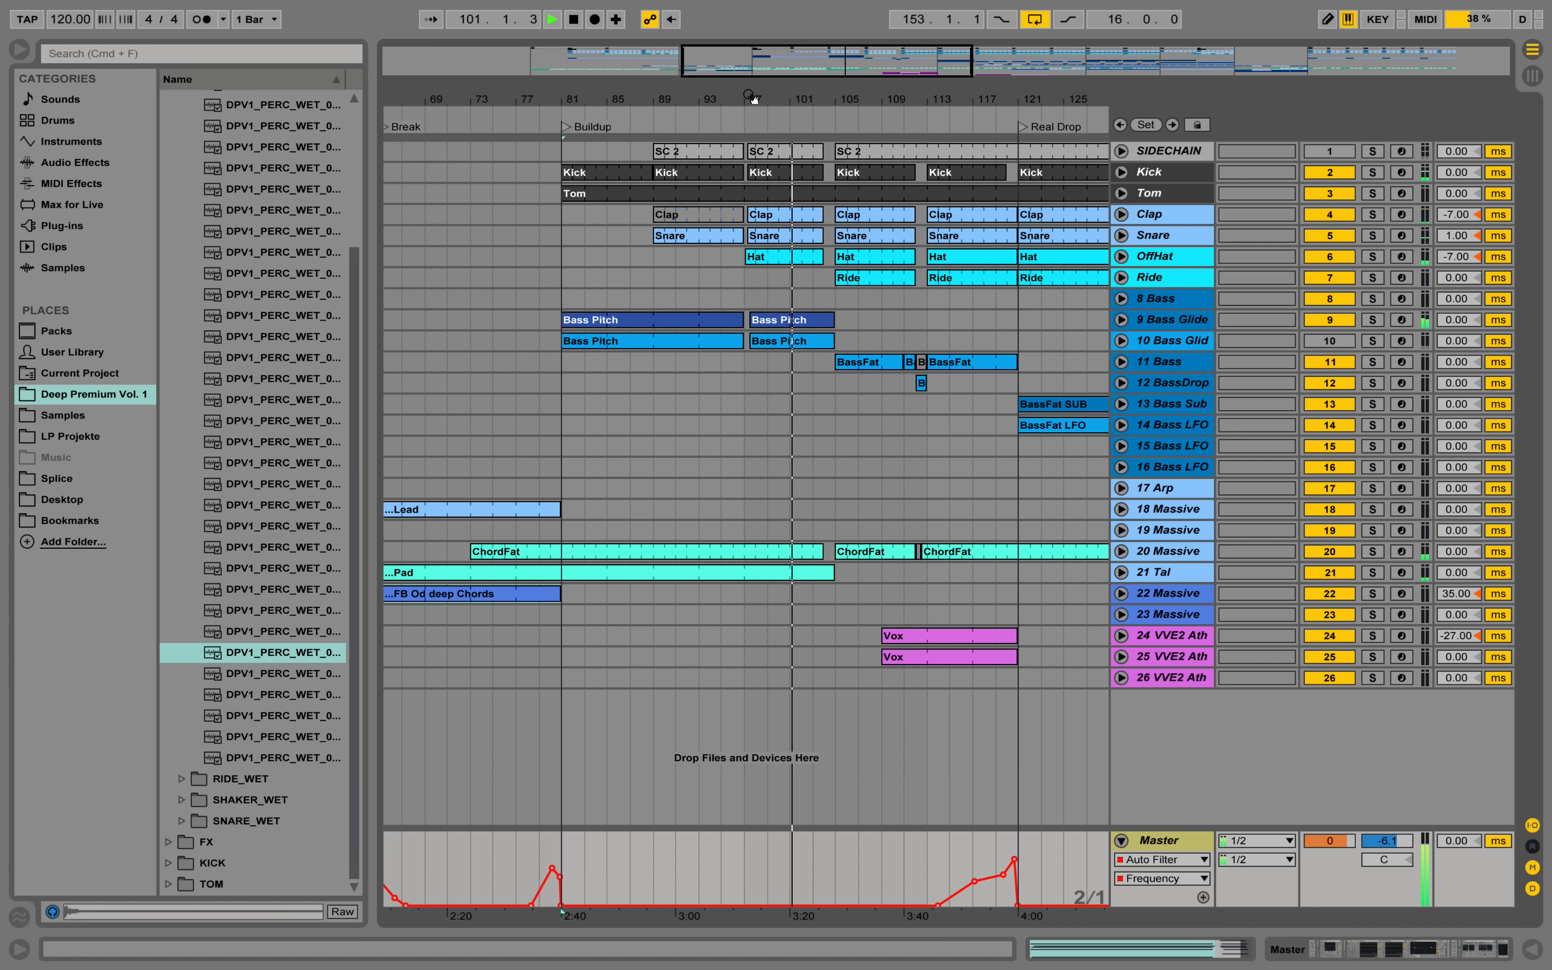
left_click_drag(912, 100, 739, 136)
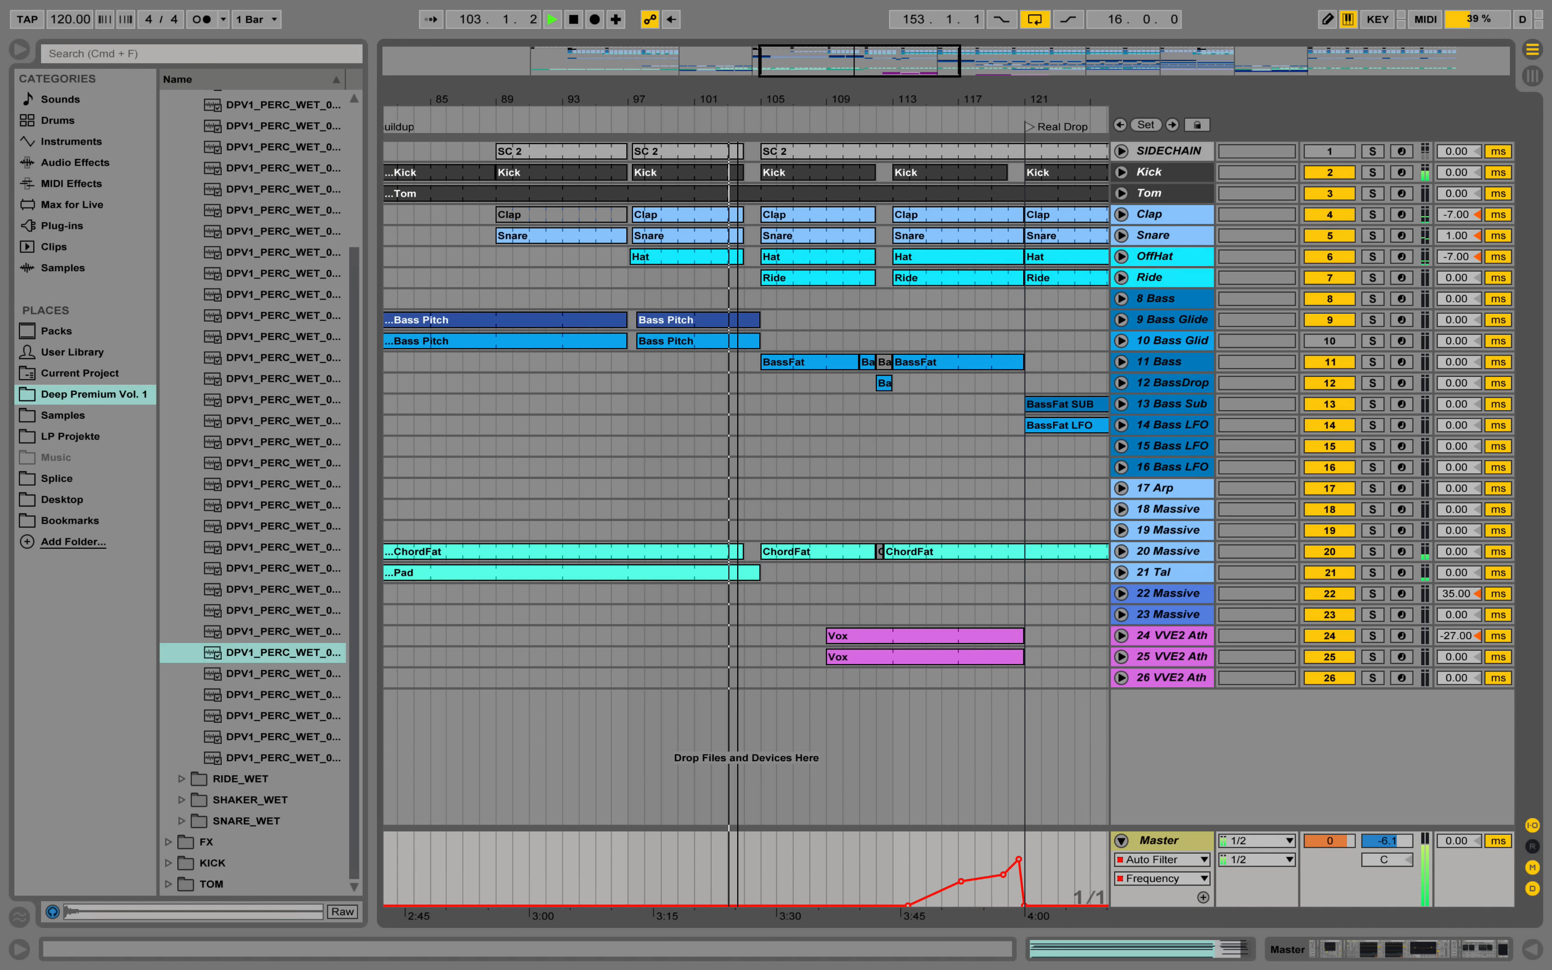
Add a Utility at the end of the 20 Massive device chain and show its Gain automation on the track.
left_click(1121, 551)
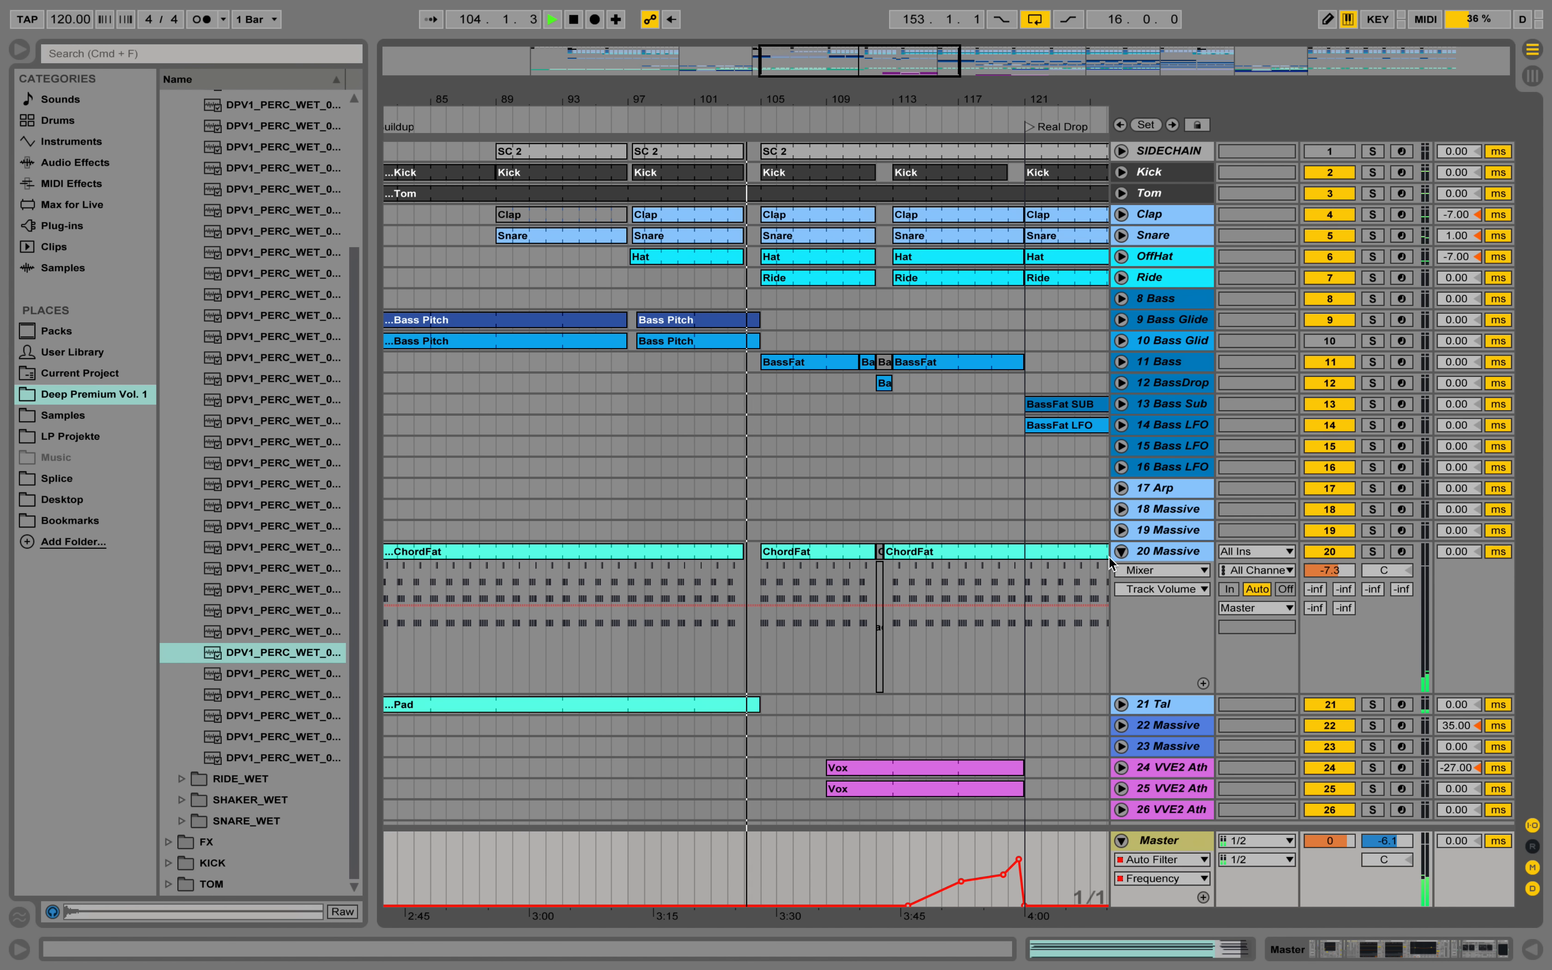
left_click(1151, 551)
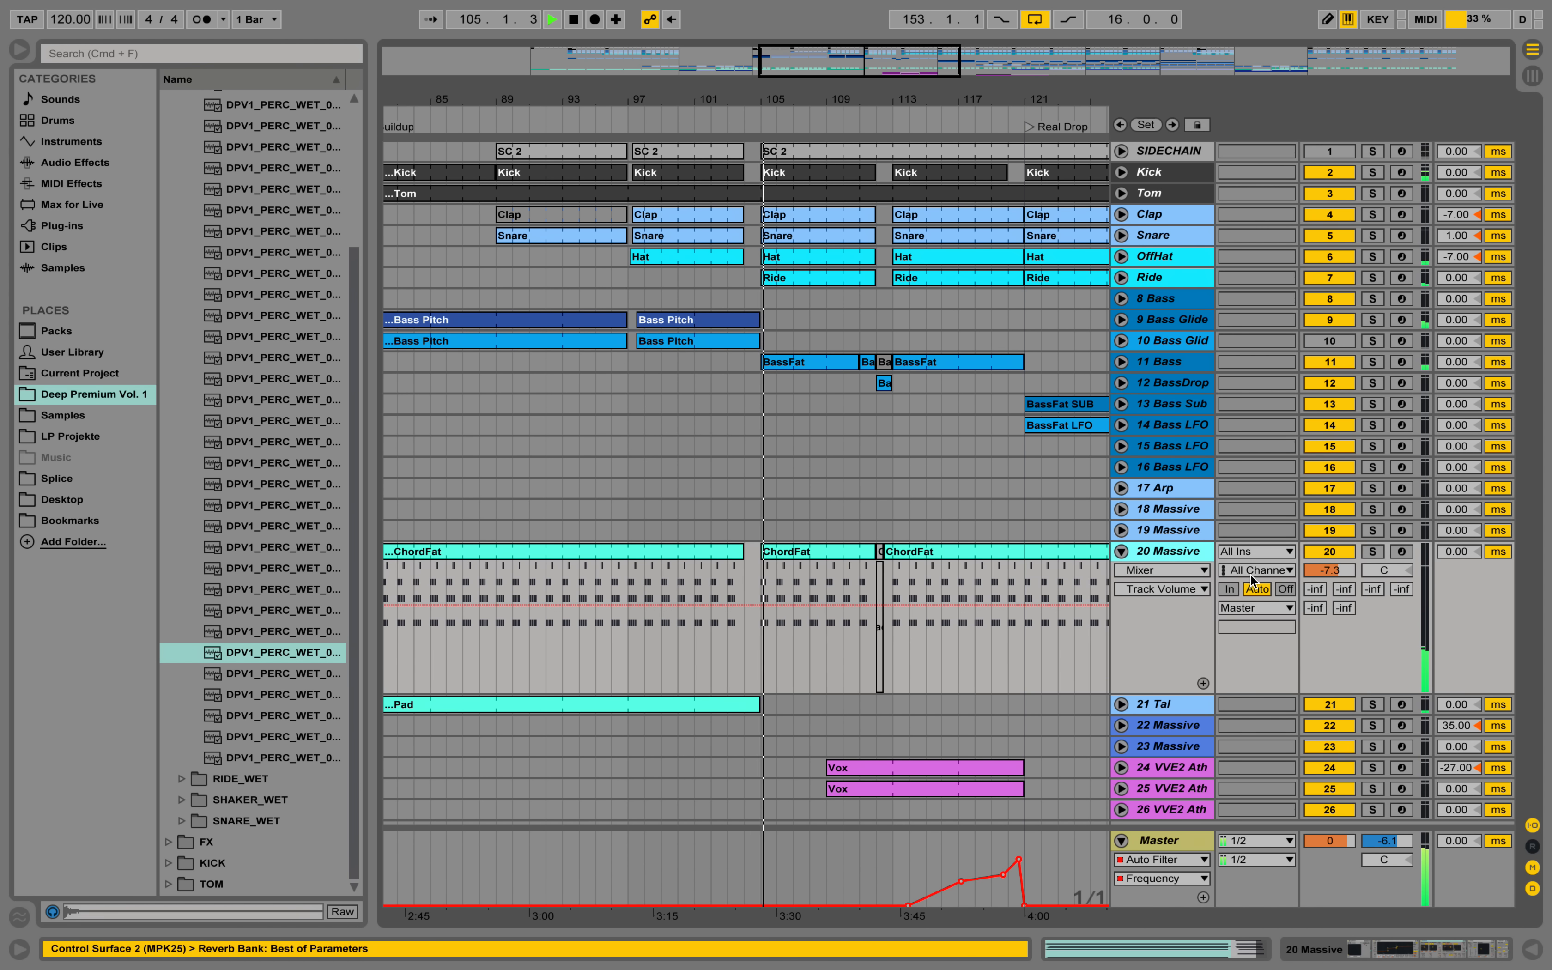
double_click(1156, 549)
key("space")
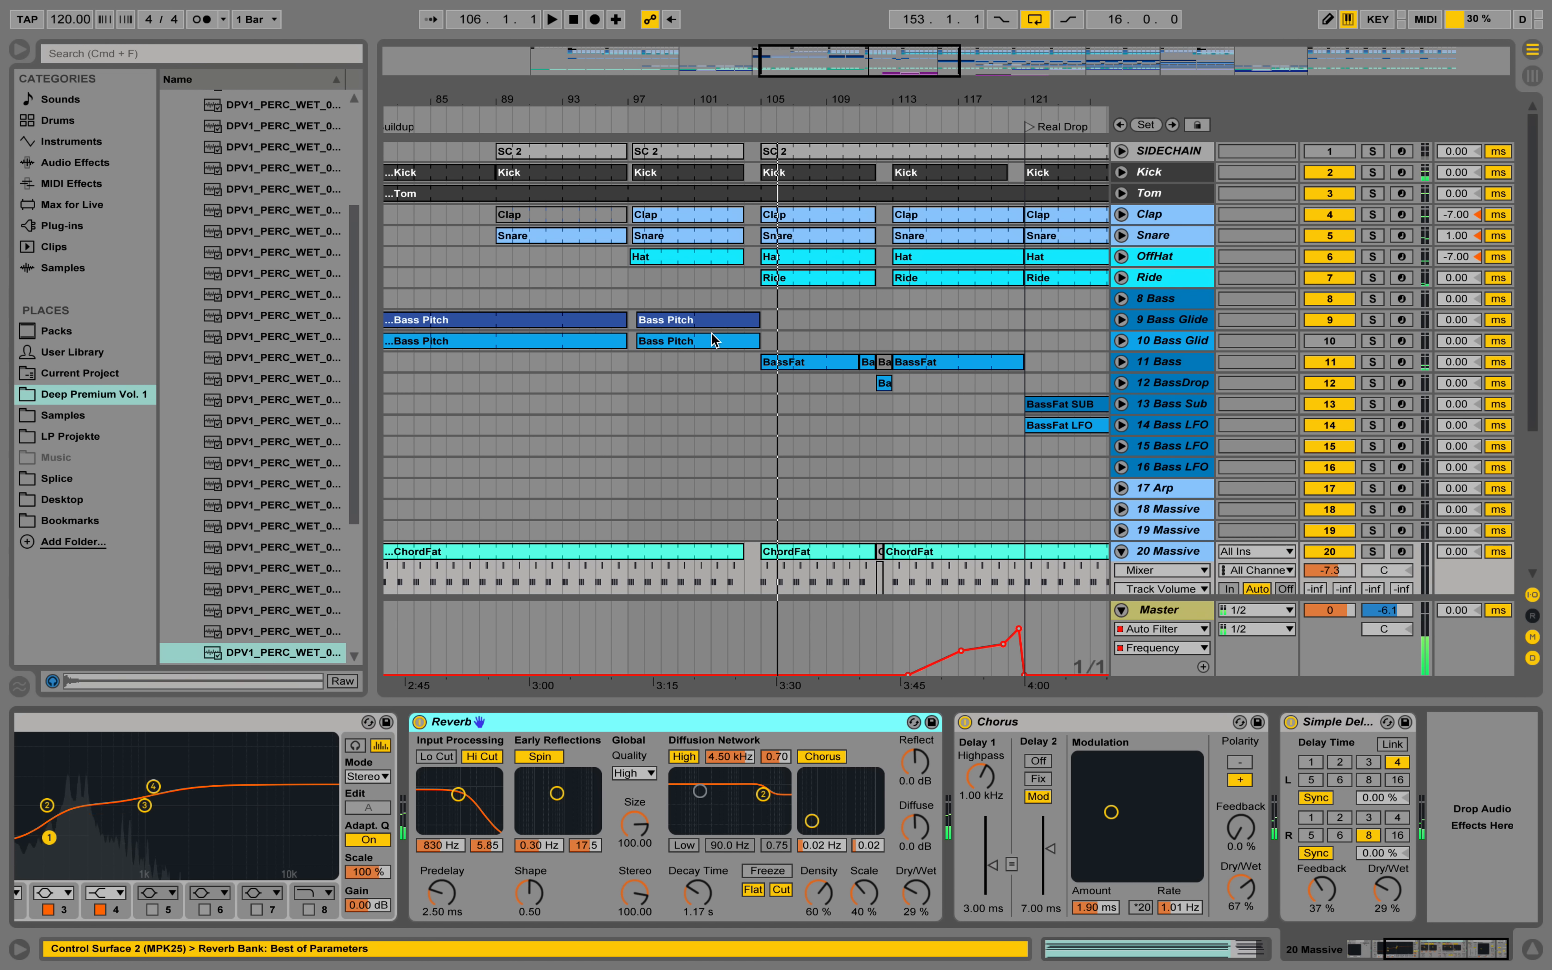
scroll(782, 520, "down", 5)
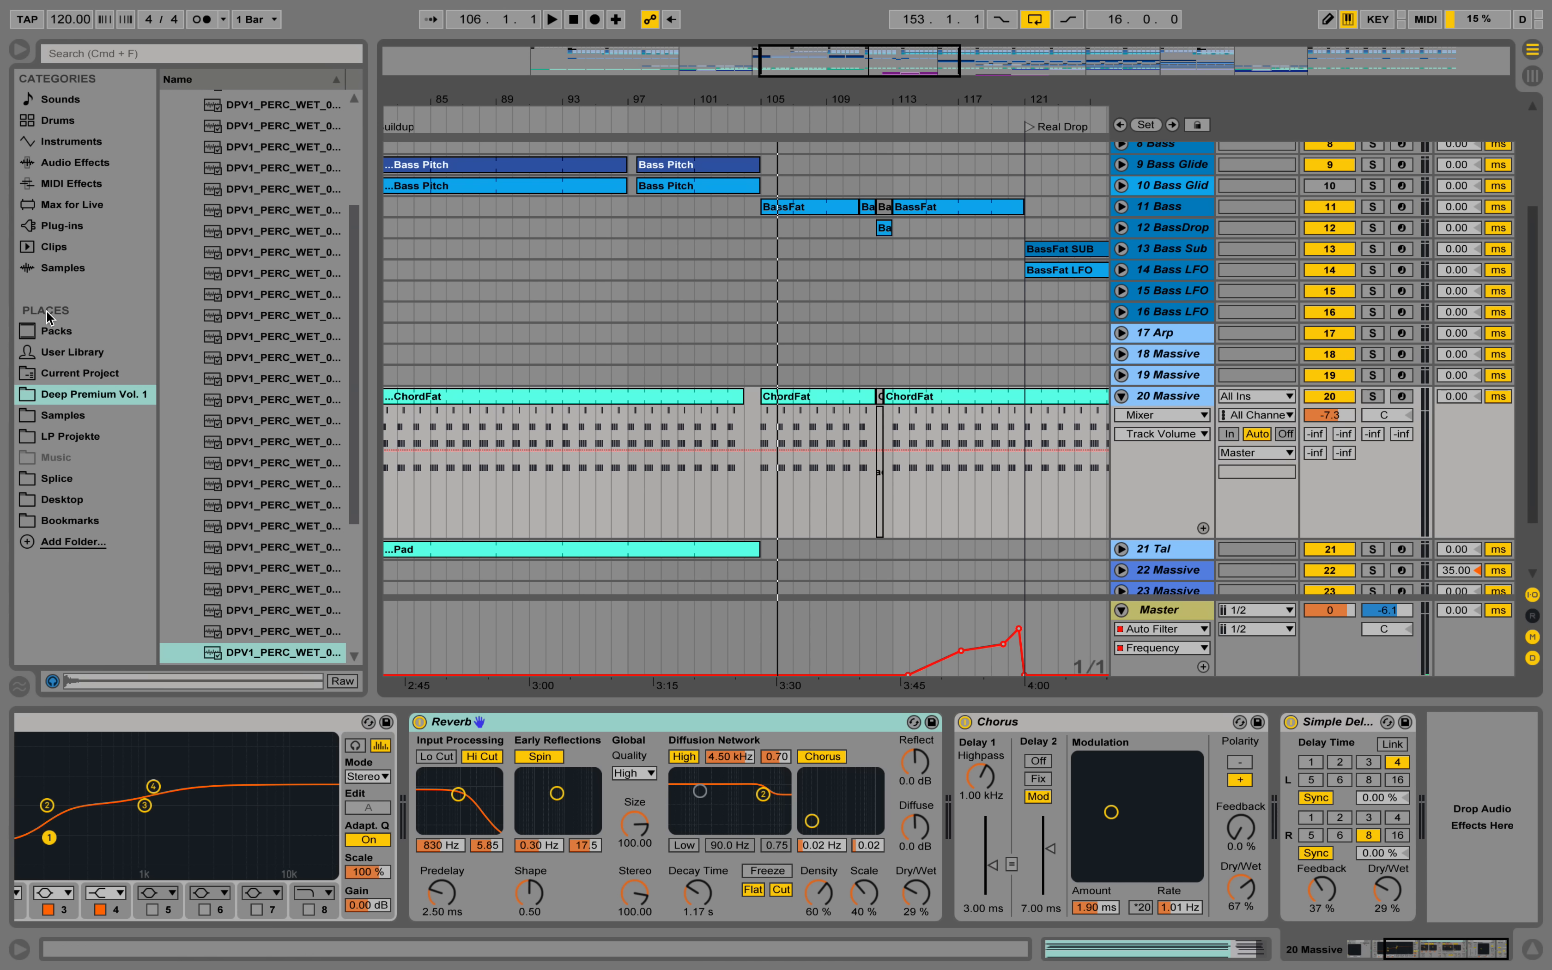
left_click(64, 163)
scroll(215, 565, "down", 10)
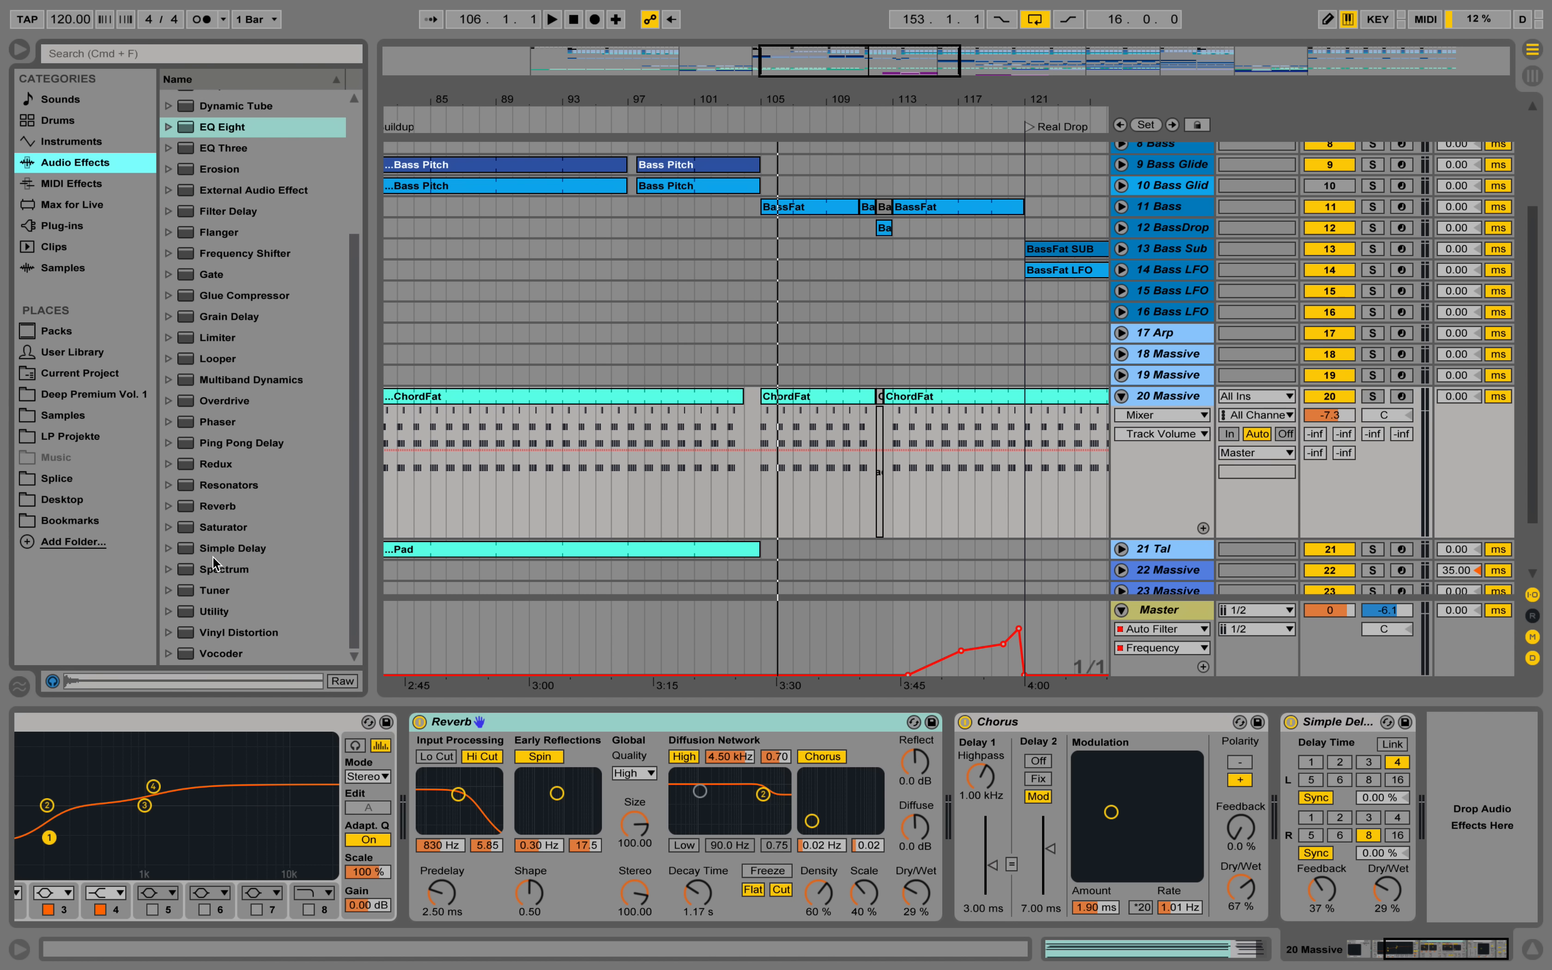
left_click_drag(223, 616, 1439, 821)
left_click(1476, 793)
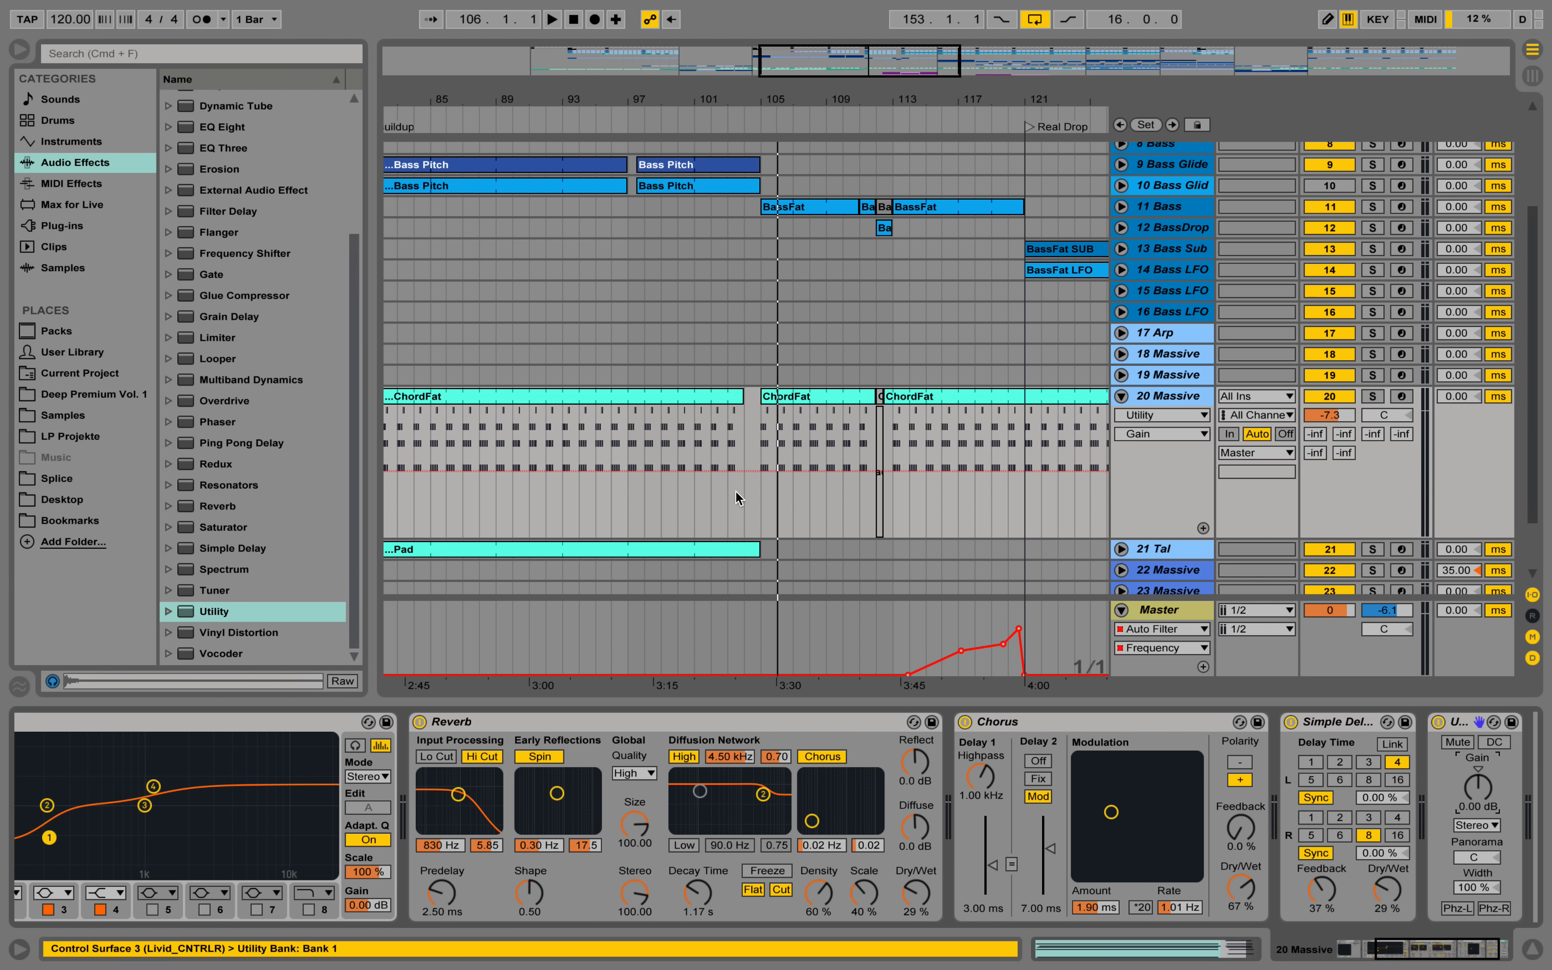
Dip the 20 Massive Utility Gain to -35 dB across the gap from bar 104 to 105 and play it from bar 101.
left_click_drag(758, 493, 758, 521)
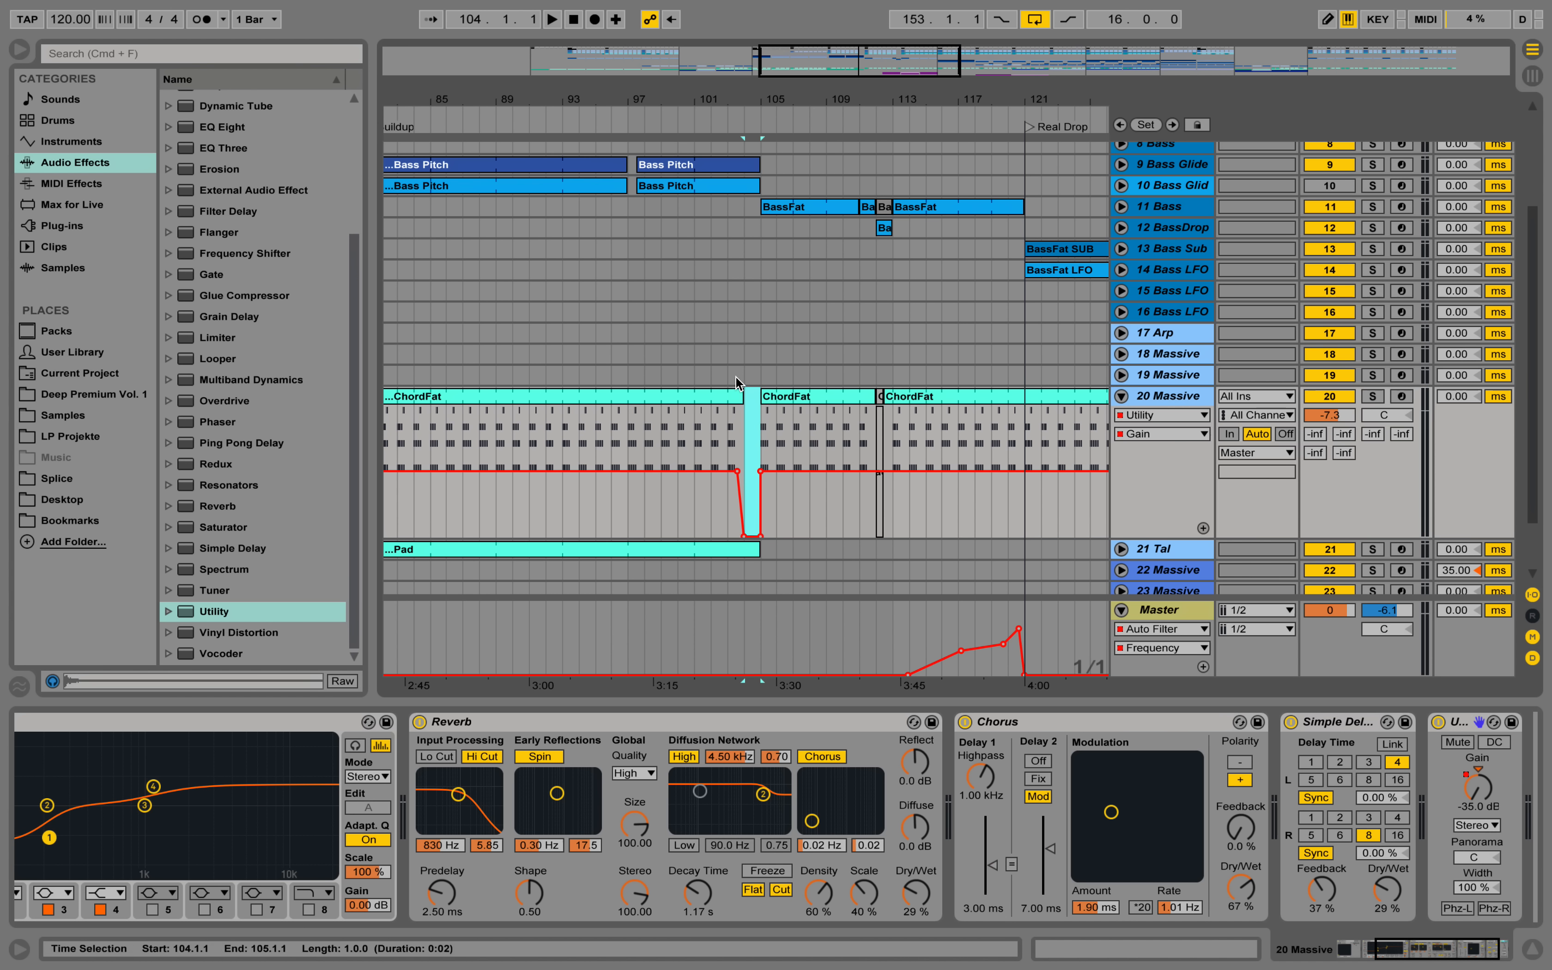
left_click(698, 428)
key("space")
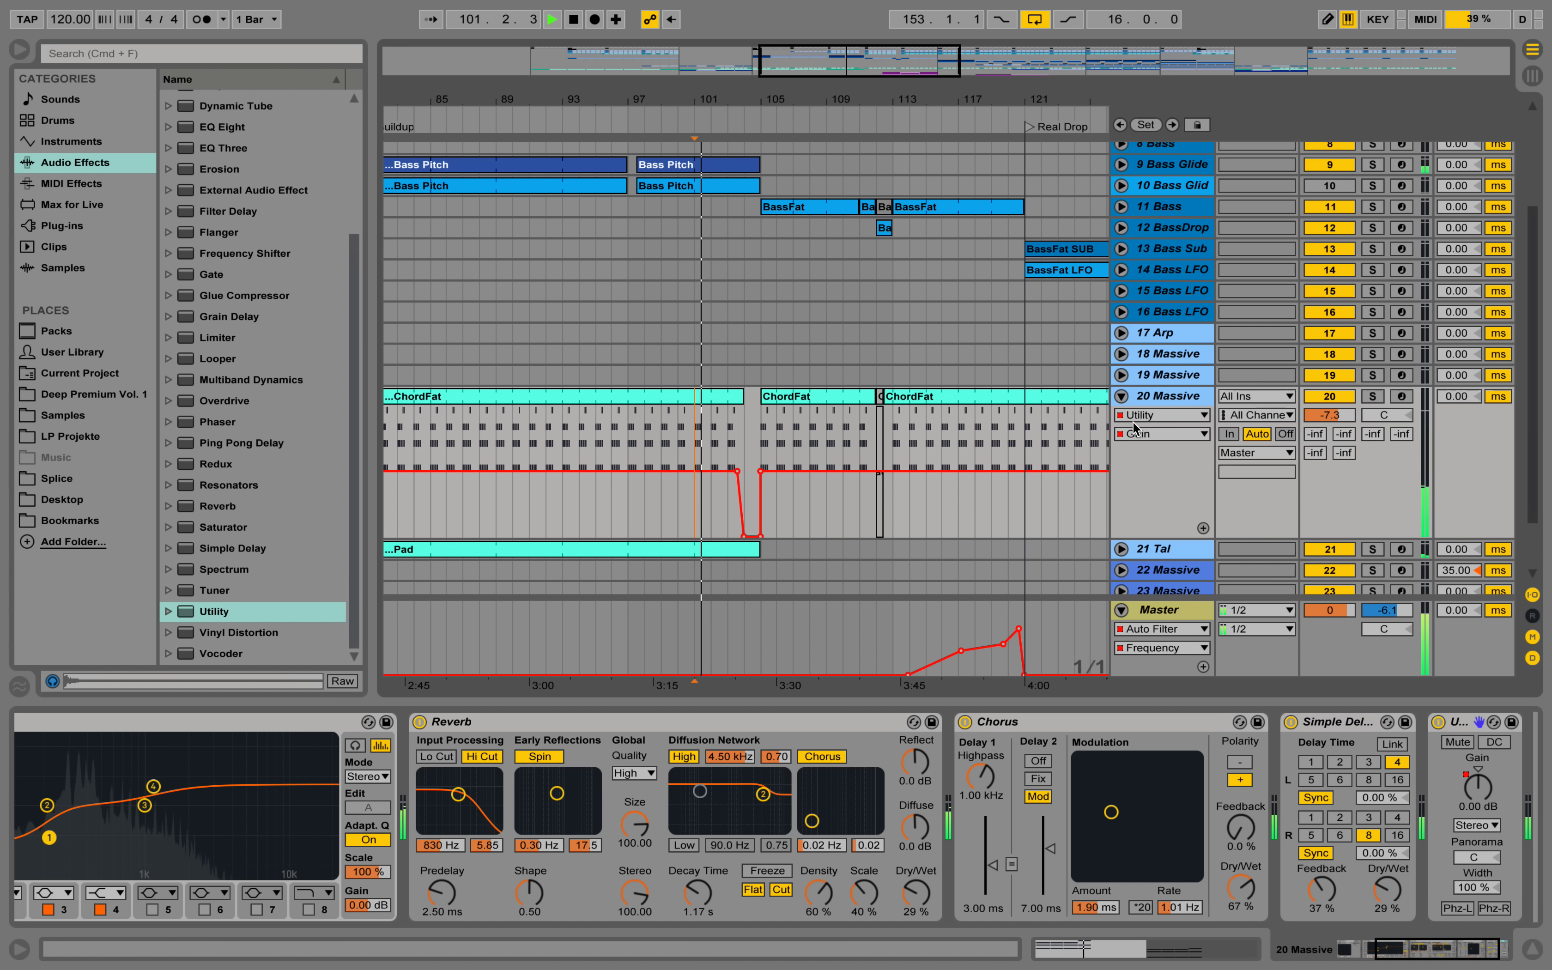
left_click_drag(730, 103, 730, 186)
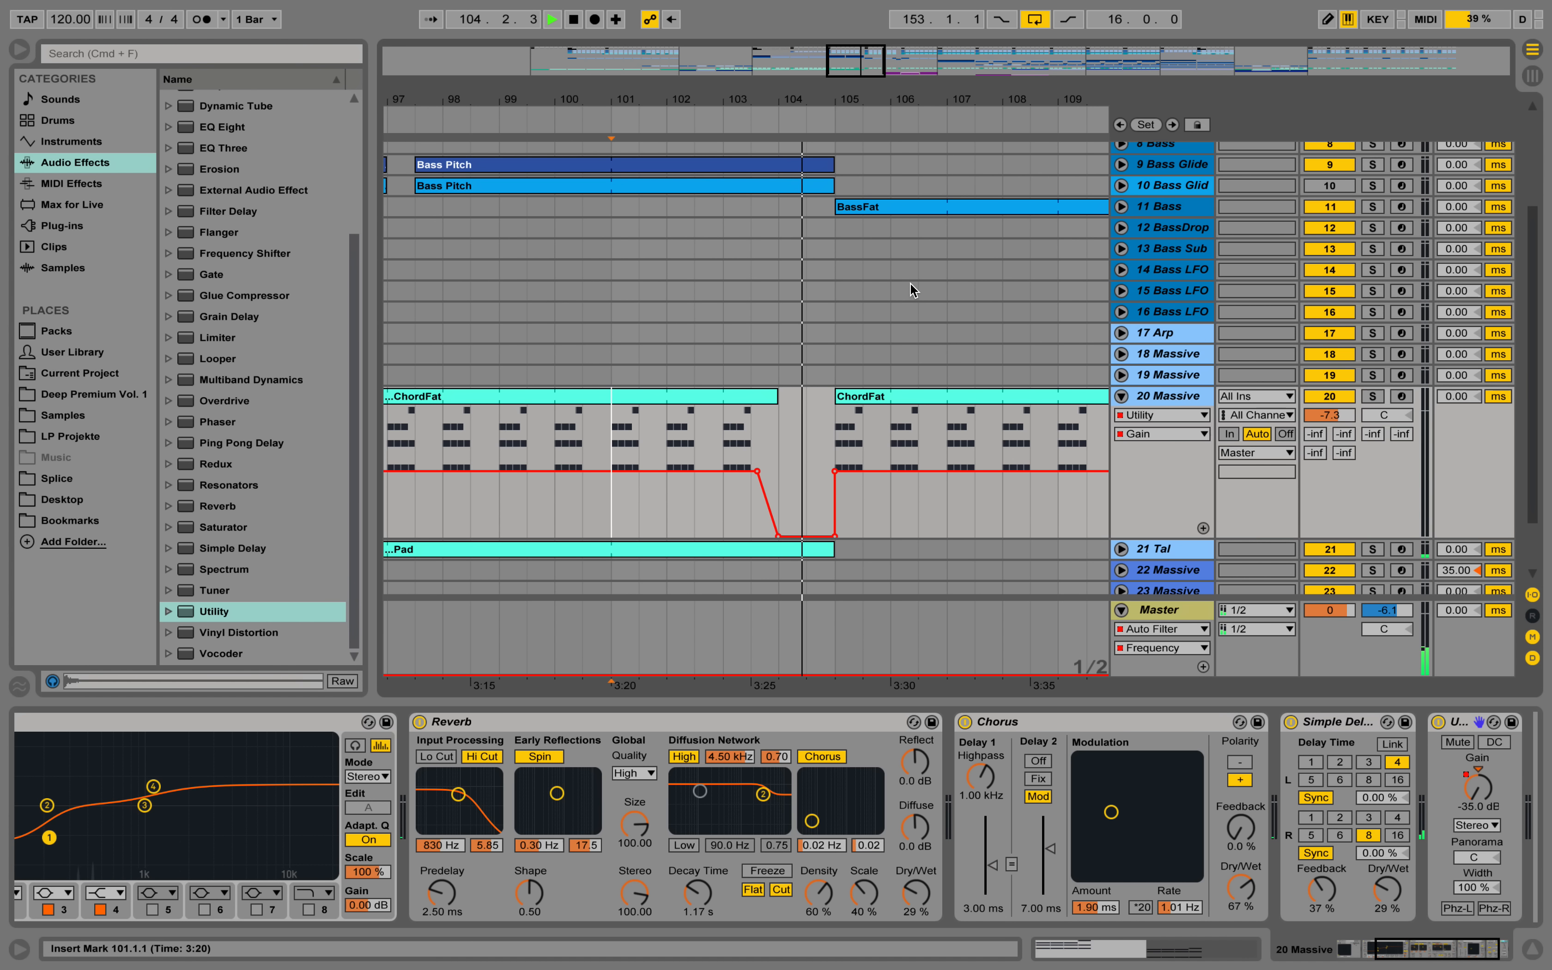
Dip the 20 Massive Utility Gain to -35 dB from bar 112 to 113 and collapse the track.
left_click_drag(785, 102, 813, 289)
left_click(814, 503)
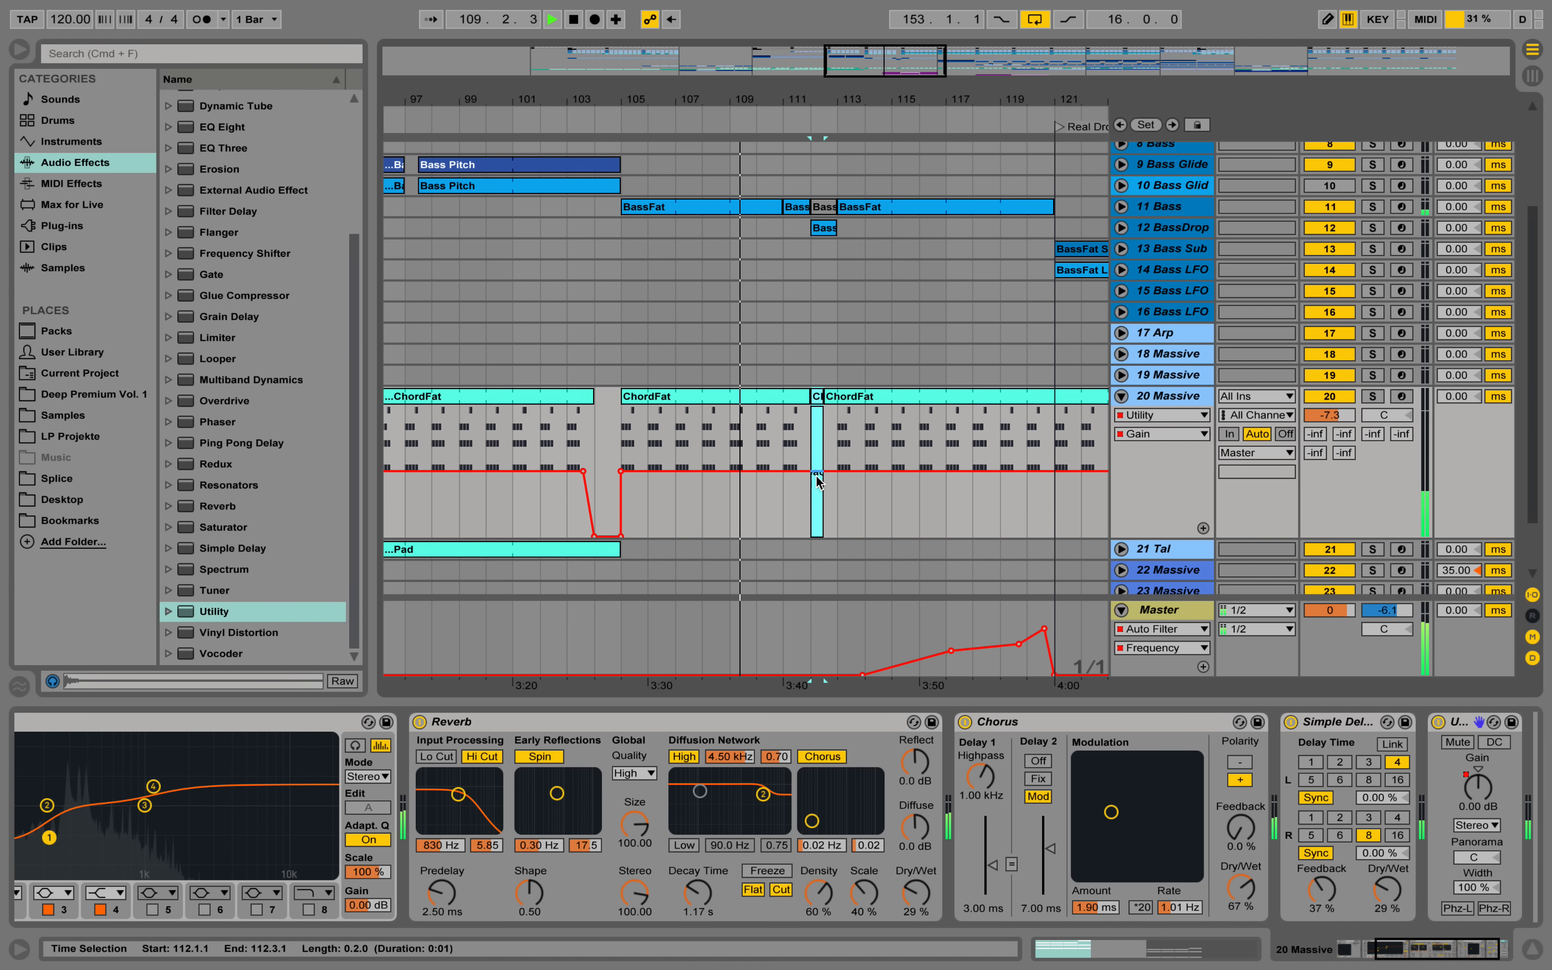
left_click_drag(839, 492, 825, 537)
key("super+z")
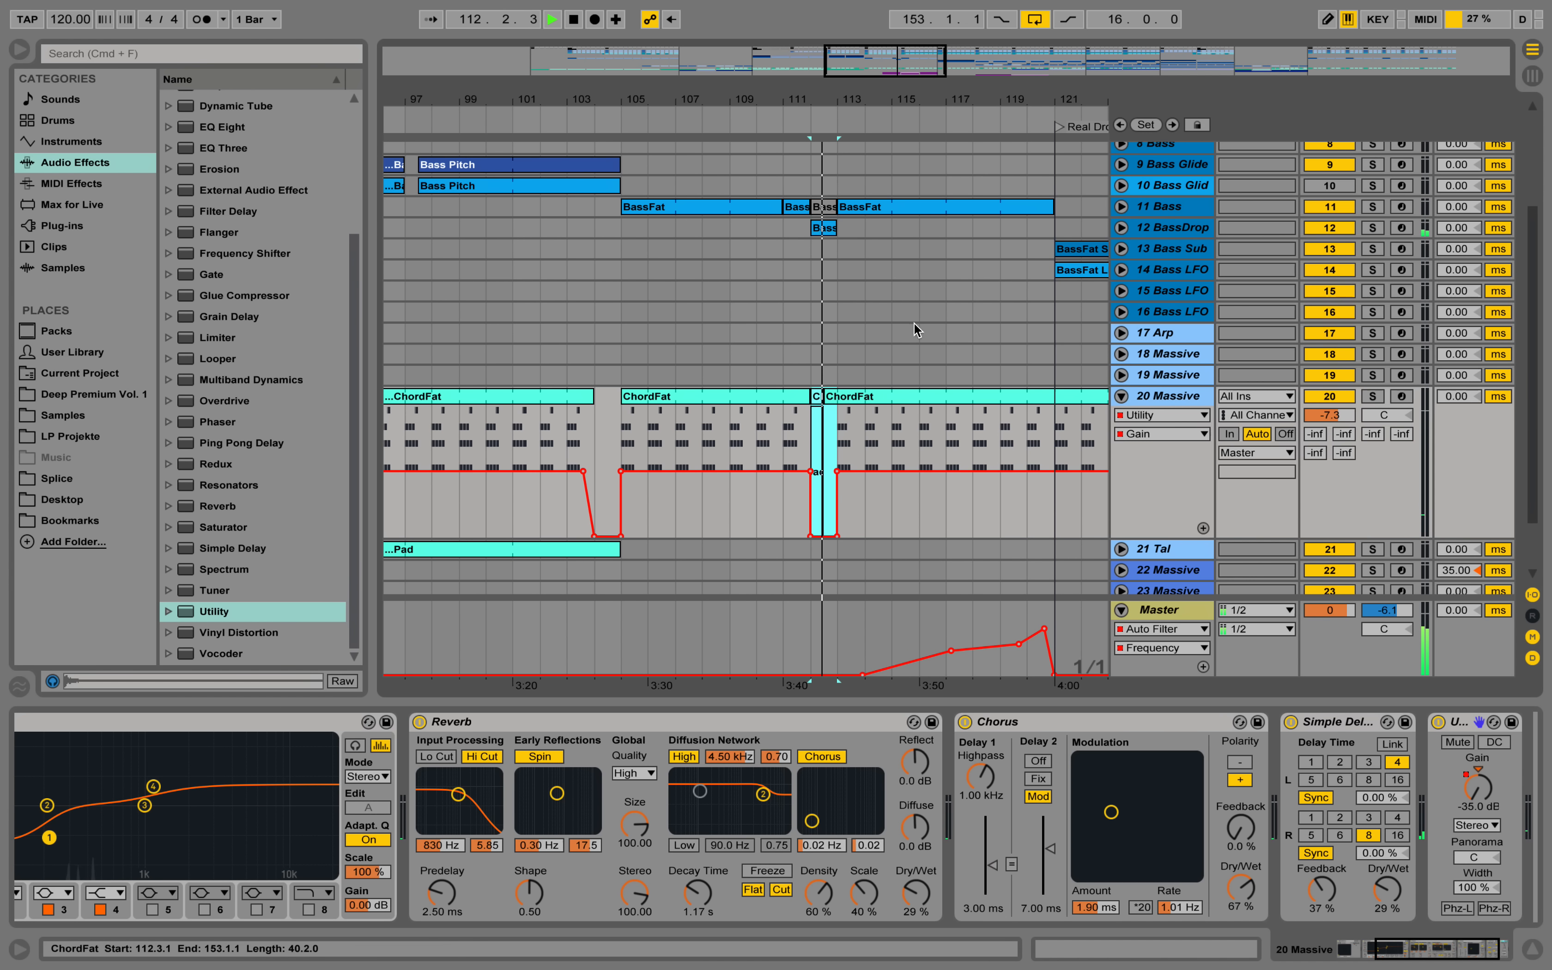
left_click_drag(846, 98, 770, 97)
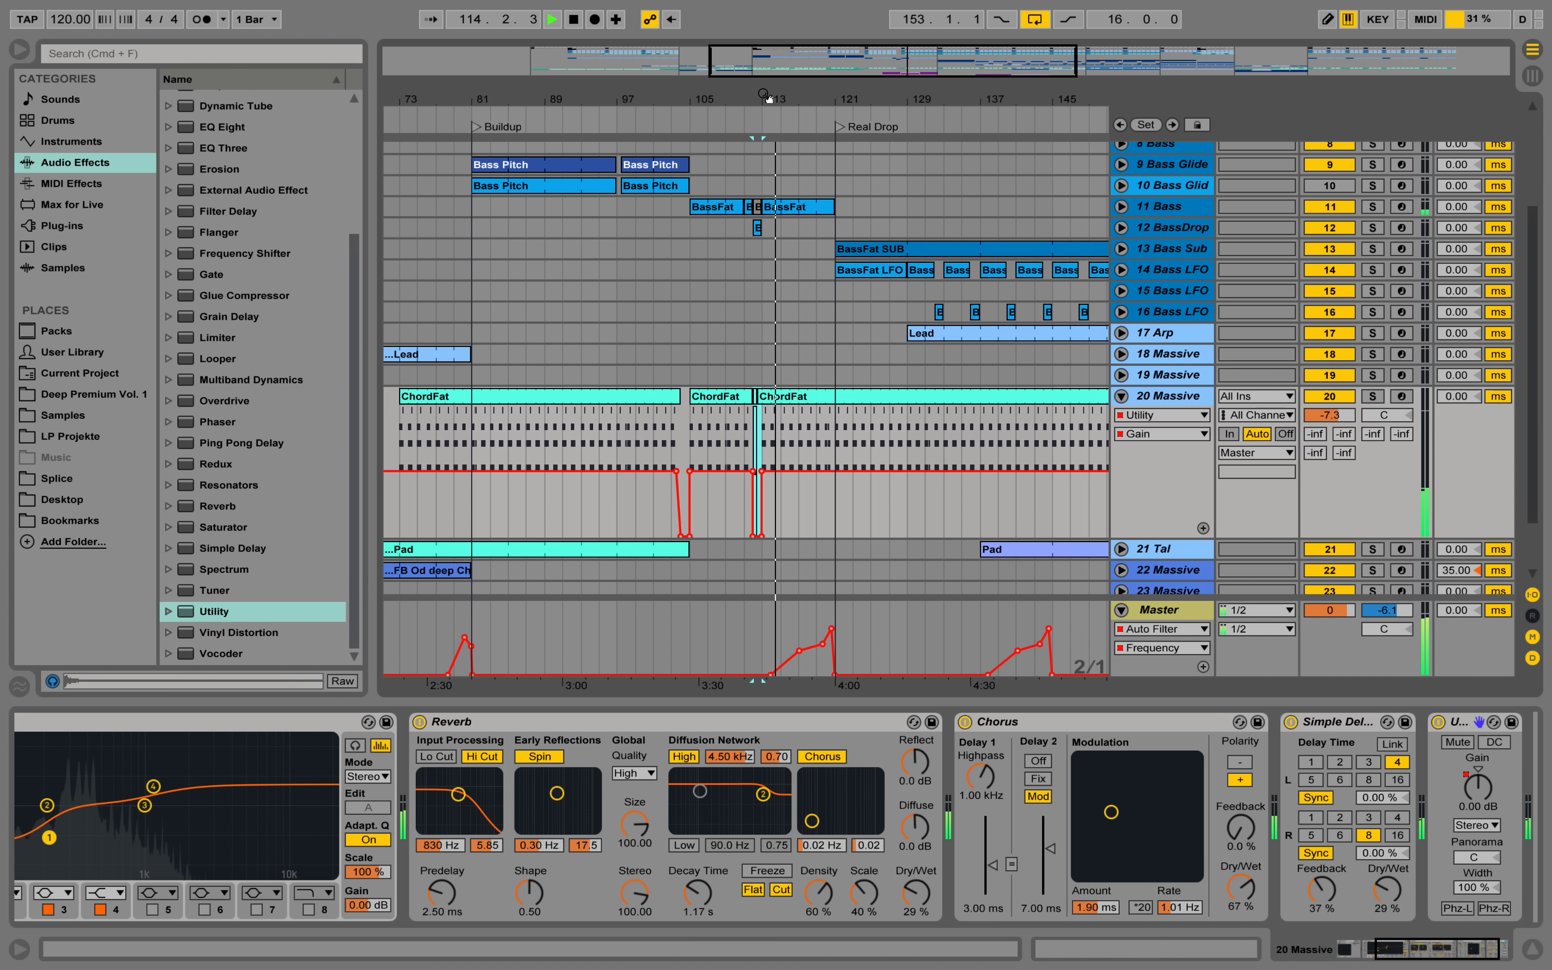
left_click(1120, 396)
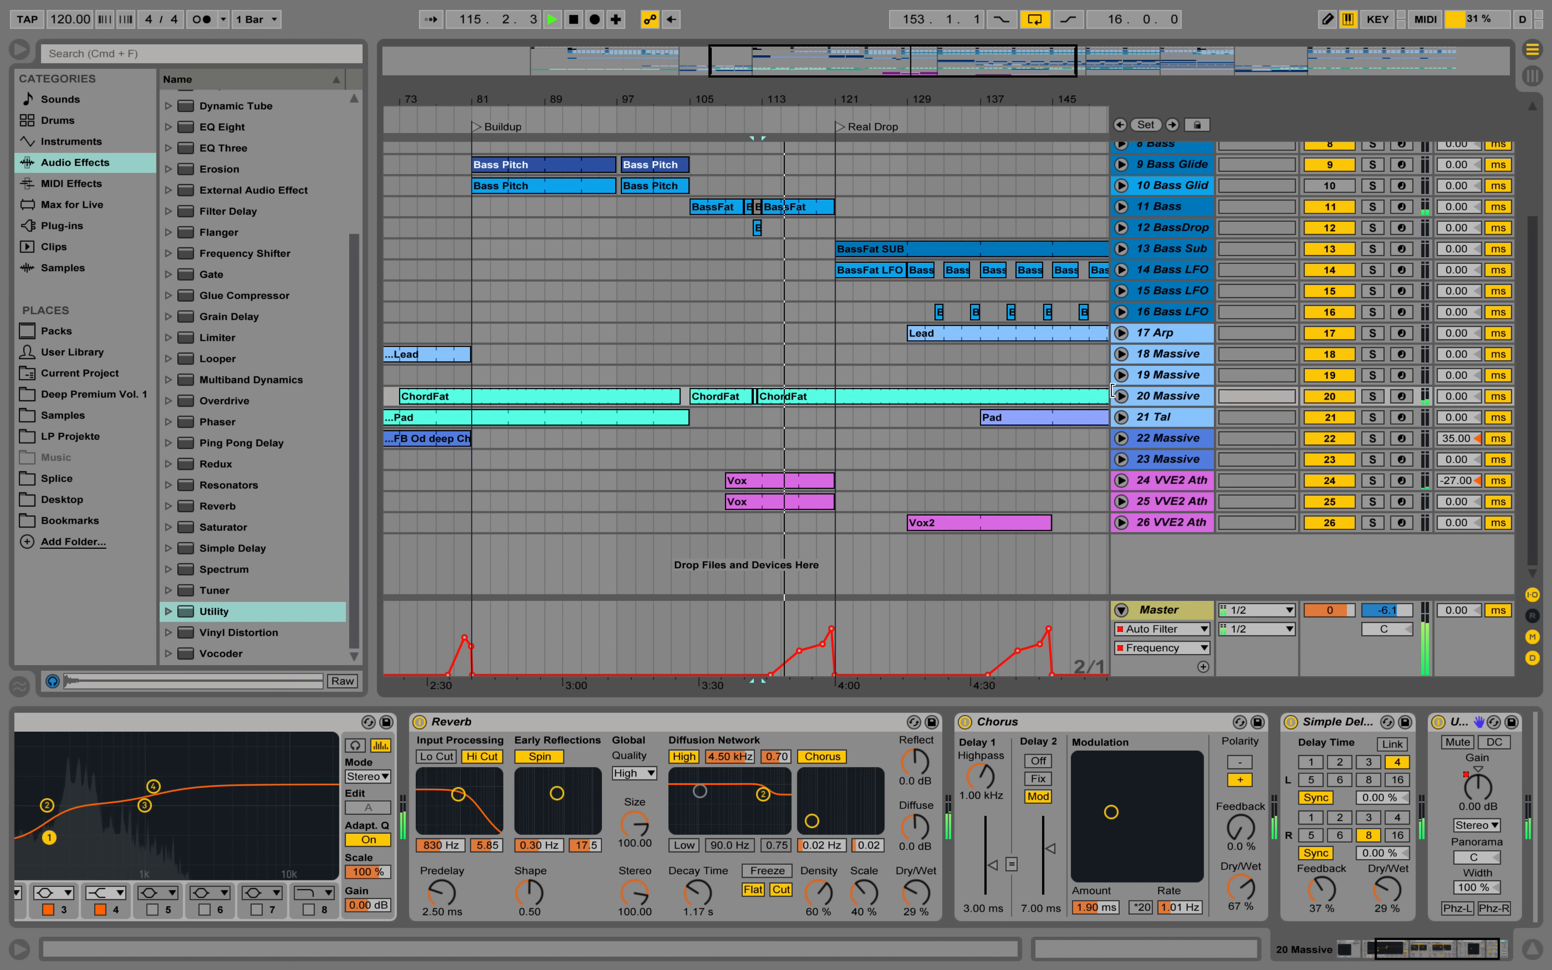
Examine the device chain of the first Vox track, folding its EQ Eight, compressors and Auto Filter, and hide the device view.
left_click_drag(752, 96, 699, 63)
scroll(904, 256, "up", 5)
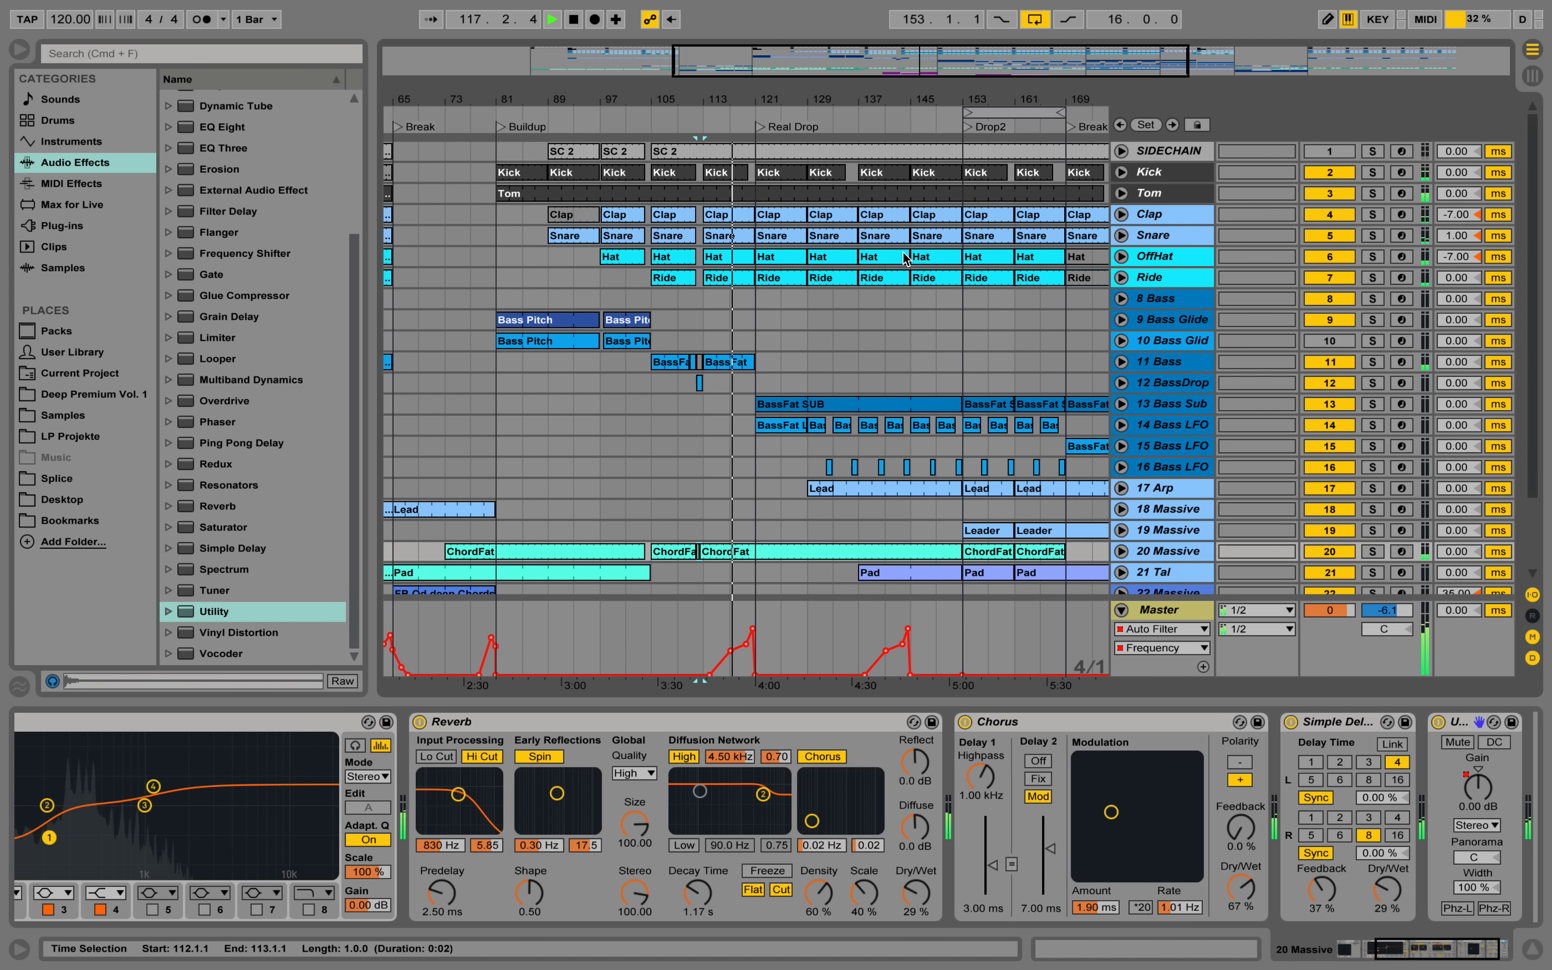
scroll(898, 257, "down", 3)
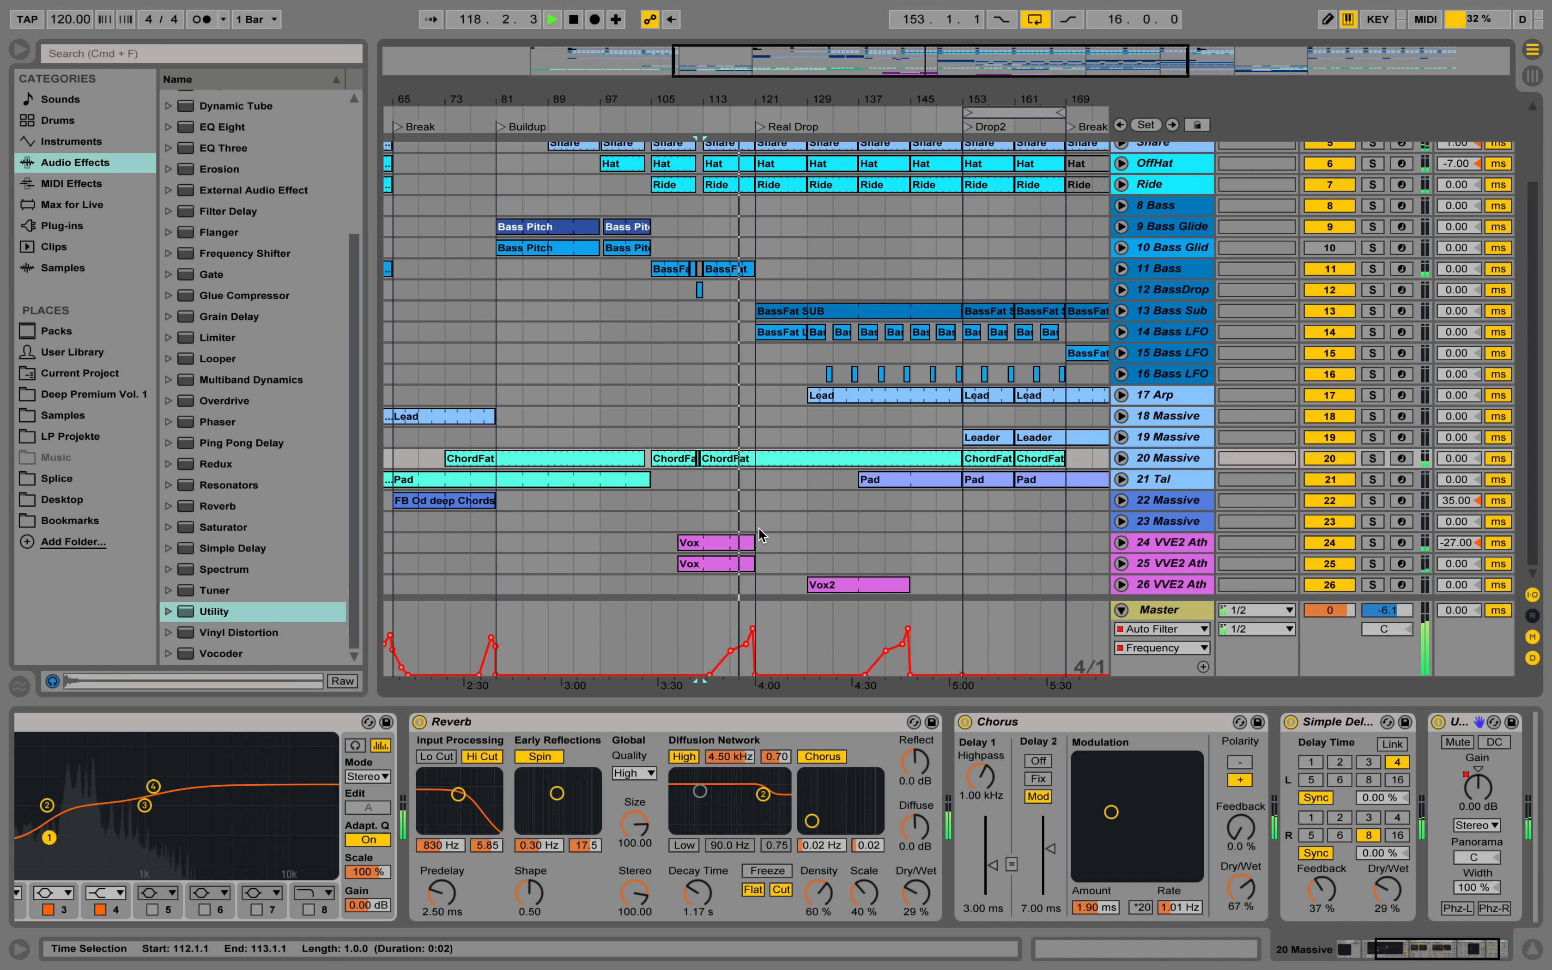
double_click(747, 538)
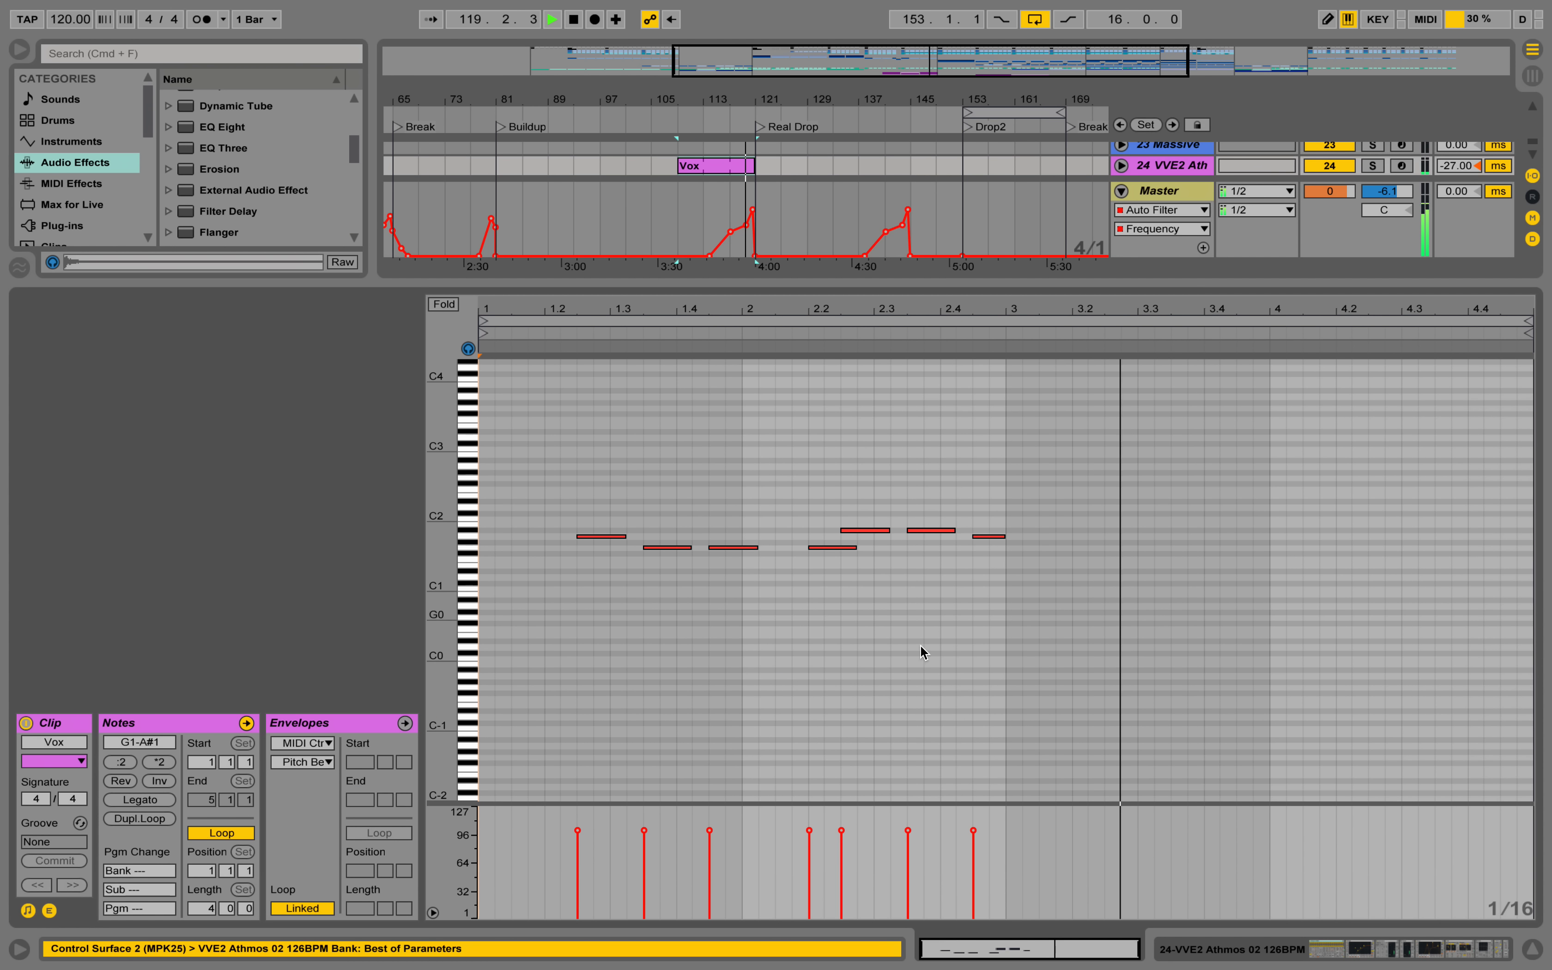
left_click(1323, 938)
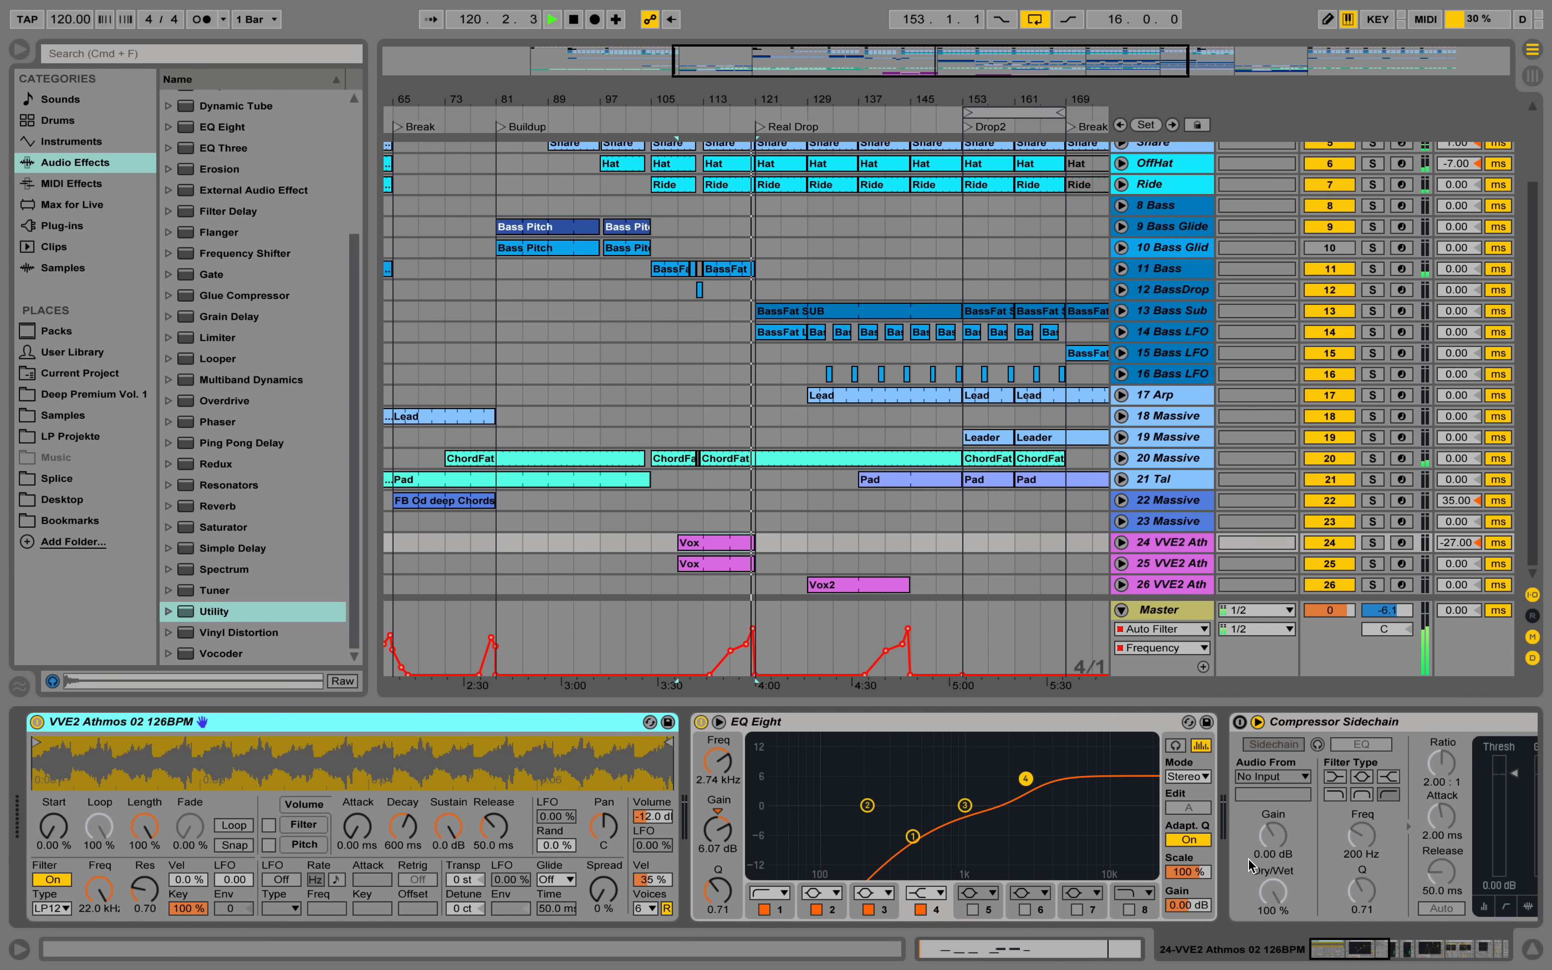
double_click(1359, 724)
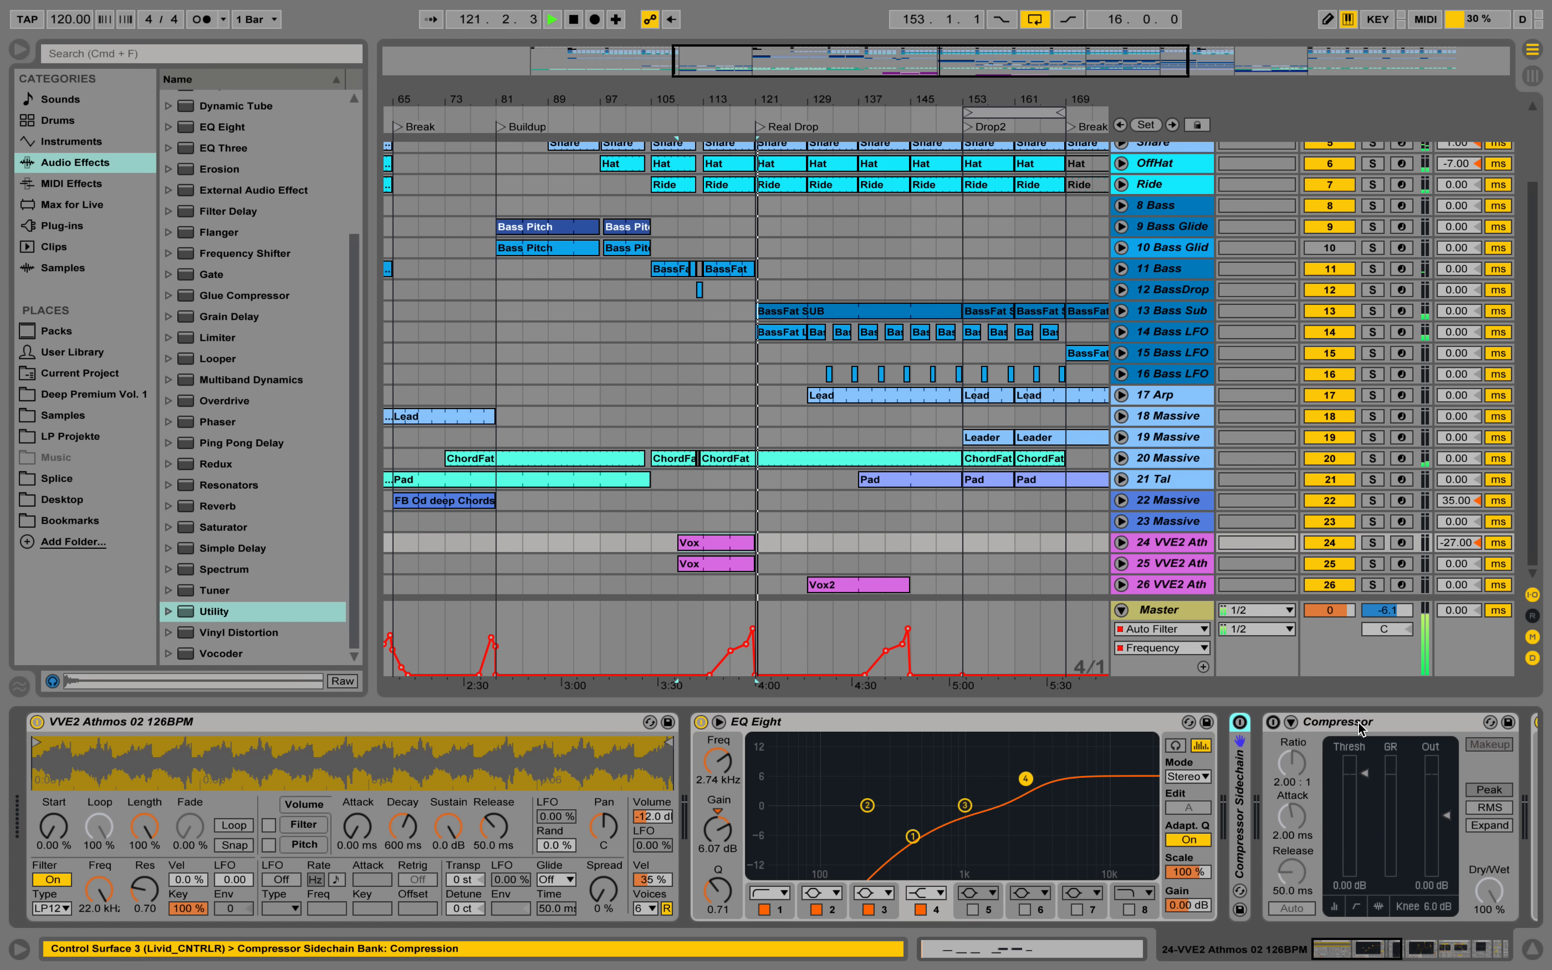
double_click(1357, 723)
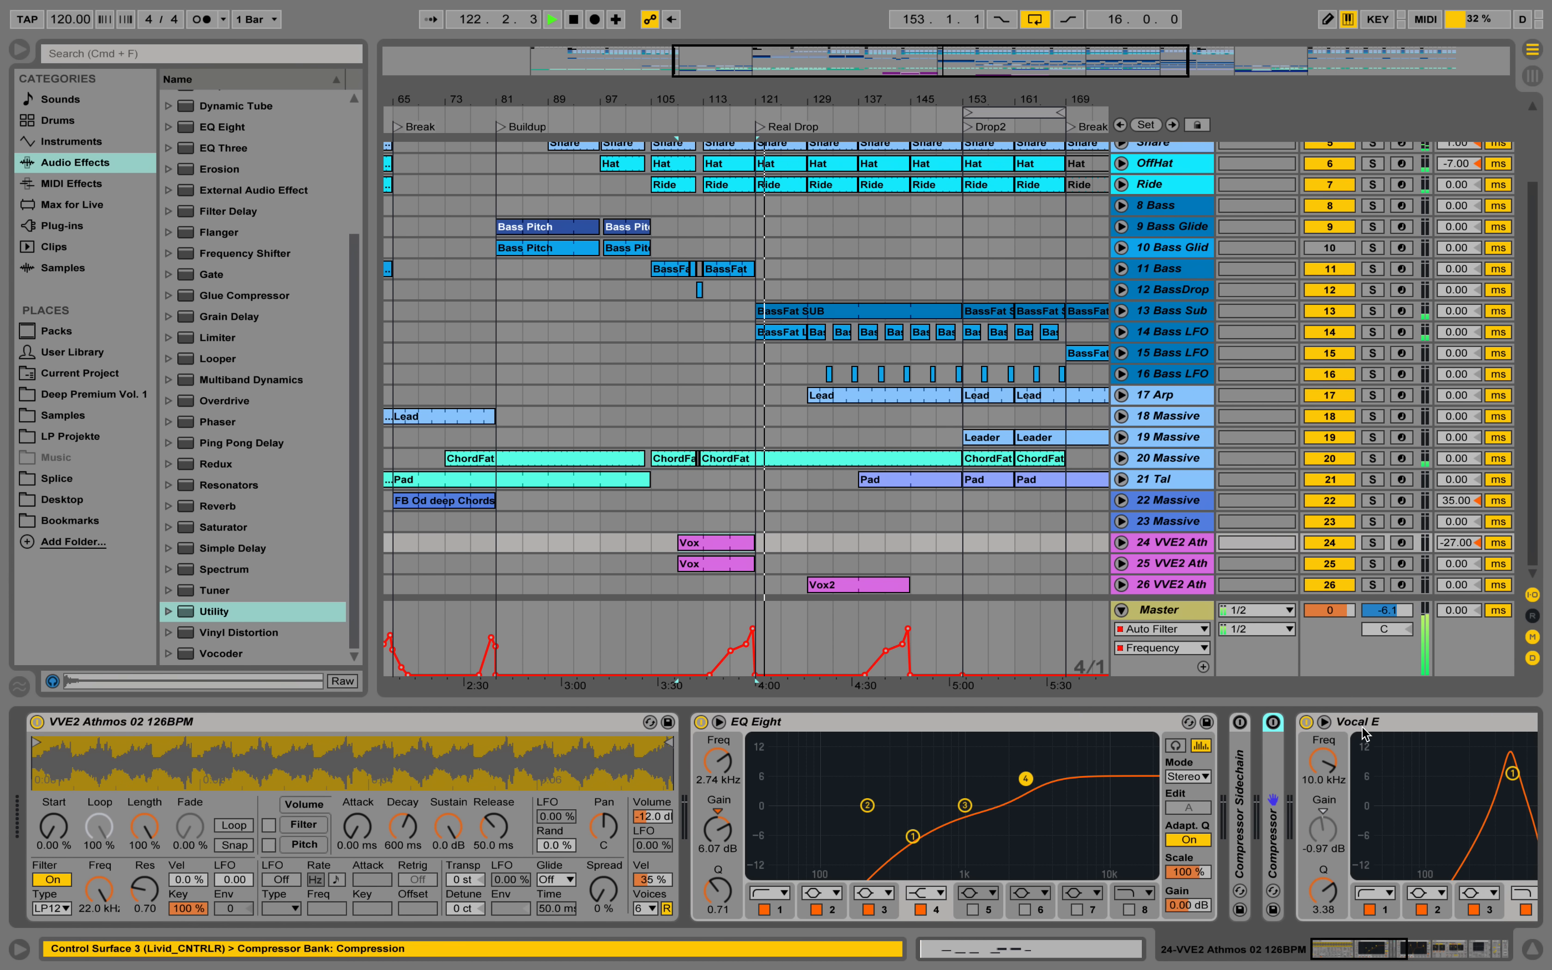
double_click(1115, 720)
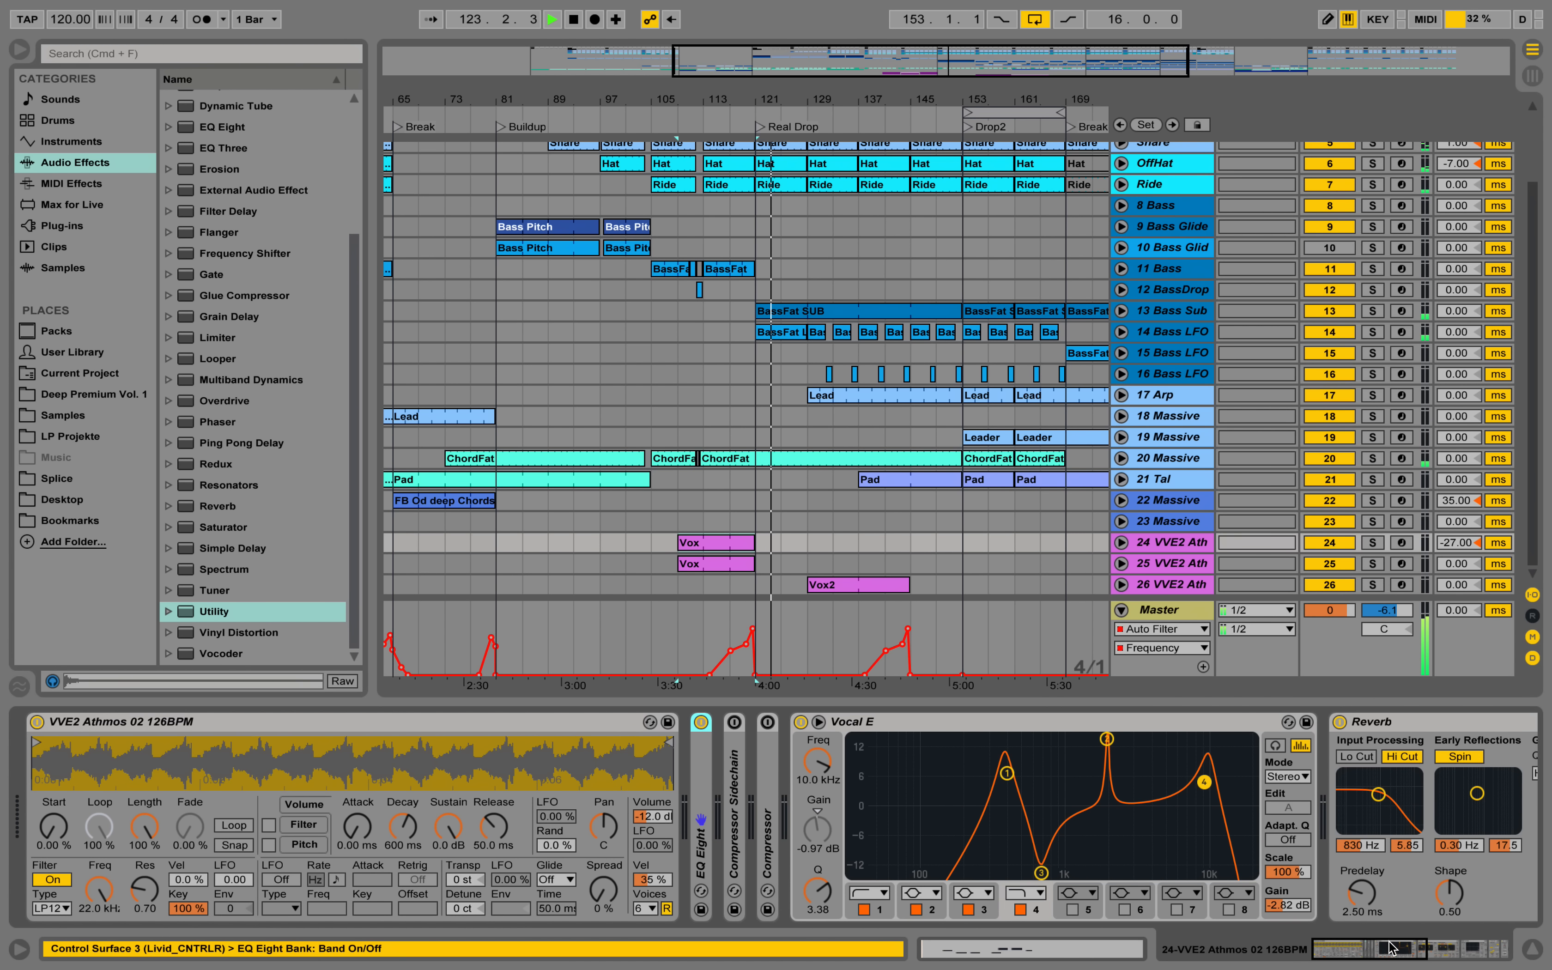
left_click_drag(1390, 949, 1440, 948)
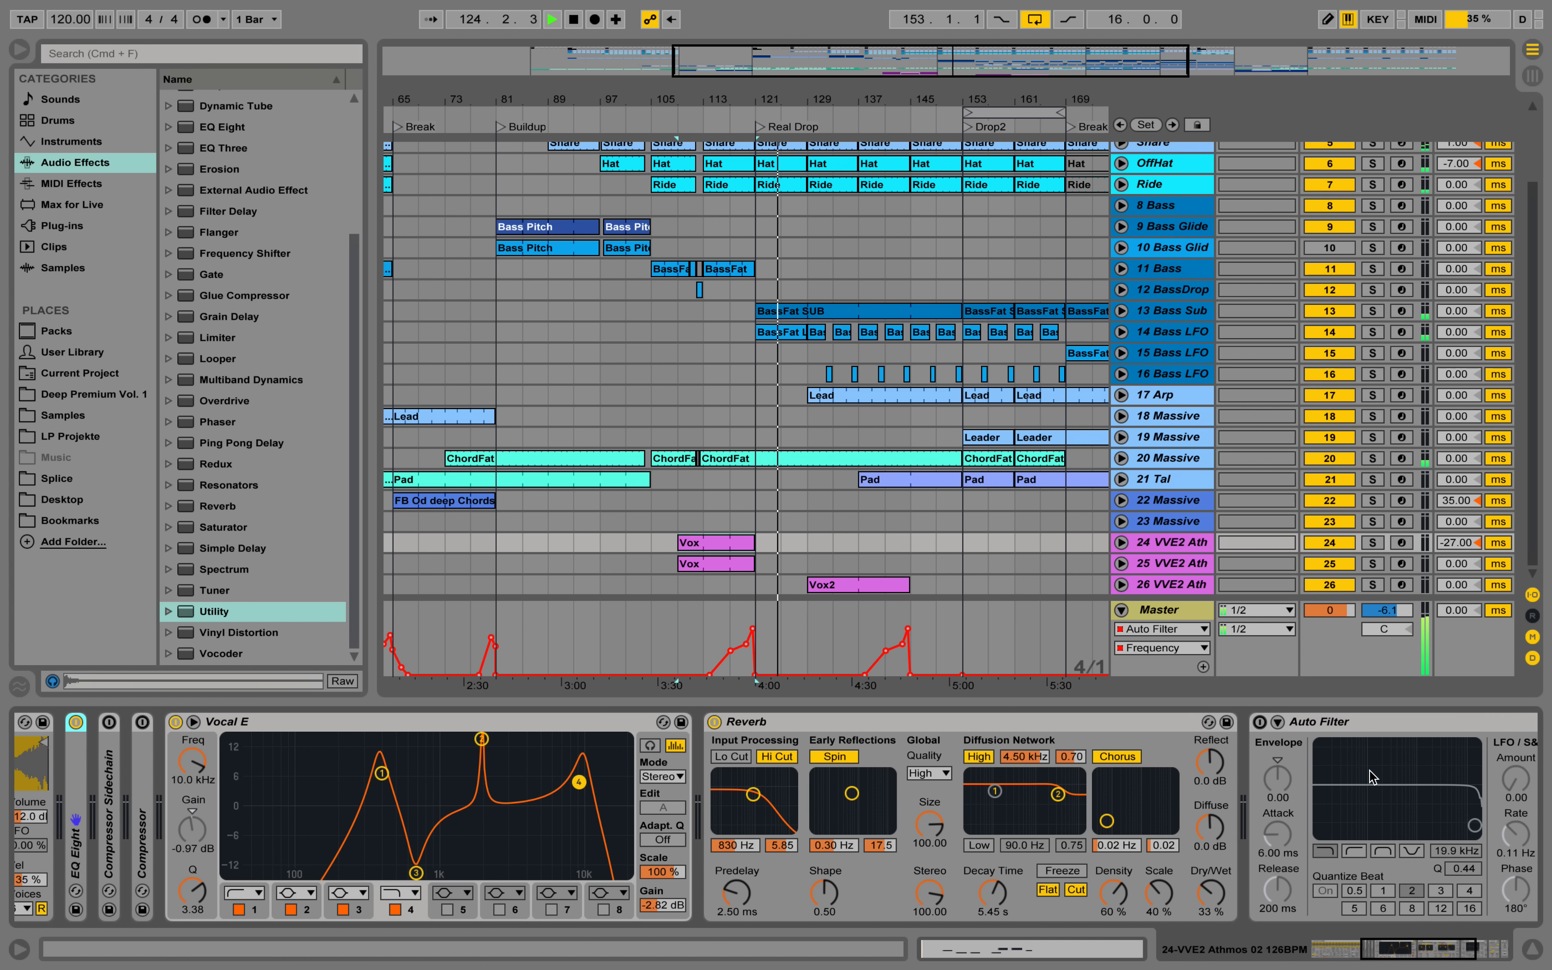
double_click(1373, 722)
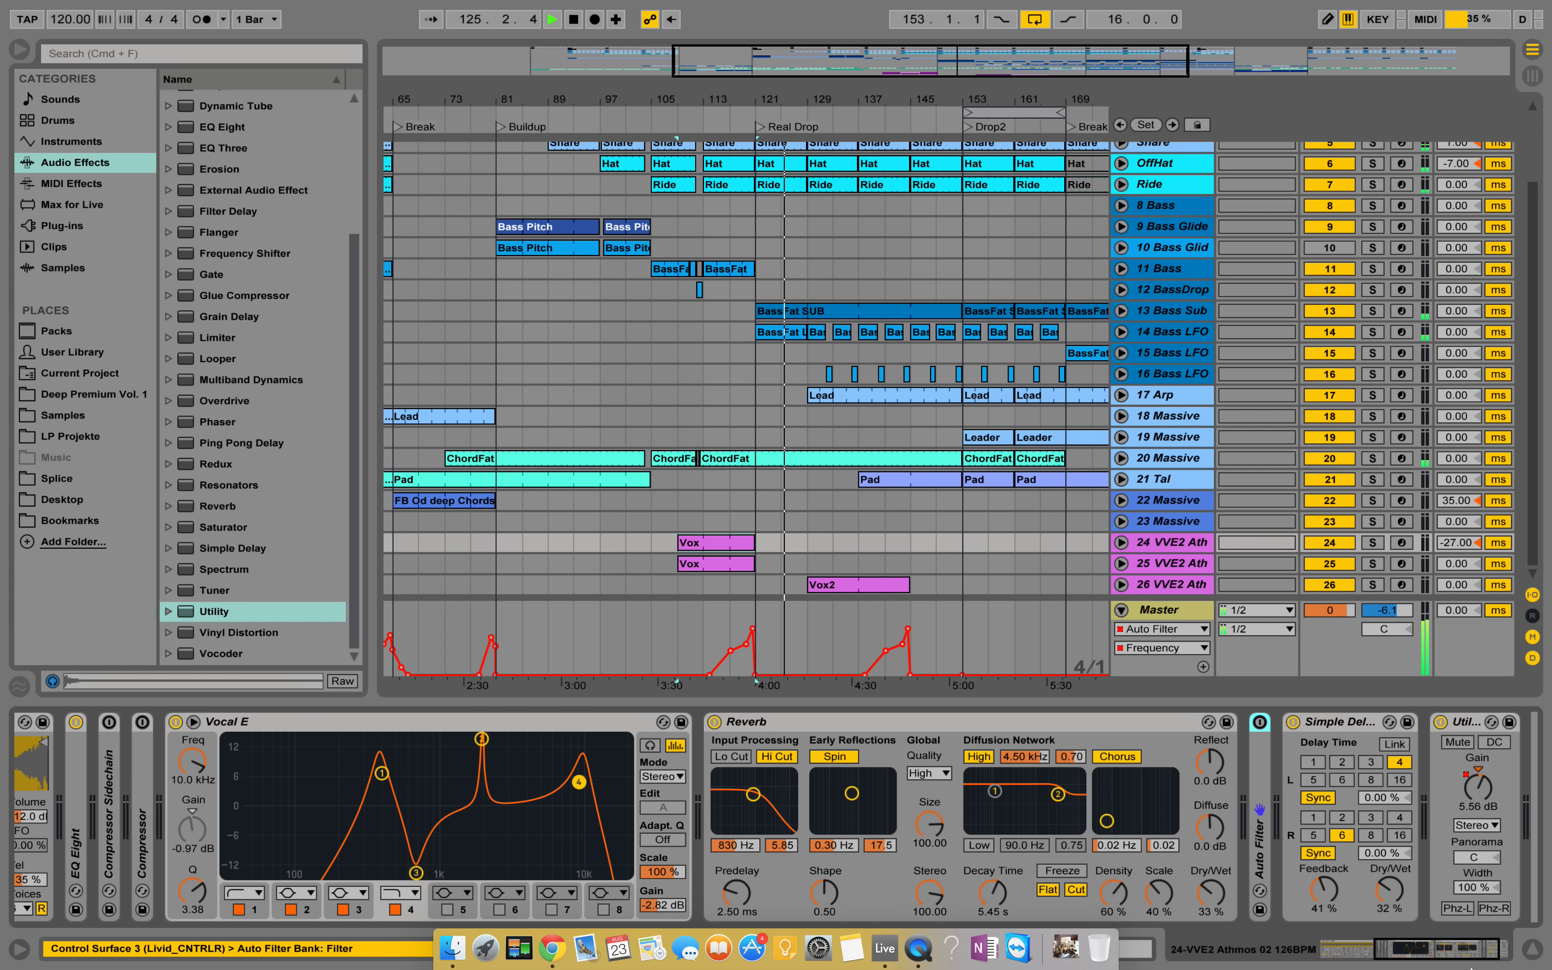
left_click(1526, 950)
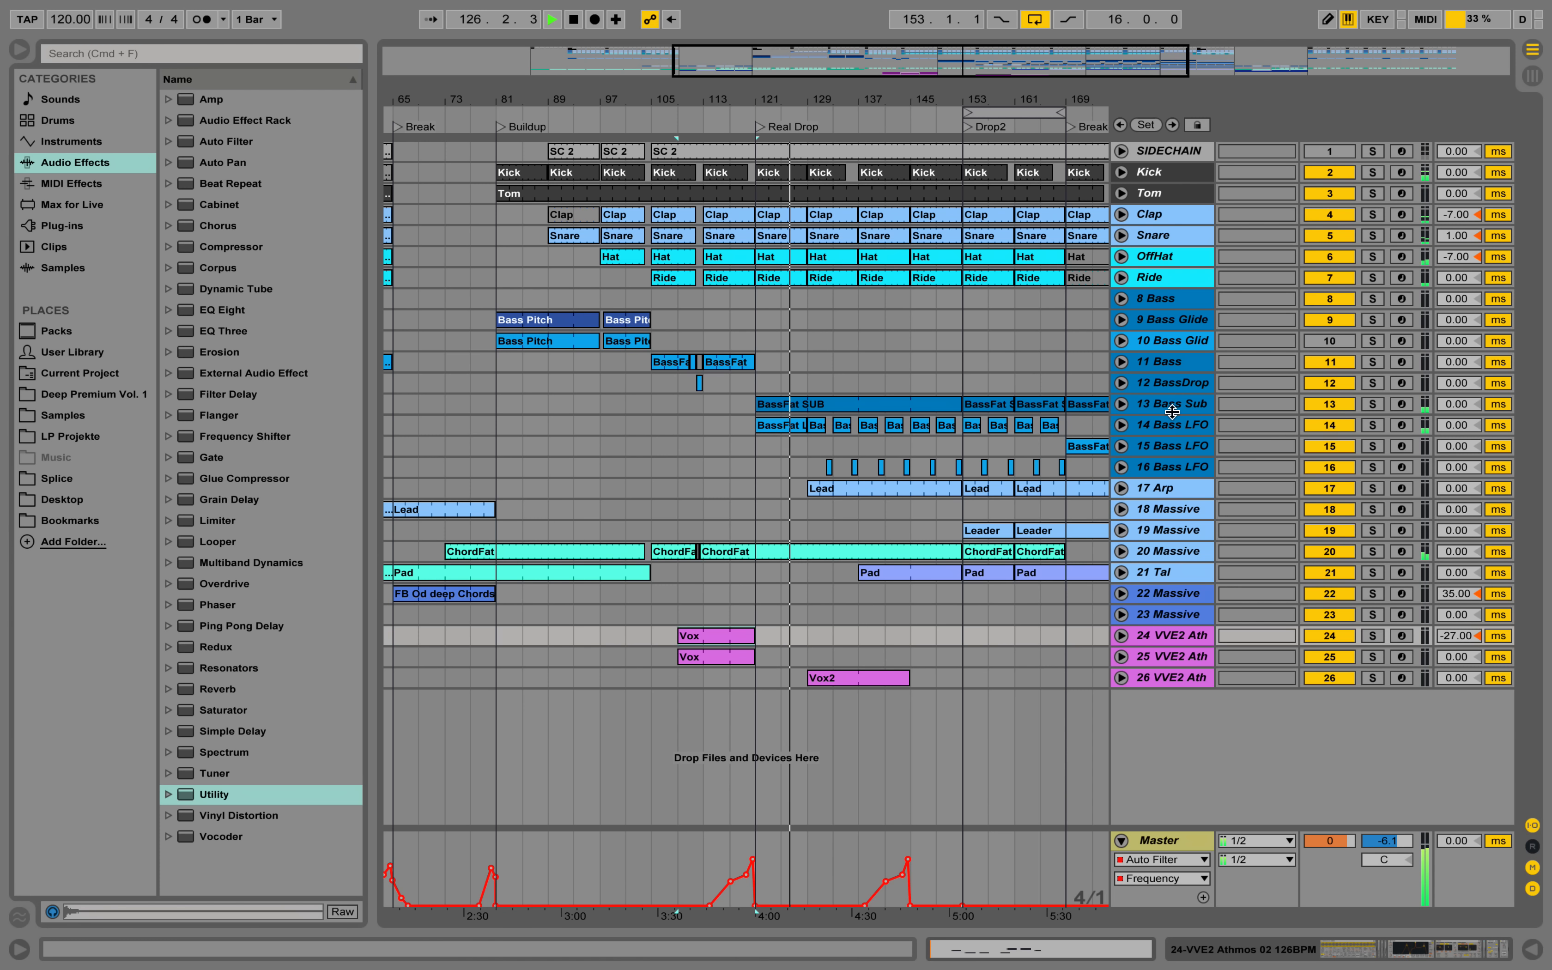
Jump playback to bar 137 and on to Drop2, and set the loop to 32 bars starting at bar 153.
left_click_drag(830, 102, 775, 109)
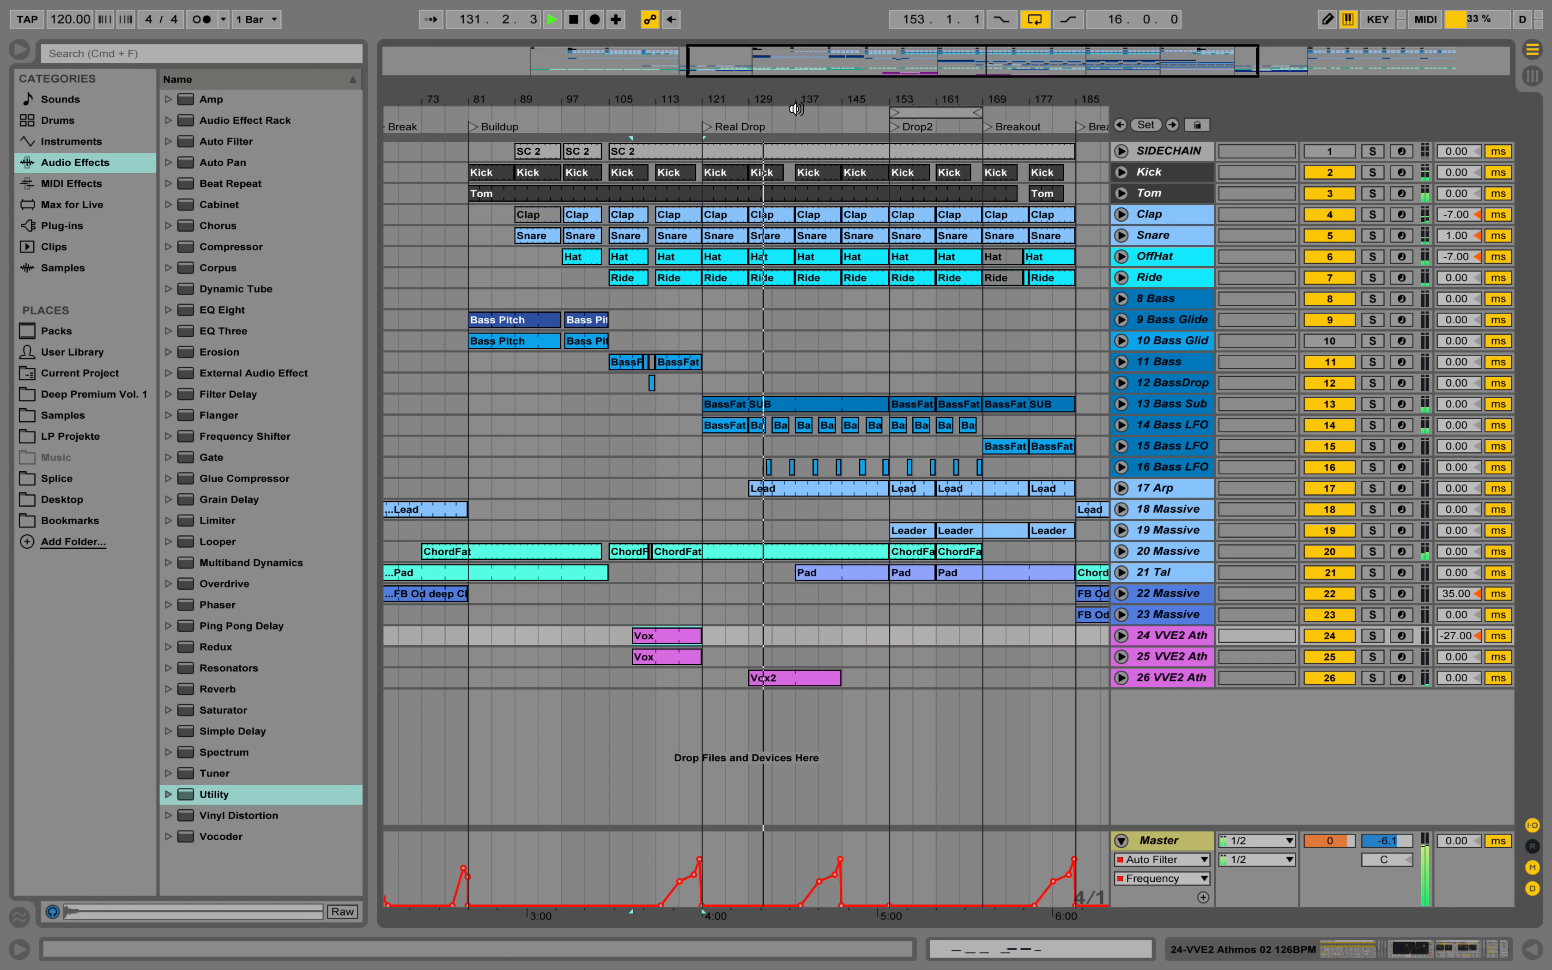
left_click(796, 109)
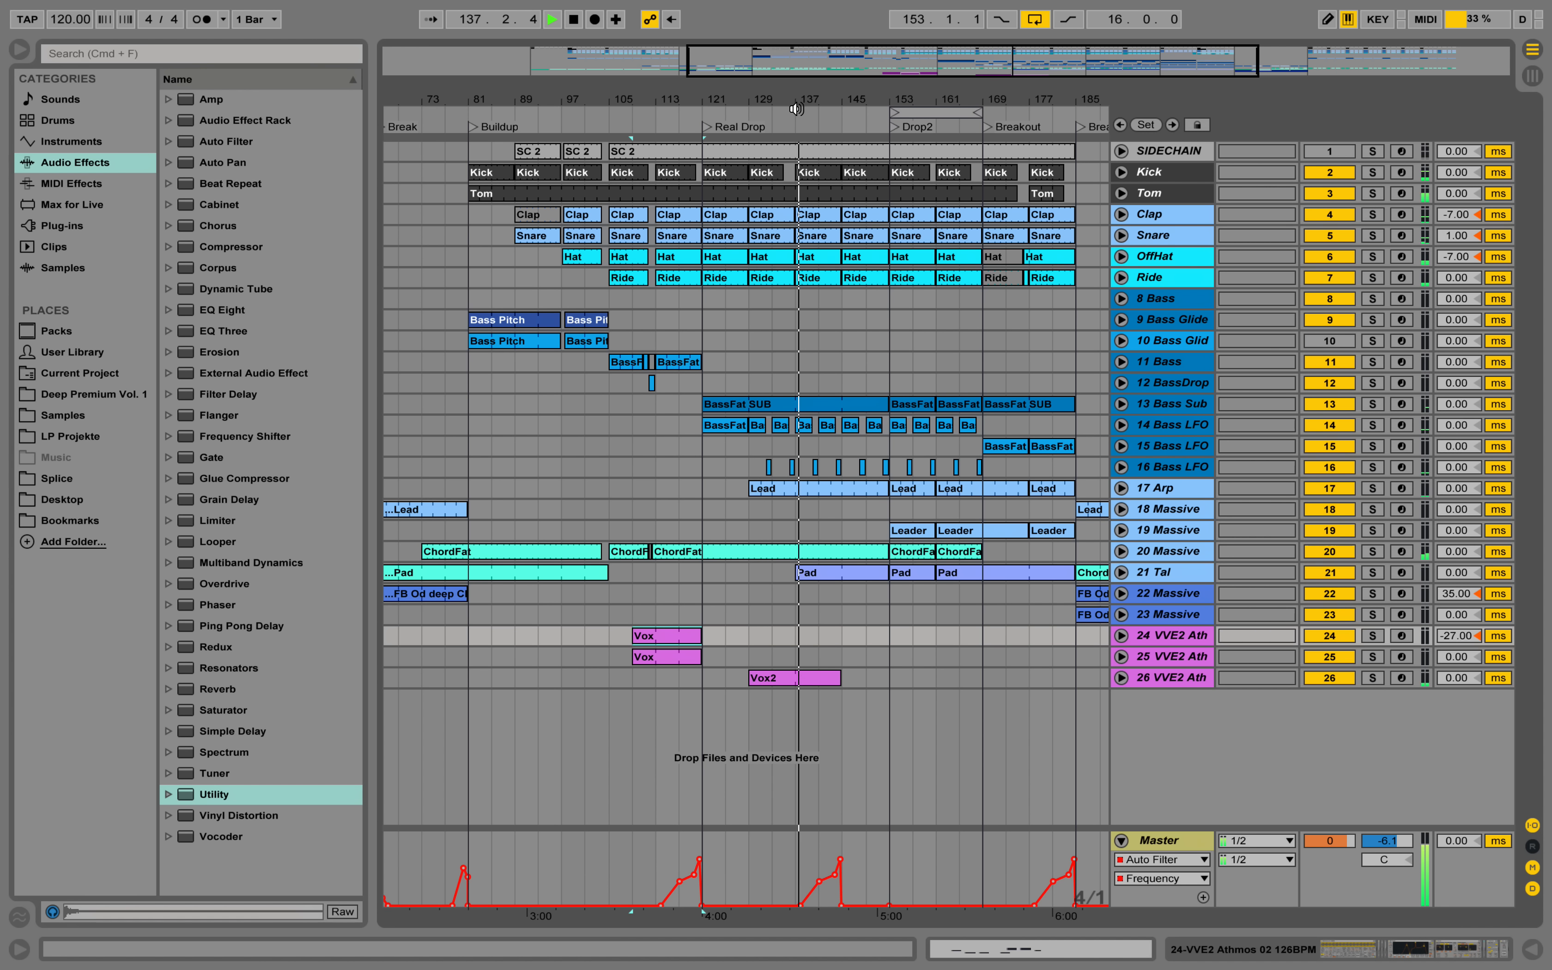
left_click(893, 126)
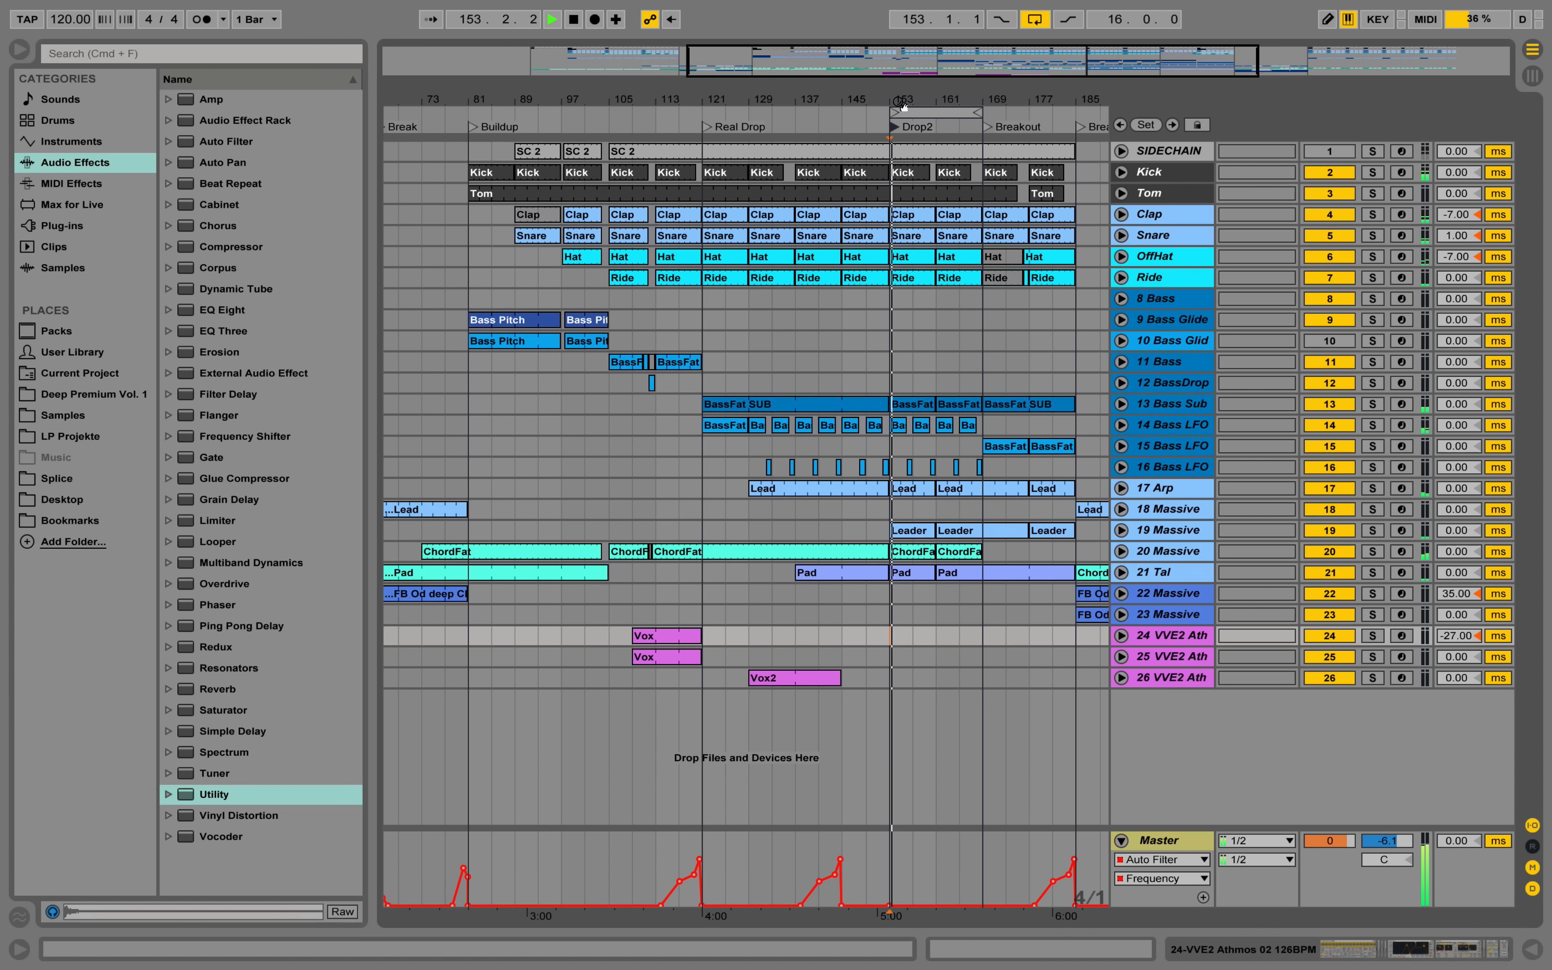
left_click_drag(840, 99, 928, 112)
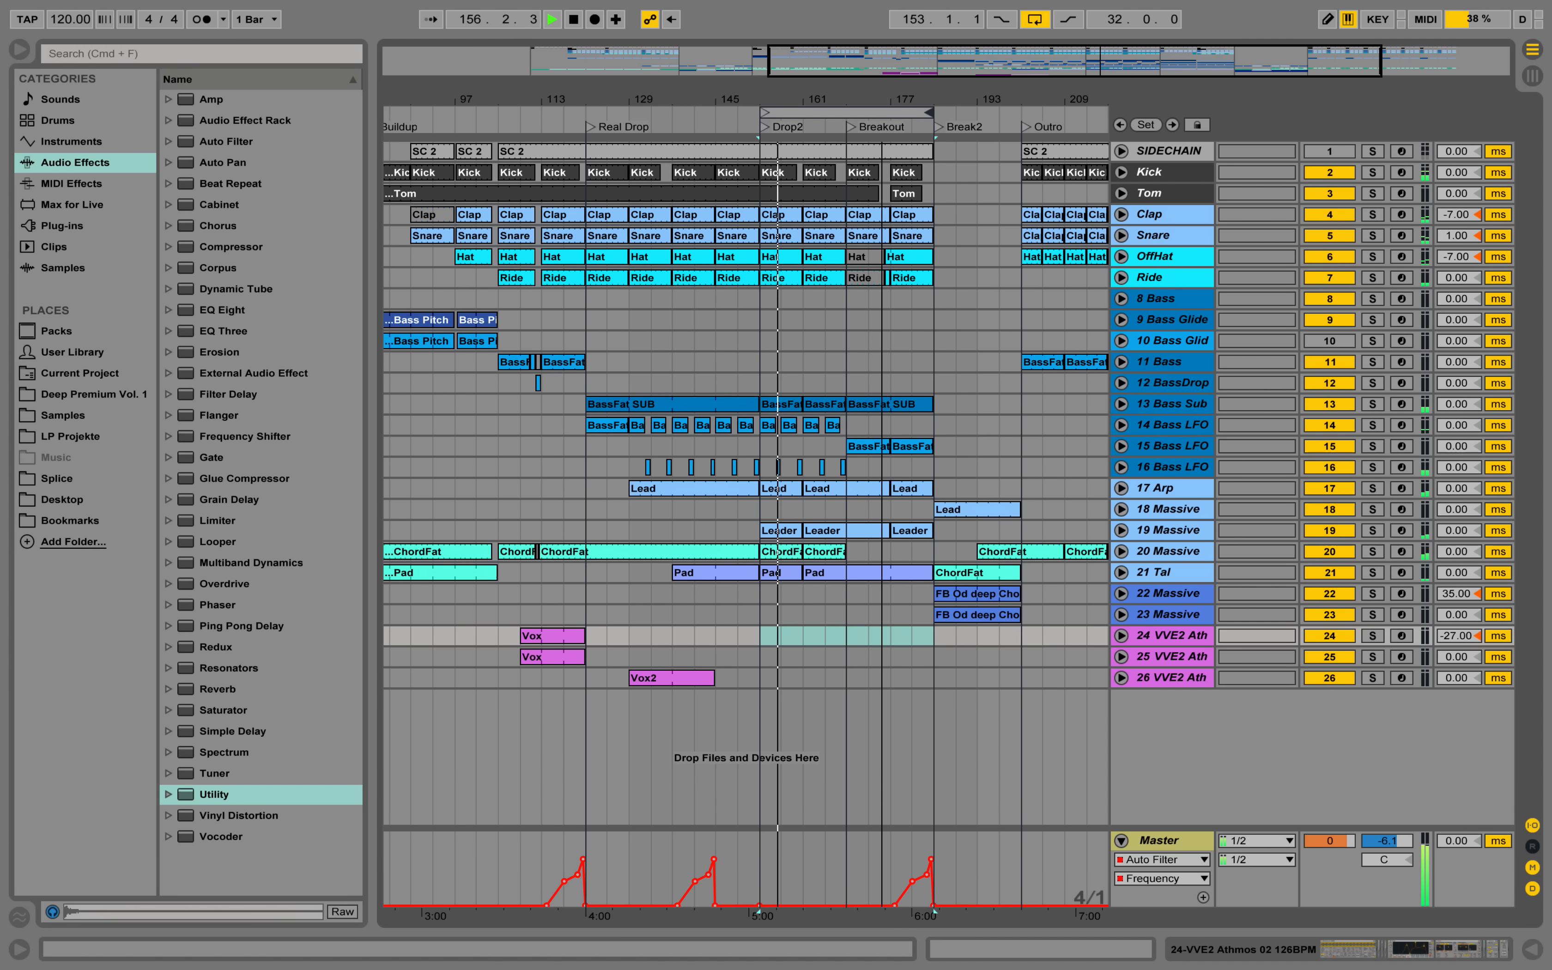
Solo the 20 Massive chords during Drop2 for a listen and return to the full mix.
scroll(801, 466, "right", 5)
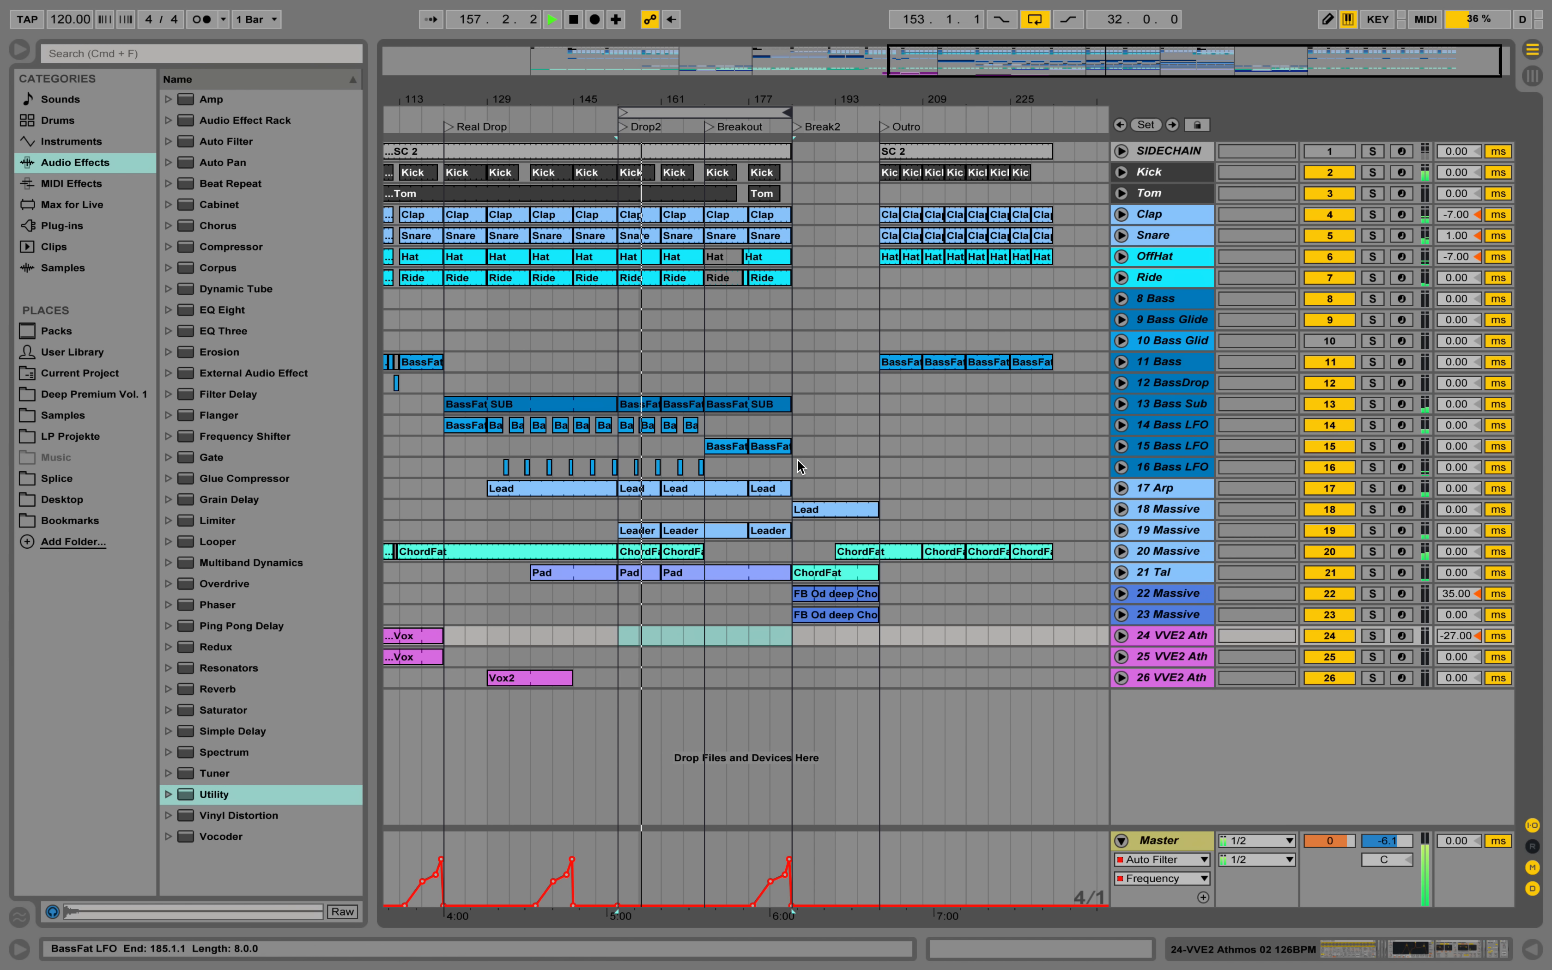
left_click(1366, 552)
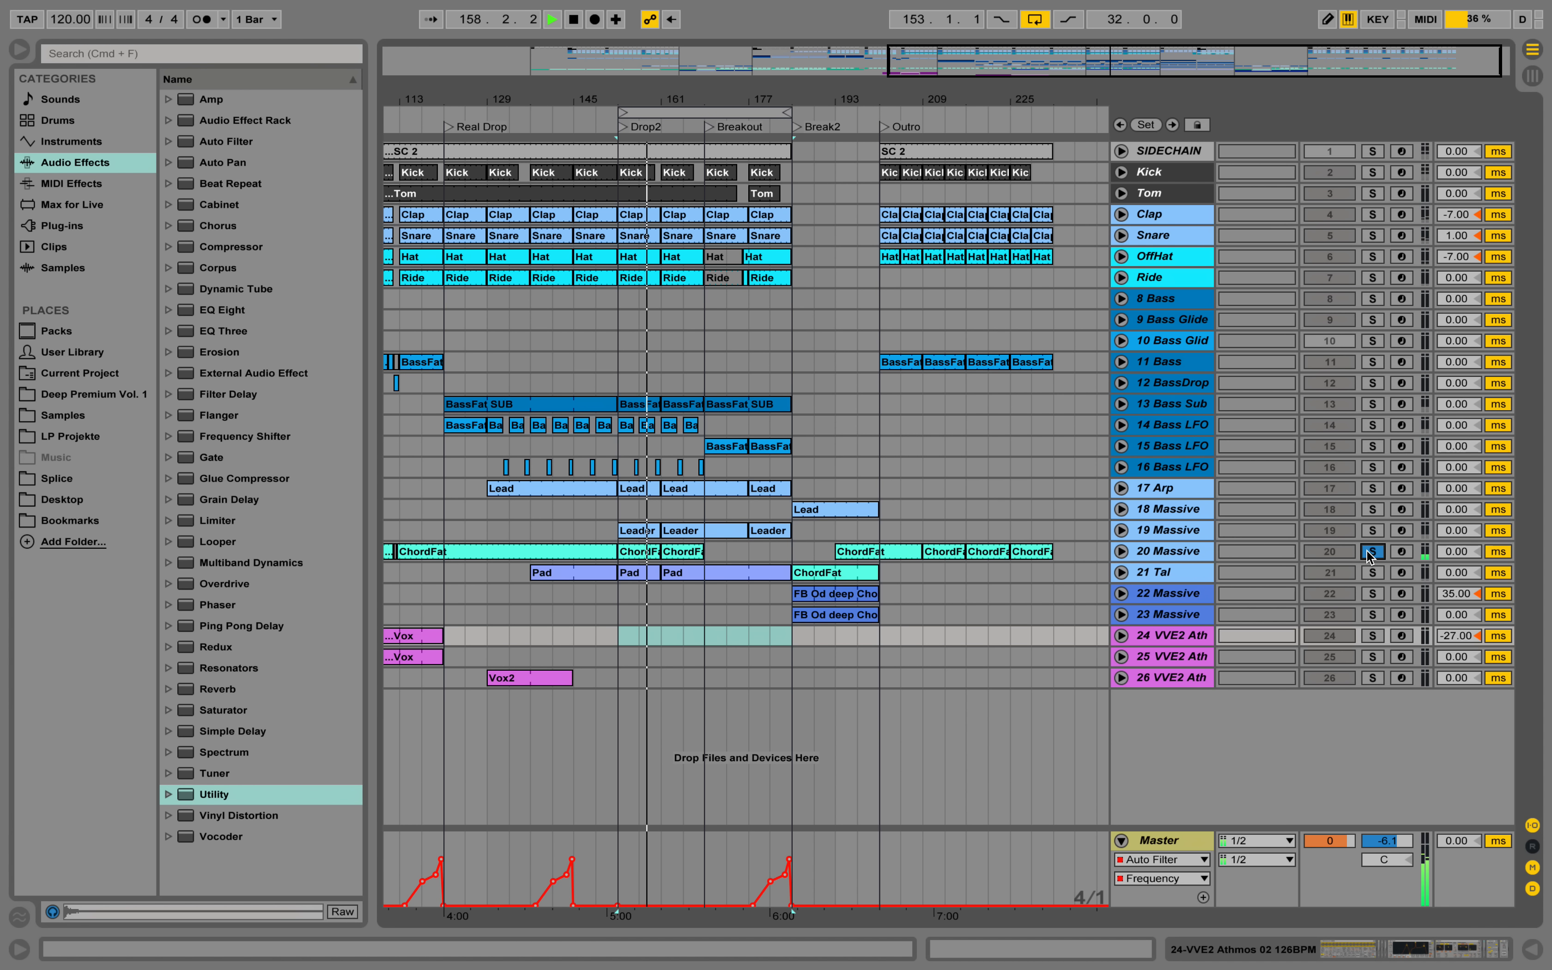
left_click(1371, 553)
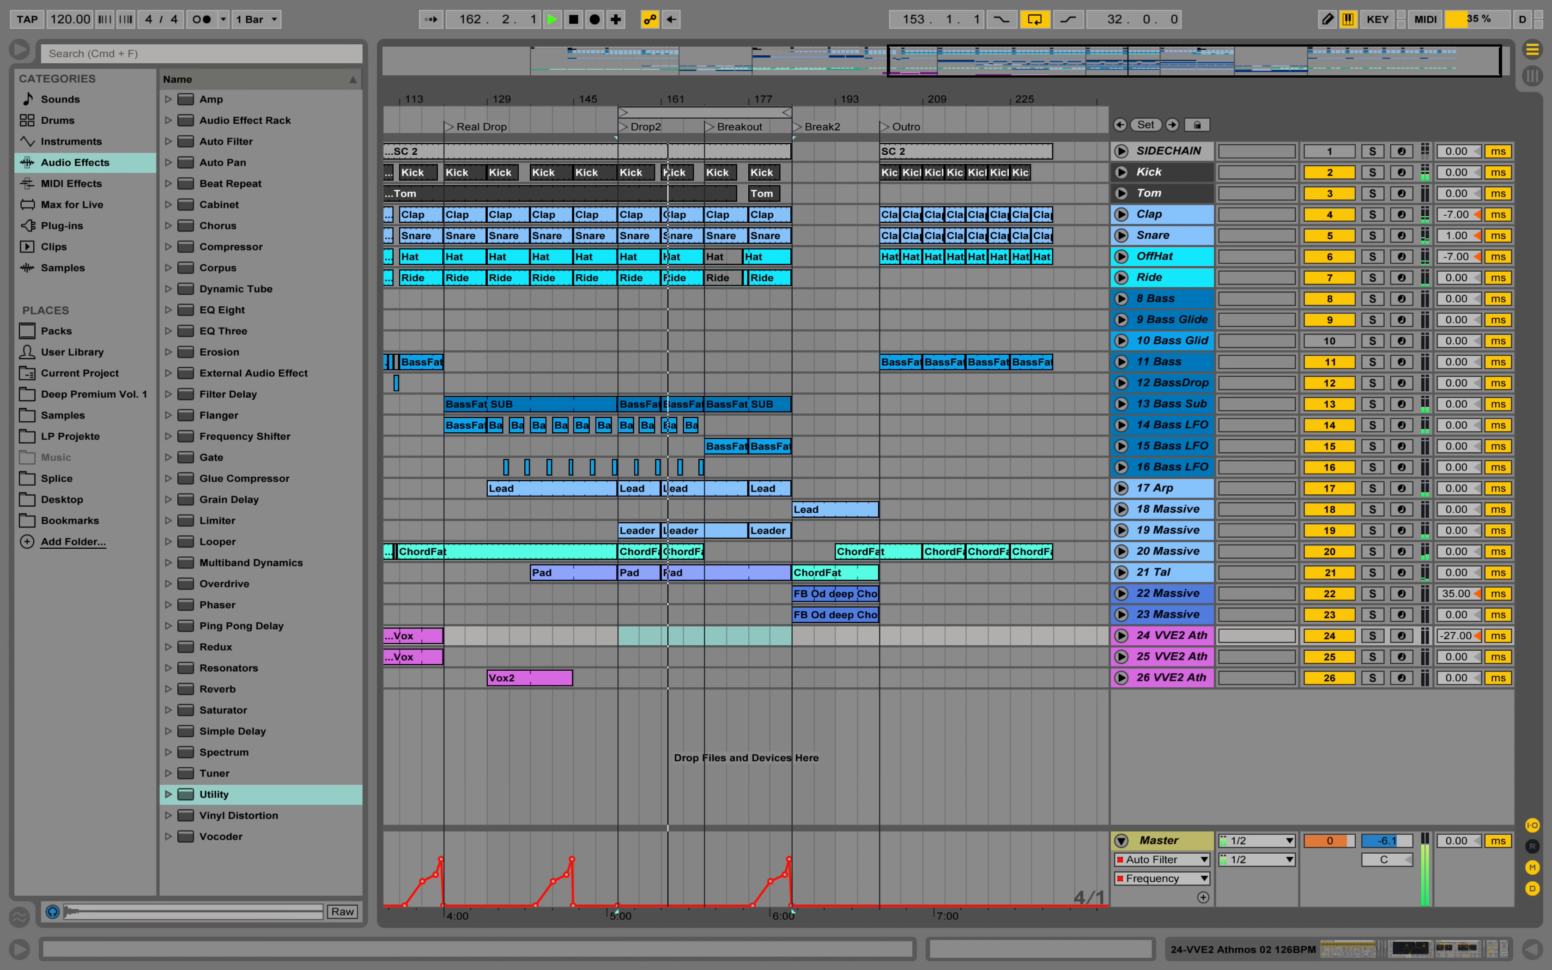
Extend the playback loop to 80 bars from Drop2 to the end of the Outro, pausing and restarting playback.
scroll(823, 132, "left", 5)
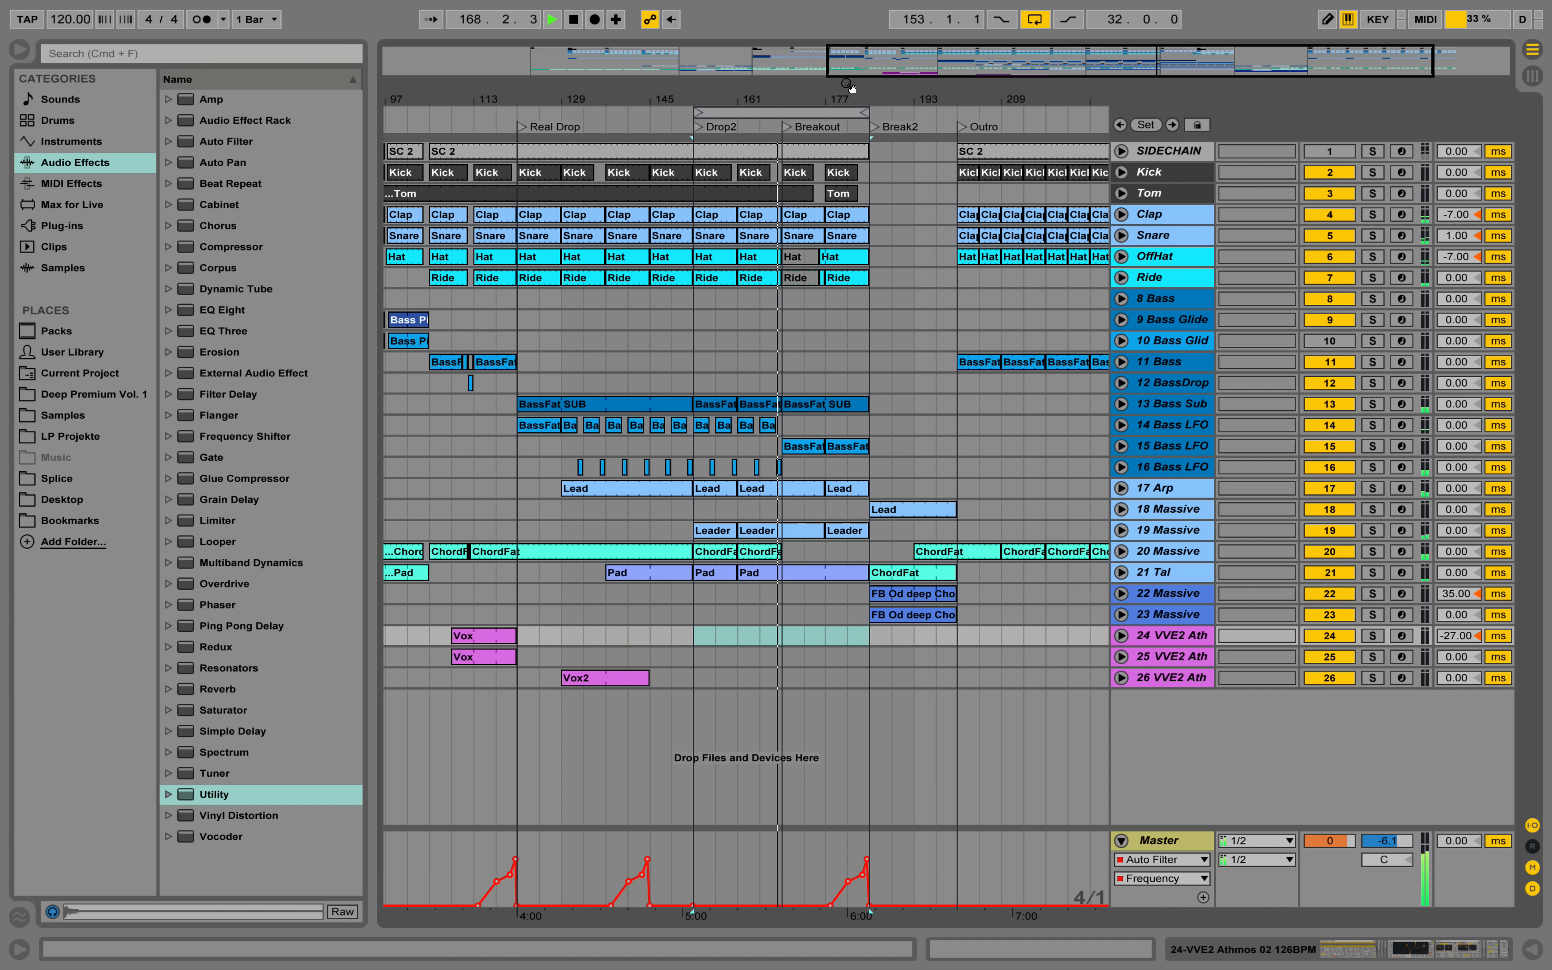
left_click_drag(847, 85, 897, 51)
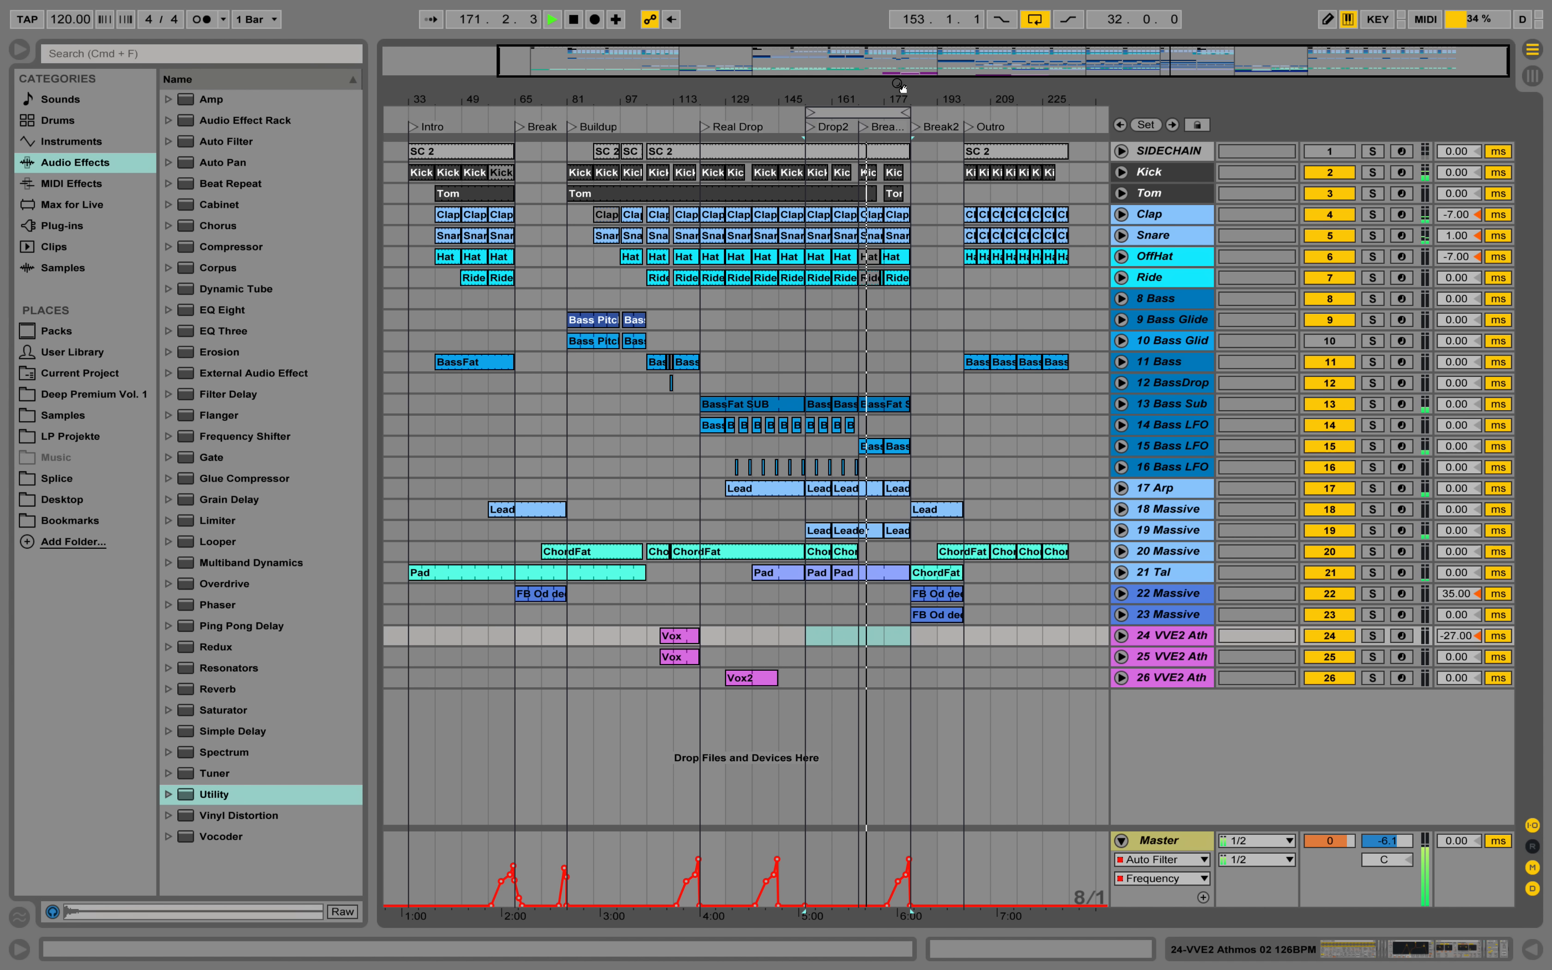
left_click_drag(905, 113, 1067, 117)
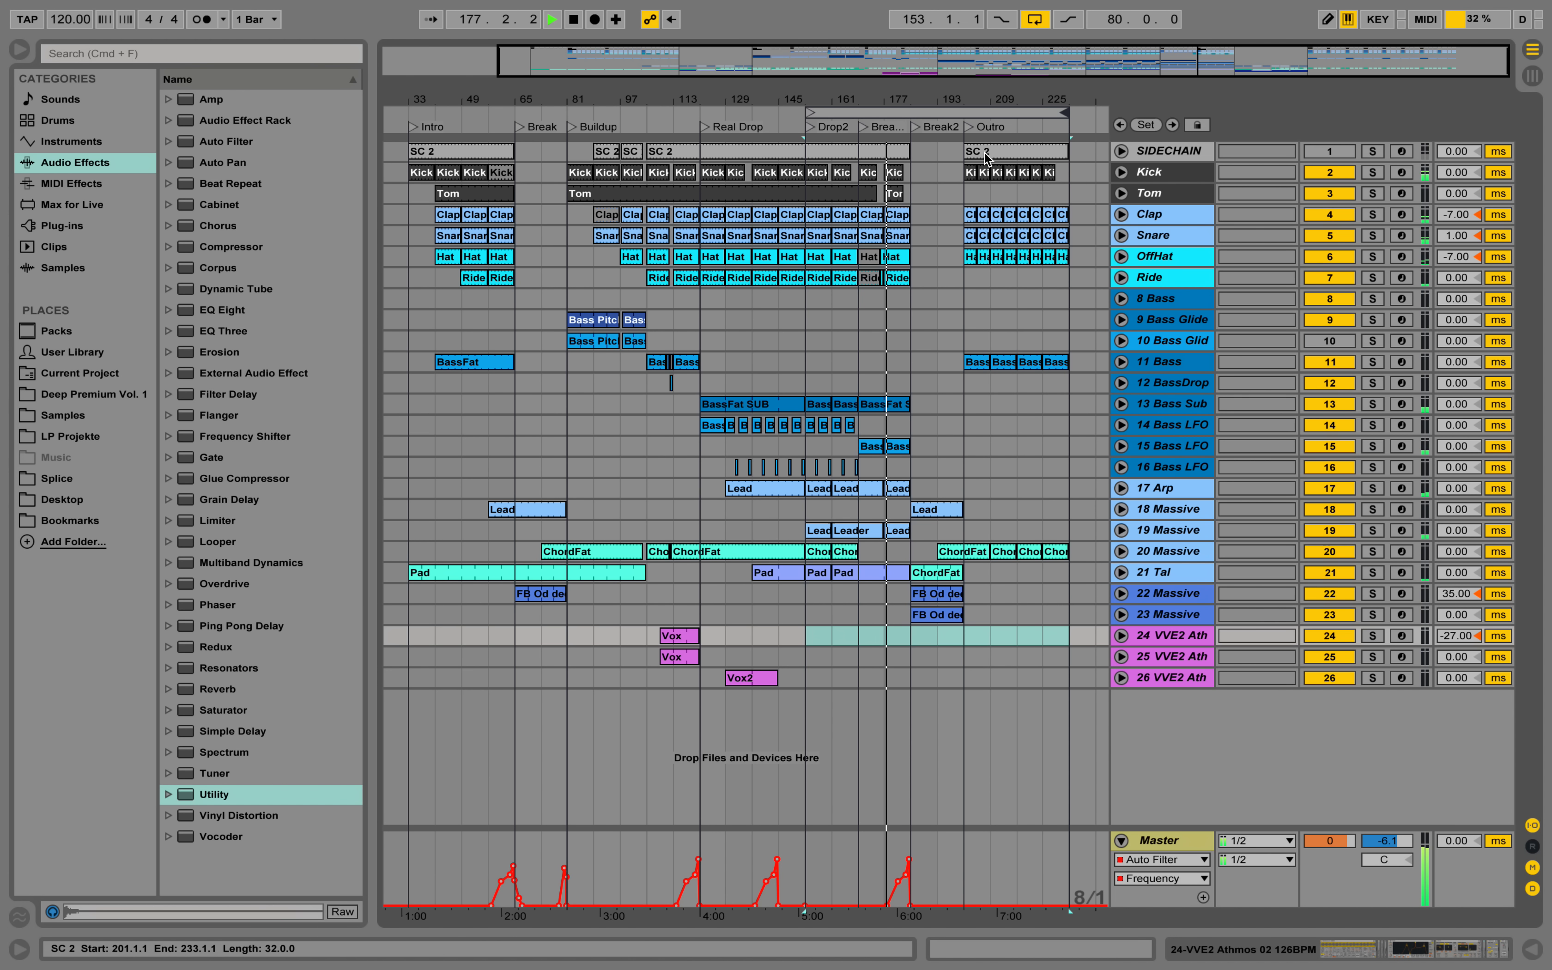
key("space")
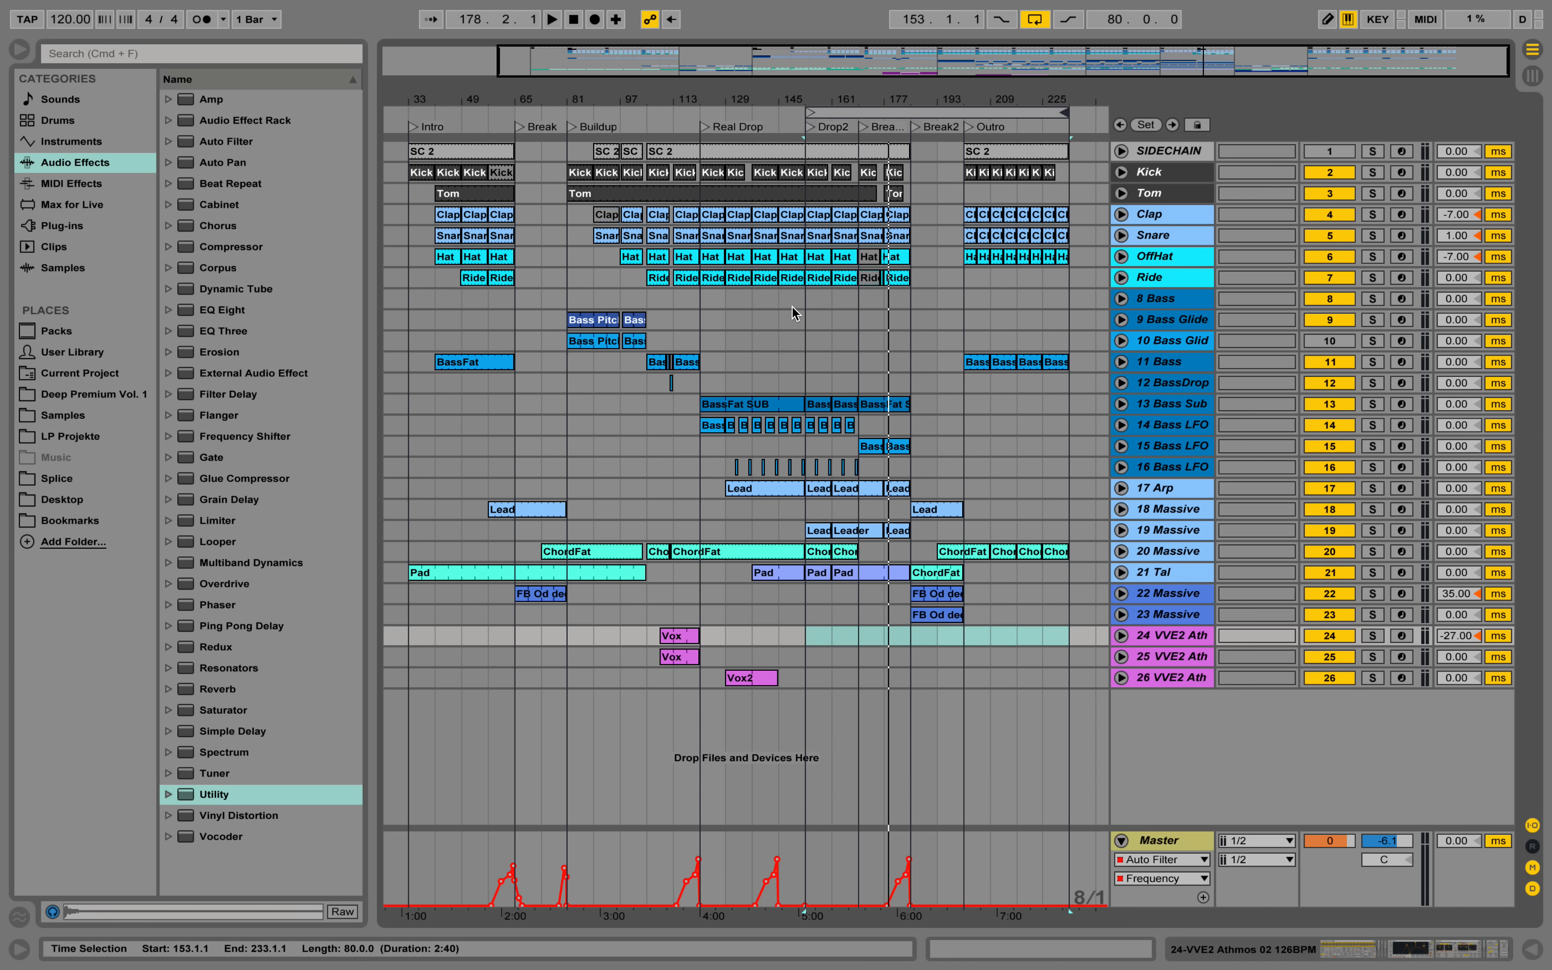
left_click(810, 127)
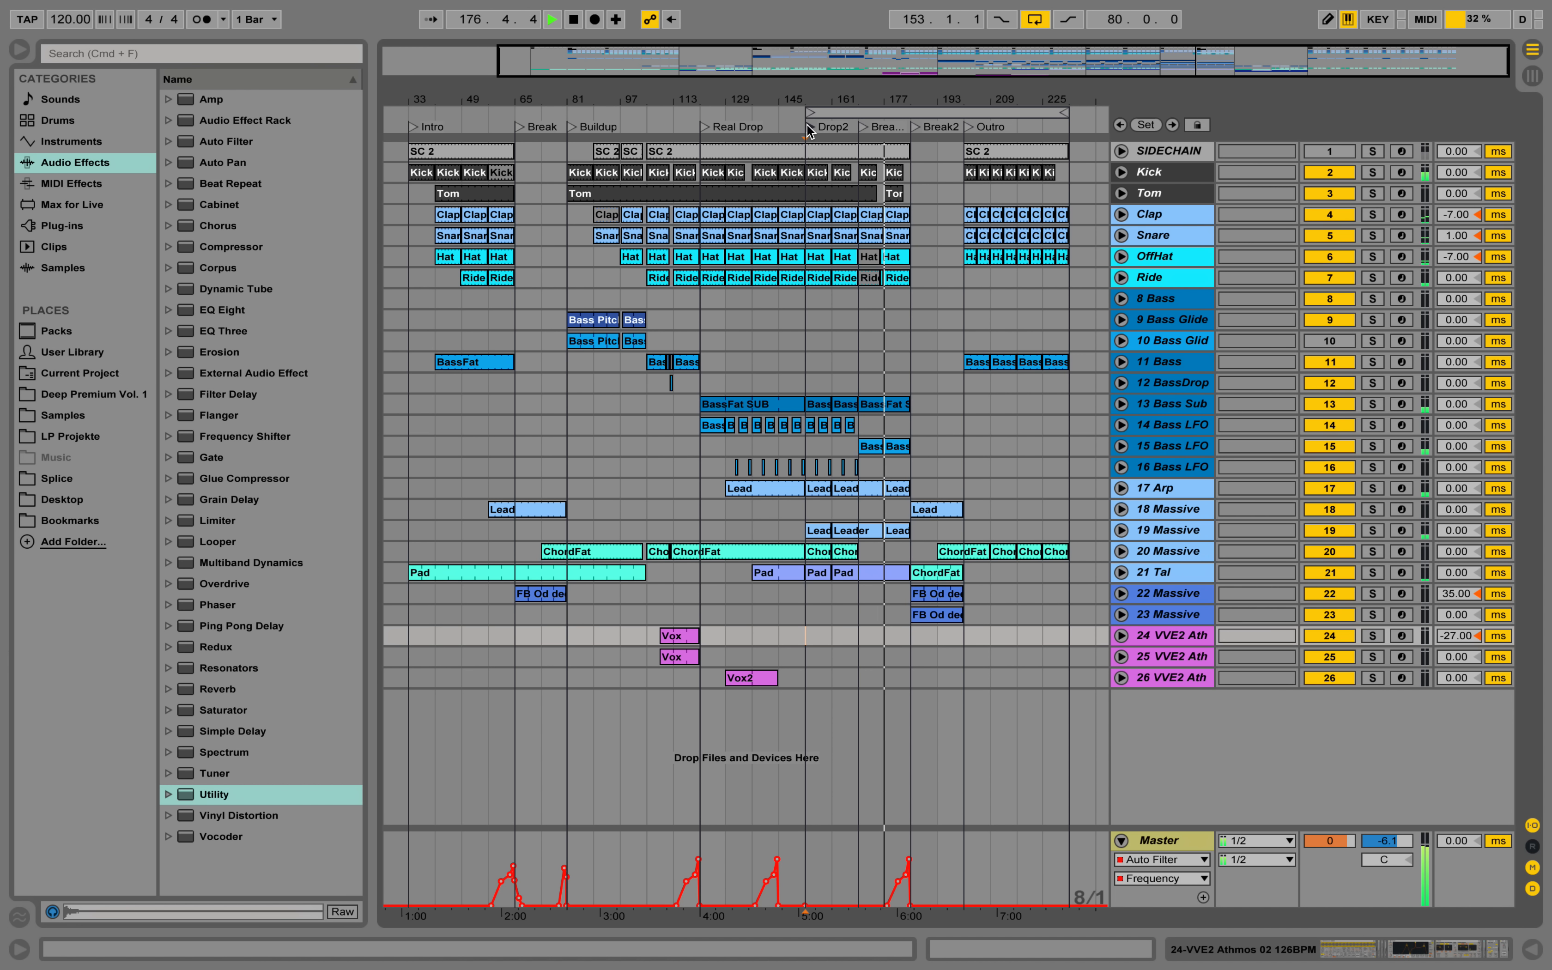
Reshape the Master Auto Filter Frequency automation at the start of Break2 so the sweep eases down gradually after its peak.
left_click_drag(871, 96, 873, 101)
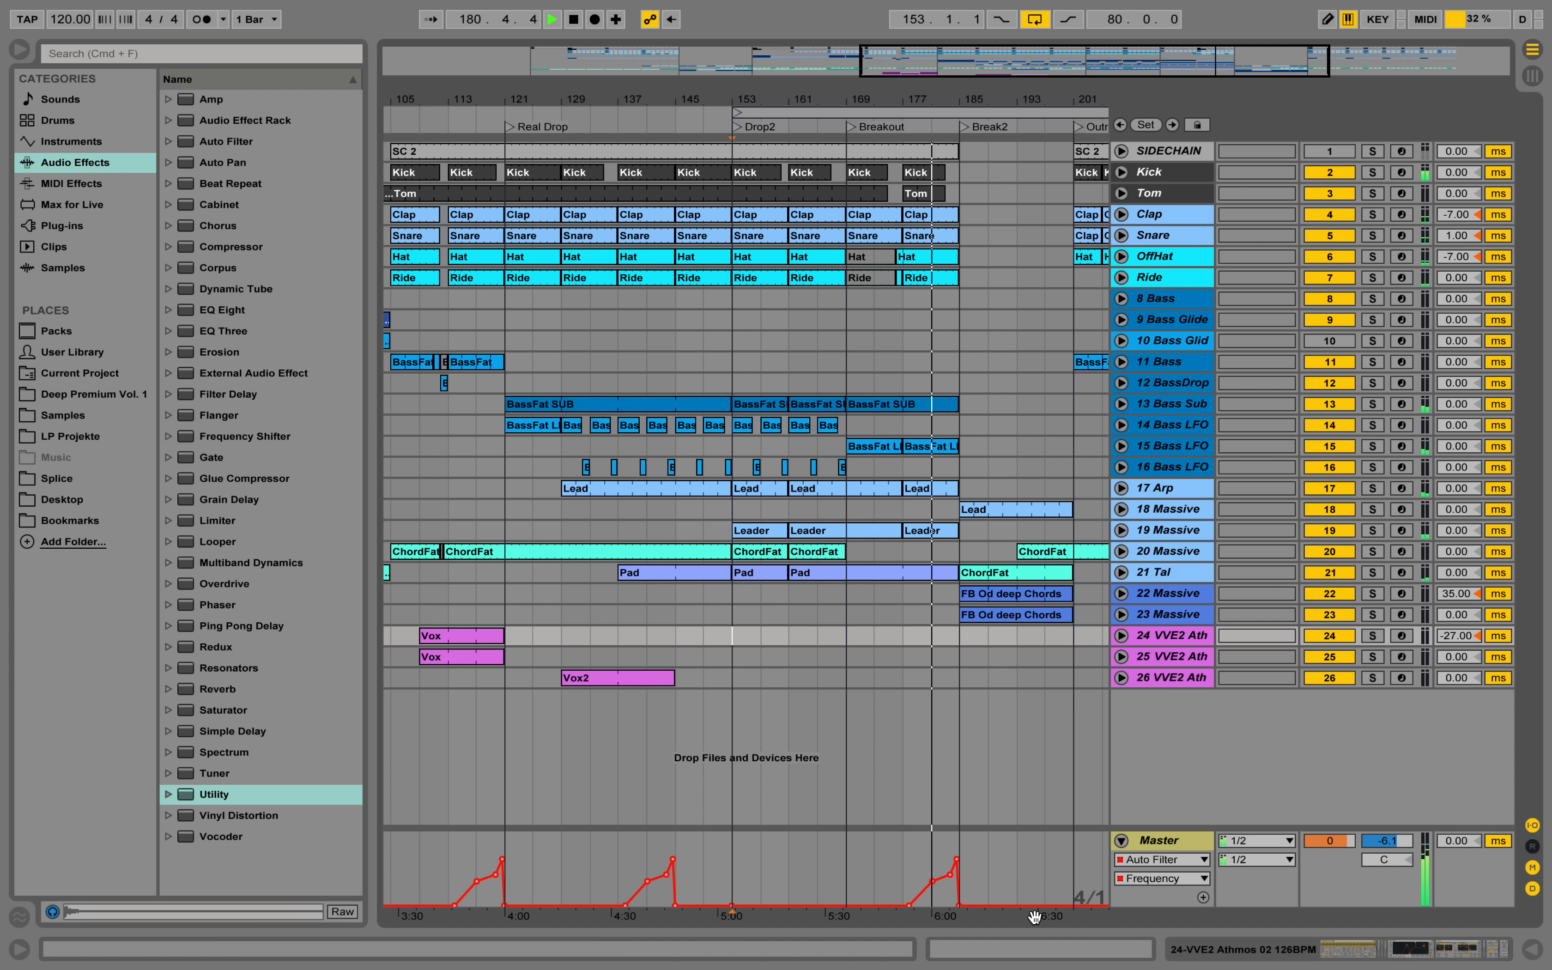
left_click(963, 906)
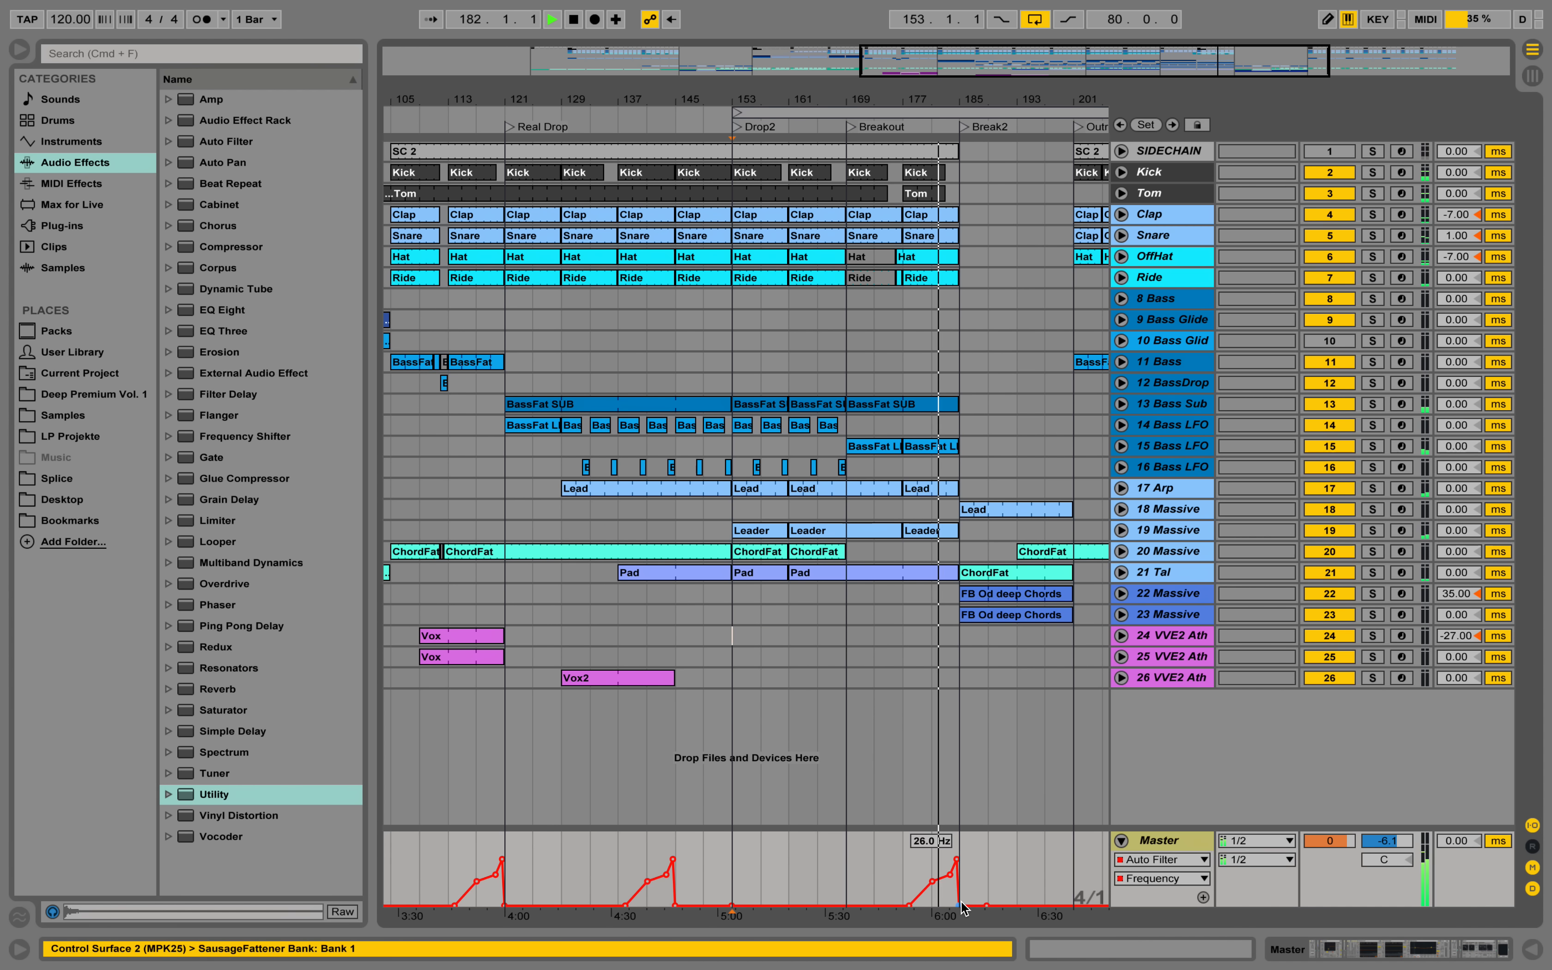
left_click_drag(963, 906, 960, 887)
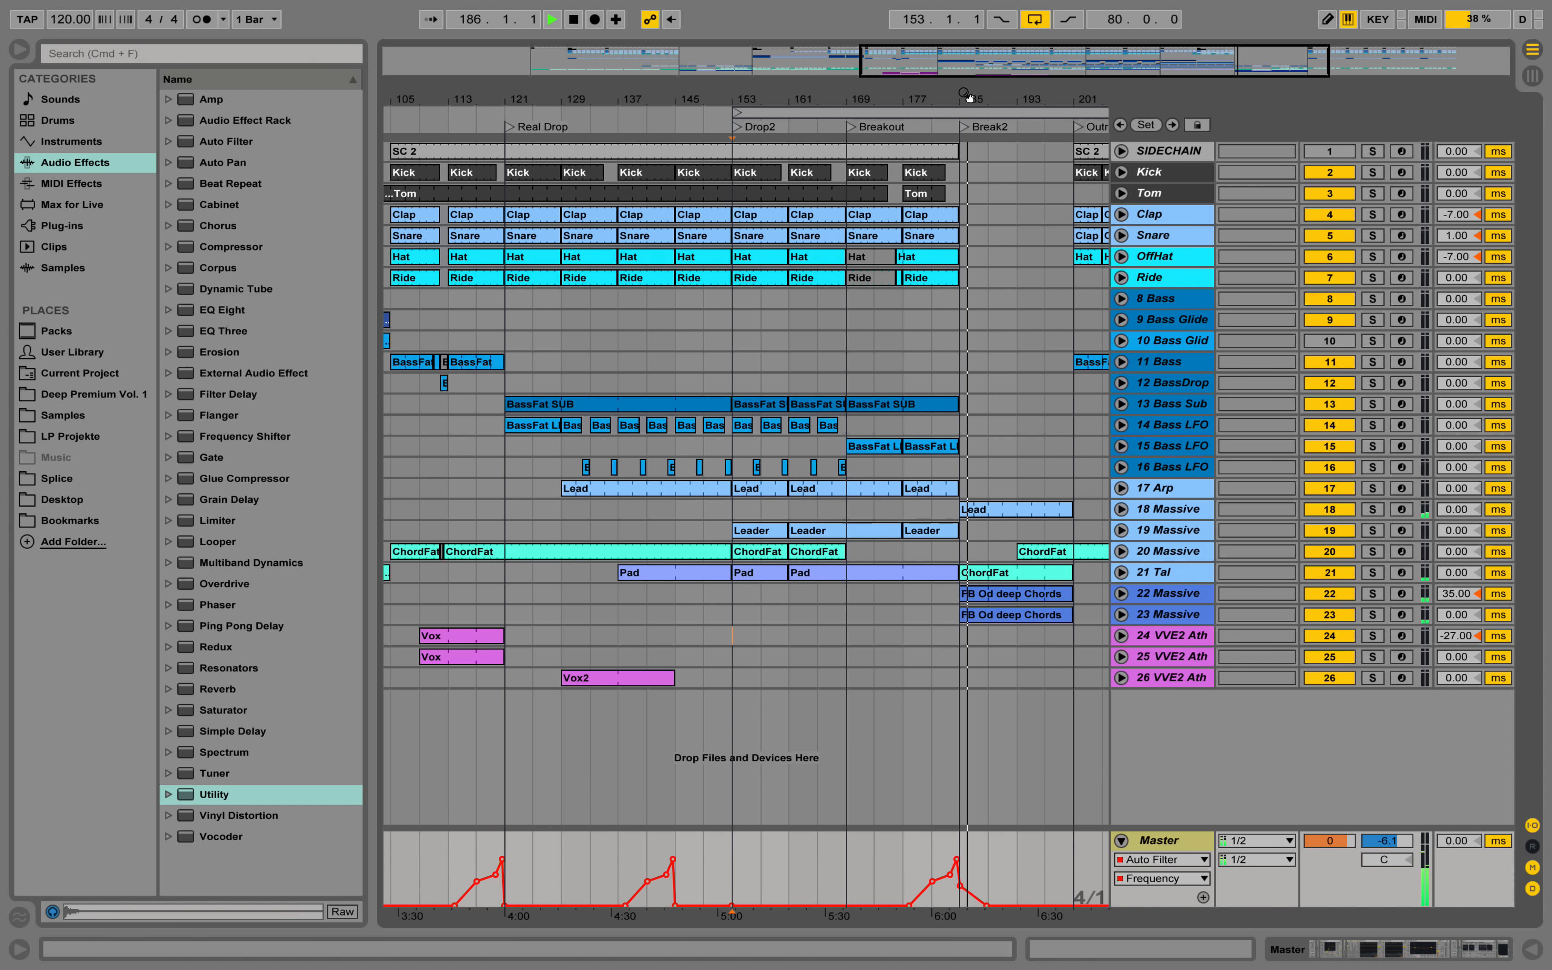
left_click_drag(968, 98, 909, 101)
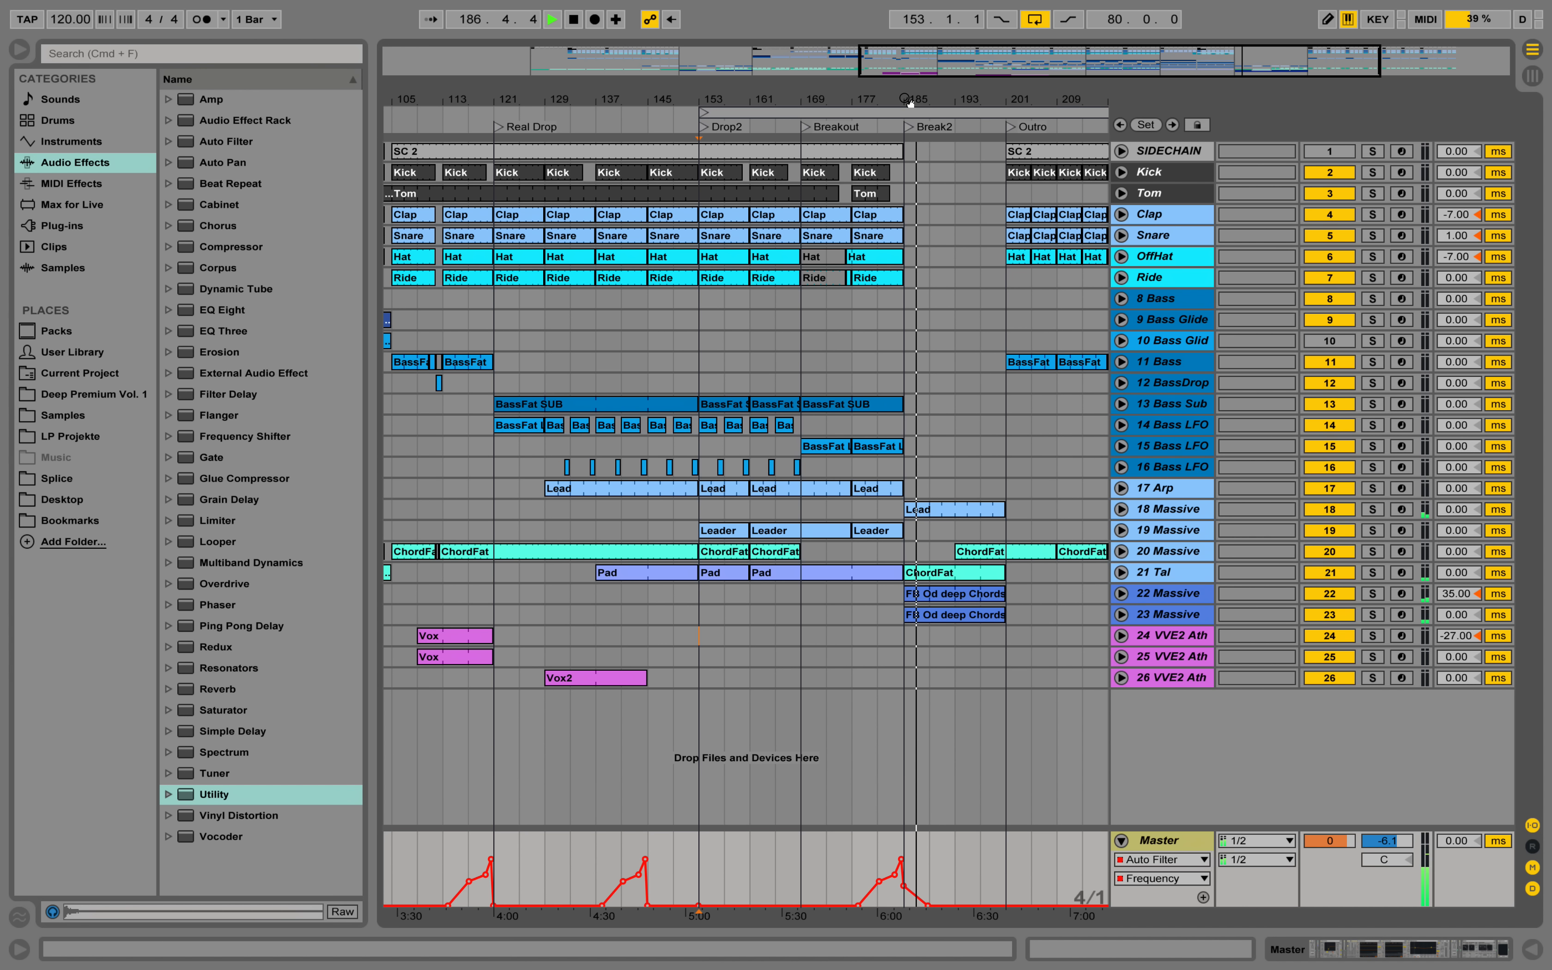